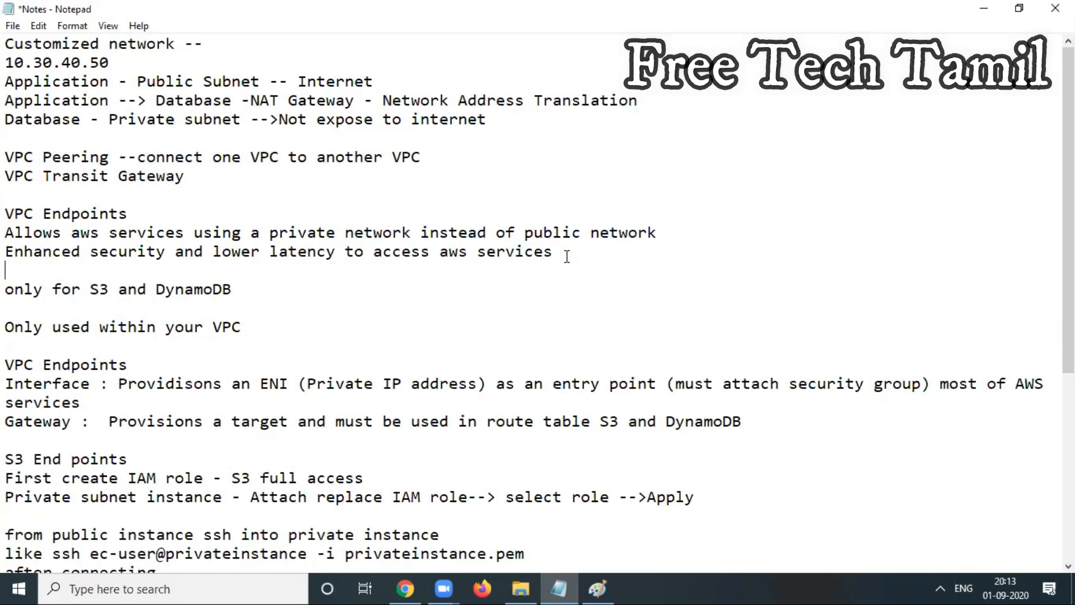
# Highlight the notes from "only for S3 and DynamoDB" through the Gateway endpoint line, and switch to Chrome.
pyautogui.moveTo(756, 423); pyautogui.dragTo(13, 247)
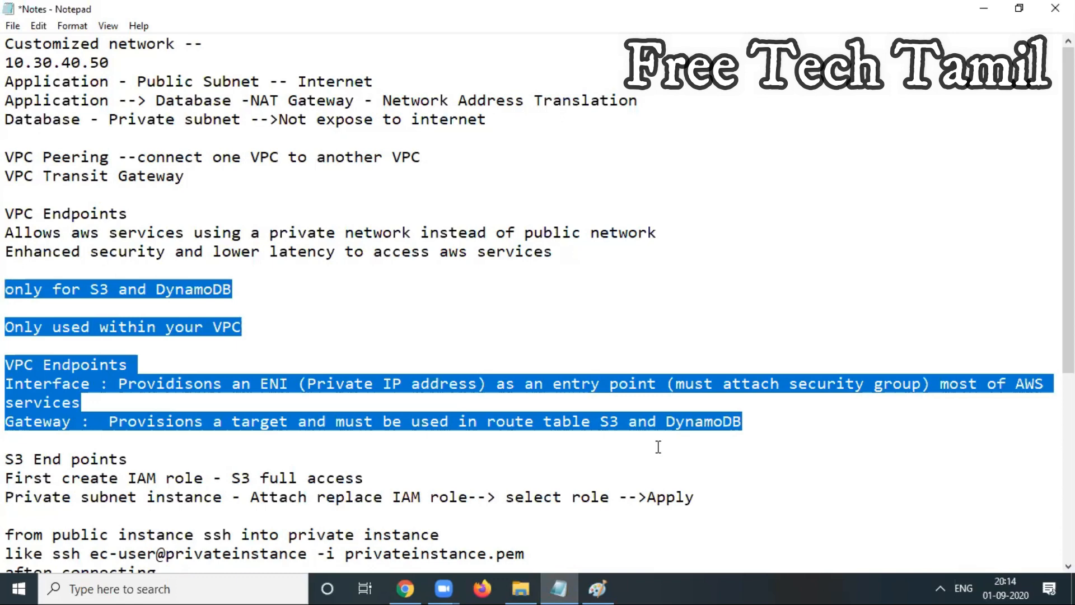
pyautogui.click(1023, 13)
pyautogui.click(958, 241)
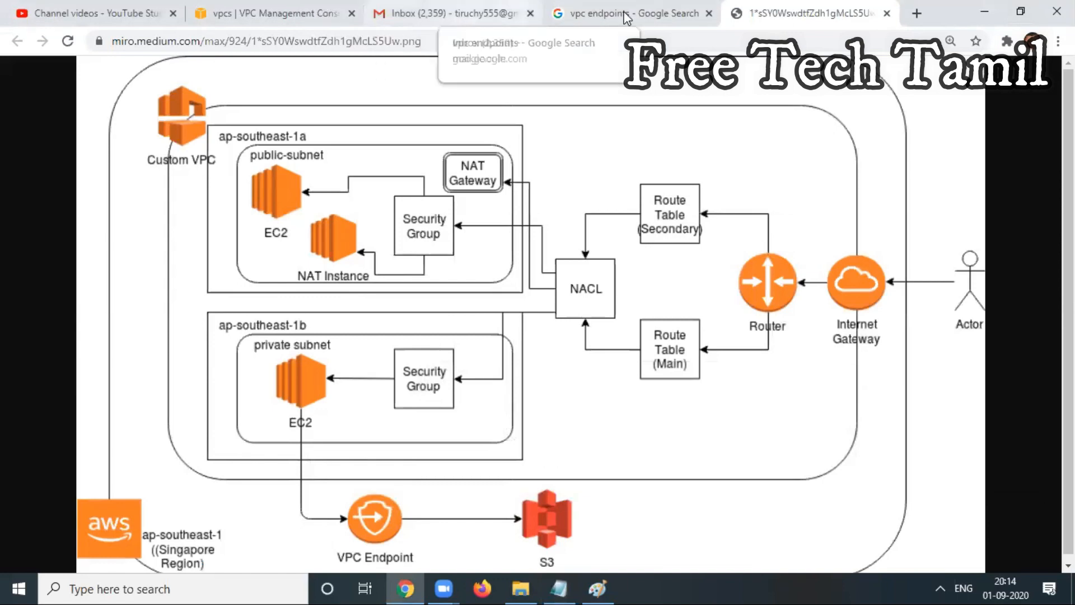
pyautogui.click(405, 586)
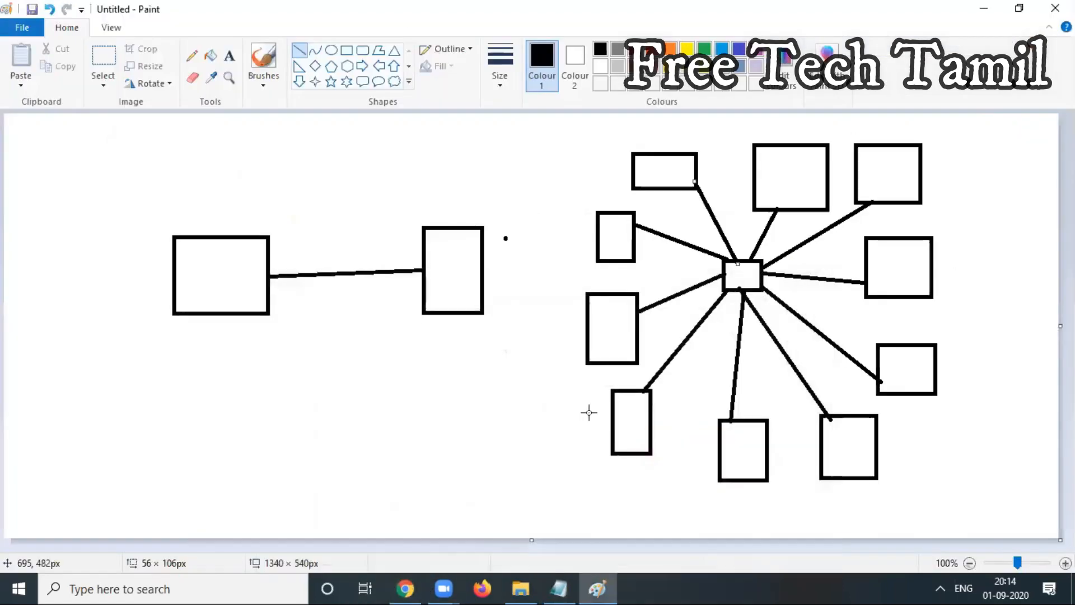
pyautogui.click(978, 8)
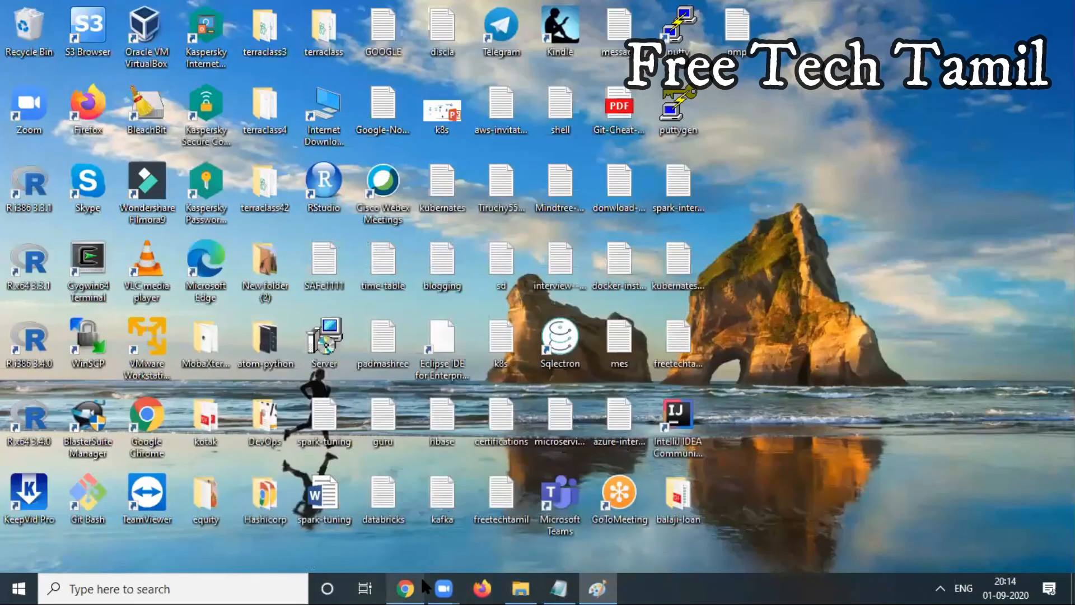
pyautogui.click(407, 587)
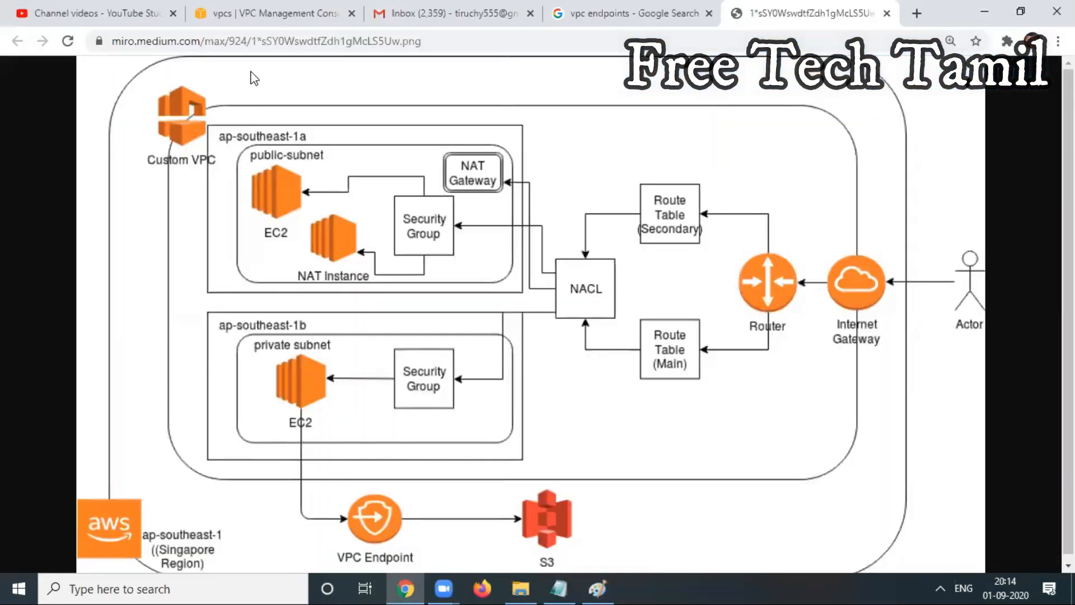
# Open the Free Tech Tamil channel page from YouTube Studio.
pyautogui.click(110, 19)
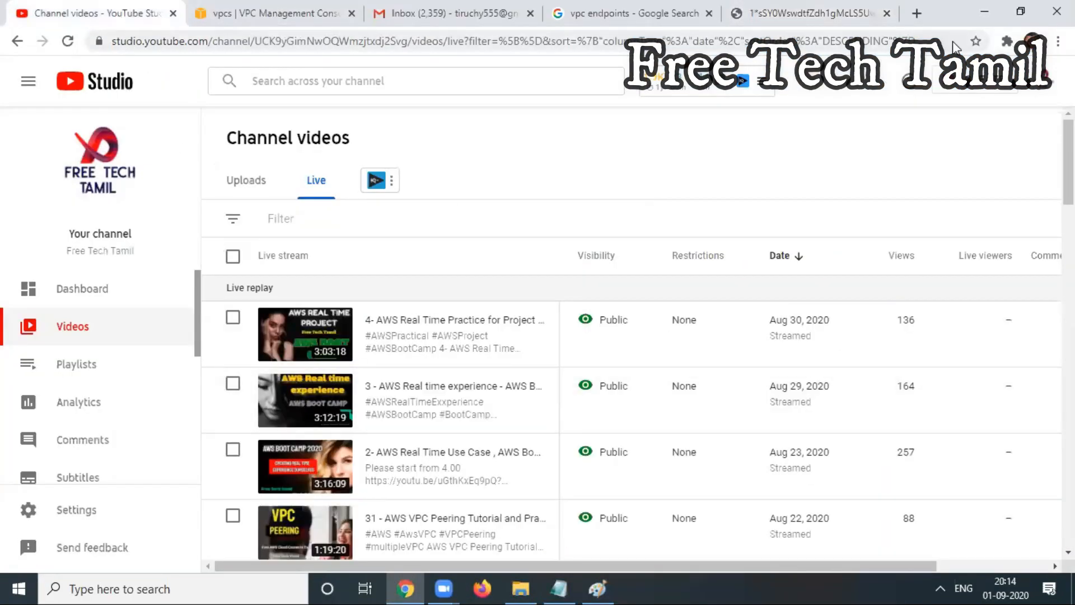
pyautogui.click(1050, 84)
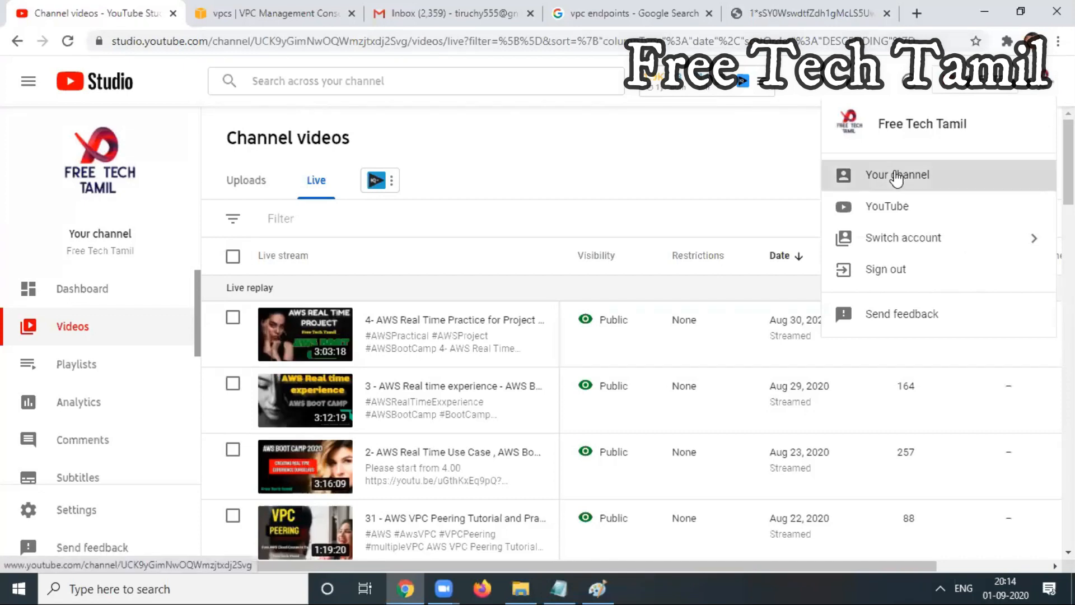
pyautogui.click(897, 176)
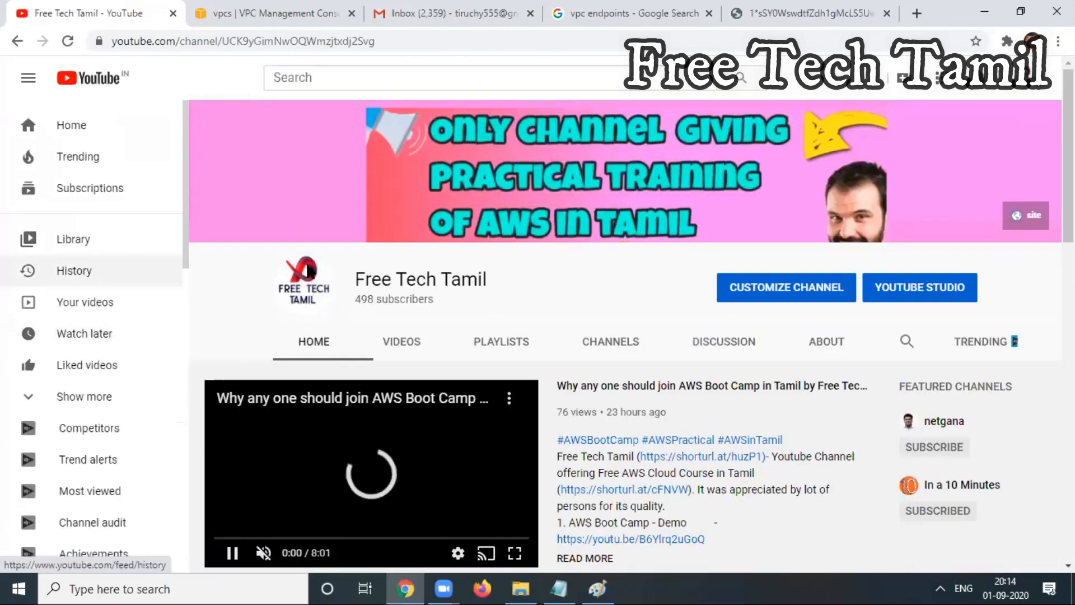
# Open the channel's "Free AWS Cloud Course in Tamil" playlist and look through its sessions down to the last ones.
pyautogui.click(515, 343)
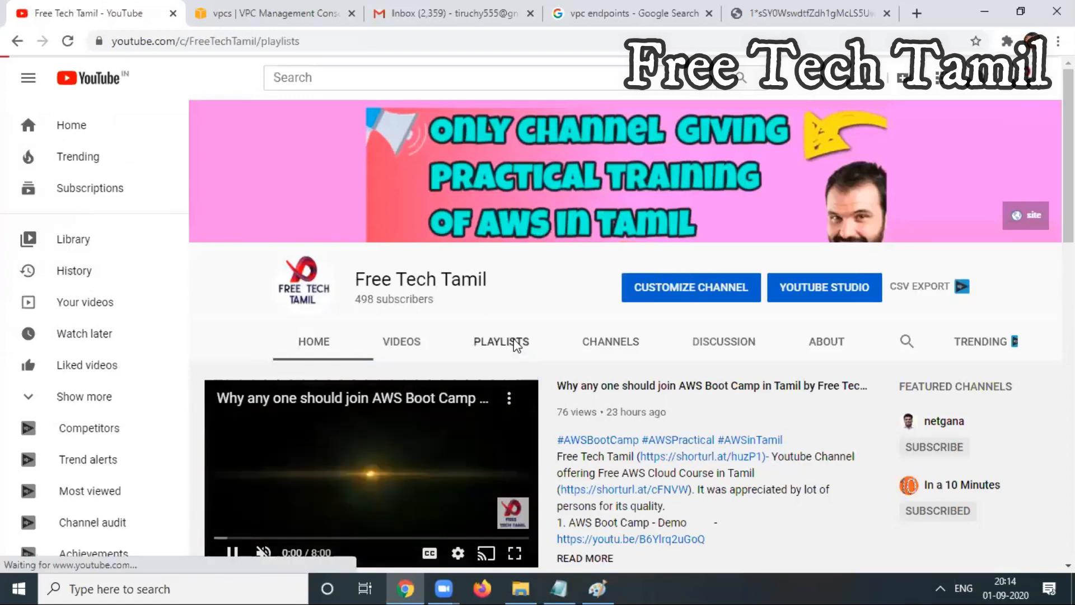
pyautogui.scroll(-2, 416, 426)
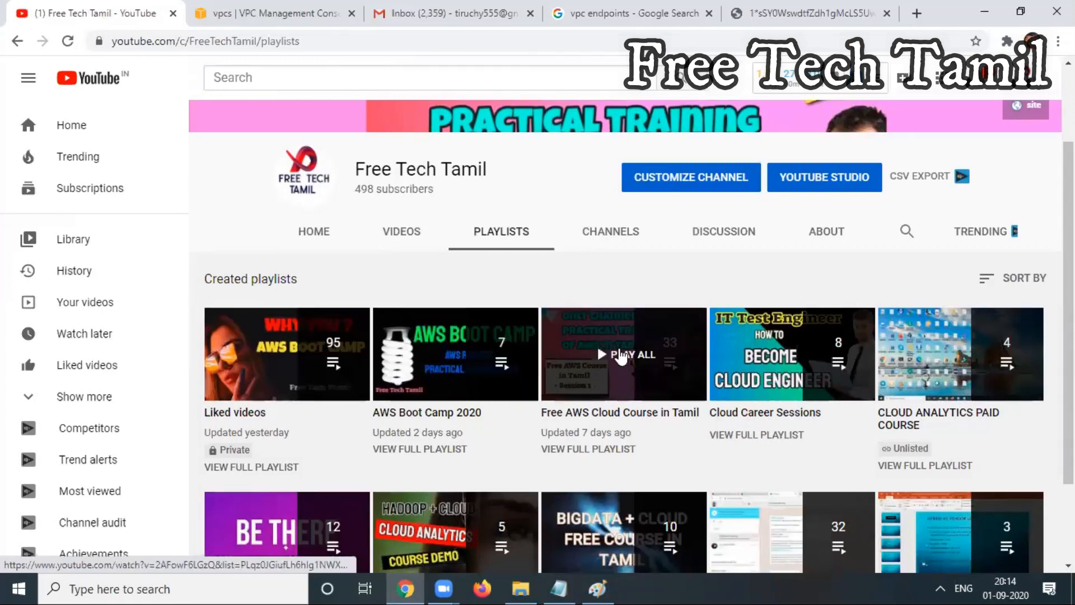
pyautogui.click(627, 334)
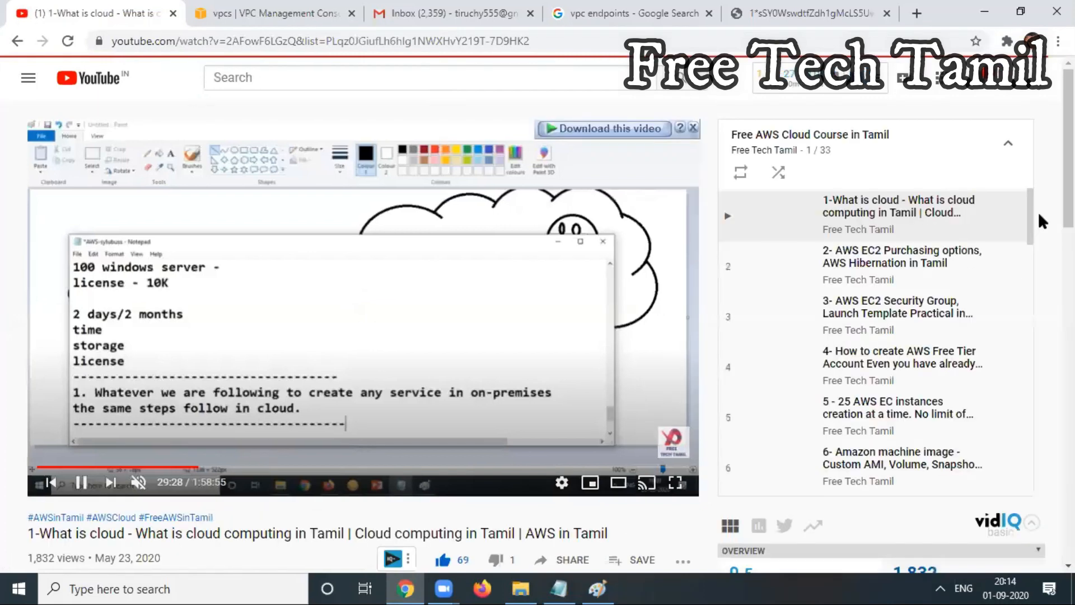
pyautogui.scroll(-4, 1030, 252)
pyautogui.scroll(-20, 1030, 414)
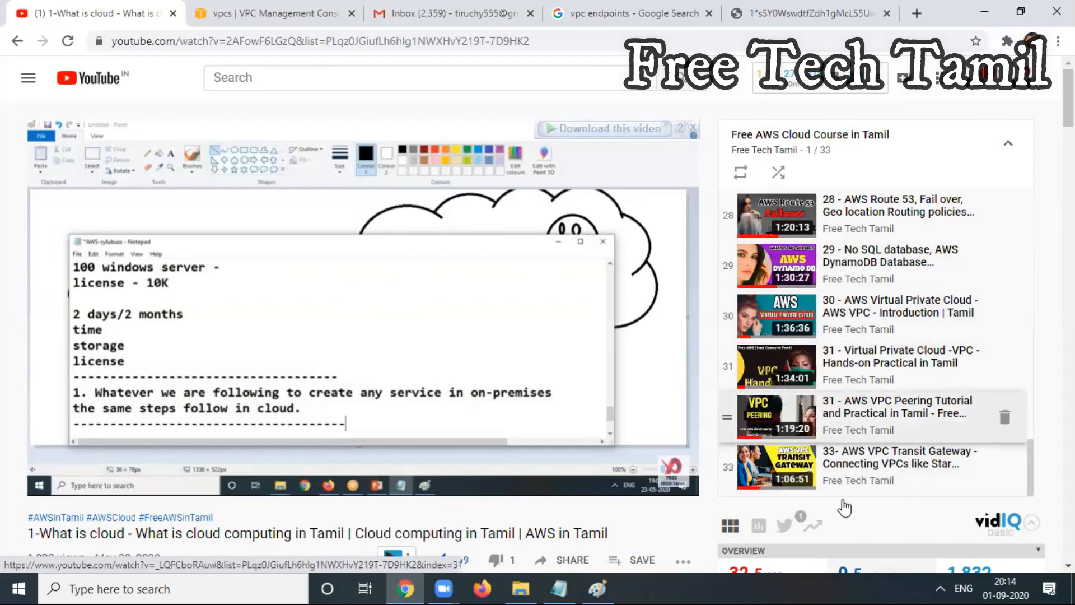
# Switch to File Explorer and open the Session34-VPC-End-Points folder inside AWS-Free-Course on the CLOUD (D:) drive.
pyautogui.click(769, 17)
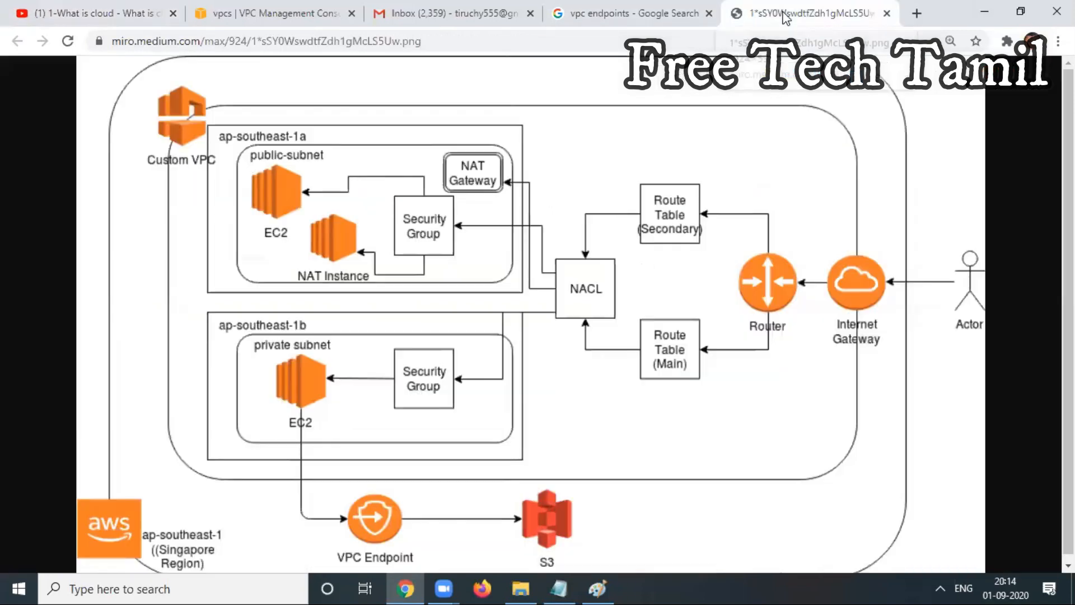
pyautogui.click(986, 10)
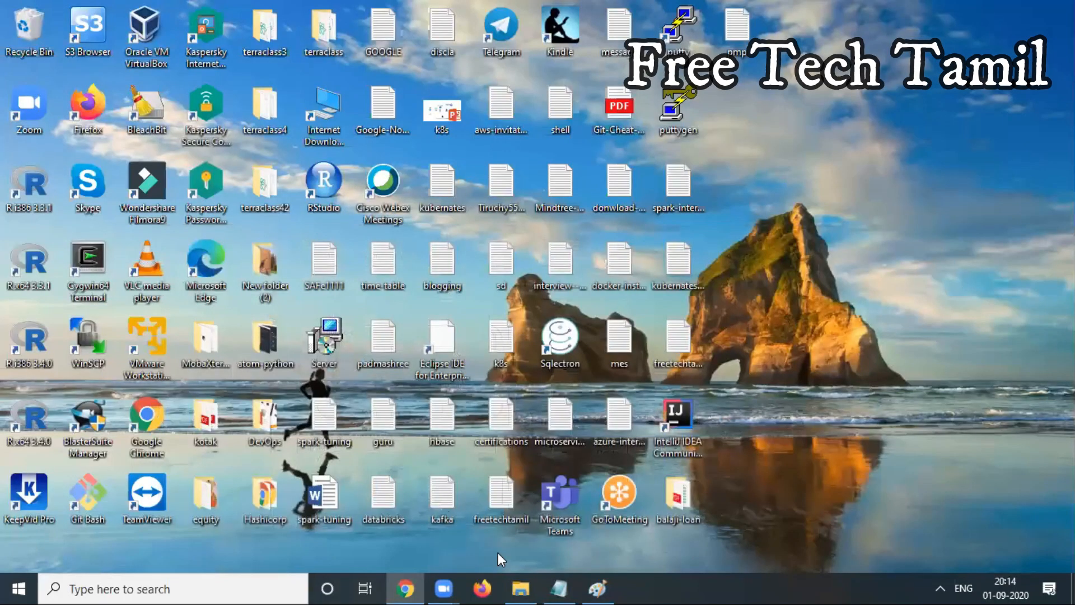
pyautogui.click(523, 587)
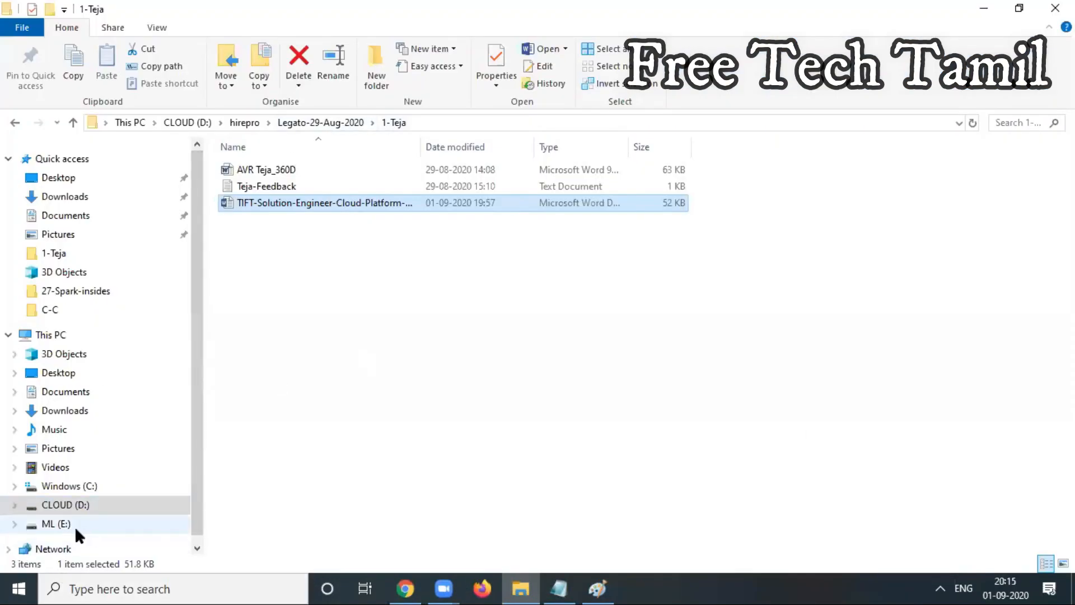
pyautogui.click(76, 508)
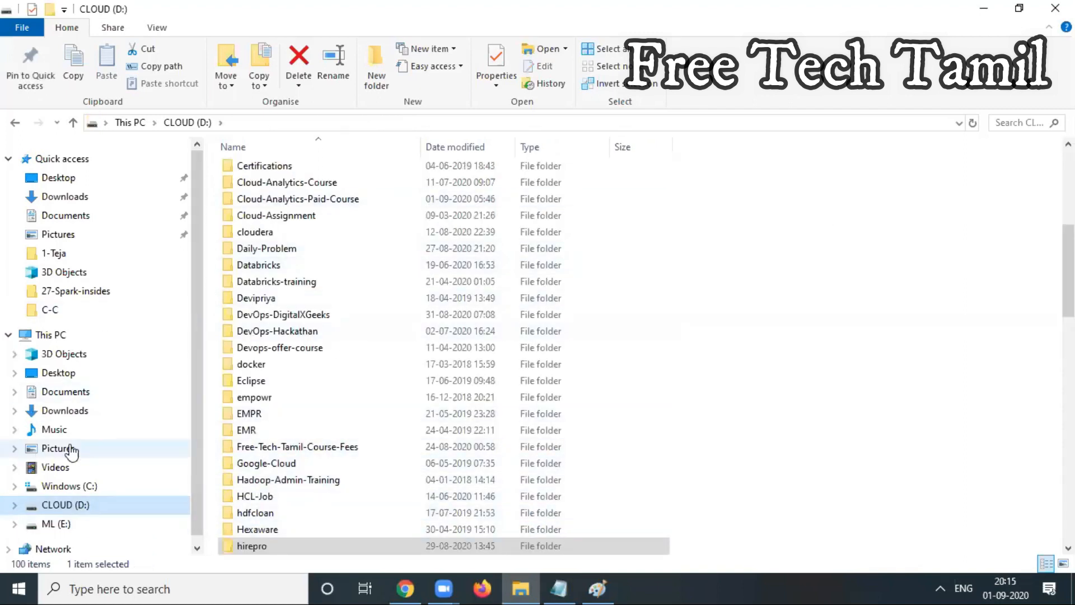
pyautogui.moveTo(1069, 269); pyautogui.dragTo(1068, 191)
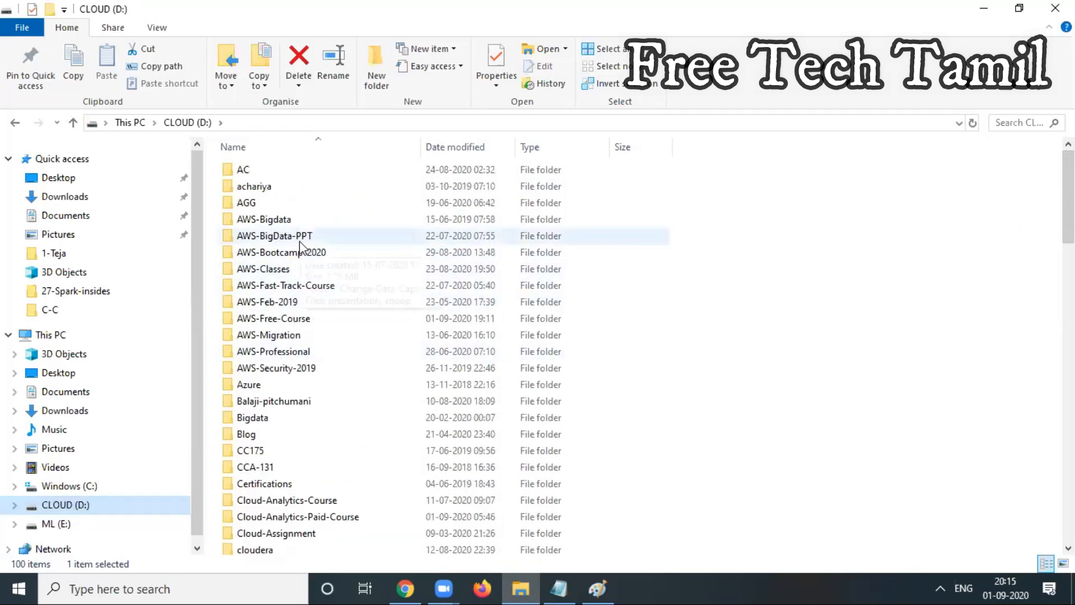
pyautogui.click(287, 322)
pyautogui.doubleClick(288, 324)
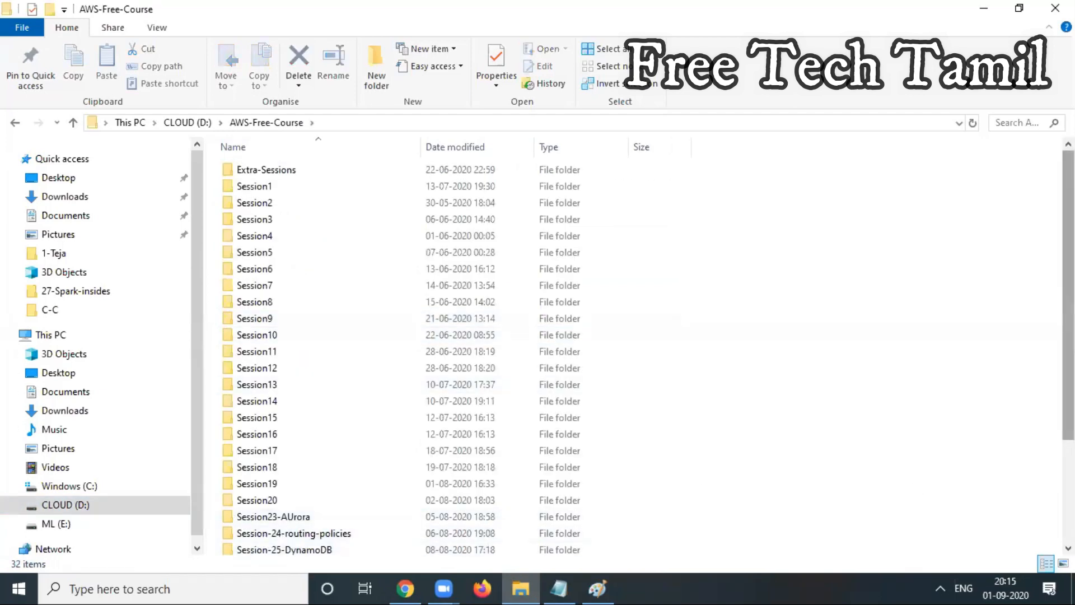
pyautogui.scroll(-3, 386, 549)
pyautogui.doubleClick(303, 501)
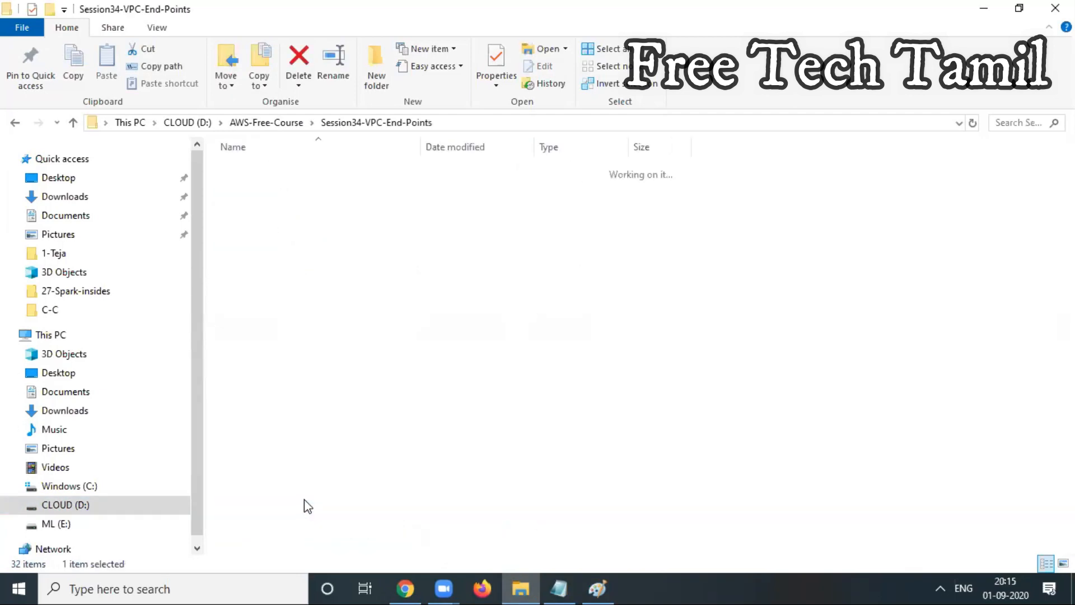
# Open the Notes text file in the Session34-VPC-End-Points folder, read through it, and close it.
pyautogui.click(249, 176)
pyautogui.doubleClick(249, 171)
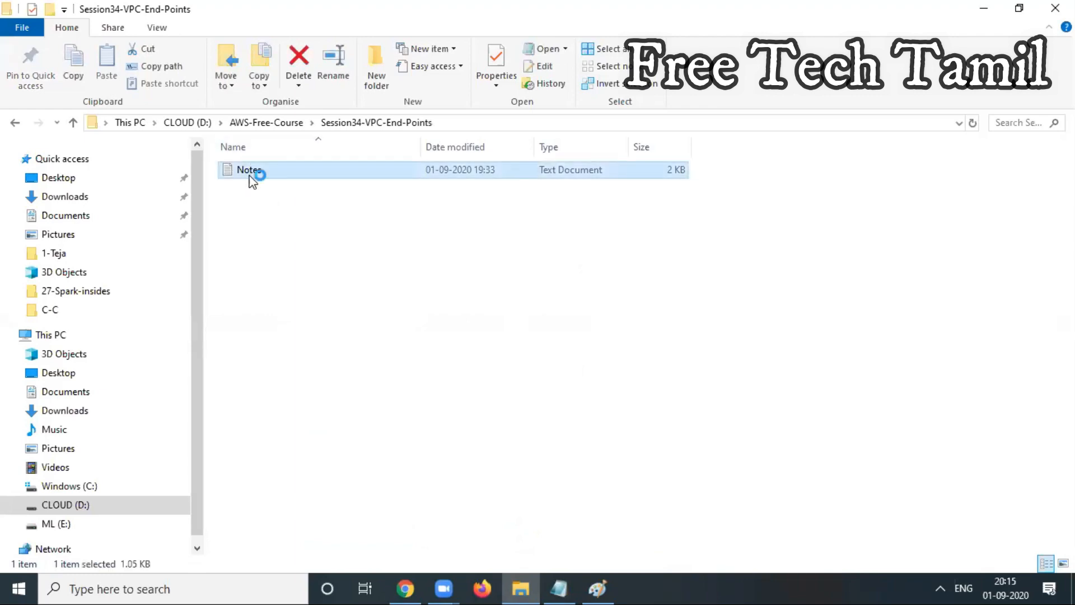
pyautogui.doubleClick(955, 257)
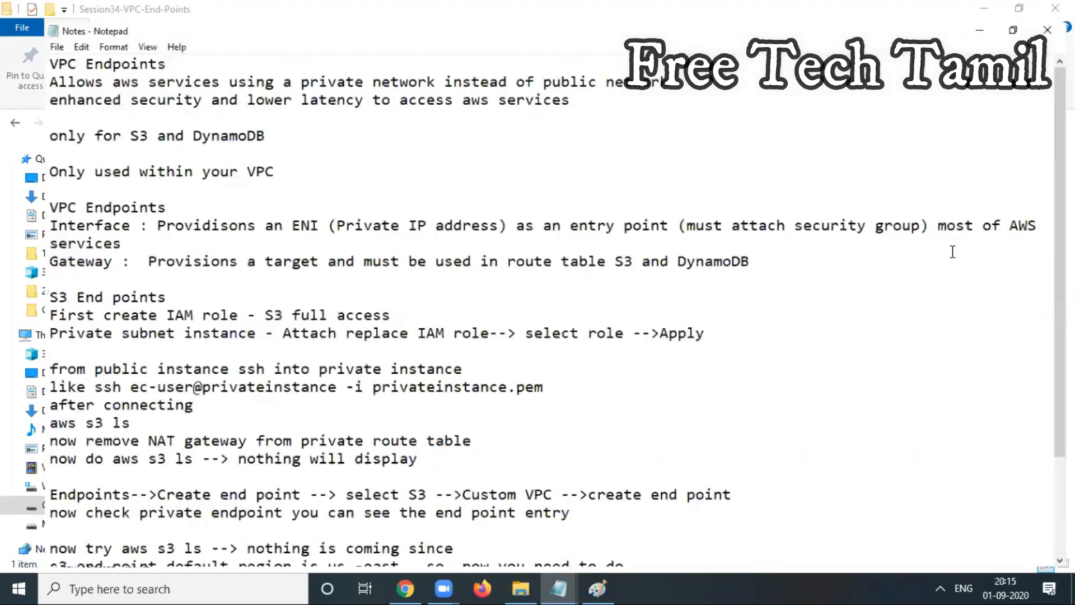
pyautogui.scroll(-3, 955, 258)
pyautogui.moveTo(1069, 336); pyautogui.dragTo(1068, 227)
pyautogui.click(1056, 8)
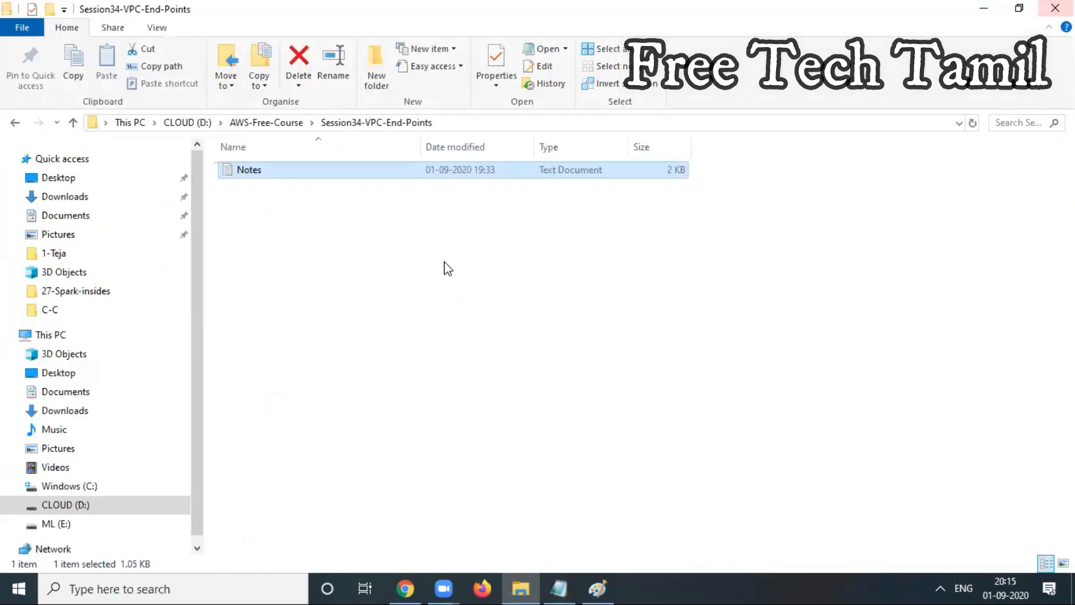
# Return to the AWS-Free-Course folder and check the contents of Session33-Transist-Gateway.
pyautogui.click(277, 122)
pyautogui.click(268, 532)
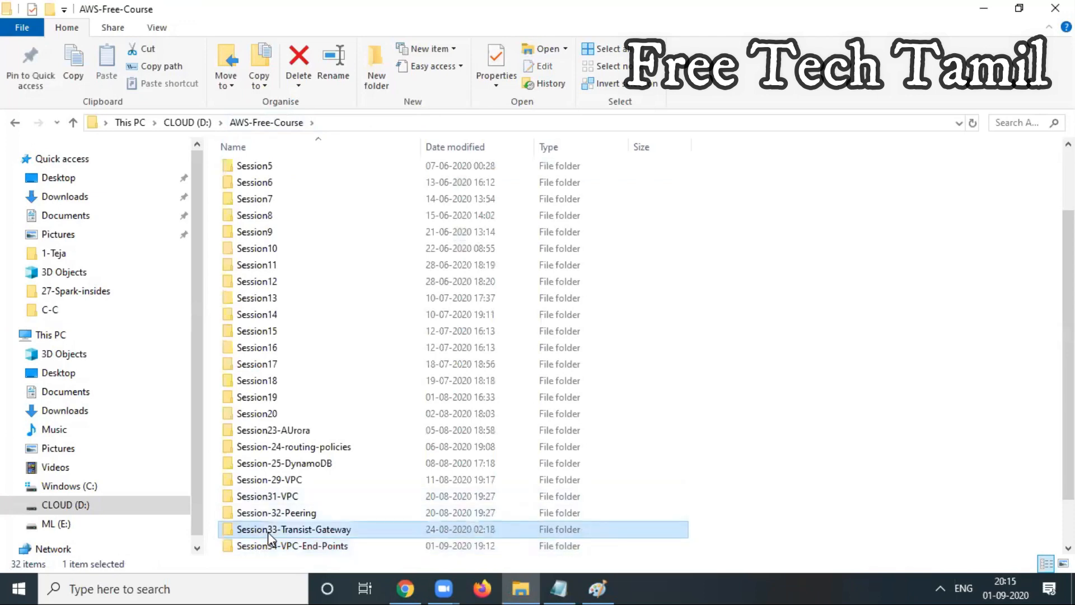
pyautogui.doubleClick(267, 532)
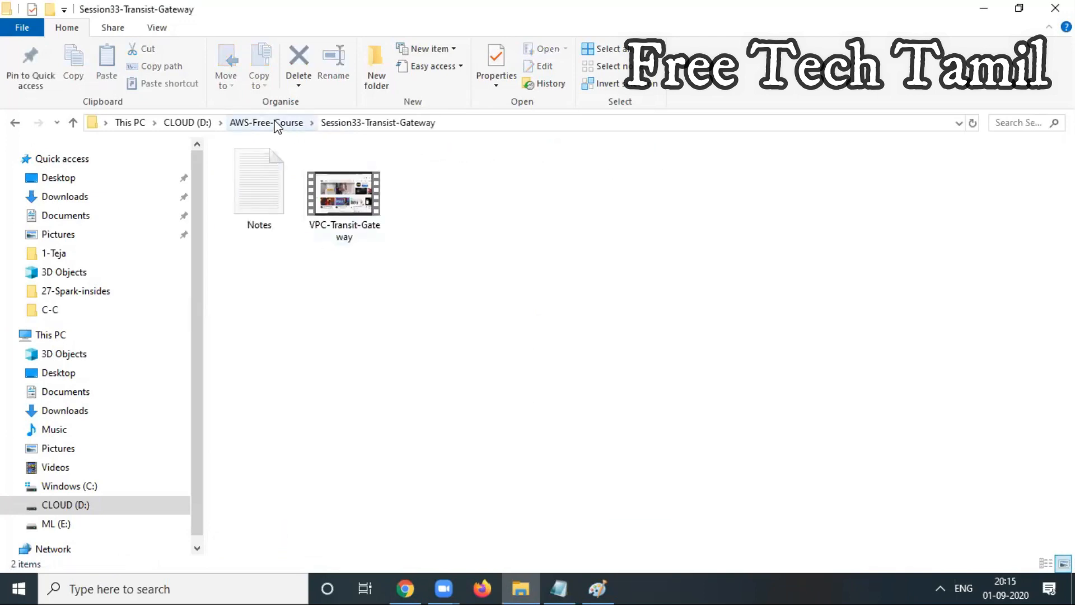
# Open the Demo-vpc text file from the Session-32-Peering folder in a maximized window and review its VPC steps.
pyautogui.click(277, 123)
pyautogui.click(286, 530)
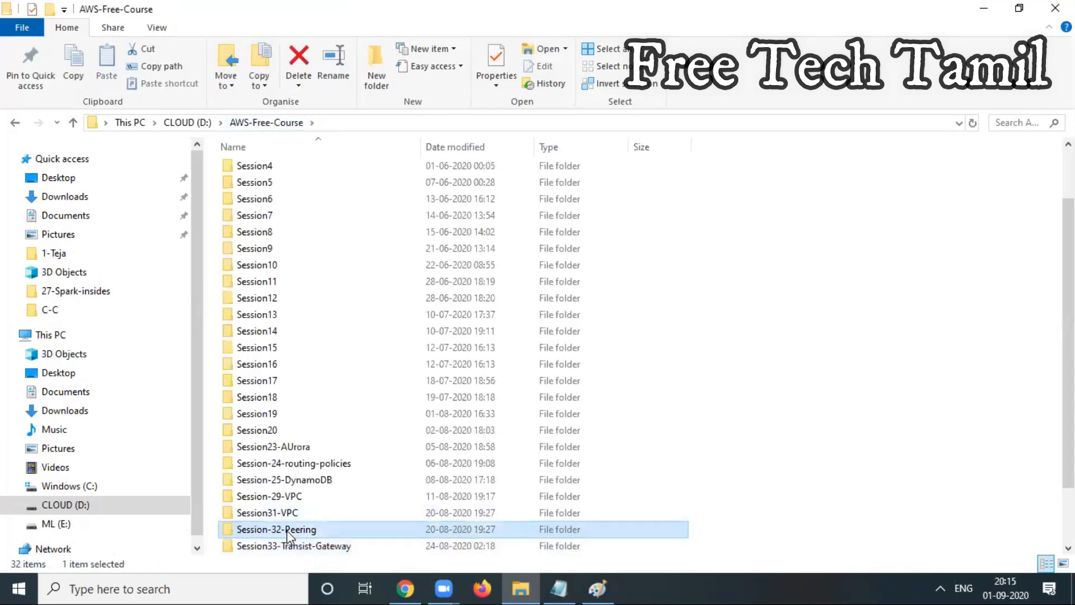
pyautogui.doubleClick(287, 530)
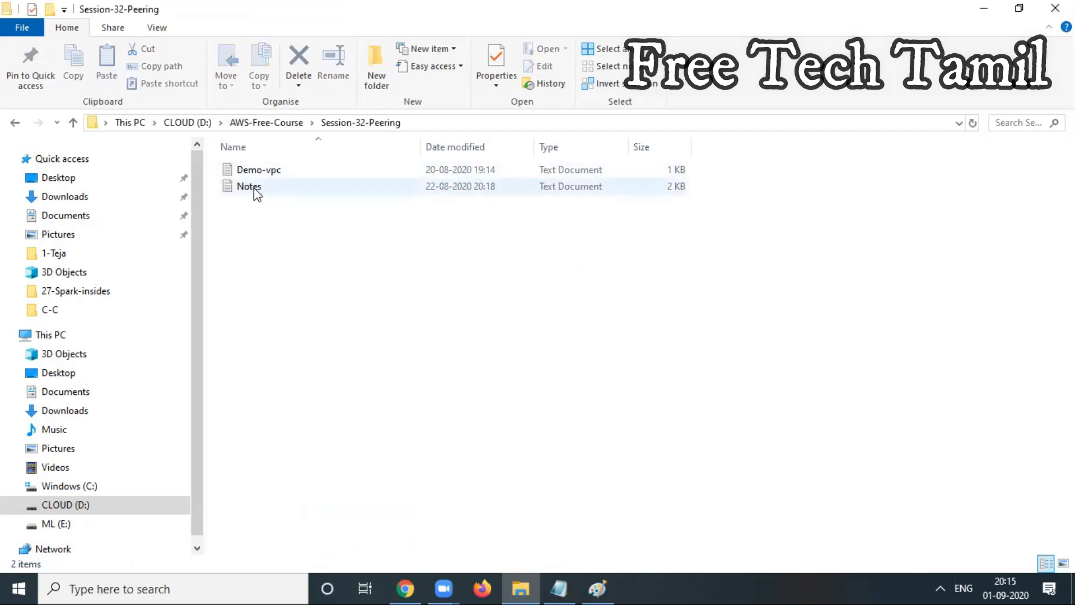
pyautogui.doubleClick(269, 172)
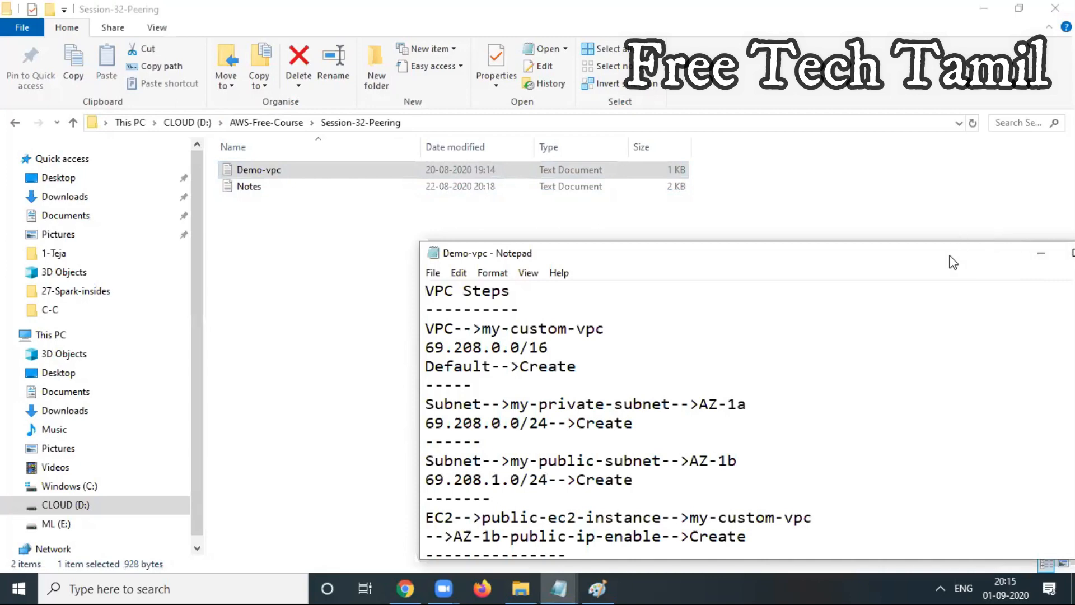
pyautogui.doubleClick(953, 263)
pyautogui.scroll(-3, 944, 259)
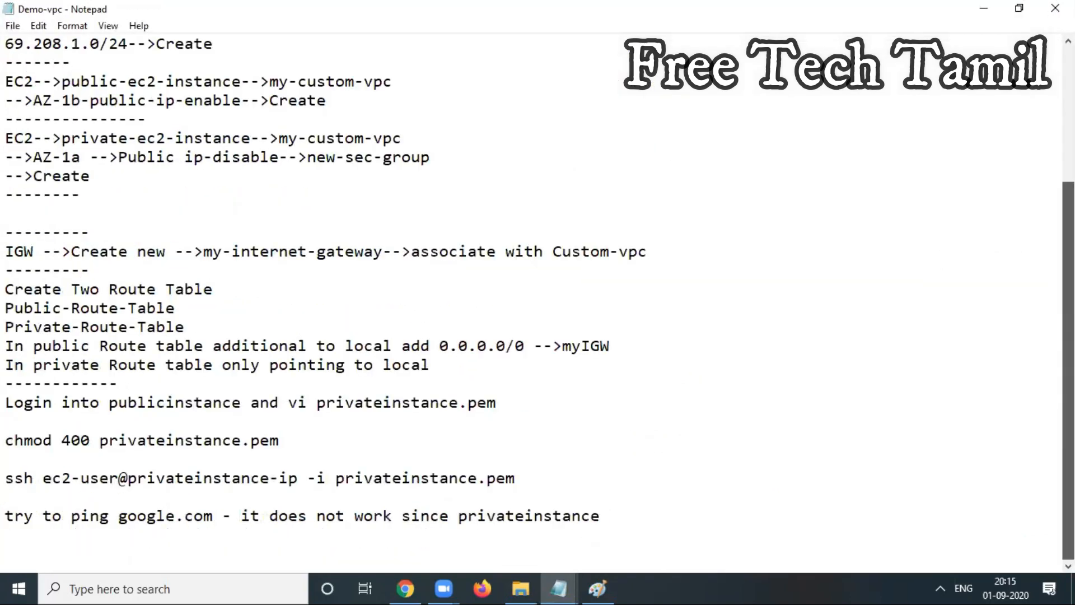
pyautogui.scroll(3, 1039, 257)
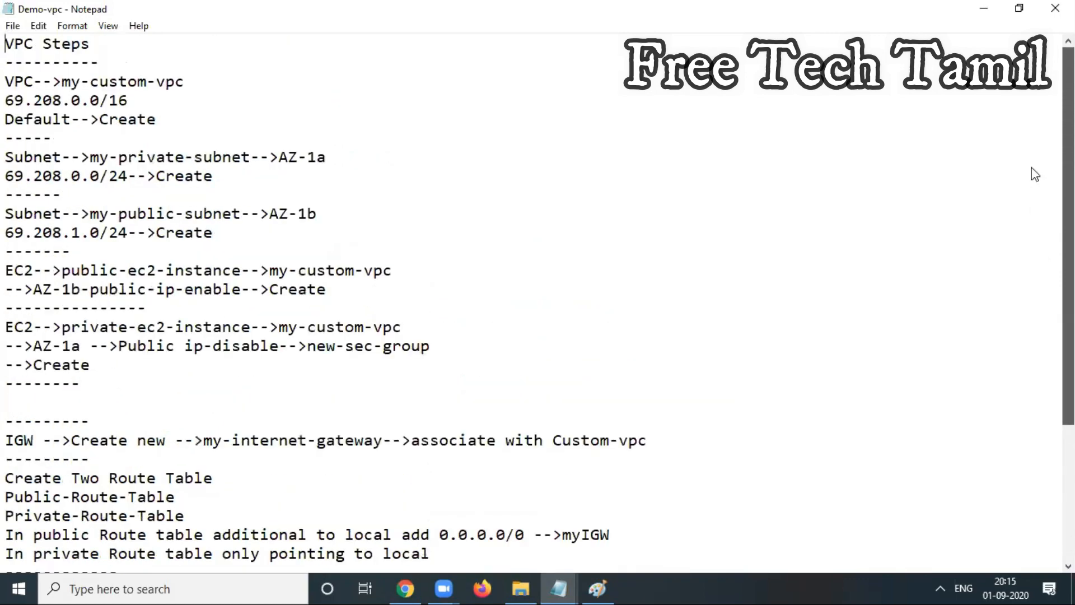
# Copy the entire VPC steps text of the Demo-vpc file and minimize its window.
pyautogui.moveTo(7, 44); pyautogui.dragTo(756, 553)
pyautogui.hotkey('ctrl', 'c')
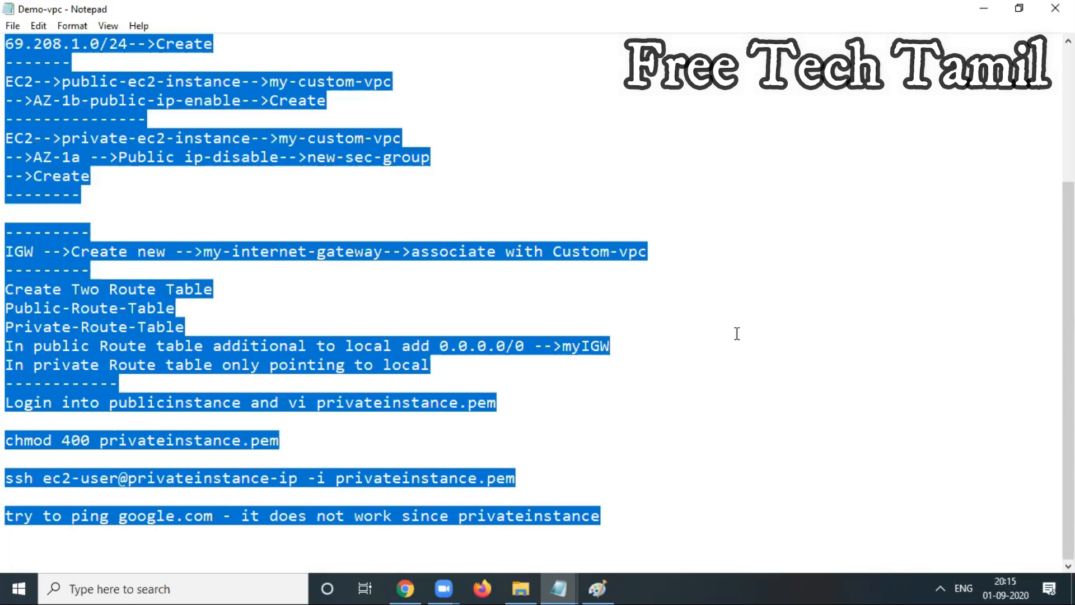
pyautogui.click(984, 8)
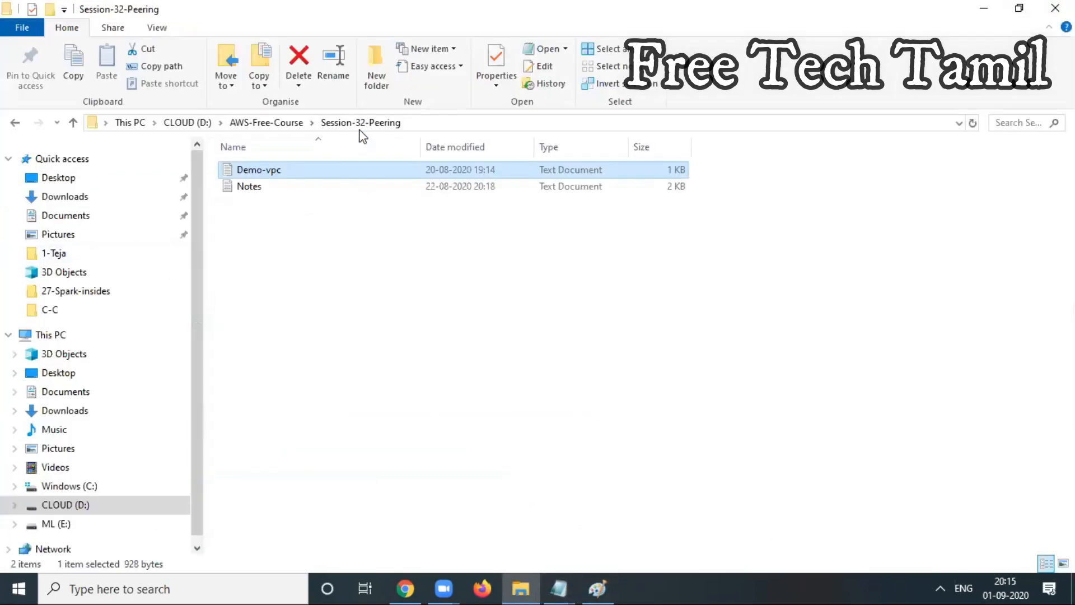
# Go back to AWS-Free-Course and open the Notes text file in the Session34-VPC-End-Points folder.
pyautogui.click(256, 123)
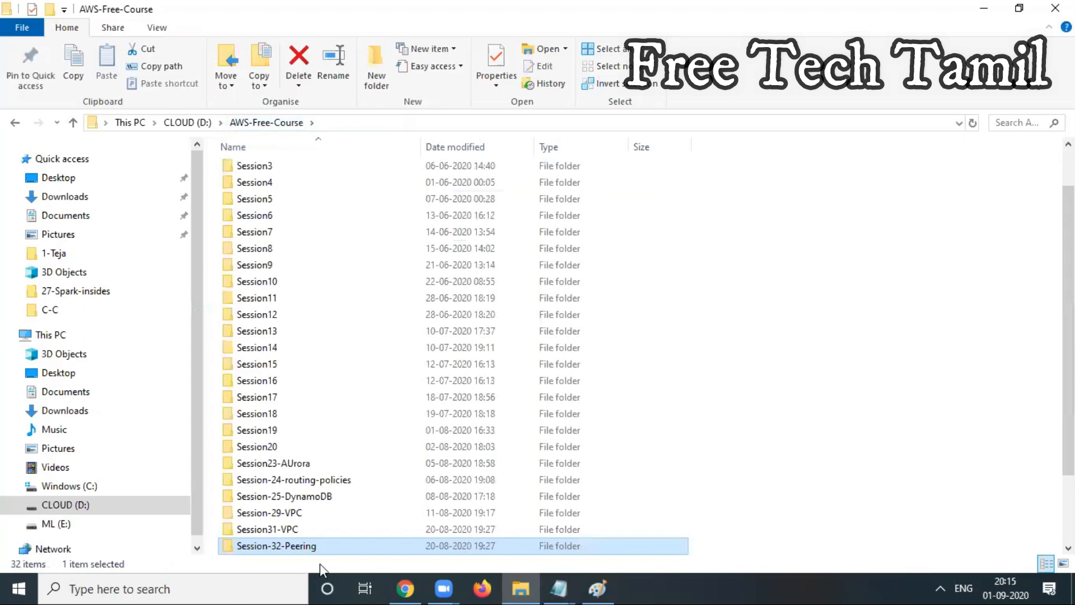
pyautogui.scroll(-2, 815, 548)
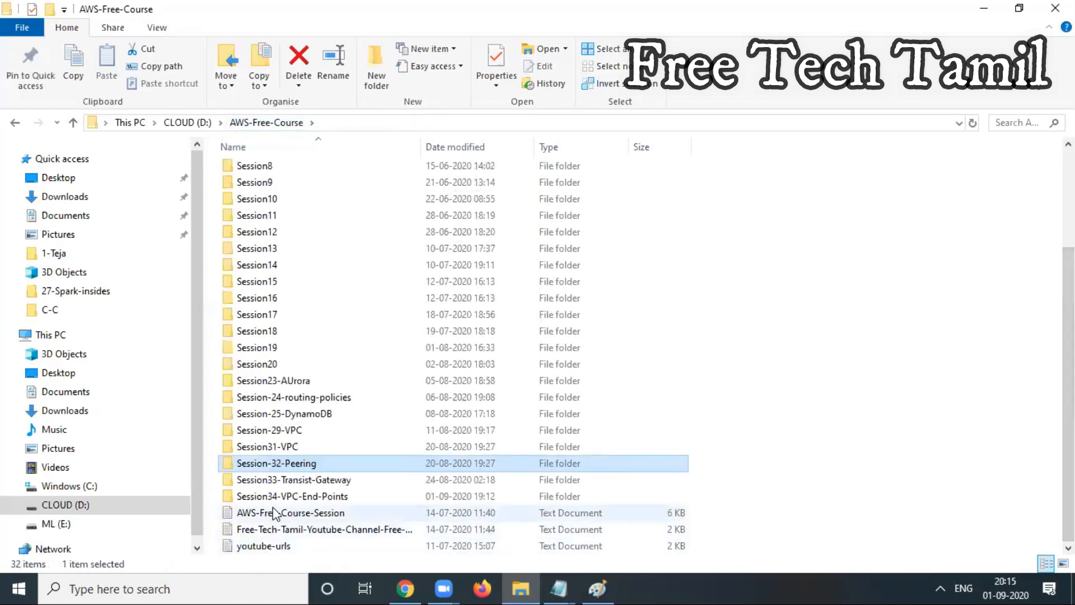
pyautogui.click(289, 497)
pyautogui.doubleClick(286, 496)
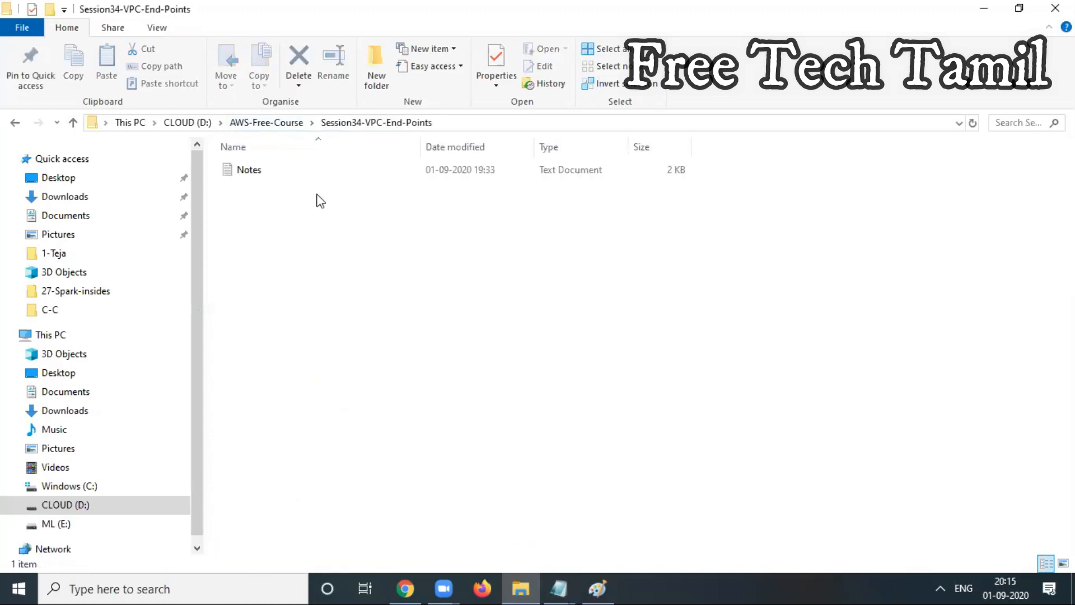
pyautogui.doubleClick(251, 171)
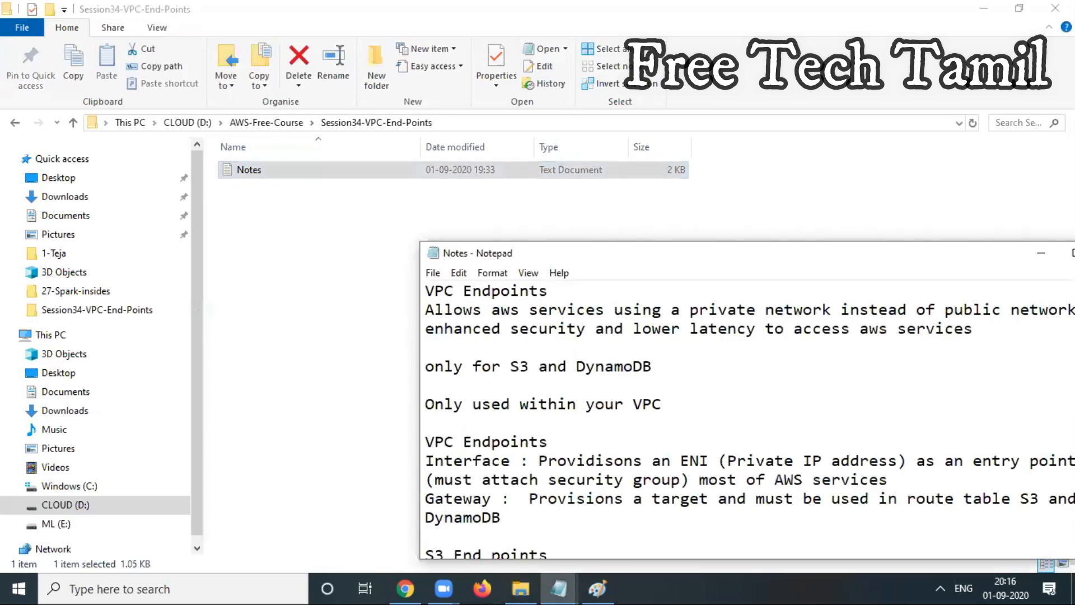
# Maximize the Notes file, replace the stray last line with a dashed separator and paste the copied VPC steps below it.
pyautogui.click(1071, 253)
pyautogui.moveTo(1070, 255); pyautogui.dragTo(1069, 364)
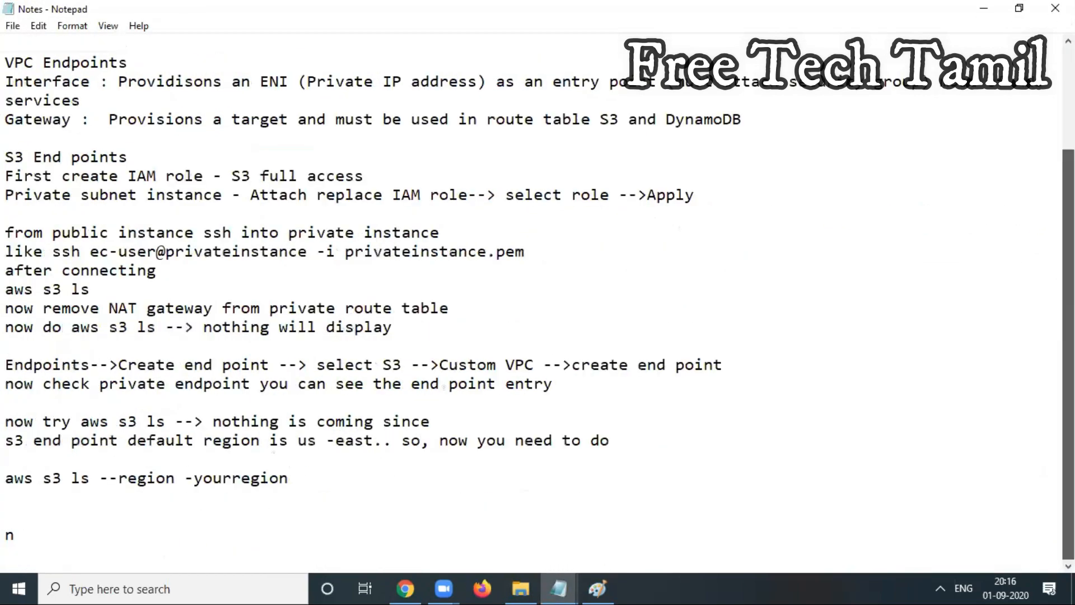
pyautogui.hotkey('shift', 'End')
pyautogui.write('-')
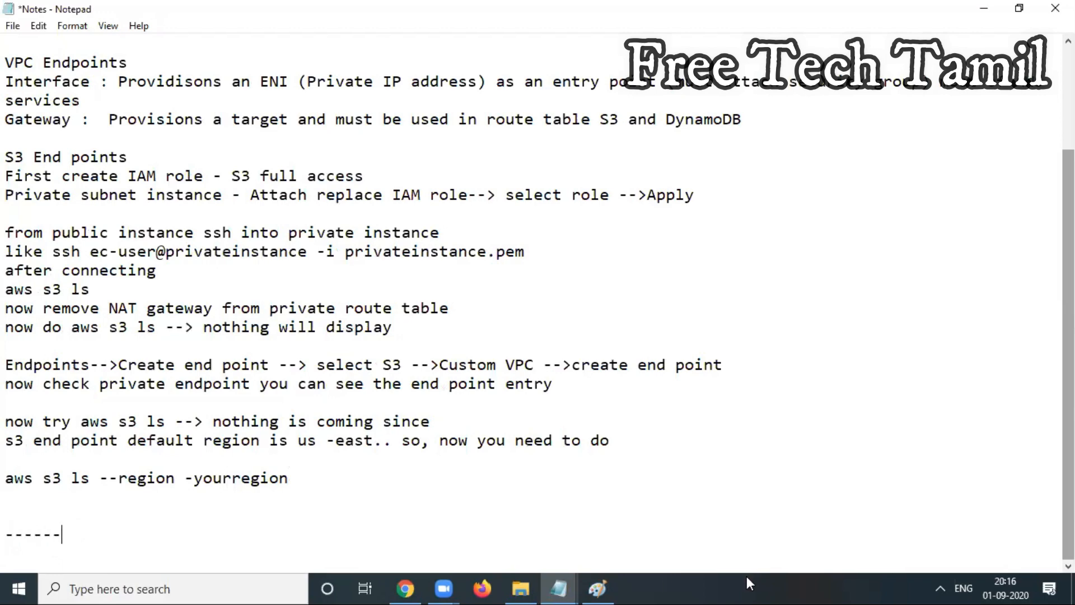
pyautogui.press('Return')
pyautogui.hotkey('ctrl', 'v')
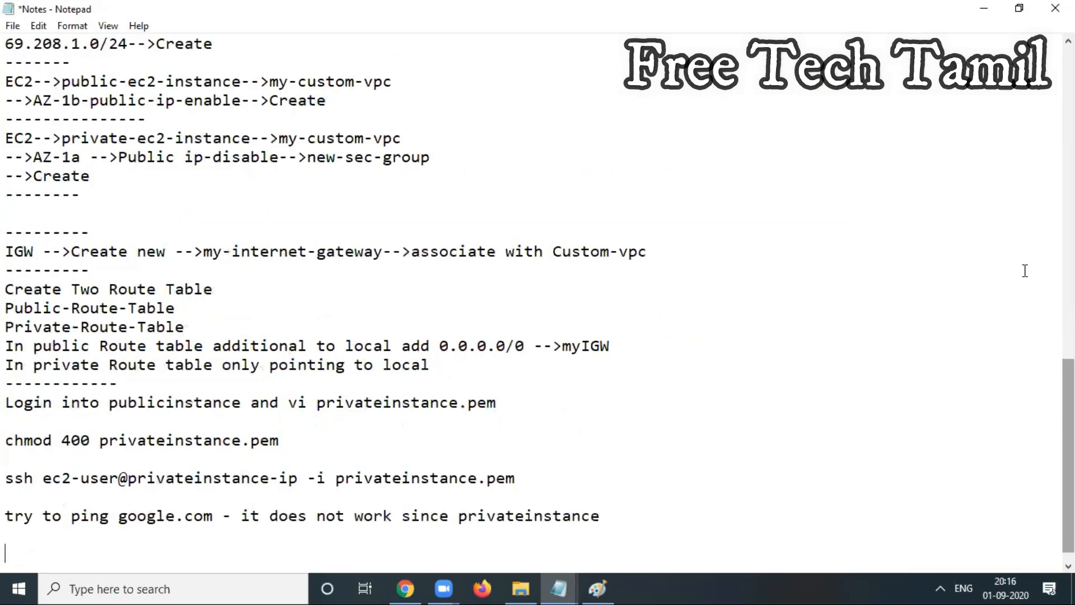
pyautogui.scroll(7, 48, 250)
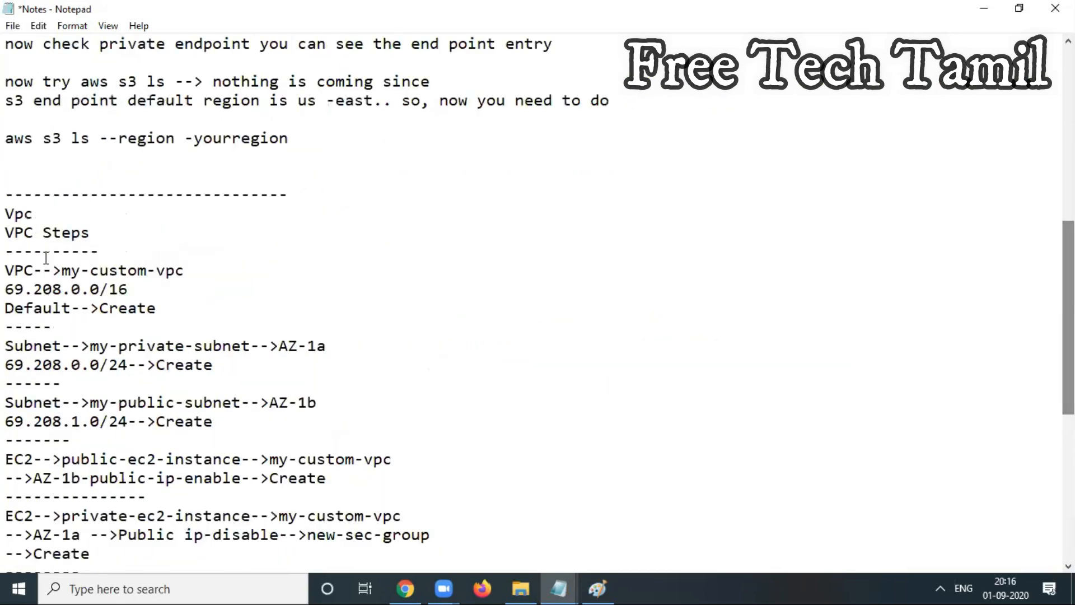
# Switch to the AWS VPC console in Chrome and start creating a VPC in Singapore with the name tag my-custom-vpc.
pyautogui.moveTo(64, 265); pyautogui.dragTo(187, 263)
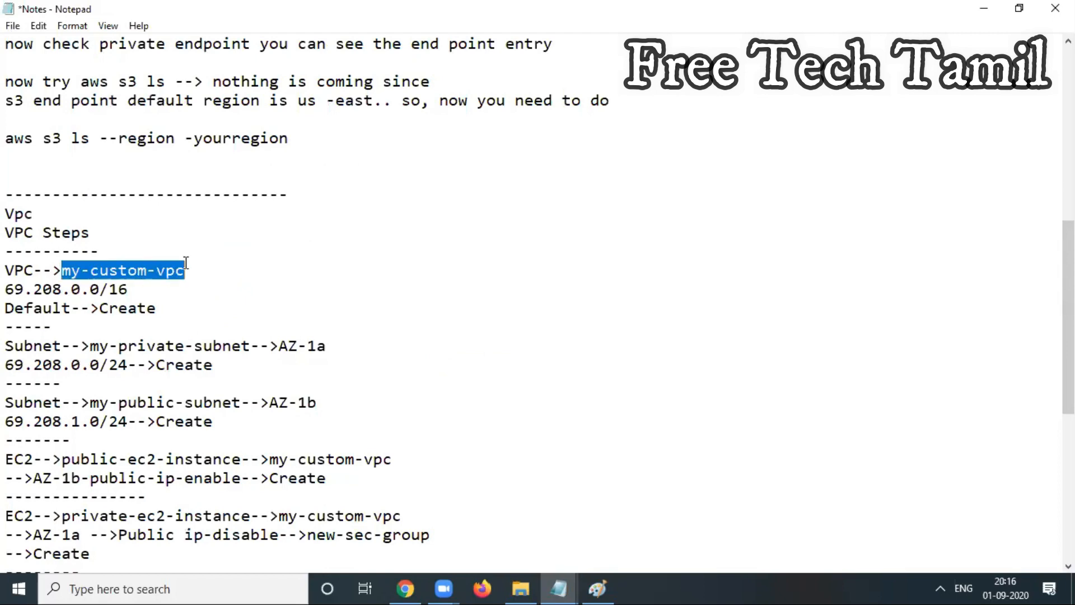
pyautogui.click(399, 586)
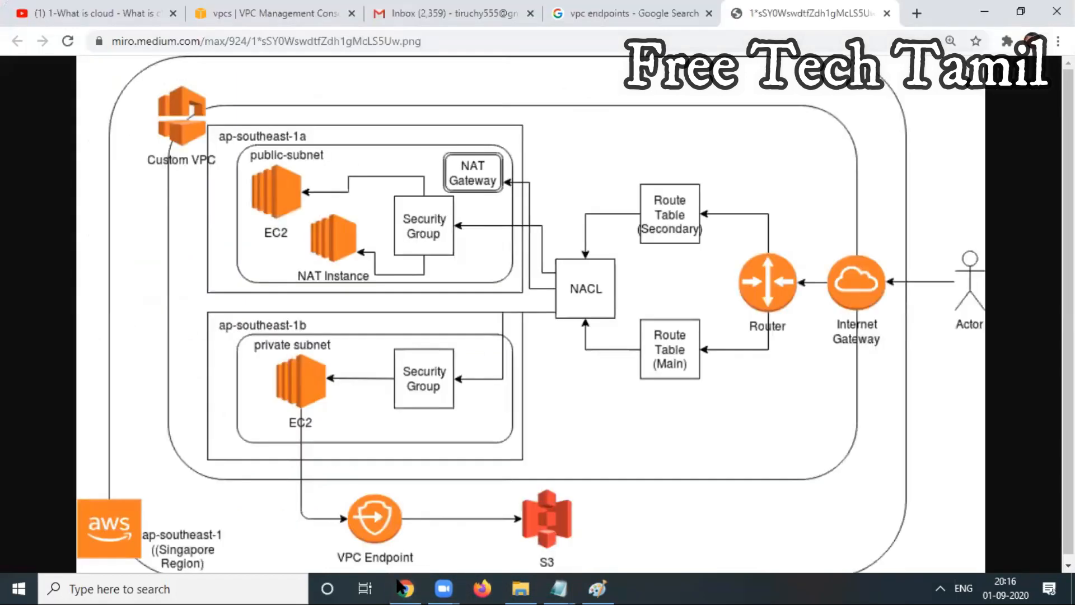
pyautogui.click(274, 15)
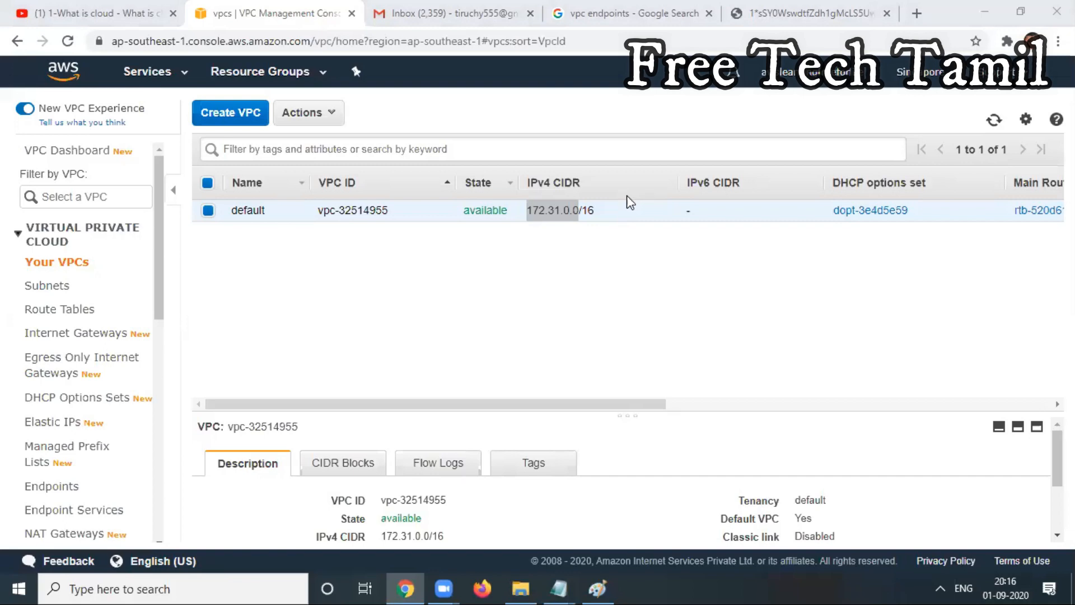
pyautogui.click(906, 74)
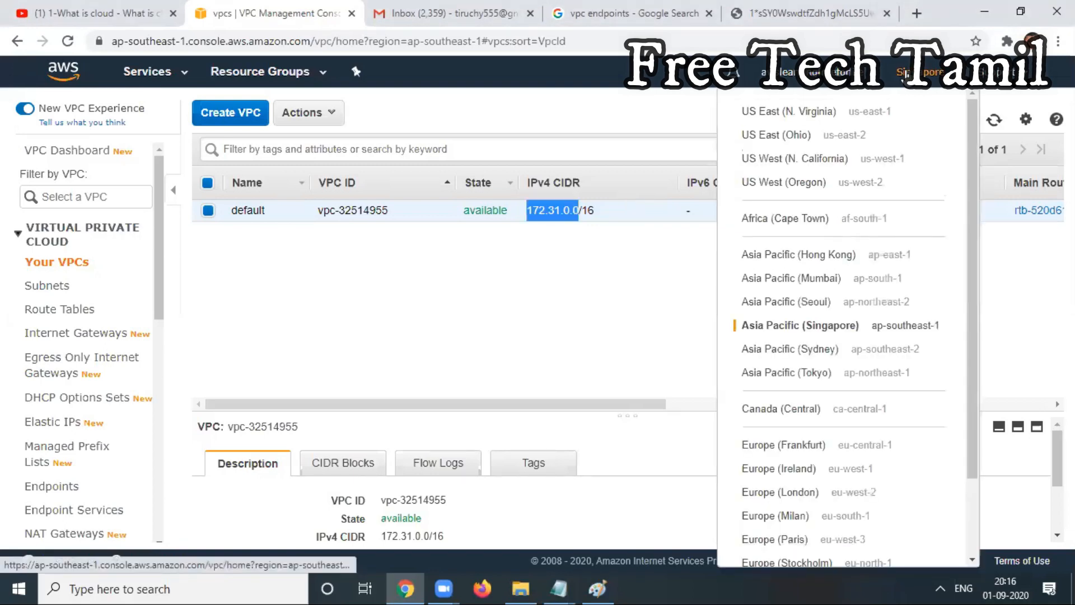
pyautogui.click(219, 119)
pyautogui.click(218, 119)
pyautogui.click(250, 244)
pyautogui.write('my-custom-vpc')
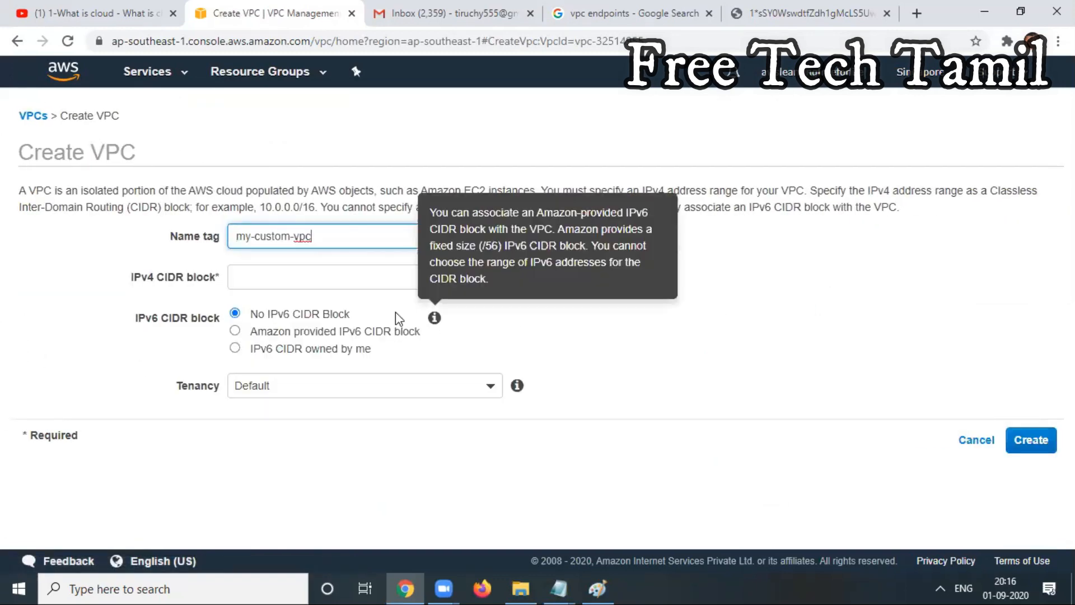
# Close the untitled Paint drawing without saving it.
pyautogui.click(569, 581)
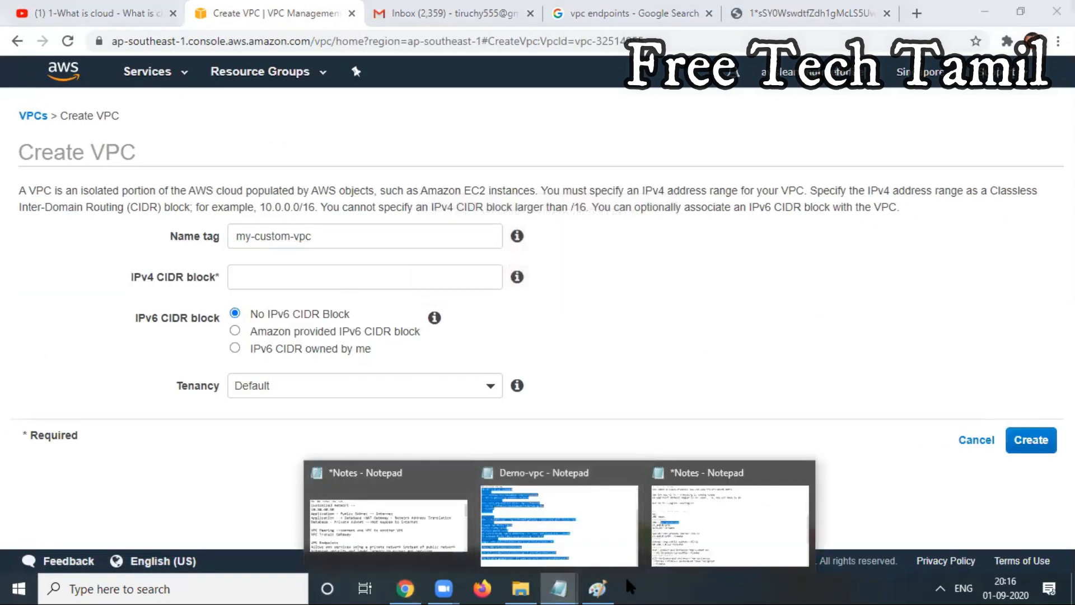
pyautogui.click(598, 588)
pyautogui.hotkey('alt', 'F4')
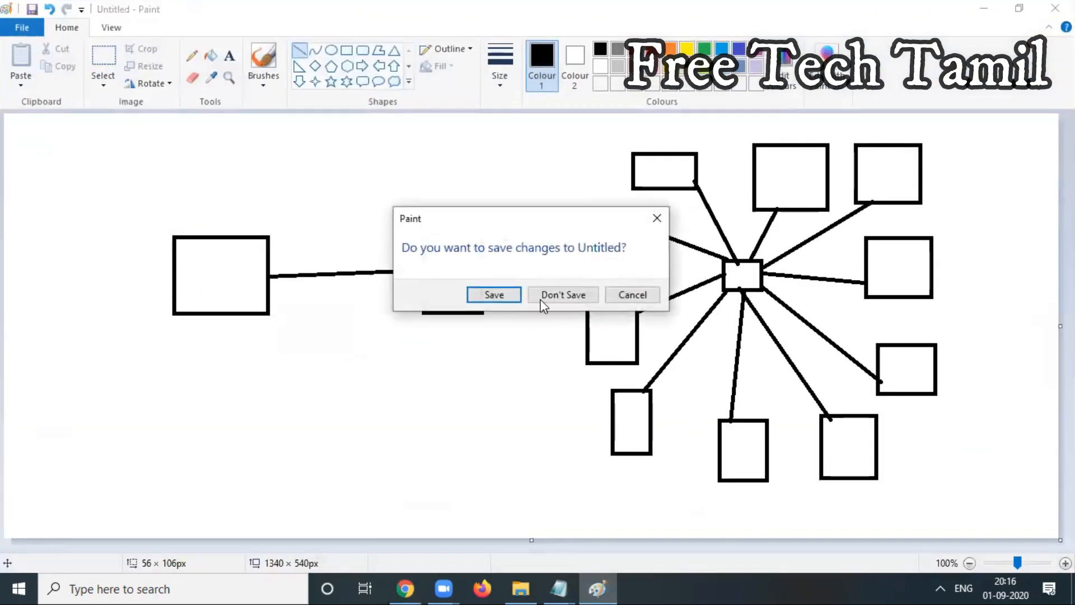
pyautogui.click(563, 293)
# Close the Demo-vpc file and the smaller duplicate Notes window, discarding the changes in that Notes window.
pyautogui.click(560, 587)
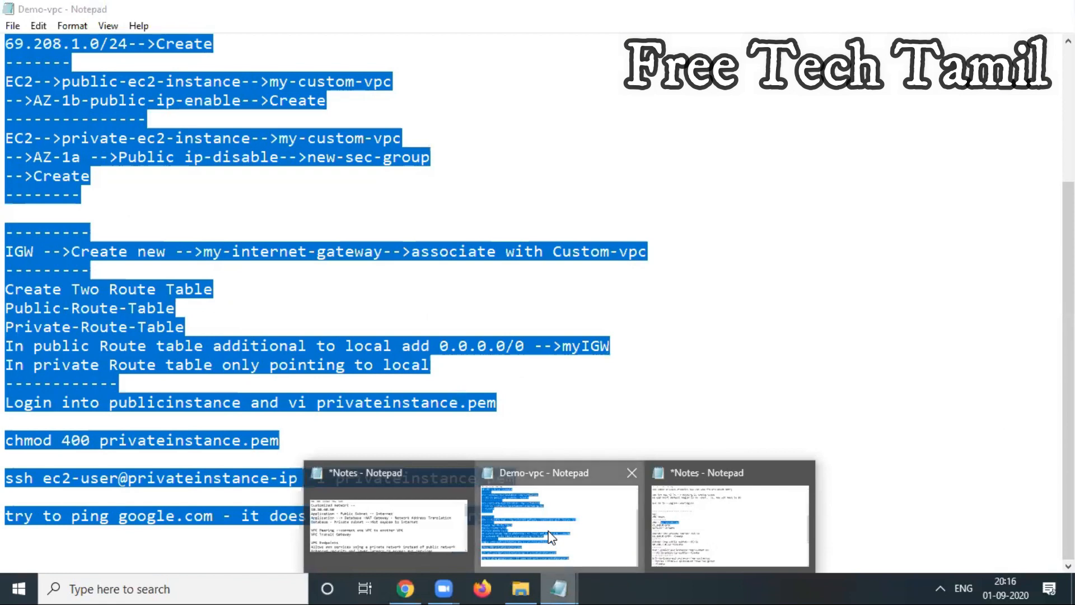
pyautogui.click(552, 536)
pyautogui.hotkey('alt', 'Tab')
pyautogui.click(571, 581)
pyautogui.click(439, 515)
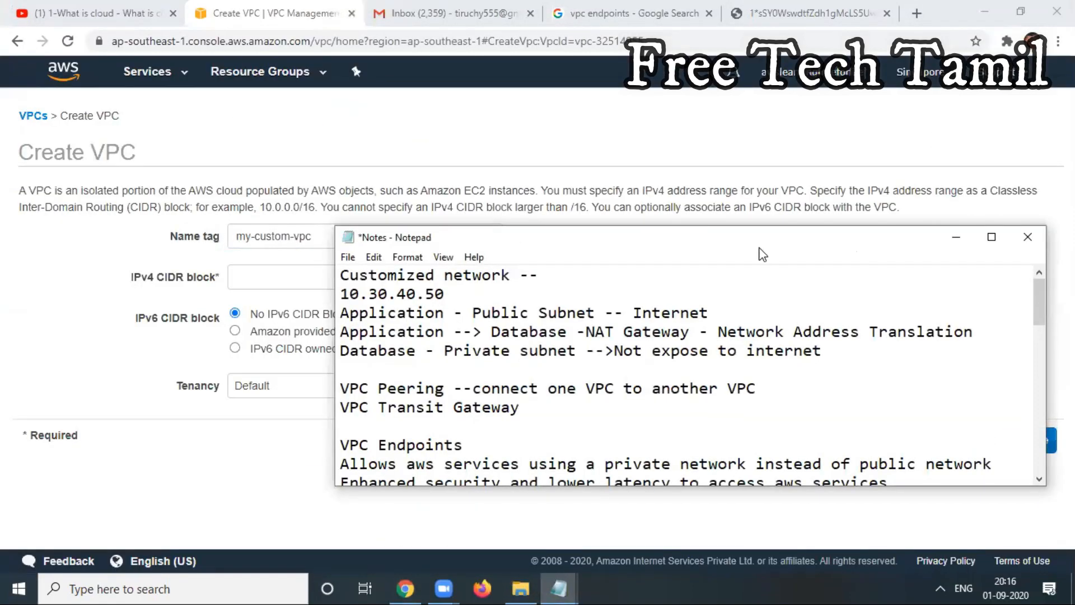
pyautogui.moveTo(1039, 319); pyautogui.dragTo(1036, 479)
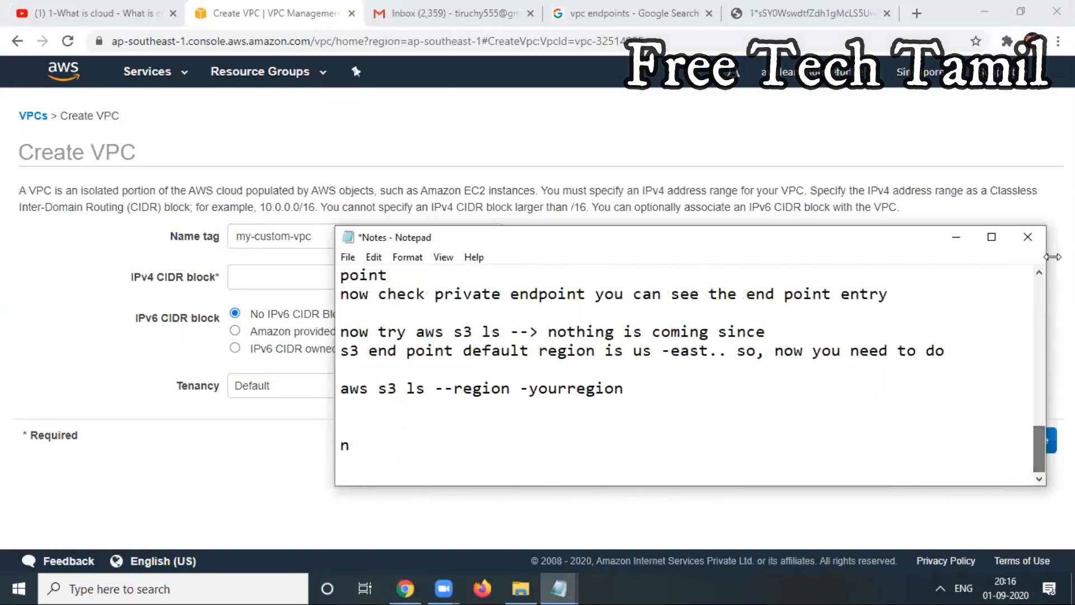
pyautogui.click(1027, 237)
pyautogui.click(566, 307)
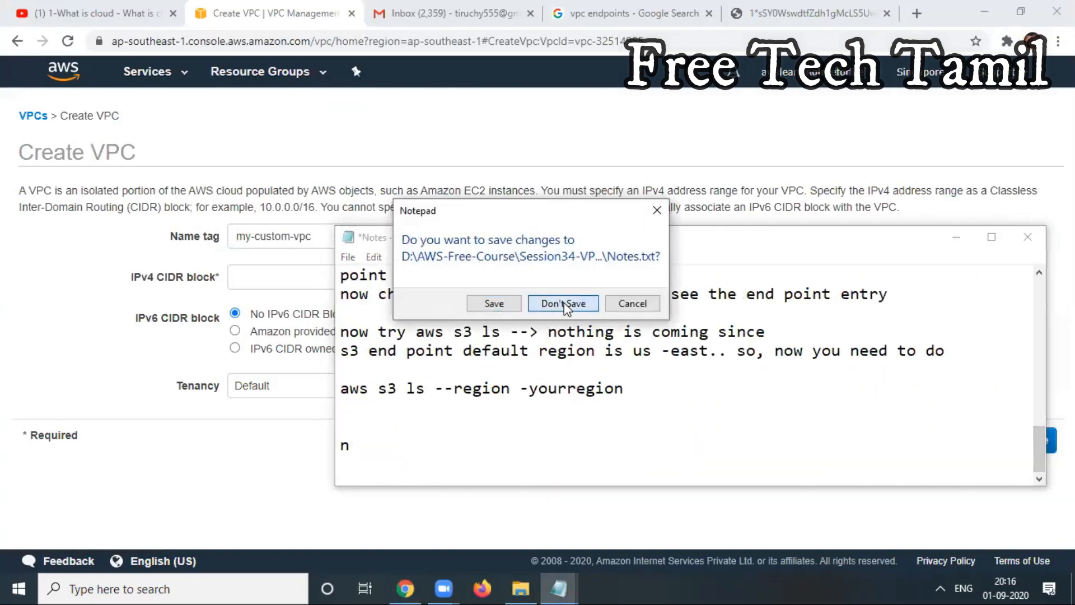
# Save the remaining Notes file that contains the pasted VPC steps.
pyautogui.click(573, 582)
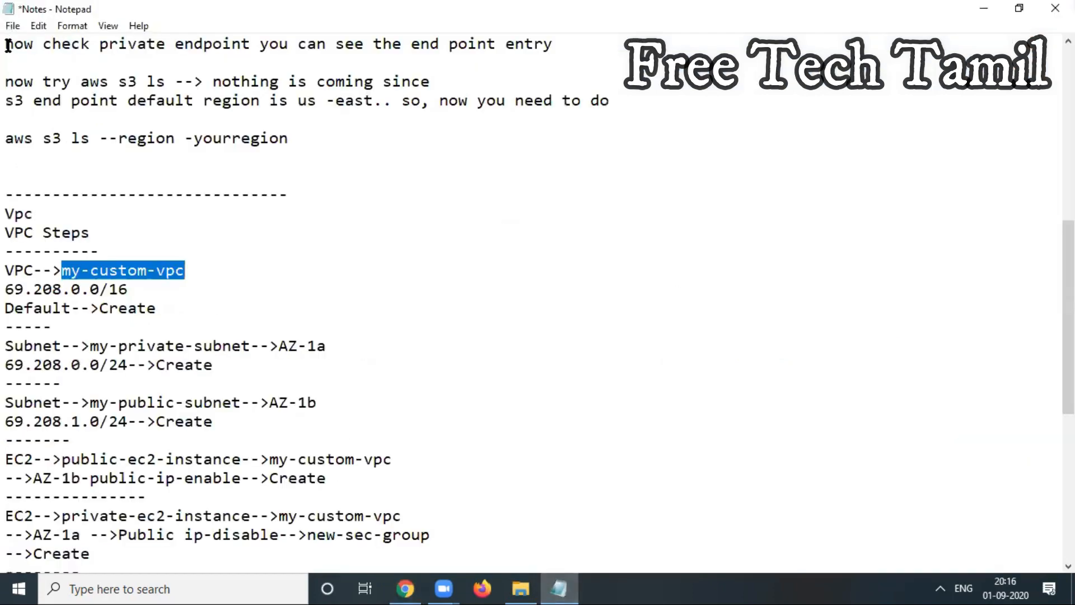
pyautogui.click(12, 26)
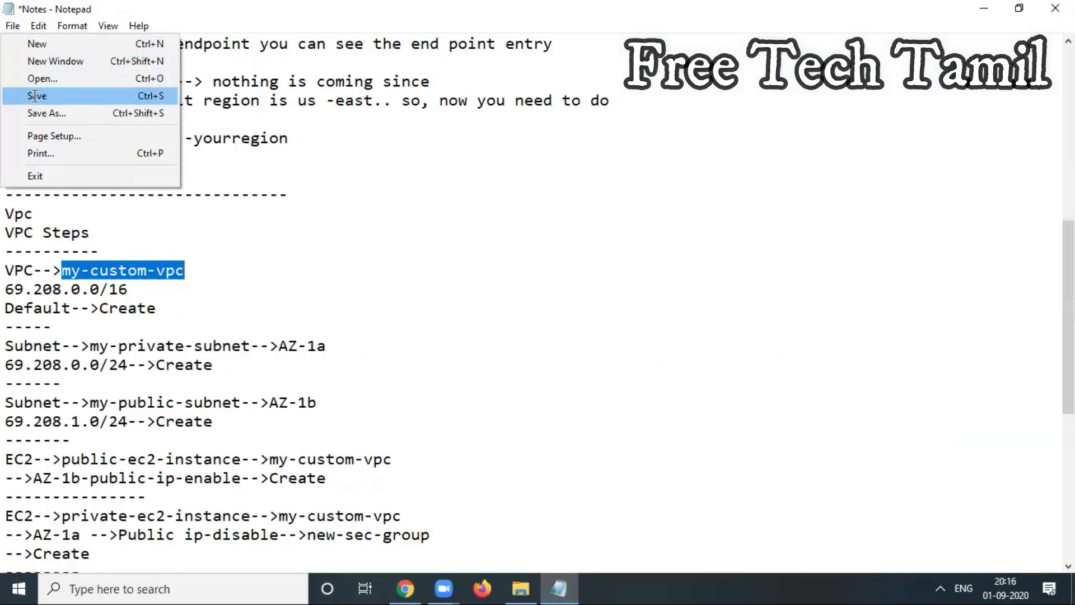
pyautogui.click(32, 101)
pyautogui.click(12, 26)
pyautogui.click(30, 99)
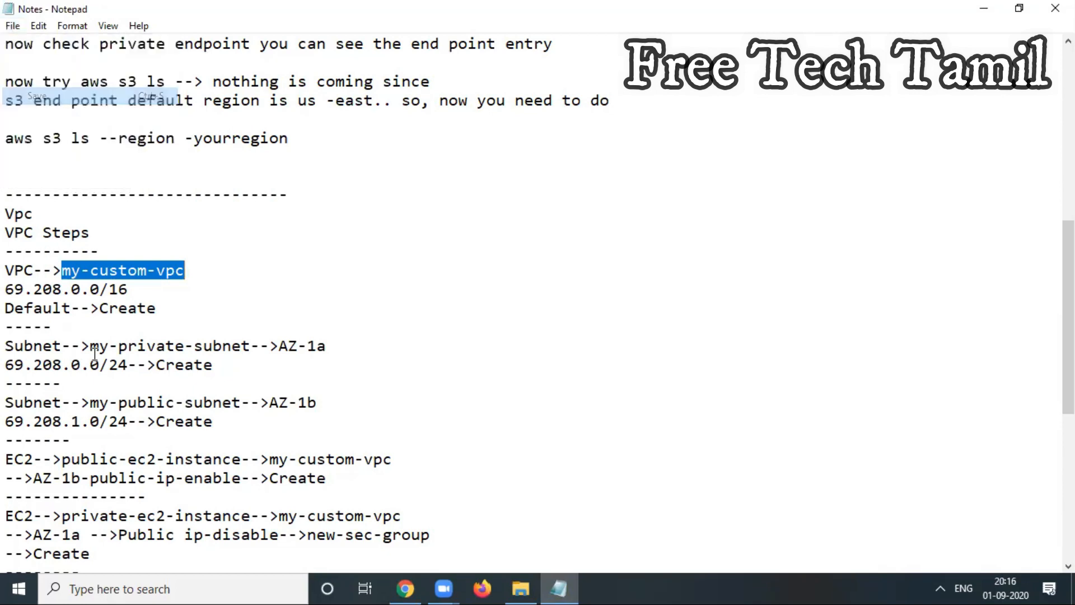
# Copy the IPv4 CIDR block 69.208.0.0/16 from Notes, create the VPC with it and Default tenancy, and return to the VPC list.
pyautogui.moveTo(6, 290); pyautogui.dragTo(129, 292)
pyautogui.hotkey('ctrl', 'c')
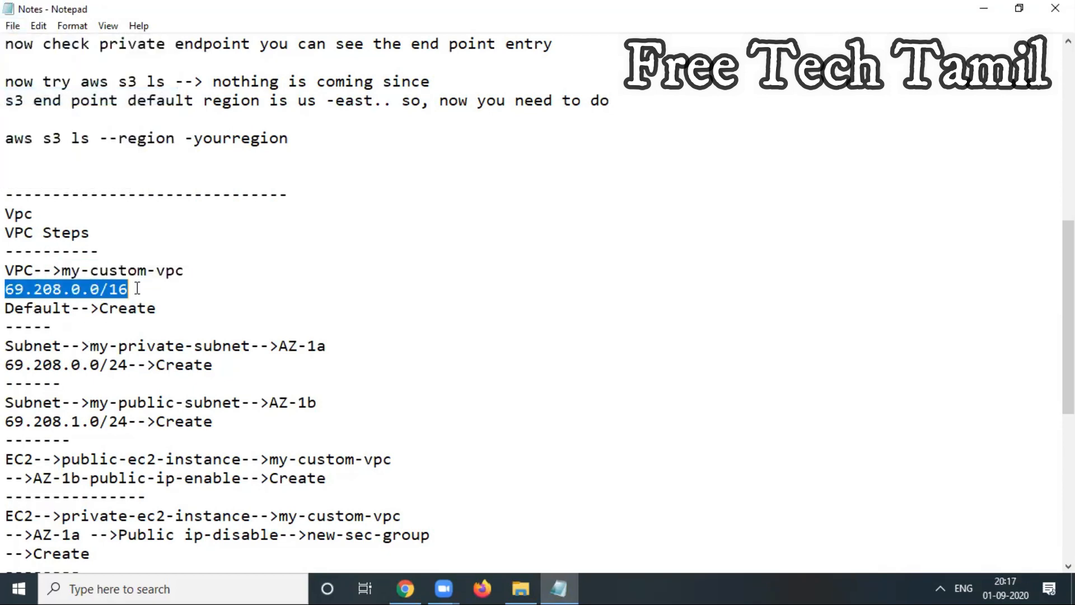
pyautogui.click(985, 9)
pyautogui.click(277, 276)
pyautogui.hotkey('ctrl', 'v')
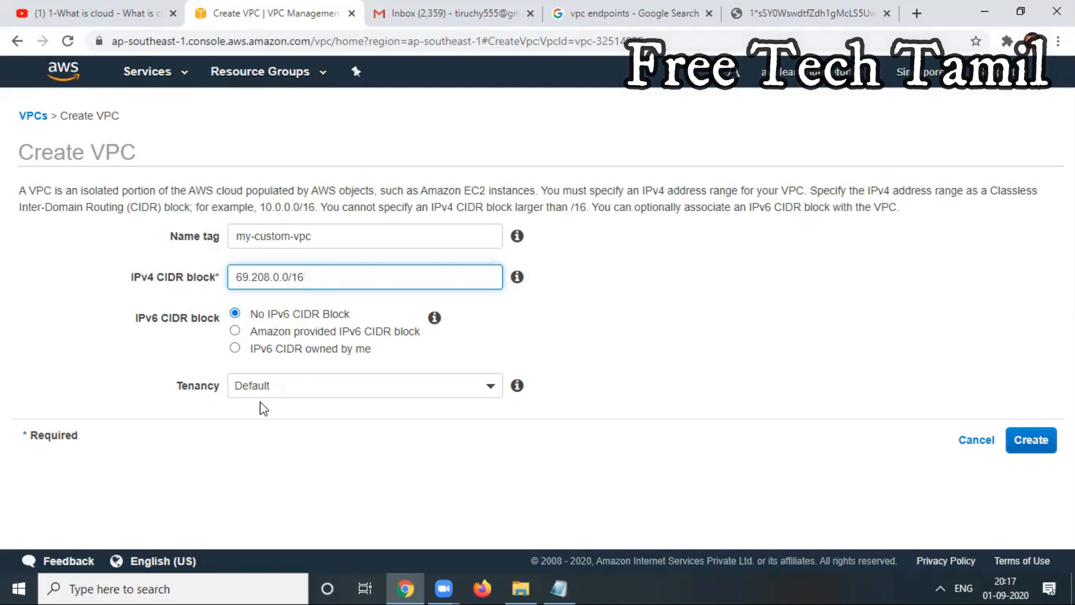
pyautogui.click(254, 387)
pyautogui.click(273, 424)
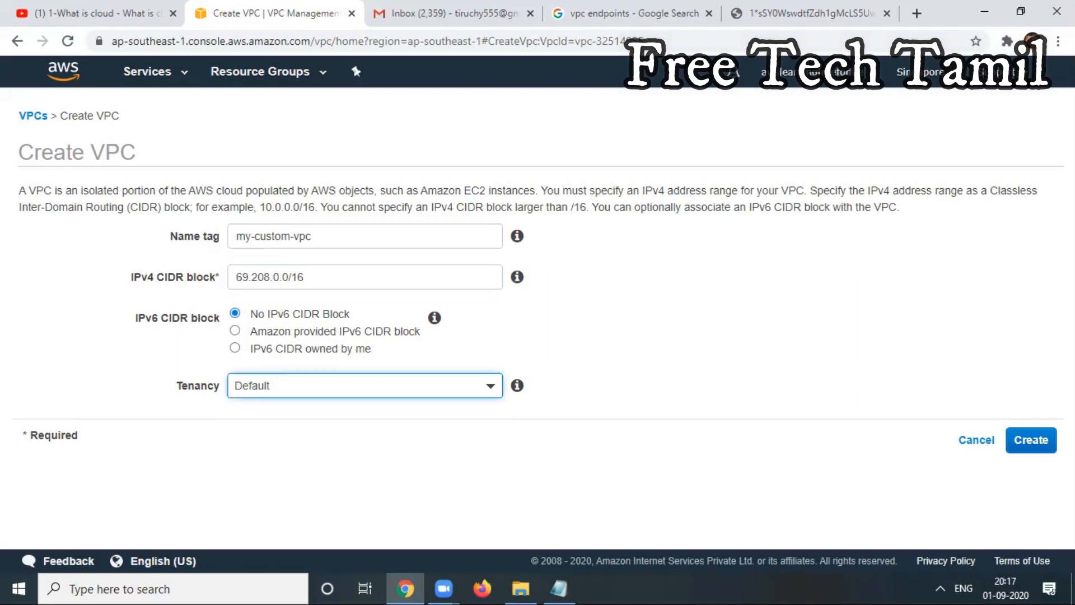
pyautogui.click(1041, 447)
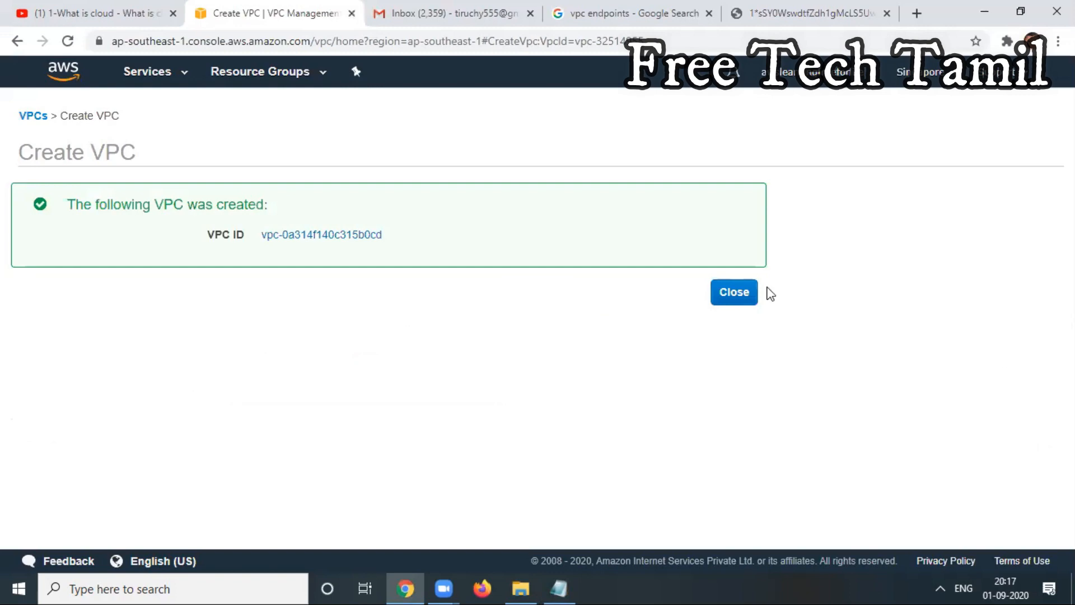
pyautogui.click(732, 295)
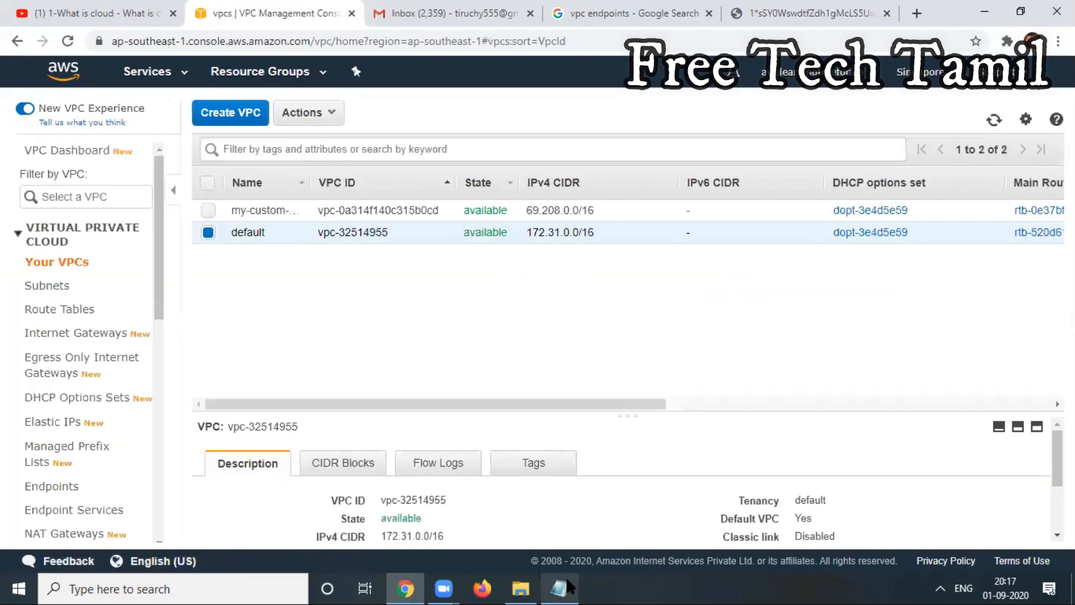
# Review the subnet steps in Notes, select the name my-private-subnet and return to the VPC list.
pyautogui.click(560, 588)
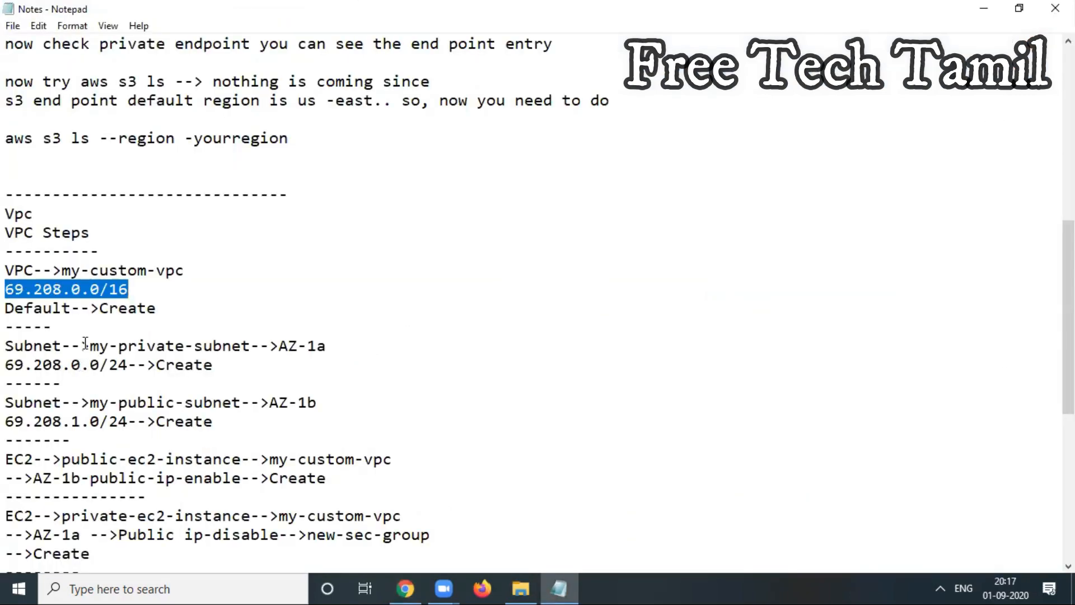
pyautogui.moveTo(89, 346); pyautogui.dragTo(246, 349)
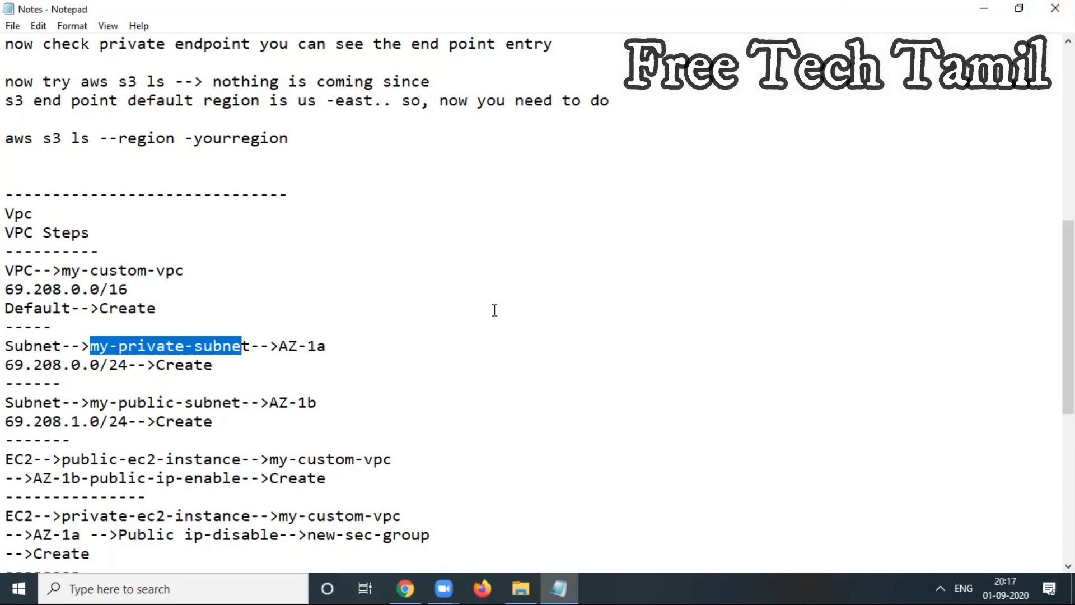
pyautogui.click(247, 423)
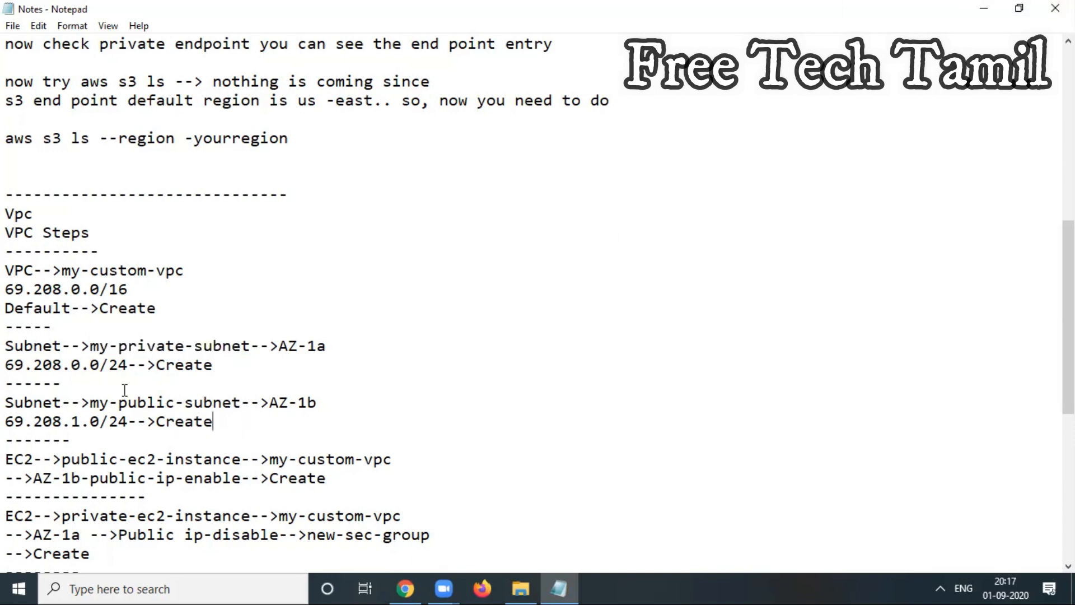
pyautogui.moveTo(90, 347); pyautogui.dragTo(250, 347)
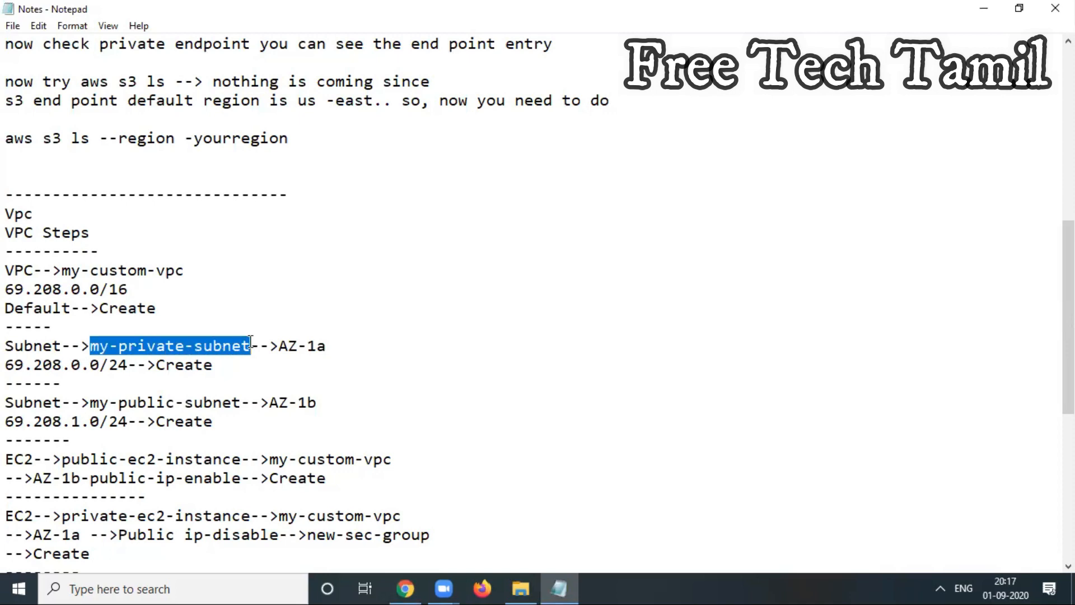
pyautogui.click(984, 9)
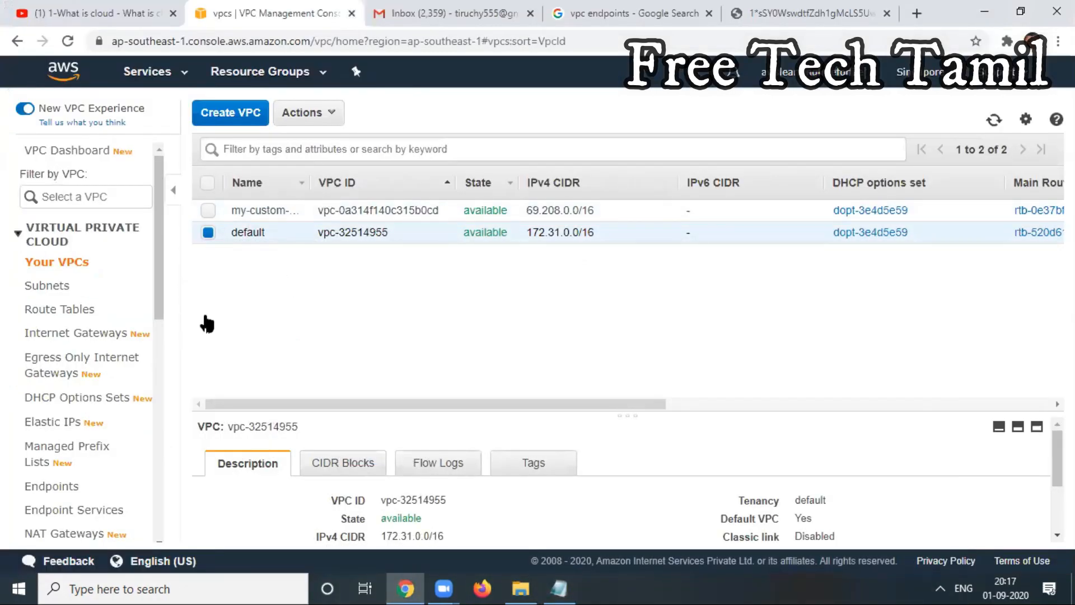
# Try changing the first octet of the VPC's CIDR block in Notes to 23, check the remaining steps and undo the change.
pyautogui.click(563, 587)
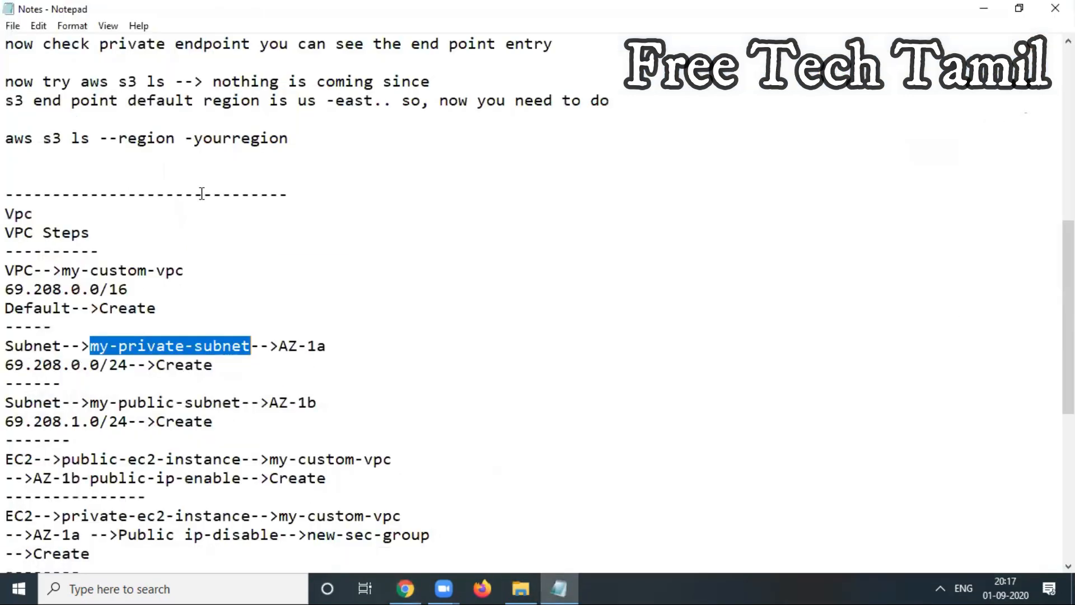
pyautogui.moveTo(22, 290); pyautogui.dragTo(5, 290)
pyautogui.press('BackSpace')
pyautogui.write('23')
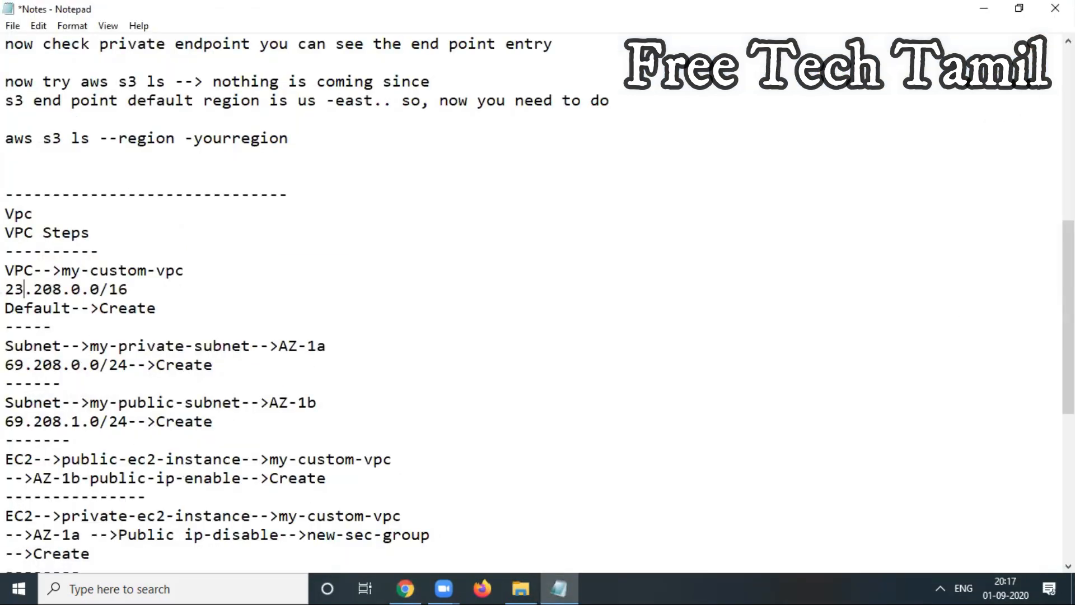
pyautogui.scroll(-7, 188, 472)
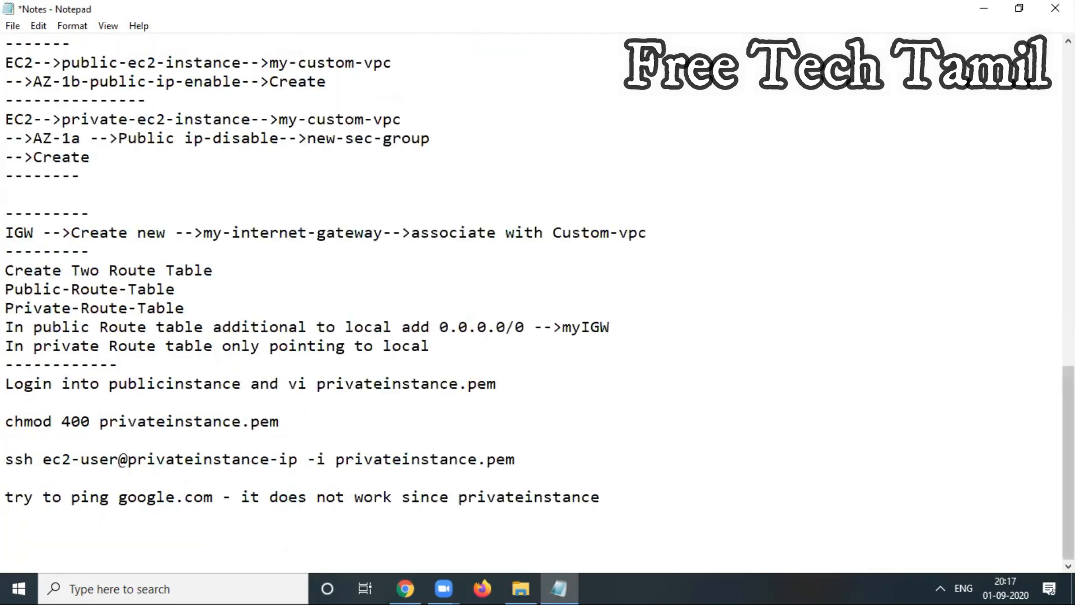
pyautogui.moveTo(1068, 470); pyautogui.dragTo(1069, 295)
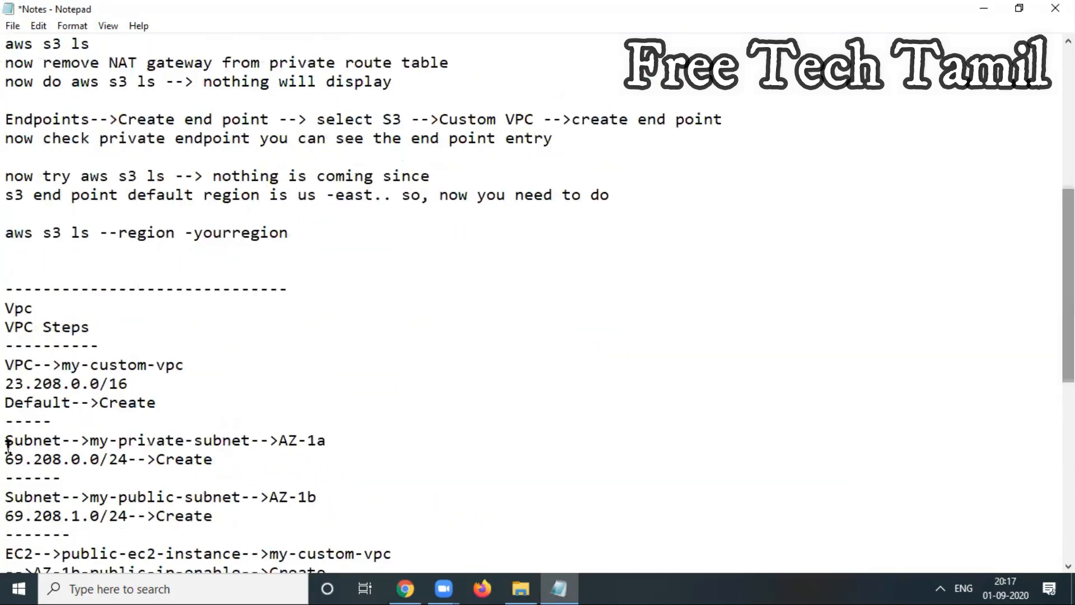
pyautogui.hotkey('ctrl', 'z')
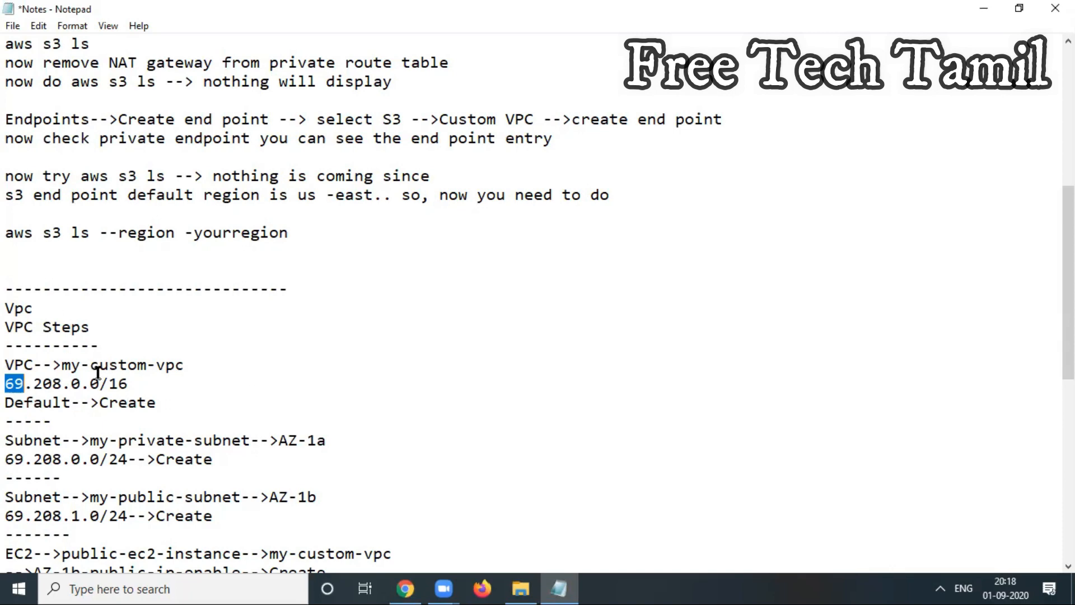
# Highlight the VPC's network address 69.208.0.0 in Notes, then open Paint and draw a rectangle in the middle of the canvas.
pyautogui.moveTo(99, 384); pyautogui.dragTo(6, 382)
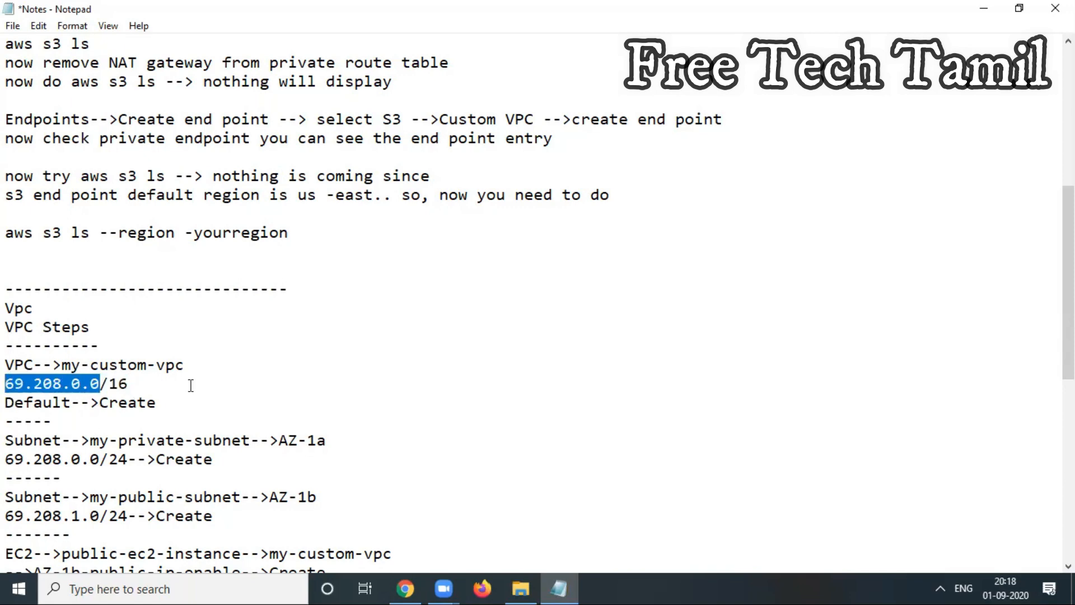
pyautogui.click(101, 588)
pyautogui.write('pa')
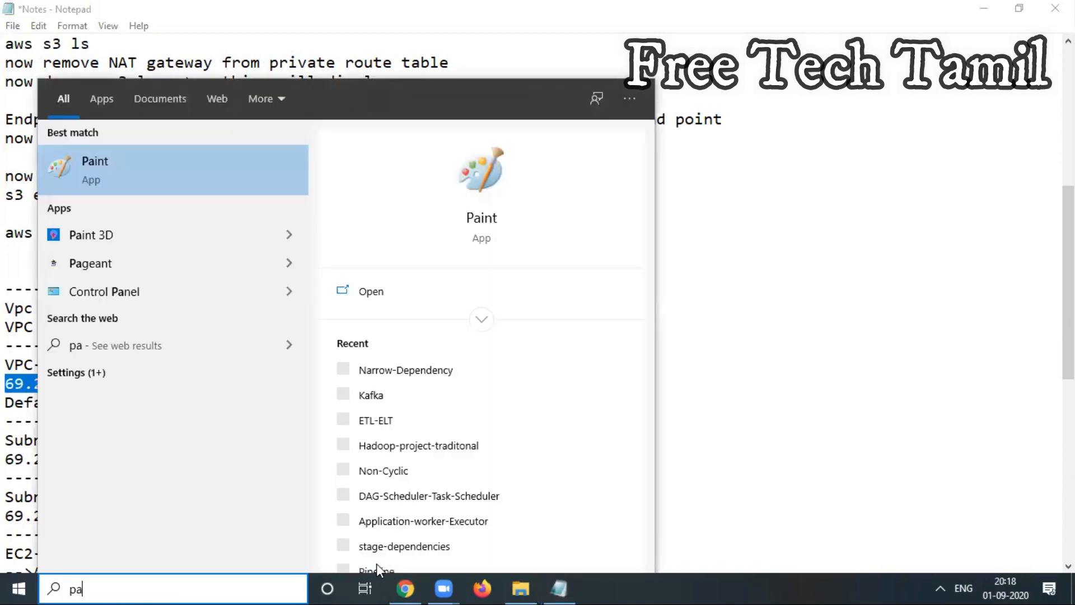
pyautogui.write('int')
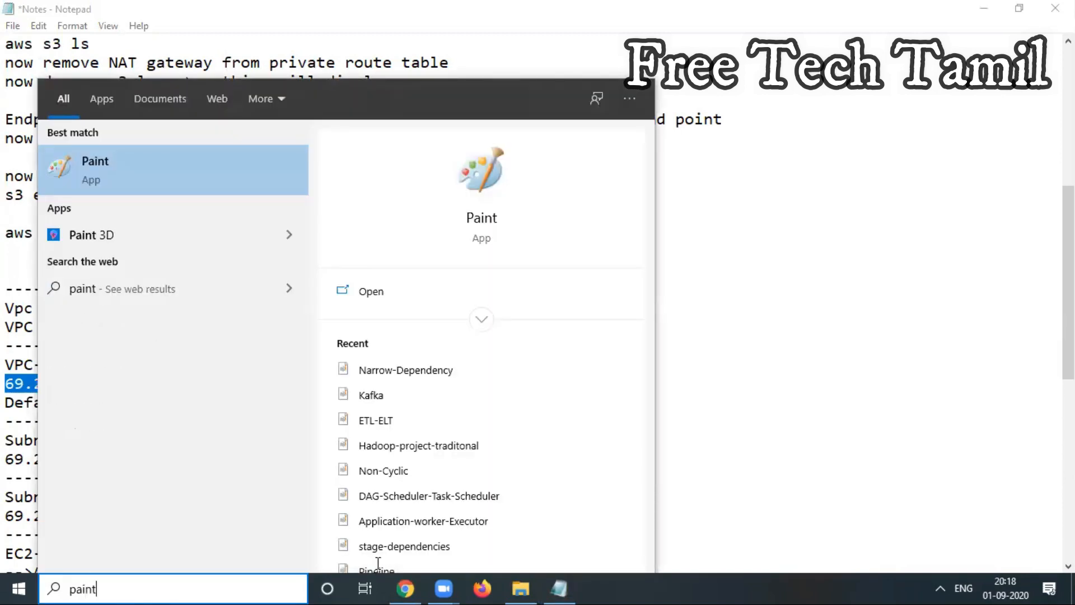
pyautogui.press('Return')
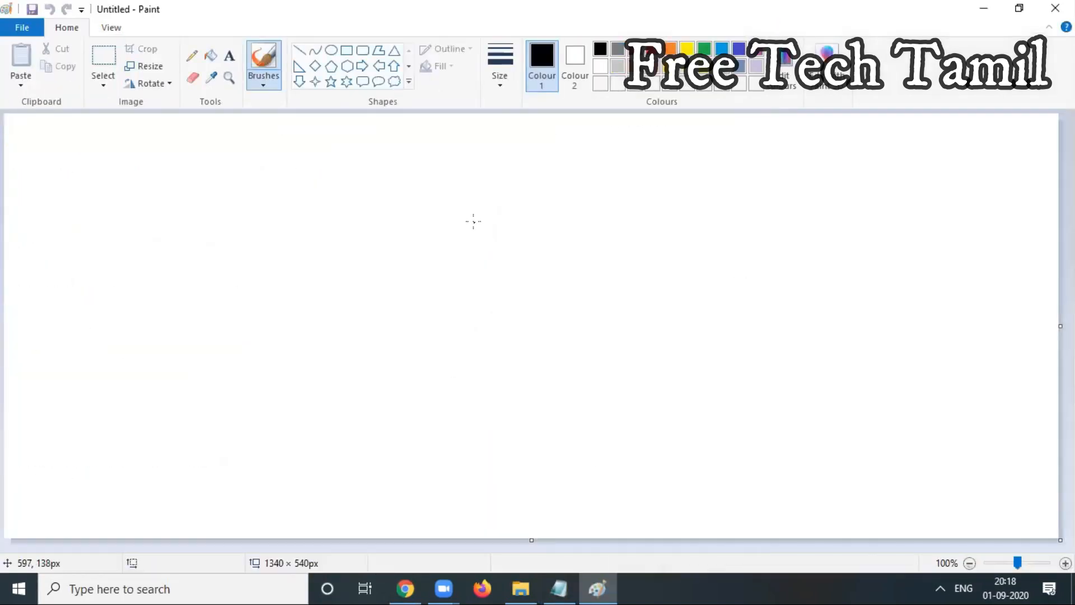
pyautogui.click(346, 50)
pyautogui.moveTo(396, 175); pyautogui.dragTo(560, 389)
pyautogui.moveTo(630, 394); pyautogui.dragTo(648, 397)
# Add the text label 12.4.5.2 inside the rectangle, near its right edge.
pyautogui.click(229, 56)
pyautogui.click(563, 257)
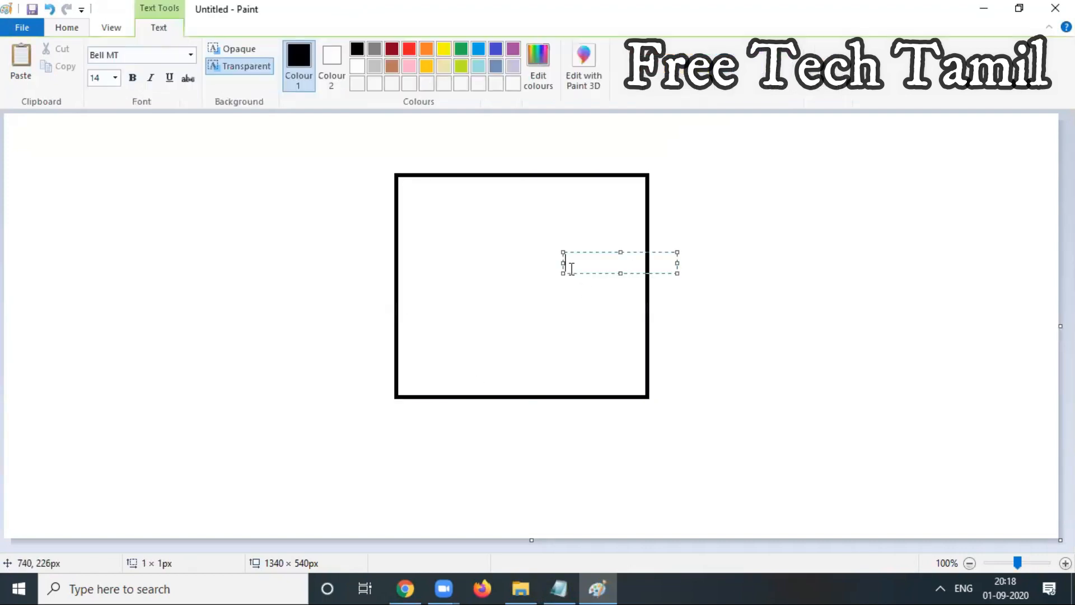
pyautogui.write('12')
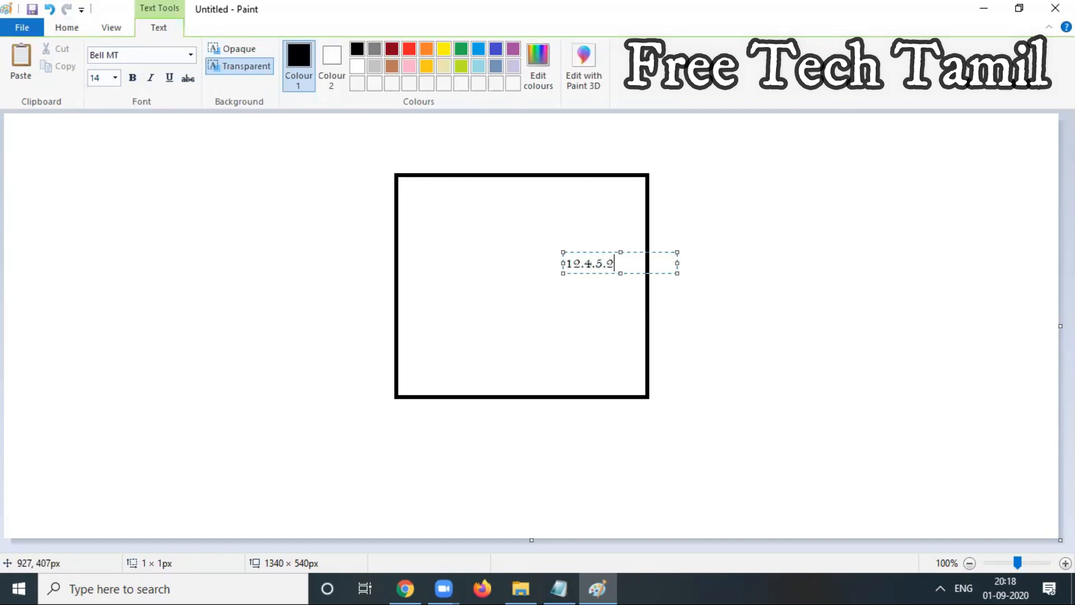
pyautogui.write('.4.5.2')
pyautogui.click(853, 392)
pyautogui.click(918, 212)
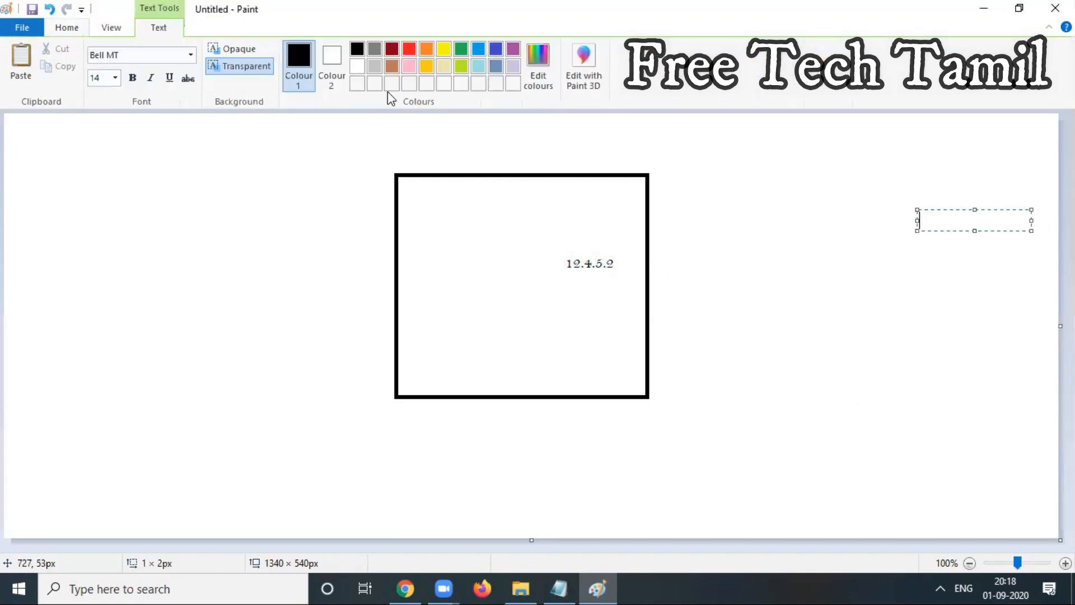
# Draw a line from the upper right to the rectangle's edge and a short one toward the 12.4.5.2 label, select the label and return to Notes.
pyautogui.click(75, 29)
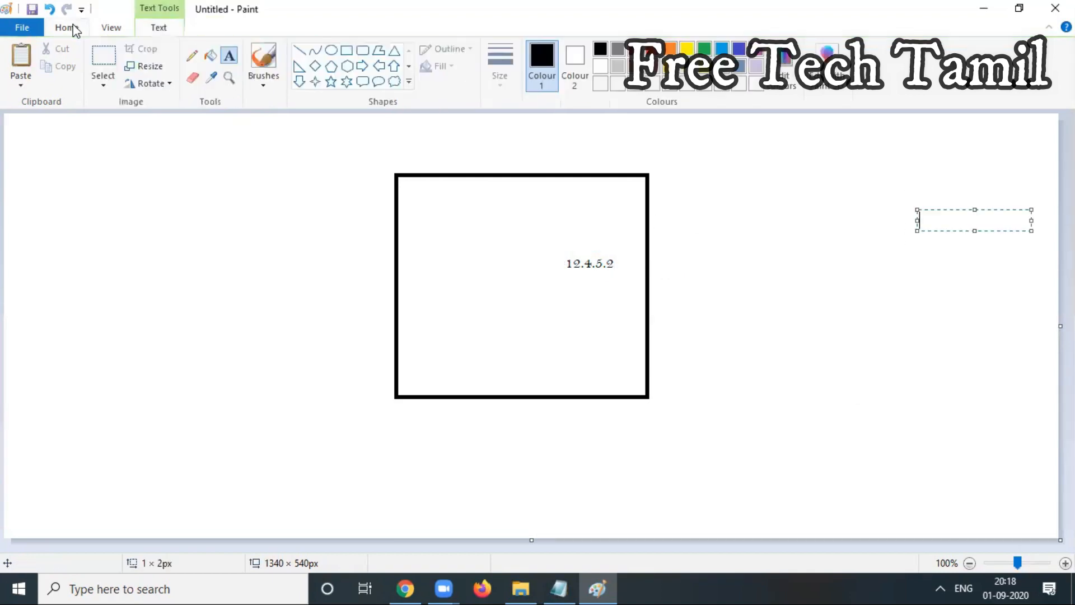
pyautogui.click(299, 50)
pyautogui.moveTo(887, 188)
pyautogui.mouseDown()
pyautogui.moveTo(645, 283)
pyautogui.moveTo(606, 278)
pyautogui.mouseUp()
pyautogui.click(608, 283)
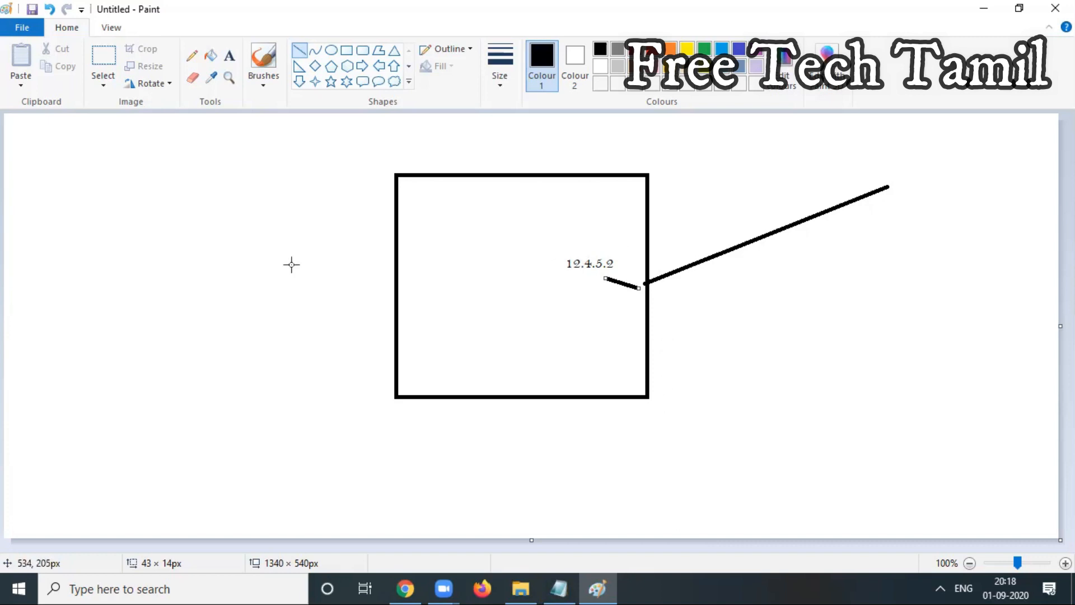
pyautogui.click(103, 61)
pyautogui.moveTo(559, 255); pyautogui.dragTo(622, 273)
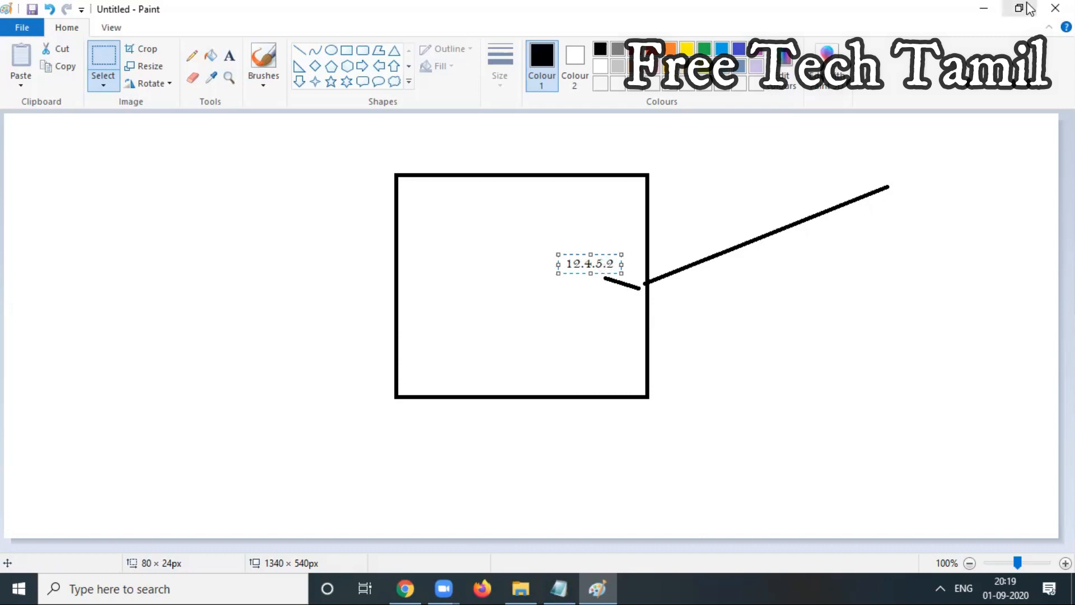
pyautogui.click(982, 9)
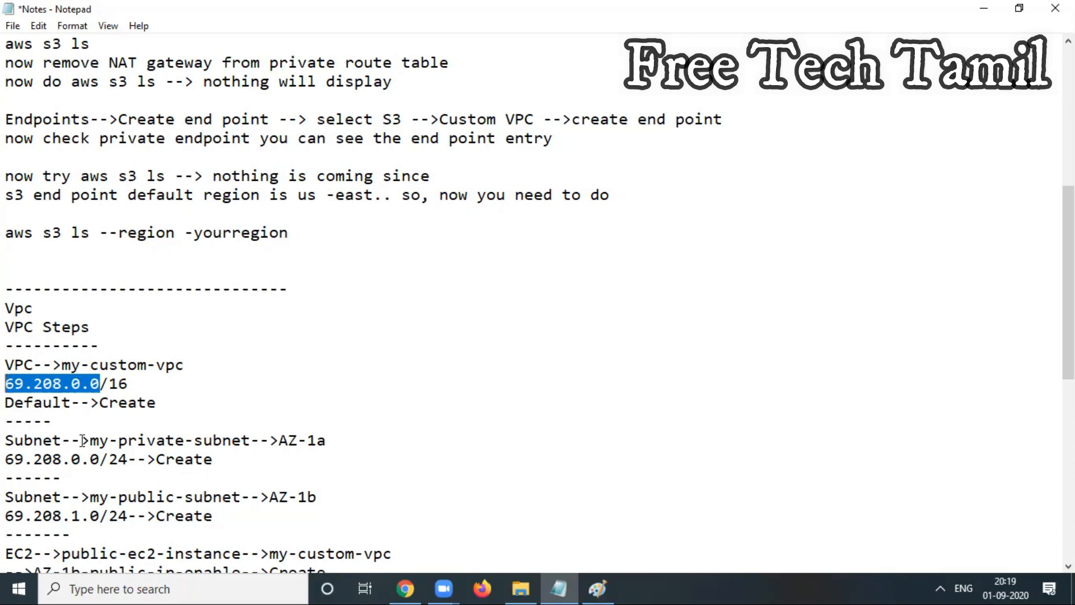
# Copy the private subnet's name from Notes and start a new subnet in the AWS console named my-private-subnet.
pyautogui.moveTo(88, 444); pyautogui.dragTo(251, 440)
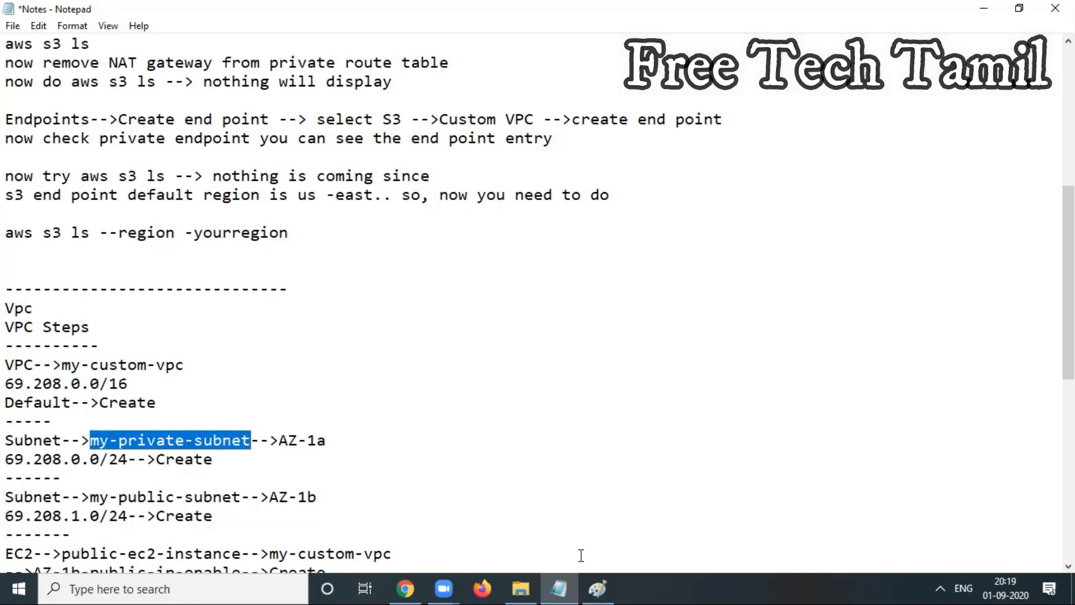
pyautogui.click(400, 581)
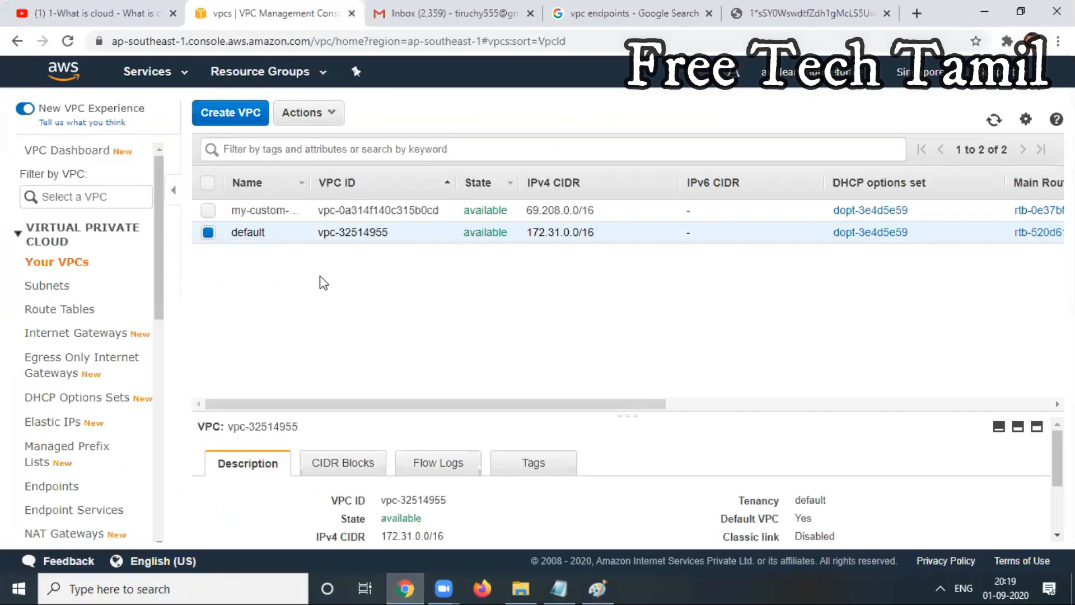
pyautogui.click(49, 296)
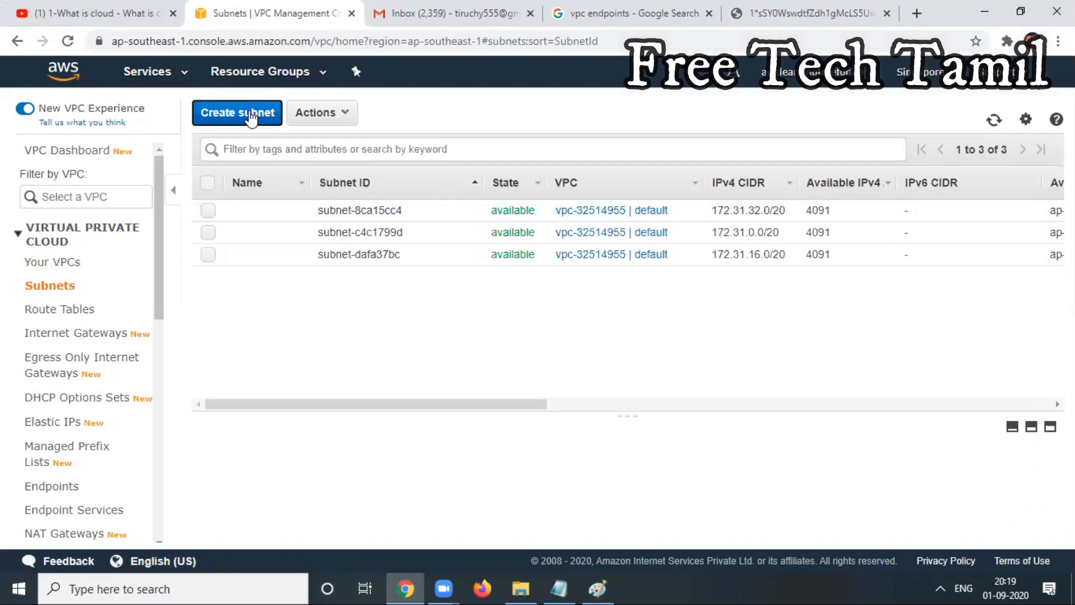
pyautogui.click(252, 120)
pyautogui.click(392, 240)
pyautogui.click(392, 299)
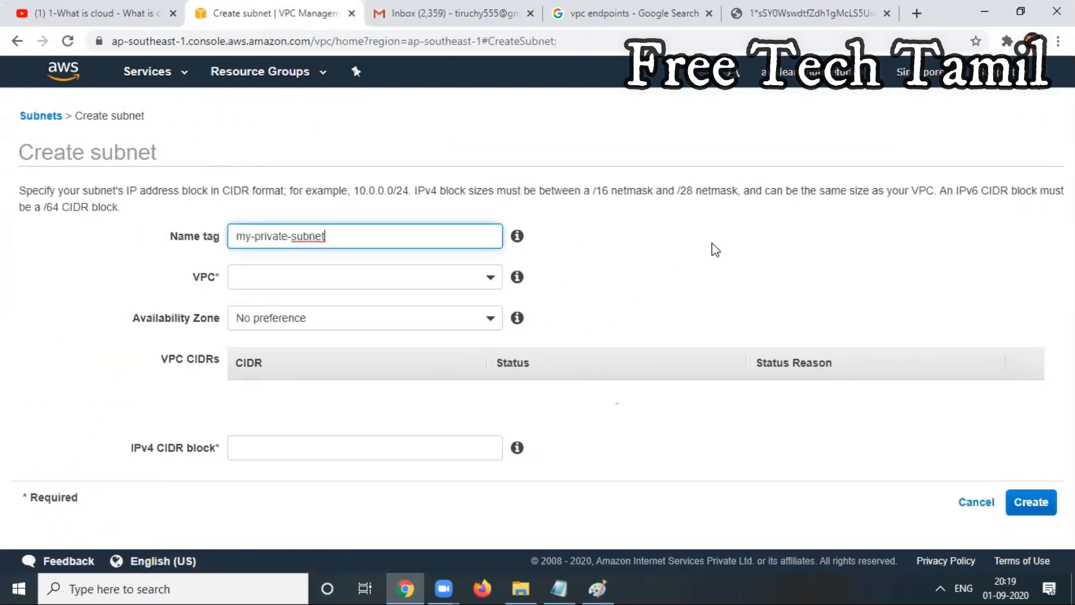
# Assign the private subnet to my-custom-vpc and availability zone ap-southeast-1a.
pyautogui.click(384, 280)
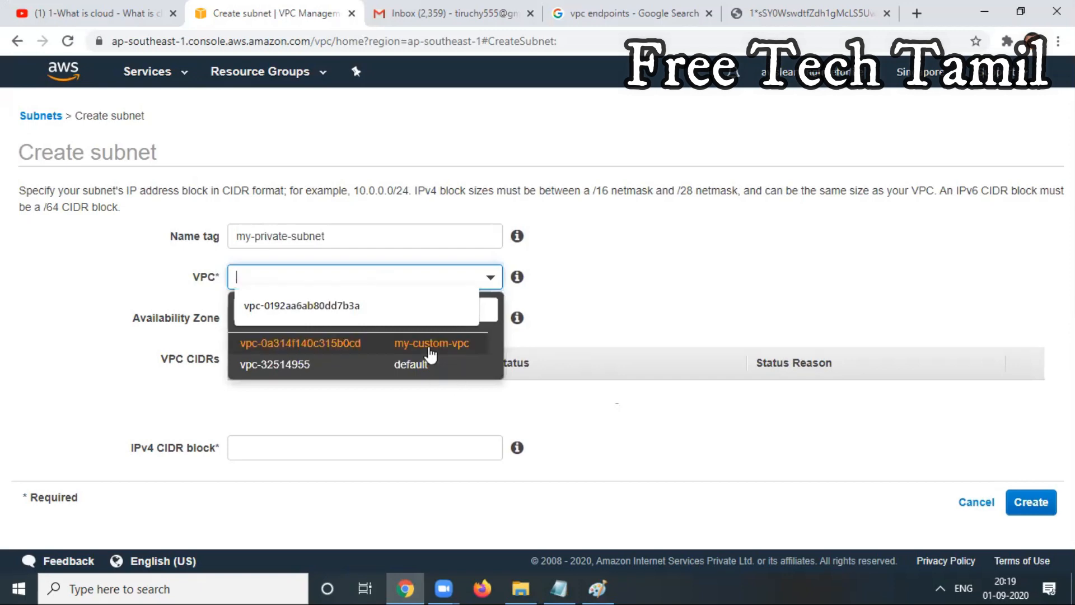
pyautogui.click(429, 346)
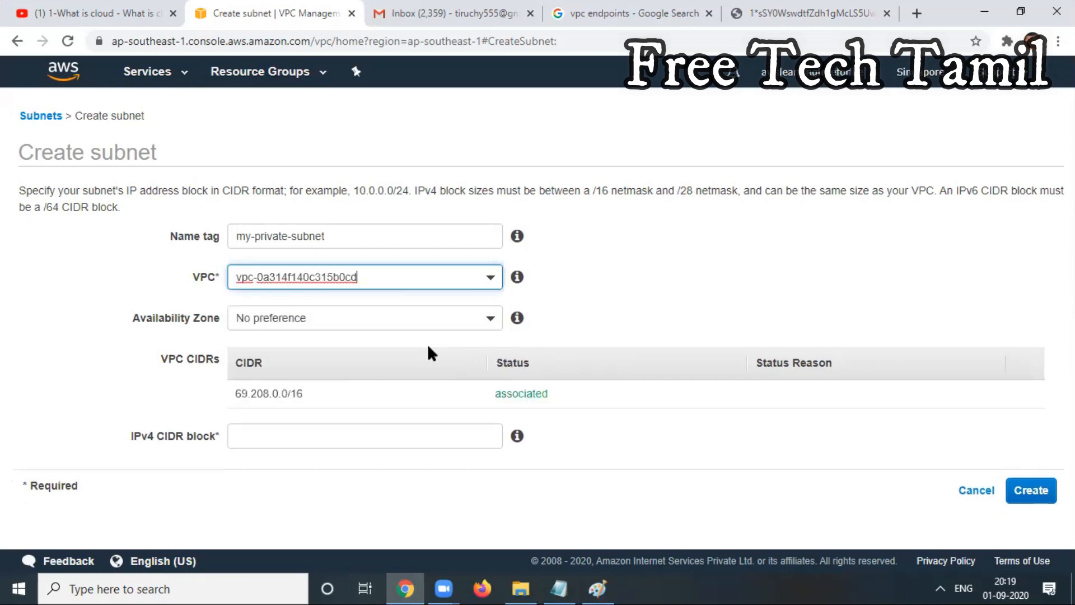
pyautogui.click(308, 335)
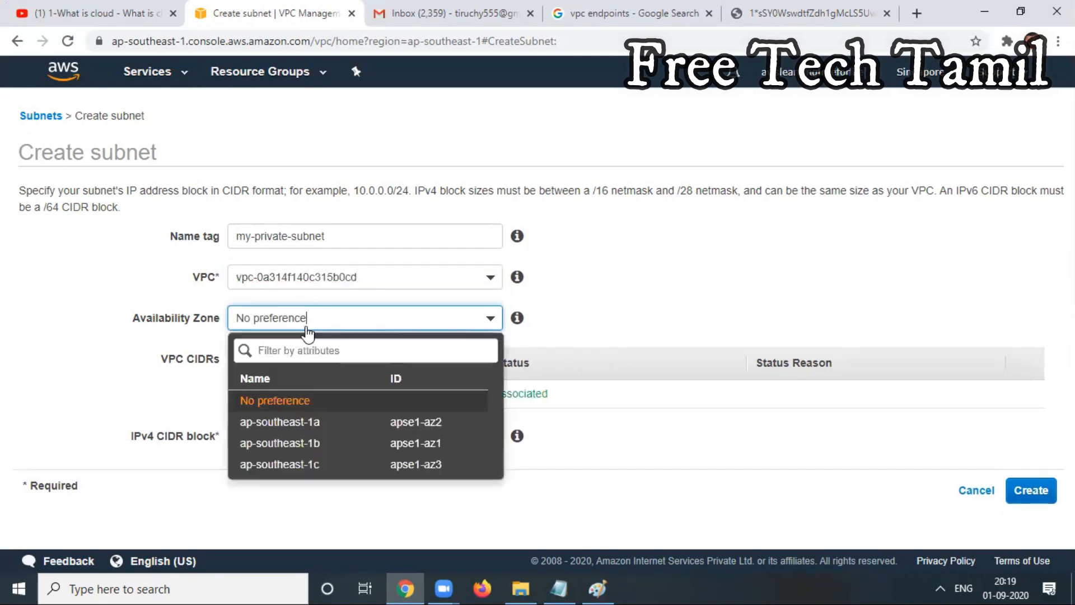
pyautogui.click(327, 428)
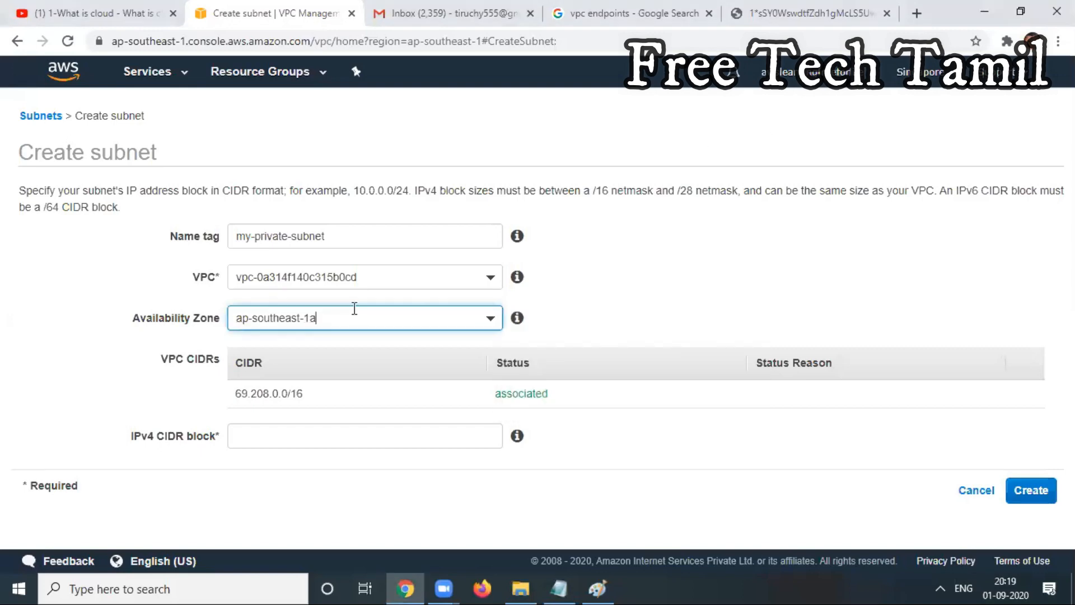
# Copy 69.208.0.0/24 from Notes and set it as the private subnet's IPv4 CIDR block.
pyautogui.click(559, 589)
pyautogui.moveTo(8, 460); pyautogui.dragTo(127, 459)
pyautogui.hotkey('ctrl', 'c')
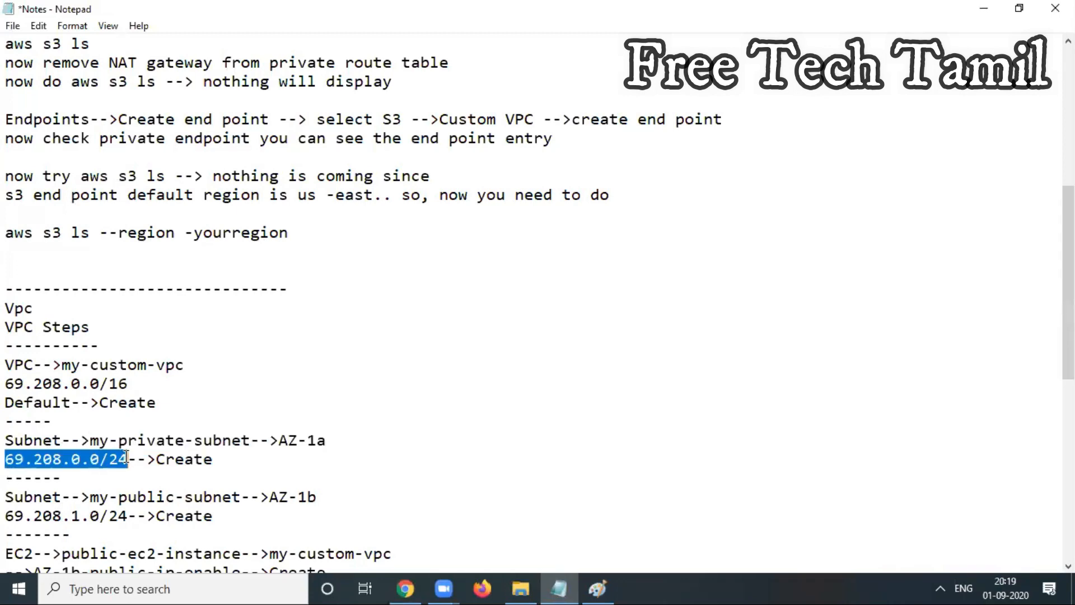
pyautogui.click(986, 9)
pyautogui.click(280, 440)
pyautogui.hotkey('ctrl', 'v')
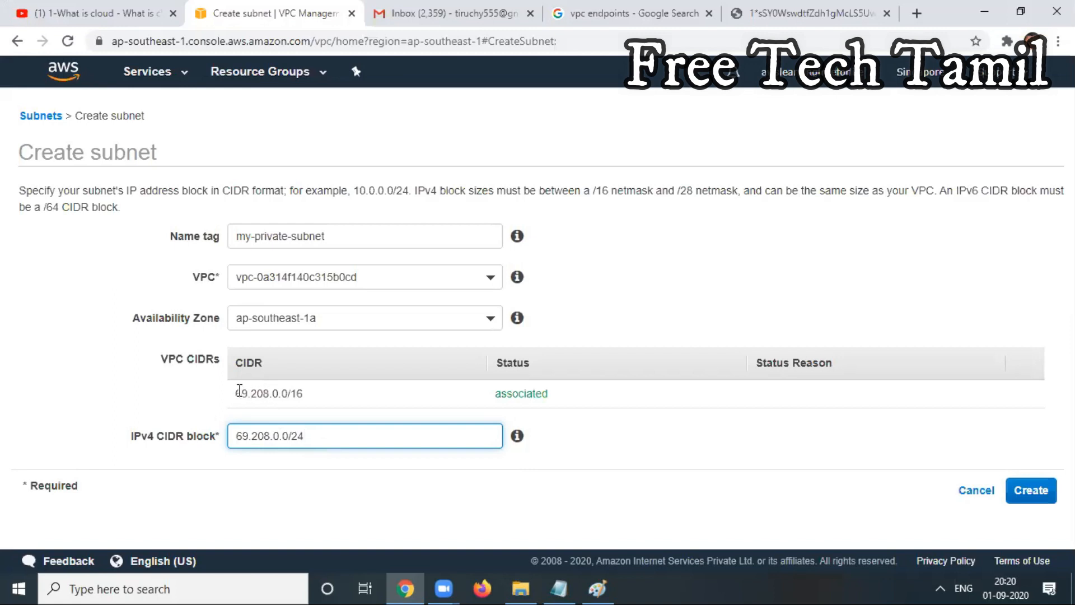
# Check the octets of the associated VPC CIDR, create the private subnet and return to the subnet list.
pyautogui.moveTo(271, 393); pyautogui.dragTo(226, 392)
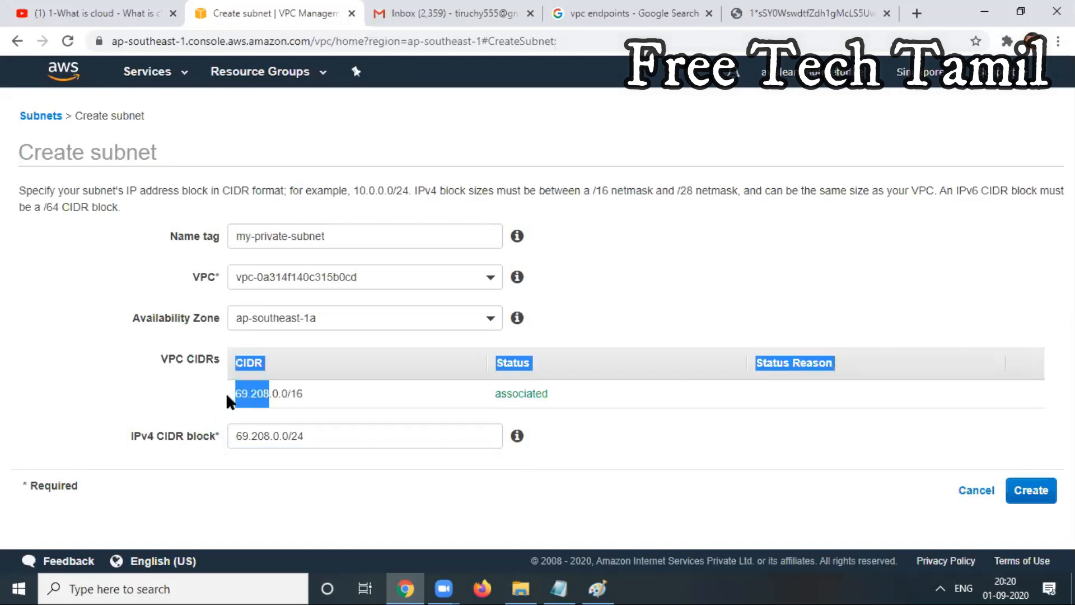
pyautogui.click(286, 394)
pyautogui.moveTo(281, 394); pyautogui.dragTo(287, 395)
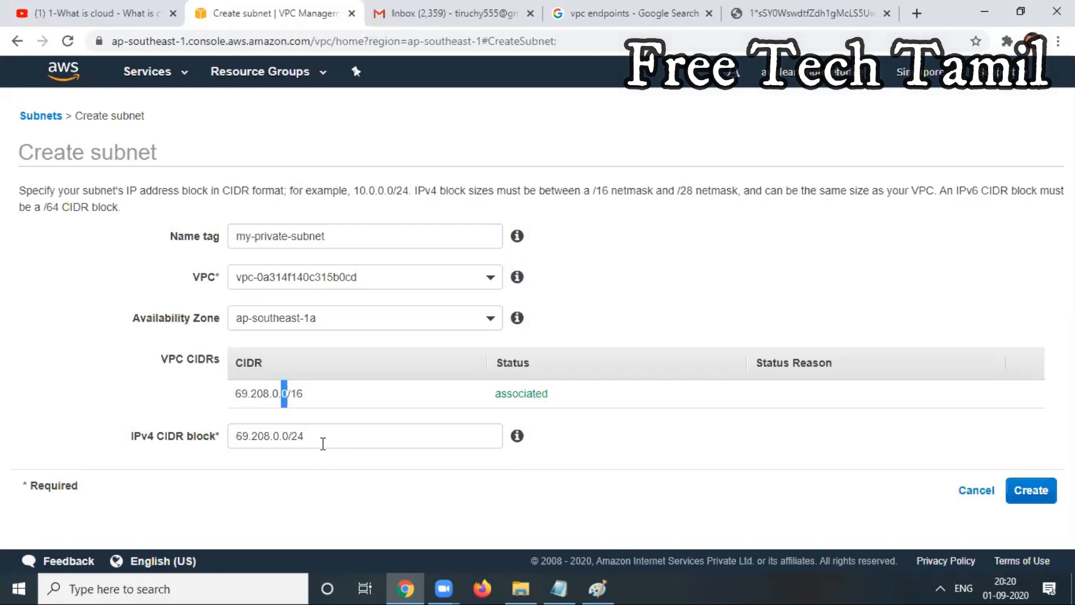
pyautogui.click(1022, 483)
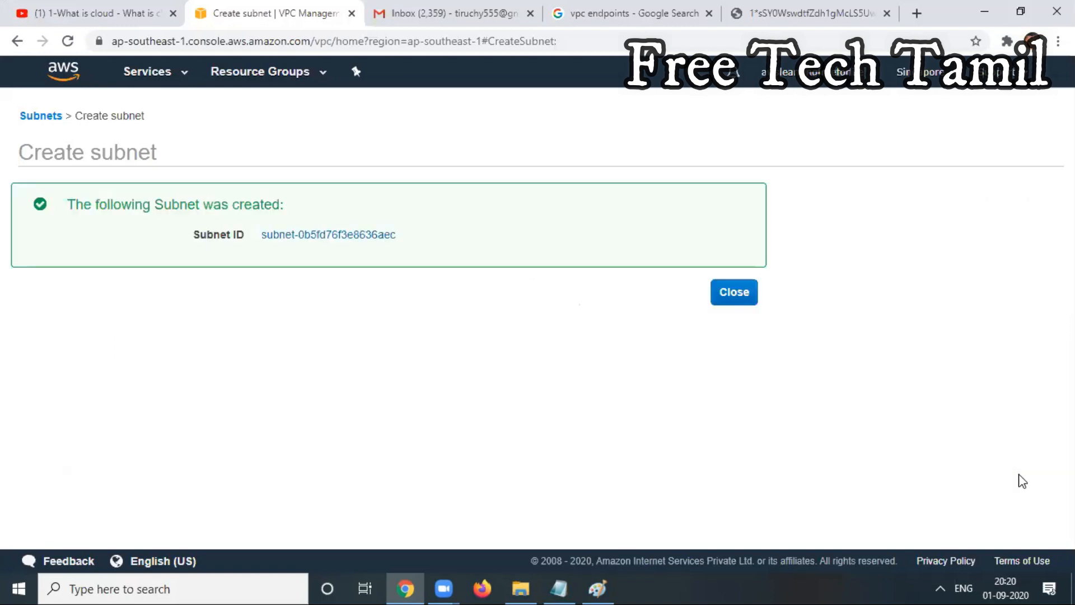
pyautogui.click(733, 290)
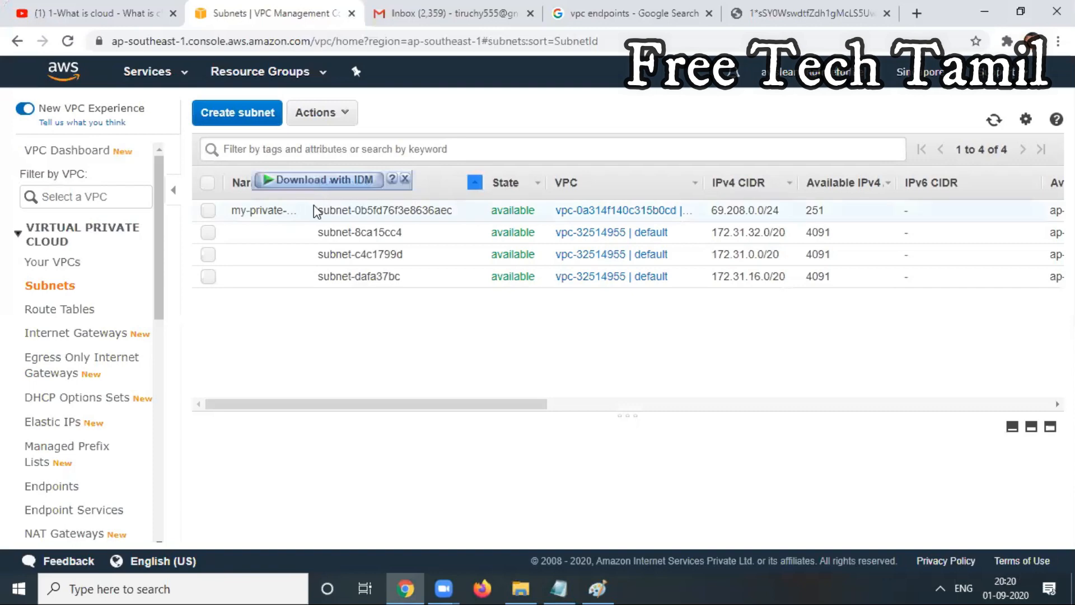
pyautogui.click(404, 179)
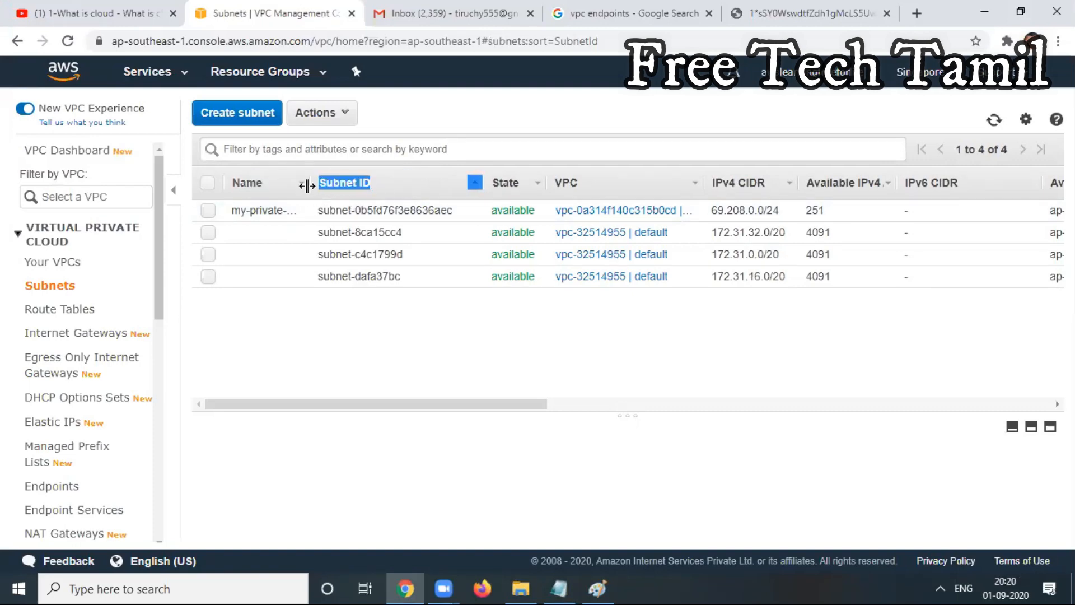
# Start another subnet and name it my-public-subnet, copying the name from Notes.
pyautogui.click(228, 114)
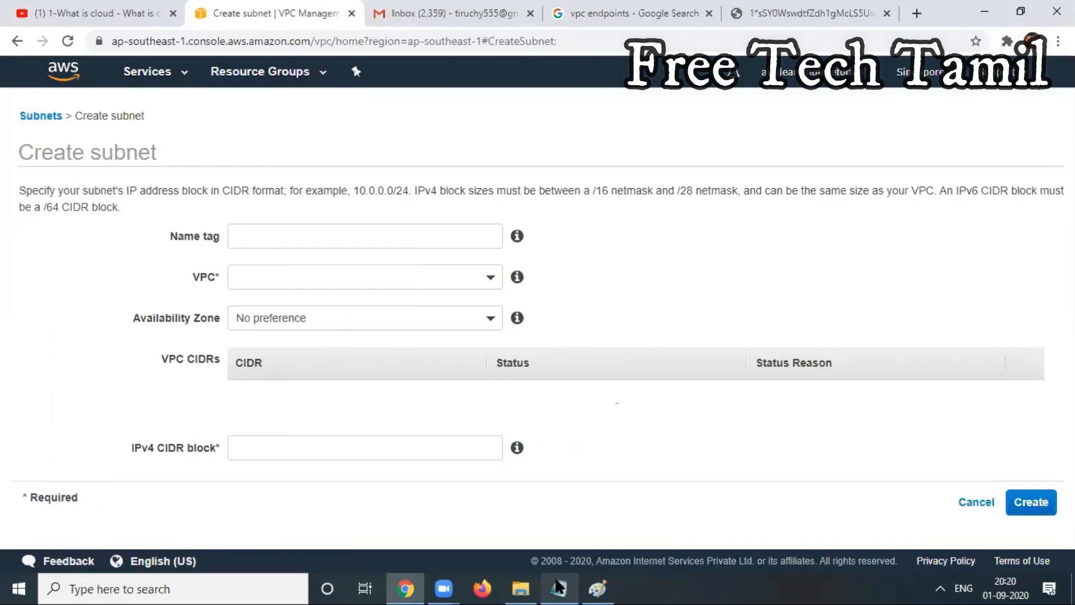
pyautogui.click(559, 589)
pyautogui.moveTo(89, 499); pyautogui.dragTo(241, 497)
pyautogui.hotkey('ctrl', 'c')
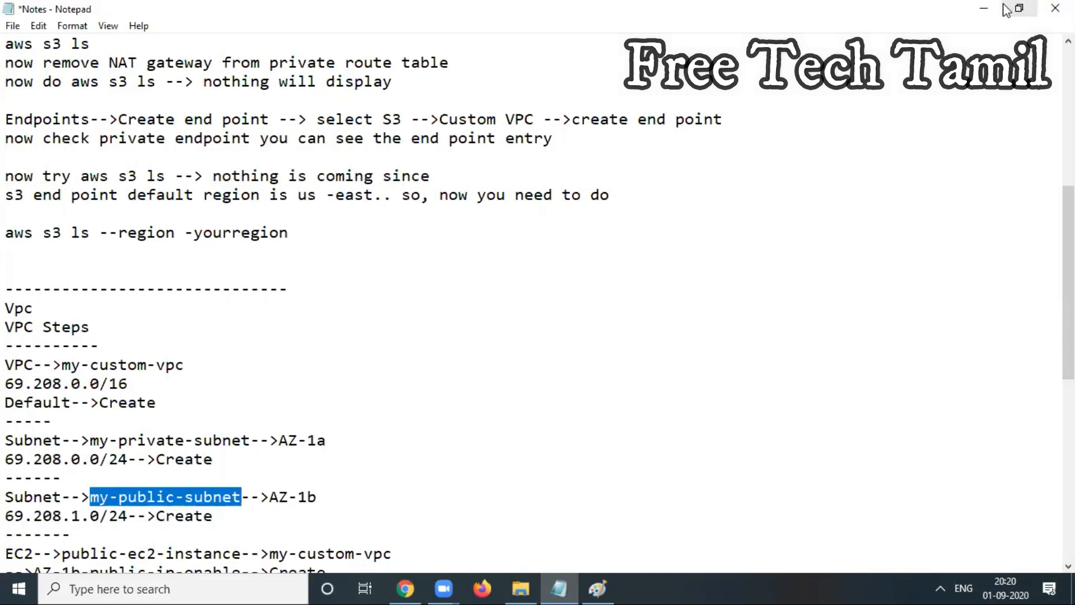
pyautogui.click(984, 9)
pyautogui.click(283, 241)
pyautogui.hotkey('ctrl', 'v')
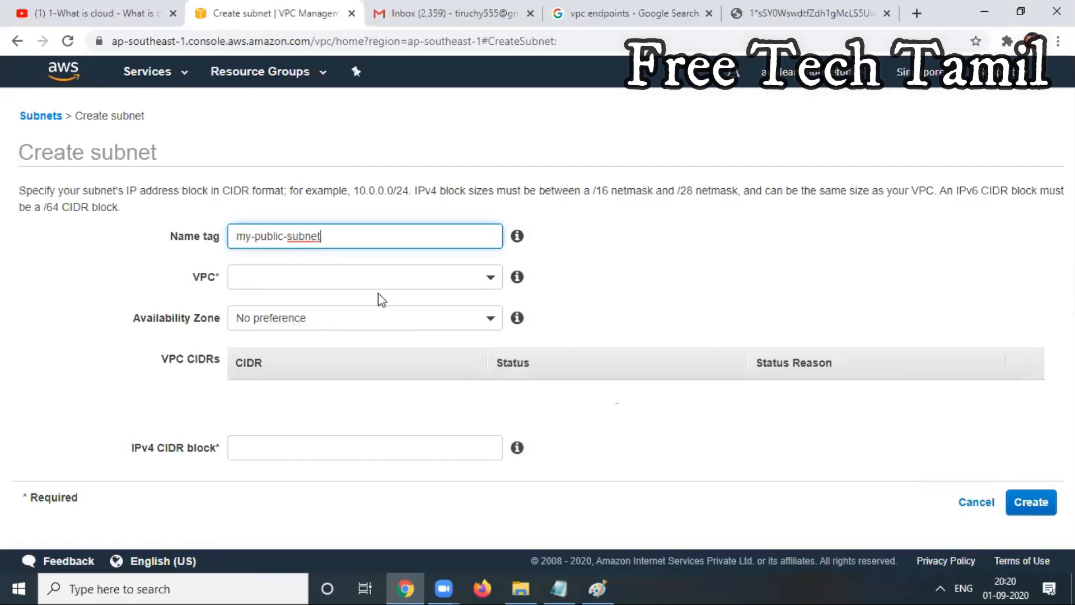
# Assign the public subnet to my-custom-vpc and availability zone ap-southeast-1b.
pyautogui.click(337, 276)
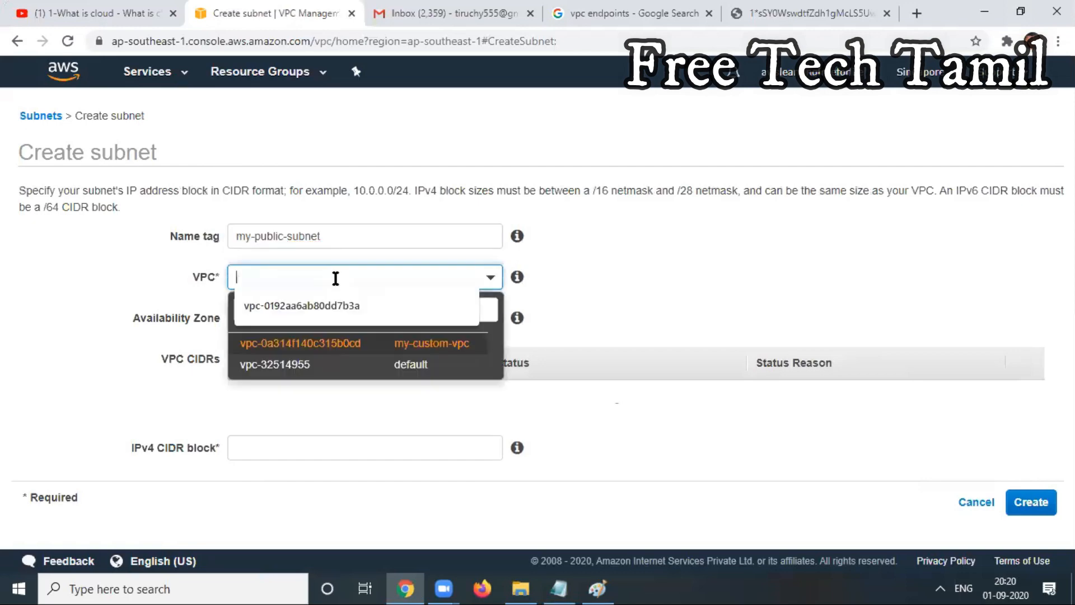
pyautogui.click(435, 346)
pyautogui.click(288, 318)
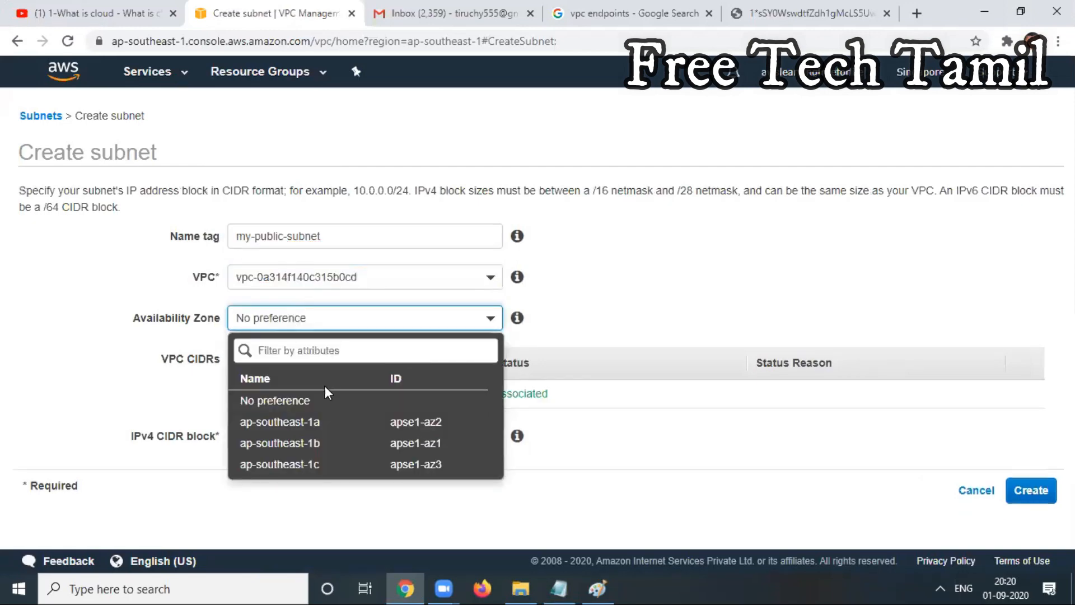
pyautogui.click(321, 446)
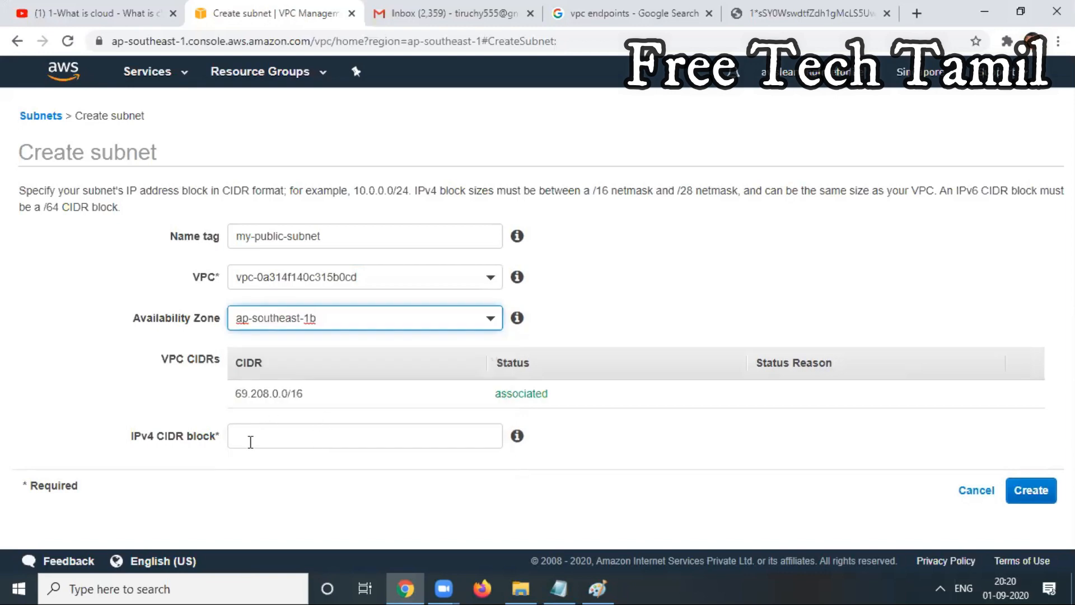
# Copy 69.208.1.0/24 from Notes and set it as the public subnet's IPv4 CIDR block.
pyautogui.click(563, 587)
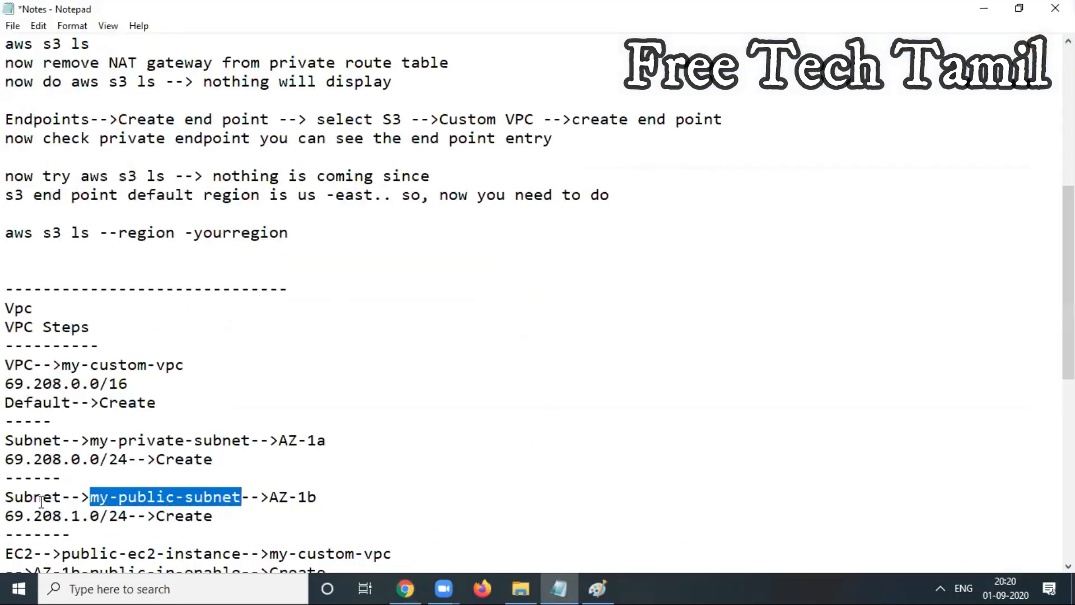
pyautogui.moveTo(8, 515); pyautogui.dragTo(127, 516)
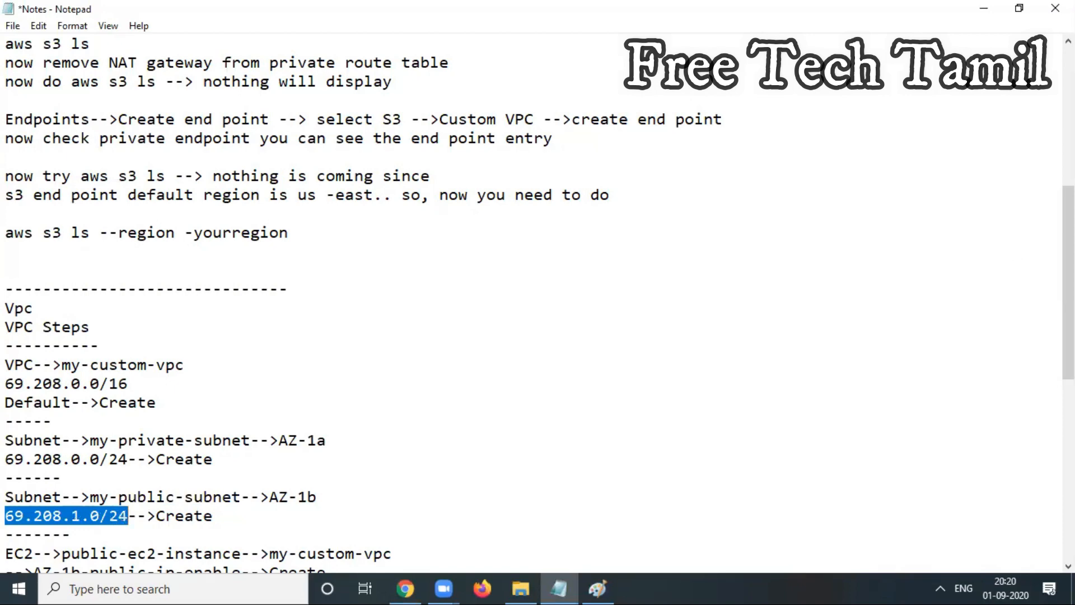
pyautogui.click(984, 8)
pyautogui.click(279, 441)
pyautogui.click(268, 469)
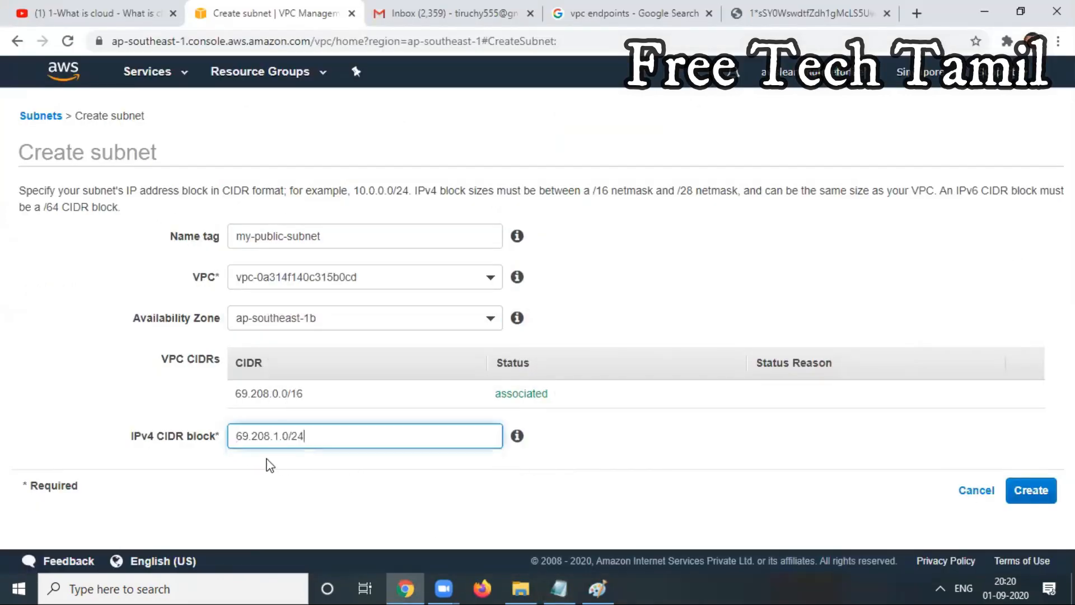
# Create the public subnet, then check the EC2 instance steps in Notes.
pyautogui.click(1031, 490)
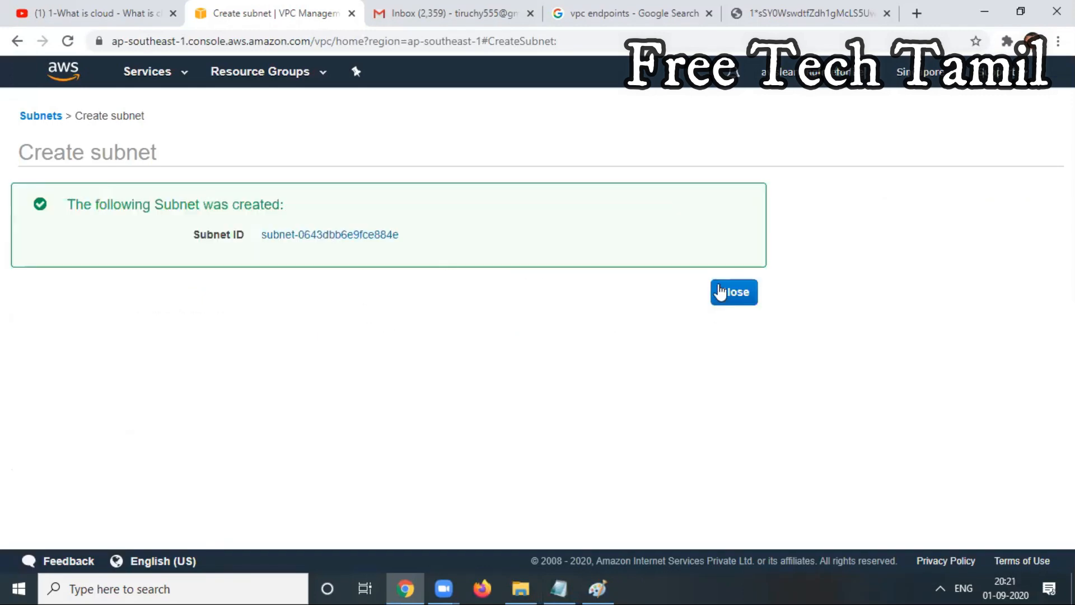
pyautogui.click(747, 300)
pyautogui.click(561, 588)
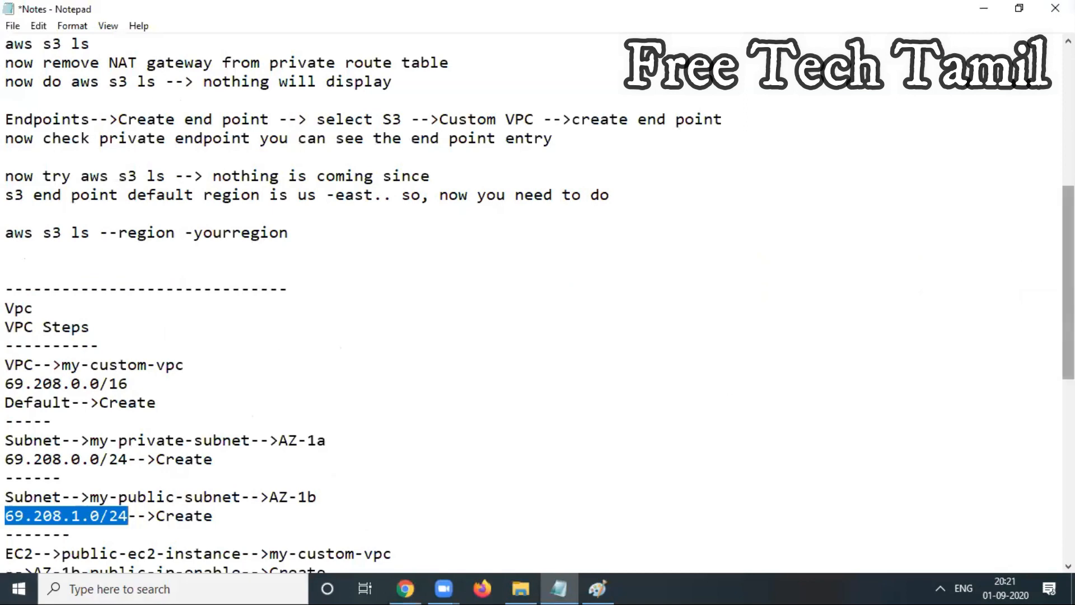
pyautogui.scroll(-2, 185, 444)
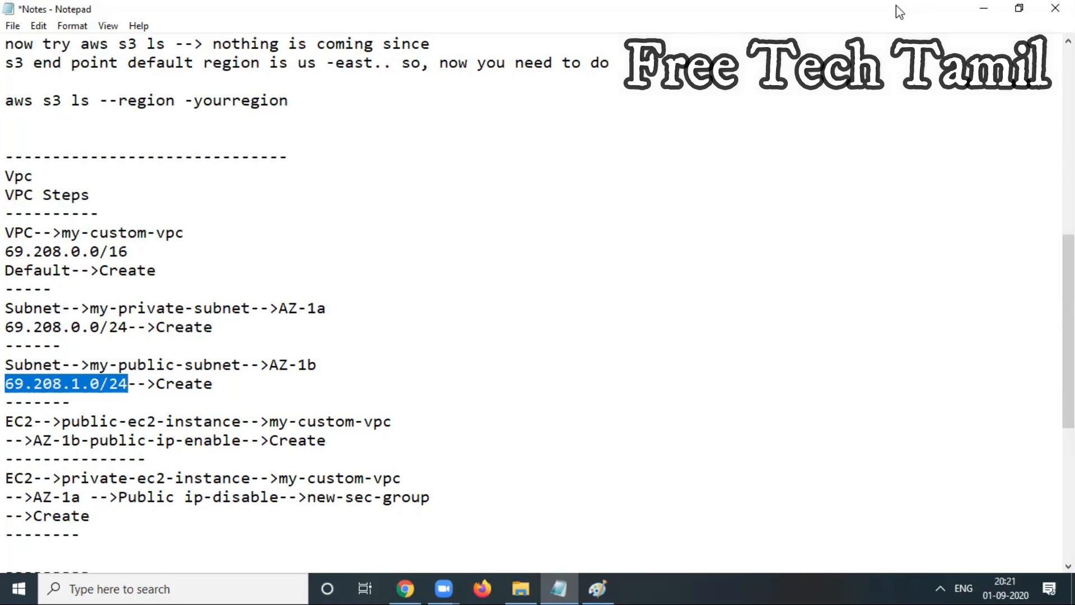
pyautogui.click(984, 8)
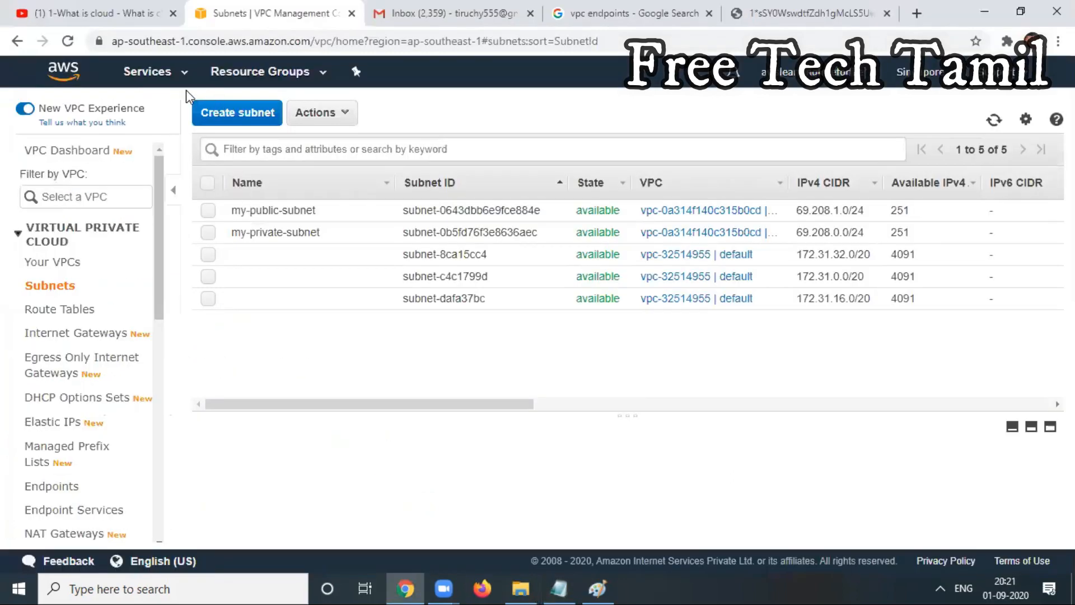
# Begin launching an EC2 instance with the Amazon Linux 2 AMI (HVM), SSD Volume Type, and the t2.micro instance type.
pyautogui.click(147, 71)
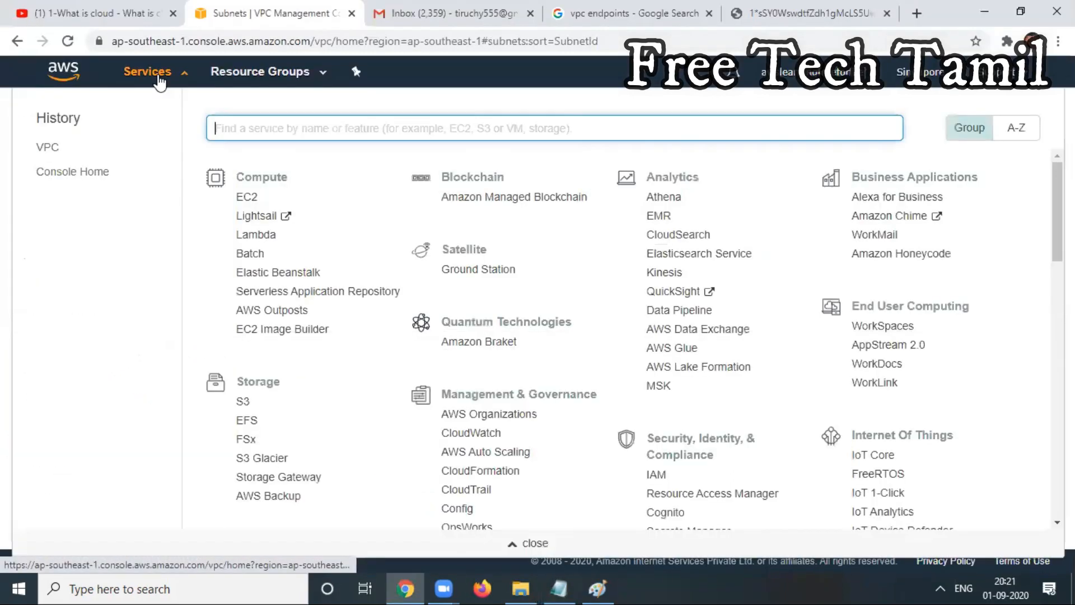
pyautogui.click(247, 197)
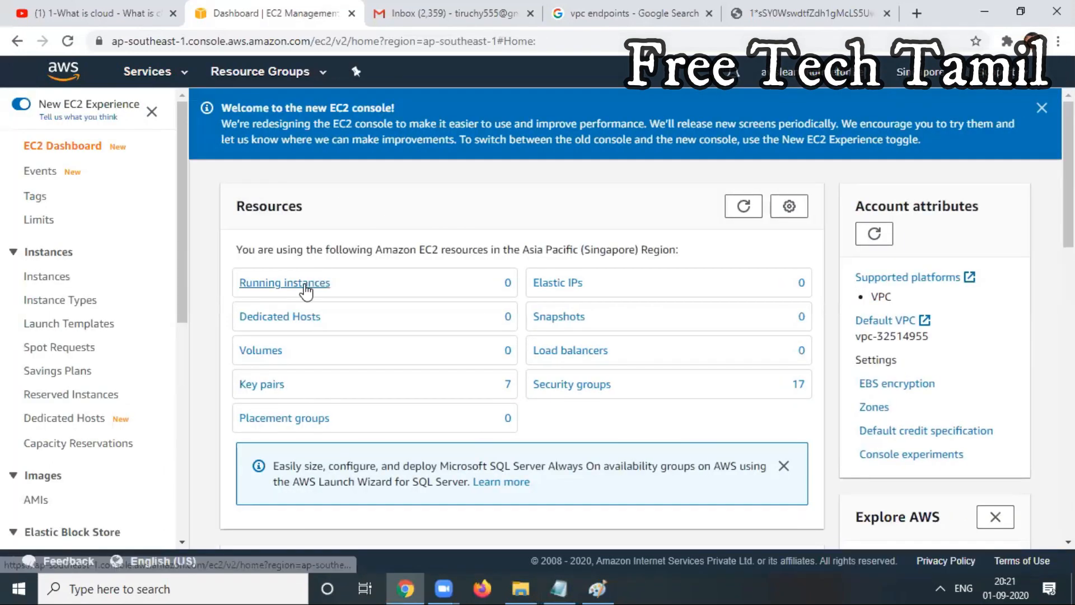
pyautogui.click(305, 284)
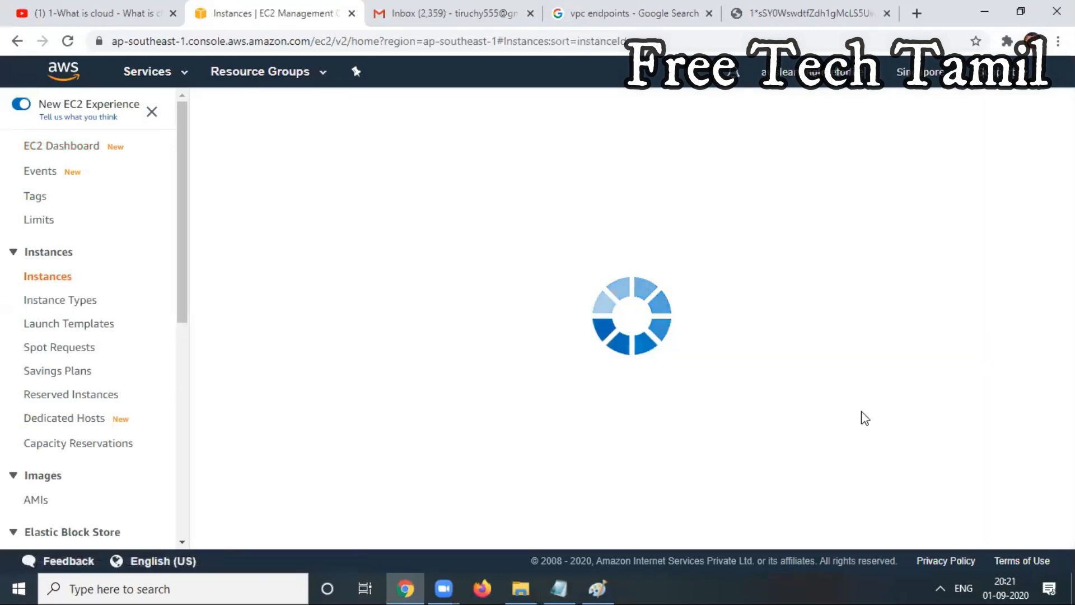
pyautogui.click(637, 273)
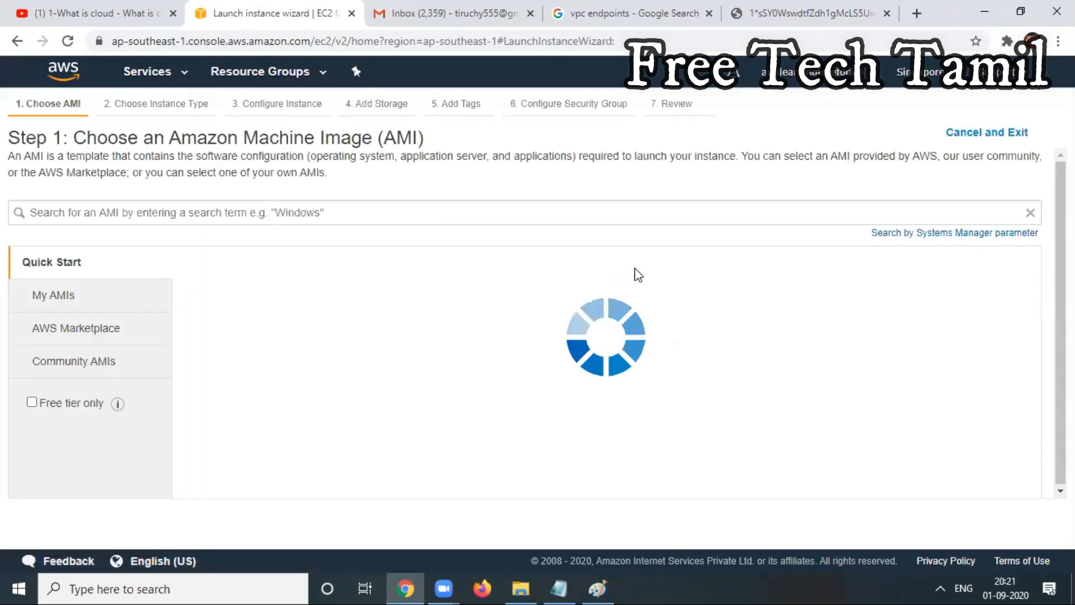
pyautogui.click(994, 300)
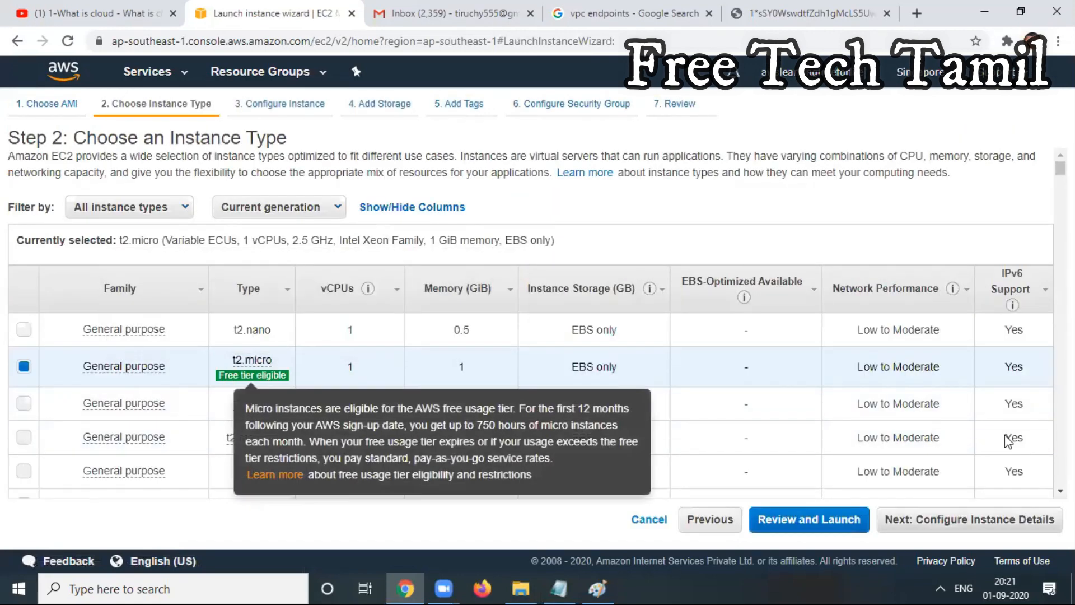
pyautogui.click(1003, 520)
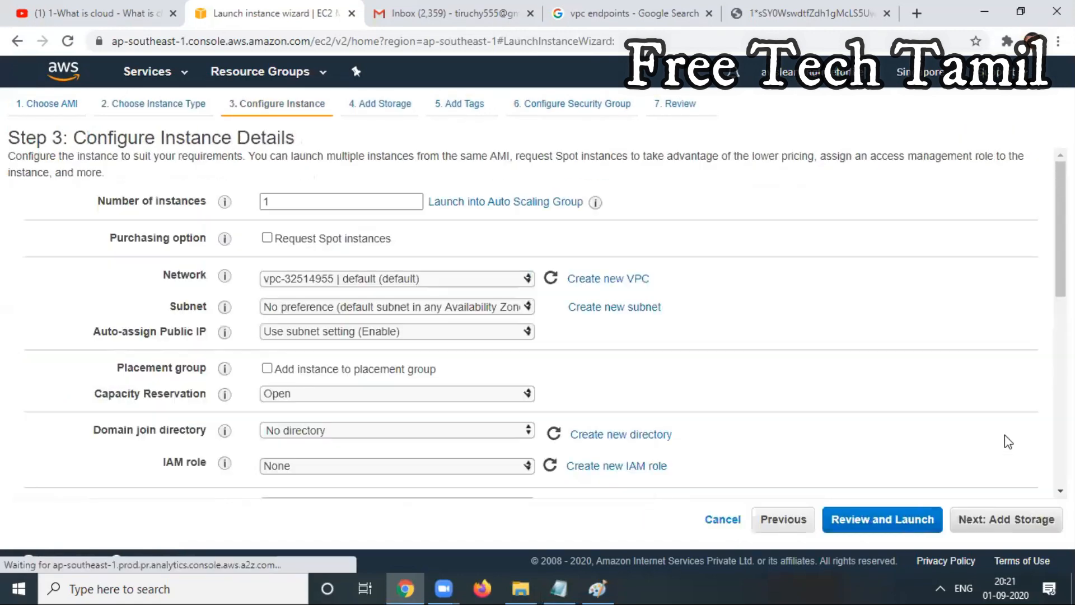
# Place the instance in my-custom-vpc and my-public-subnet, and enable auto-assignment of a public IP.
pyautogui.click(369, 283)
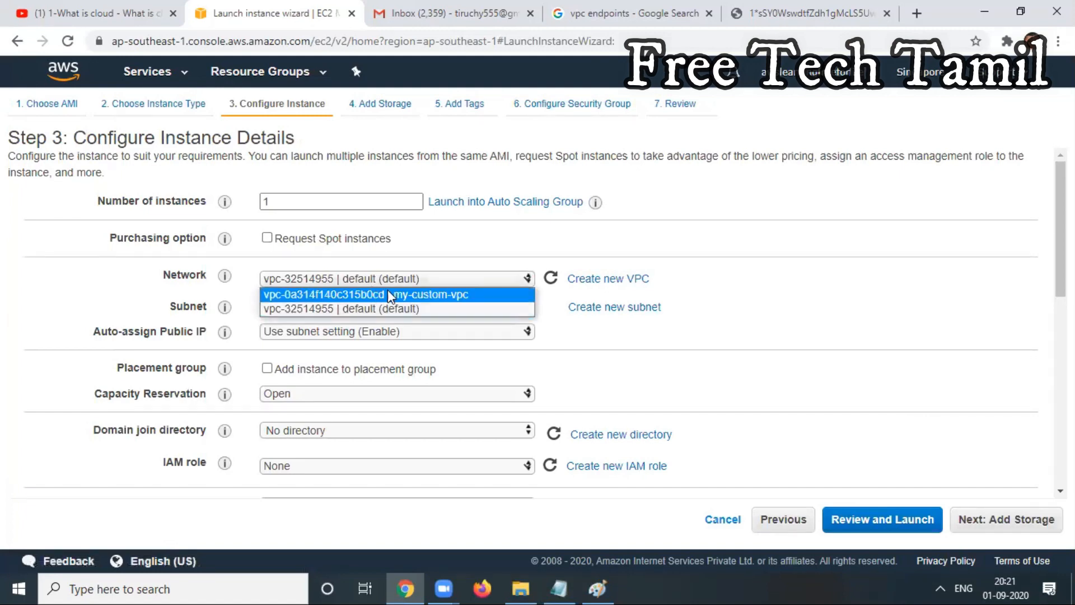
pyautogui.click(389, 292)
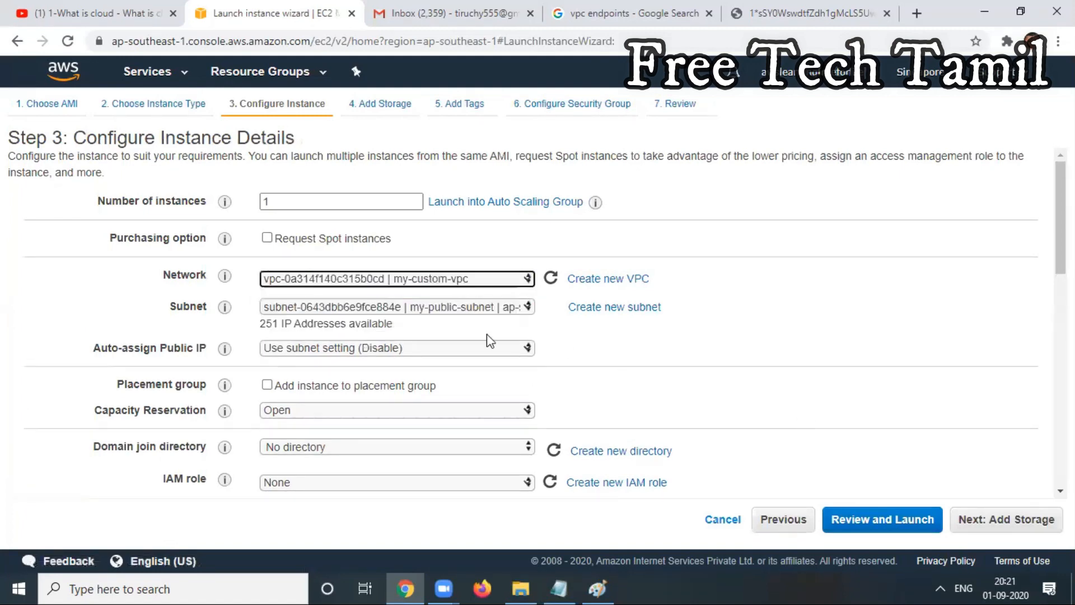
pyautogui.click(475, 308)
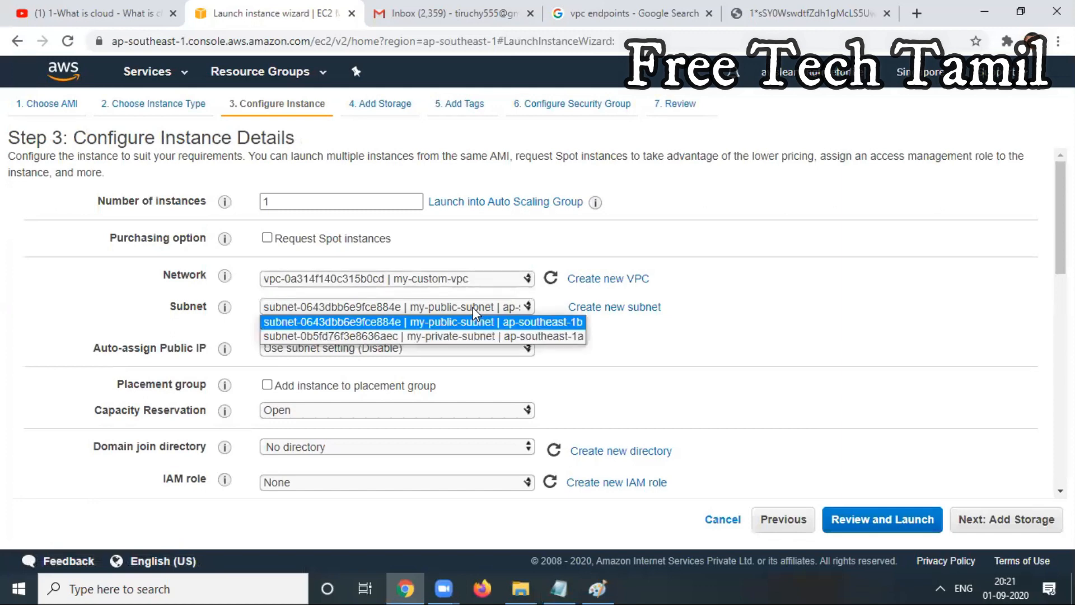
pyautogui.click(510, 323)
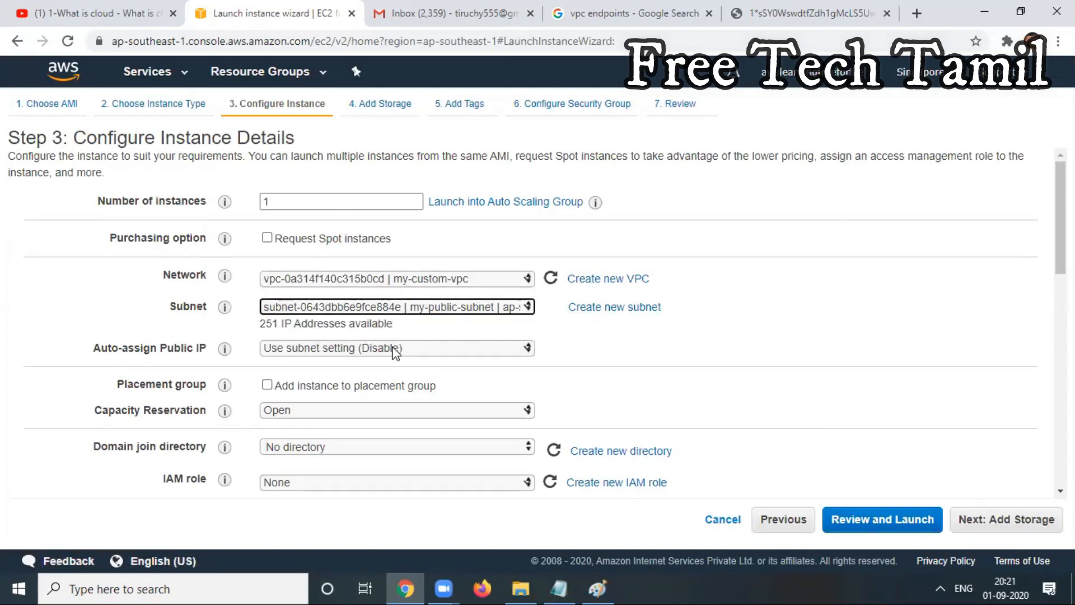
pyautogui.click(360, 350)
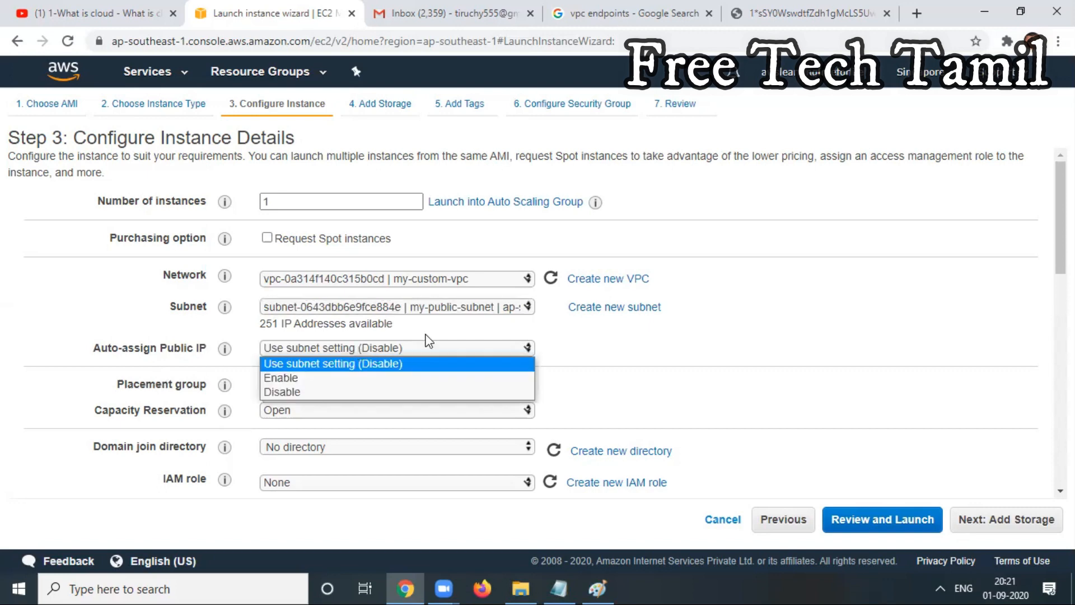
pyautogui.click(318, 382)
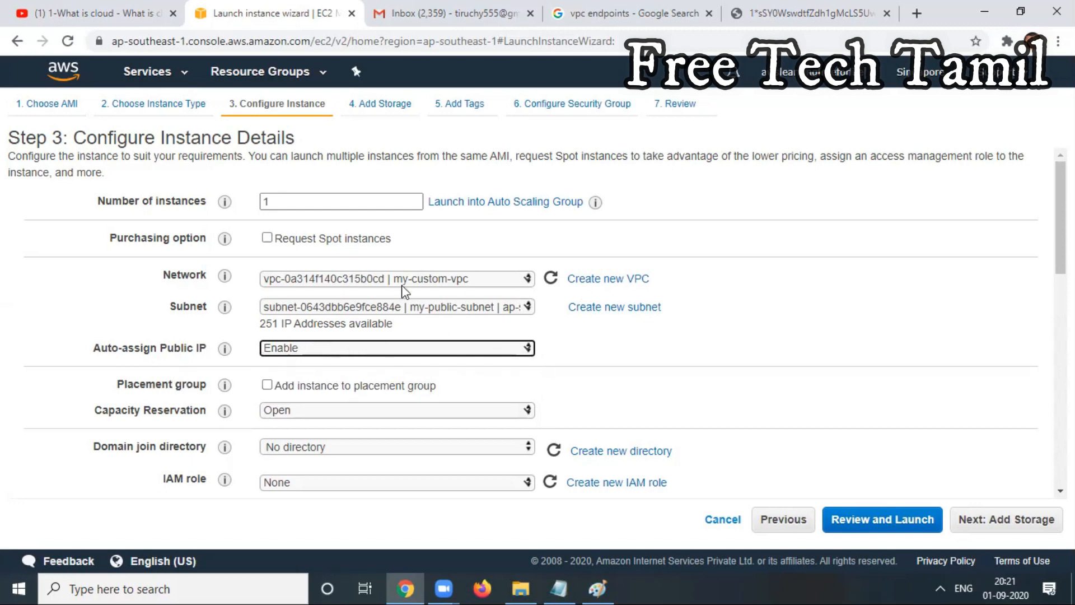
pyautogui.click(455, 308)
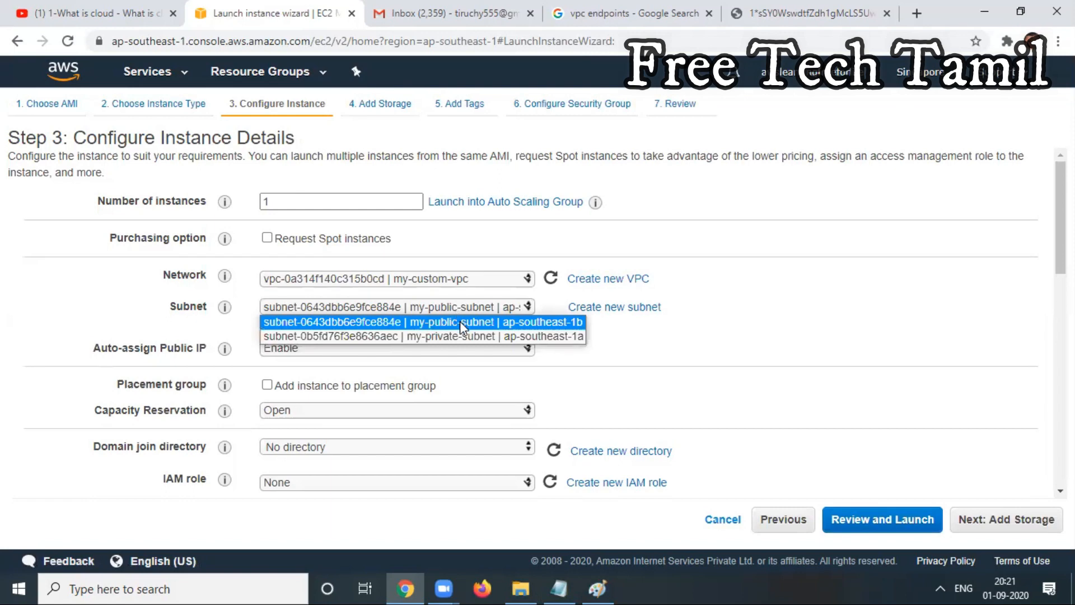
pyautogui.click(459, 321)
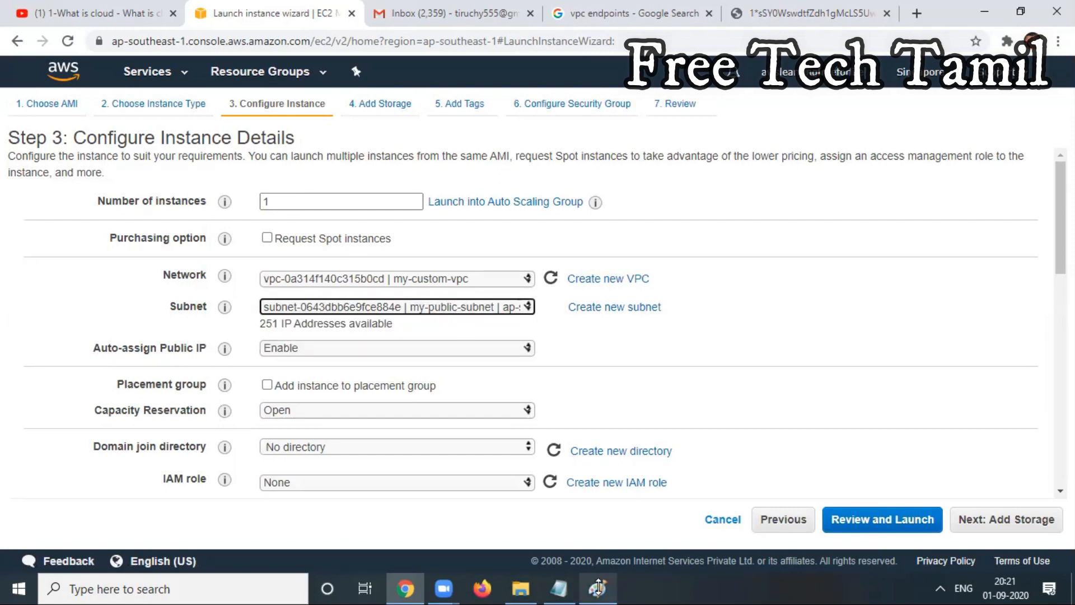
pyautogui.click(901, 308)
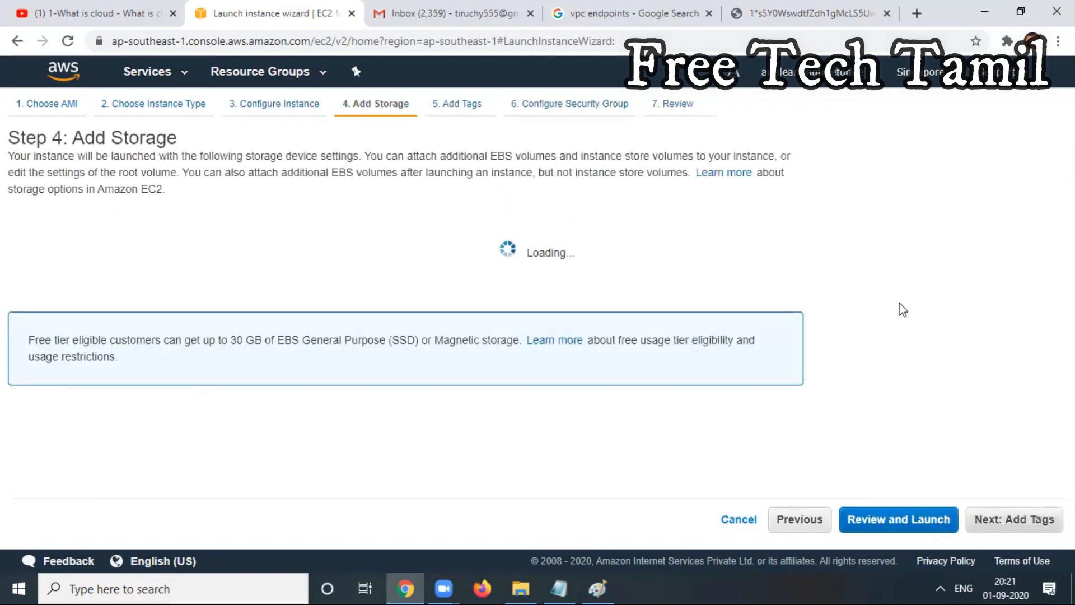
# Keep the default storage and add a tag with key Name and value customvpc-server.
pyautogui.click(1014, 519)
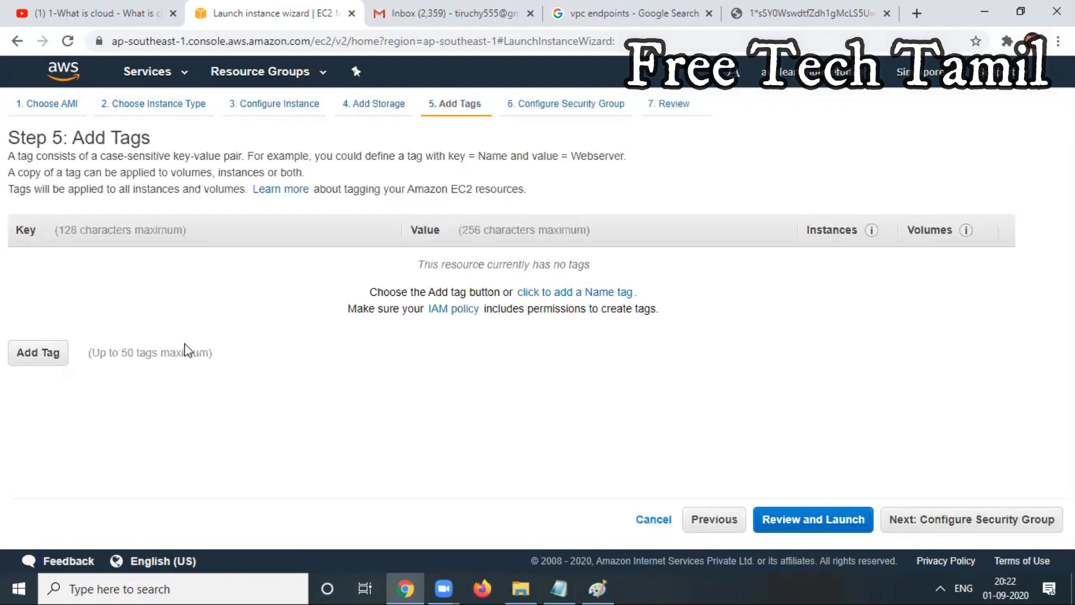
pyautogui.click(36, 351)
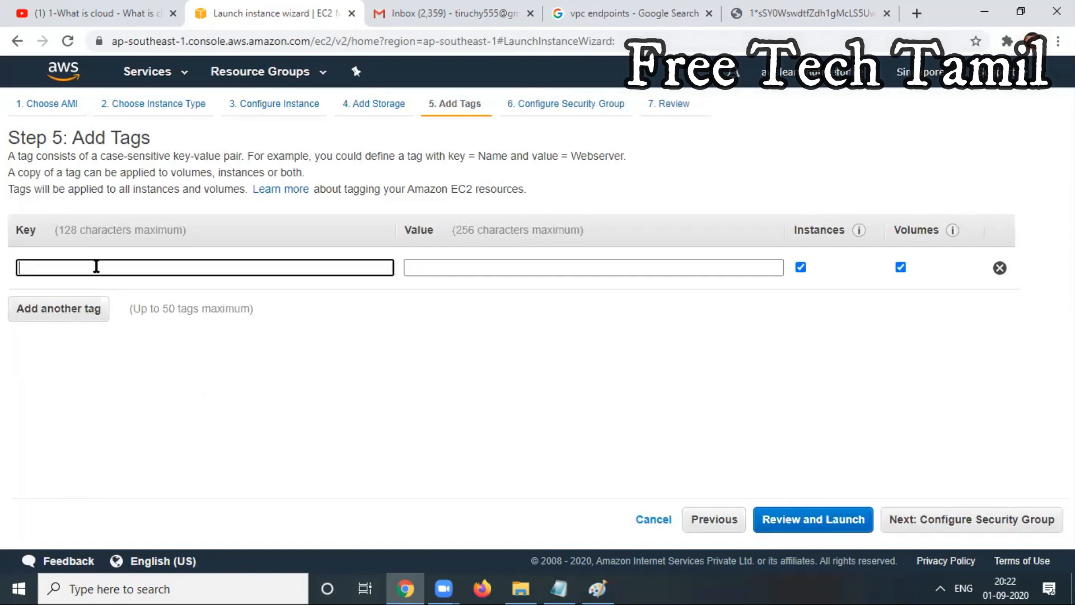
pyautogui.write('Name')
pyautogui.press('Tab')
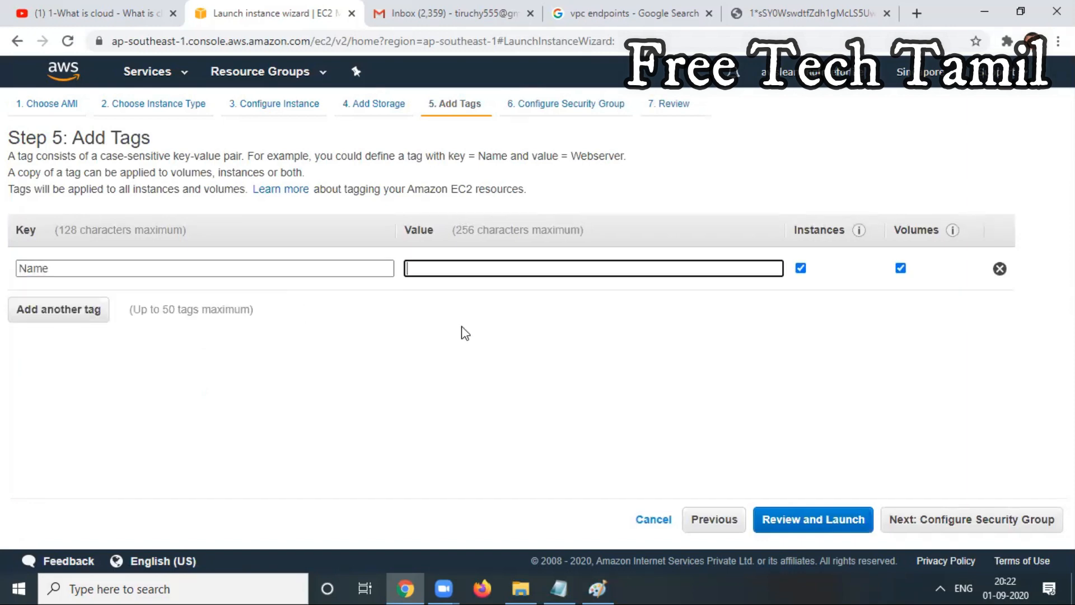
pyautogui.write('m')
pyautogui.press('BackSpace')
pyautogui.write('customvpc-server')
pyautogui.click(1036, 520)
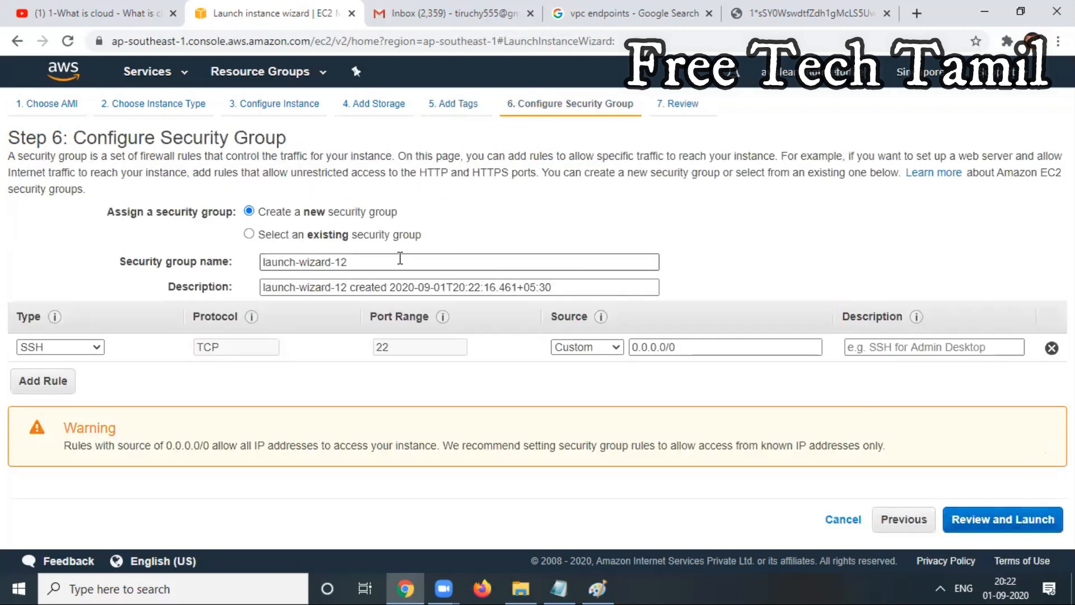
# Assign the existing default security group and launch the instance with the 00-aws-bootcamp key pair, acknowledging access to its private key file.
pyautogui.click(359, 236)
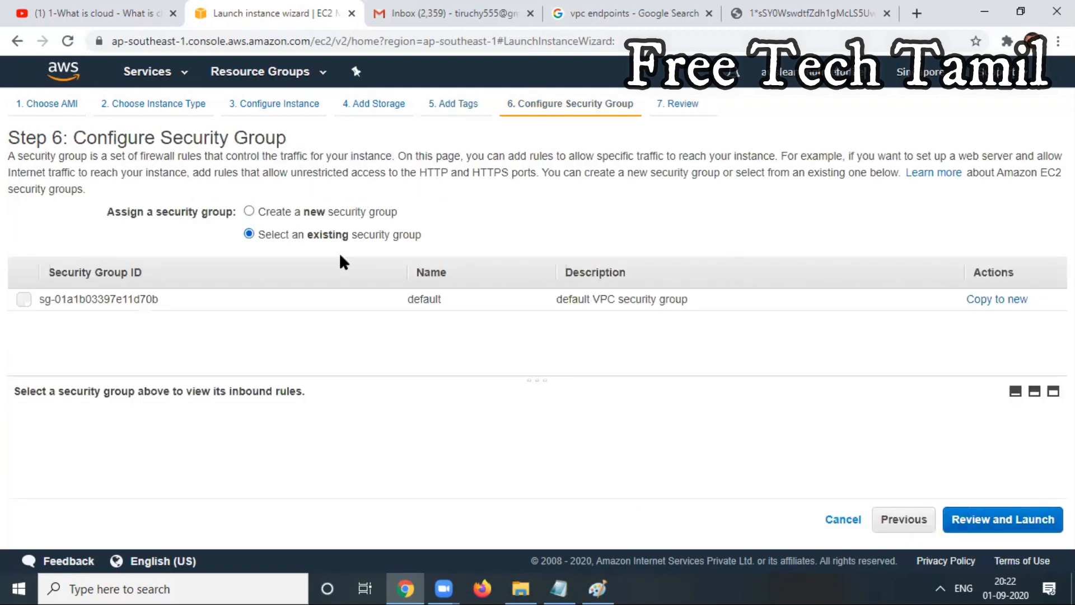
pyautogui.click(24, 300)
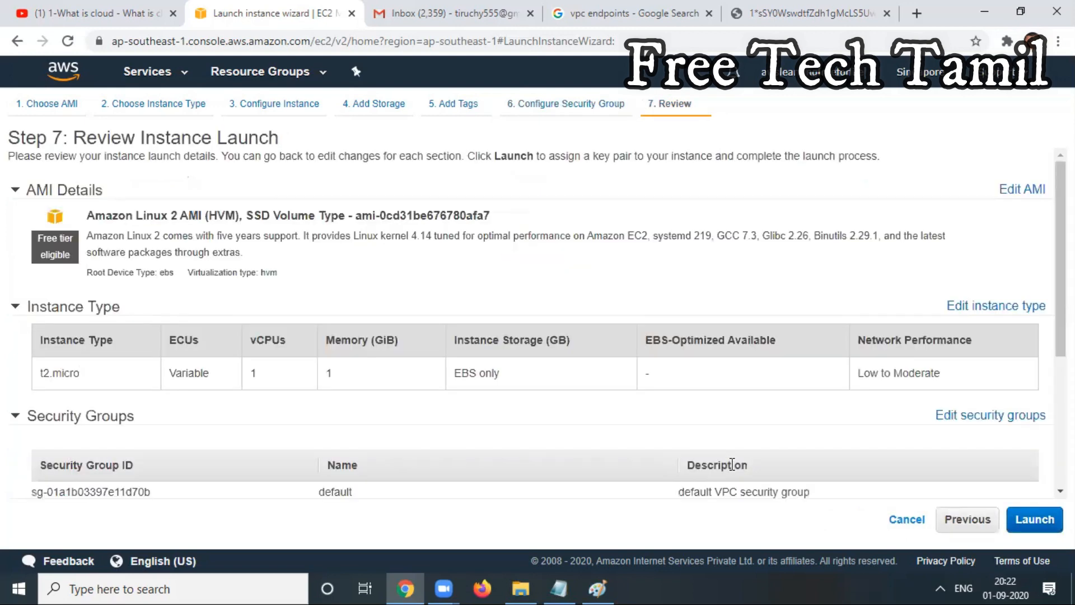
pyautogui.click(1035, 520)
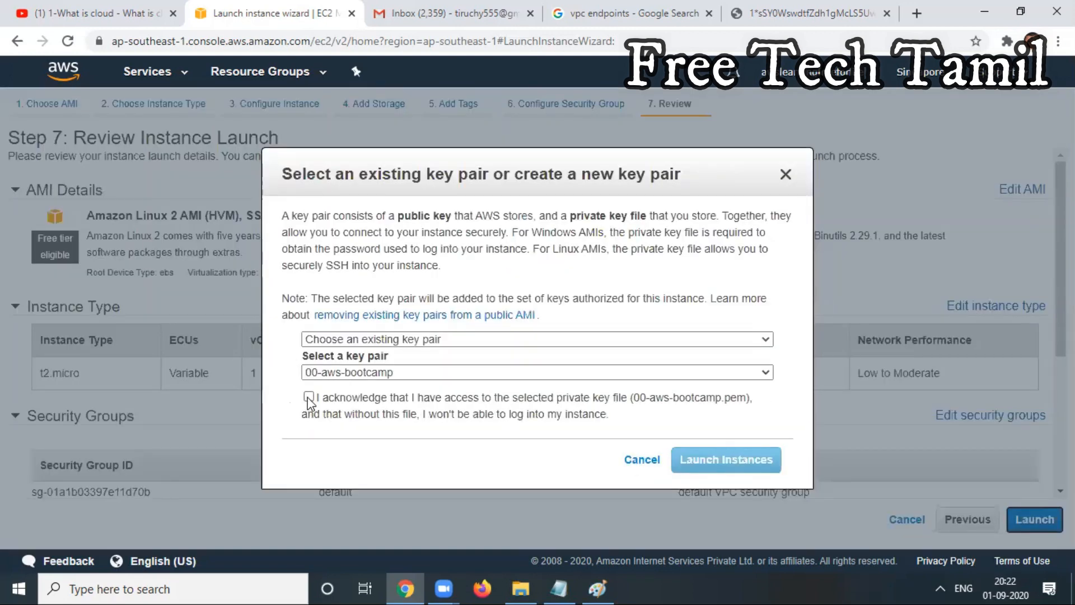
pyautogui.click(308, 397)
pyautogui.click(750, 464)
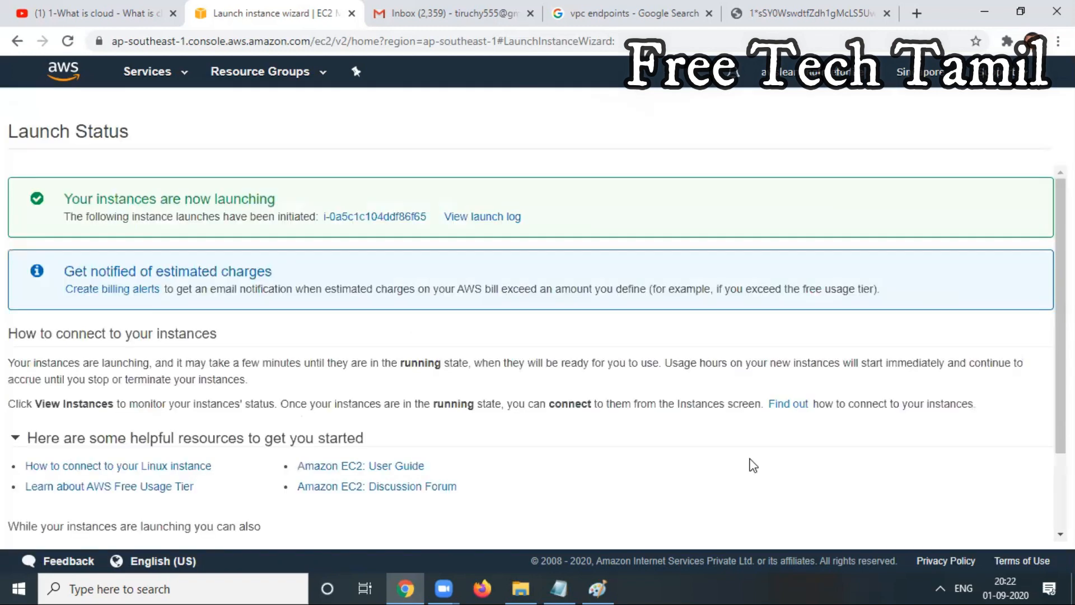
# Show the instance list and enlarge the details of customvpc-server to review its network and security group information.
pyautogui.scroll(-2, 532, 347)
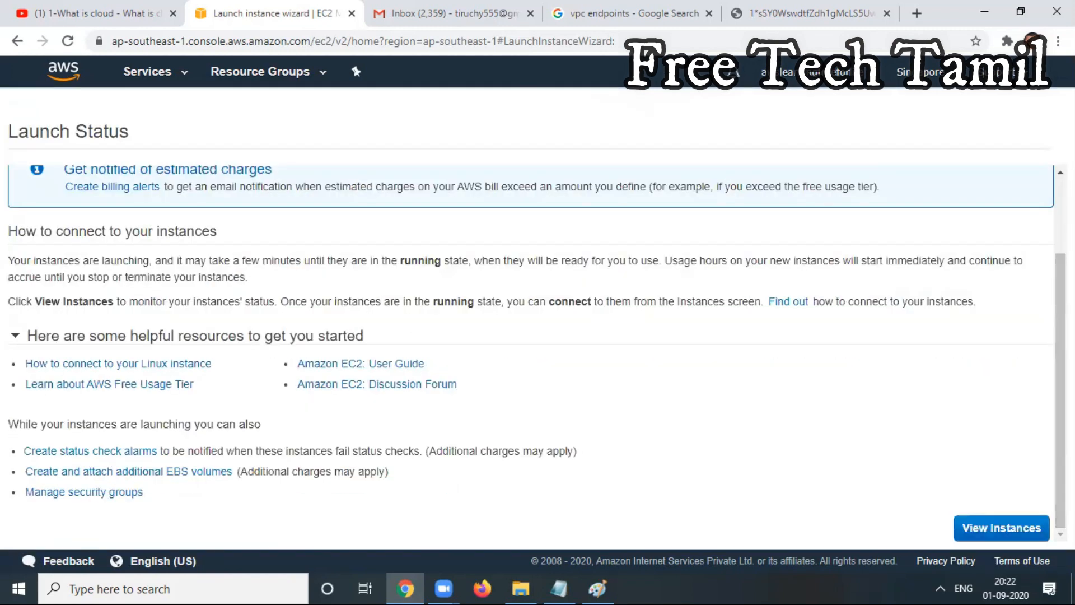
pyautogui.click(1001, 528)
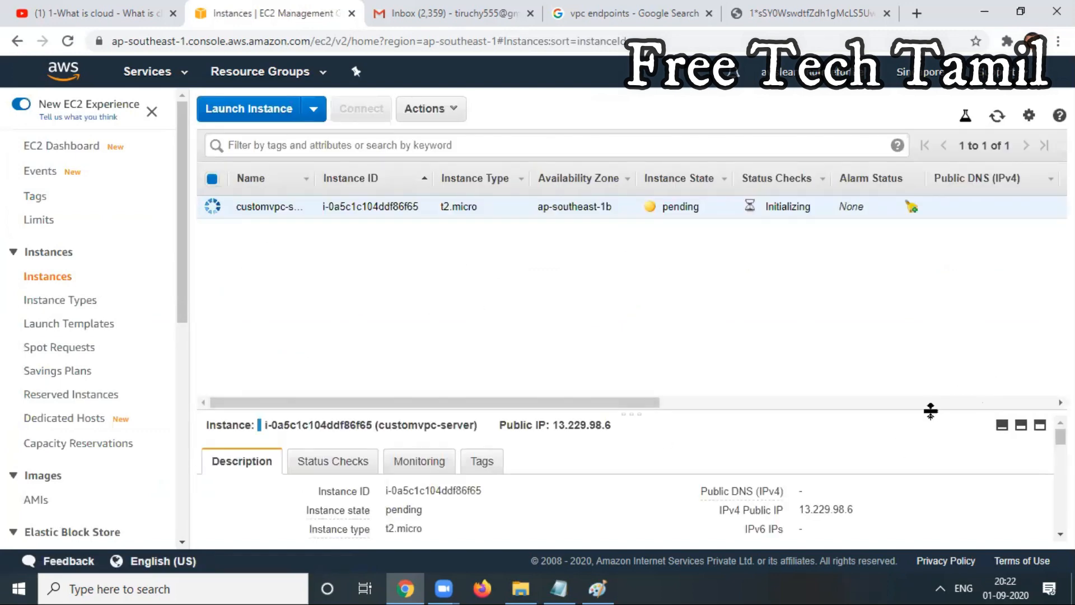
pyautogui.moveTo(930, 411); pyautogui.dragTo(933, 346)
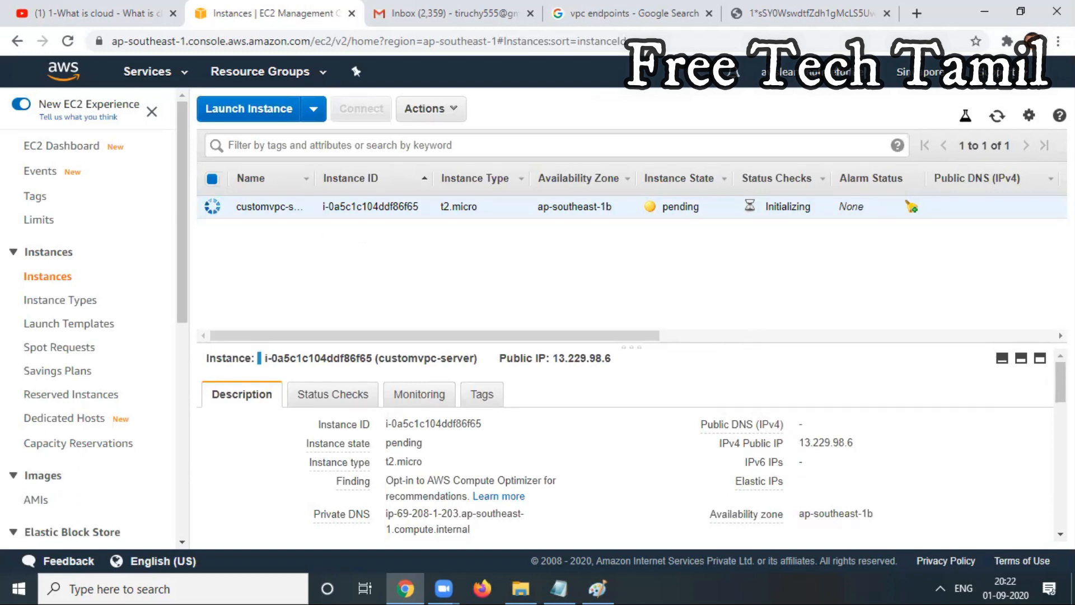
pyautogui.scroll(-3, 834, 418)
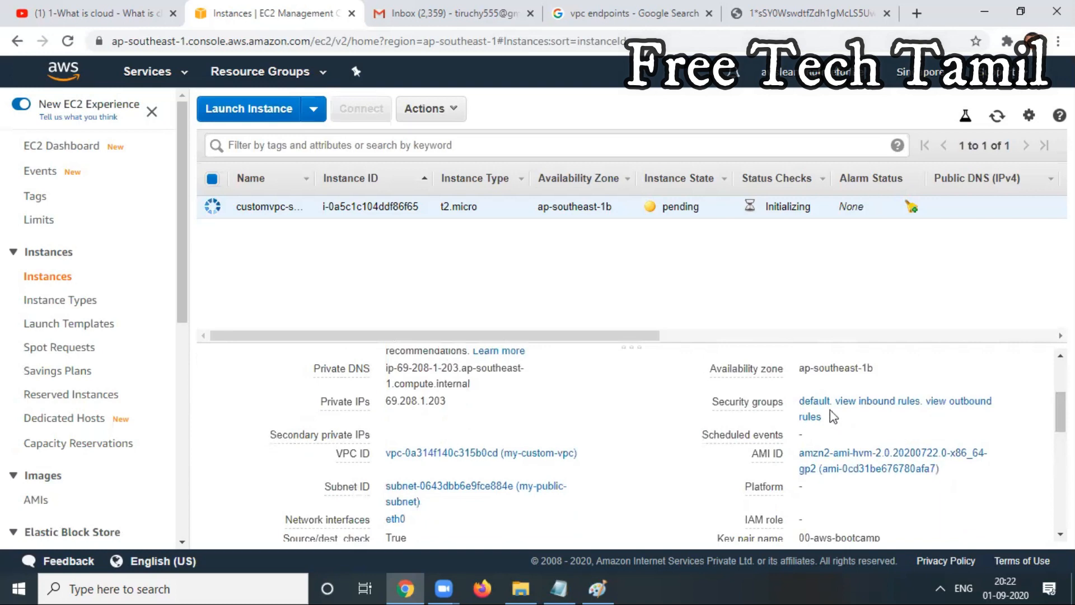
# Edit the instance's default security group so its inbound rule allows all traffic from Anywhere (0.0.0.0/0 and ::/0), and save the rules.
pyautogui.click(820, 403)
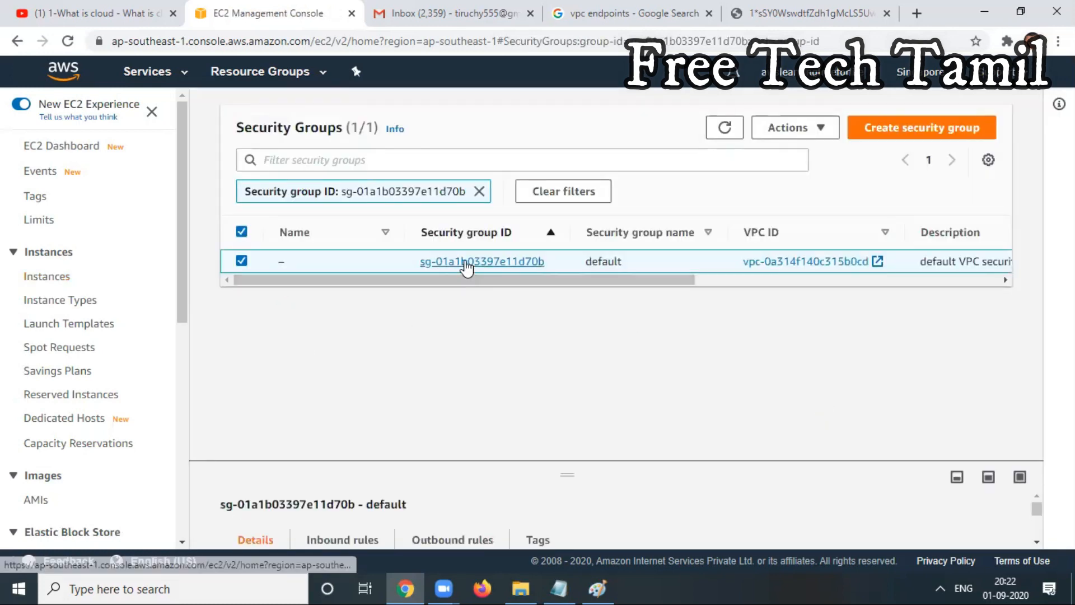
pyautogui.click(465, 263)
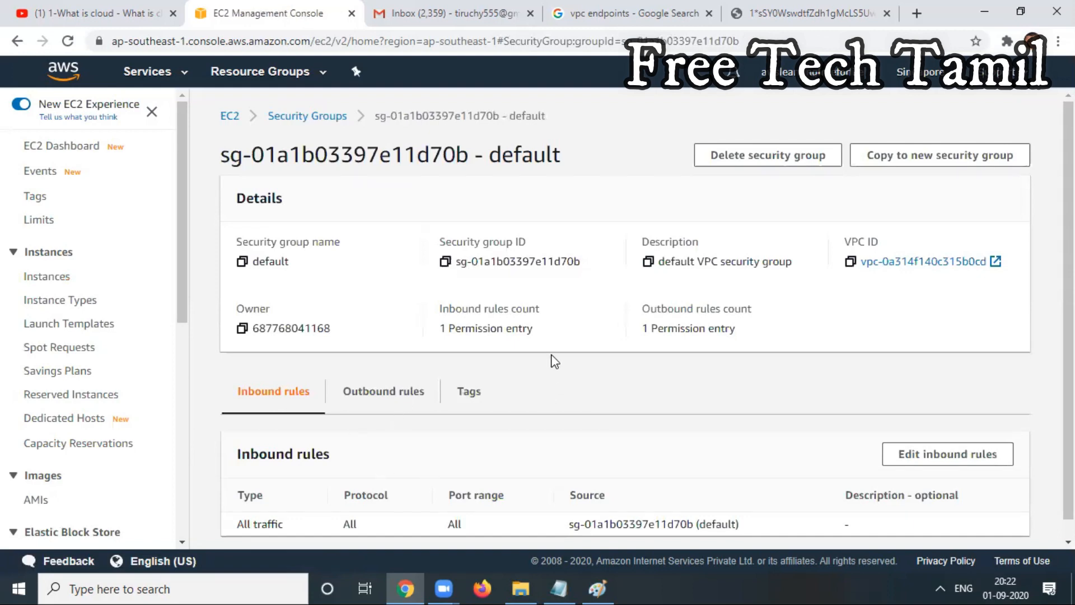
pyautogui.scroll(-1, 553, 361)
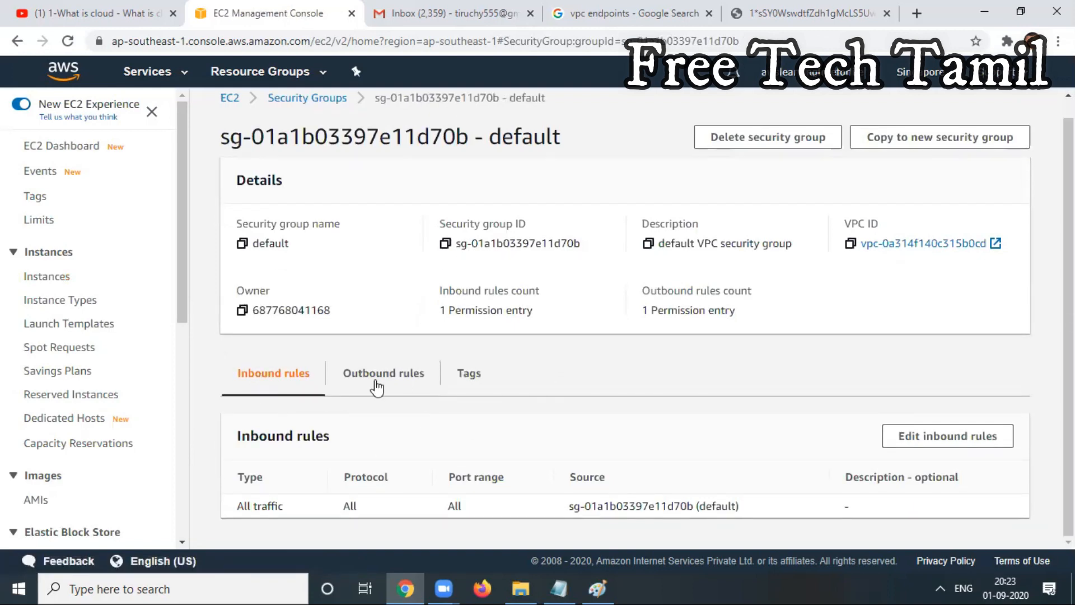
pyautogui.click(952, 438)
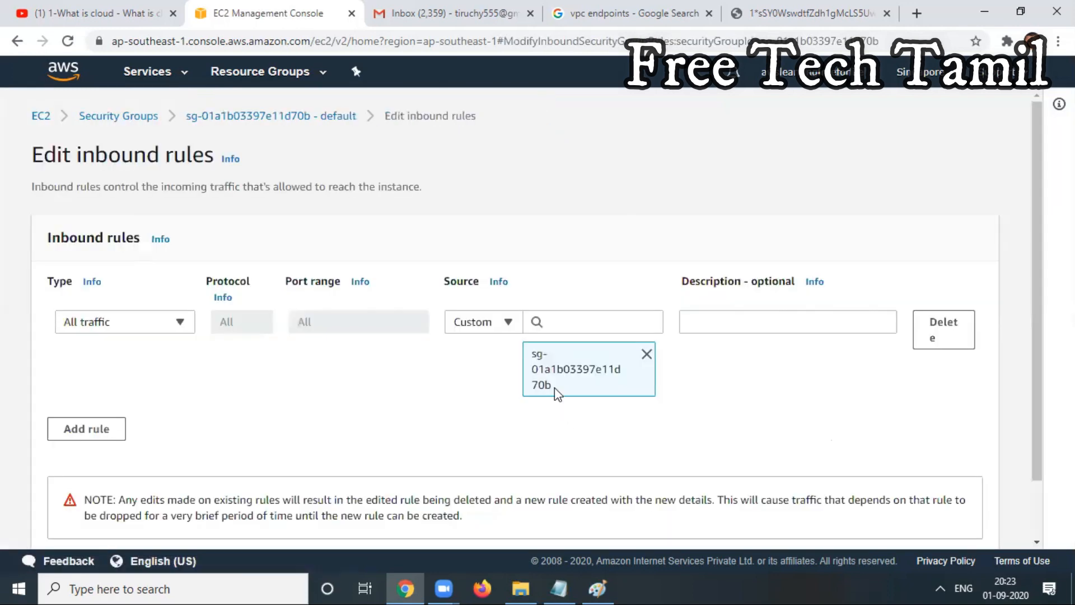
pyautogui.click(647, 354)
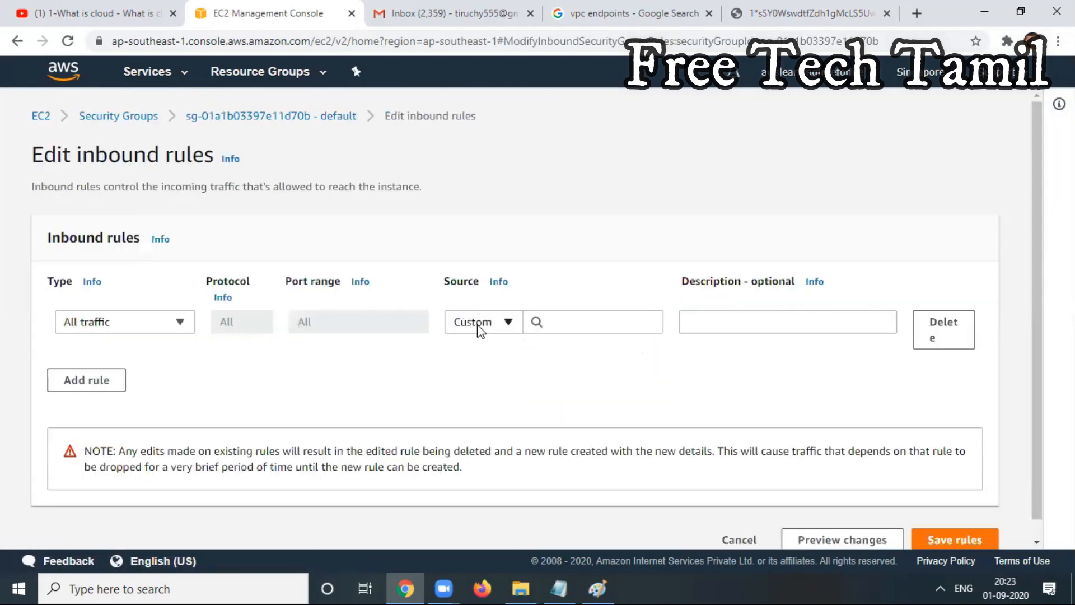
pyautogui.click(478, 331)
pyautogui.click(482, 367)
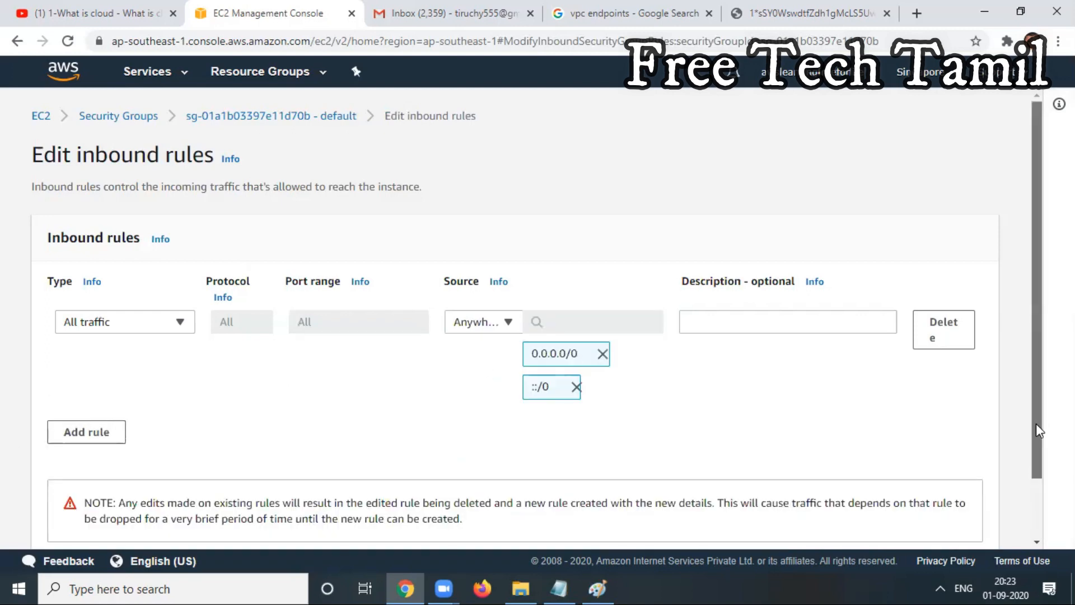
pyautogui.moveTo(1036, 424); pyautogui.dragTo(1036, 482)
pyautogui.click(956, 520)
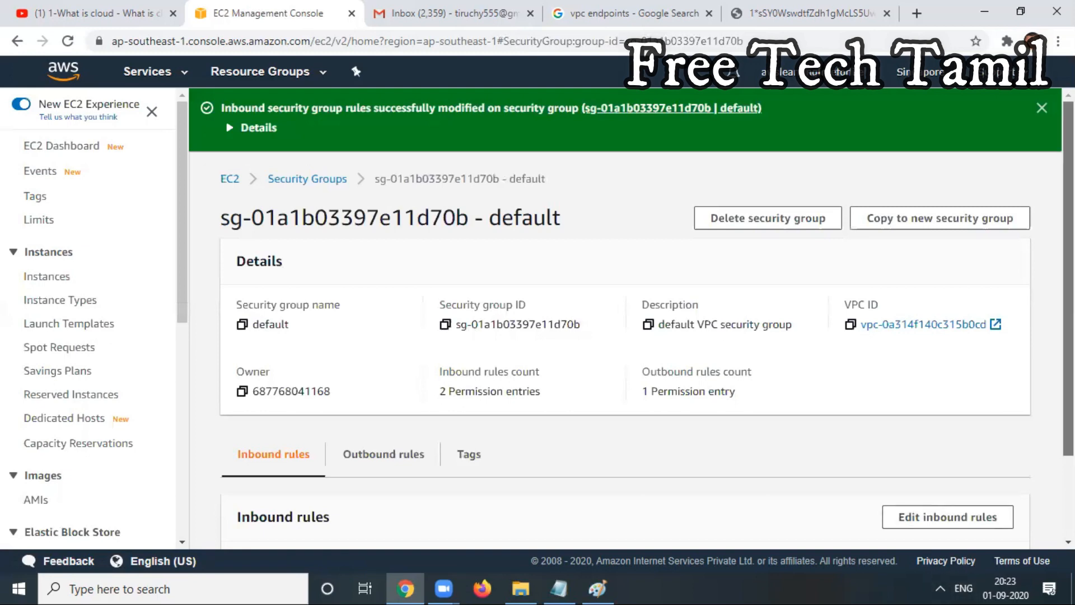
pyautogui.scroll(-2, 720, 446)
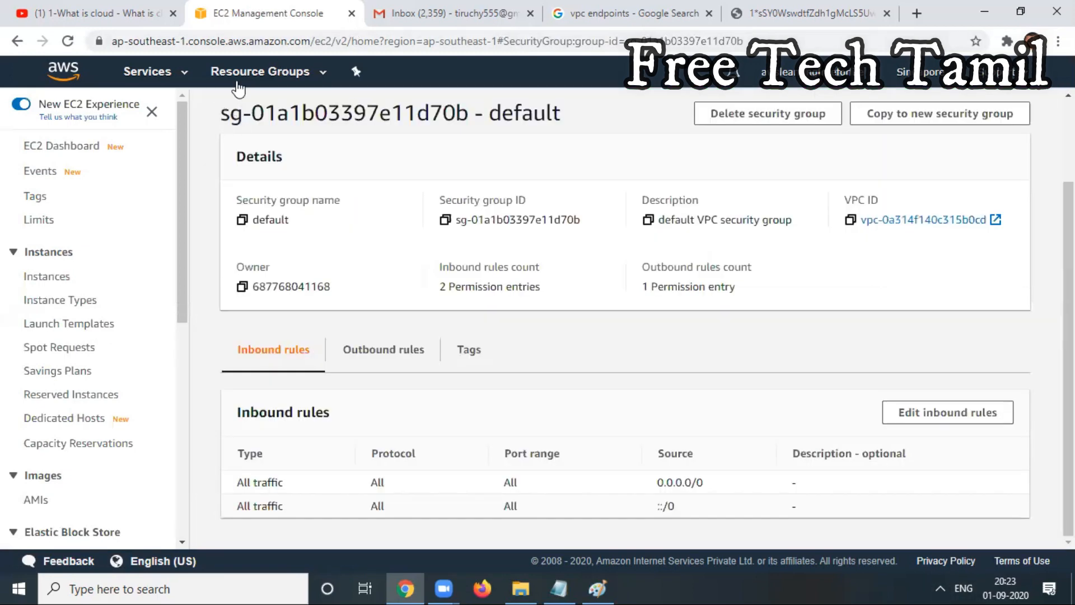
# Return to the running EC2 instances, refresh the list and highlight customvpc-server's IPv4 public IP.
pyautogui.click(157, 75)
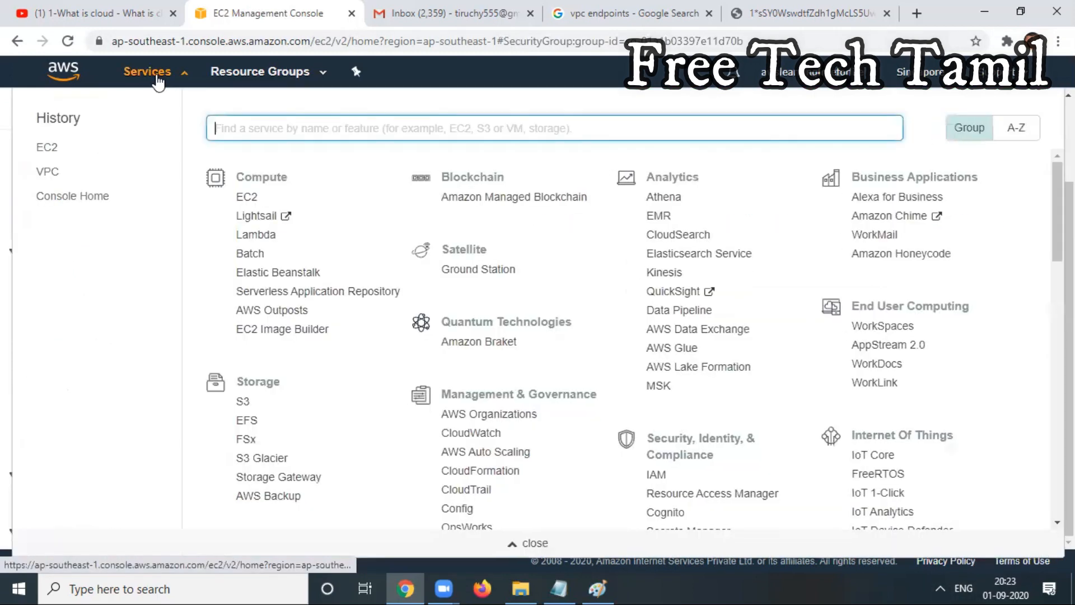
pyautogui.click(48, 148)
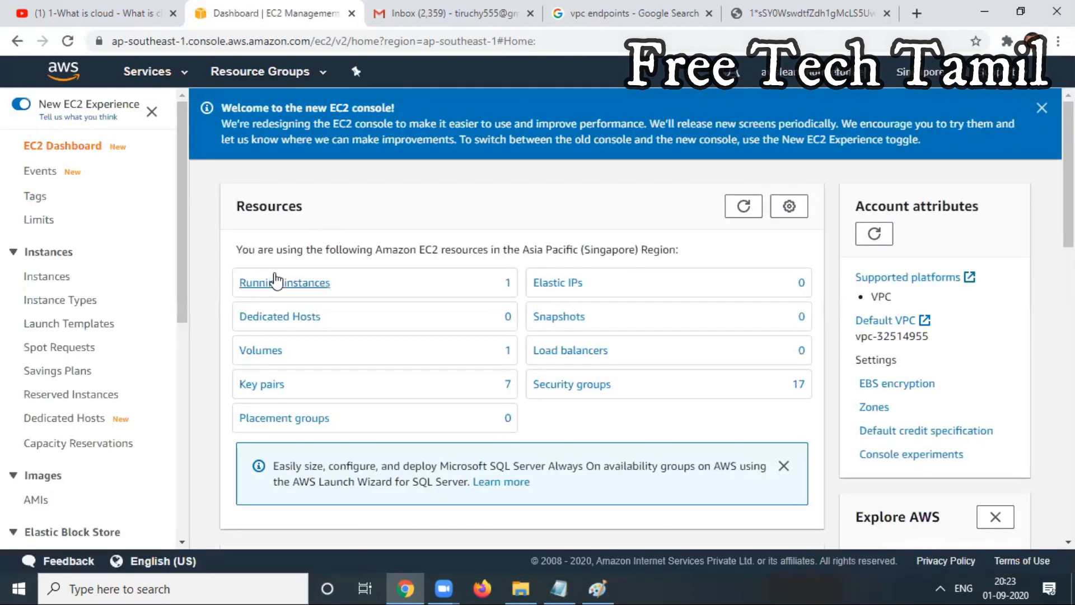
pyautogui.click(273, 280)
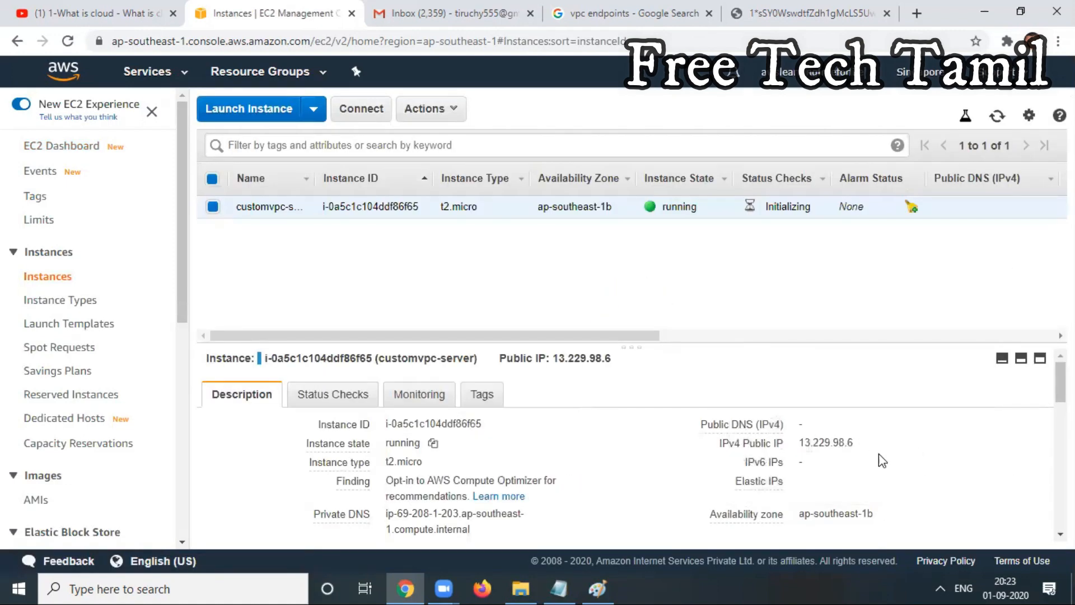
pyautogui.click(995, 118)
pyautogui.click(866, 444)
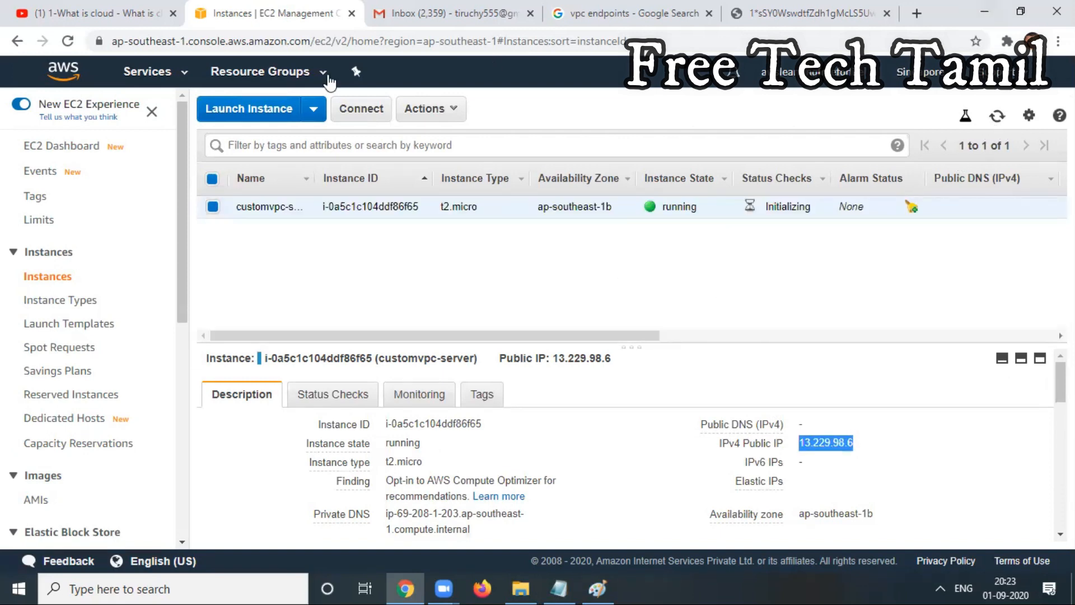
# Try to connect to customvpc-server with the browser-based EC2 Instance Connect method.
pyautogui.click(359, 108)
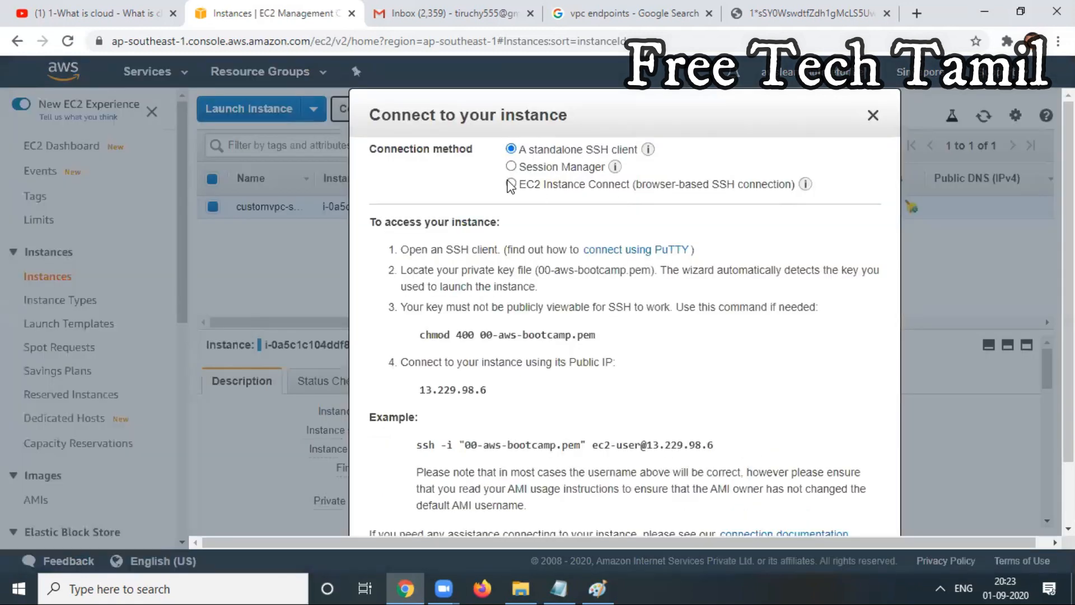
pyautogui.click(511, 184)
pyautogui.click(838, 364)
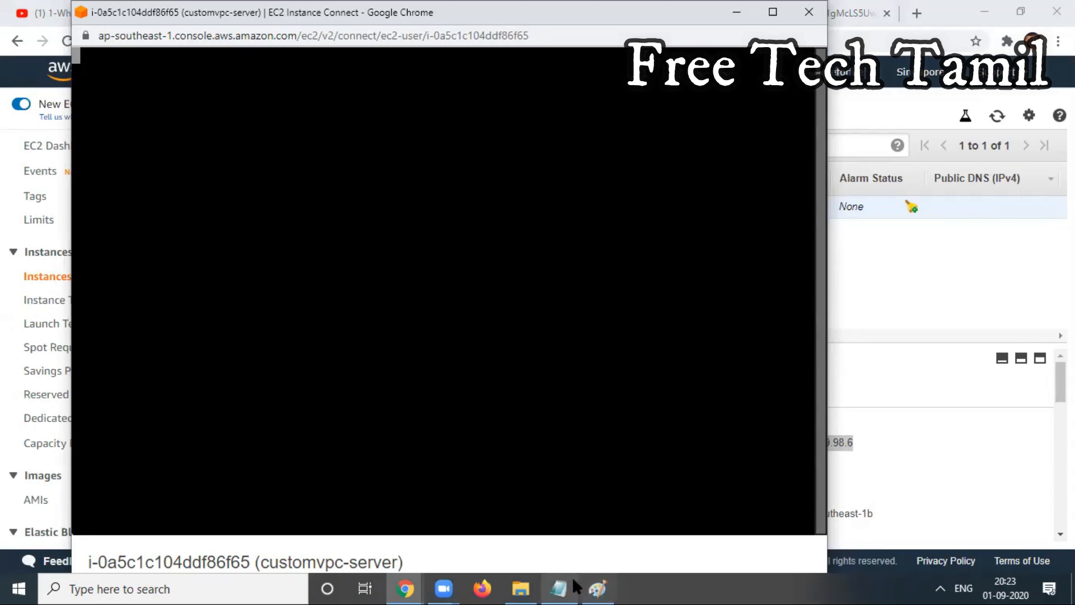
# Switch to Paint and erase the old box, lines and IP text from the canvas.
pyautogui.click(599, 588)
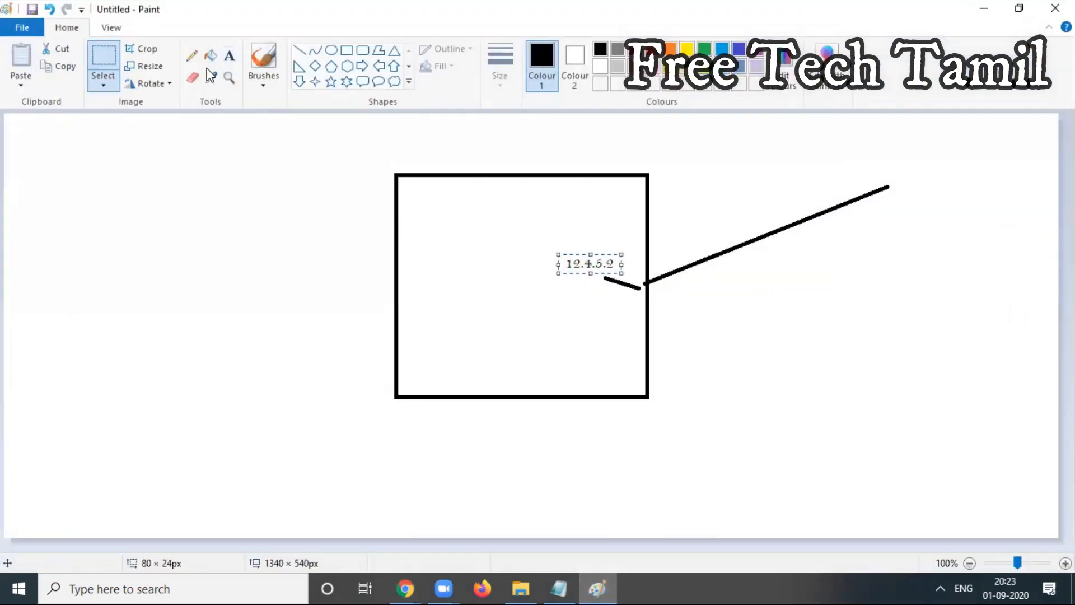
pyautogui.click(110, 62)
pyautogui.moveTo(353, 133); pyautogui.dragTo(966, 479)
pyautogui.press('Delete')
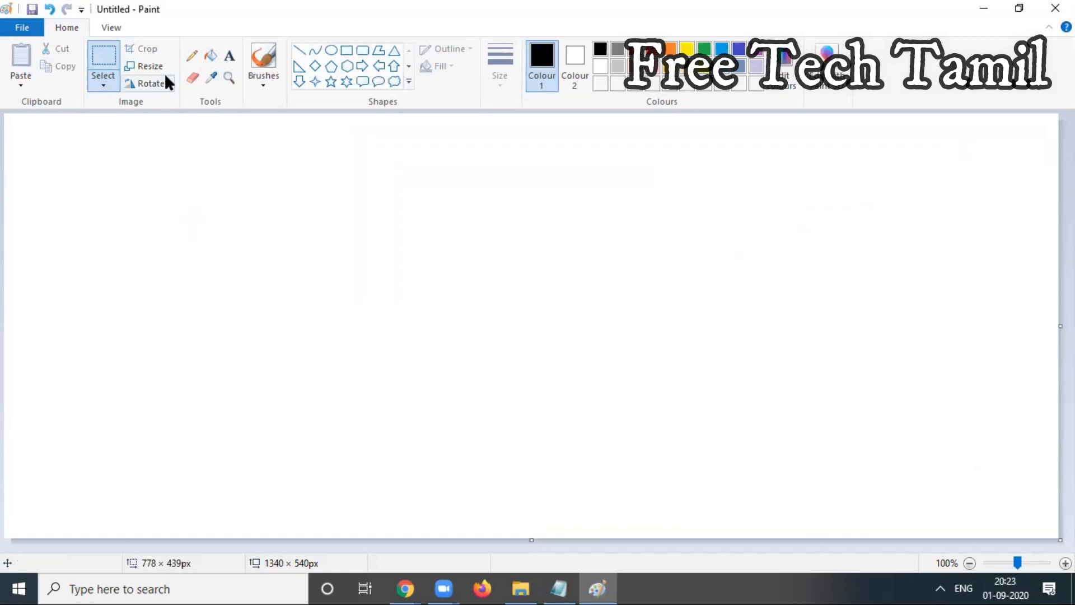
# Draw a large VPC rectangle about 1026 × 486 px containing two stacked subnet rectangles, about 243 × 194 px and 242 × 170 px.
pyautogui.click(347, 50)
pyautogui.moveTo(102, 159); pyautogui.dragTo(294, 312)
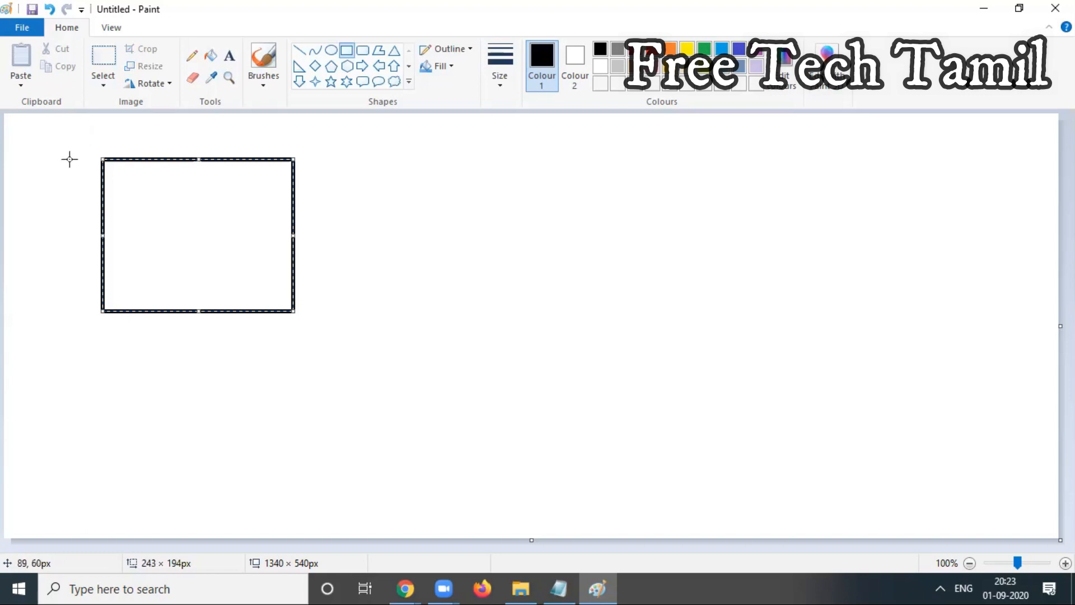
pyautogui.moveTo(60, 128); pyautogui.dragTo(867, 470)
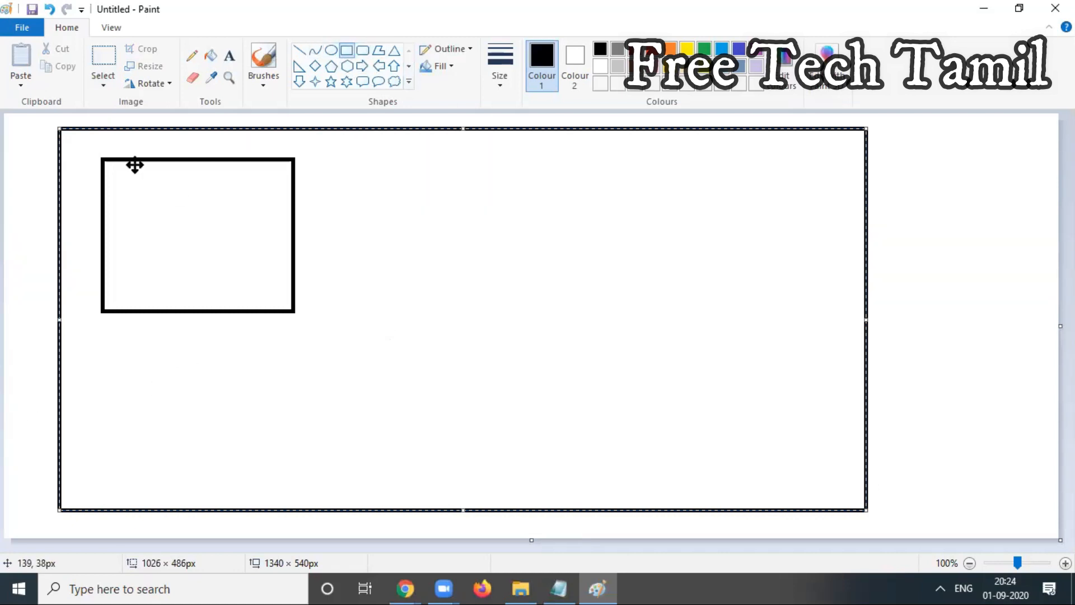
pyautogui.click(52, 146)
pyautogui.moveTo(102, 331); pyautogui.dragTo(293, 465)
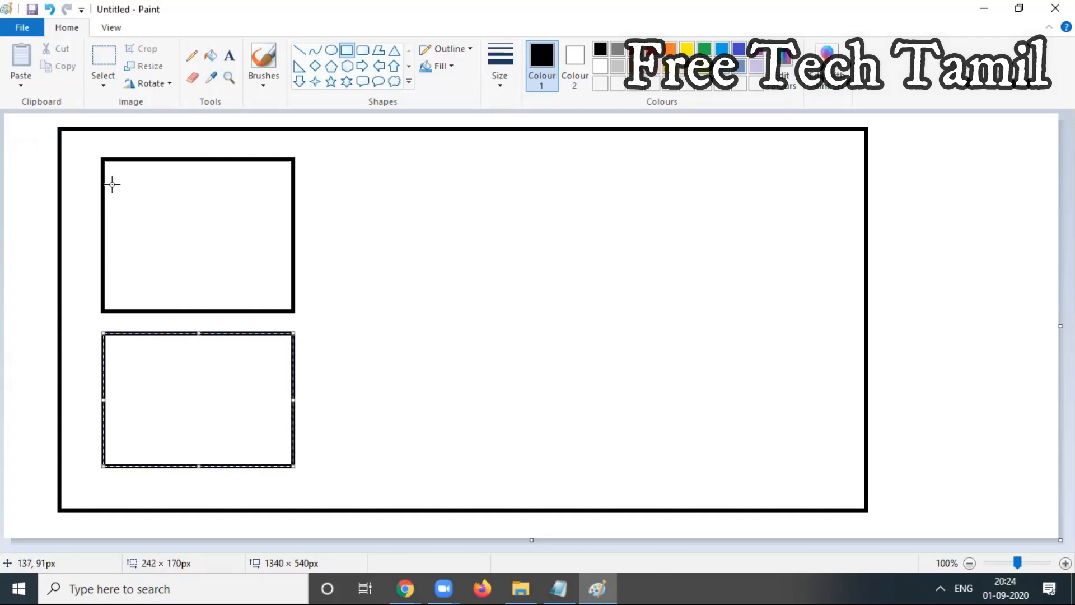
# Draw an instance rectangle inside the upper subnet box and attach a small rectangle about 23 × 33 px to its right side.
pyautogui.moveTo(102, 188); pyautogui.dragTo(193, 247)
pyautogui.click(211, 233)
pyautogui.moveTo(193, 202); pyautogui.dragTo(211, 228)
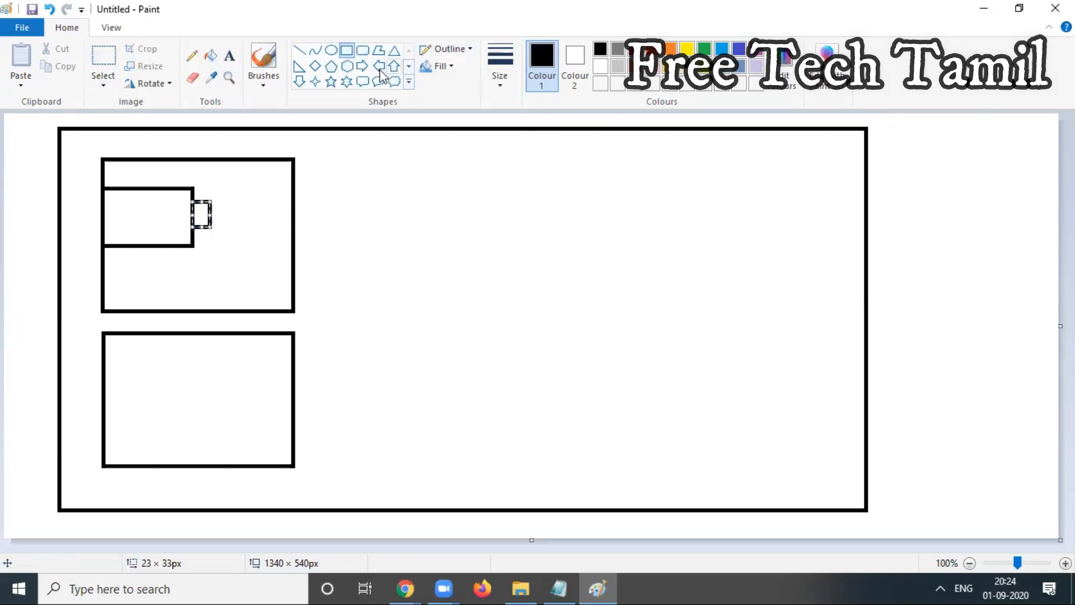
# Label the upper subnet box public and the instance rectangle inside it ec2.
pyautogui.click(229, 56)
pyautogui.click(203, 145)
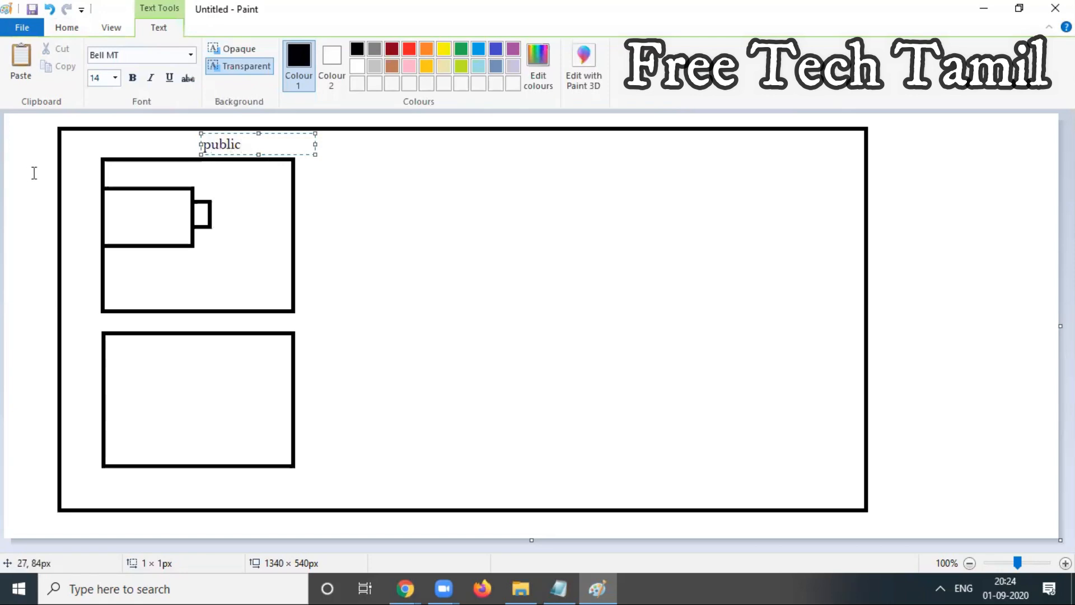
pyautogui.click(130, 196)
pyautogui.click(130, 196)
pyautogui.write('ec2')
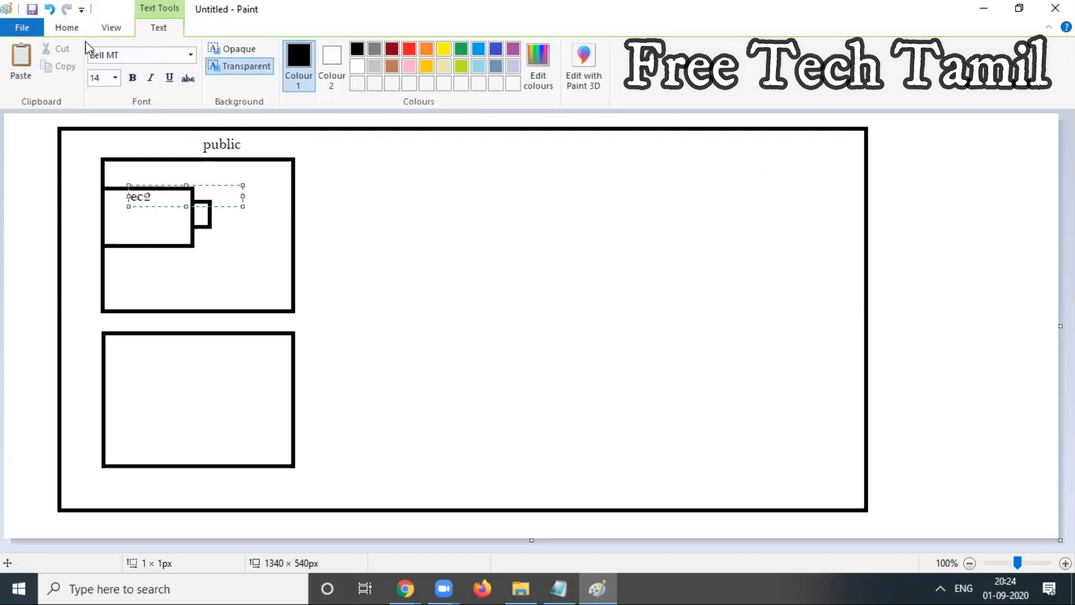
# Draw a circle about 82 × 91 px, move it just outside the VPC rectangle's right edge, and label it IGW.
pyautogui.click(67, 28)
pyautogui.click(333, 50)
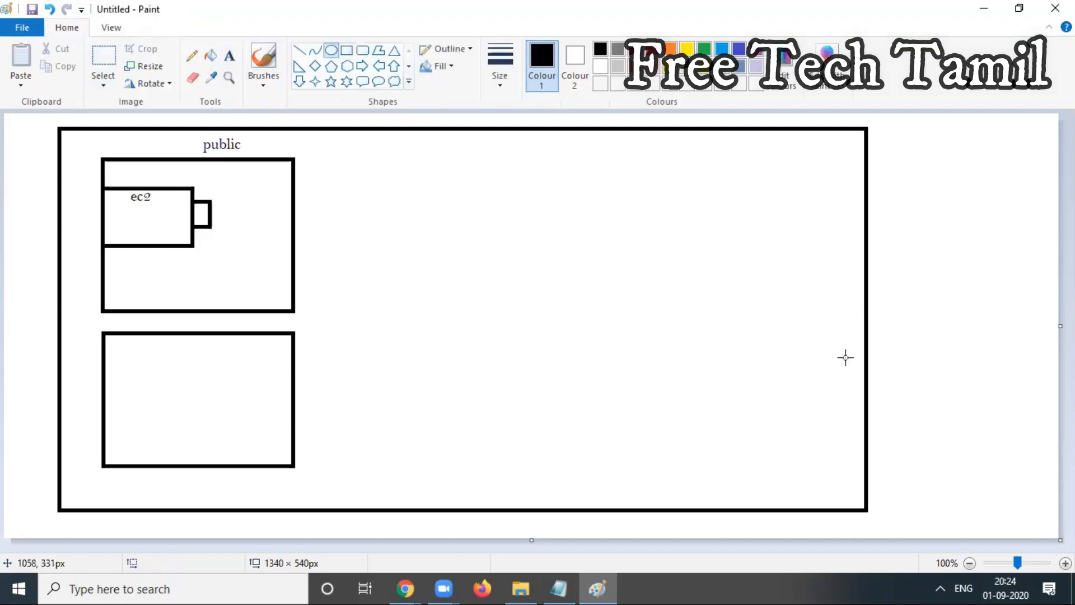
pyautogui.moveTo(853, 288); pyautogui.dragTo(917, 360)
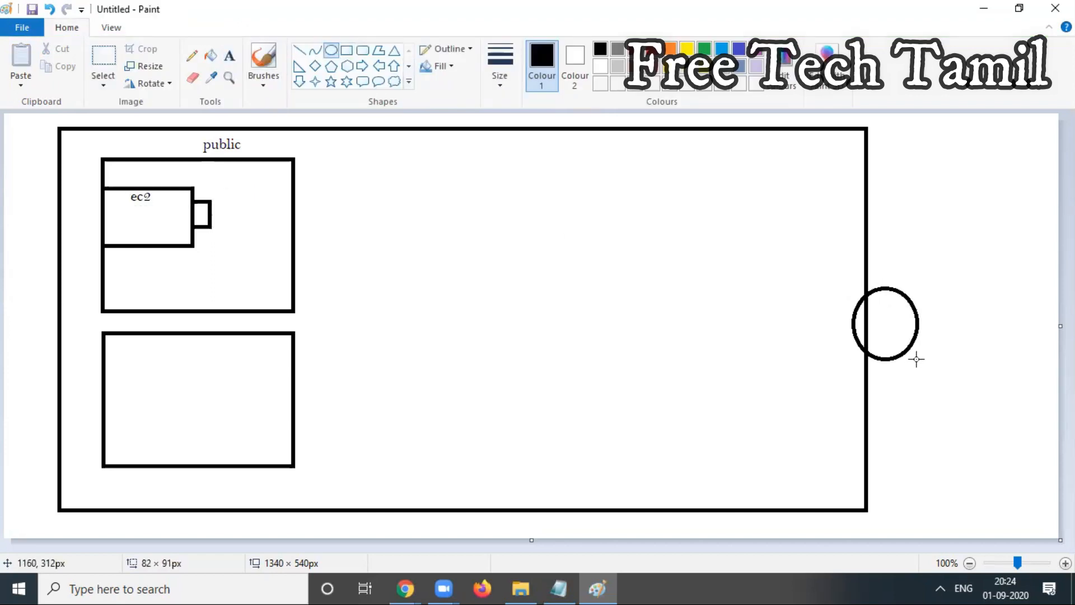
pyautogui.moveTo(895, 312); pyautogui.dragTo(934, 310)
pyautogui.click(229, 55)
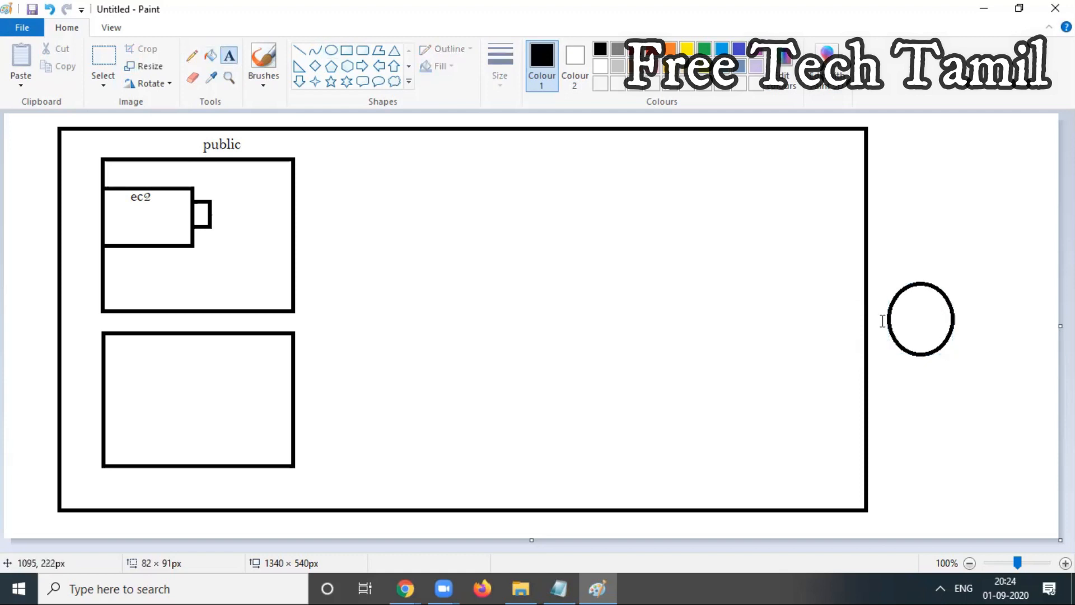
pyautogui.click(899, 312)
pyautogui.write('IGW')
pyautogui.click(997, 385)
# Connect the IGW circle to the VPC rectangle with a short line about 32 × 12 px, and put the drawing aside.
pyautogui.click(300, 52)
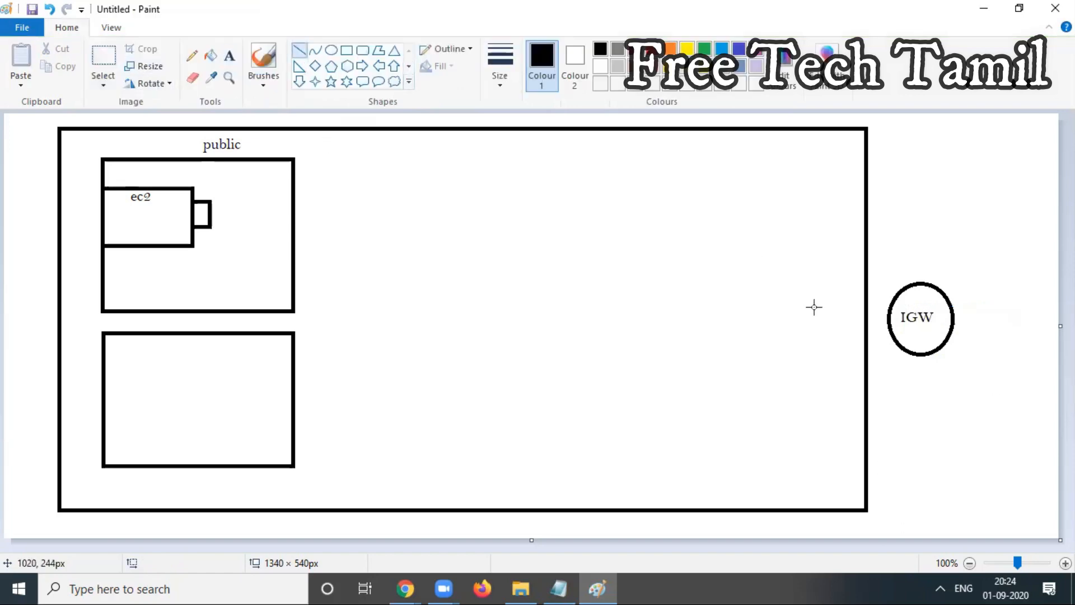
pyautogui.moveTo(886, 324); pyautogui.dragTo(864, 316)
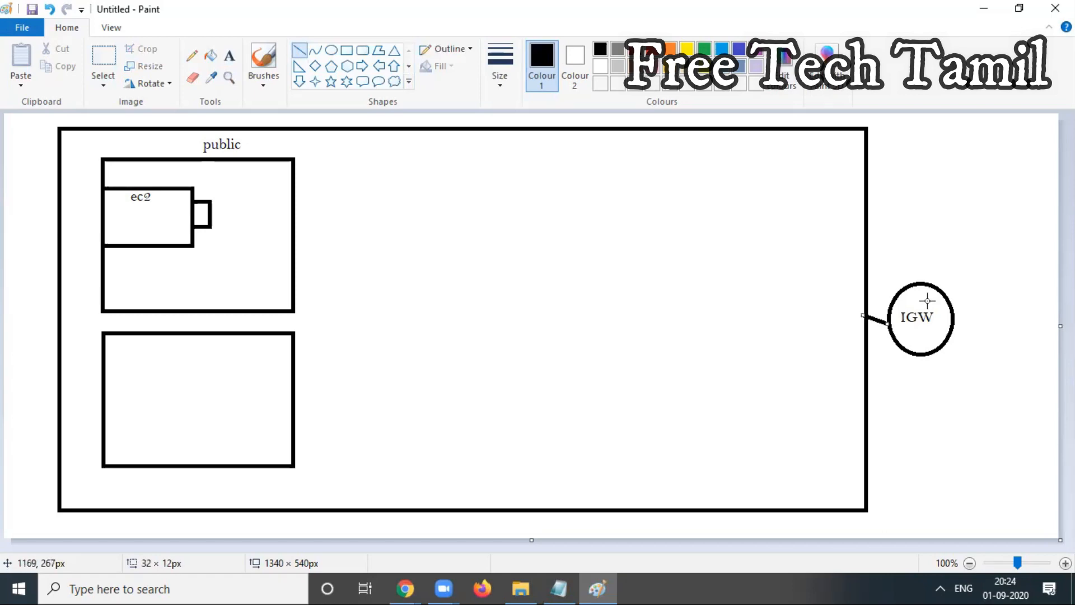
pyautogui.click(983, 8)
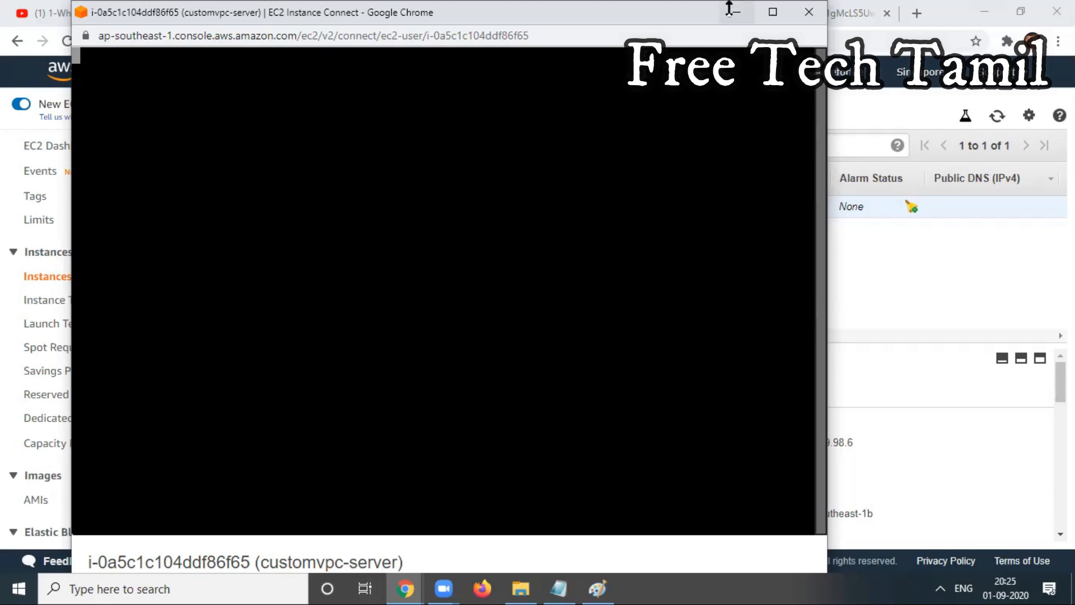
# Close the Instance Connect window and check the Notepad notes for the internet gateway and route table steps.
pyautogui.click(808, 11)
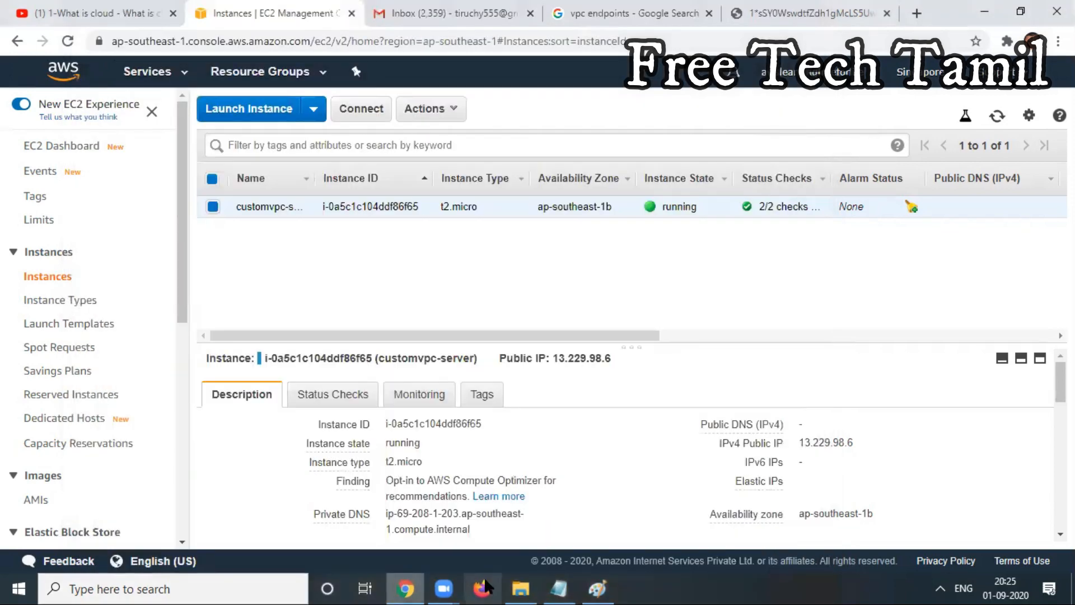
pyautogui.click(558, 588)
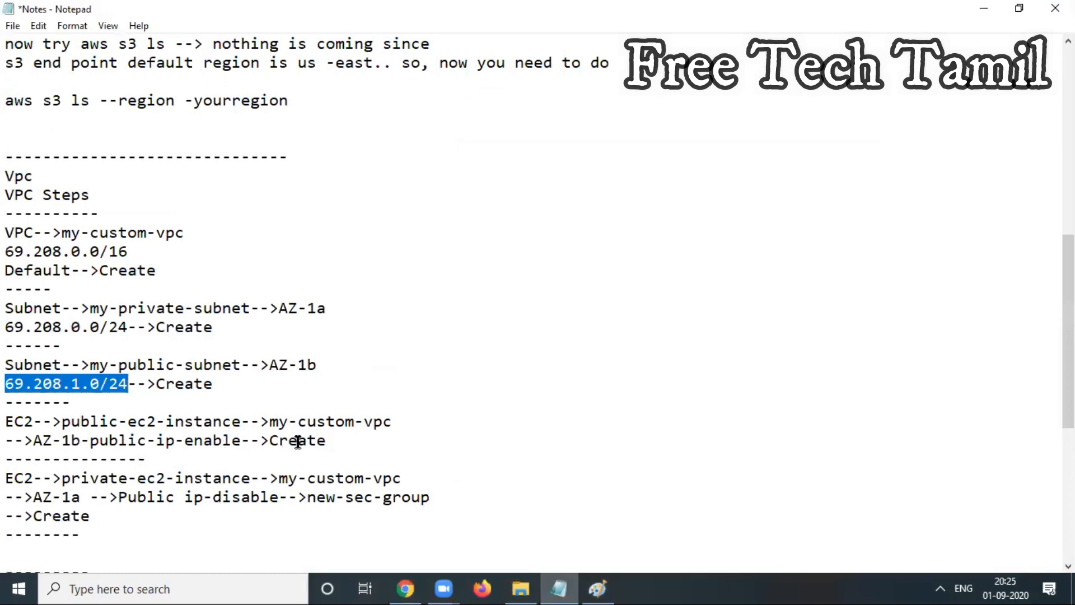
pyautogui.moveTo(1068, 352); pyautogui.dragTo(1069, 394)
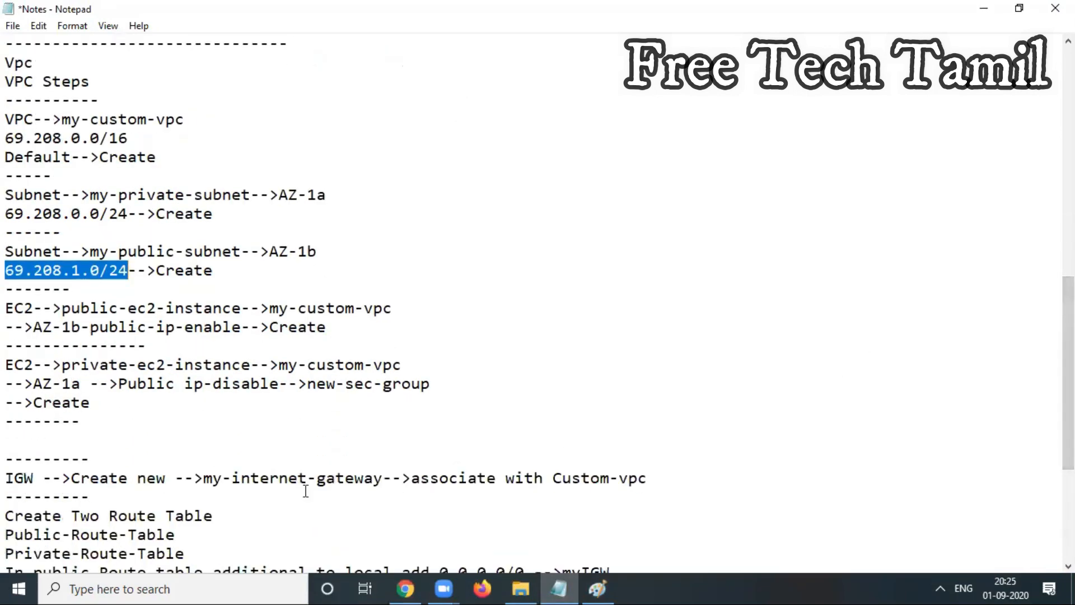
pyautogui.click(984, 8)
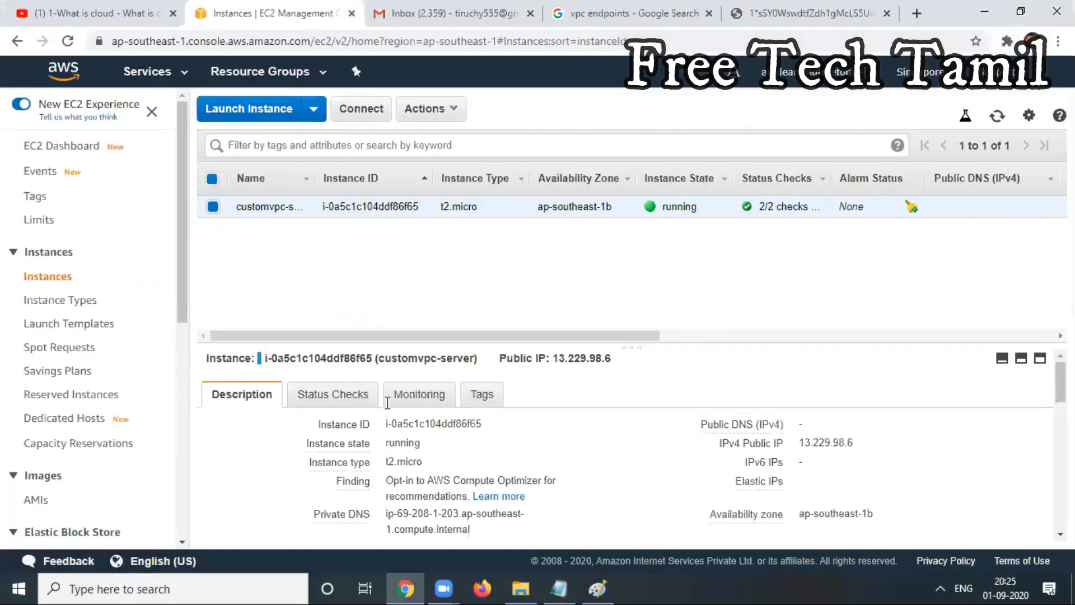
# Open the VPC console in a new browser tab beside the EC2 instances and display its internet gateways list.
pyautogui.rightClick(151, 77)
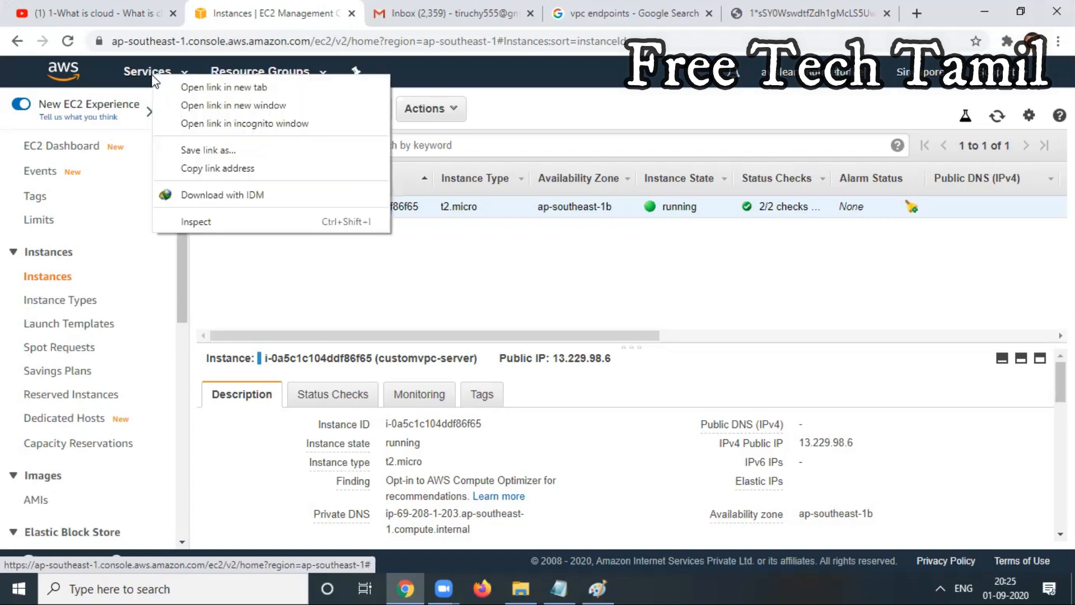
pyautogui.click(193, 89)
pyautogui.click(396, 13)
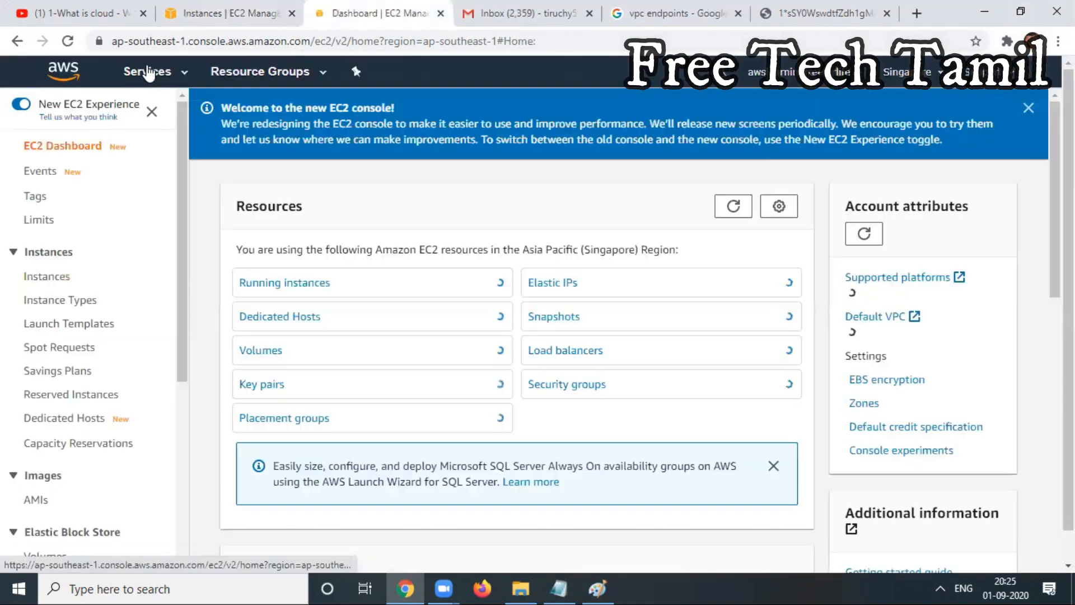
pyautogui.click(148, 73)
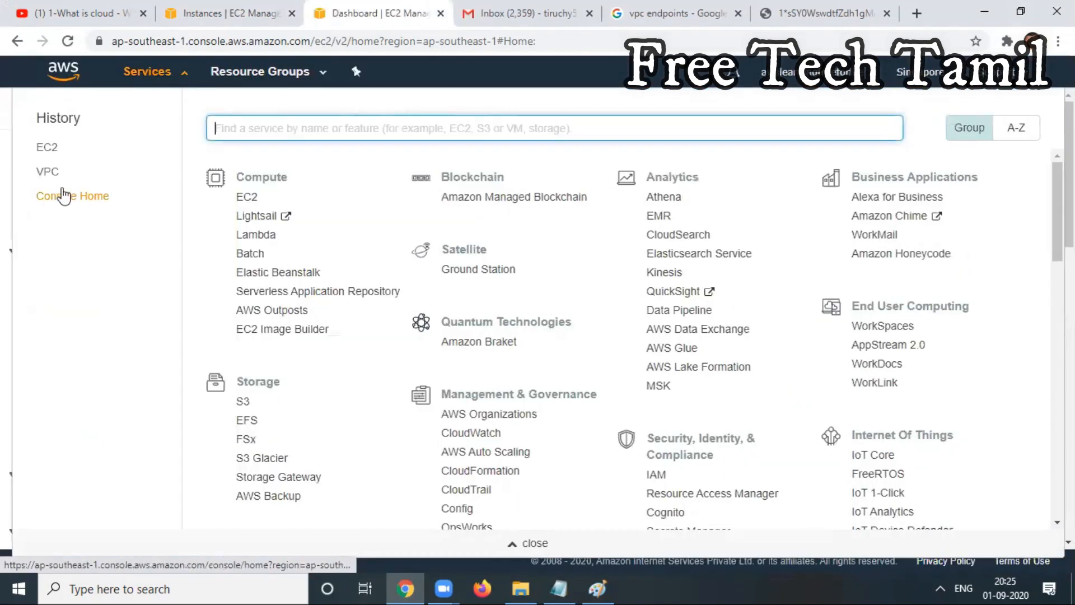
pyautogui.click(49, 171)
pyautogui.click(207, 13)
pyautogui.click(347, 13)
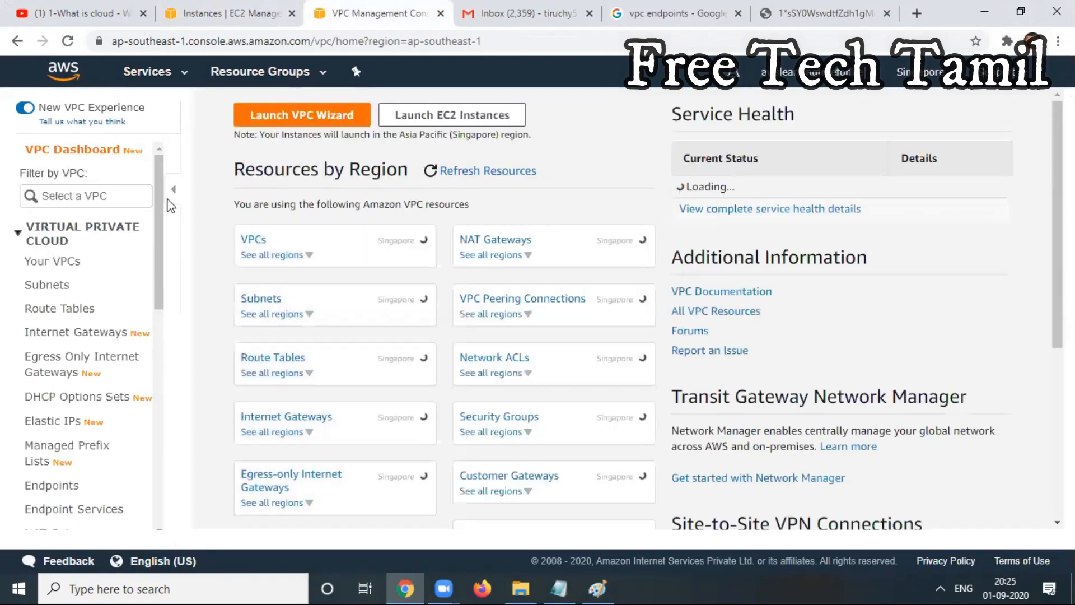
pyautogui.scroll(-1, 168, 224)
pyautogui.scroll(-1, 151, 242)
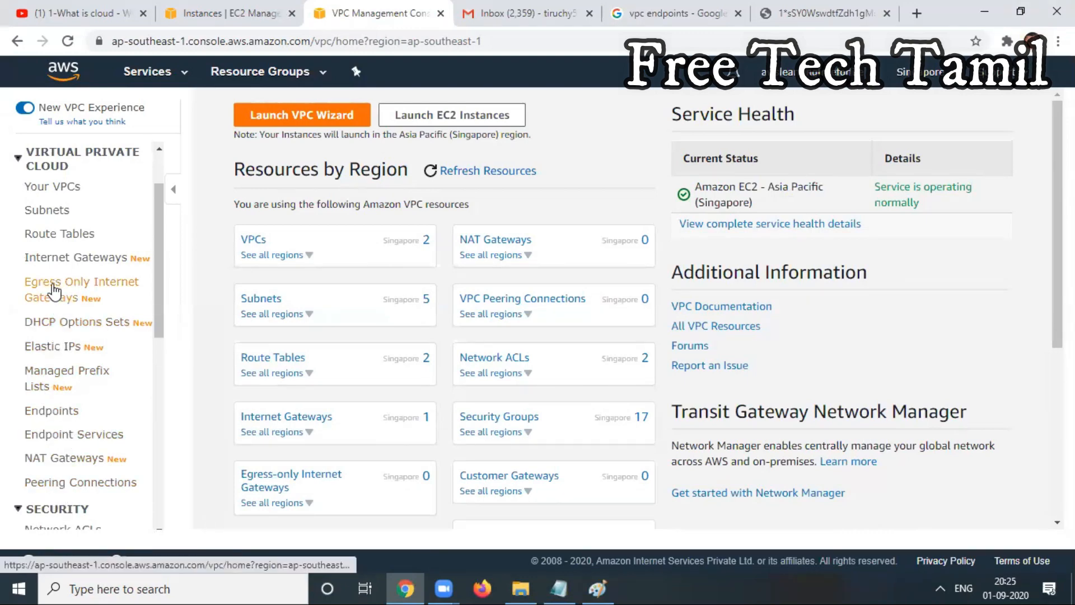
pyautogui.click(67, 259)
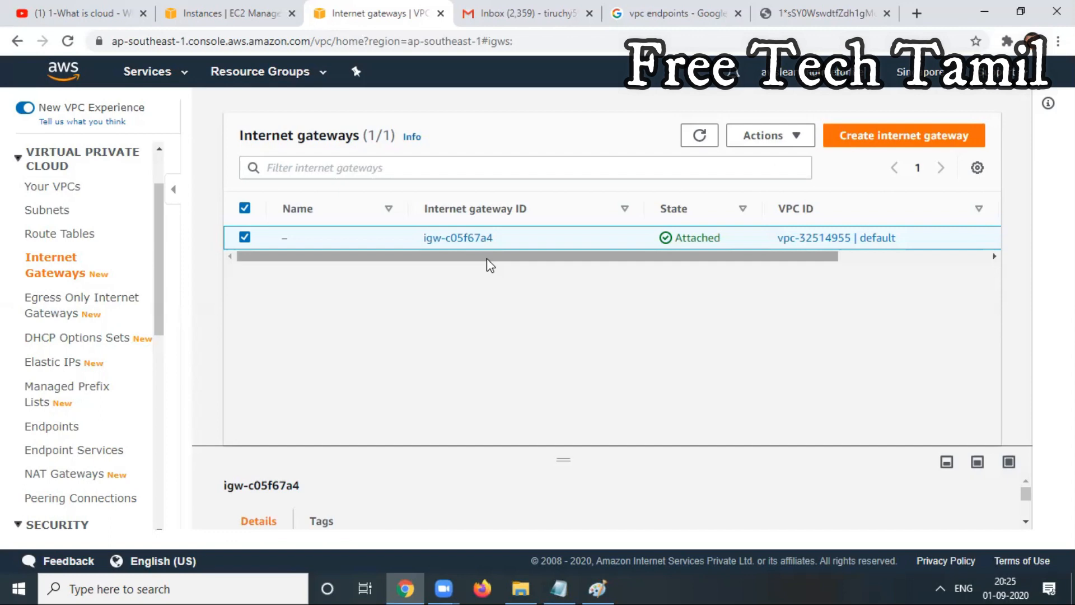
# Create an internet gateway named my-internet-gateway, copying the name from the Notepad notes.
pyautogui.click(922, 143)
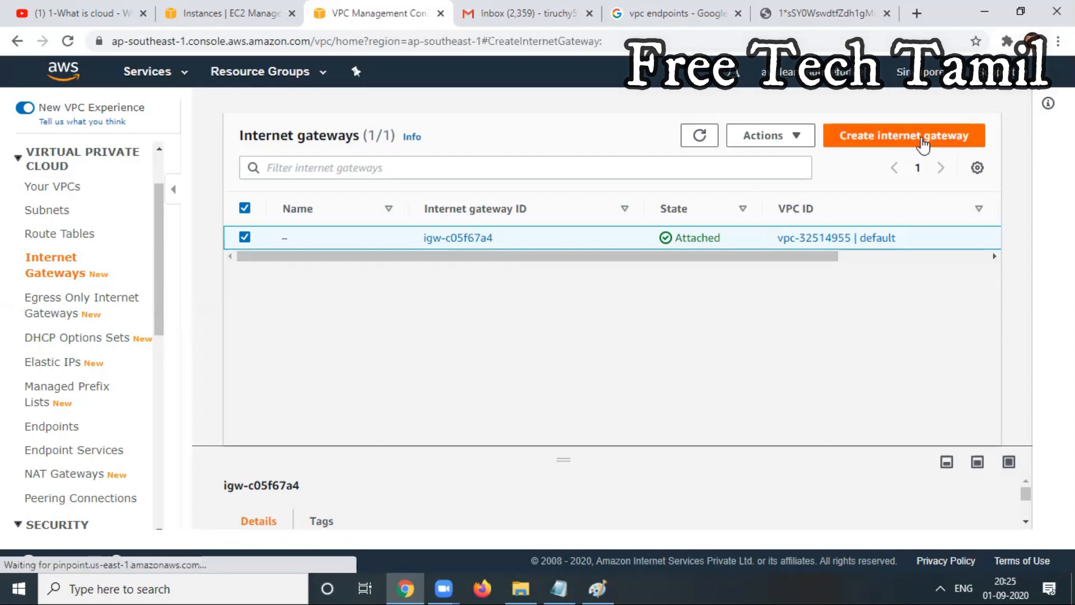
pyautogui.click(559, 589)
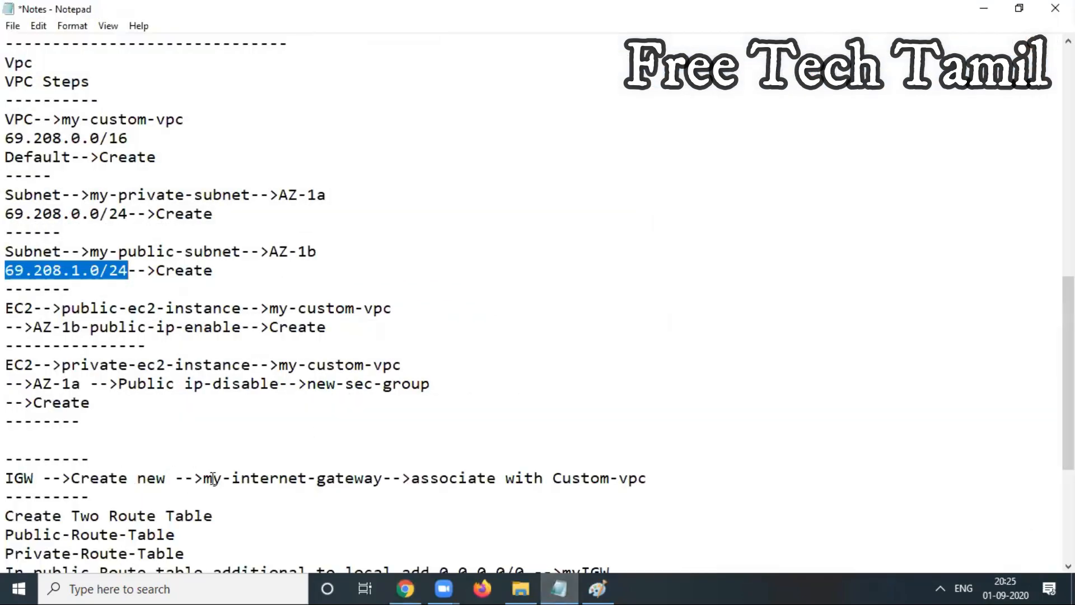
pyautogui.moveTo(203, 478); pyautogui.dragTo(382, 475)
pyautogui.hotkey('ctrl', 'c')
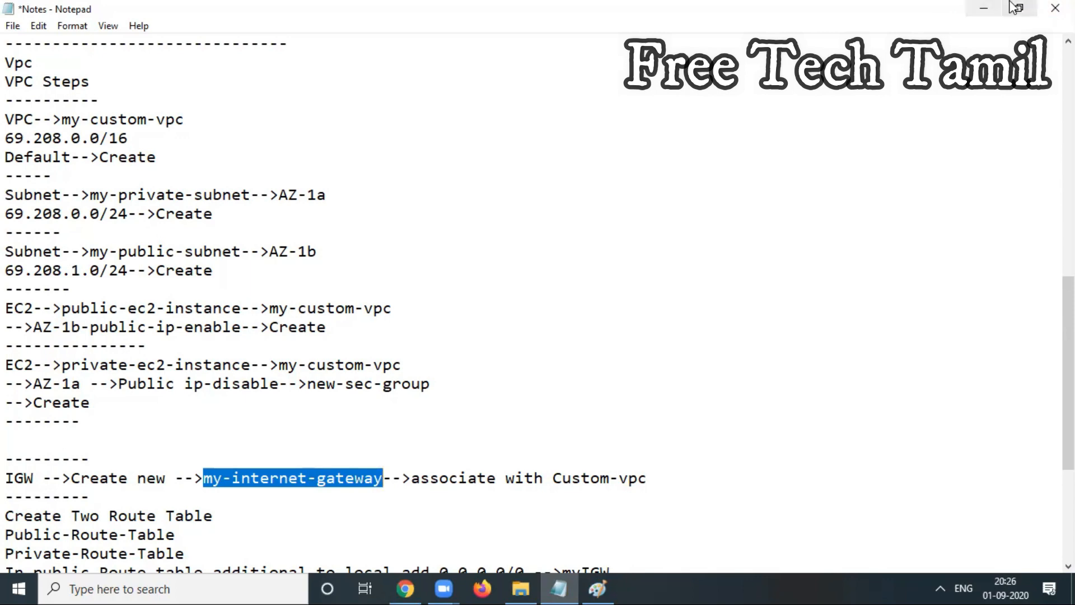
pyautogui.click(985, 8)
pyautogui.click(128, 328)
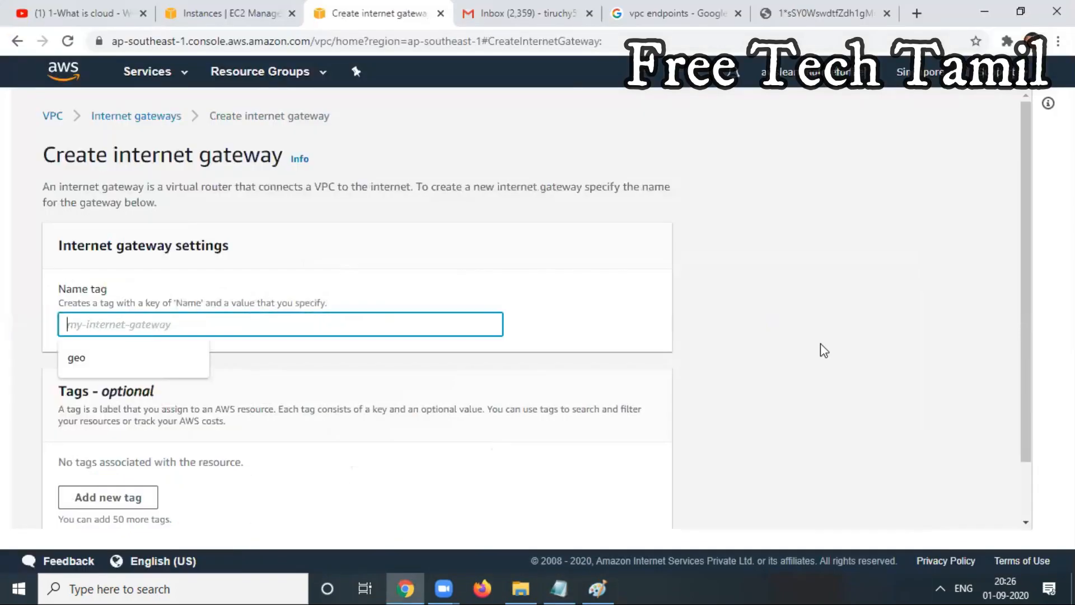
pyautogui.hotkey('ctrl', 'v')
pyautogui.click(745, 324)
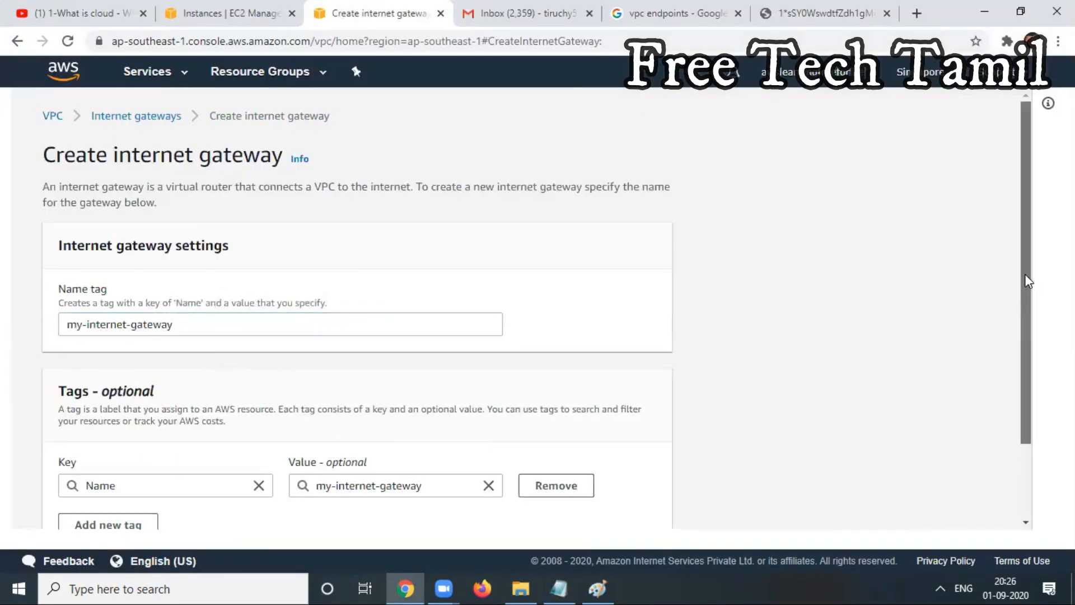
pyautogui.scroll(-2, 1030, 276)
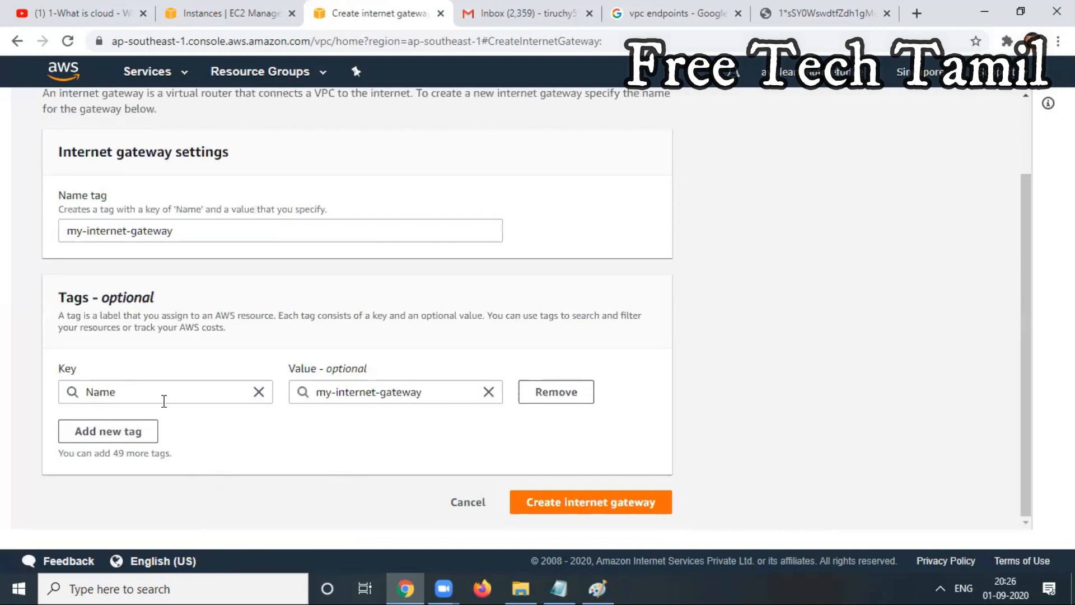
pyautogui.click(551, 501)
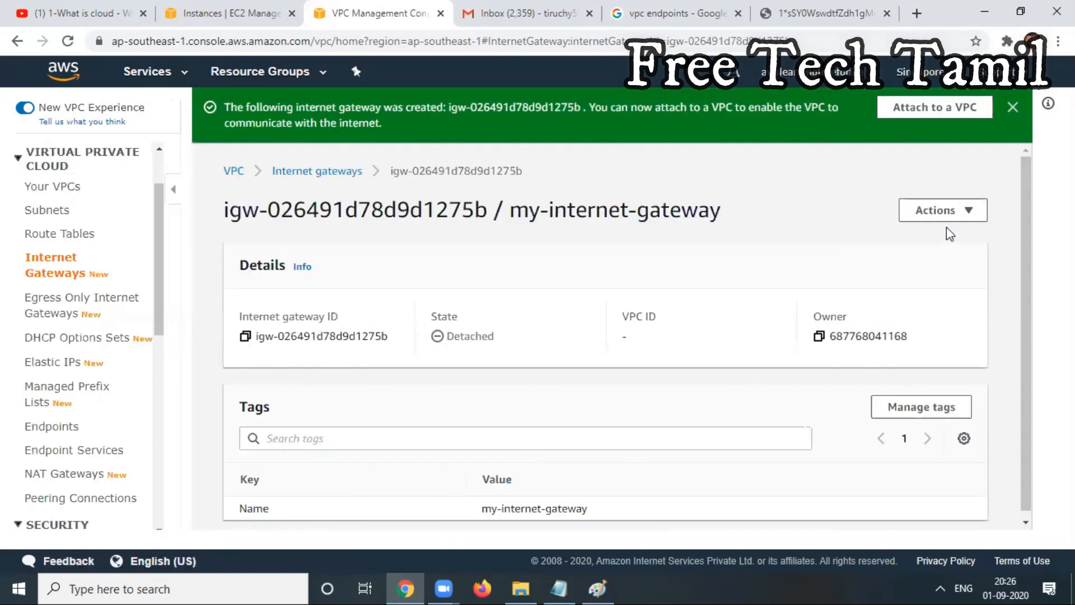
# Attach my-internet-gateway to my-custom-vpc, and bring up the VPC drawing in Paint.
pyautogui.click(598, 588)
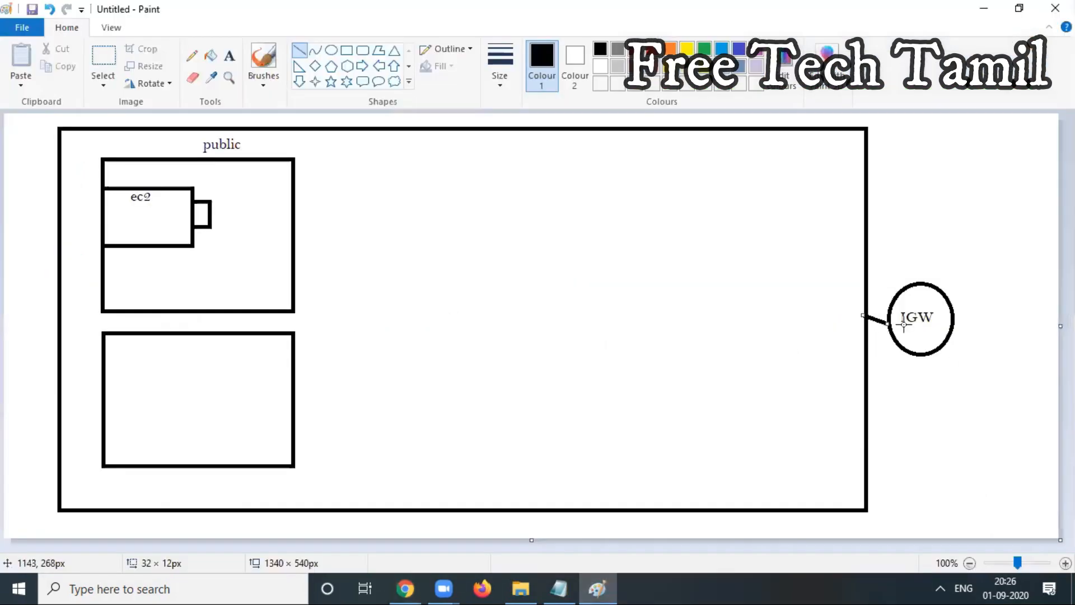
pyautogui.click(984, 9)
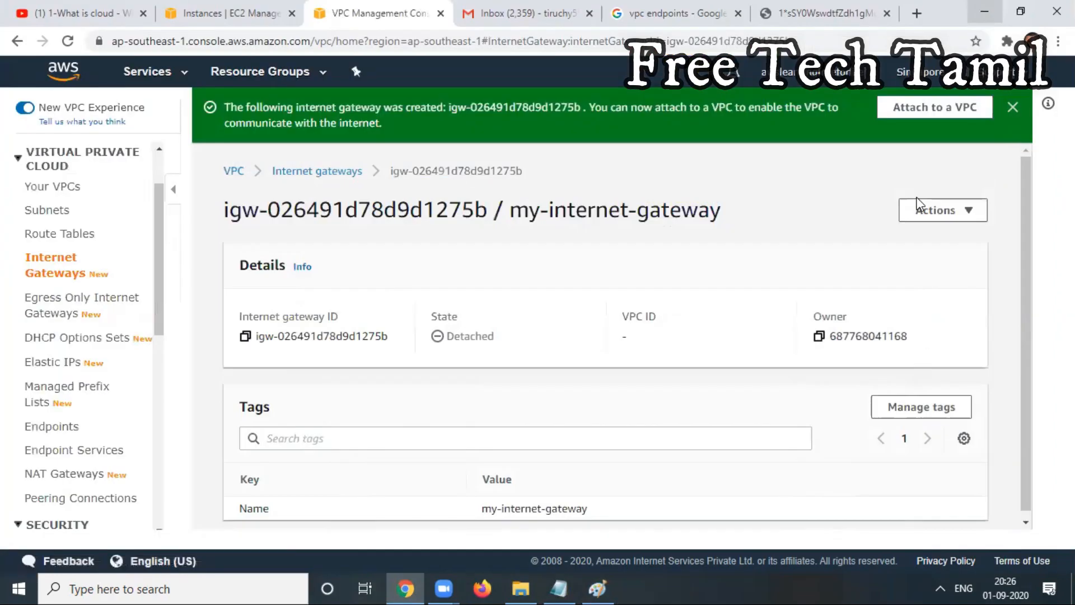
pyautogui.click(959, 216)
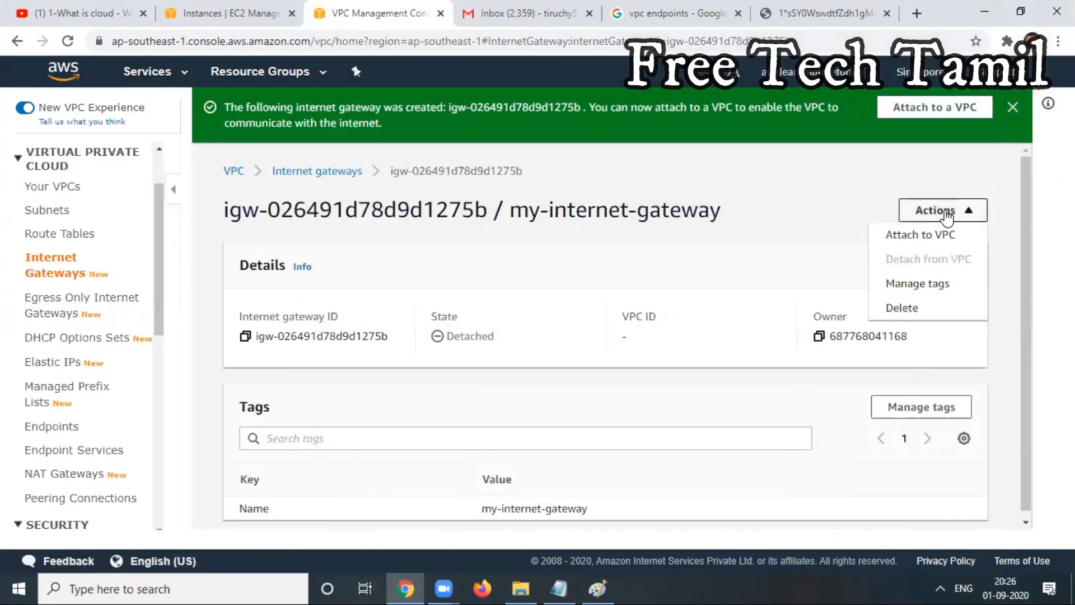
pyautogui.click(953, 244)
pyautogui.click(207, 308)
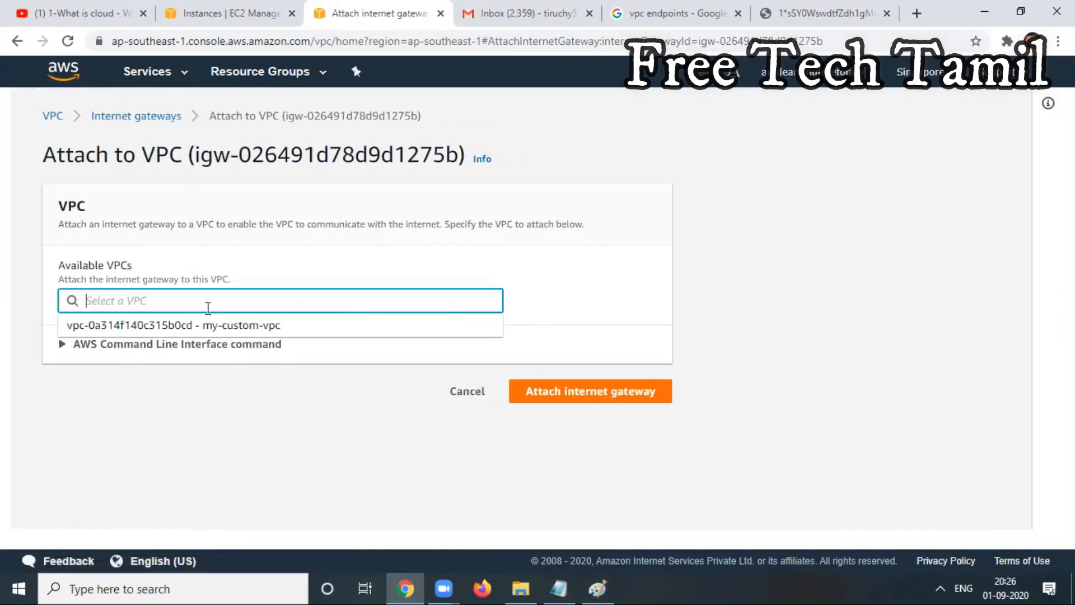
pyautogui.click(257, 326)
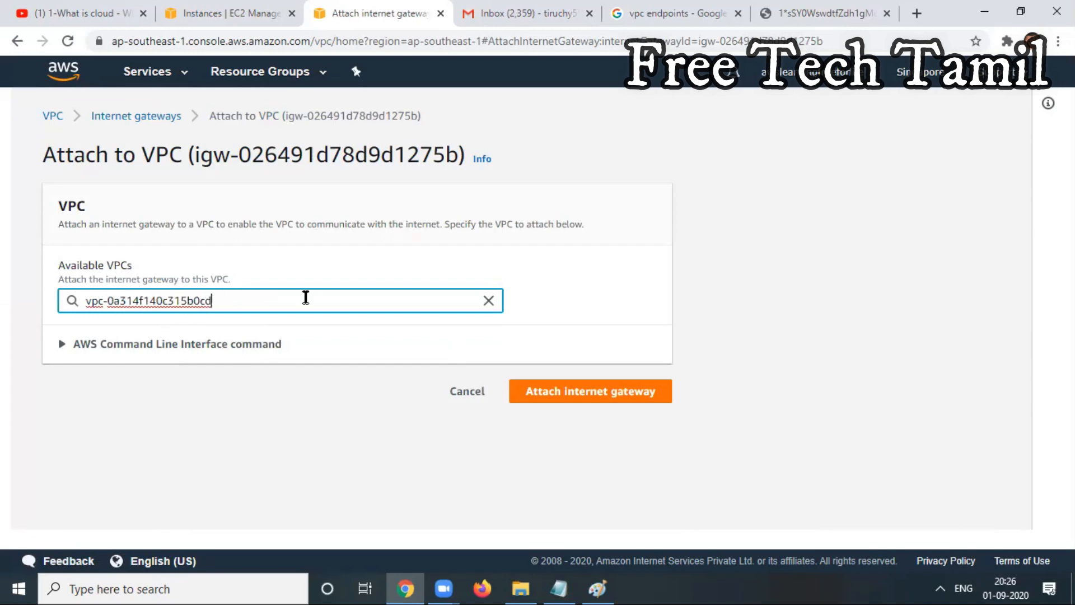
pyautogui.click(595, 391)
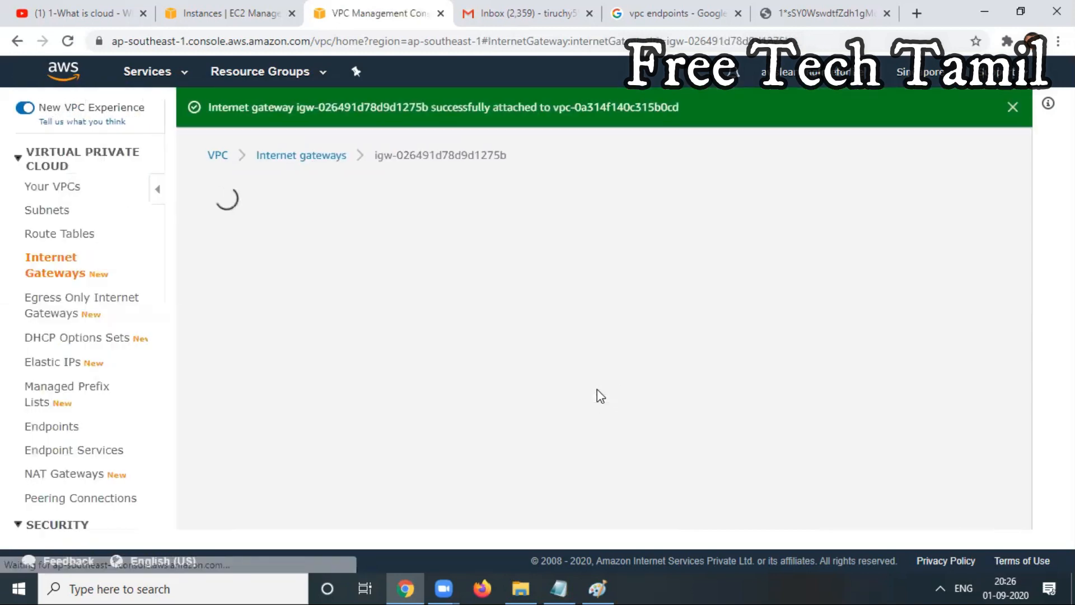
pyautogui.click(598, 588)
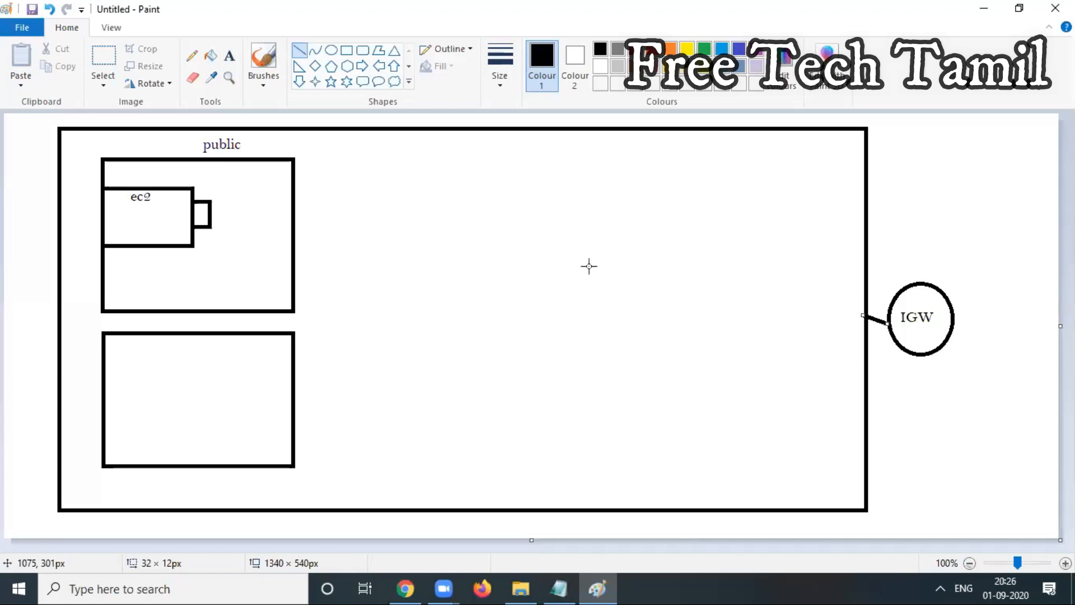
pyautogui.click(347, 49)
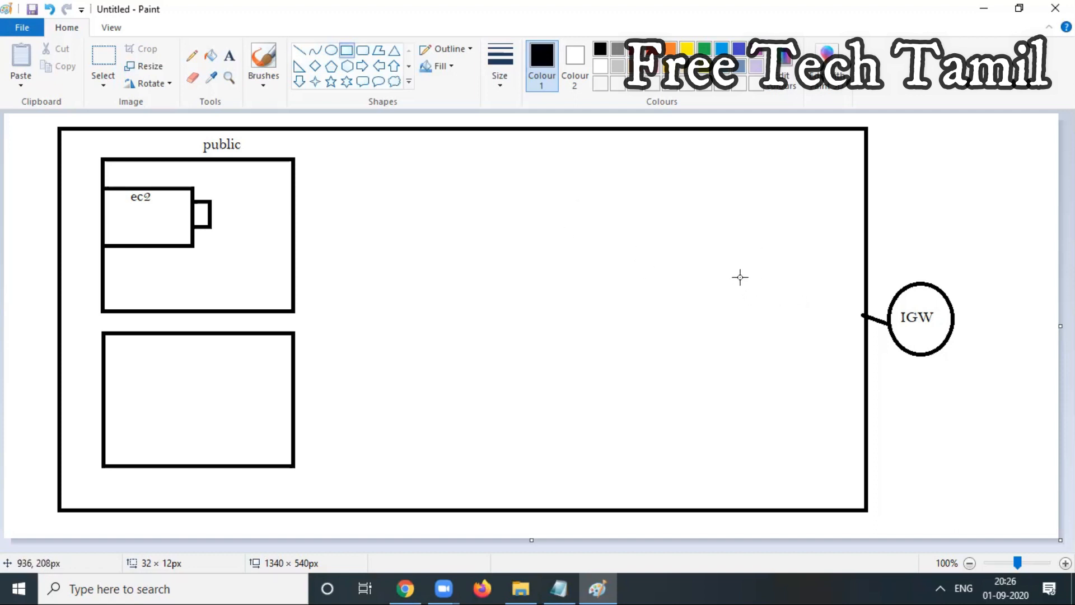
pyautogui.moveTo(734, 272); pyautogui.dragTo(783, 350)
pyautogui.click(331, 51)
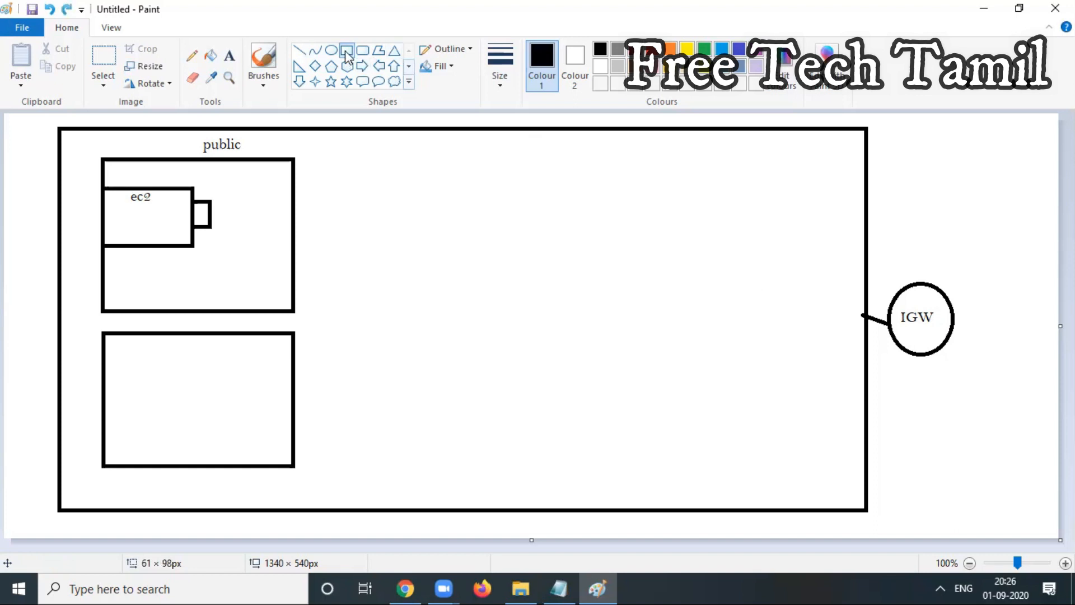
pyautogui.moveTo(751, 297); pyautogui.dragTo(801, 367)
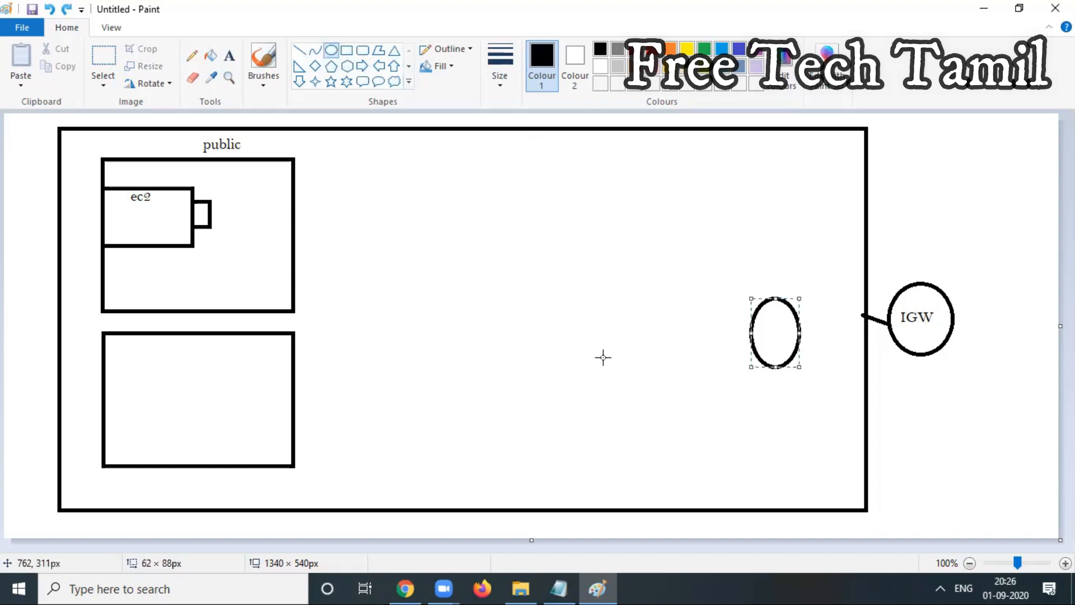
pyautogui.click(49, 9)
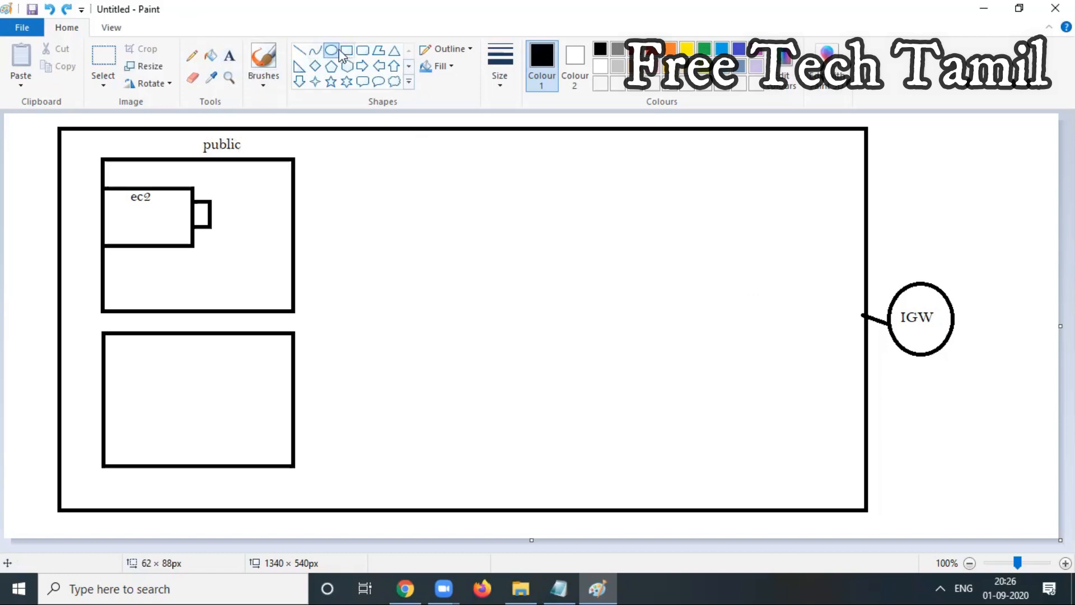
# Draw a rectangle about 101 × 88 px in the upper middle of the VPC box and label it Route Table.
pyautogui.click(347, 51)
pyautogui.moveTo(487, 184); pyautogui.dragTo(567, 255)
pyautogui.click(230, 56)
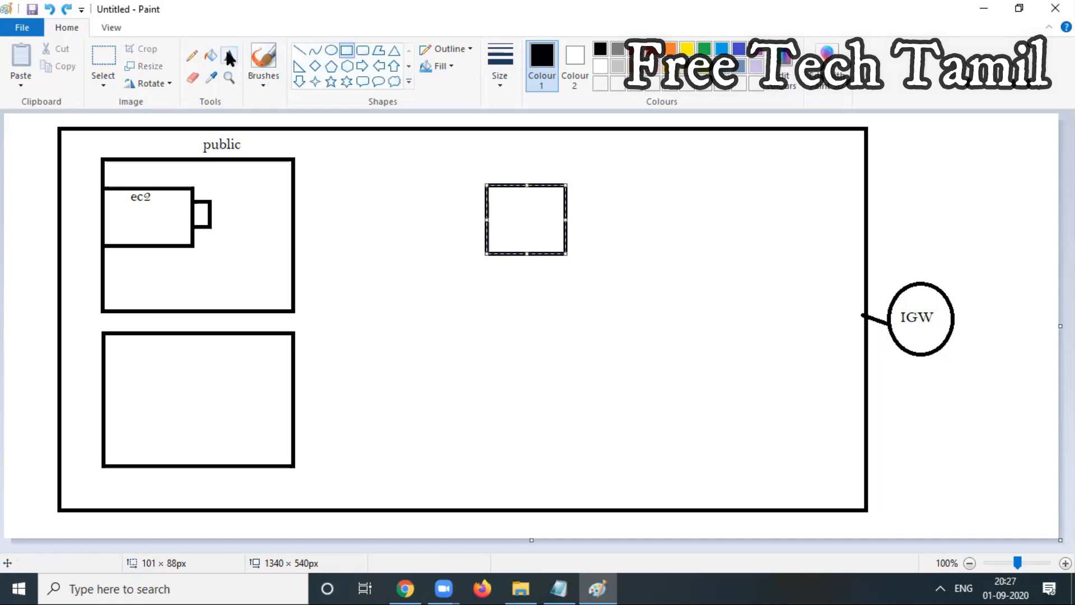
pyautogui.click(496, 208)
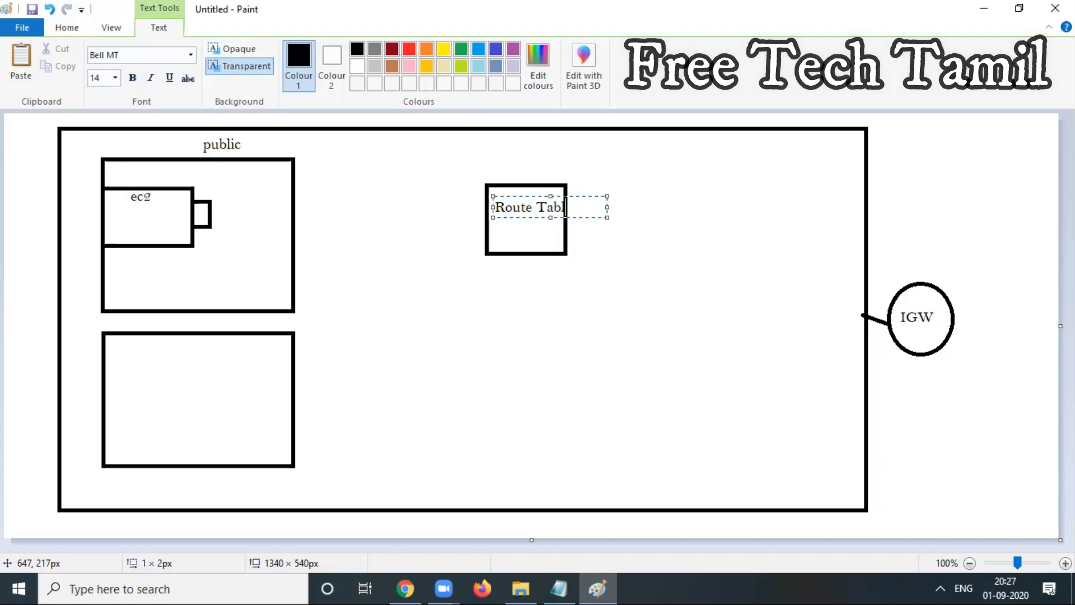
pyautogui.click(614, 288)
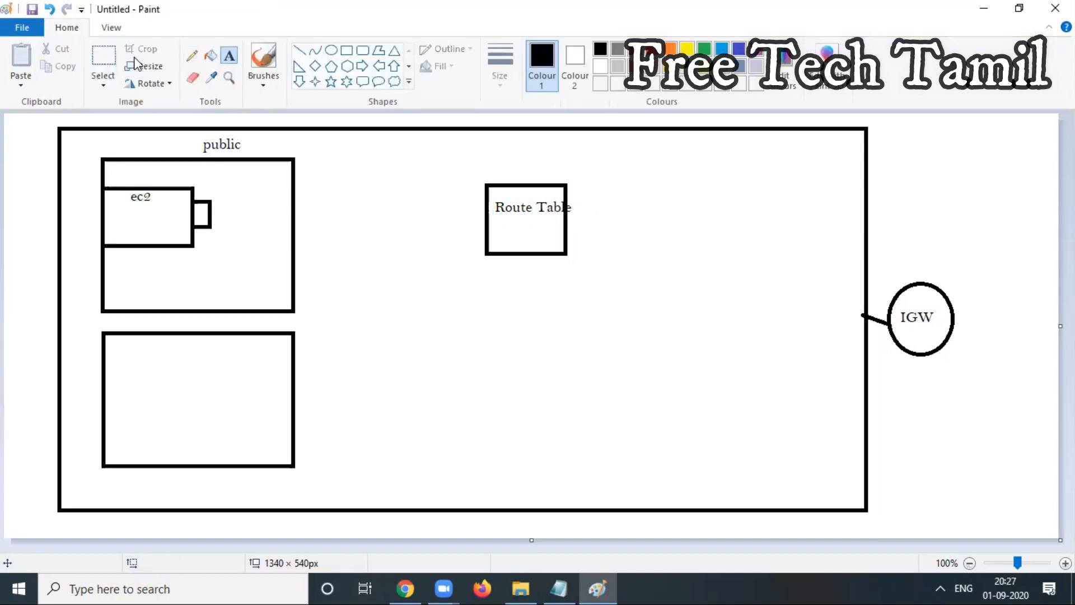
# Draw a line from the Route Table box toward the IGW, ending in a circle about 80 × 89 px labelled Router.
pyautogui.click(299, 51)
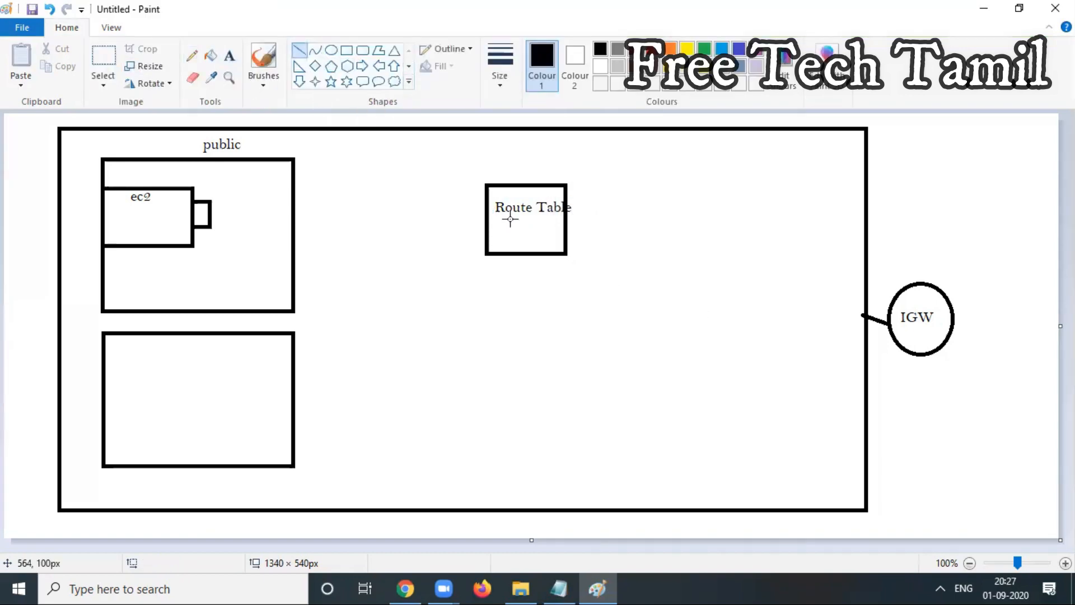
pyautogui.moveTo(564, 220)
pyautogui.mouseDown()
pyautogui.moveTo(721, 264)
pyautogui.moveTo(723, 314)
pyautogui.mouseUp()
pyautogui.click(331, 50)
pyautogui.moveTo(733, 295); pyautogui.dragTo(758, 342)
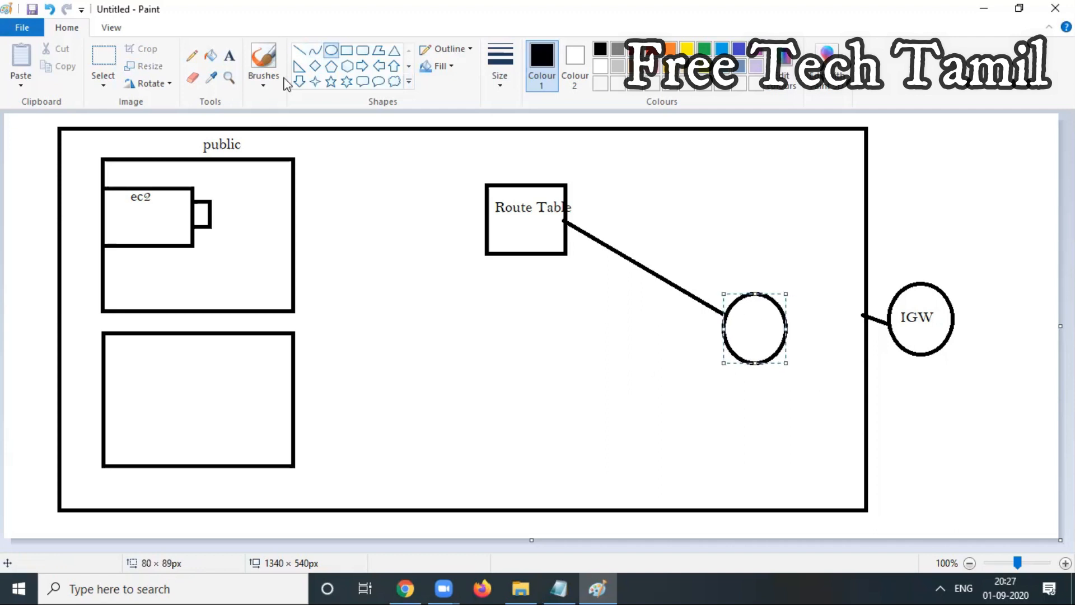
pyautogui.click(229, 55)
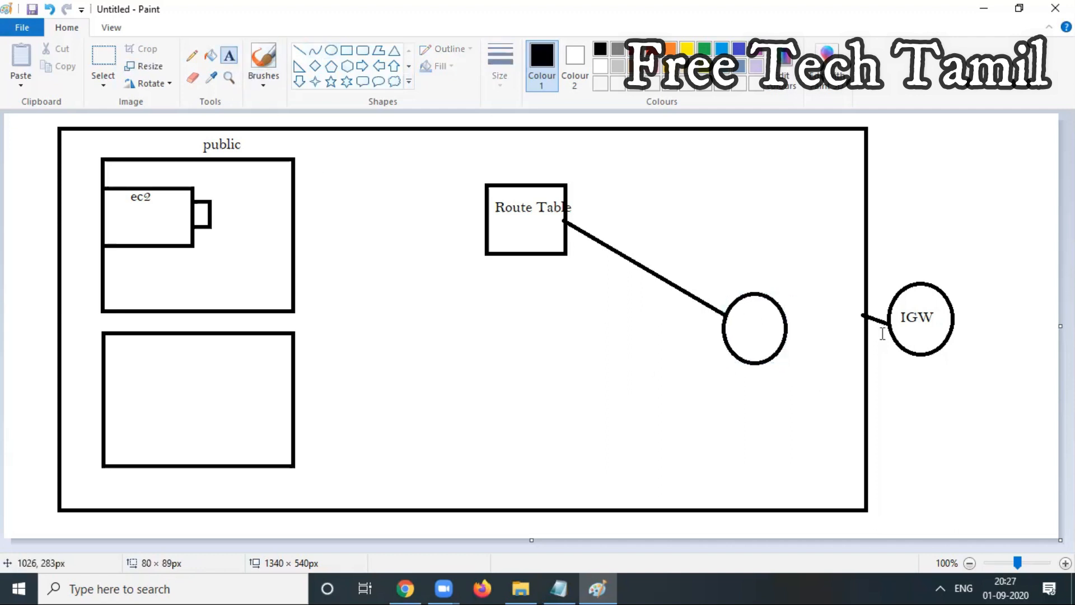
pyautogui.click(732, 323)
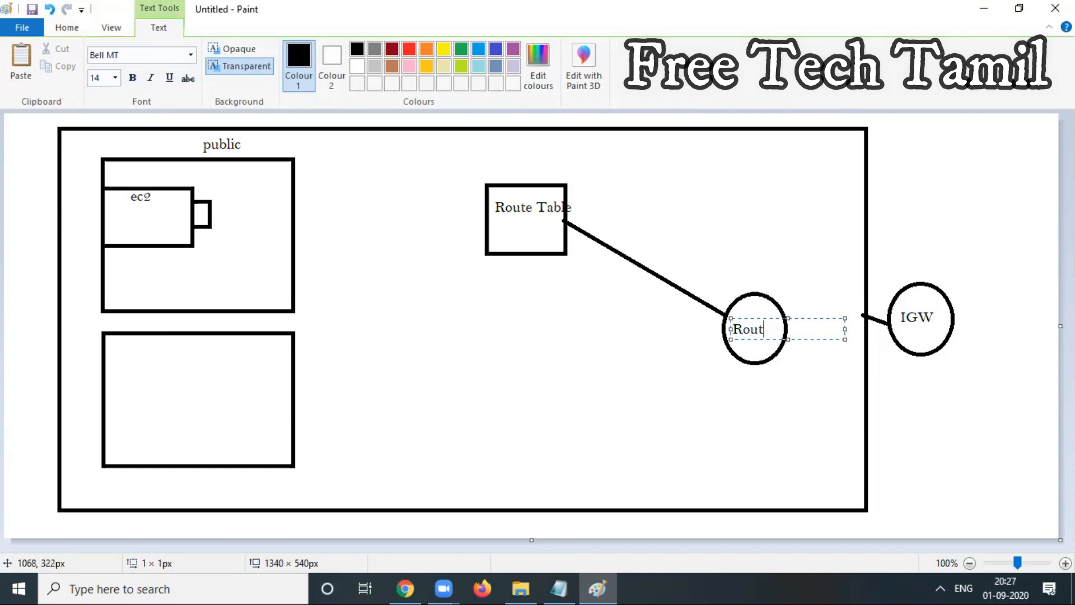
pyautogui.click(714, 277)
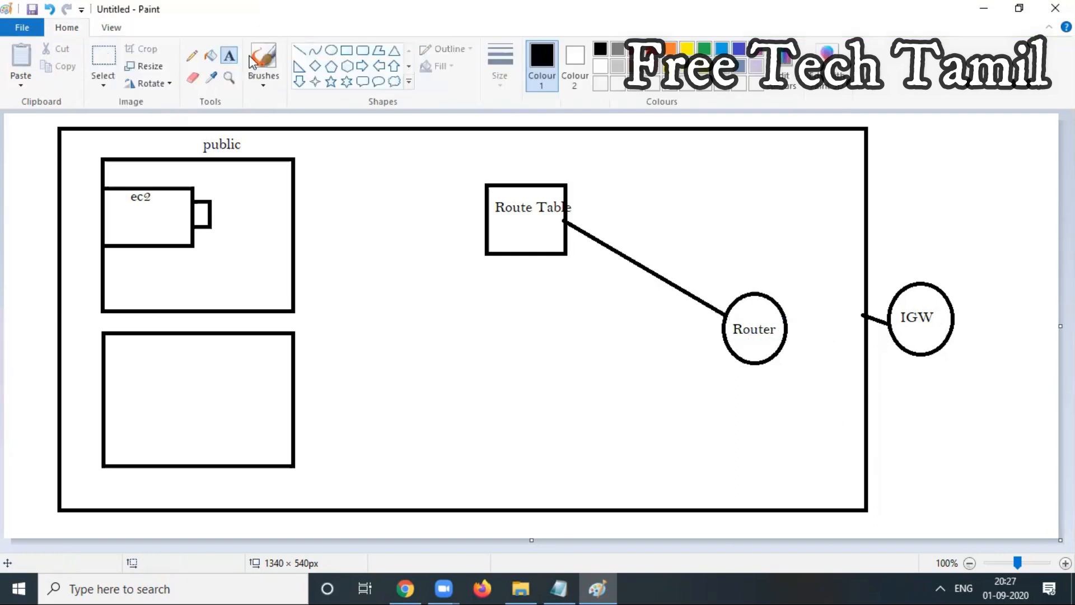
# Connect the Router circle to the IGW line and the Route Table box to the public subnet, and return to the AWS console.
pyautogui.click(297, 52)
pyautogui.moveTo(858, 312); pyautogui.dragTo(790, 330)
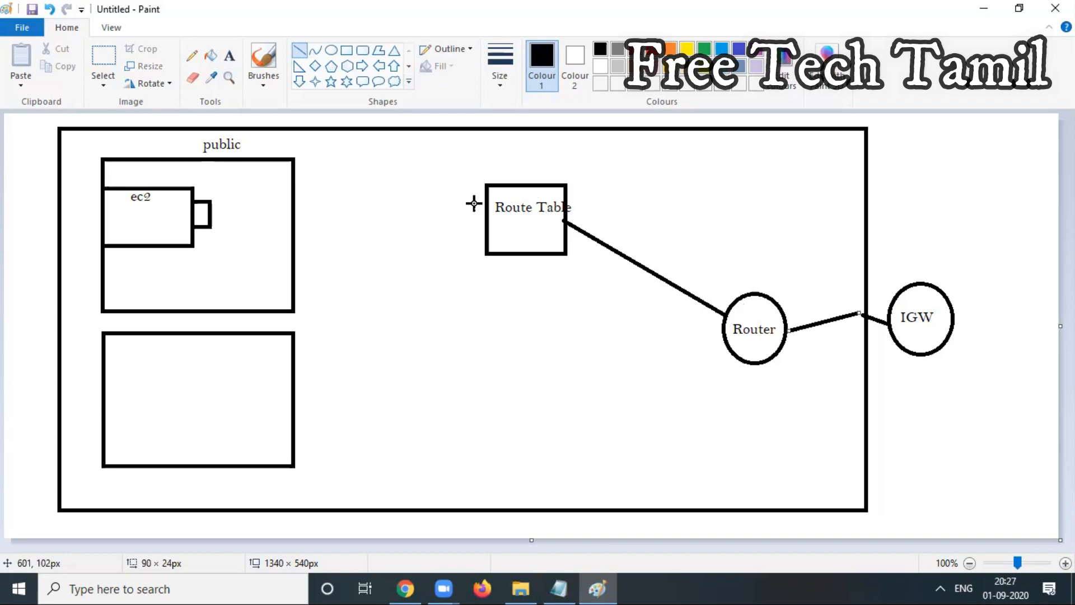
pyautogui.moveTo(483, 209); pyautogui.dragTo(292, 223)
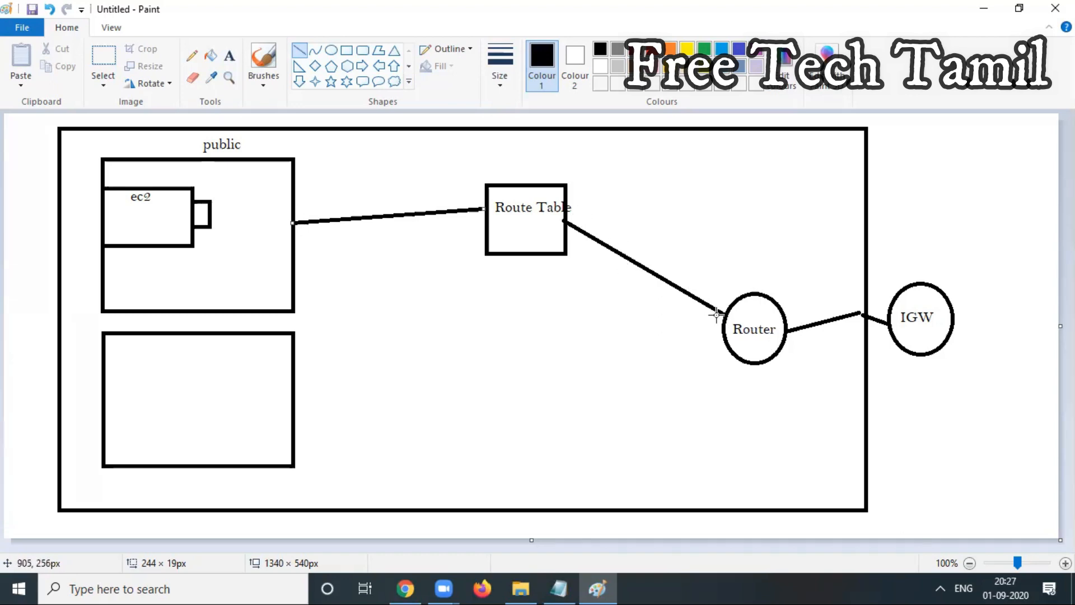
pyautogui.click(997, 7)
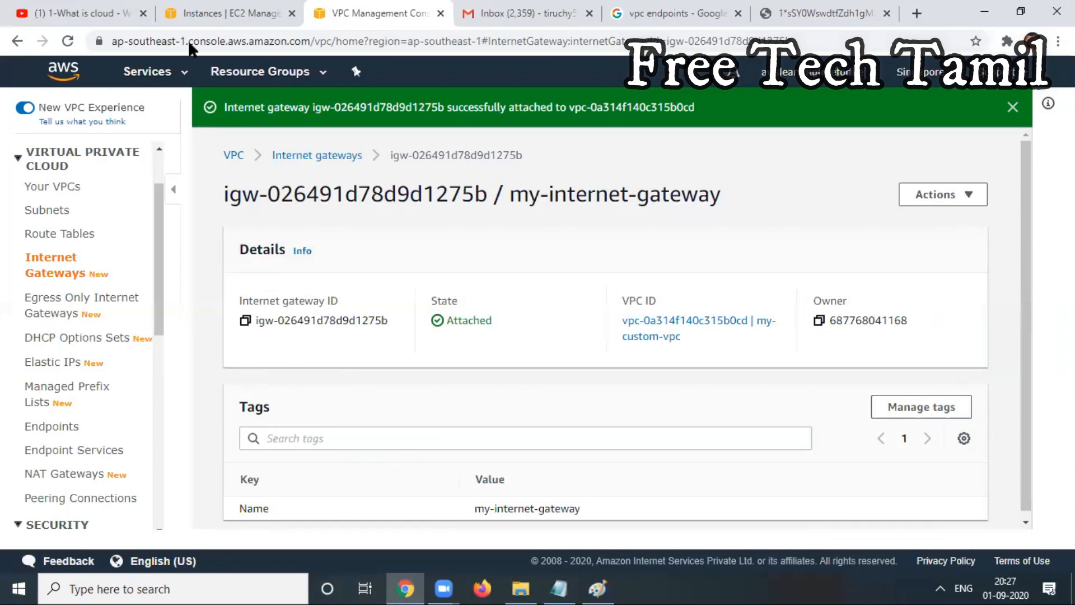
# Try to connect to the customvpc-server instance with EC2 Instance Connect, and close the session window.
pyautogui.click(245, 14)
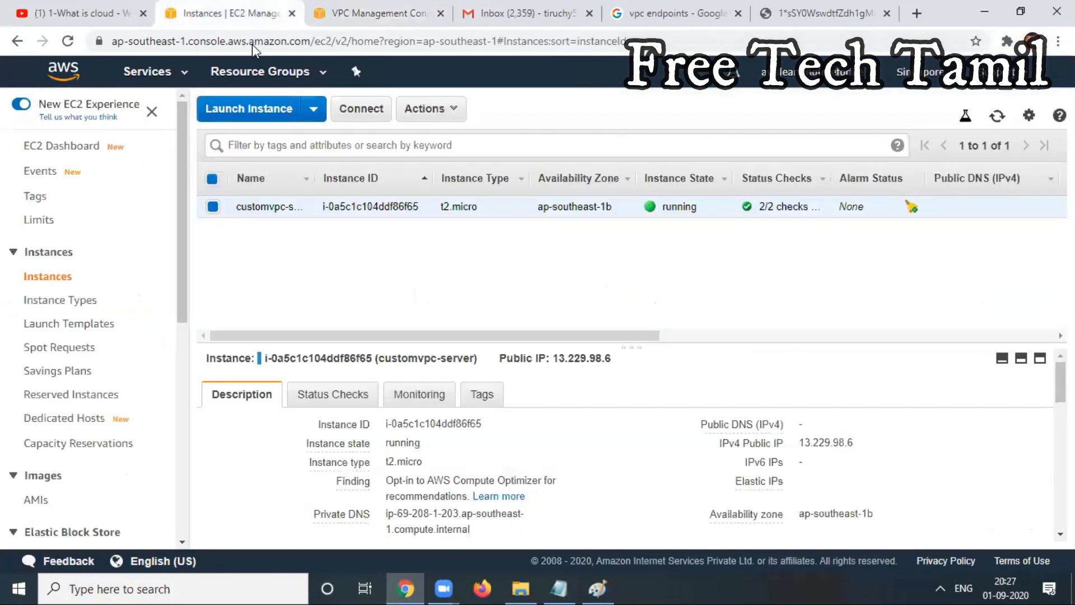
pyautogui.click(362, 109)
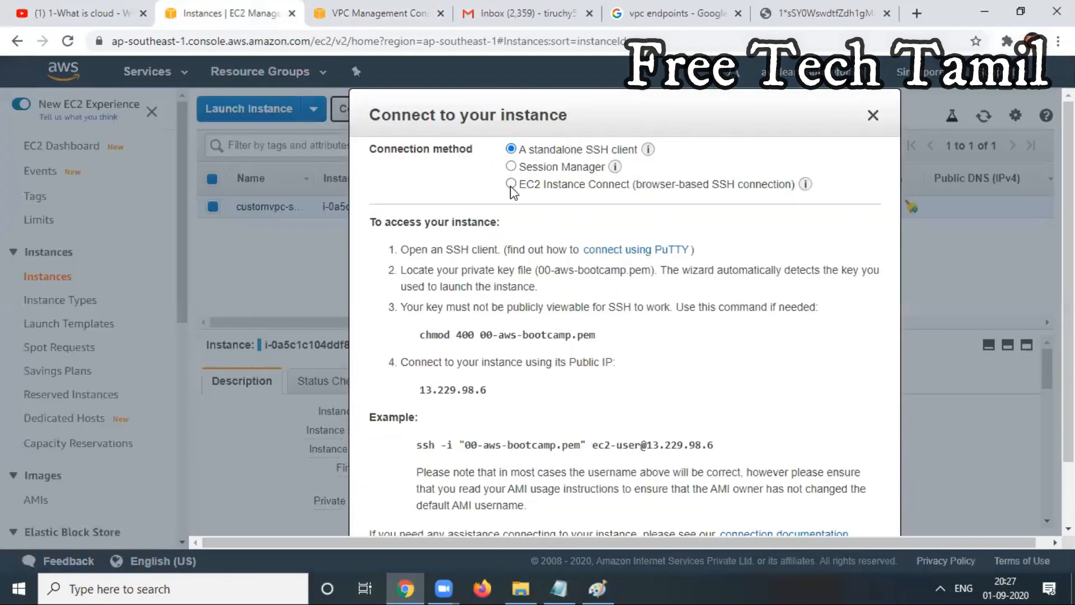
pyautogui.click(511, 183)
pyautogui.click(843, 367)
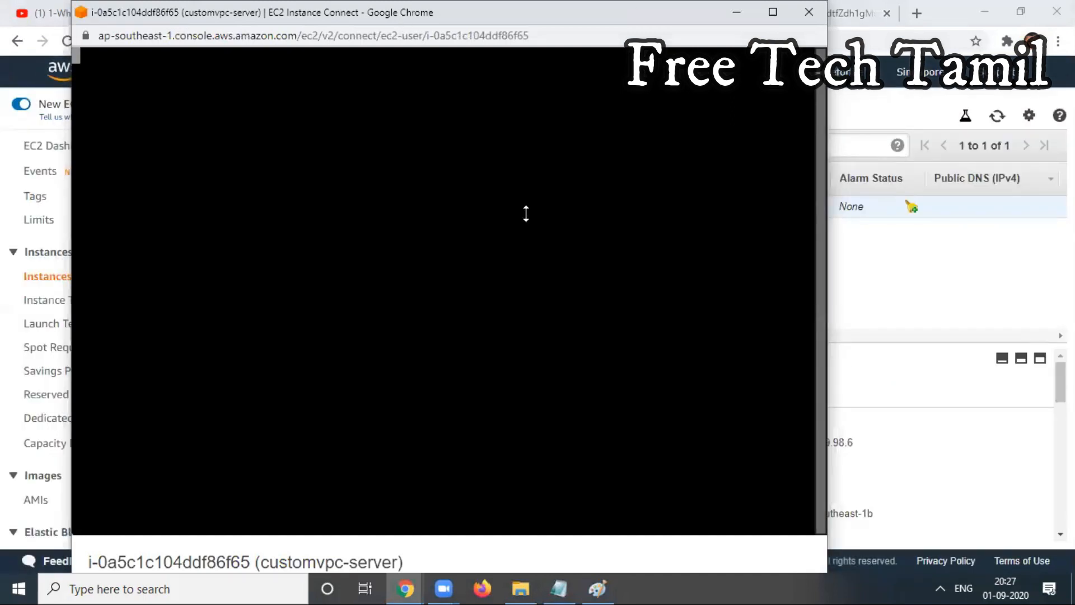
pyautogui.click(809, 11)
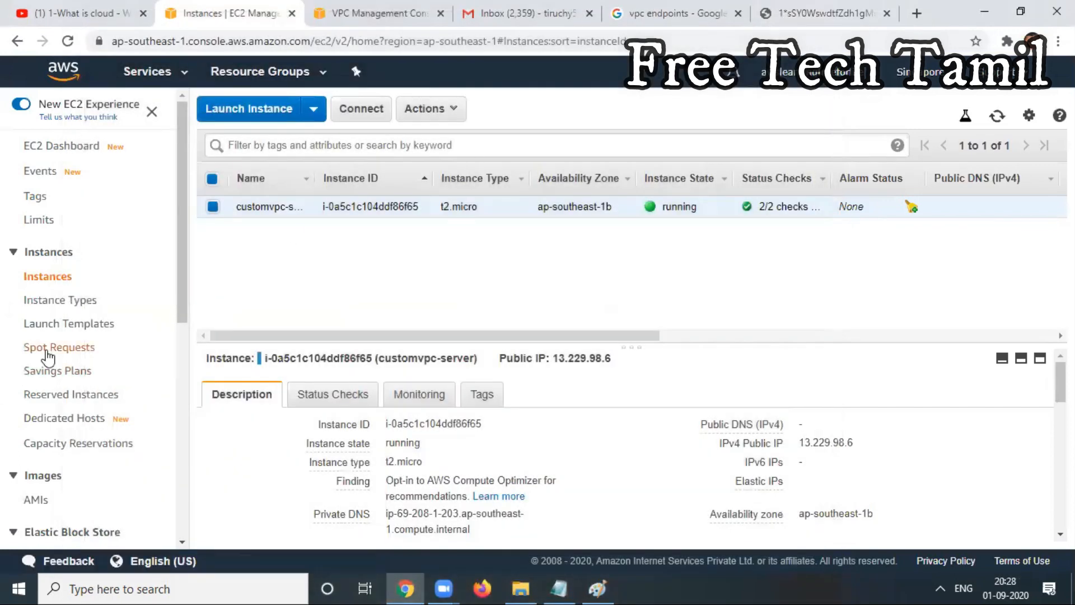
# Switch to the Notepad notes, copy the name Public-Route-Table, and return to the AWS console.
pyautogui.click(559, 588)
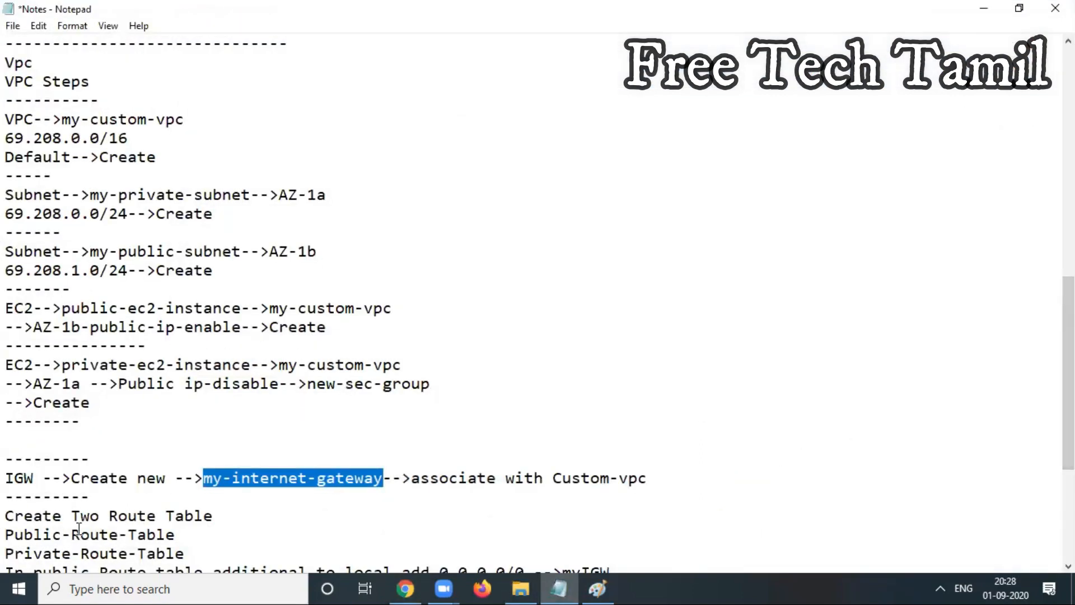
pyautogui.moveTo(1069, 414); pyautogui.dragTo(1069, 476)
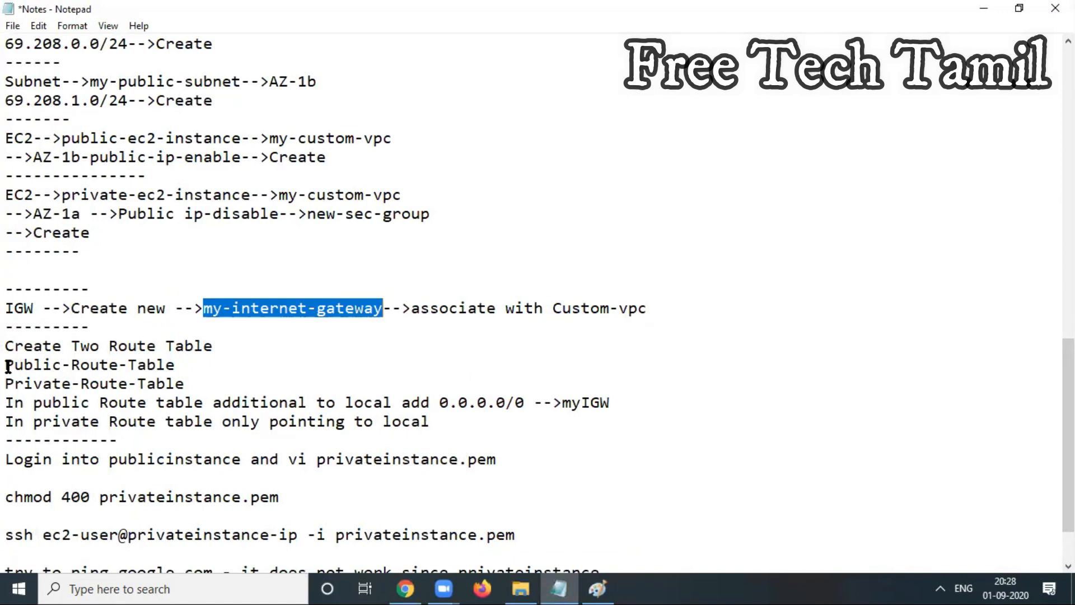
pyautogui.moveTo(7, 363); pyautogui.dragTo(188, 370)
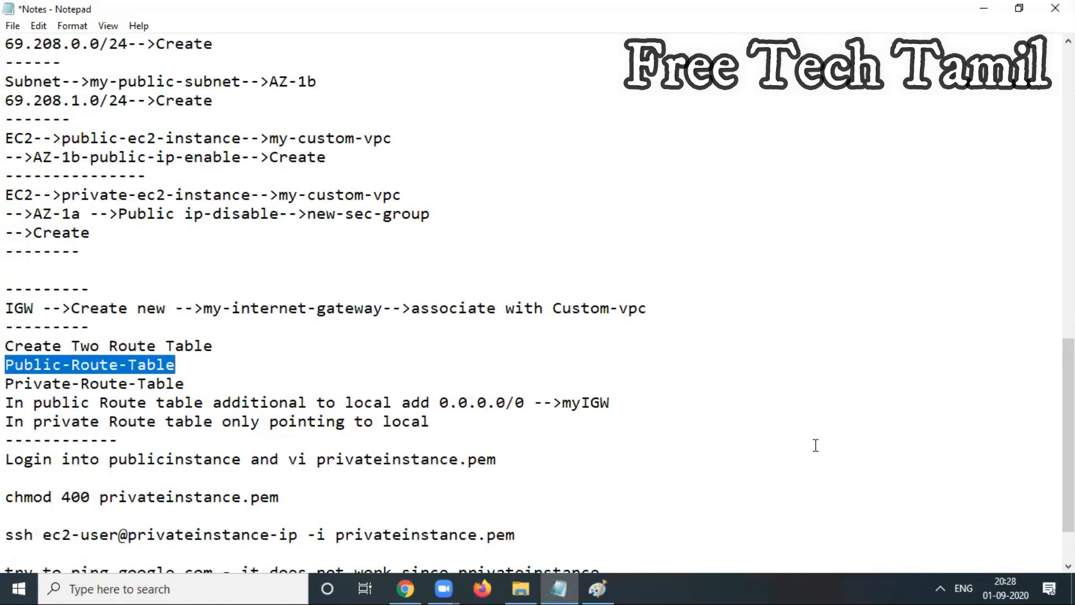
pyautogui.click(984, 8)
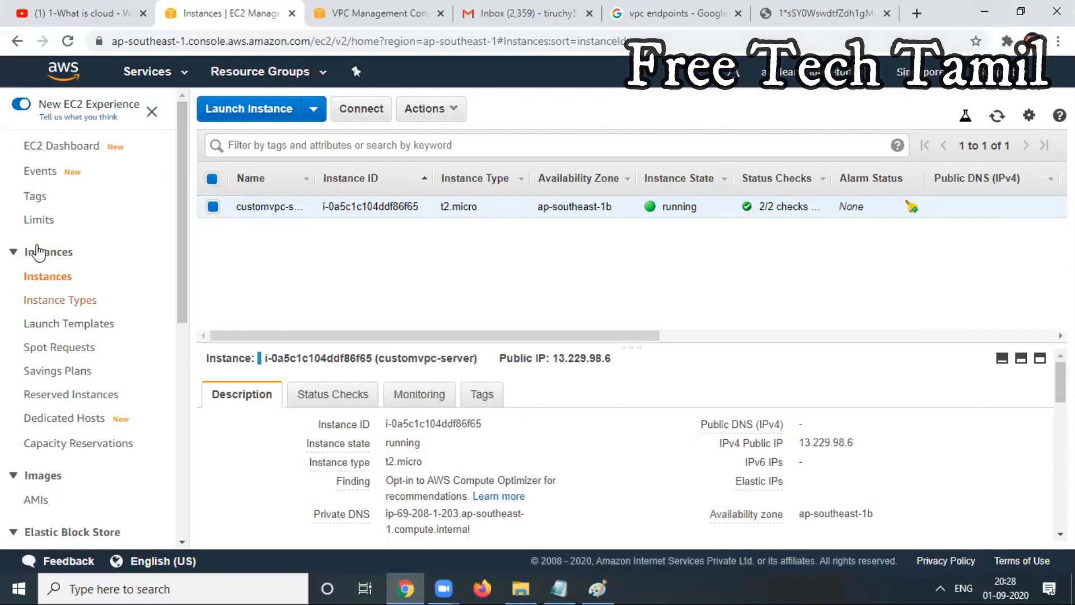
# Start a new route table in the VPC console, naming it Public-Route-Table and assigning it to my-custom-vpc.
pyautogui.click(331, 15)
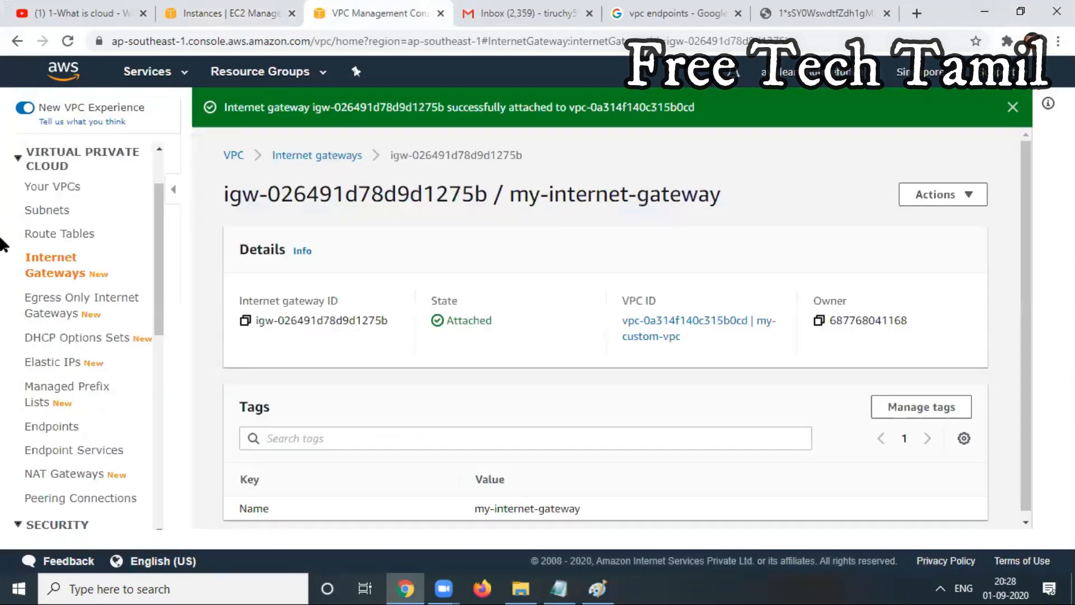
pyautogui.click(66, 235)
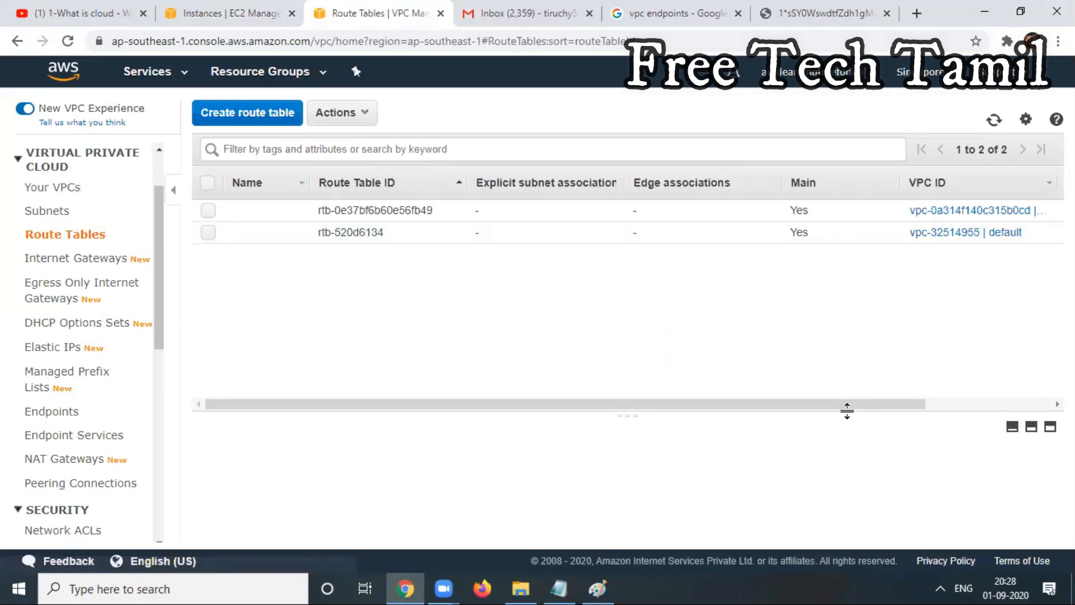
pyautogui.moveTo(888, 403); pyautogui.dragTo(988, 404)
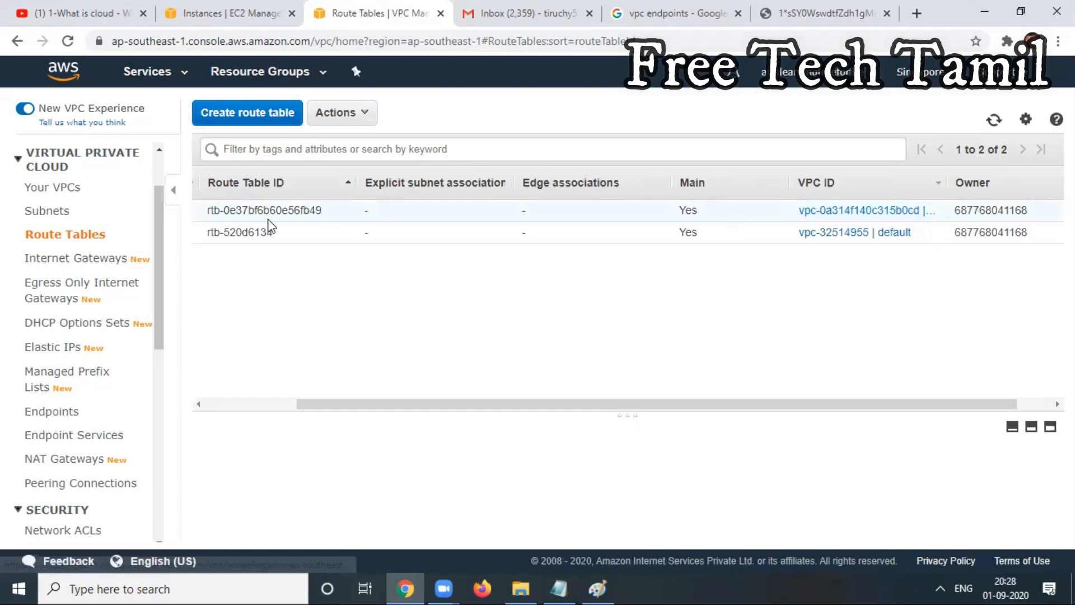
pyautogui.moveTo(395, 412); pyautogui.dragTo(132, 413)
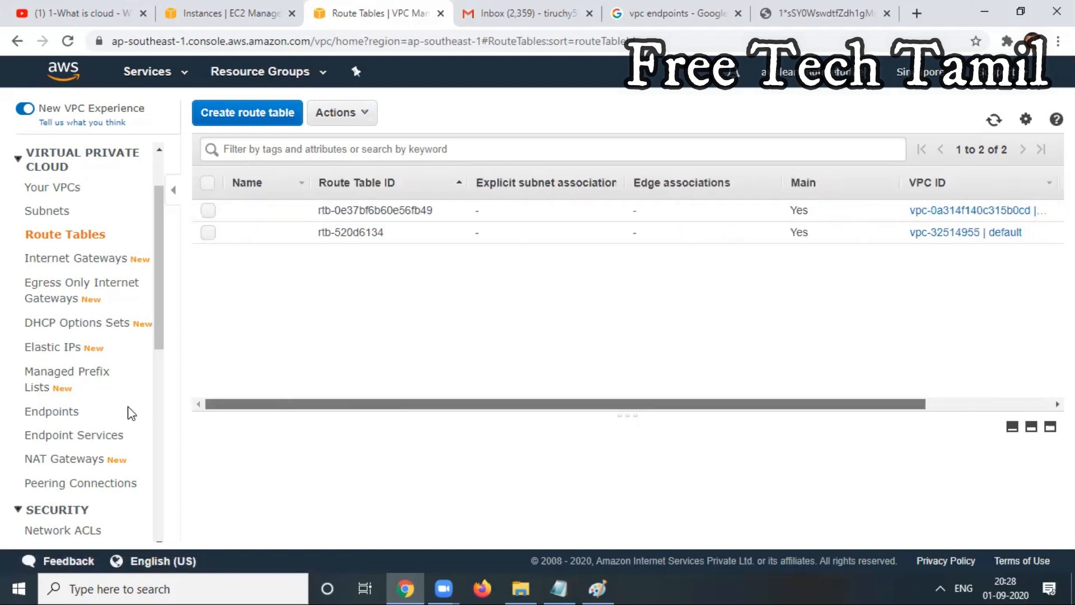
pyautogui.click(234, 114)
pyautogui.click(312, 227)
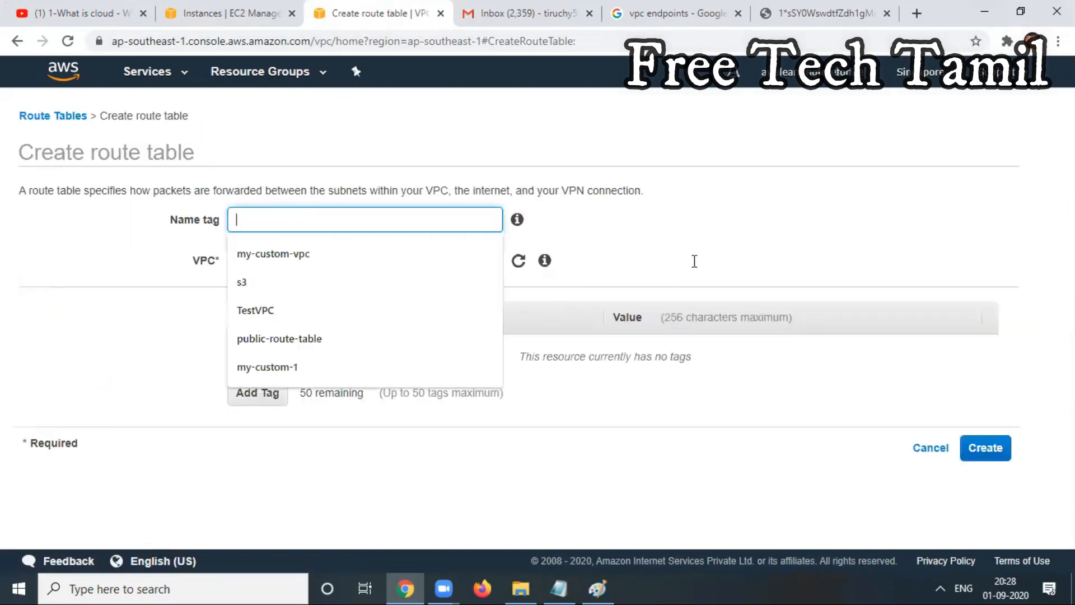
pyautogui.write('Public-Route-Table')
pyautogui.click(919, 246)
pyautogui.click(394, 261)
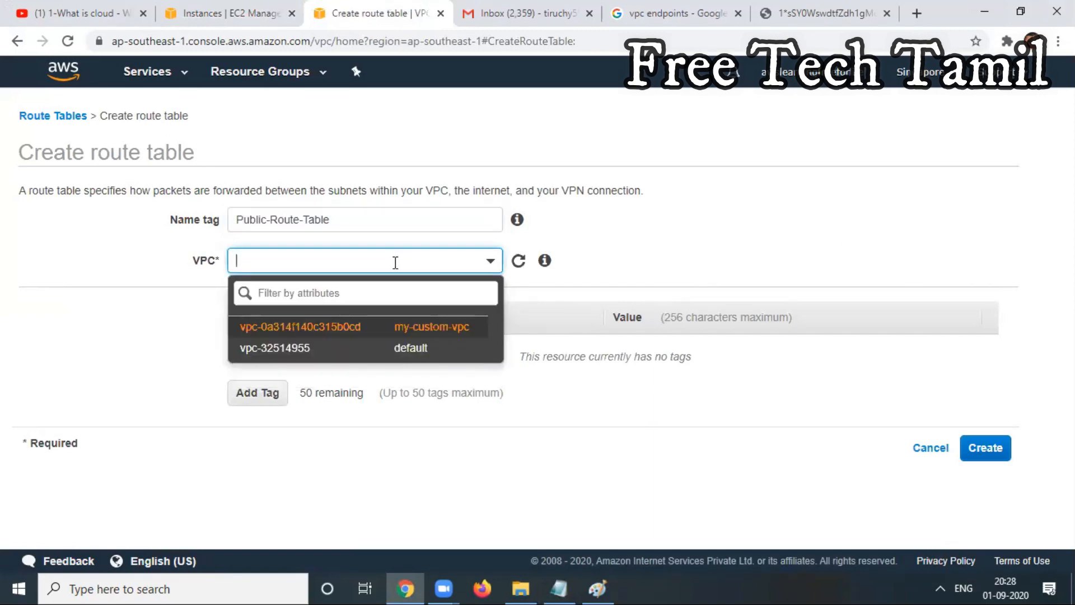
pyautogui.click(436, 325)
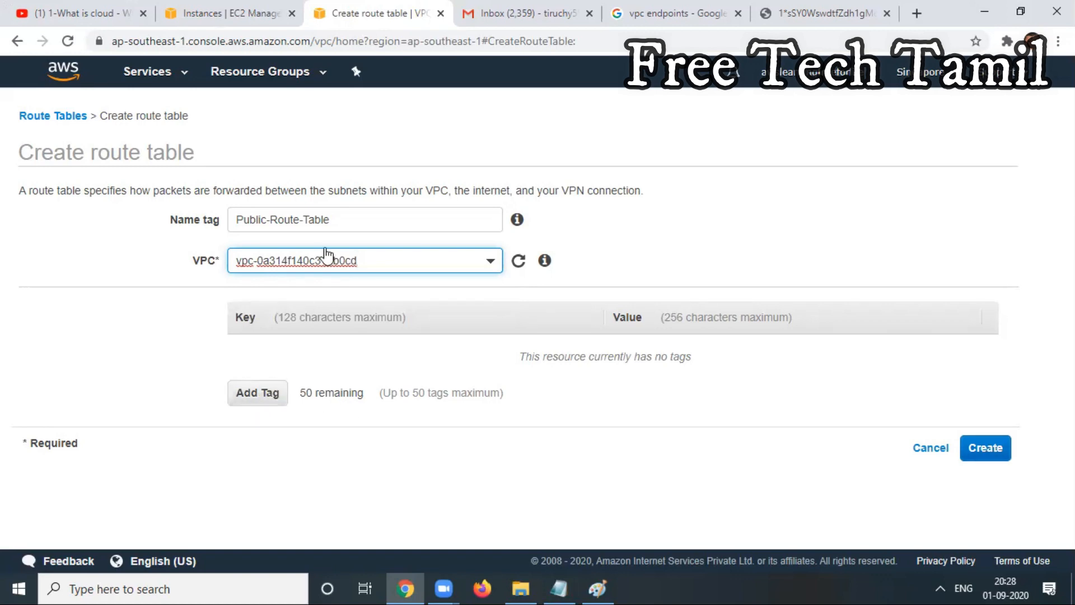
# Add a tag with key Name and value Public-Route-Table, and create the route table.
pyautogui.tripleClick(344, 222)
pyautogui.hotkey('ctrl', 'c')
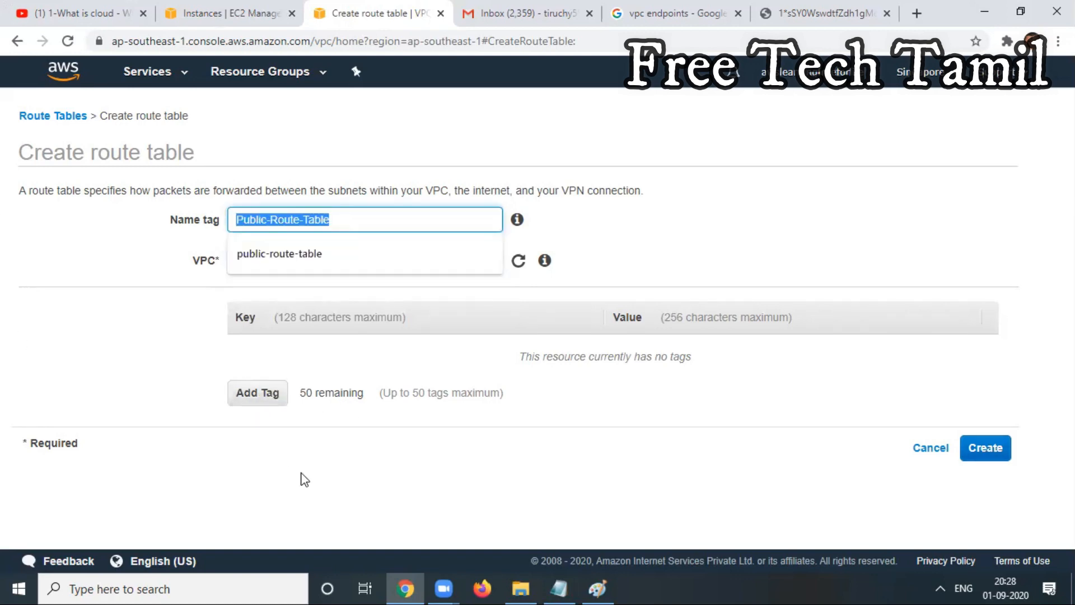
pyautogui.click(246, 392)
pyautogui.click(634, 348)
pyautogui.hotkey('ctrl', 'v')
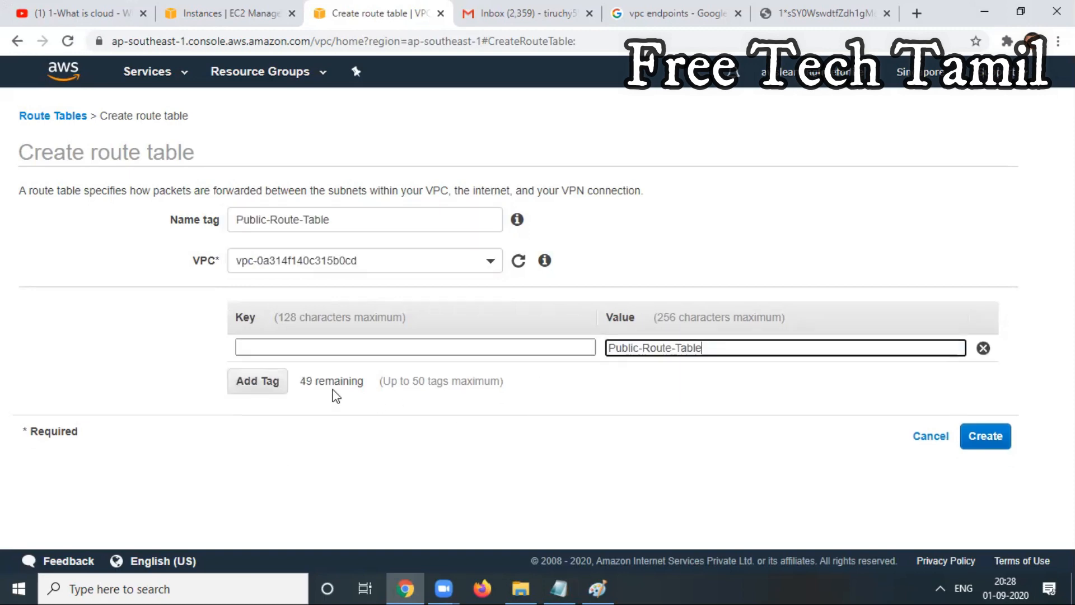
pyautogui.click(315, 340)
pyautogui.write('Name')
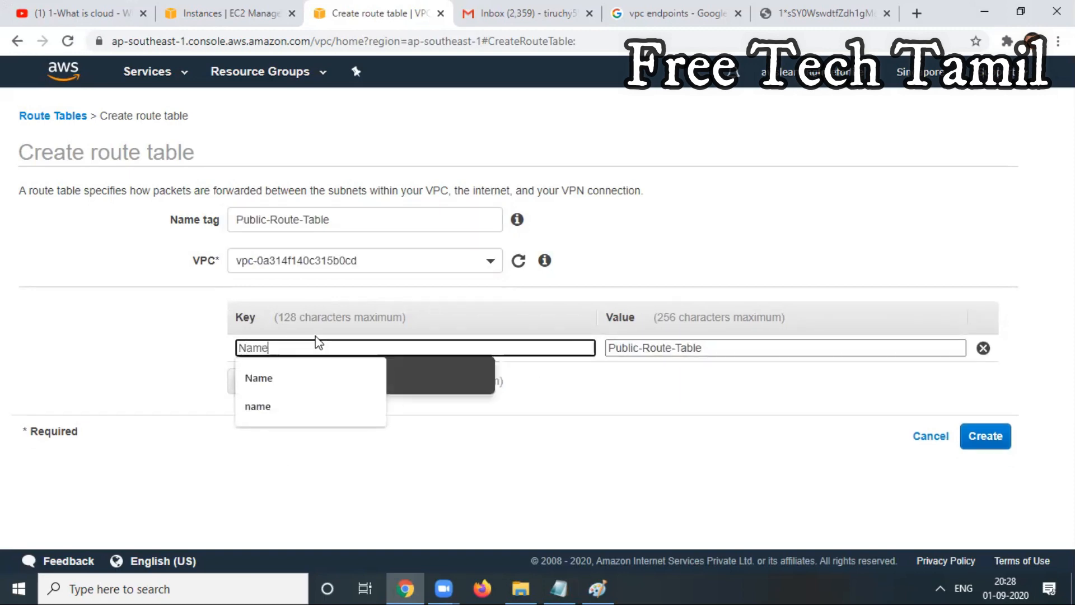
pyautogui.press('Tab')
pyautogui.click(977, 428)
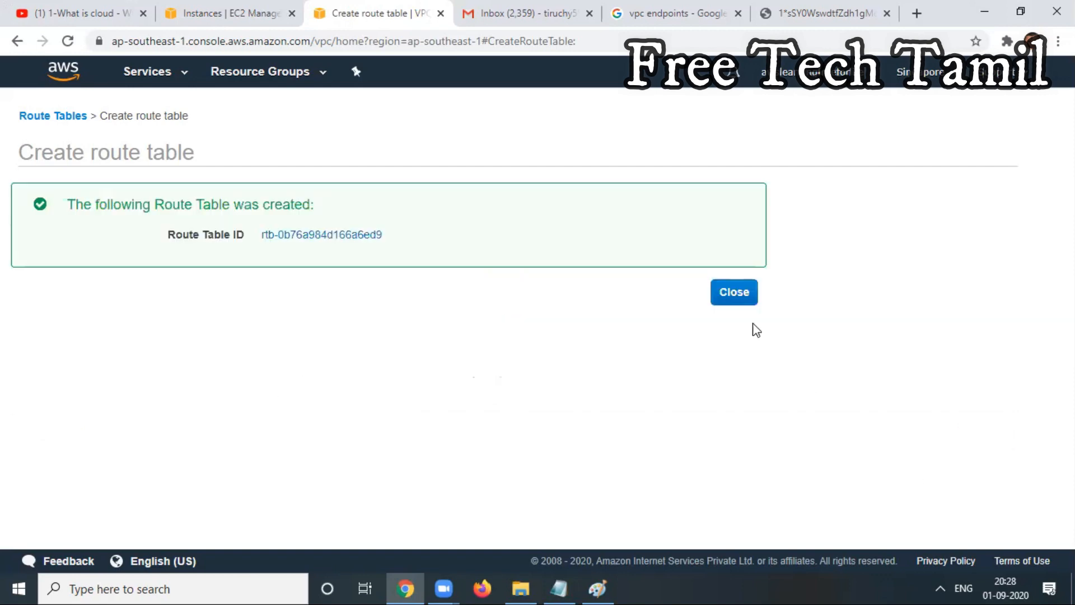
pyautogui.click(738, 298)
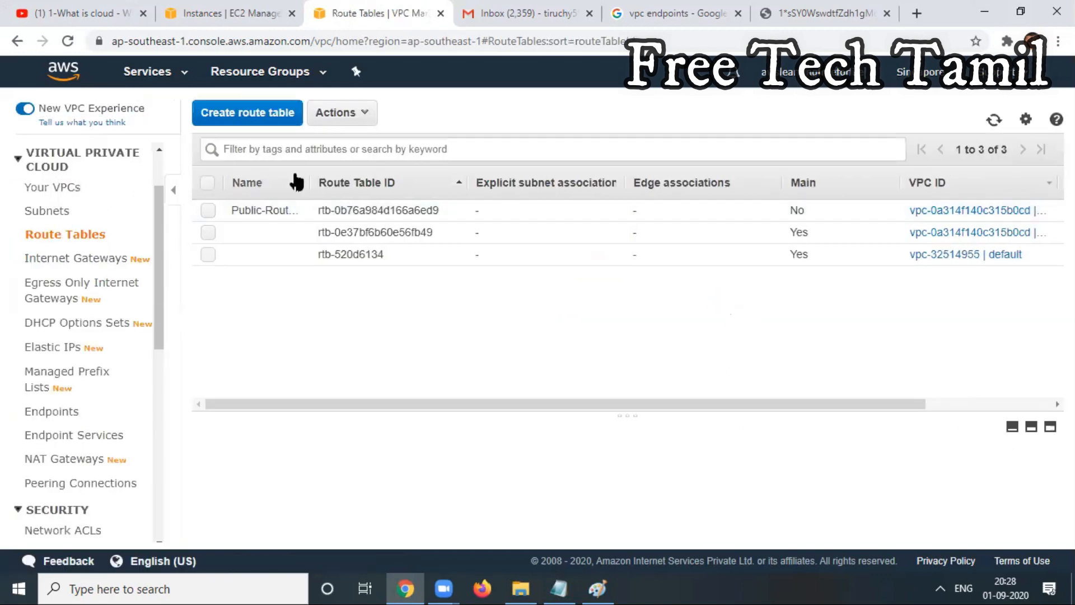
# Start a second route table in my-custom-vpc, named Private-Route-Table as copied from the Notepad notes.
pyautogui.click(250, 113)
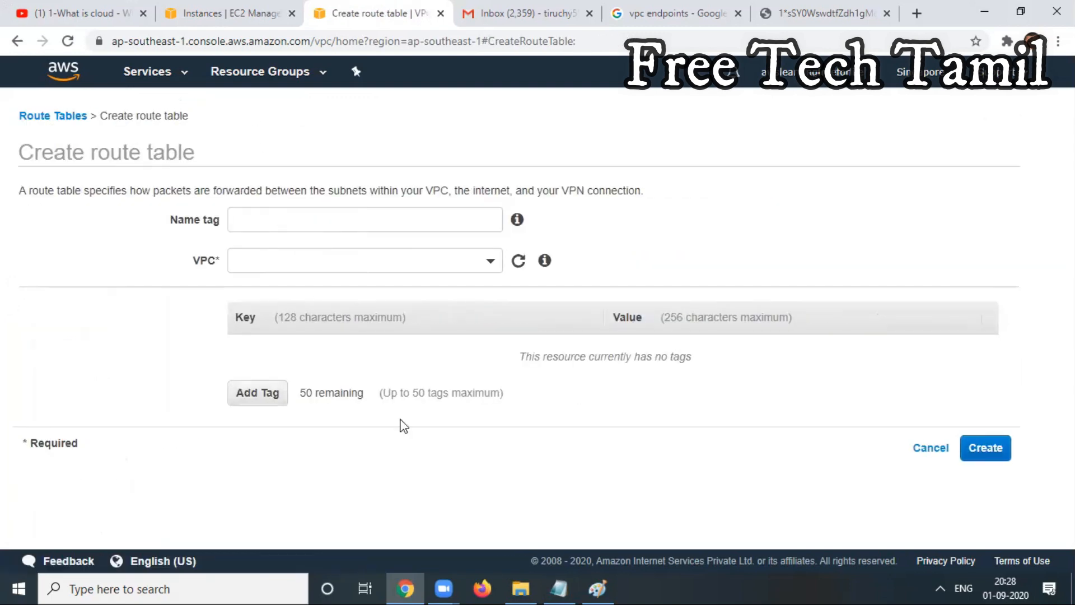
pyautogui.click(559, 589)
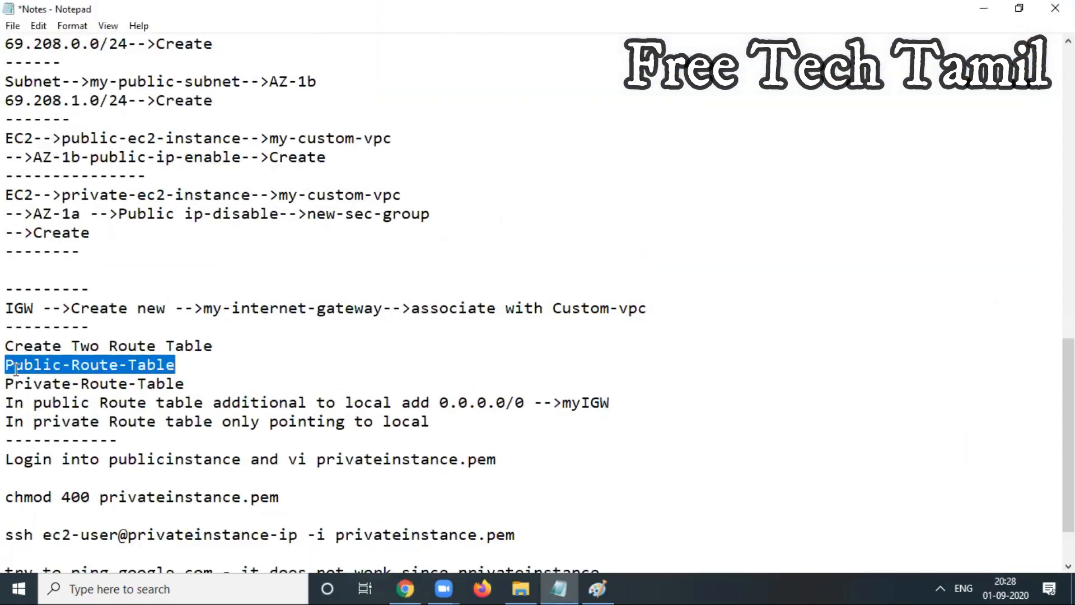
pyautogui.moveTo(7, 381); pyautogui.dragTo(186, 382)
pyautogui.hotkey('ctrl', 'c')
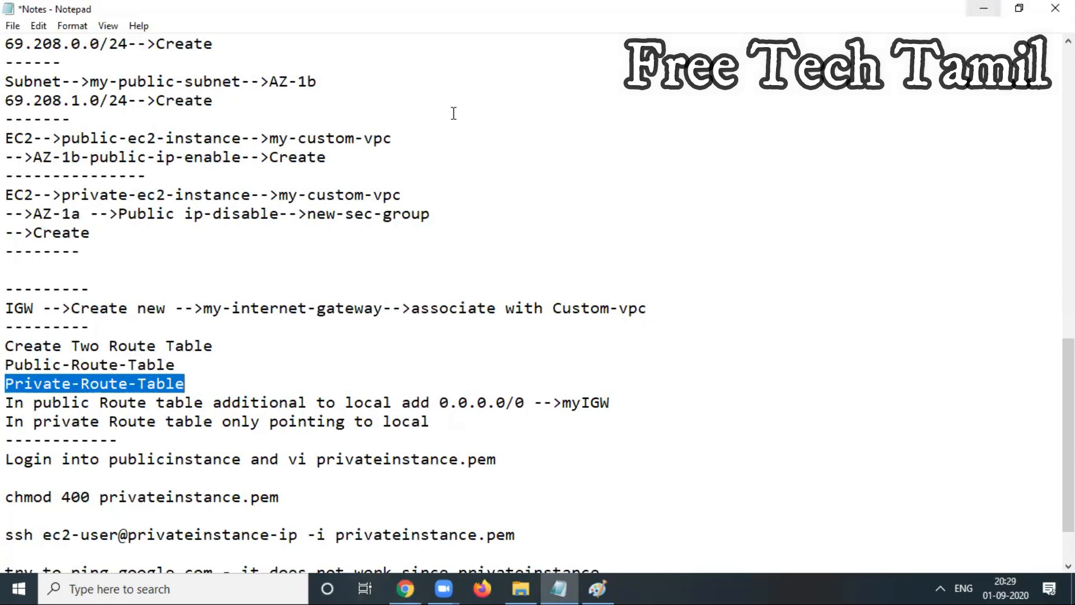
pyautogui.click(984, 8)
pyautogui.click(261, 225)
pyautogui.hotkey('ctrl', 'v')
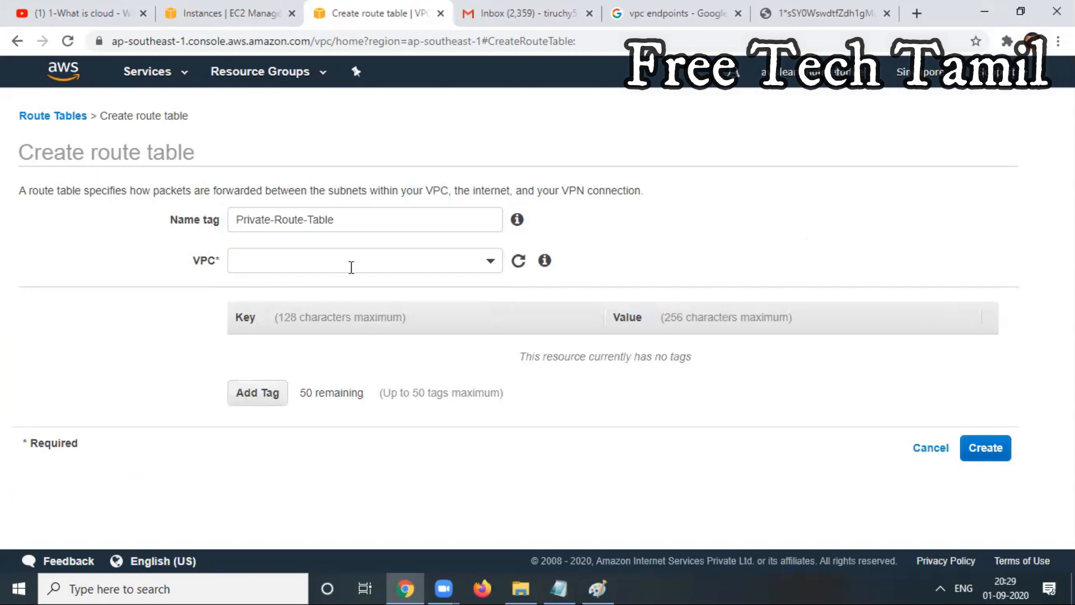
pyautogui.click(351, 267)
pyautogui.click(415, 328)
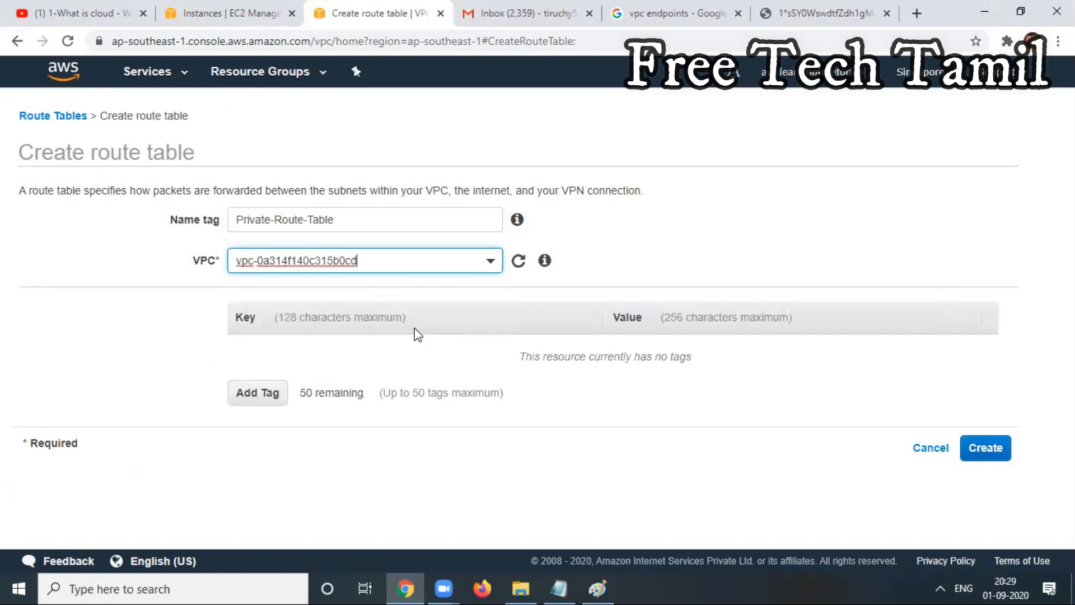
# Add a tag with key Name and value Private-Route-Table, and create the route table.
pyautogui.click(261, 398)
pyautogui.click(620, 348)
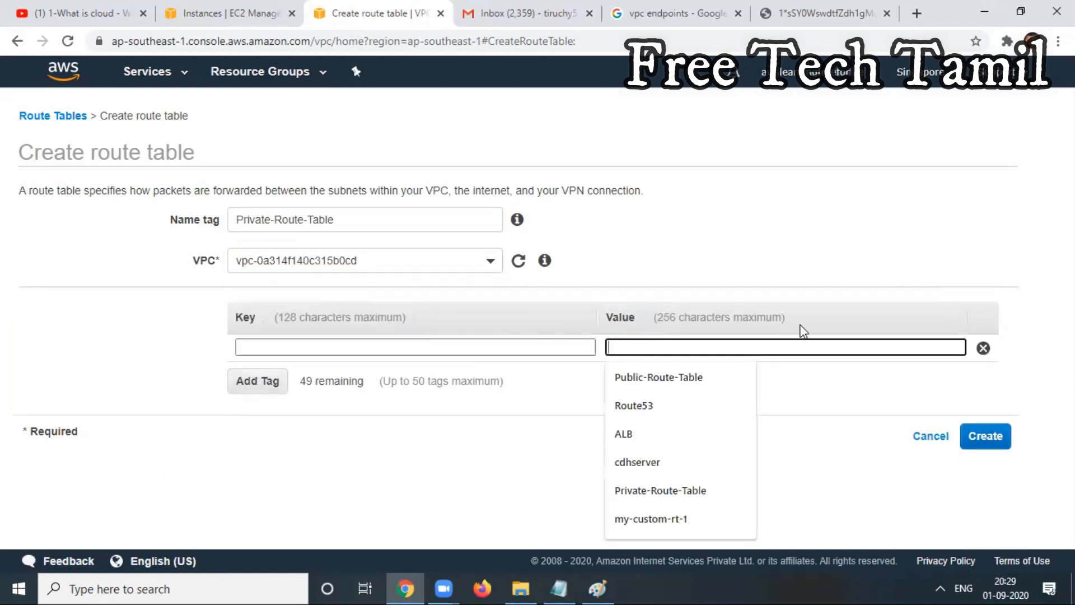
pyautogui.hotkey('ctrl', 'v')
pyautogui.click(354, 345)
pyautogui.write('Name')
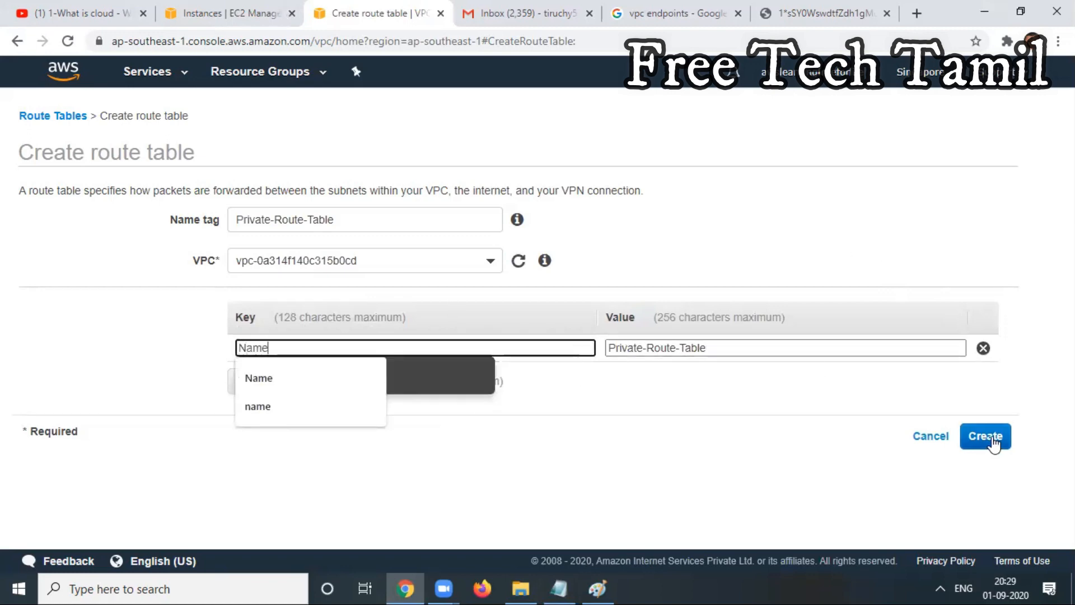
pyautogui.click(994, 444)
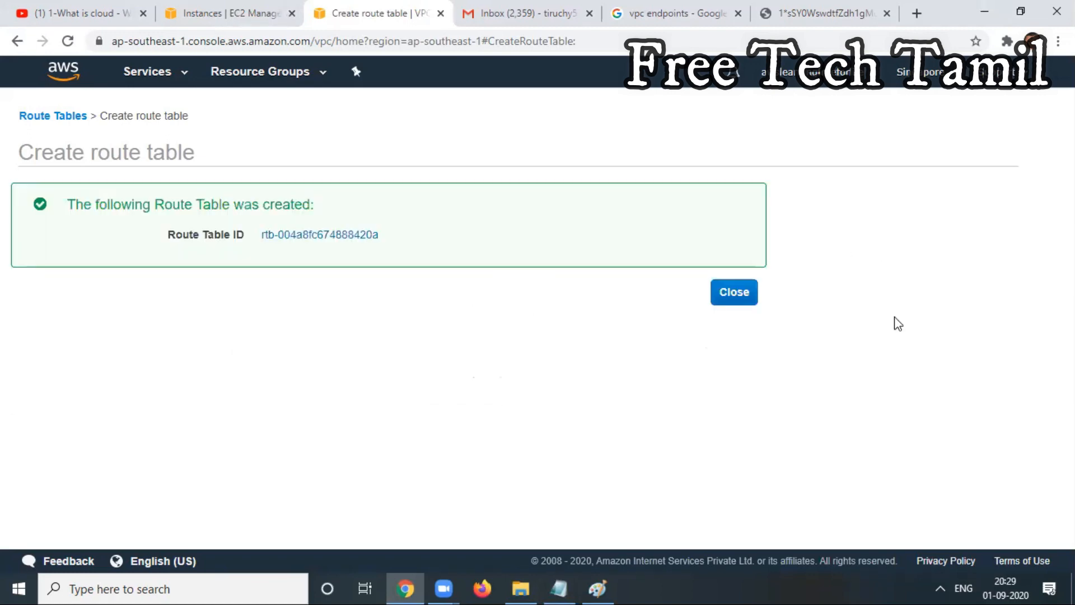
pyautogui.click(750, 295)
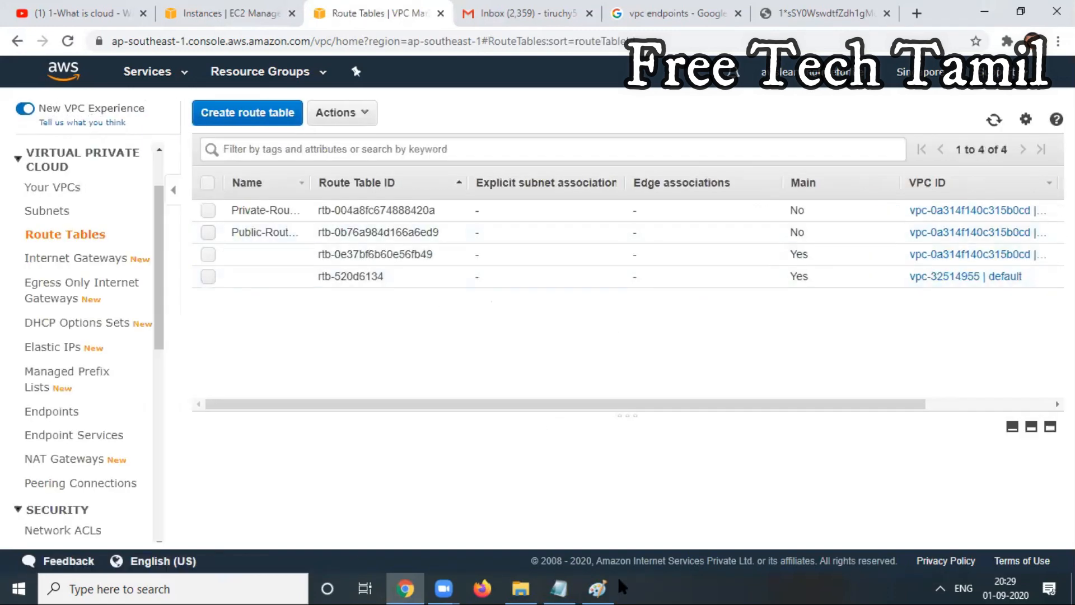
# Check the VPC drawing in Paint, and examine Public-Route-Table's routes and subnet associations in the AWS console.
pyautogui.click(597, 587)
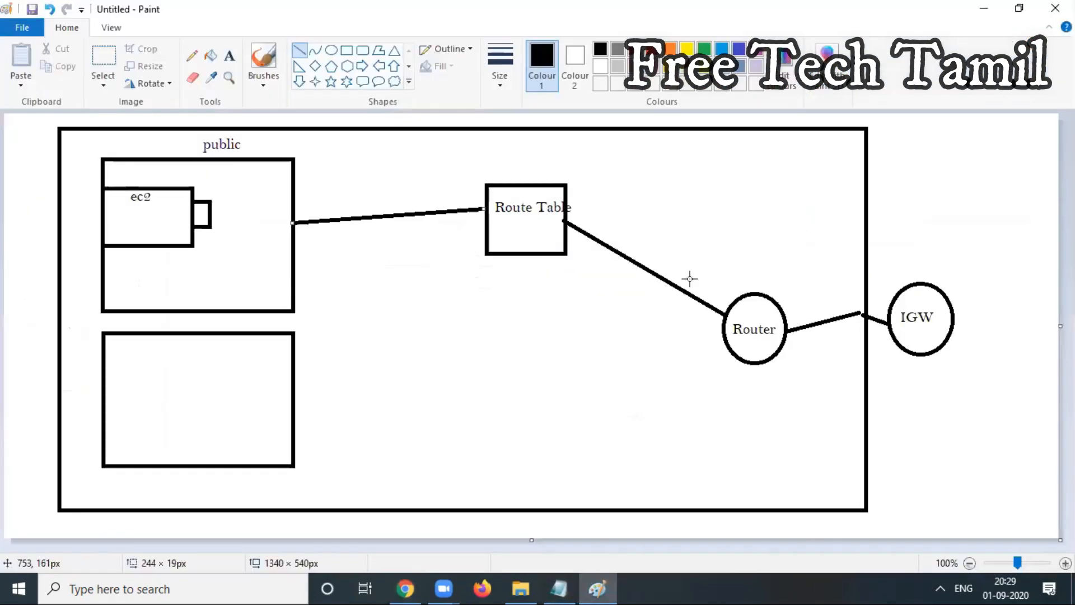
pyautogui.click(984, 9)
pyautogui.moveTo(298, 240)
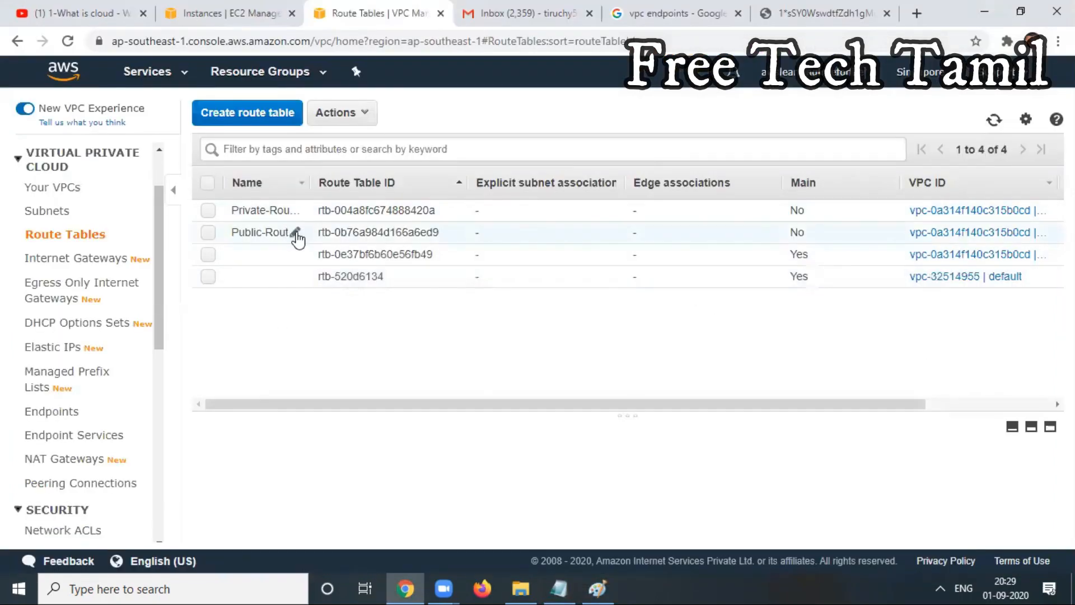
pyautogui.click(208, 234)
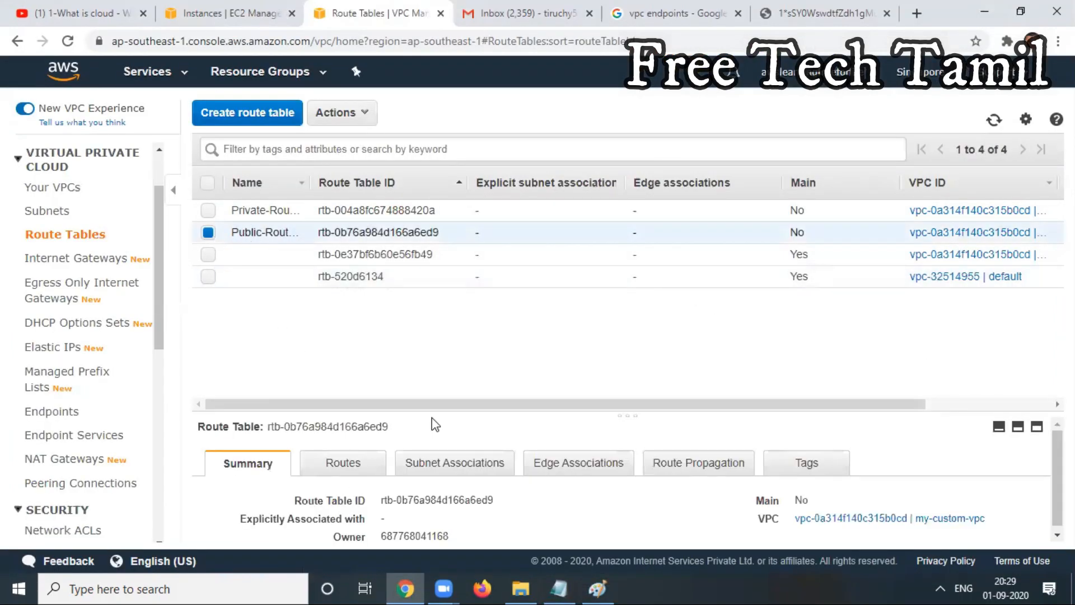
pyautogui.moveTo(459, 414); pyautogui.dragTo(459, 307)
pyautogui.click(343, 352)
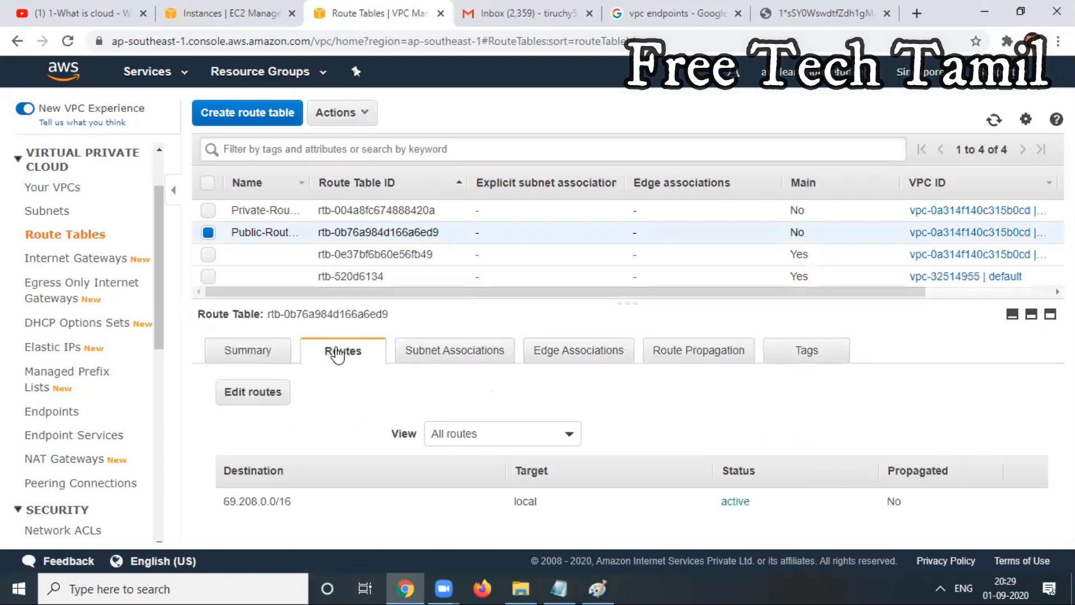
pyautogui.click(457, 353)
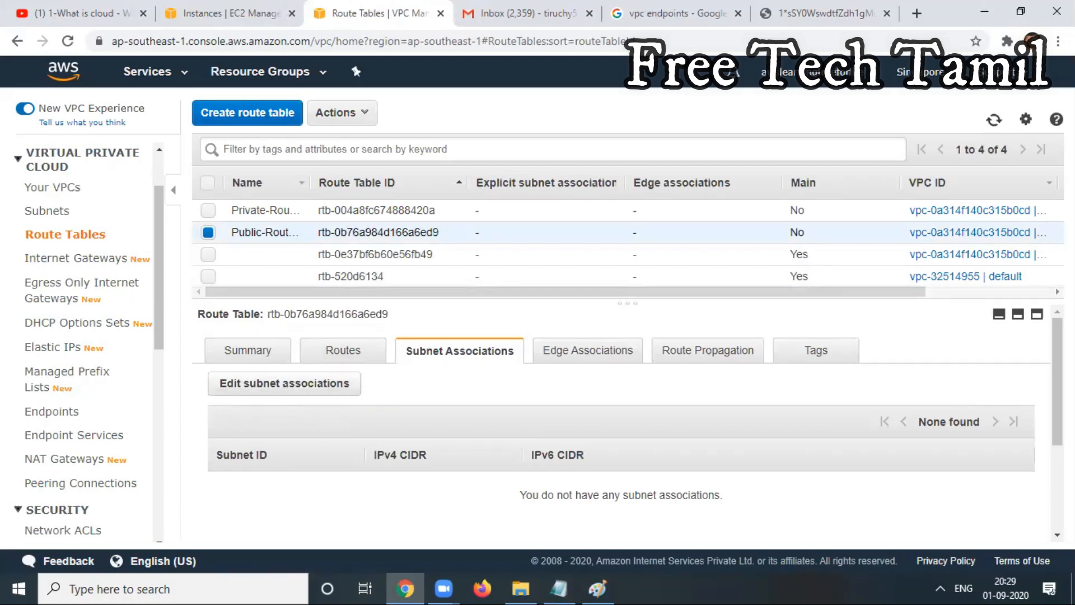
pyautogui.scroll(-1, 619, 462)
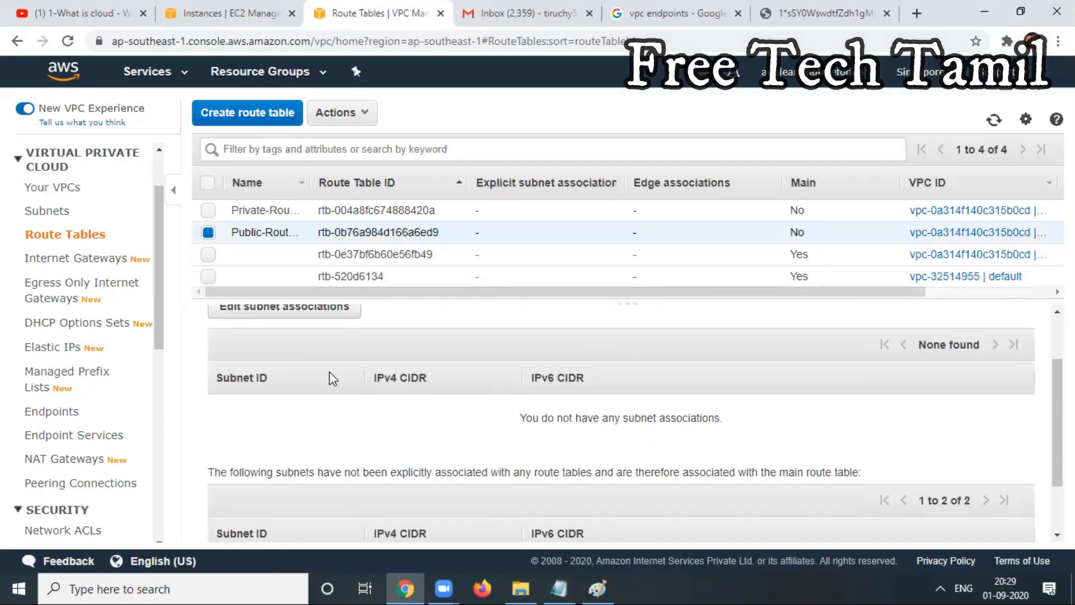
# Associate the my-public subnet (69.208.1.0/24) with Public-Route-Table and save the association.
pyautogui.click(598, 588)
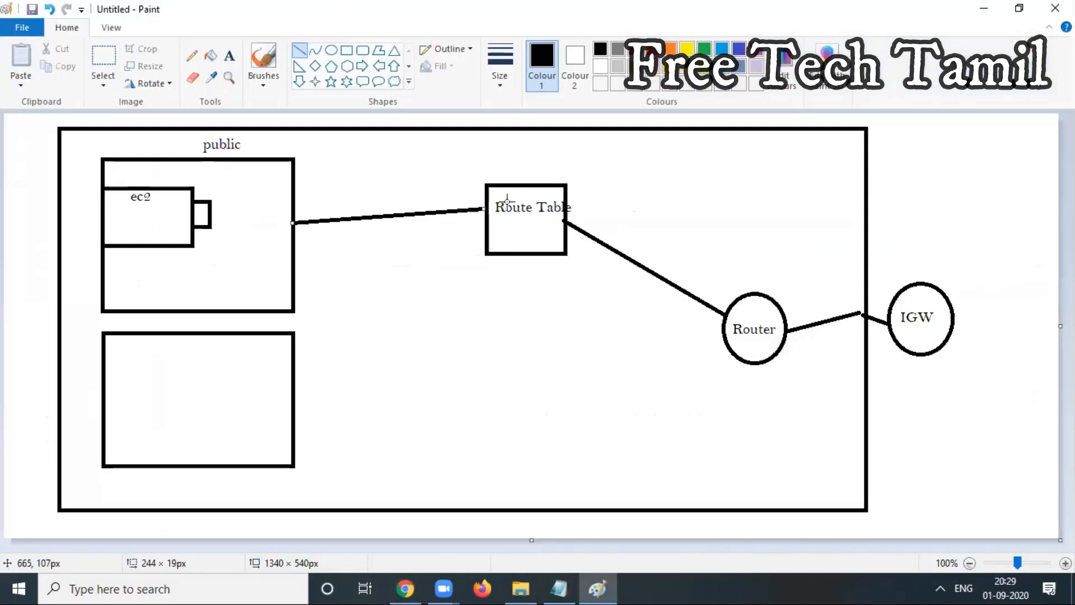
pyautogui.click(986, 7)
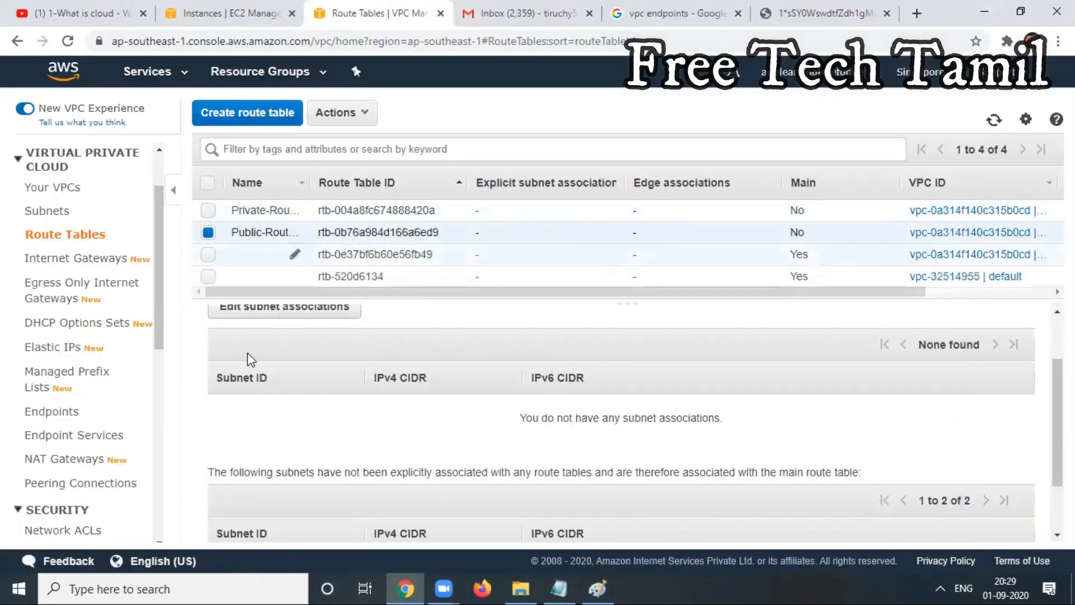
pyautogui.scroll(1, 605, 372)
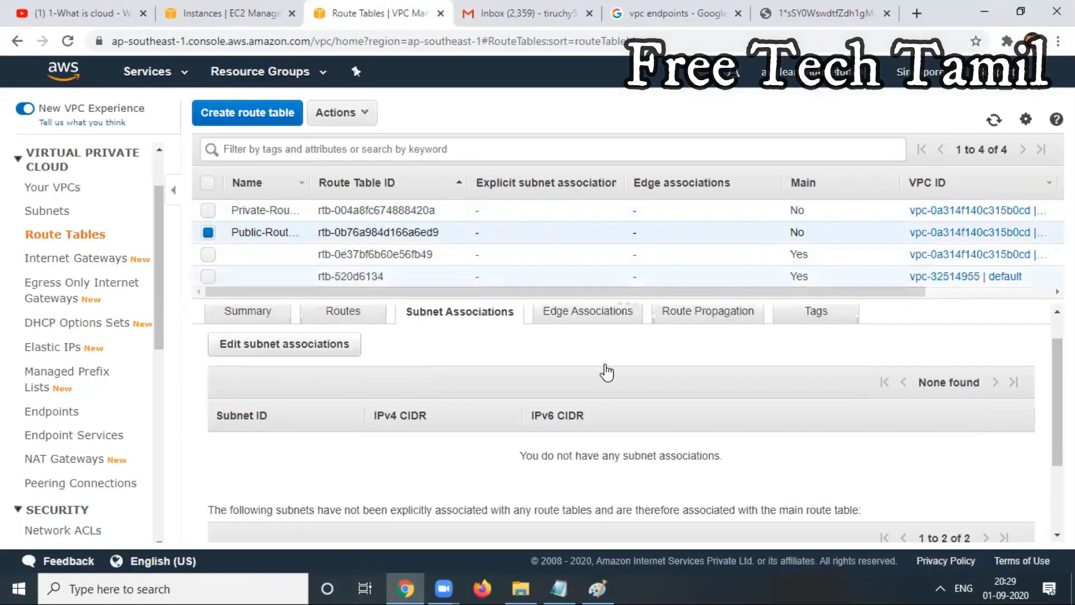
pyautogui.click(294, 343)
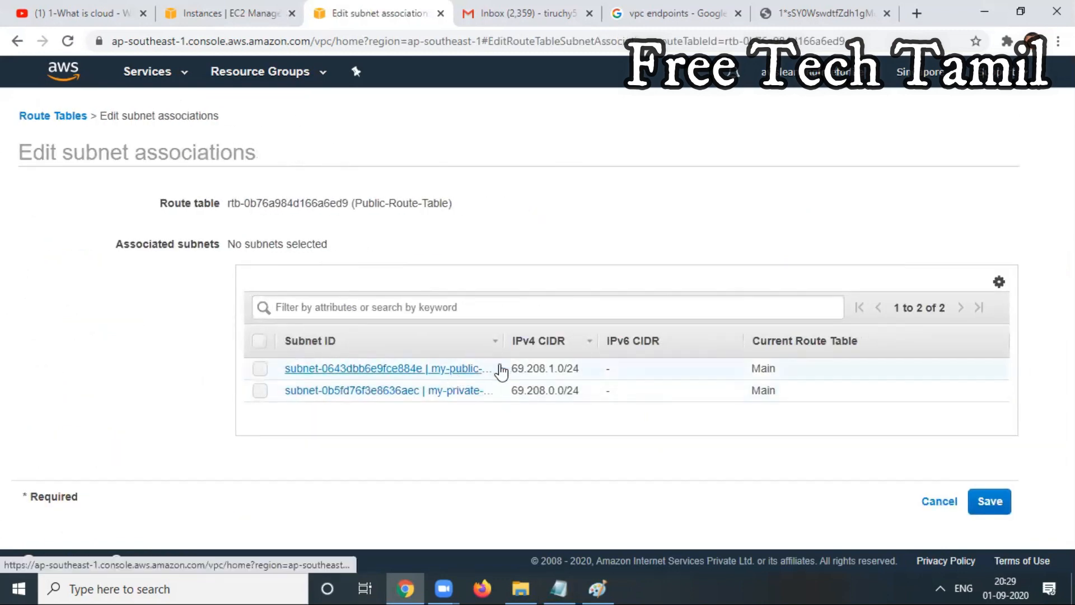
pyautogui.click(261, 369)
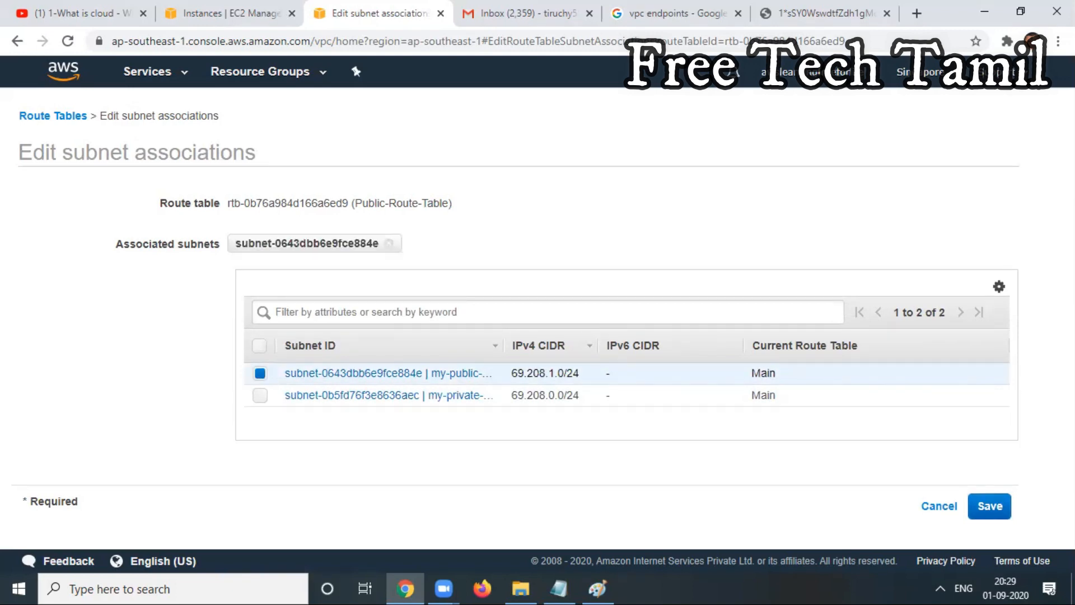
pyautogui.click(990, 506)
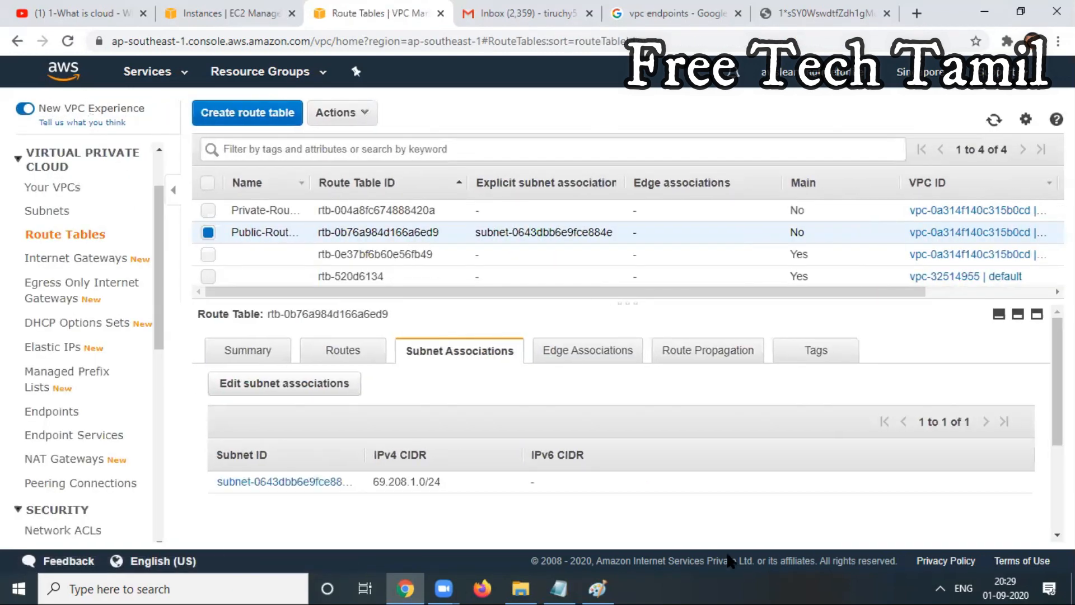
# Switch to Paint and draw a red line about 257 px wide over the connection between the public subnet and the Route Table box.
pyautogui.click(598, 586)
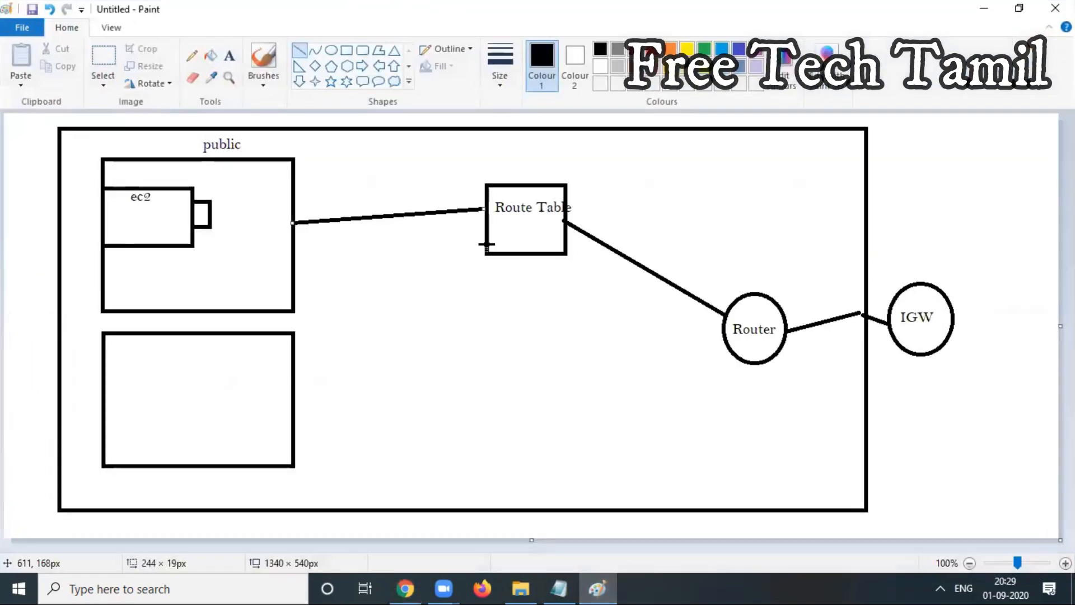
pyautogui.click(300, 51)
pyautogui.click(745, 180)
pyautogui.moveTo(490, 209); pyautogui.dragTo(289, 221)
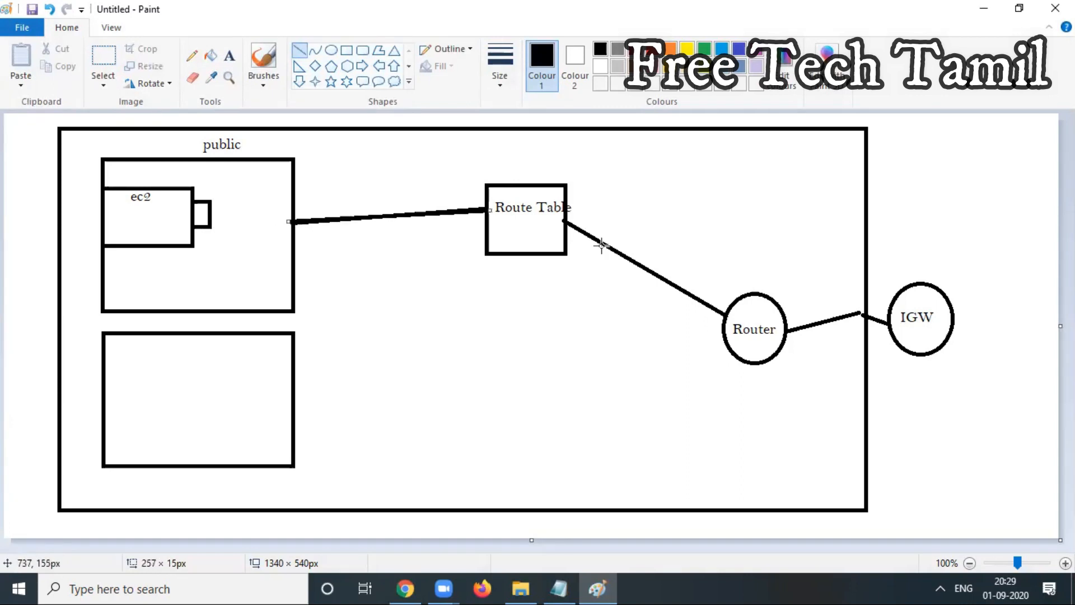
pyautogui.click(670, 49)
pyautogui.click(653, 49)
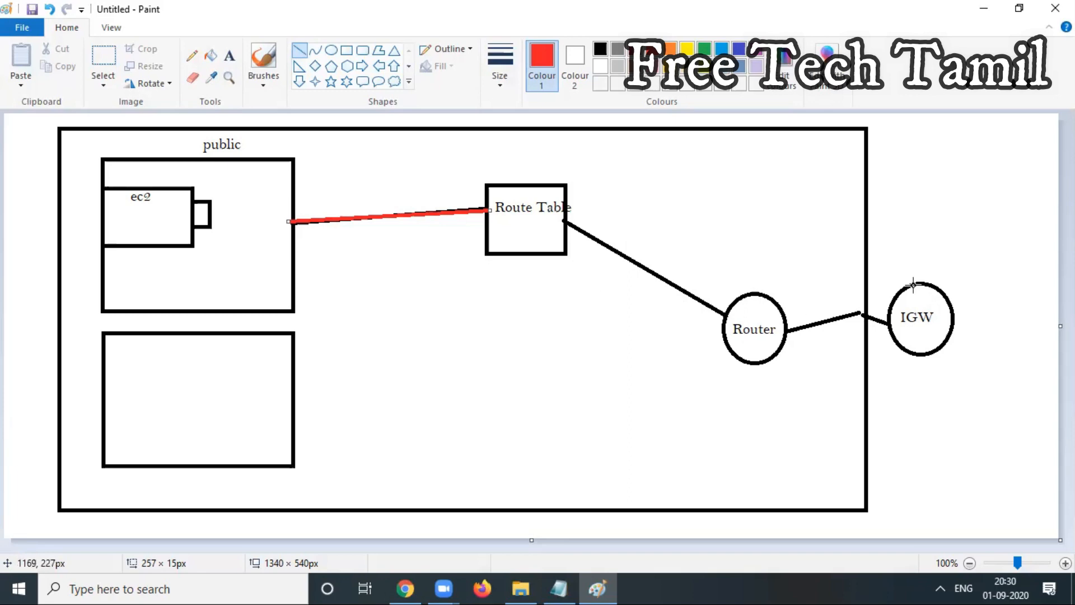
pyautogui.click(987, 8)
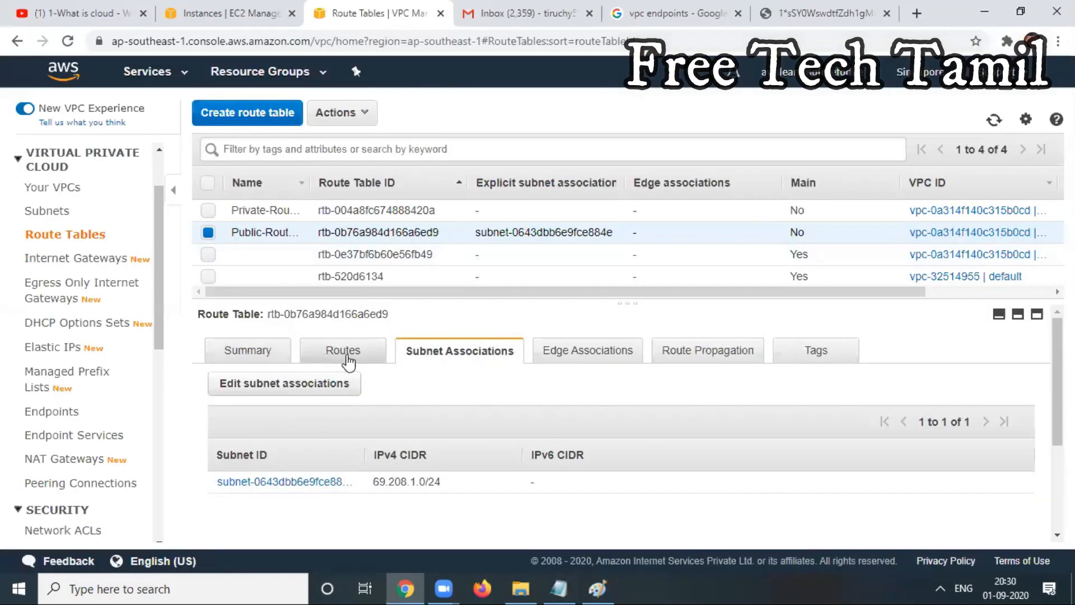
# Add a route to Public-Route-Table with destination 0.0.0.0/0 and the internet gateway my-internet-gateway as target, and save the routes.
pyautogui.click(343, 355)
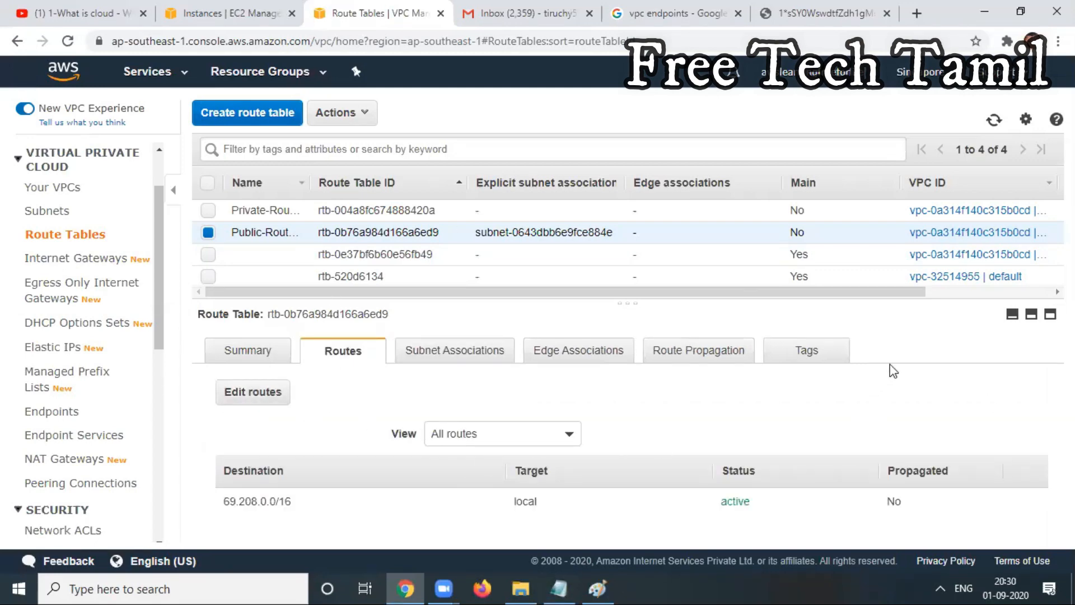
pyautogui.click(241, 401)
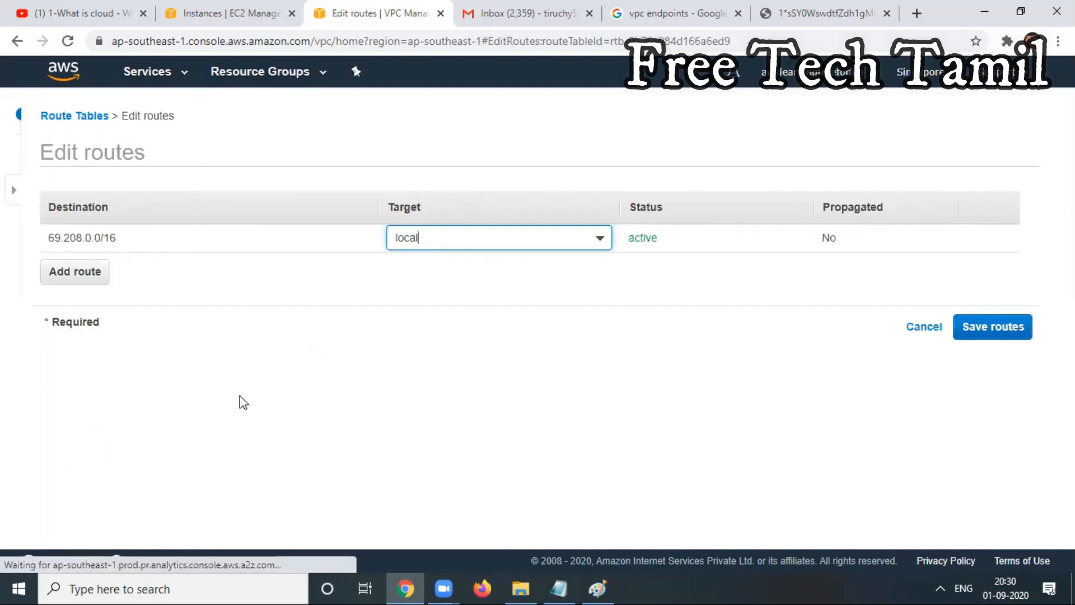
pyautogui.click(57, 271)
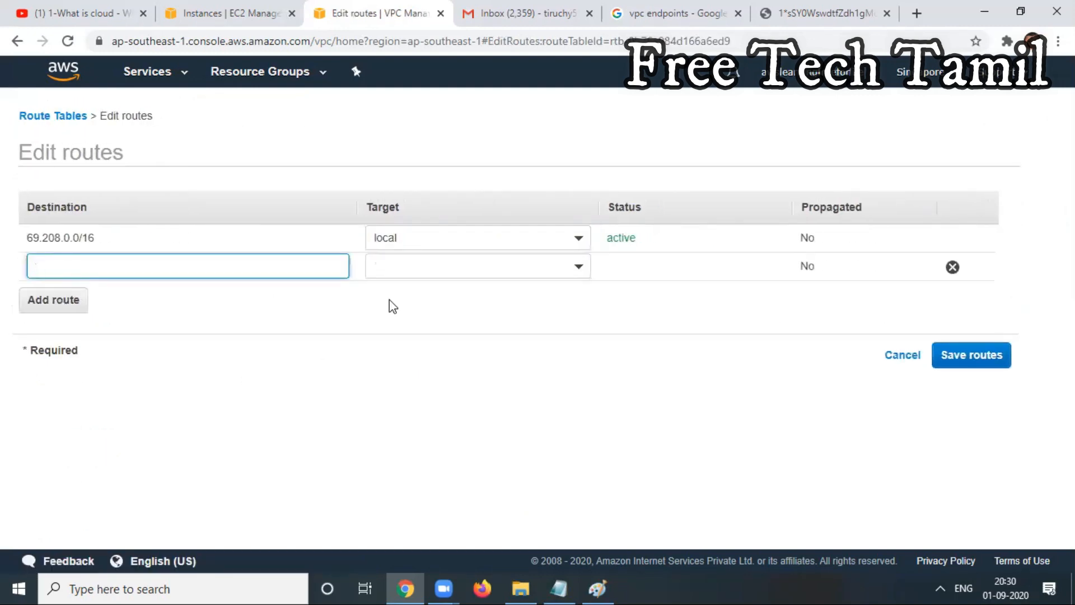
pyautogui.write('0.0.0.0')
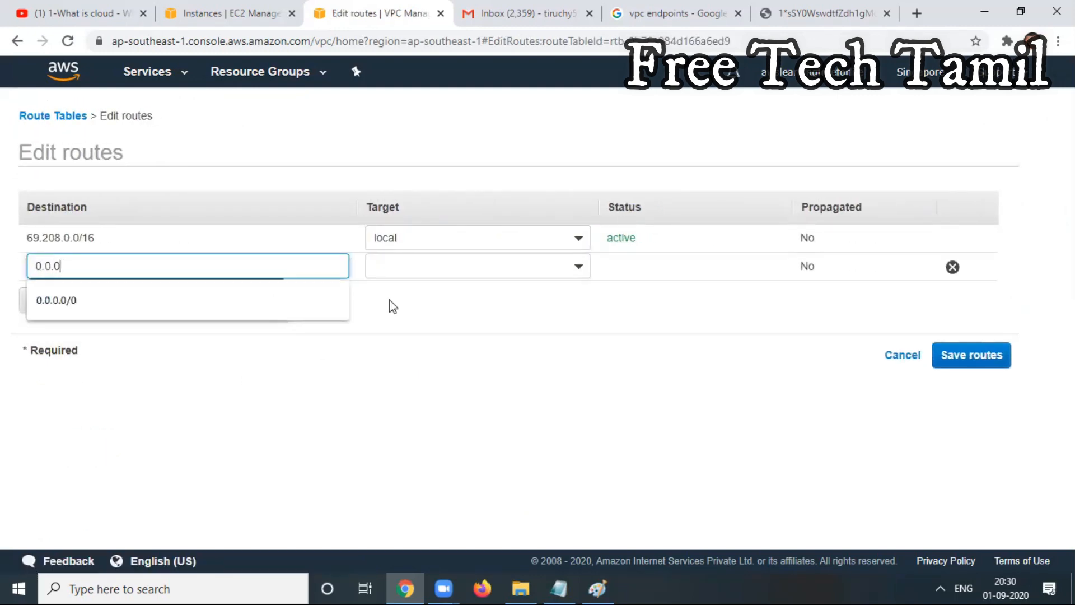
pyautogui.press('BackSpace')
pyautogui.write('0/0')
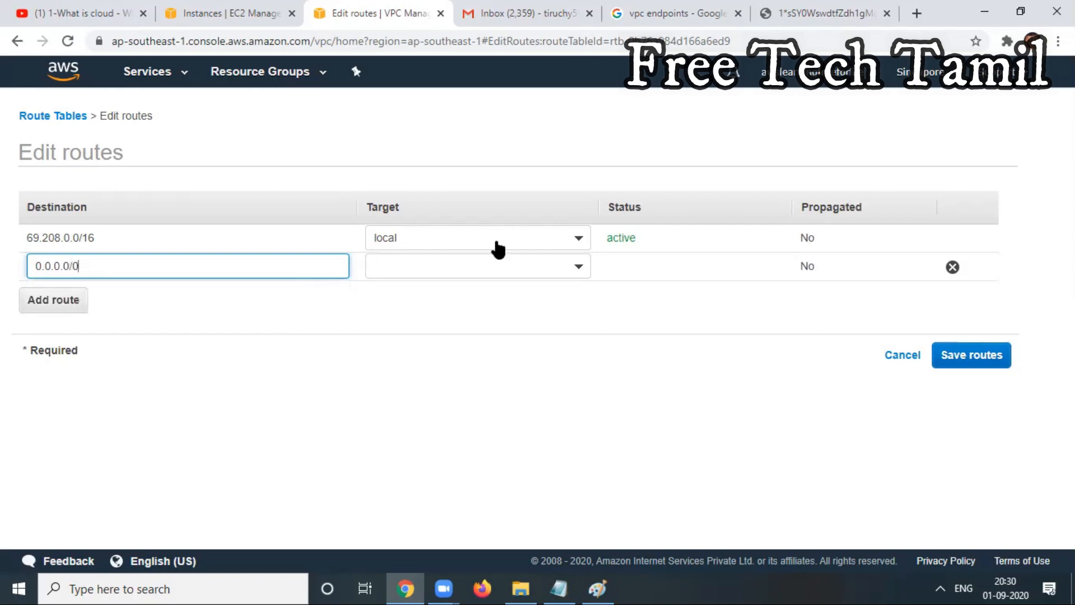
pyautogui.click(578, 269)
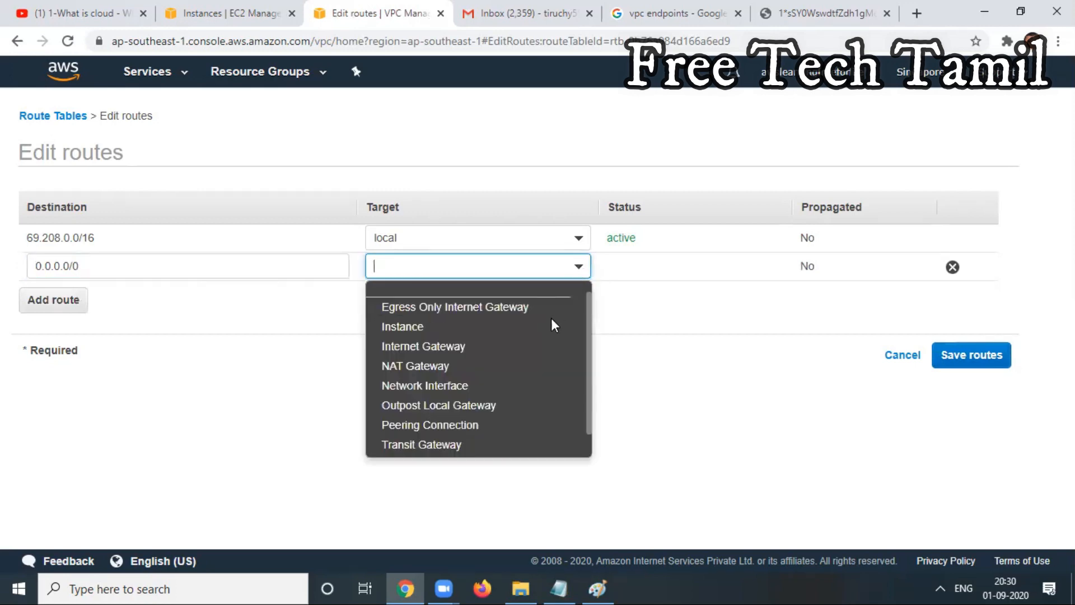
pyautogui.click(504, 348)
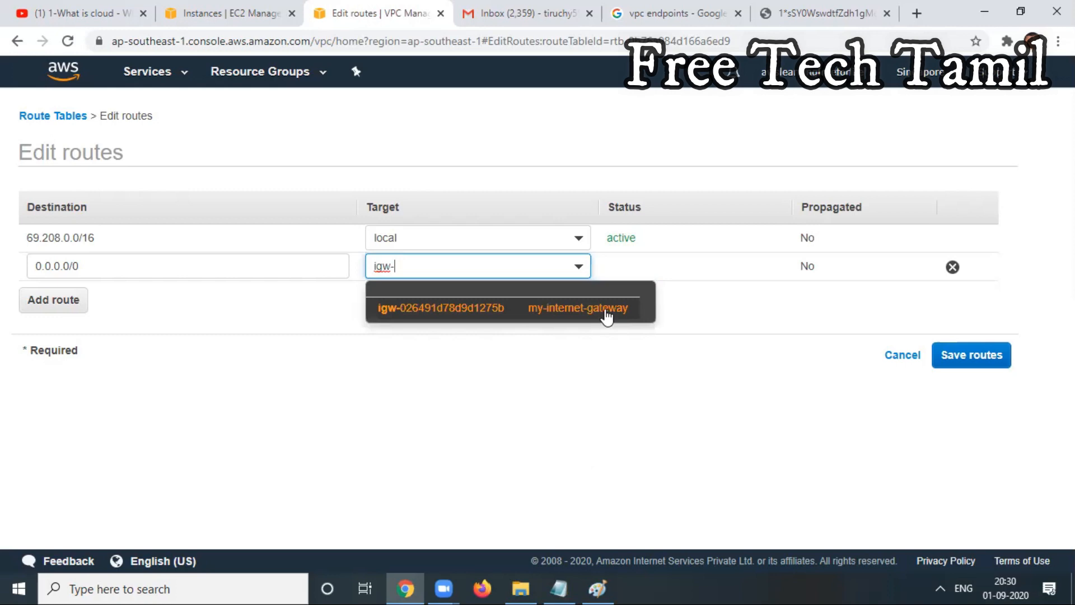
pyautogui.click(607, 317)
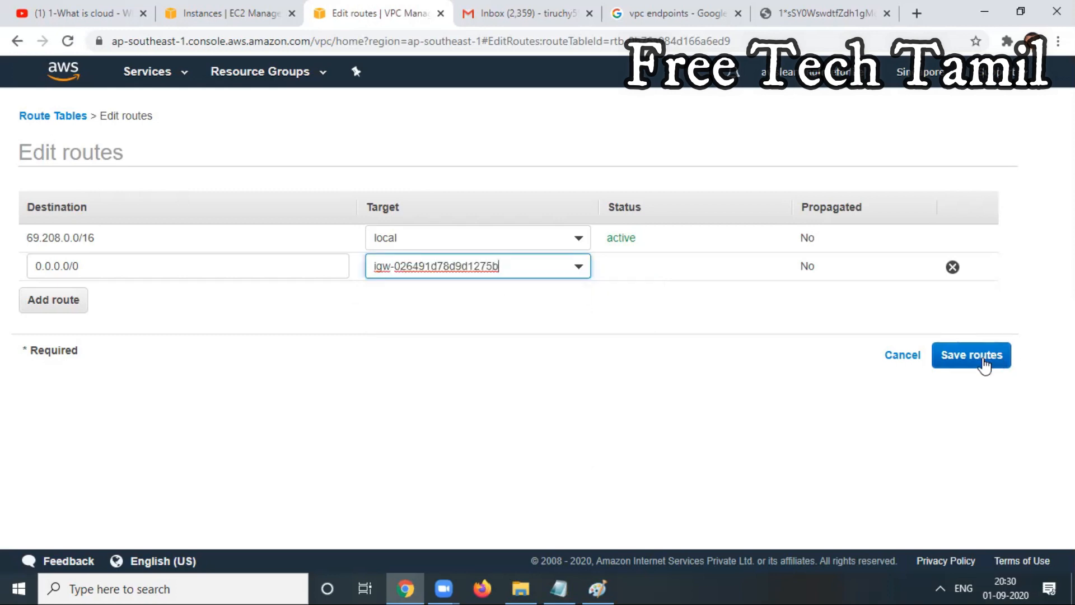
pyautogui.click(984, 363)
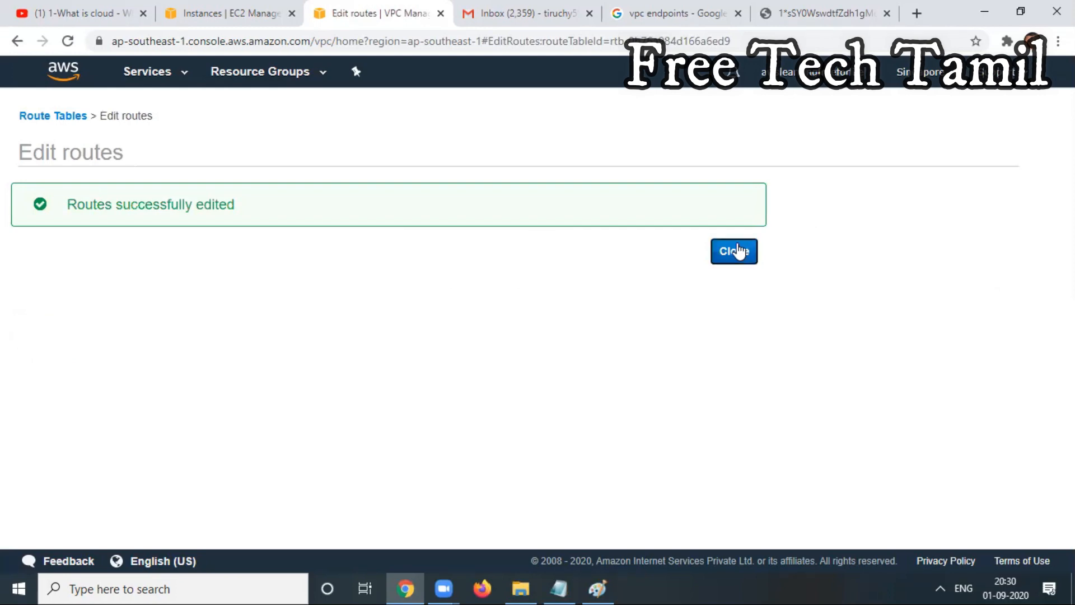
pyautogui.click(735, 251)
# In the Paint drawing, draw red lines from the Route Table box to the Router and from the Router to the IGW.
pyautogui.click(599, 588)
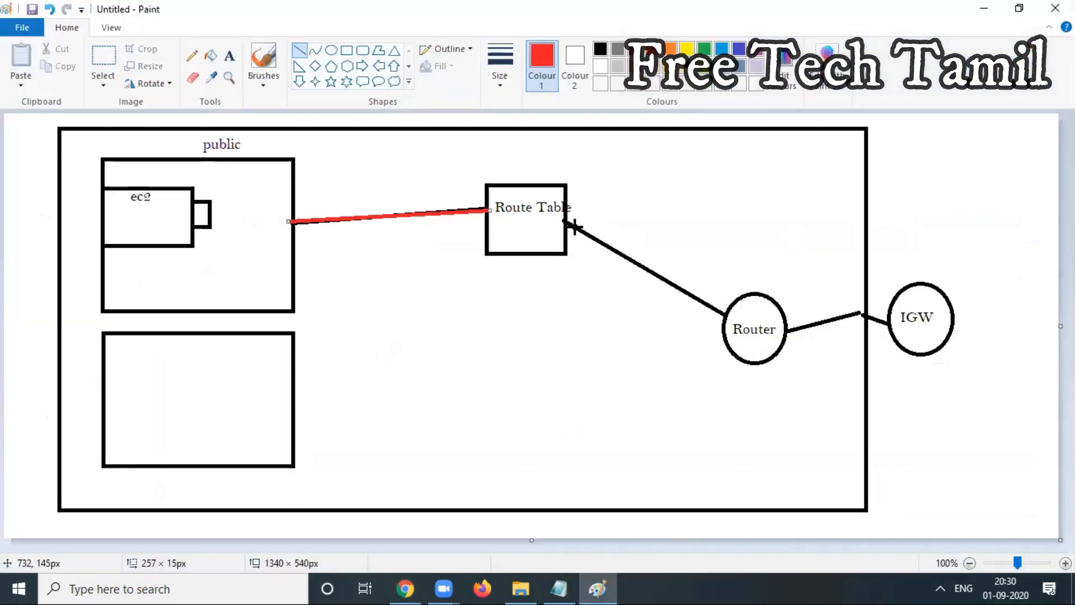
pyautogui.moveTo(565, 222)
pyautogui.mouseDown()
pyautogui.moveTo(762, 328)
pyautogui.moveTo(730, 321)
pyautogui.moveTo(787, 329)
pyautogui.moveTo(858, 315)
pyautogui.moveTo(889, 323)
pyautogui.moveTo(725, 314)
pyautogui.mouseUp()
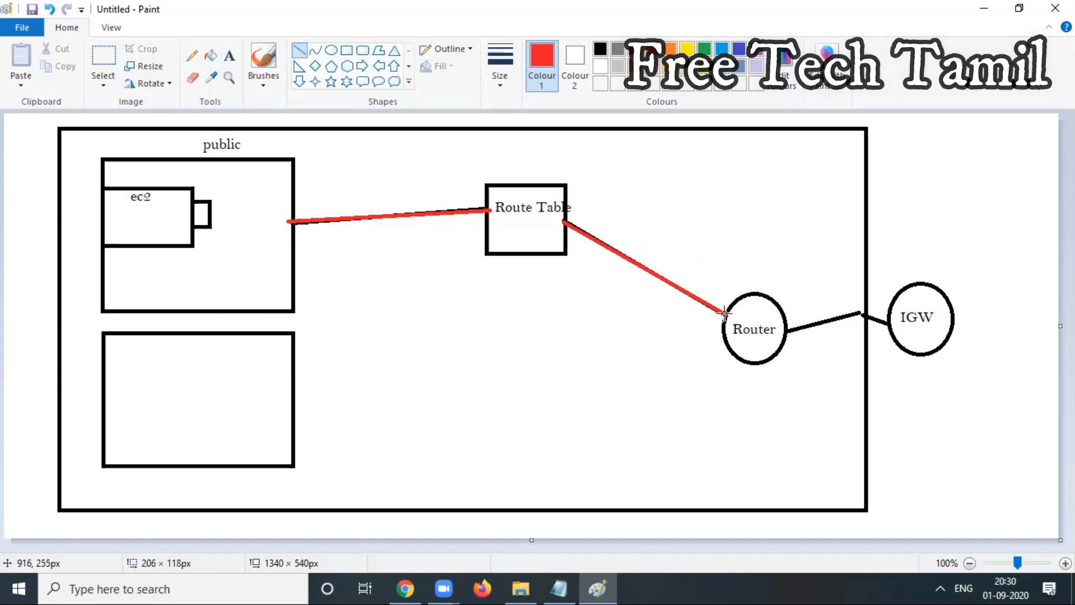
pyautogui.moveTo(785, 335); pyautogui.dragTo(894, 313)
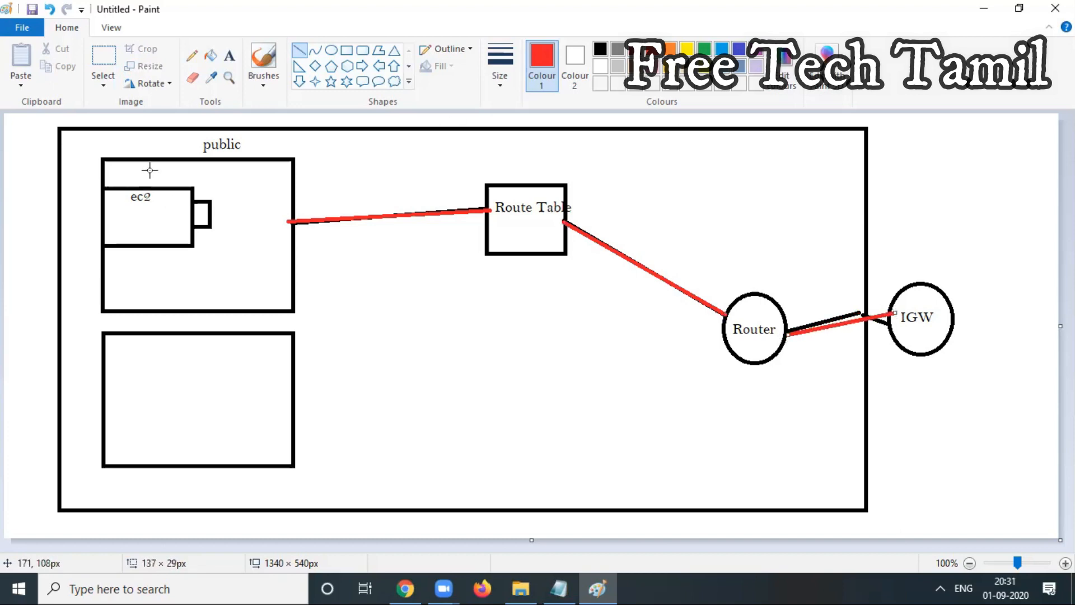
pyautogui.click(984, 8)
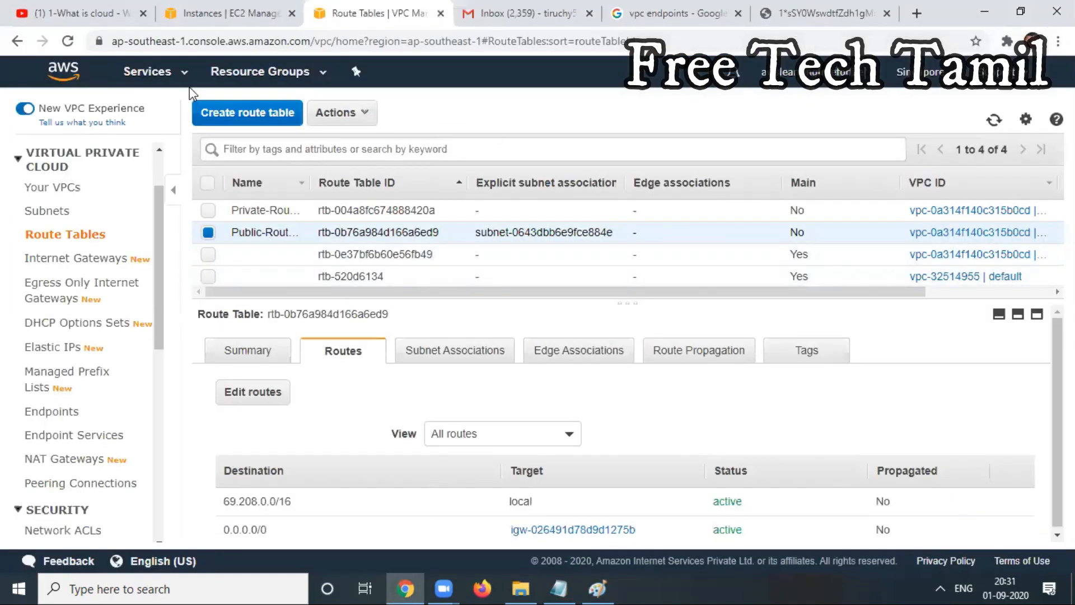
# Connect to the customvpc-server EC2 instance using EC2 Instance Connect (browser-based SSH connection).
pyautogui.click(235, 15)
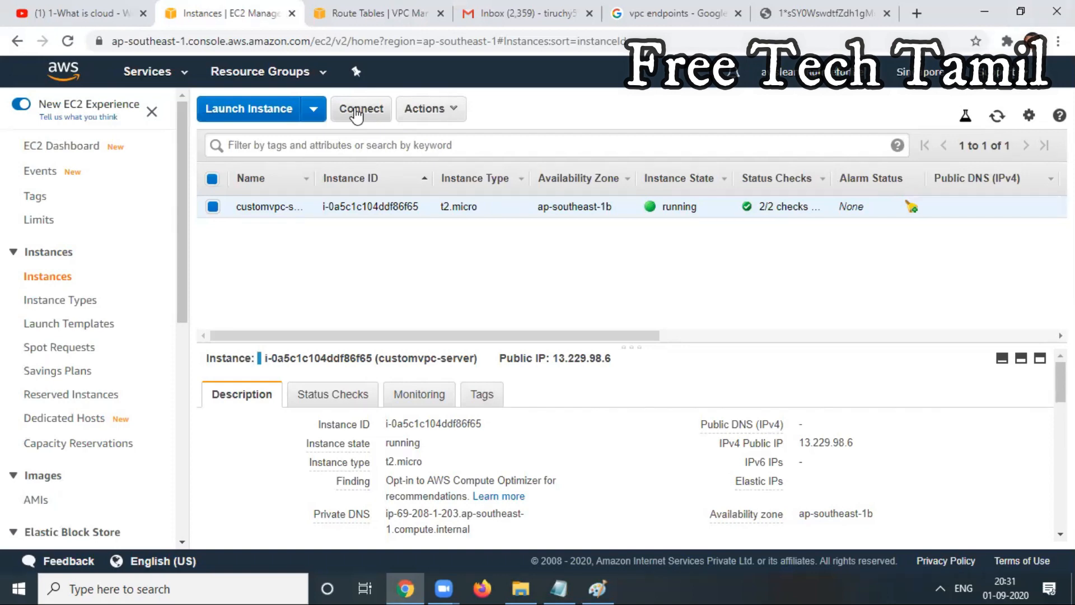
pyautogui.click(356, 112)
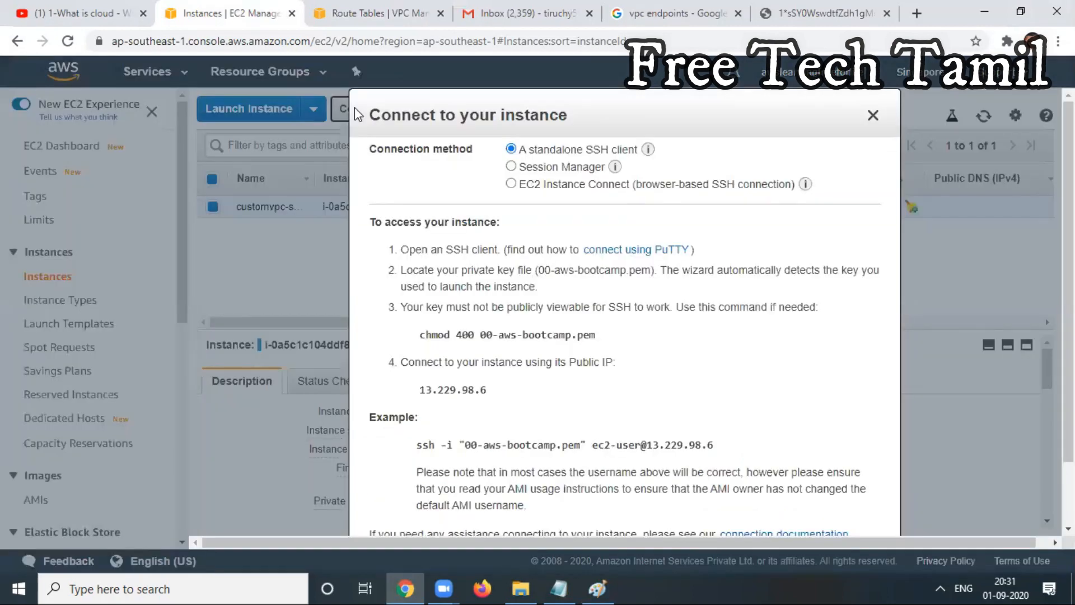
pyautogui.click(511, 184)
pyautogui.click(841, 360)
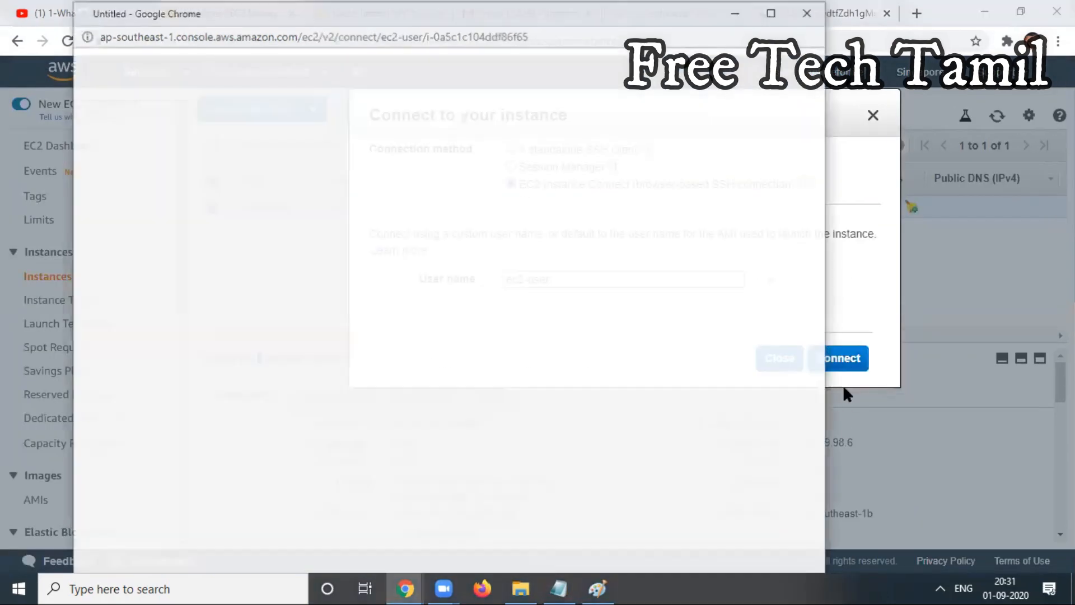
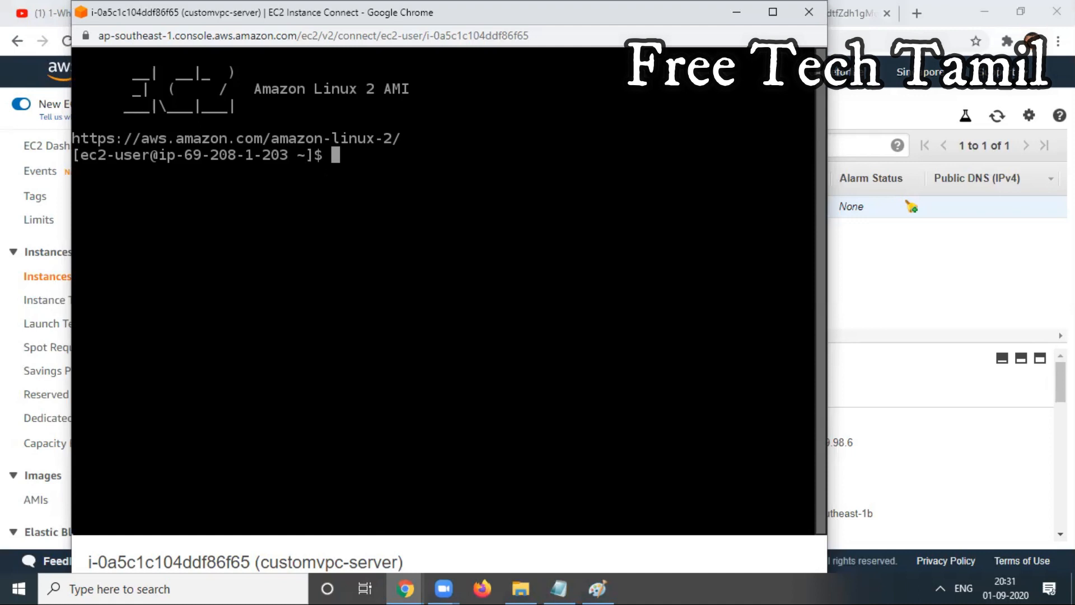
# Switch to the root user in the instance's terminal with sudo su.
pyautogui.write('yum')
pyautogui.press('BackSpace')
pyautogui.press('BackSpace')
pyautogui.press('BackSpace')
pyautogui.write('sudo su')
pyautogui.press('Return')
# Try to install updates on the instance with yum install update.
pyautogui.write('yum ')
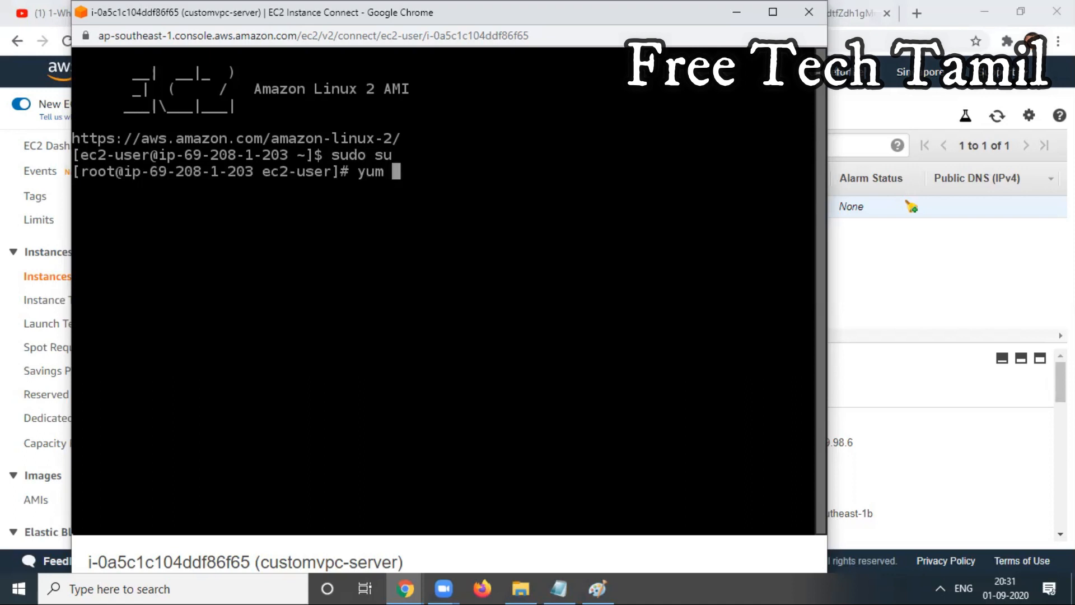
pyautogui.write('install ')
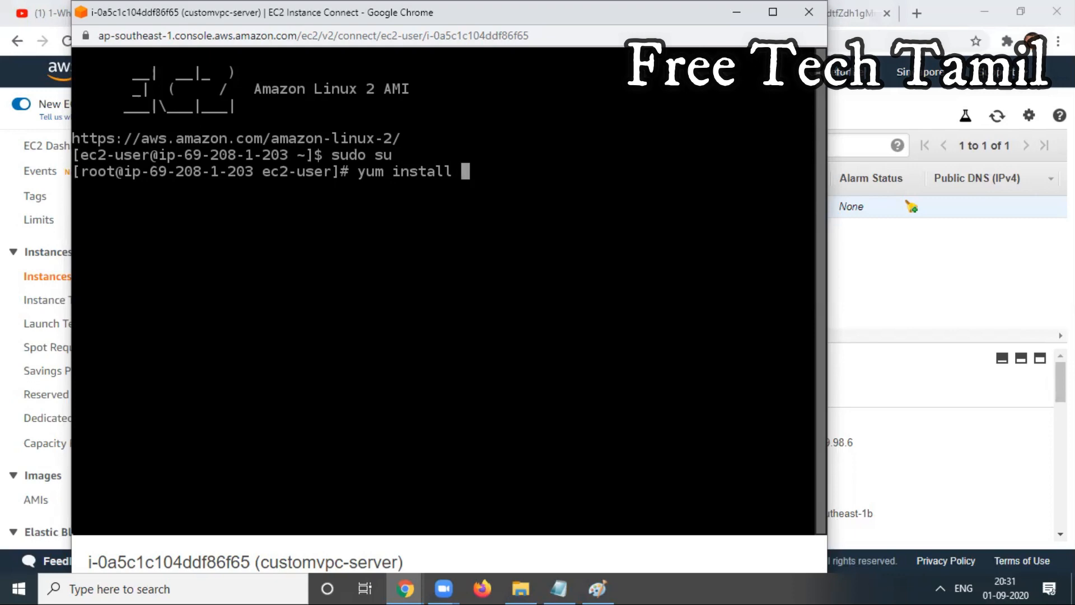
pyautogui.write('update')
pyautogui.press('Return')
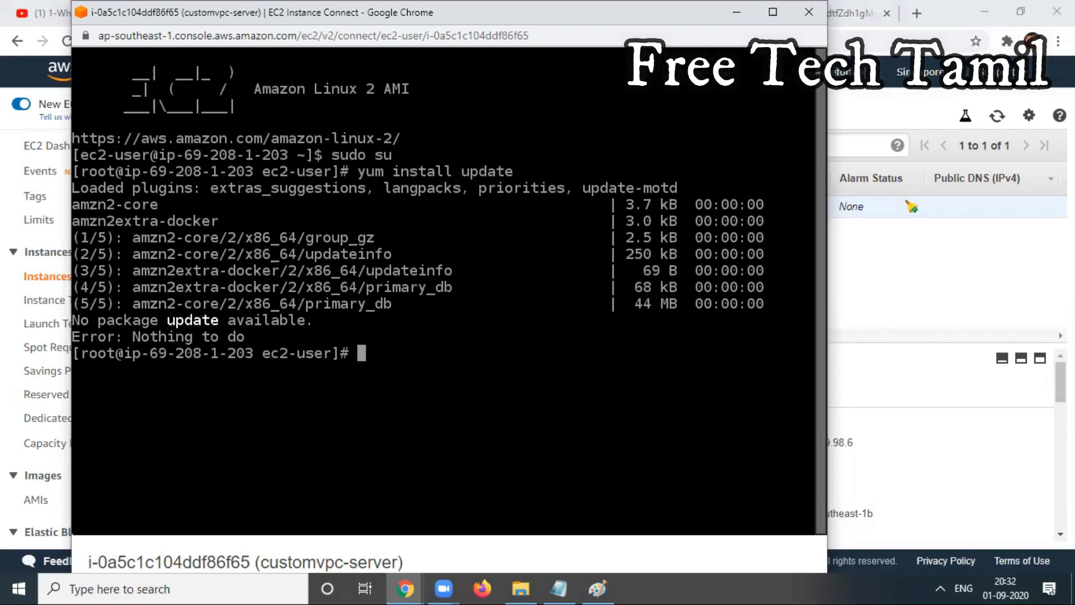
# Install the httpd package on the instance with yum install httpd, accepting the installation.
pyautogui.write('yum insta')
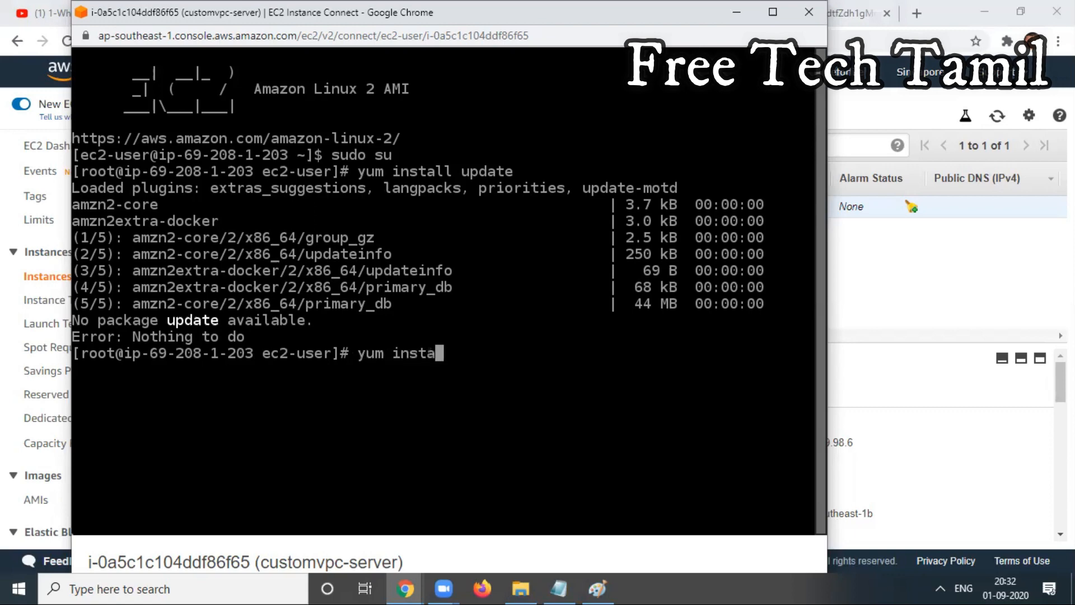
pyautogui.write('ll httpd')
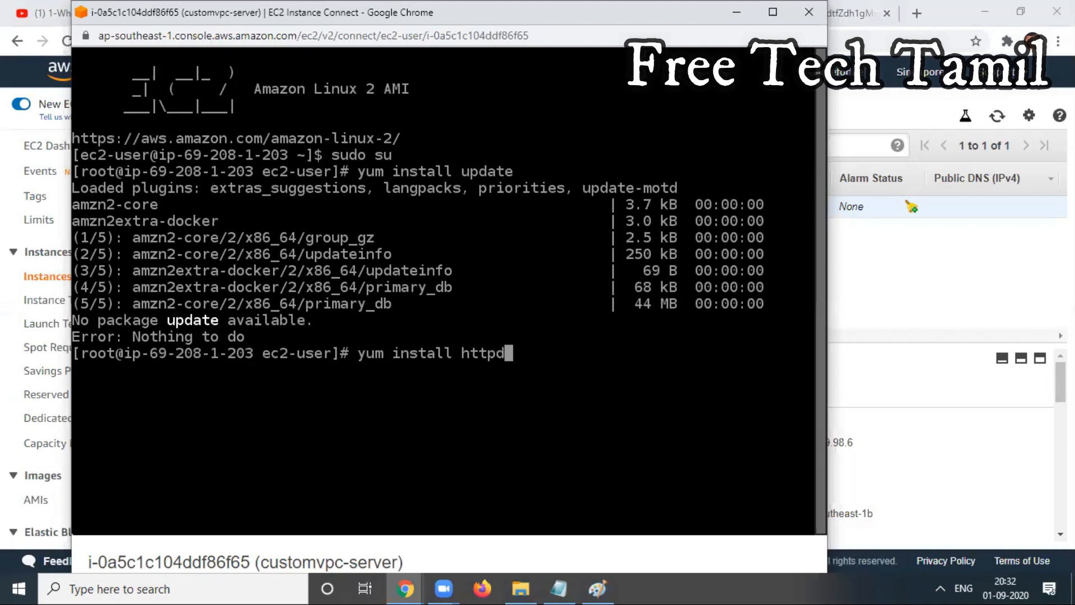
pyautogui.press('Return')
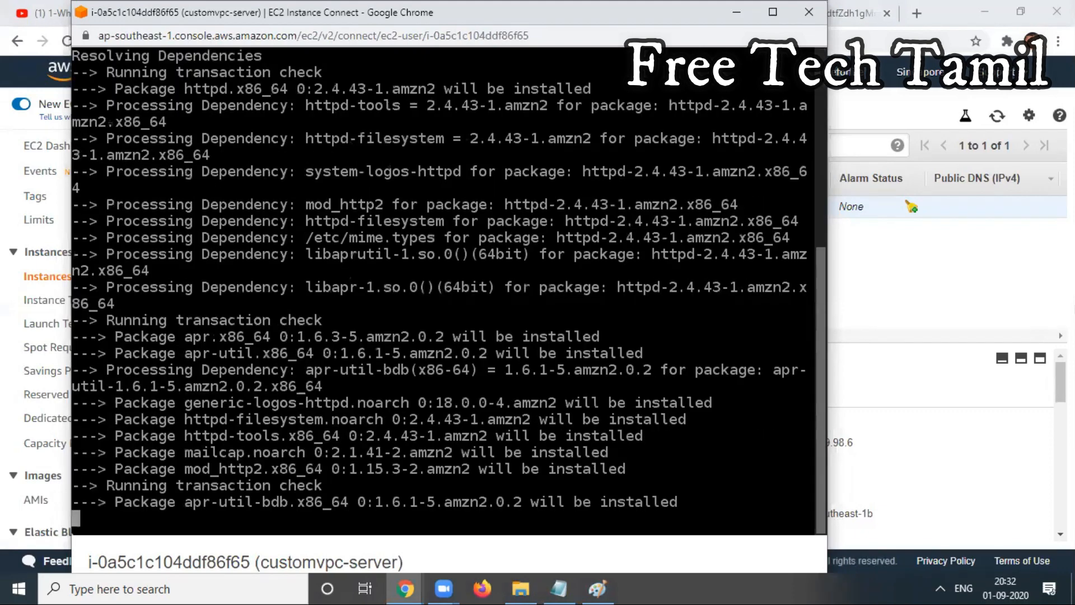
pyautogui.write('y')
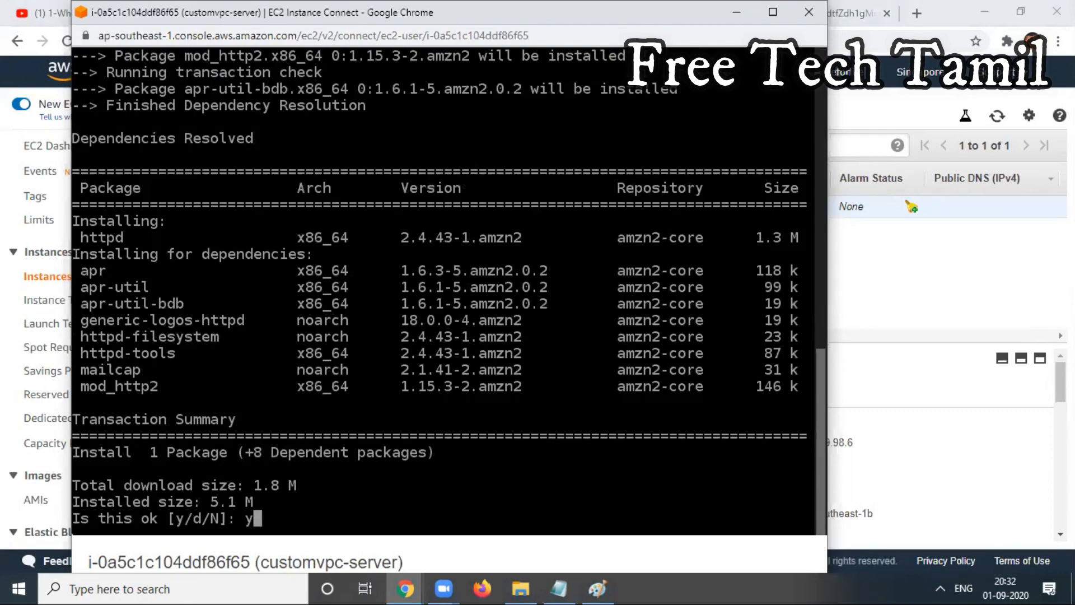
pyautogui.press('Return')
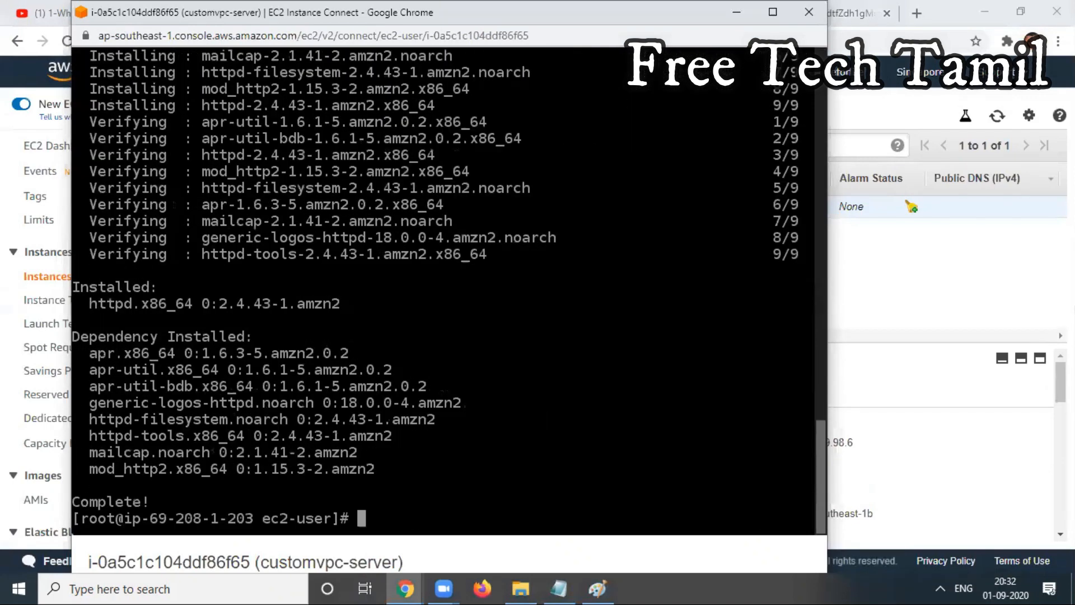
# Change to the /var/www/html directory and create a new index.html file in the vi editor.
pyautogui.write('cd /var/www/html')
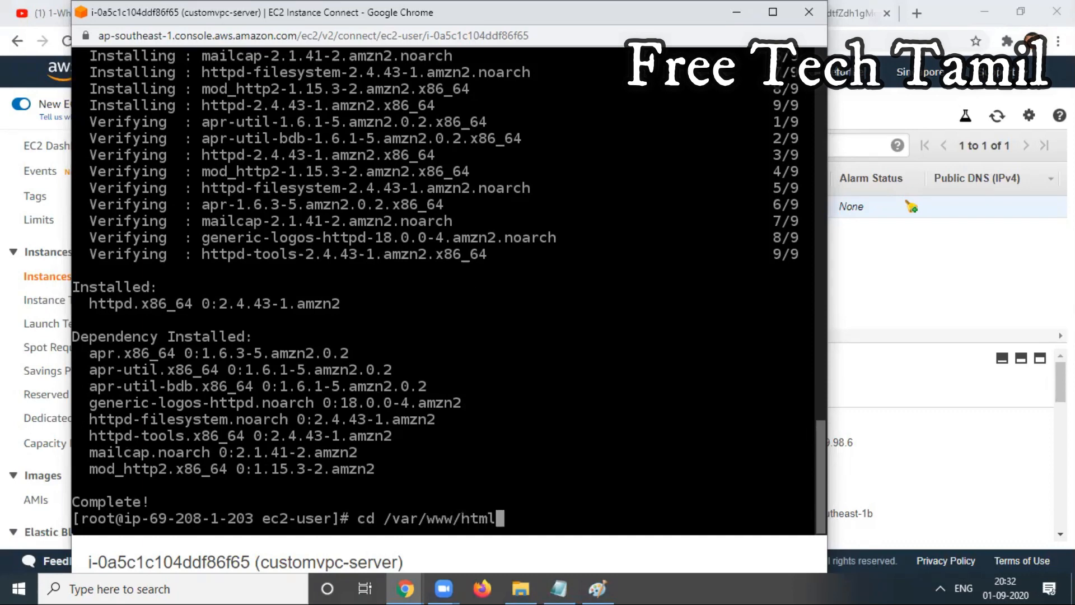
pyautogui.press('Return')
pyautogui.write('vi index.html')
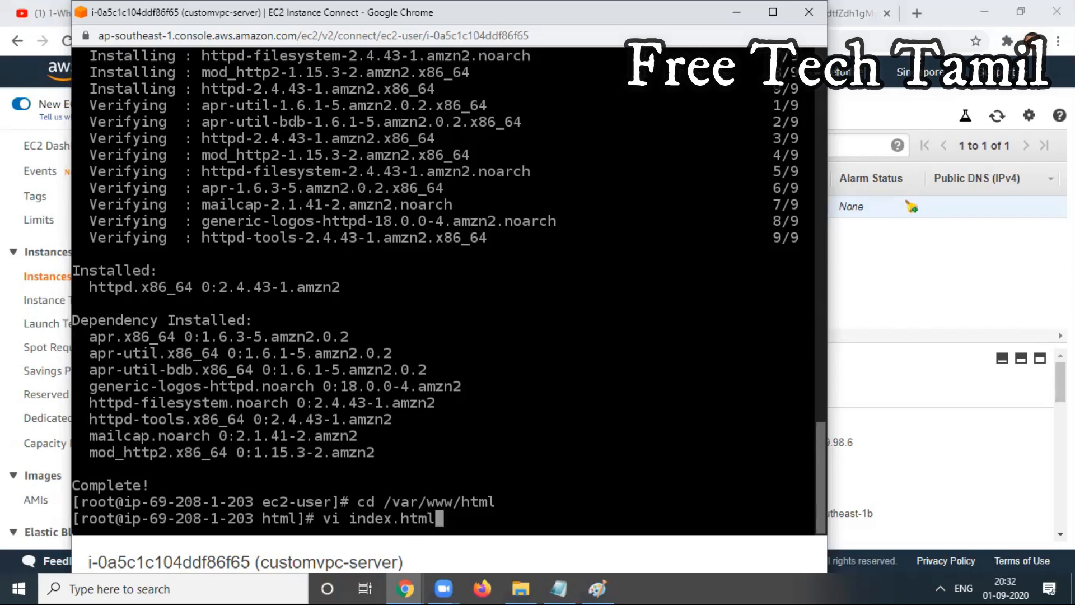
pyautogui.press('Return')
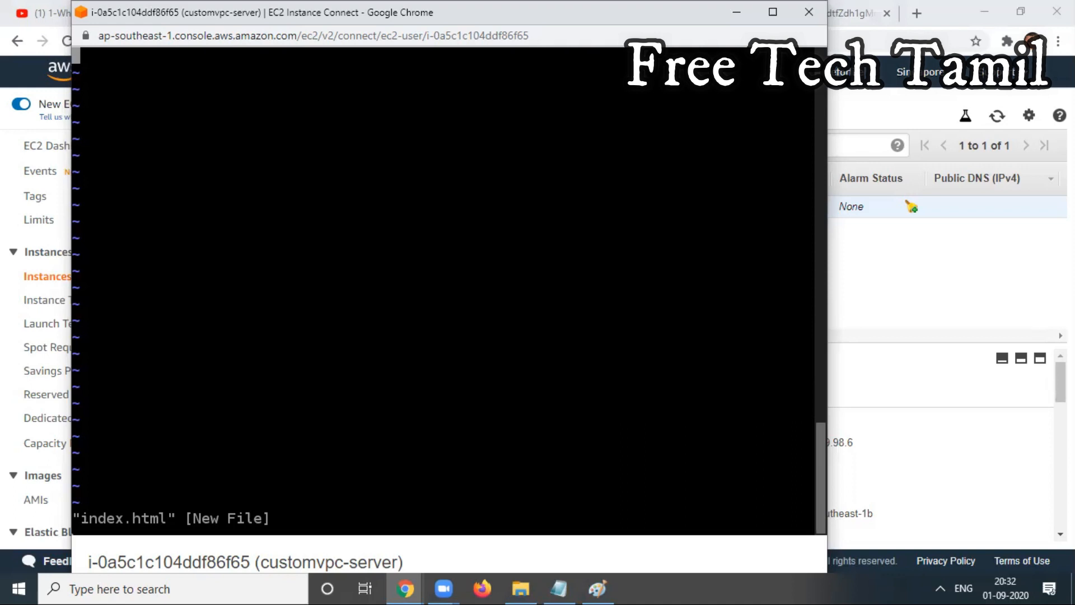
# Write the line "<h1>This is Custom VPC public subnet instance page </h1>" in index.html, save the file and quit vi.
pyautogui.write('i')
pyautogui.write('<h1')
pyautogui.write('>')
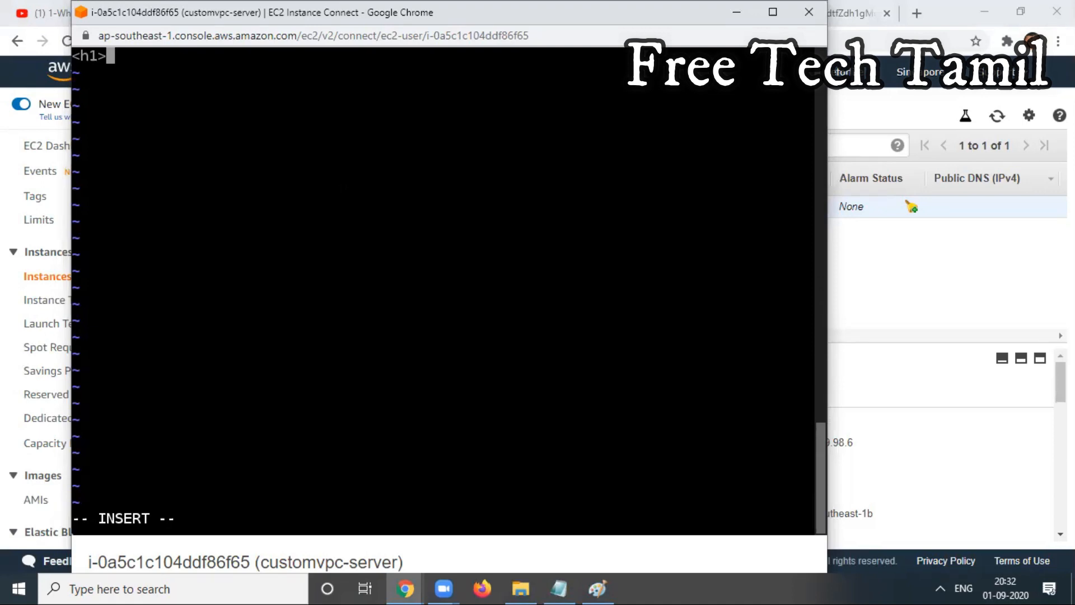
pyautogui.write('This is ')
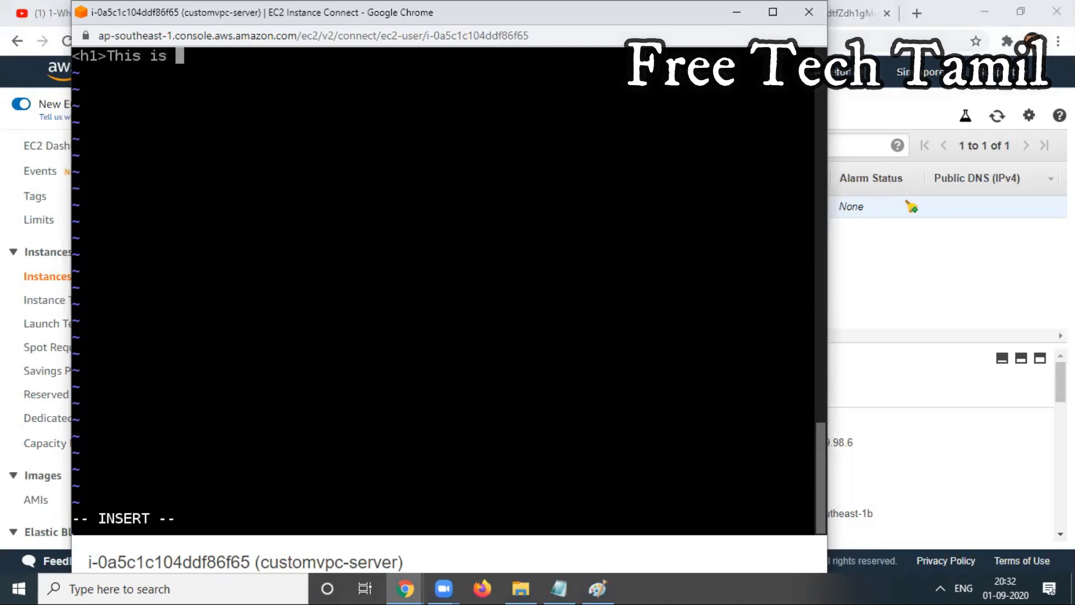
pyautogui.write('Custom ')
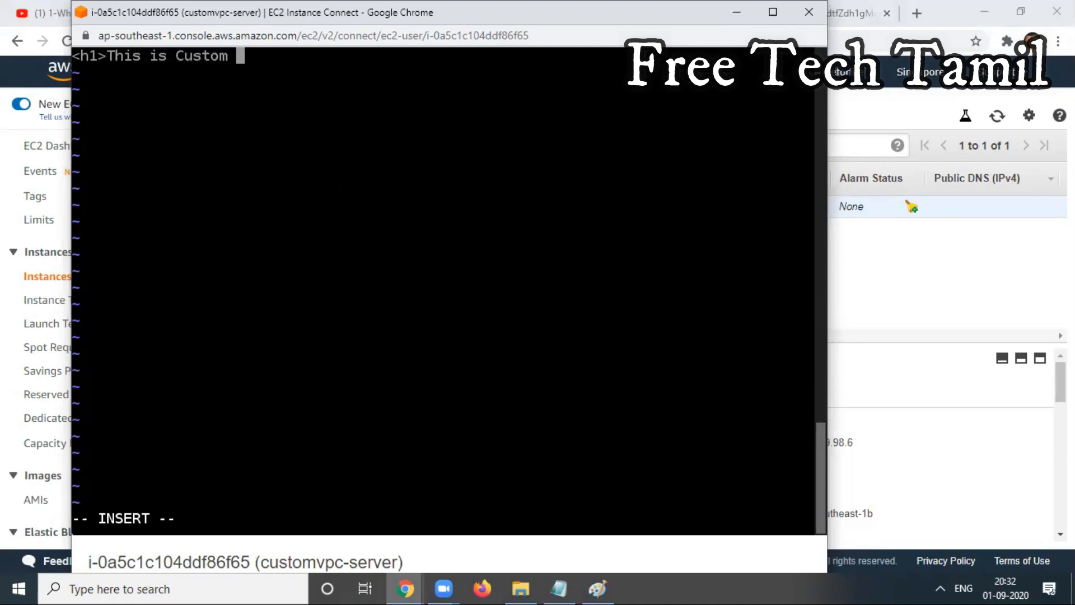
pyautogui.write('VPC public')
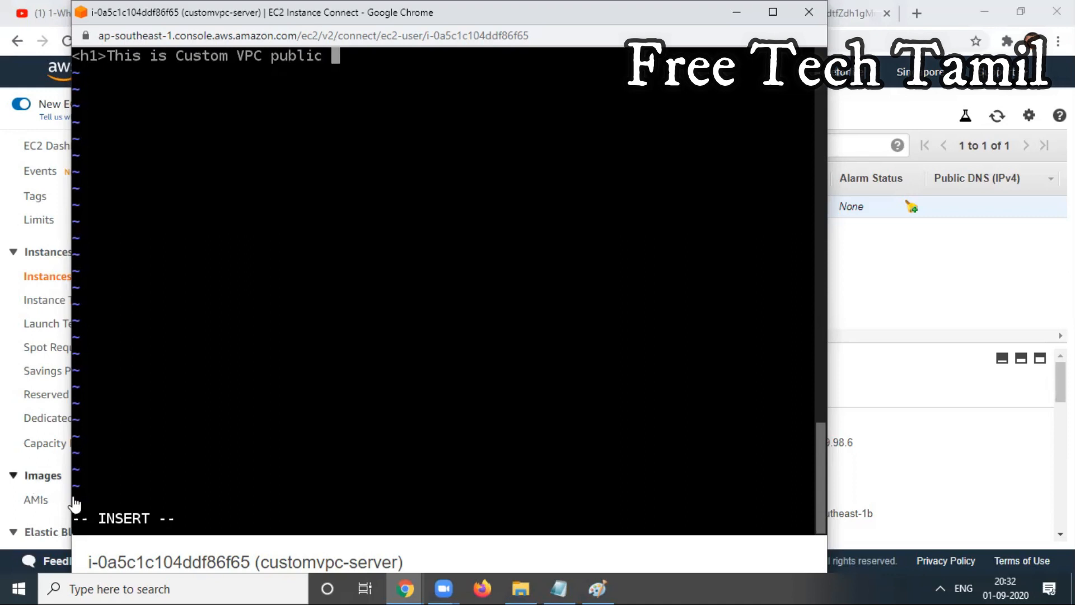
pyautogui.click(446, 587)
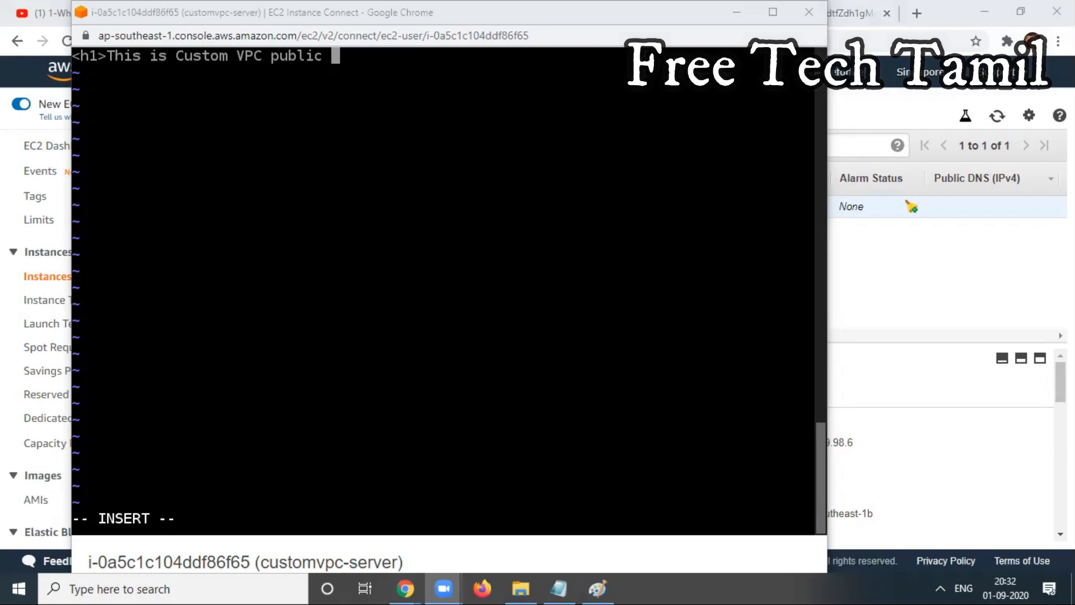
pyautogui.click(345, 72)
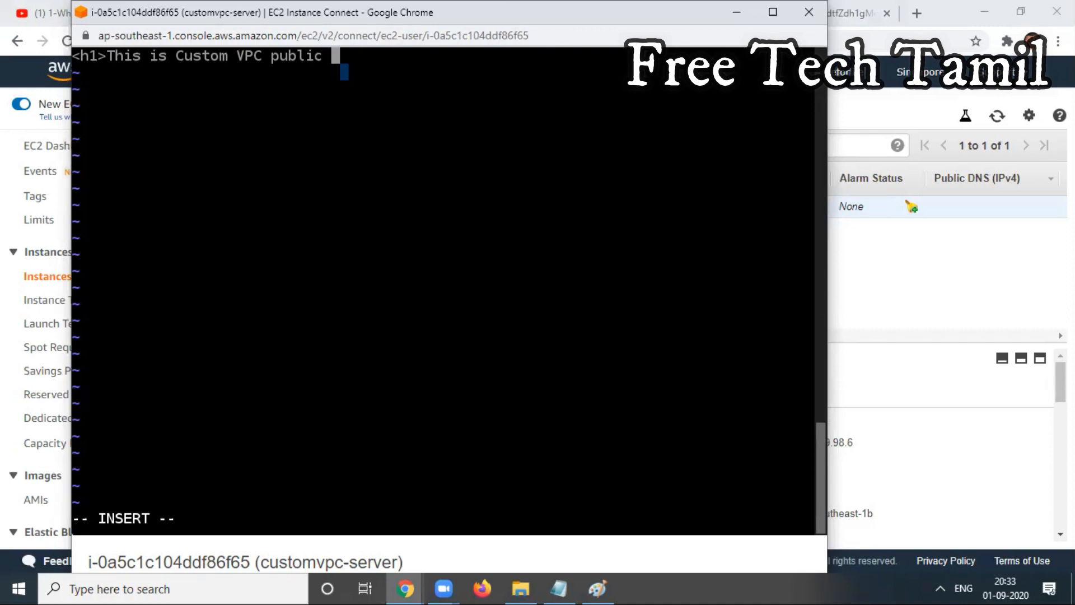
pyautogui.write('sub')
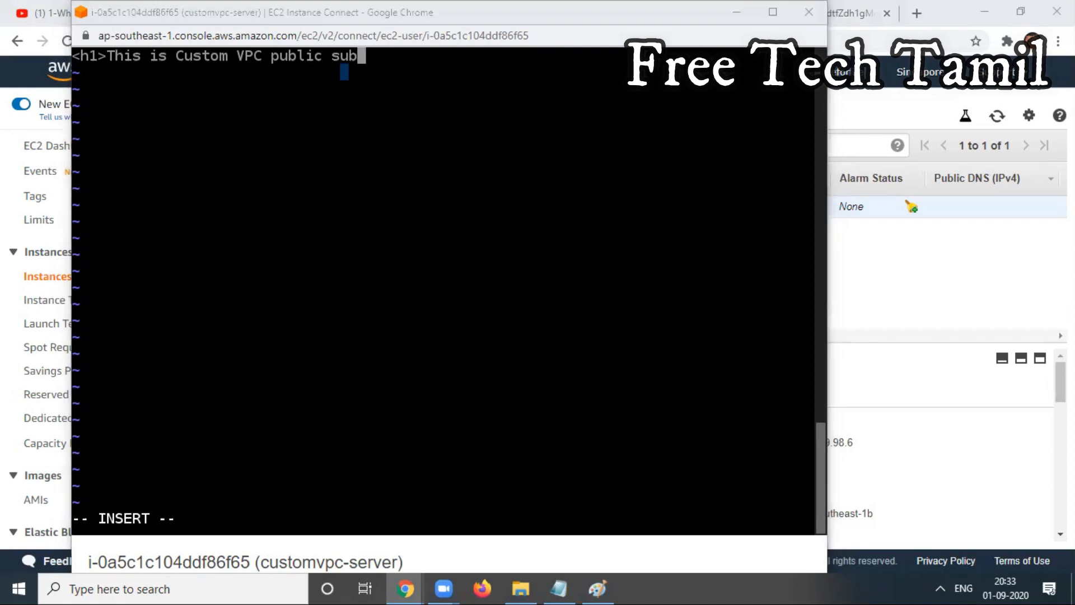
pyautogui.click(535, 105)
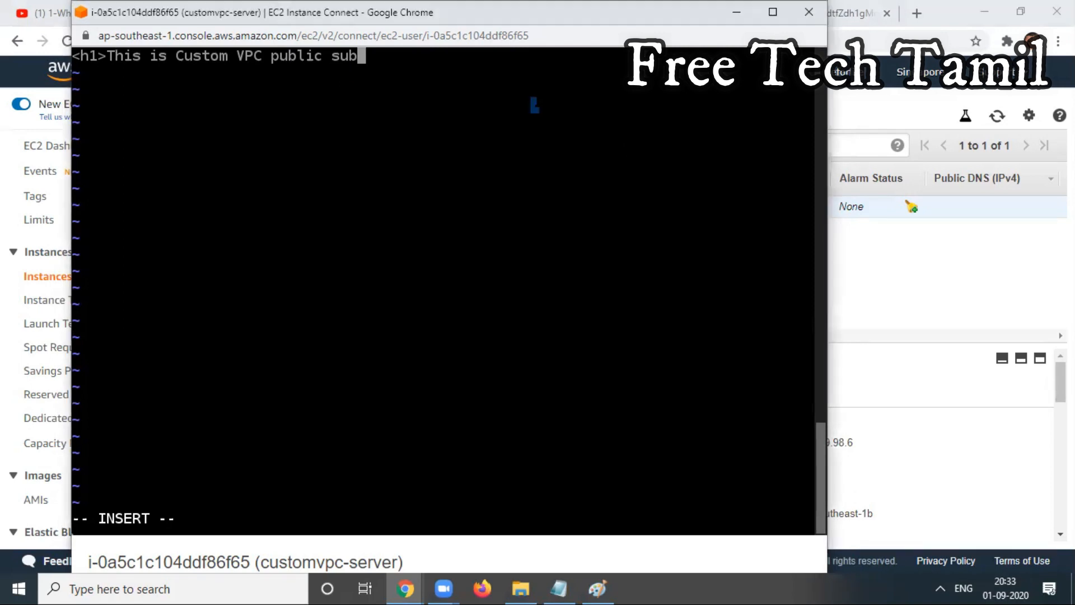
pyautogui.write('net ins')
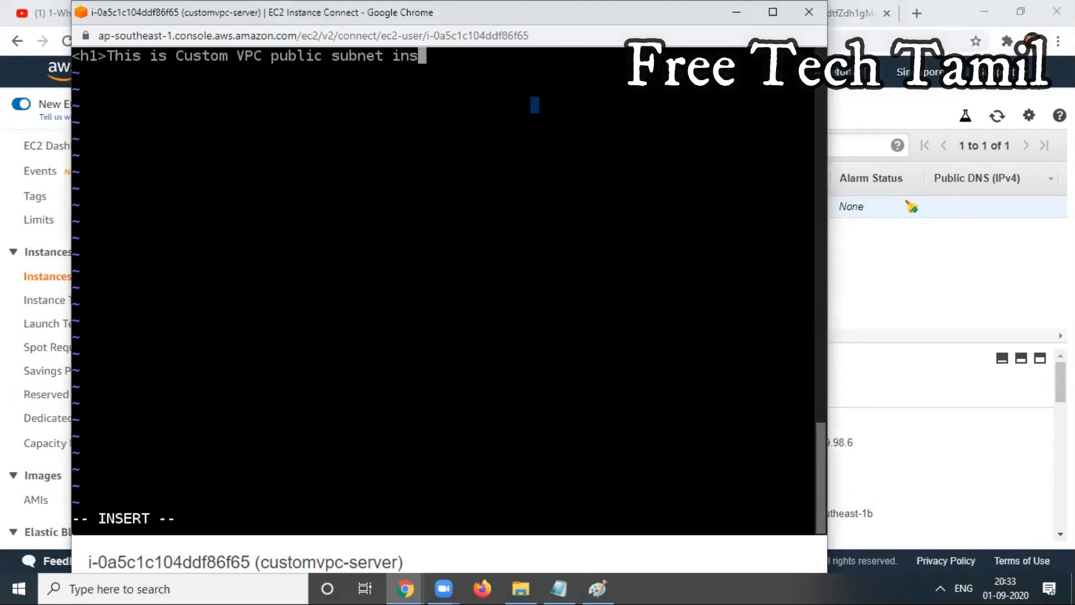
pyautogui.write('tance pag')
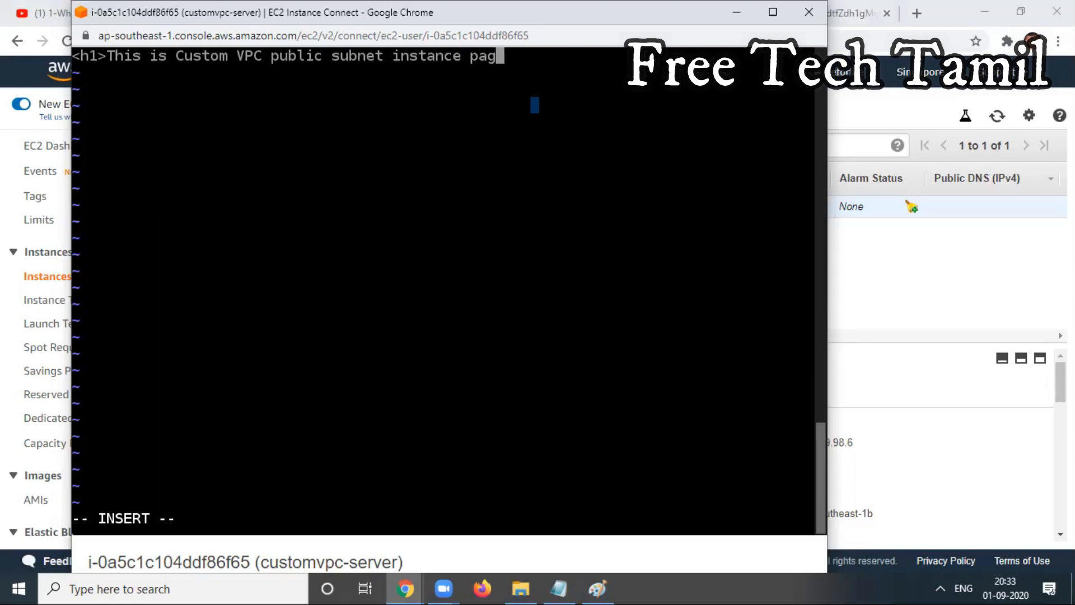
pyautogui.write('e </h1>')
pyautogui.press('Escape')
pyautogui.write(':wq')
pyautogui.press('Return')
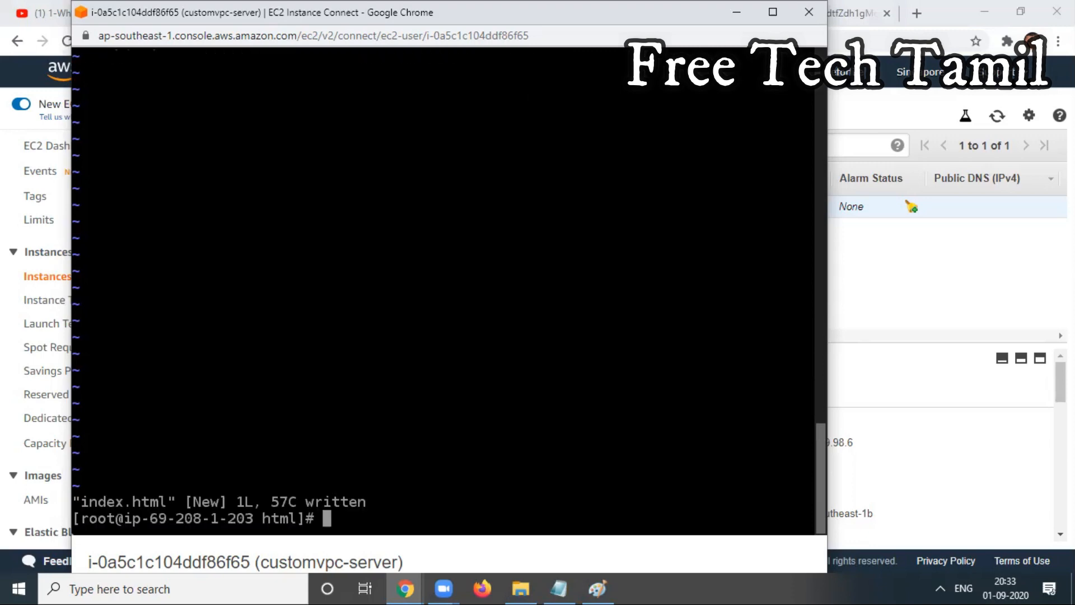
# Copy the customvpc-server instance's IPv4 public IP and load 13.229.98.6 in a new browser tab.
pyautogui.click(736, 12)
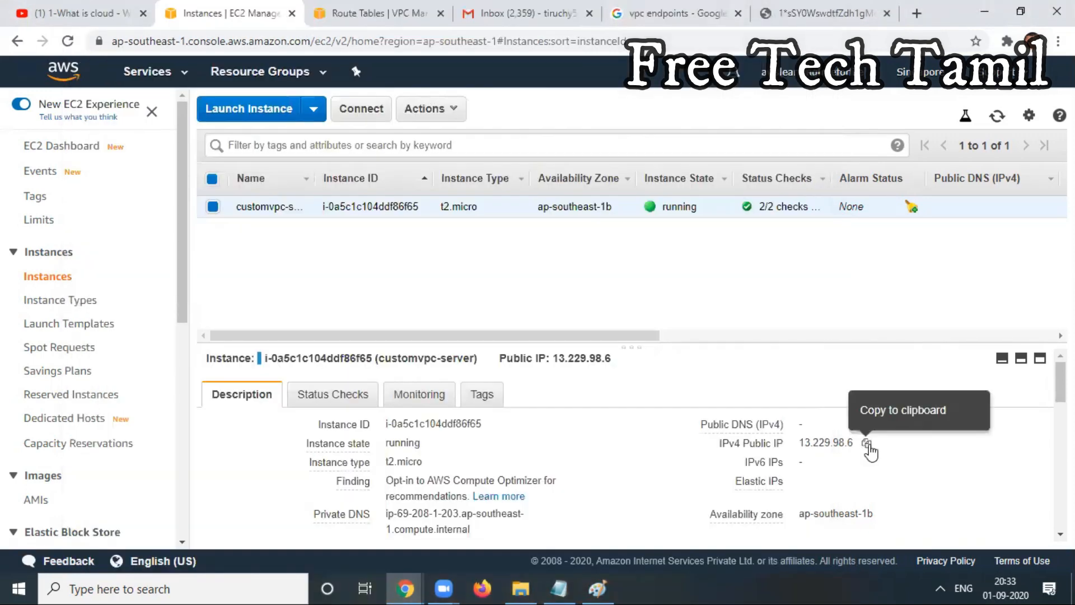
pyautogui.click(867, 444)
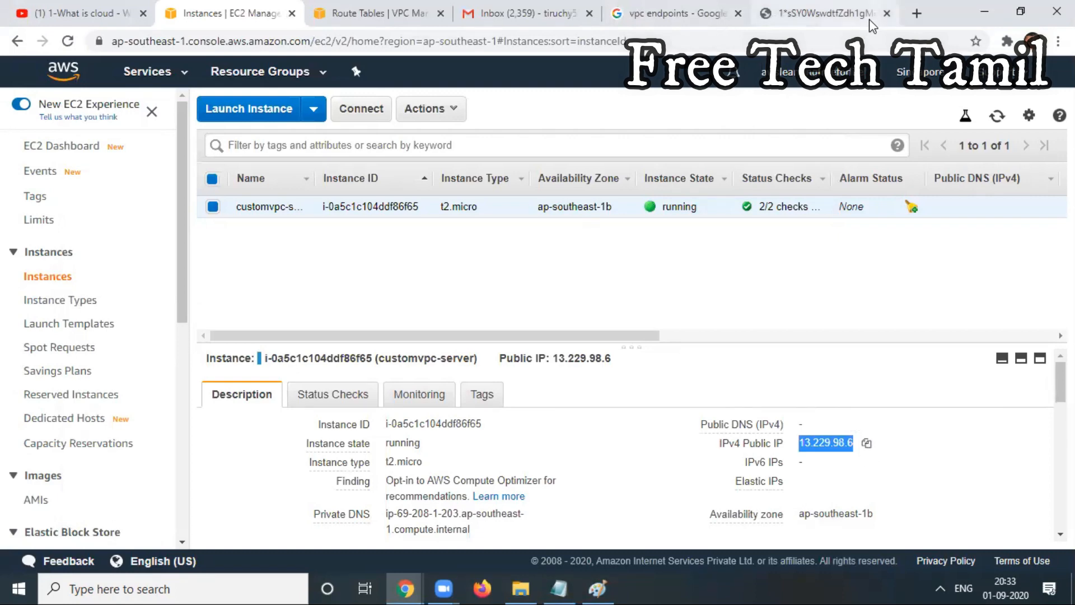
pyautogui.click(834, 14)
pyautogui.click(418, 38)
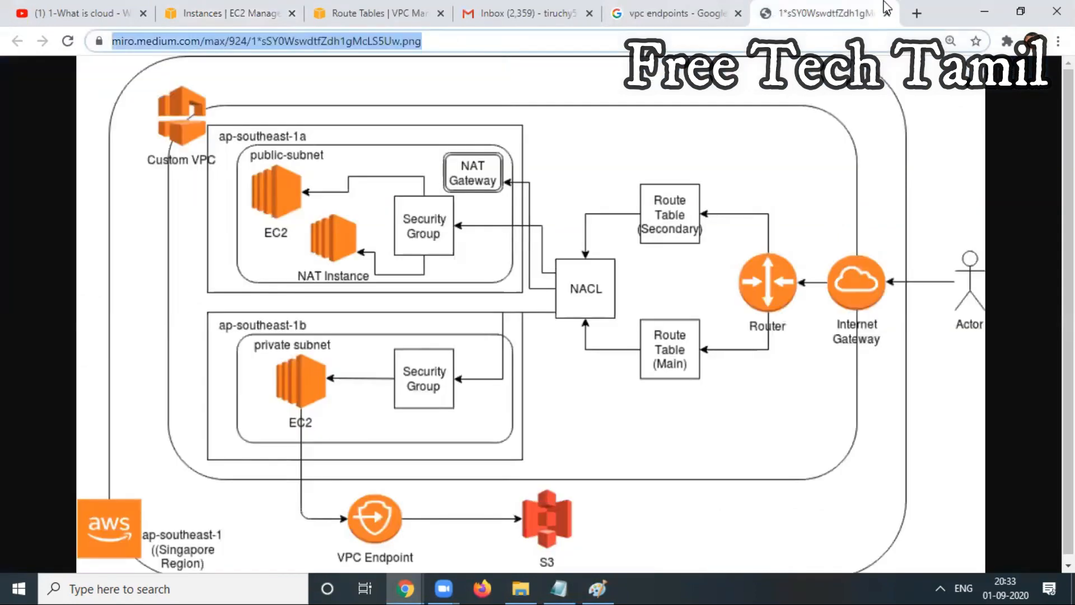
pyautogui.press('Return')
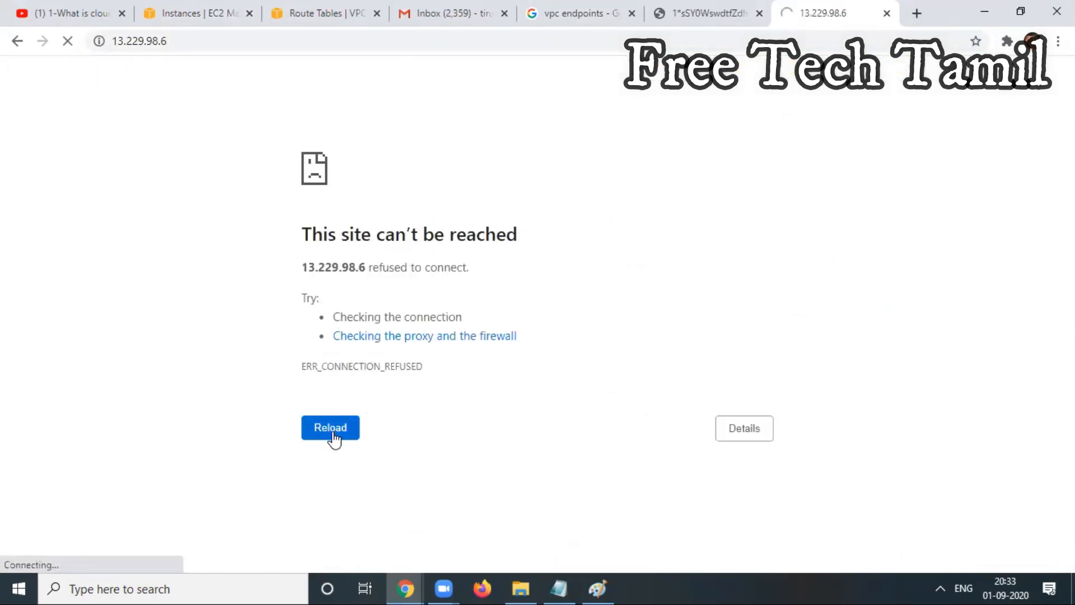
# Check the routes of the public route table in the VPC console.
pyautogui.click(706, 11)
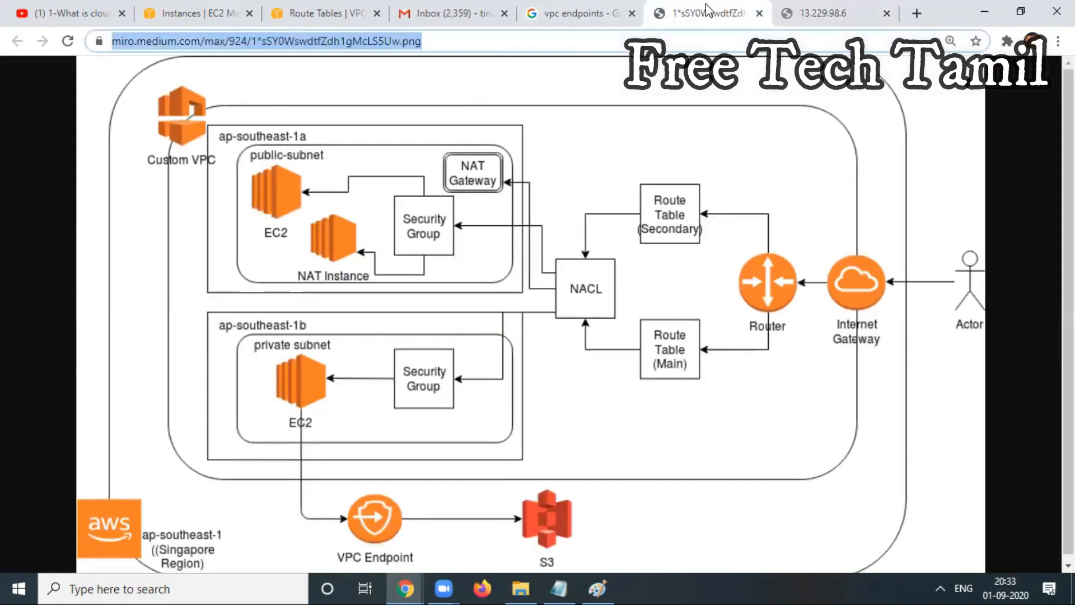
pyautogui.click(563, 14)
pyautogui.click(436, 16)
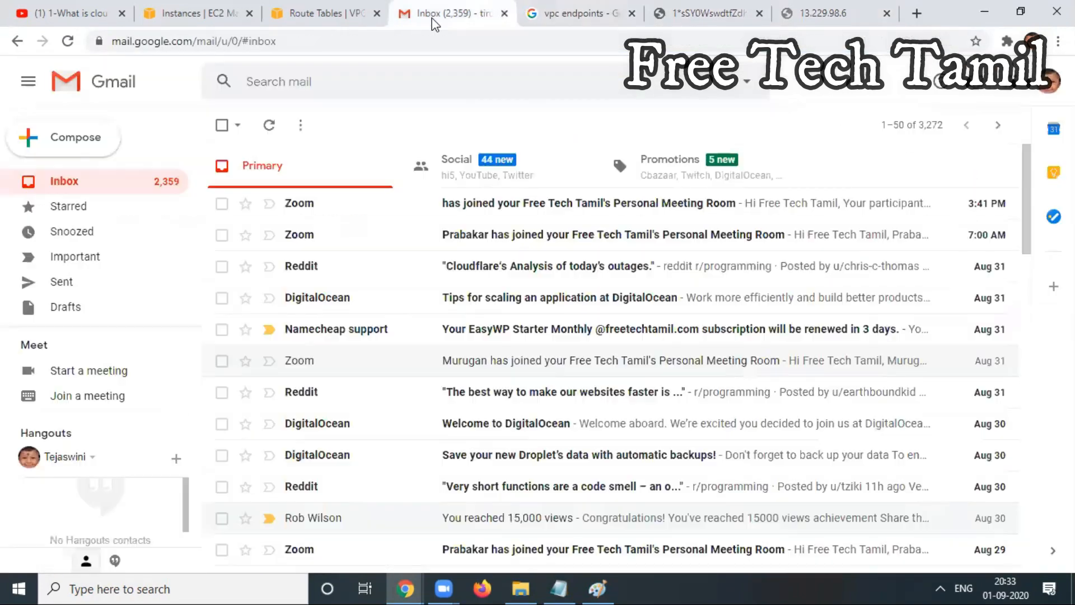
pyautogui.click(339, 17)
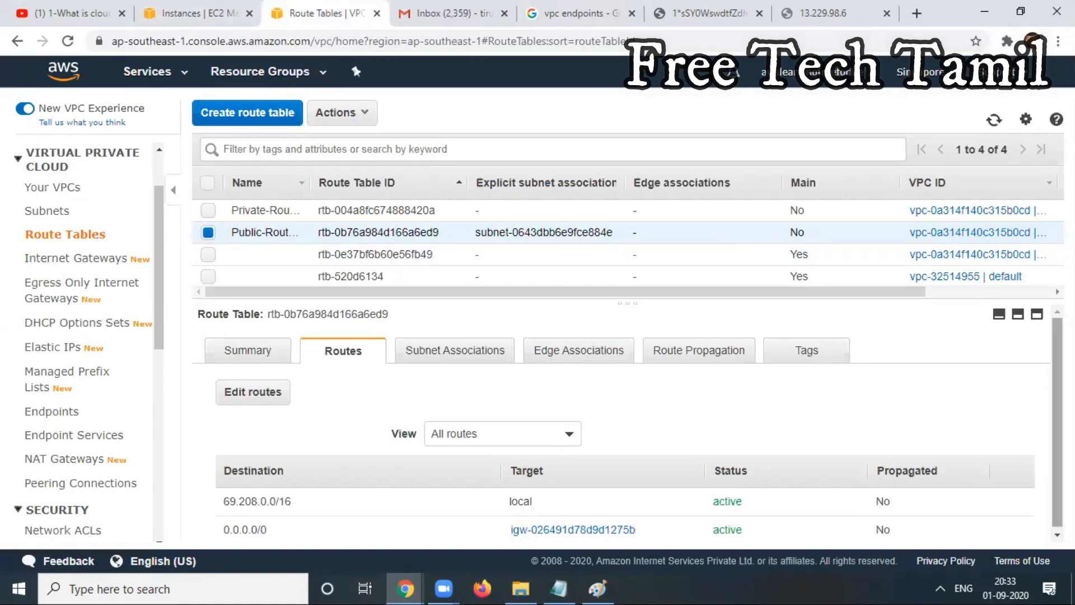
pyautogui.scroll(-1, 974, 426)
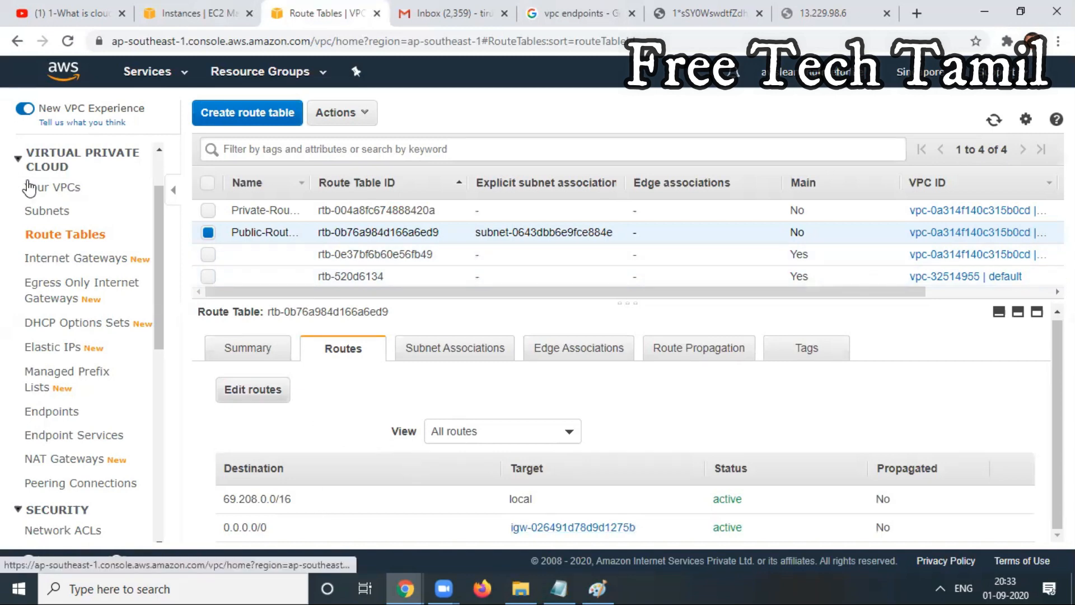
# Open the inbound rules of the default security group attached to the customvpc-server instance for editing.
pyautogui.click(188, 16)
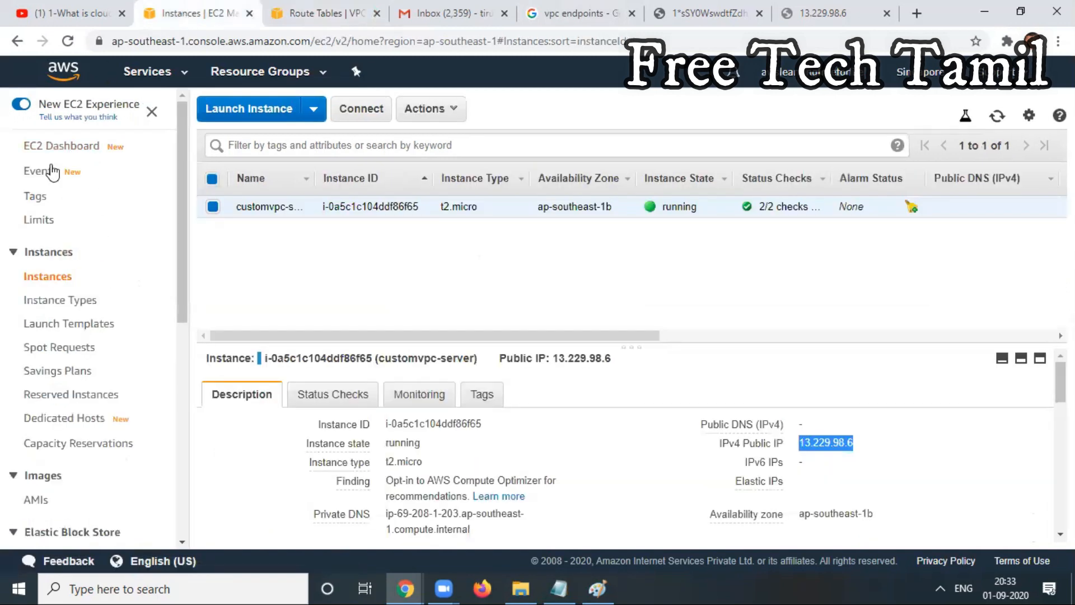
pyautogui.click(63, 150)
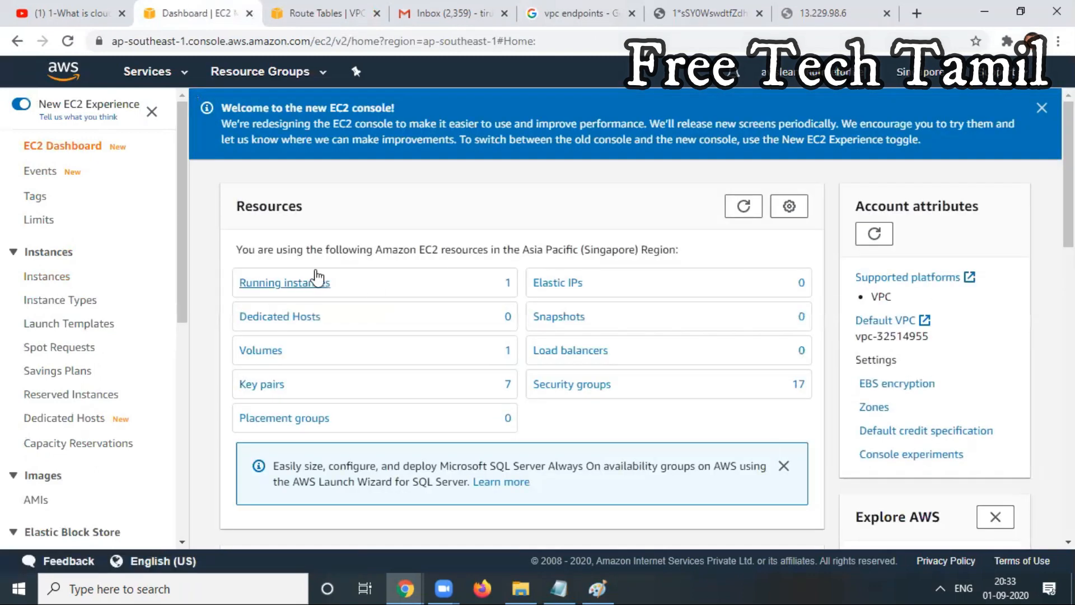
pyautogui.click(310, 286)
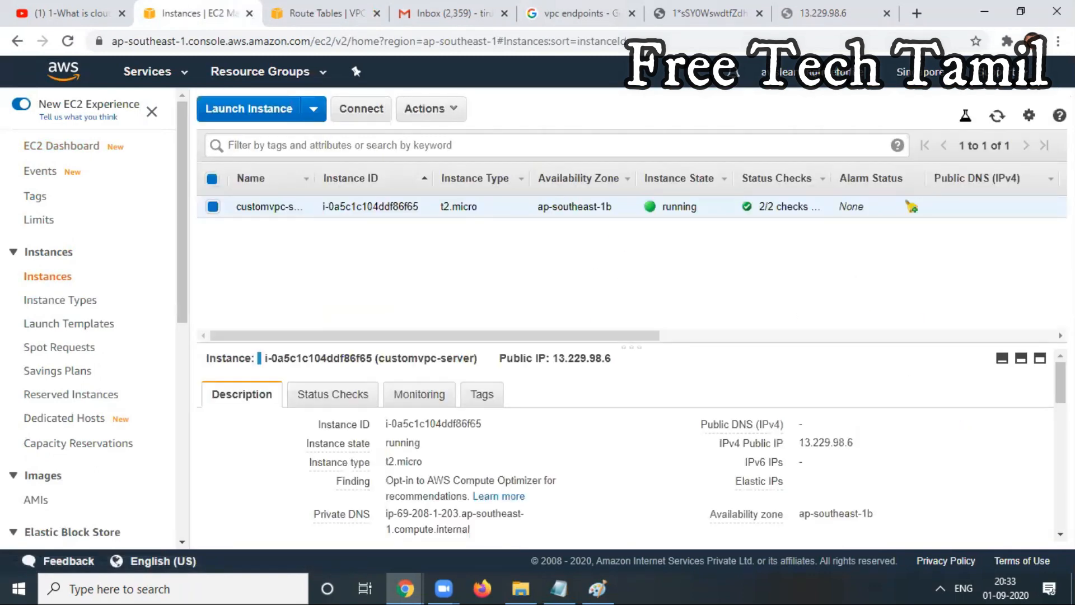
pyautogui.scroll(-3, 815, 386)
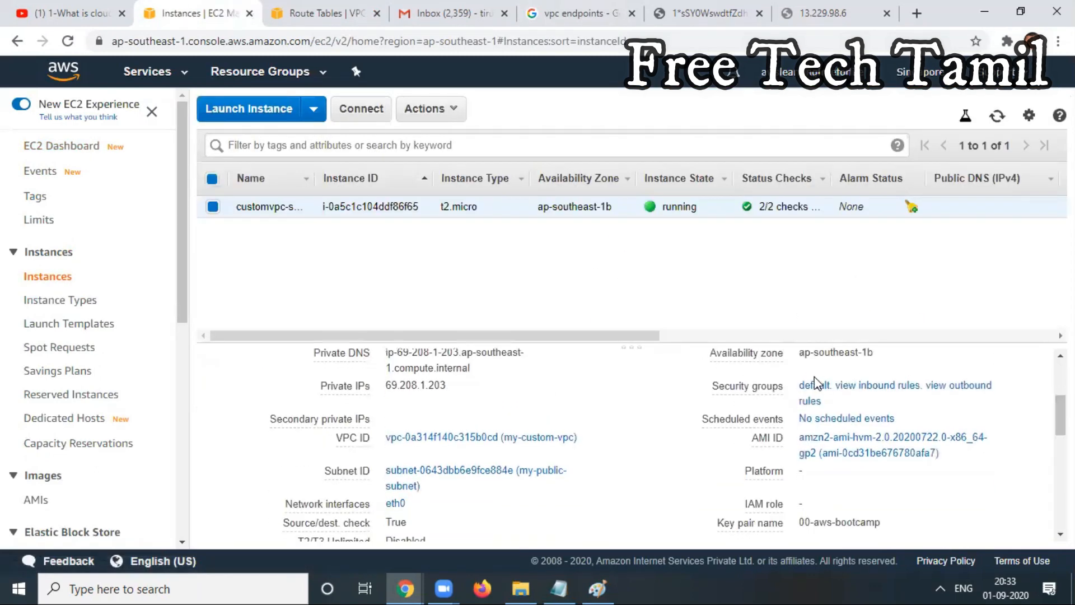
pyautogui.click(814, 385)
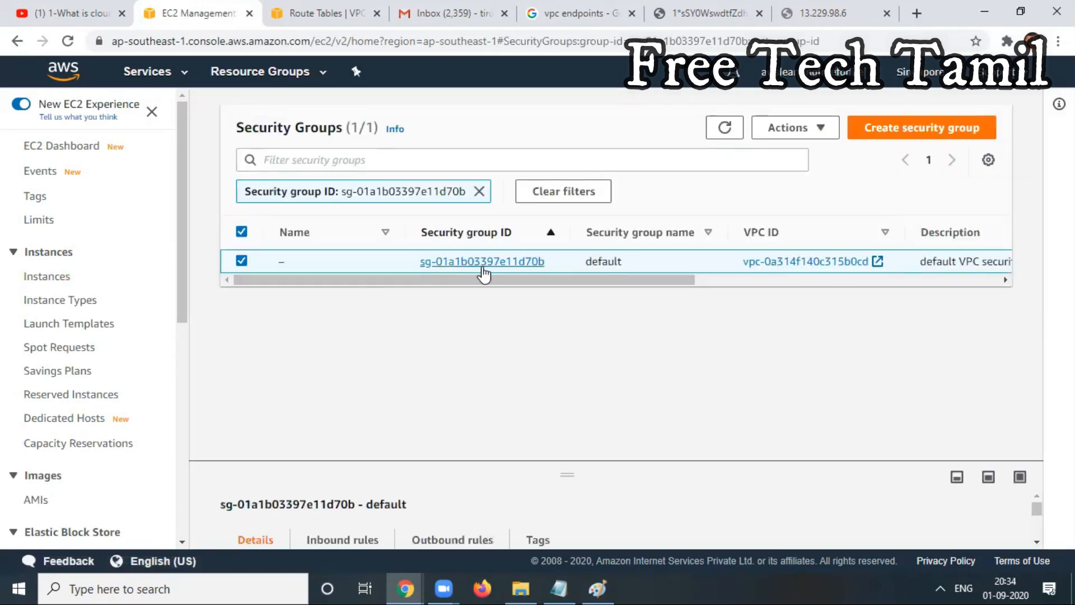
pyautogui.click(482, 262)
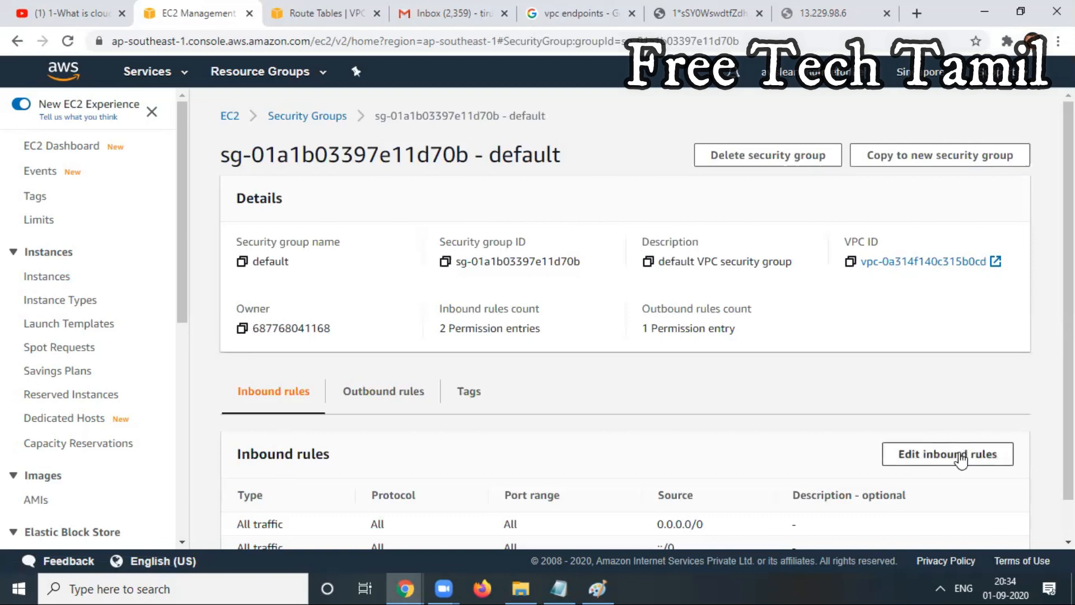
pyautogui.click(960, 456)
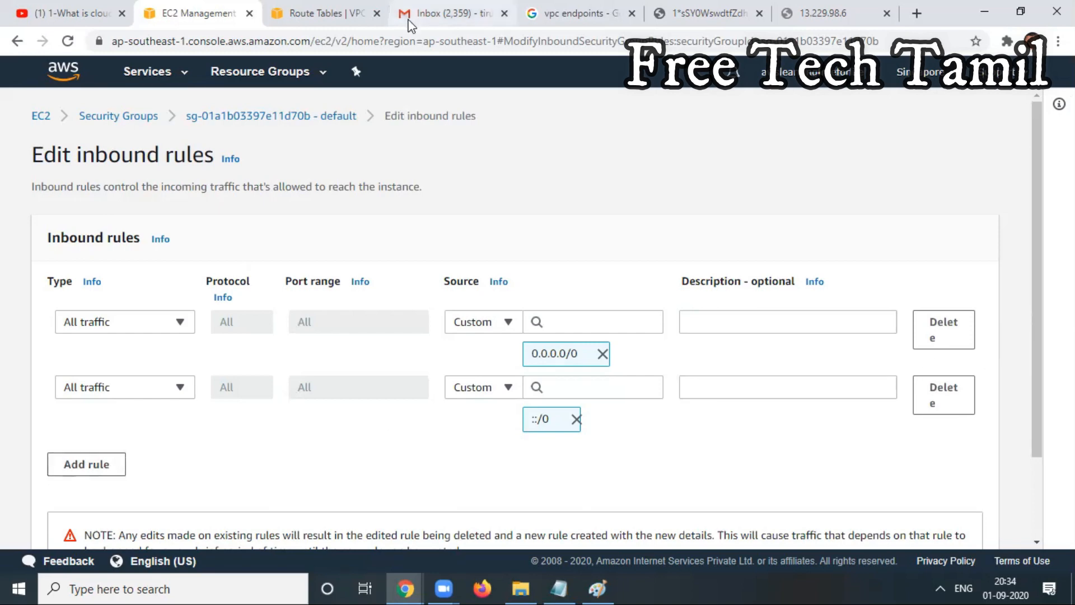
# Reload the web page at 13.229.98.6 to test access to the instance again.
pyautogui.click(307, 14)
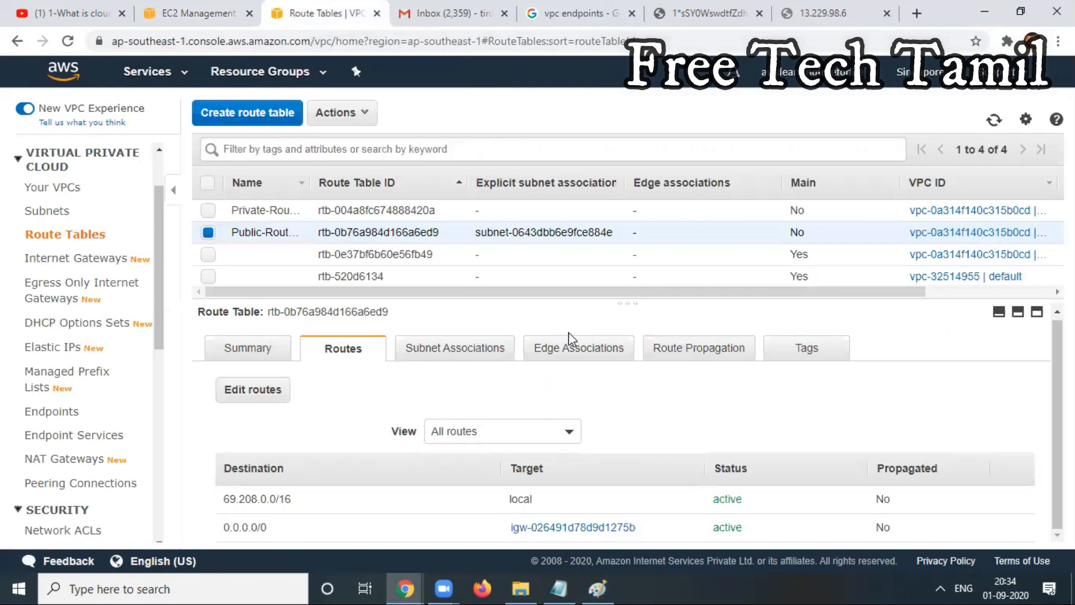
pyautogui.click(815, 12)
pyautogui.rightClick(662, 175)
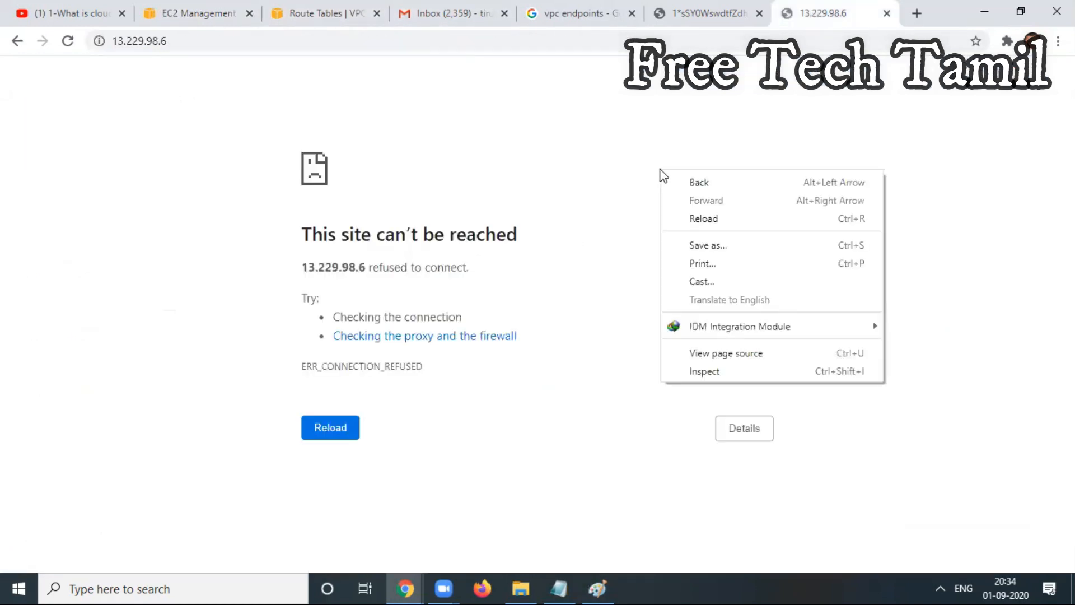
pyautogui.click(704, 220)
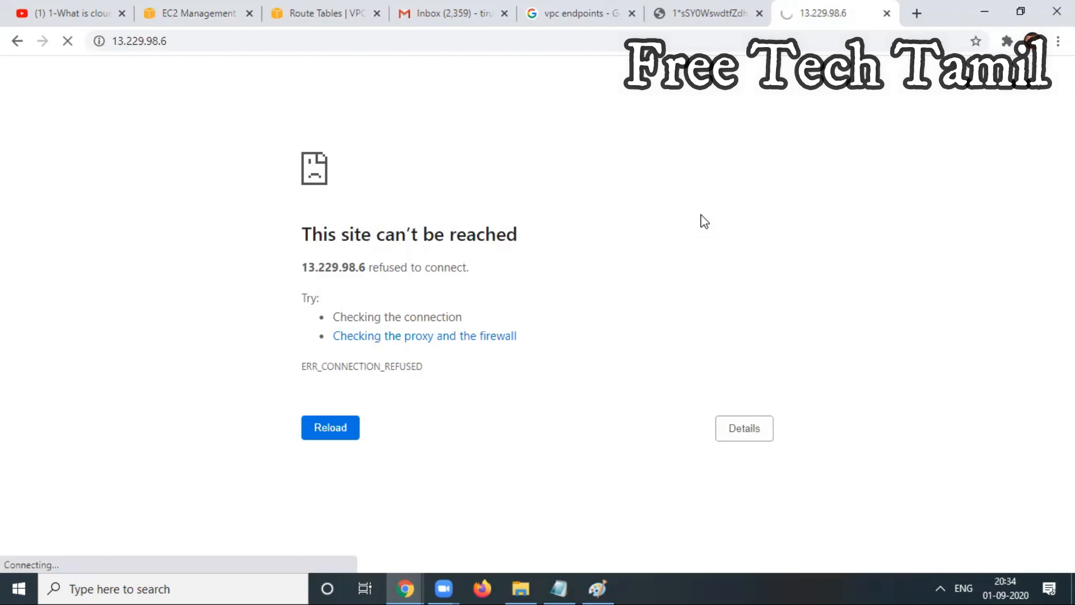
pyautogui.click(330, 429)
pyautogui.click(331, 430)
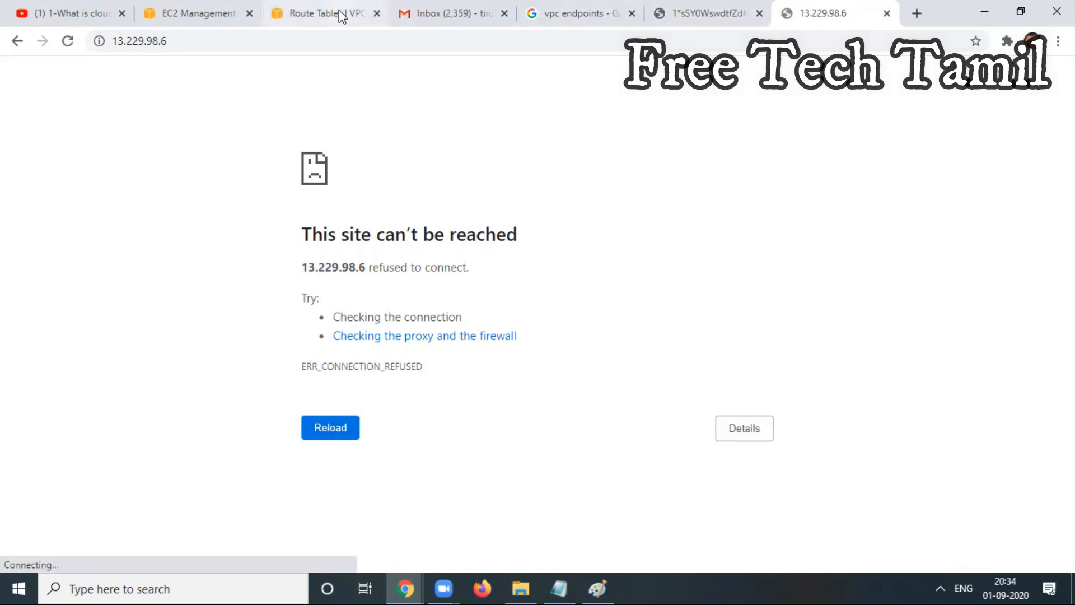
# Return to the inbound rules editing page of the default security group to recheck the allowed traffic.
pyautogui.click(658, 17)
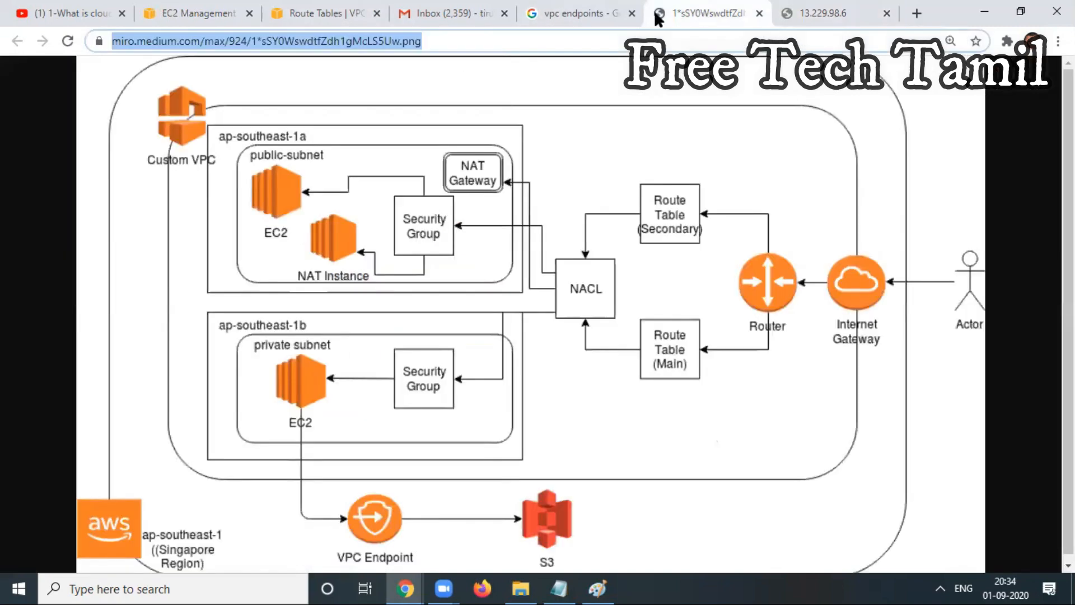
pyautogui.click(577, 13)
pyautogui.click(190, 13)
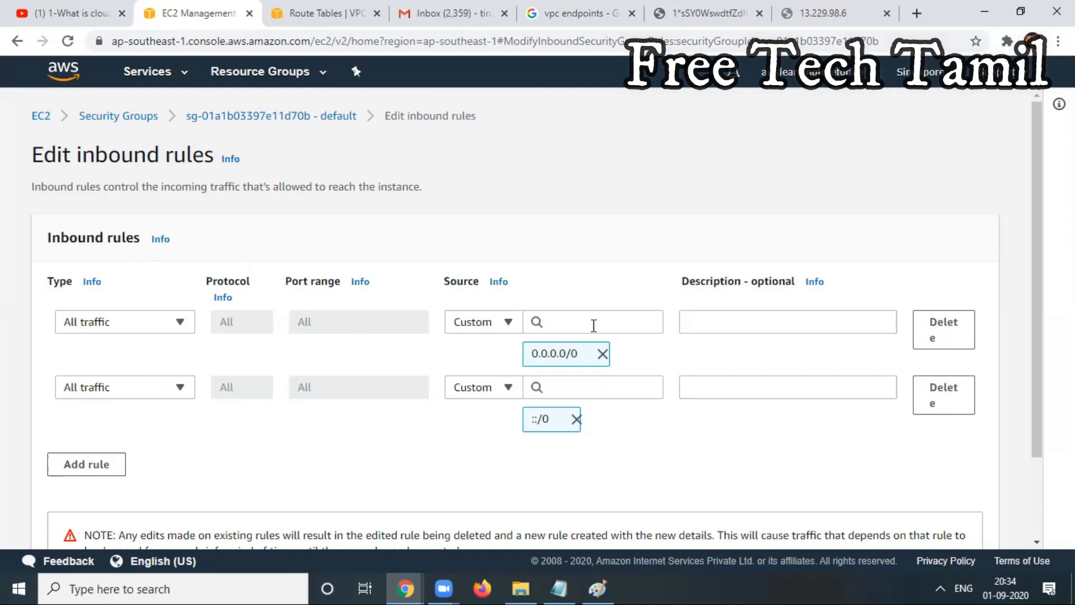
# Restrict the default security group's all-traffic inbound rule to My IP, delete the second inbound rule, and save the rules.
pyautogui.click(644, 324)
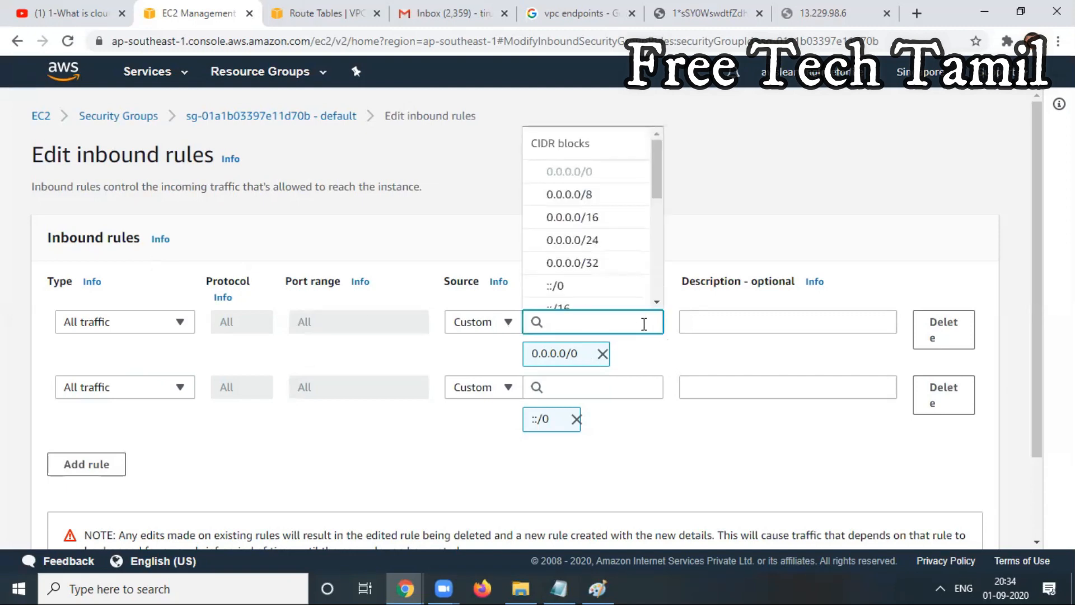
pyautogui.click(509, 323)
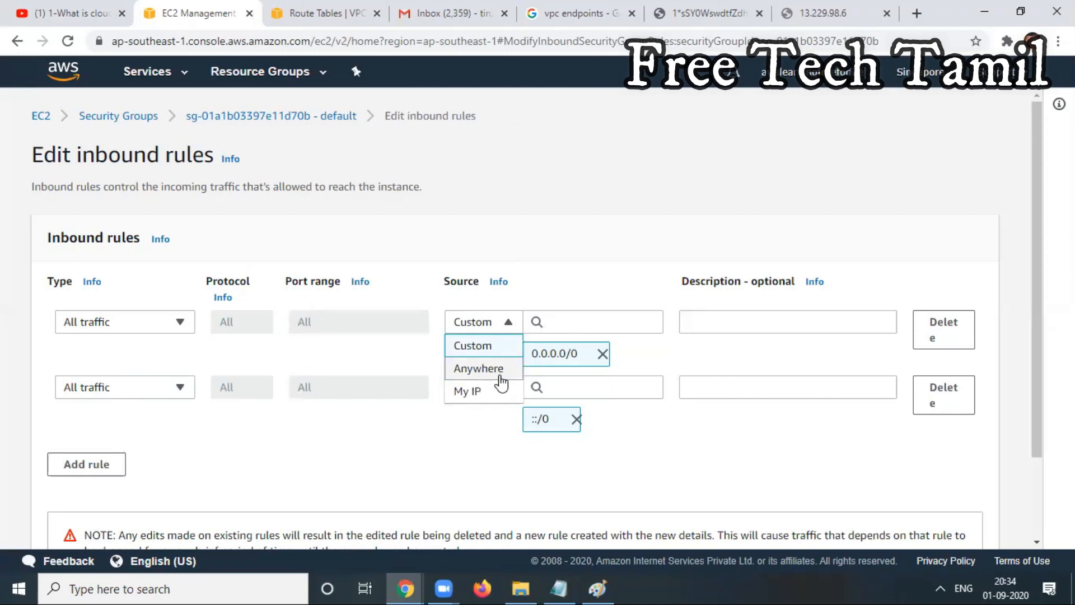
pyautogui.click(493, 392)
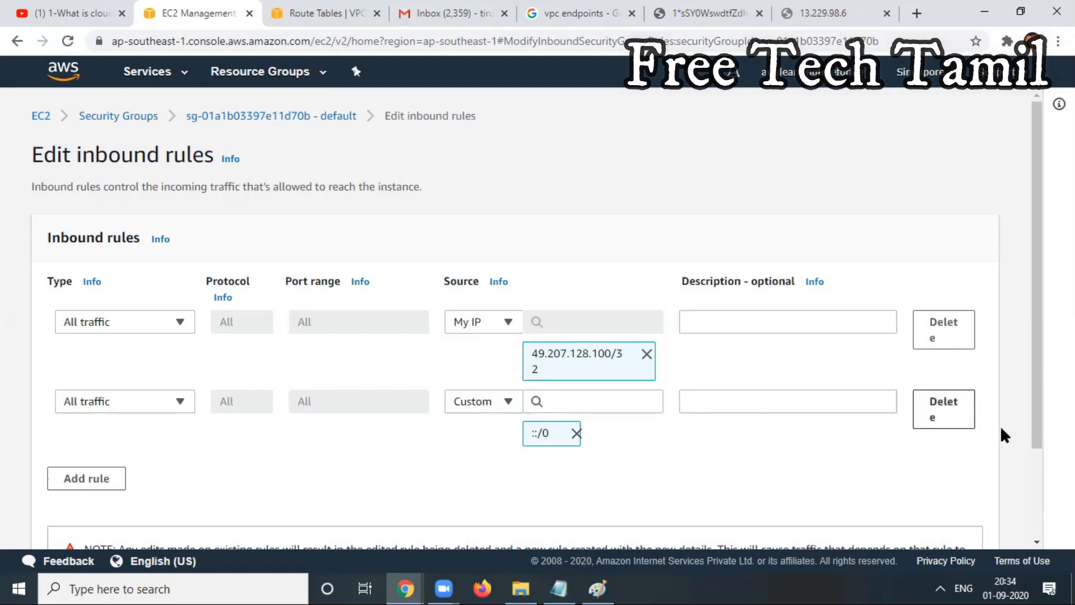
pyautogui.click(575, 434)
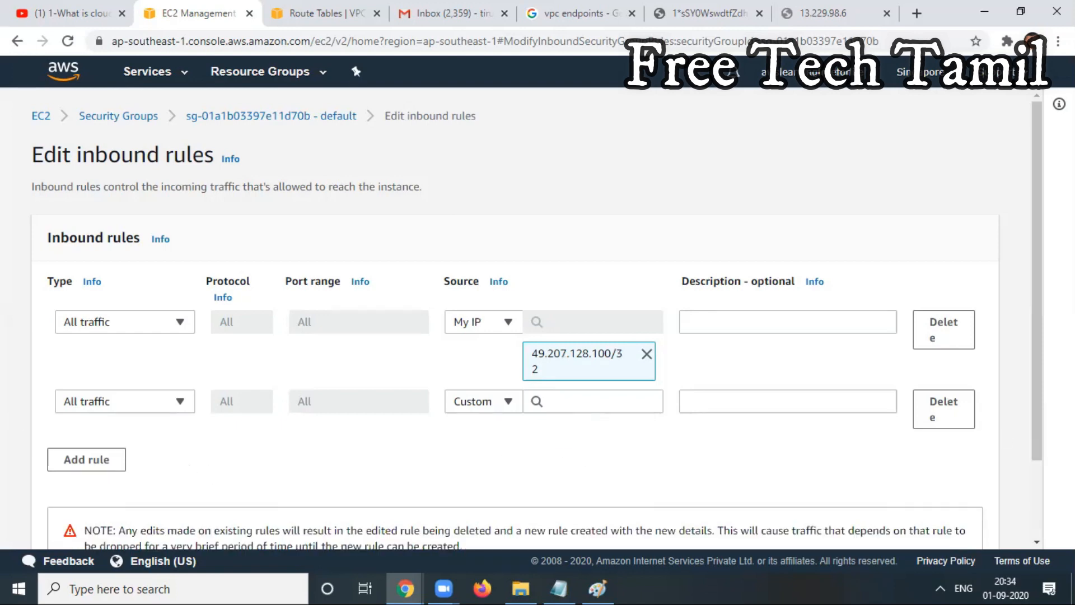
pyautogui.scroll(-2, 1034, 426)
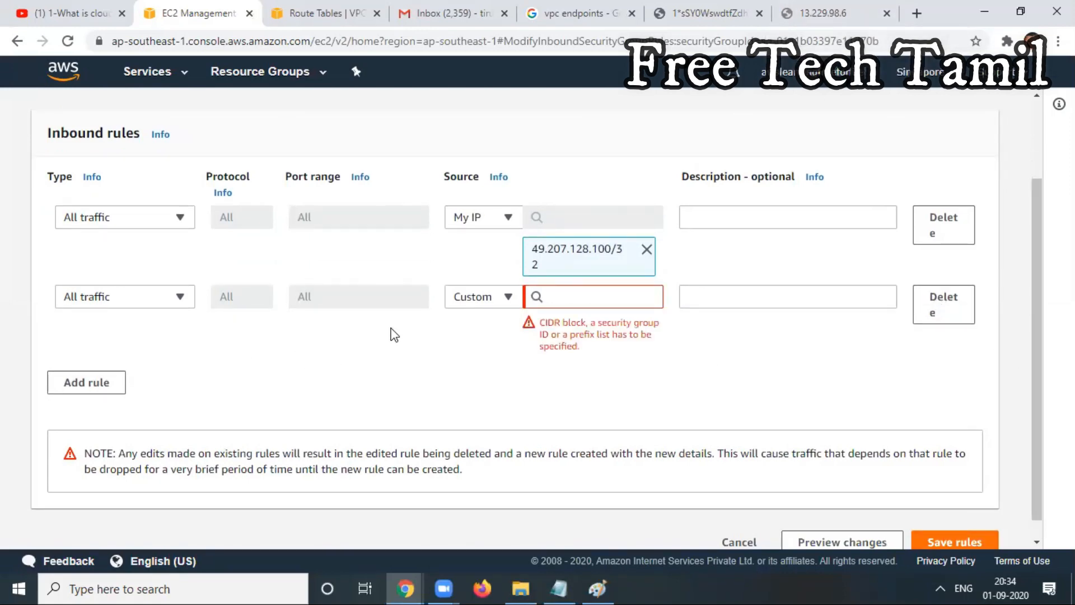
pyautogui.click(939, 316)
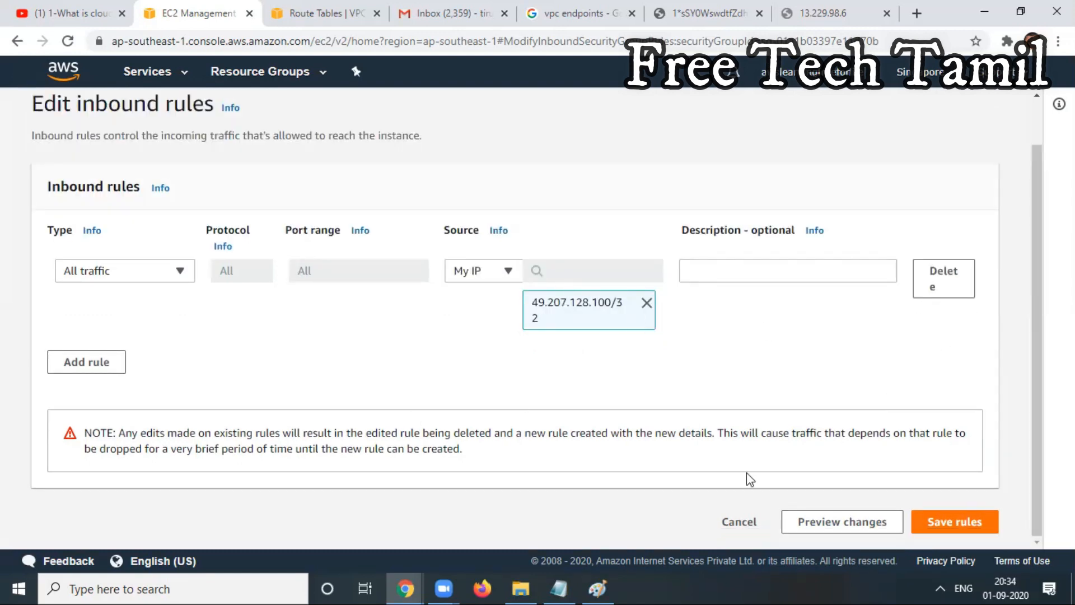
pyautogui.click(955, 522)
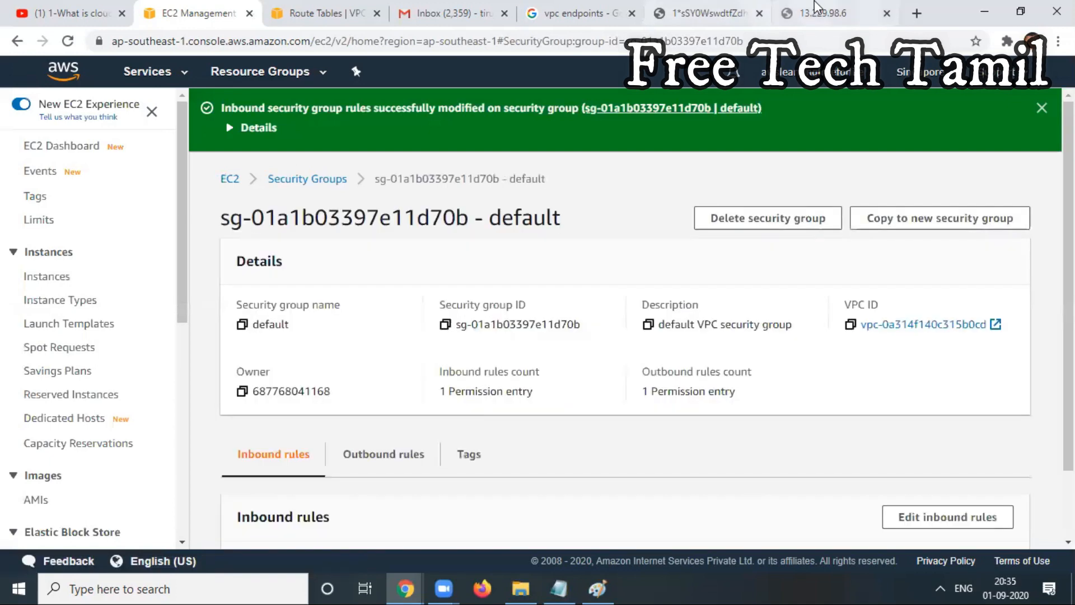
# Reload the web page at 13.229.98.6 to test access under the My IP rule.
pyautogui.click(831, 12)
pyautogui.rightClick(556, 174)
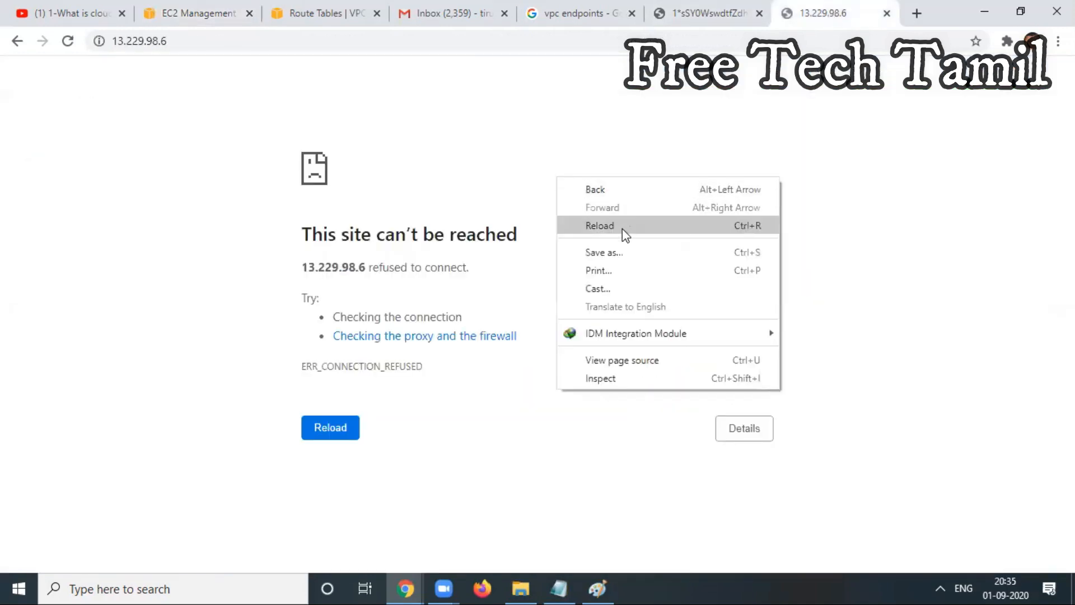
pyautogui.click(621, 225)
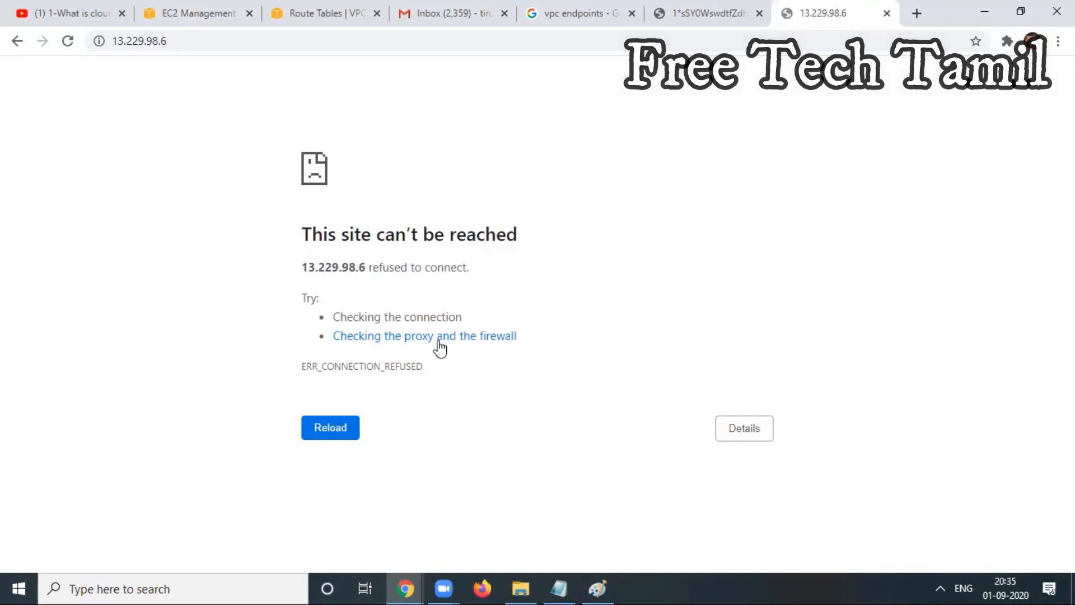
pyautogui.click(313, 431)
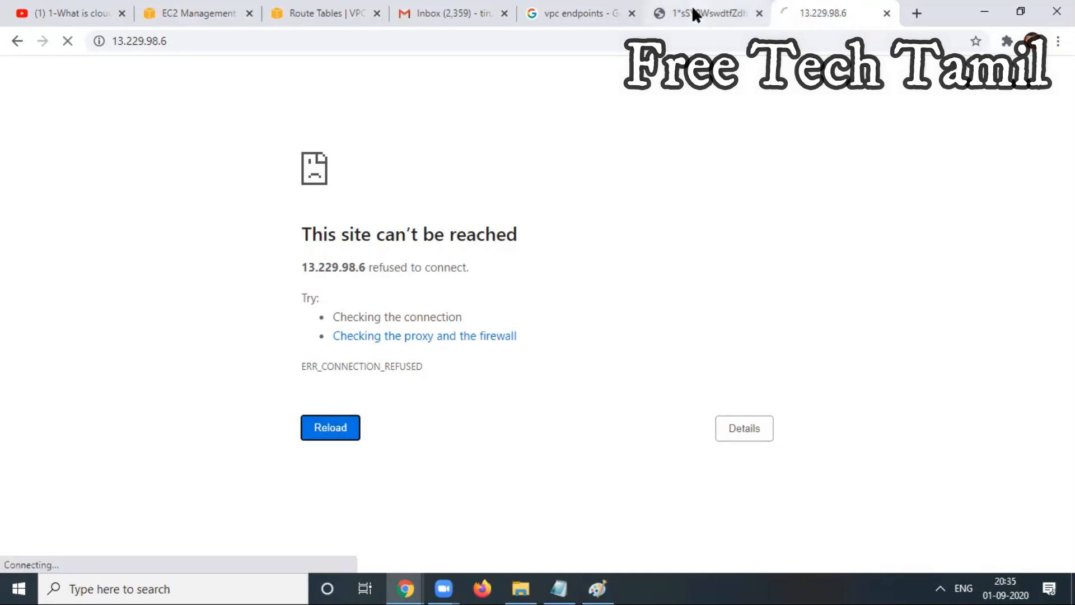
# Review the outbound and inbound rules of the default security group in the EC2 console.
pyautogui.click(212, 12)
pyautogui.moveTo(1069, 252); pyautogui.dragTo(1069, 318)
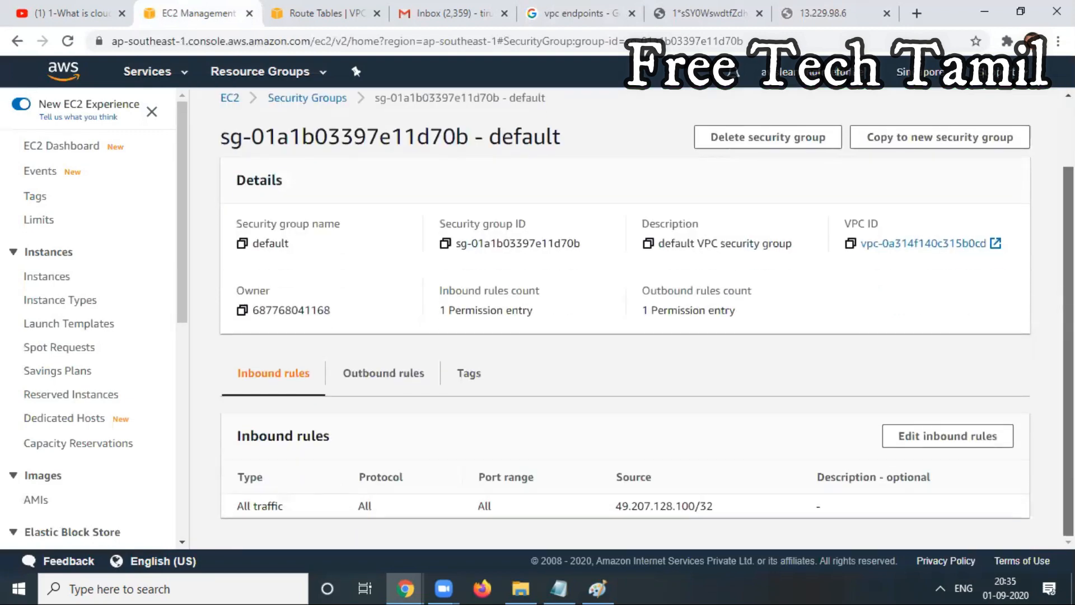
pyautogui.click(395, 375)
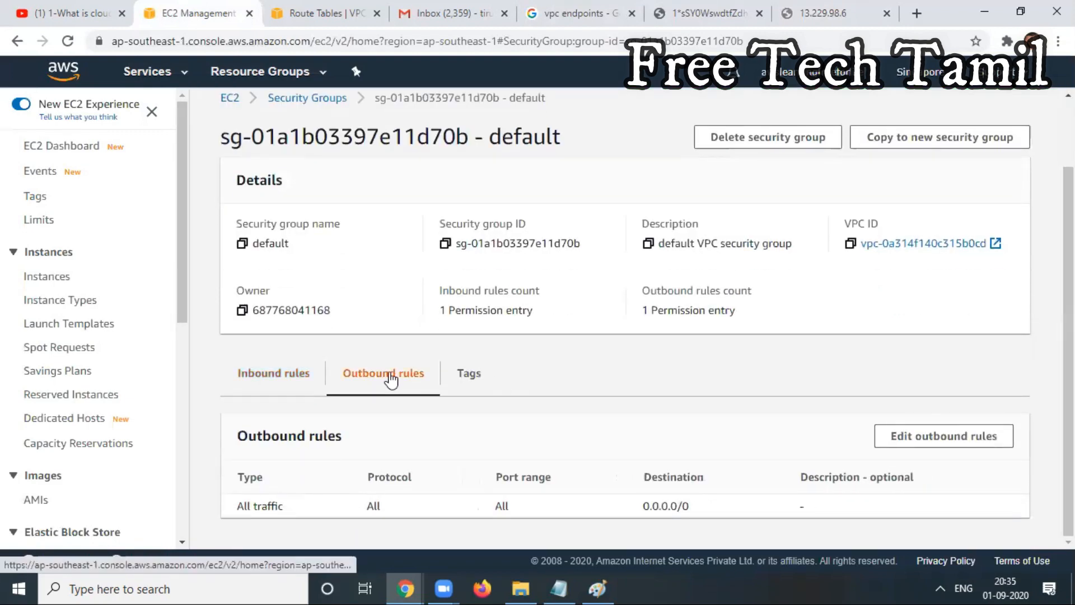
pyautogui.click(276, 390)
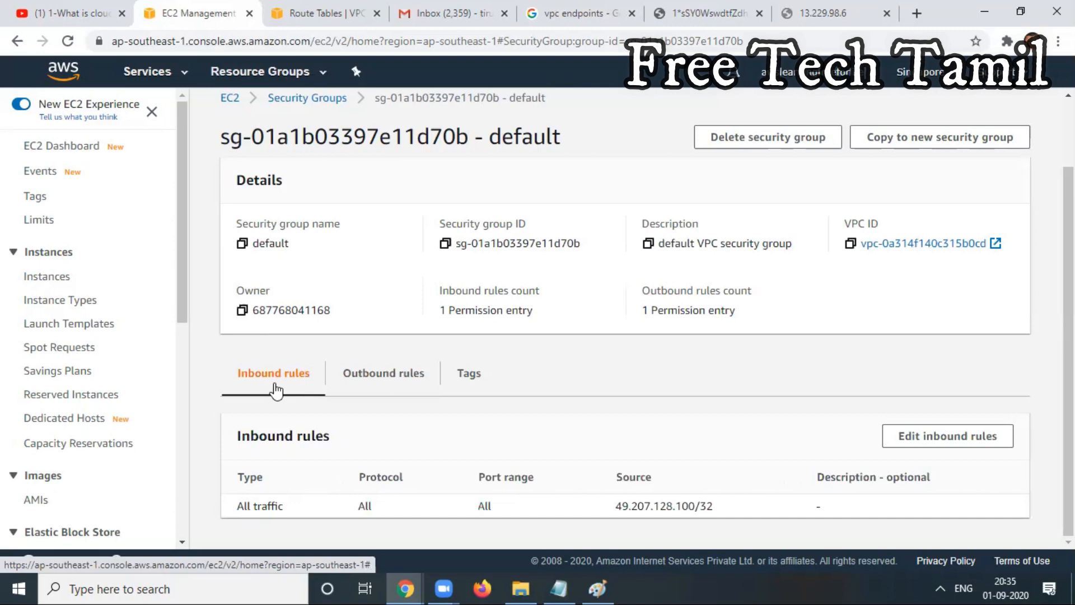
# Set the source of the default security group's all-traffic inbound rule to Anywhere and save the rules.
pyautogui.click(949, 441)
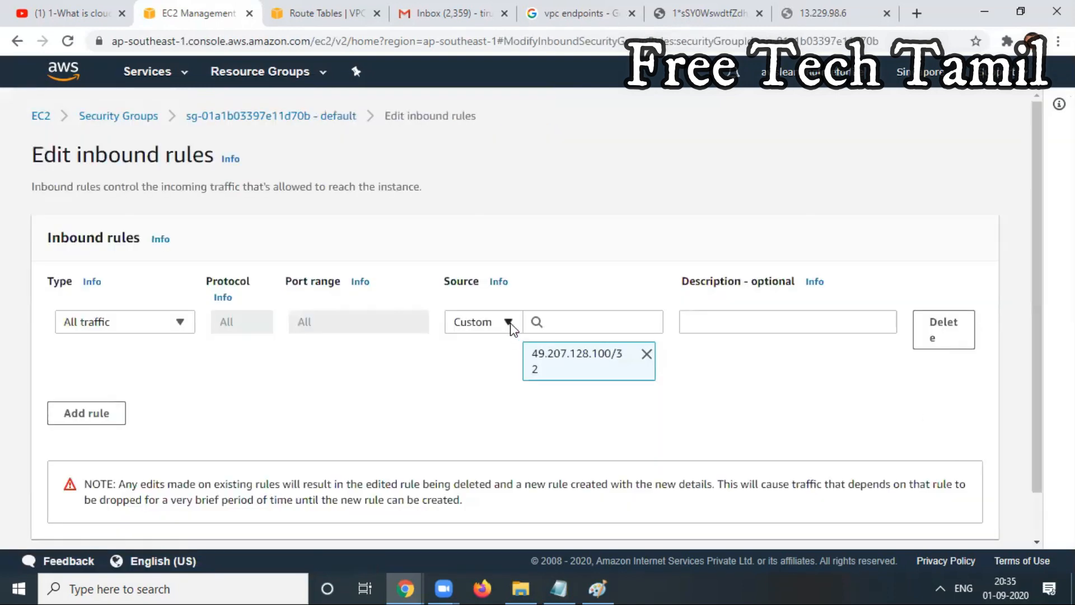
pyautogui.click(509, 324)
pyautogui.click(476, 370)
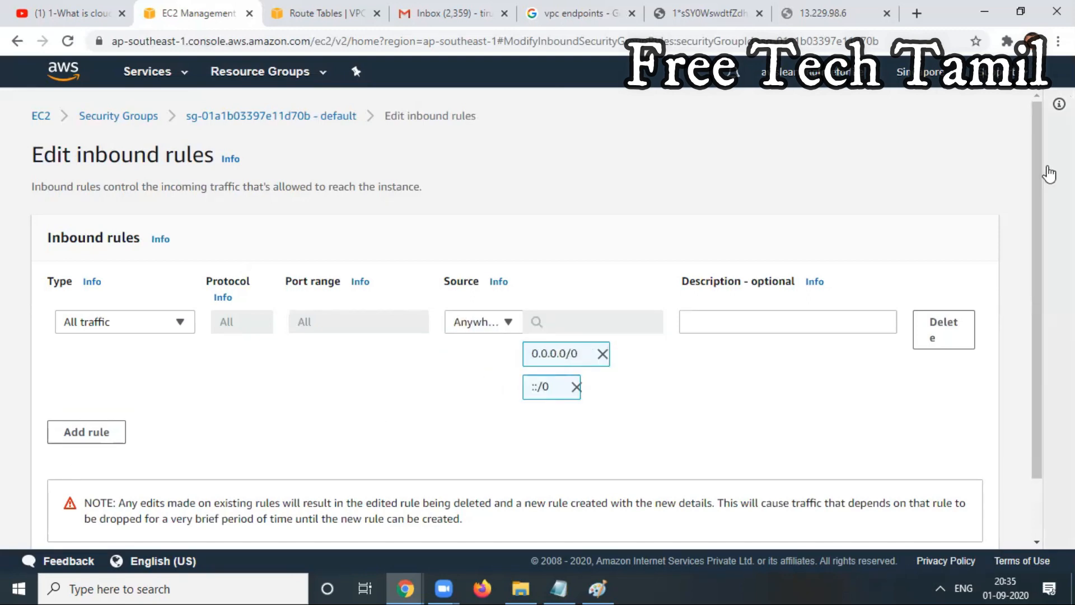
pyautogui.scroll(-3, 1031, 146)
pyautogui.click(955, 522)
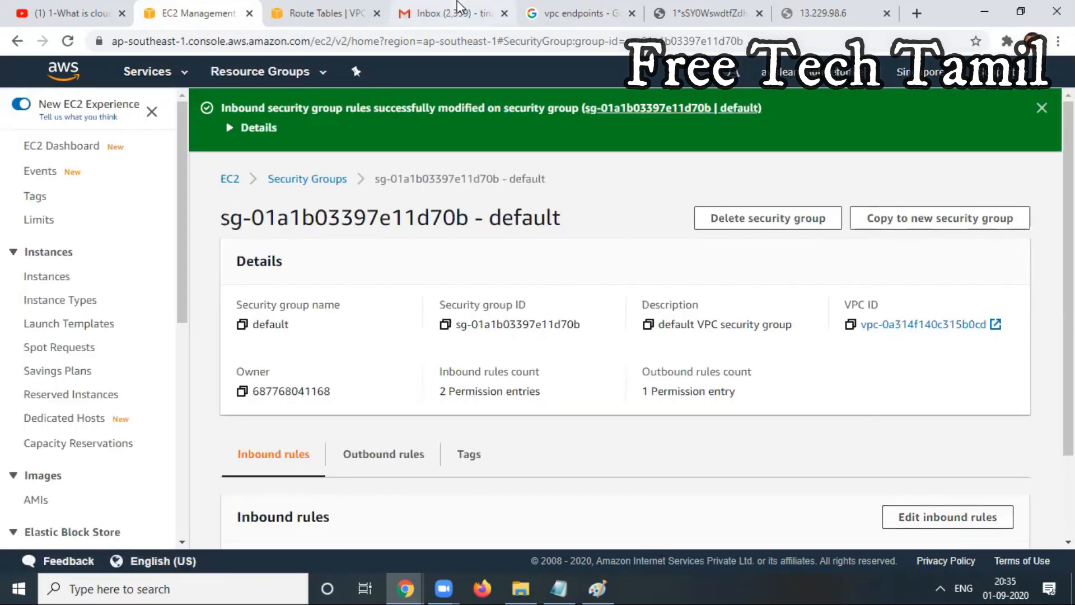
# Check the internet gateway targeted by the public route table's 0.0.0.0/0 route in the VPC console.
pyautogui.click(310, 15)
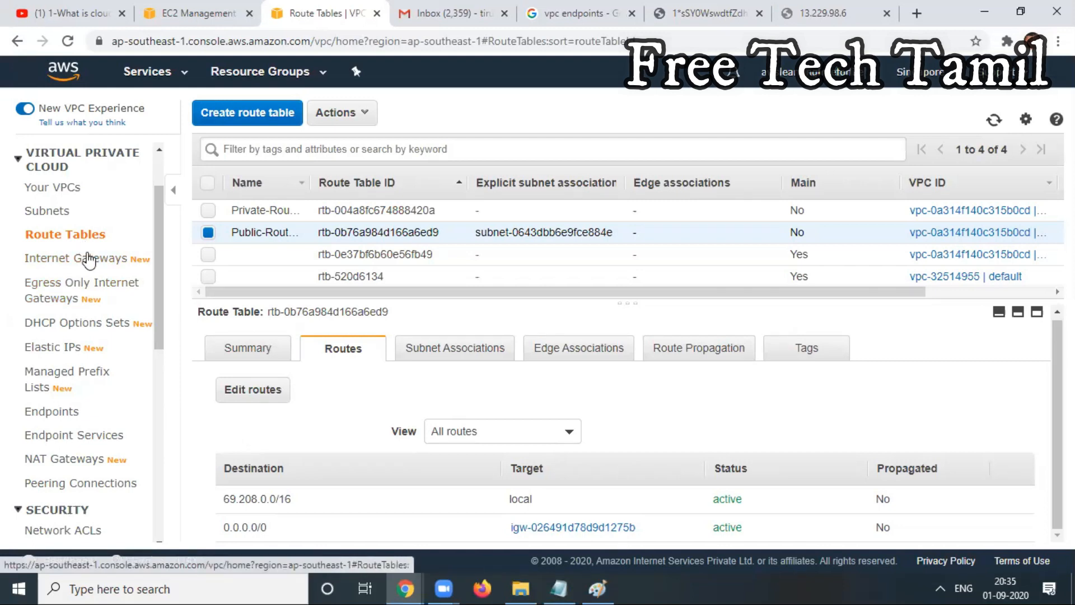
pyautogui.click(573, 528)
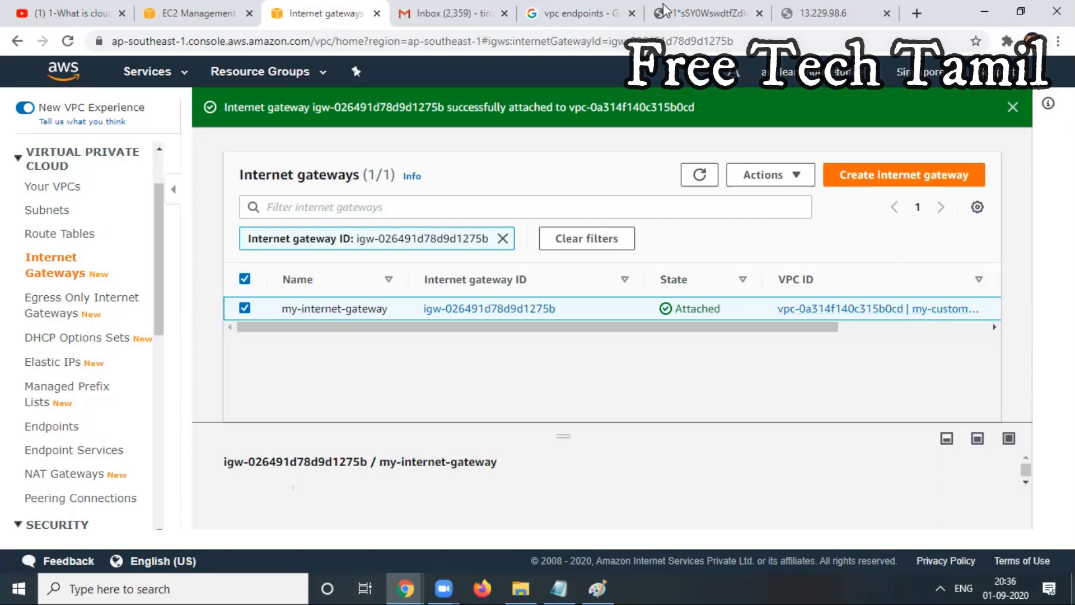
# Reload the page at 13.229.98.6 to retest access with the Anywhere rule, and close its browser tab.
pyautogui.click(835, 14)
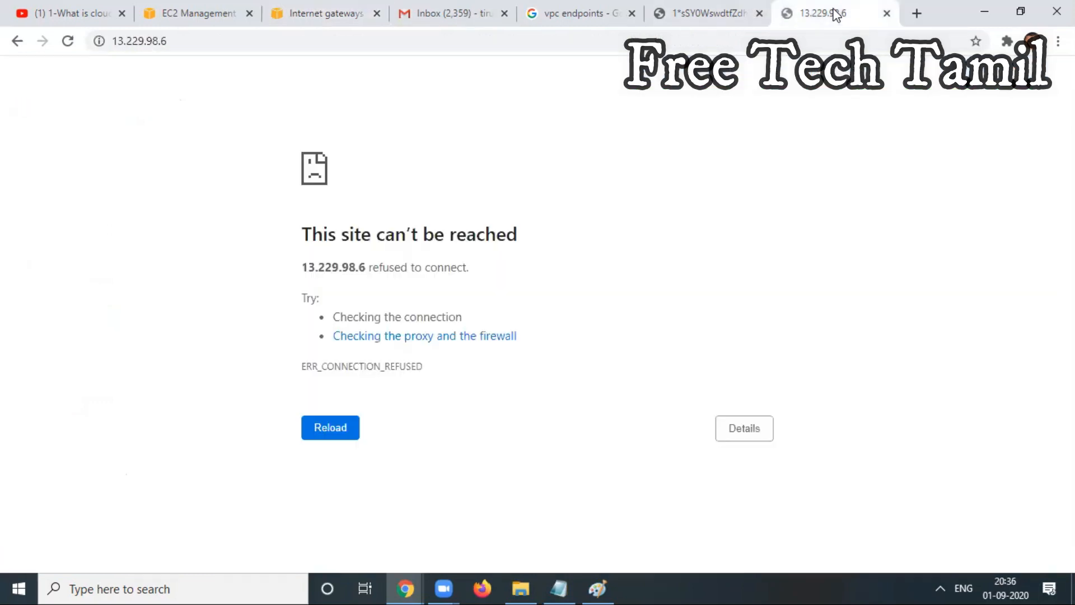
pyautogui.rightClick(579, 140)
pyautogui.click(637, 190)
pyautogui.click(314, 427)
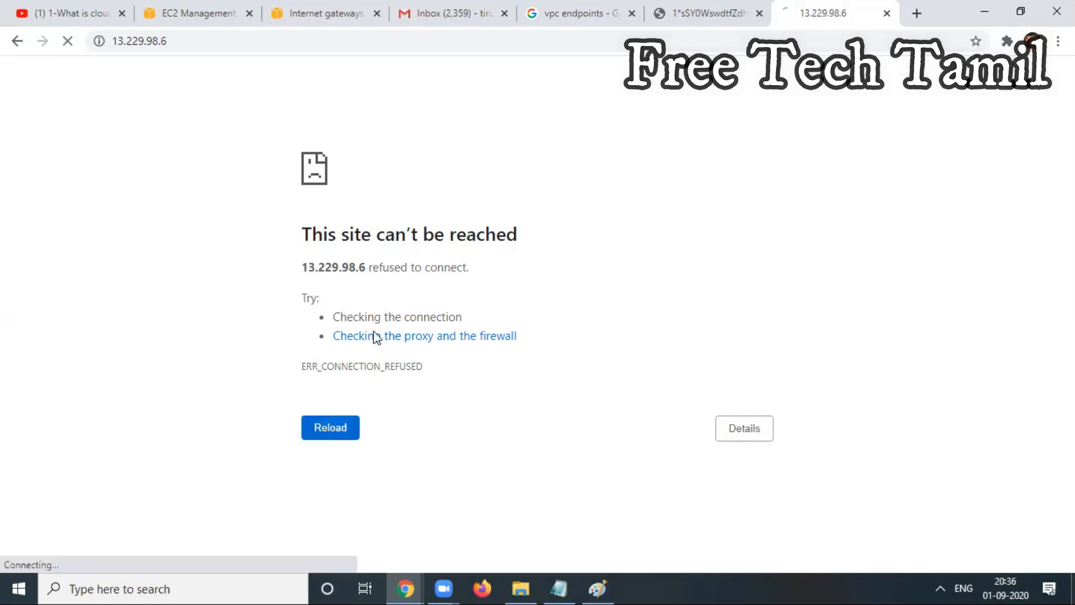
pyautogui.click(887, 13)
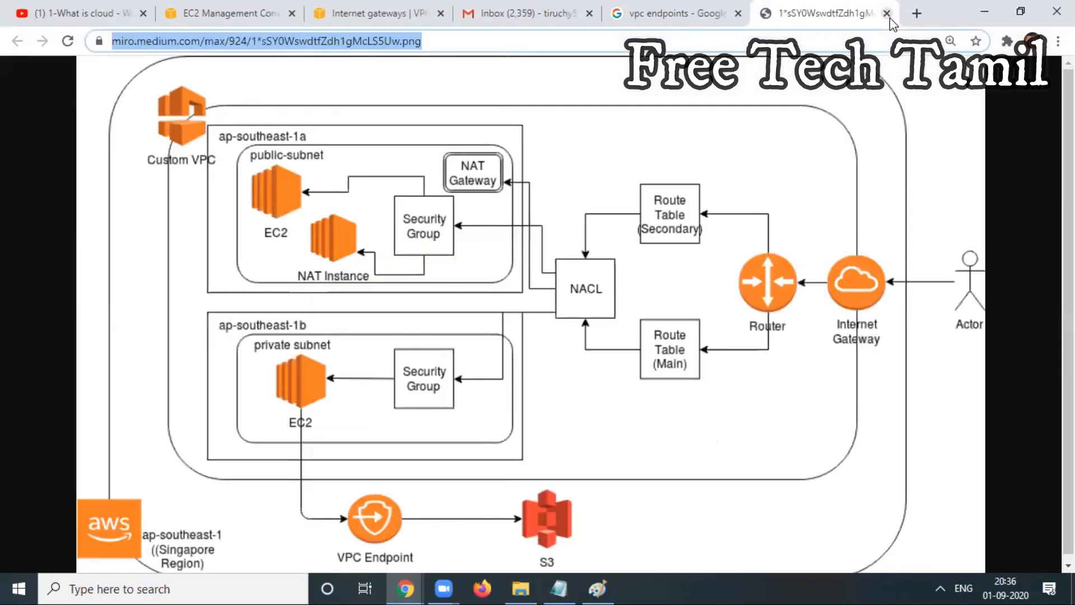
# Open the VPC linked from the default security group and inspect its description and CIDR blocks.
pyautogui.click(695, 11)
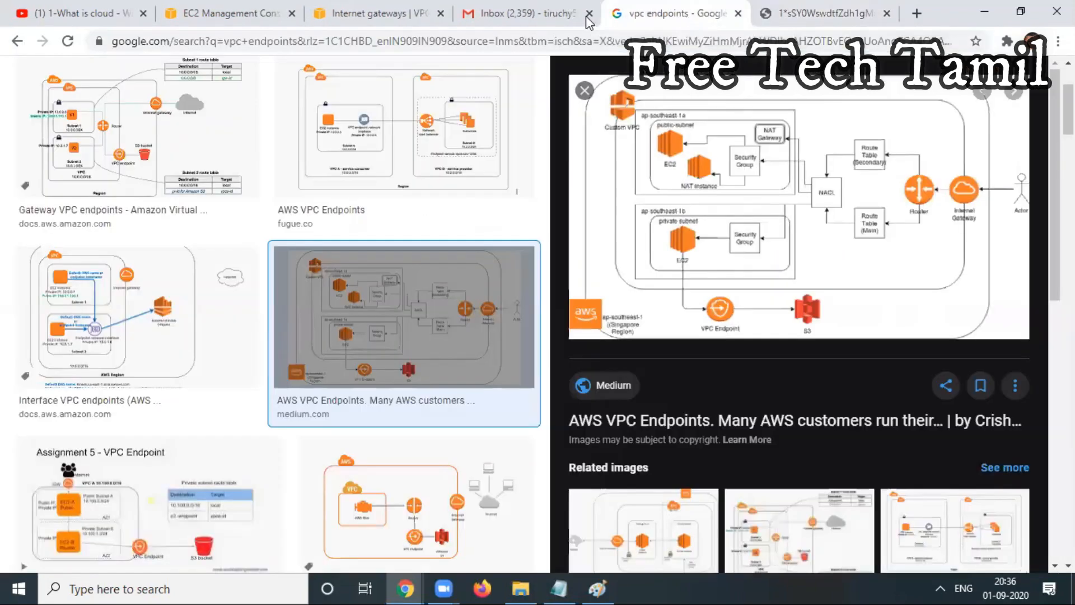
pyautogui.click(230, 12)
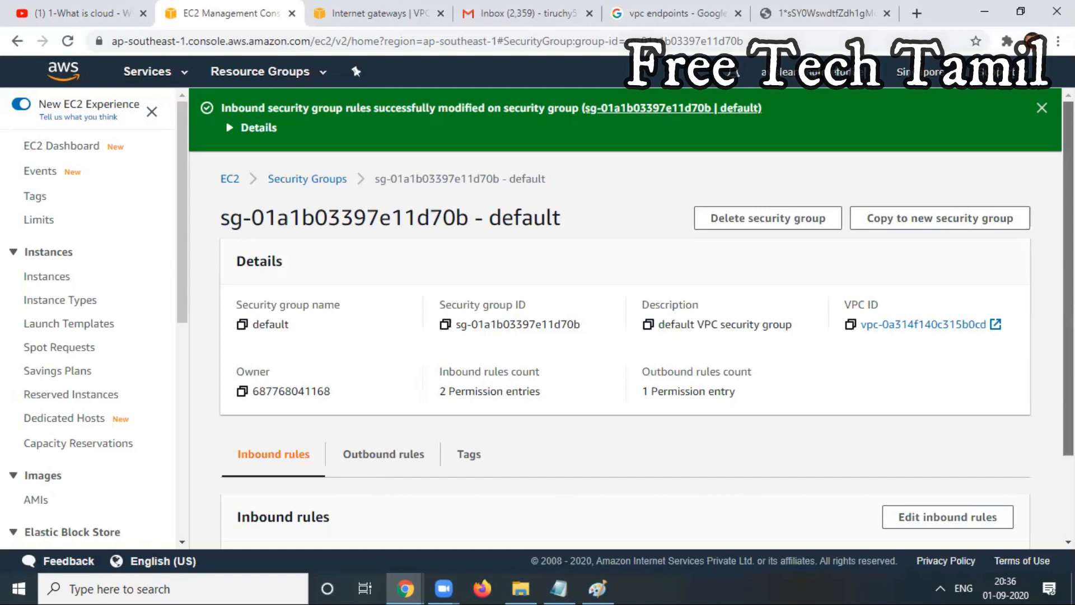
pyautogui.moveTo(1071, 300); pyautogui.dragTo(1071, 308)
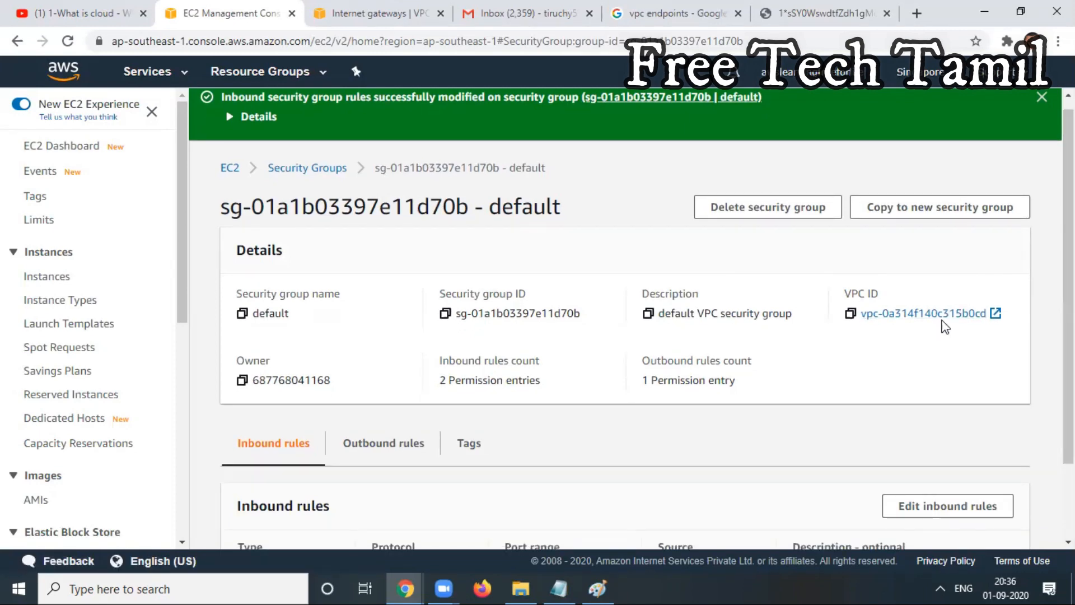
pyautogui.click(981, 314)
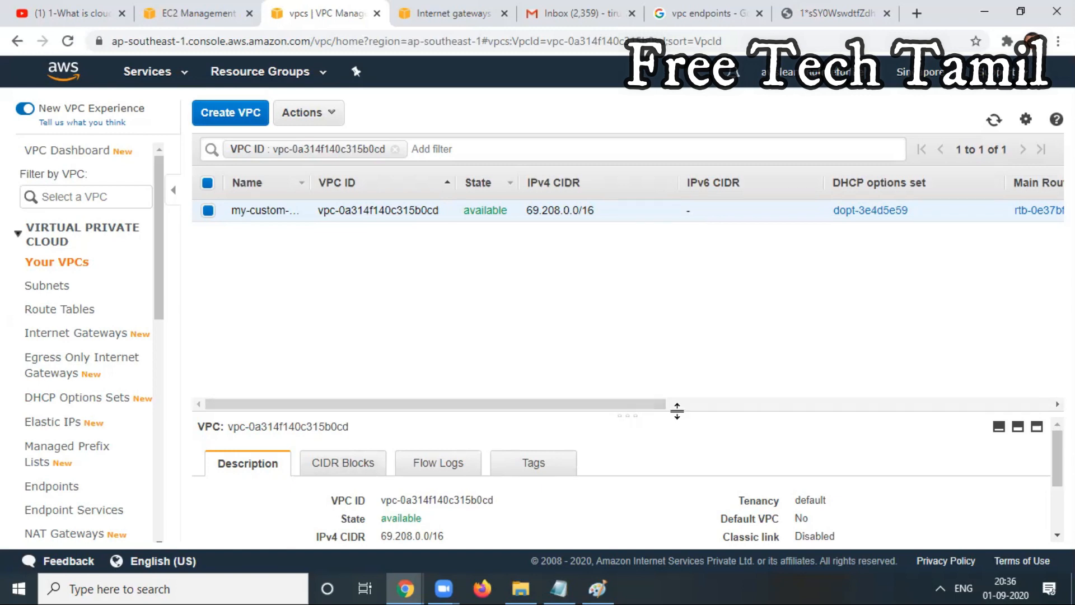
pyautogui.moveTo(679, 412); pyautogui.dragTo(700, 300)
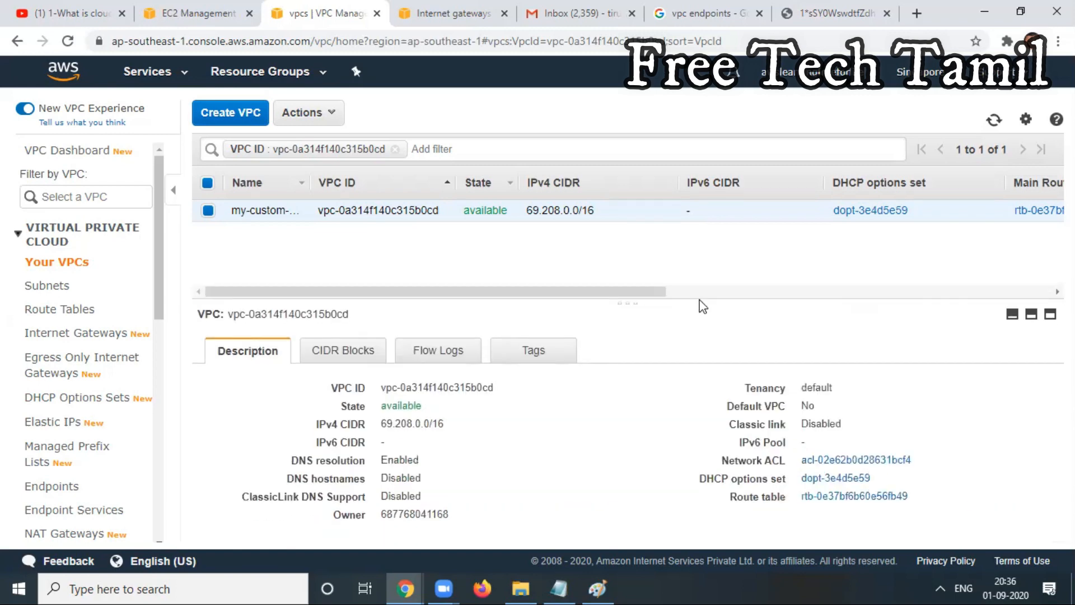
pyautogui.click(350, 354)
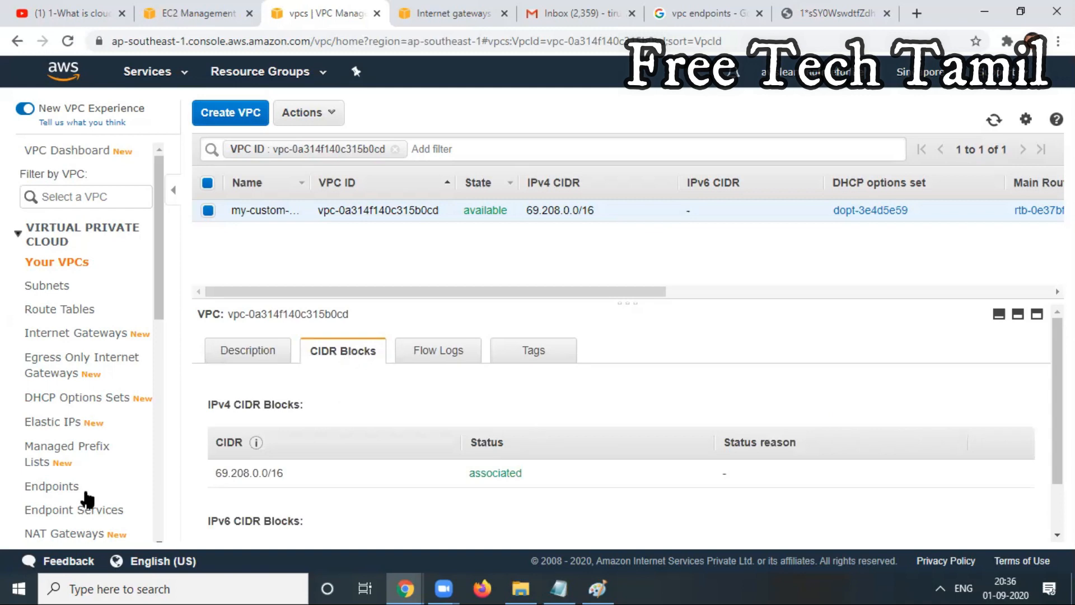
# Inspect the details and route table of my-public-subnet, and check the attachment of its internet gateway.
pyautogui.click(63, 273)
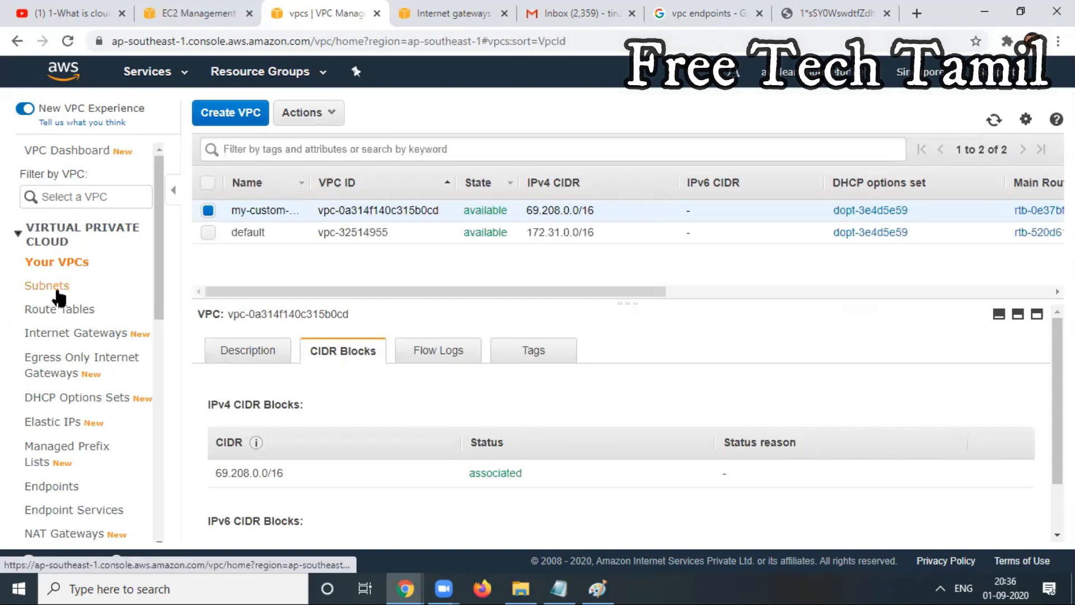
pyautogui.click(56, 288)
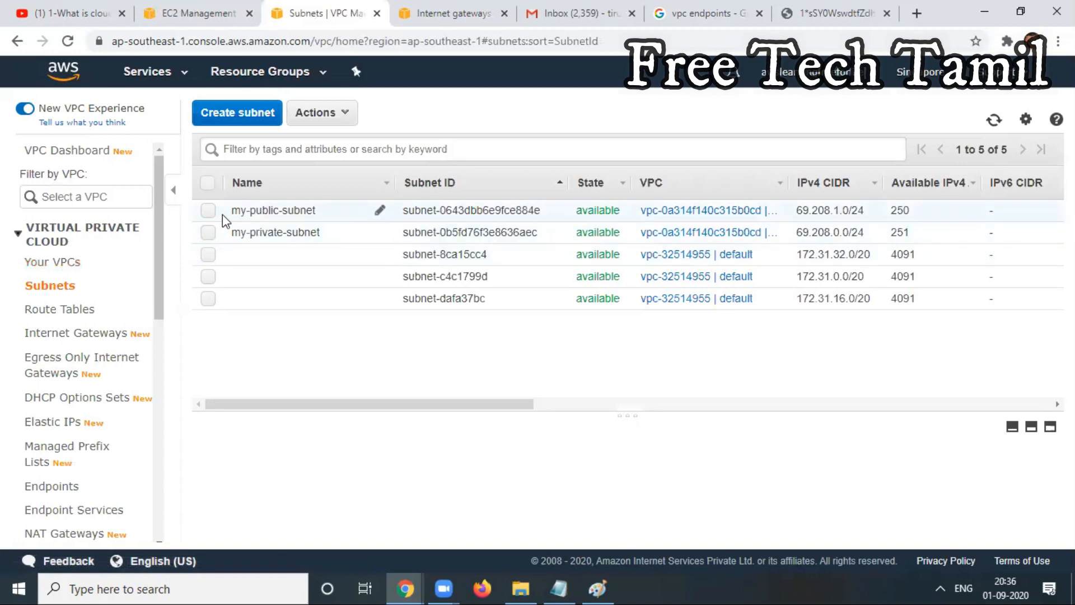
pyautogui.click(213, 213)
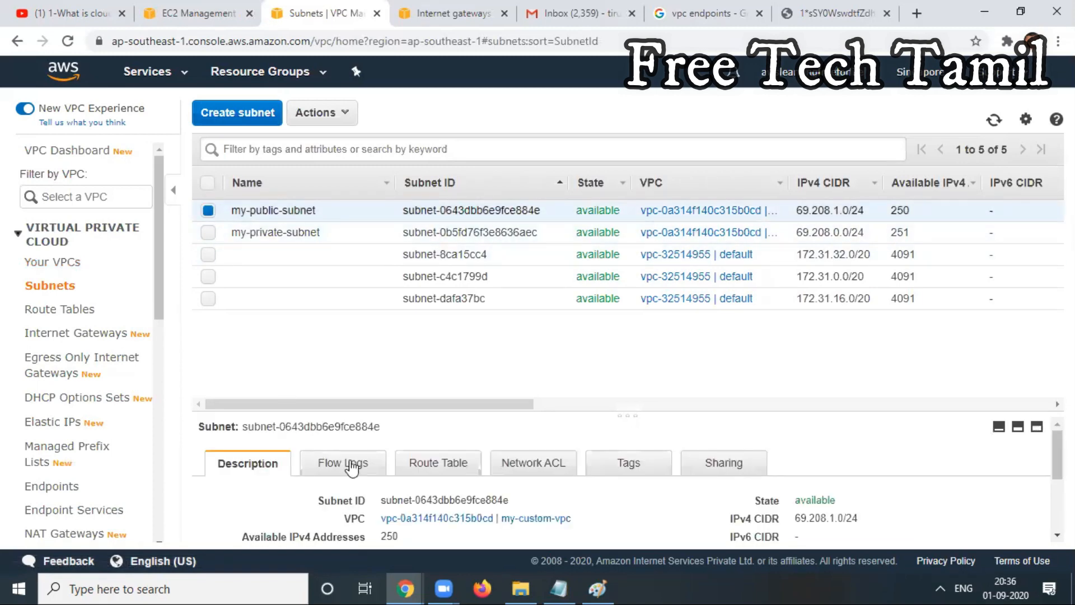
pyautogui.moveTo(564, 411); pyautogui.dragTo(578, 305)
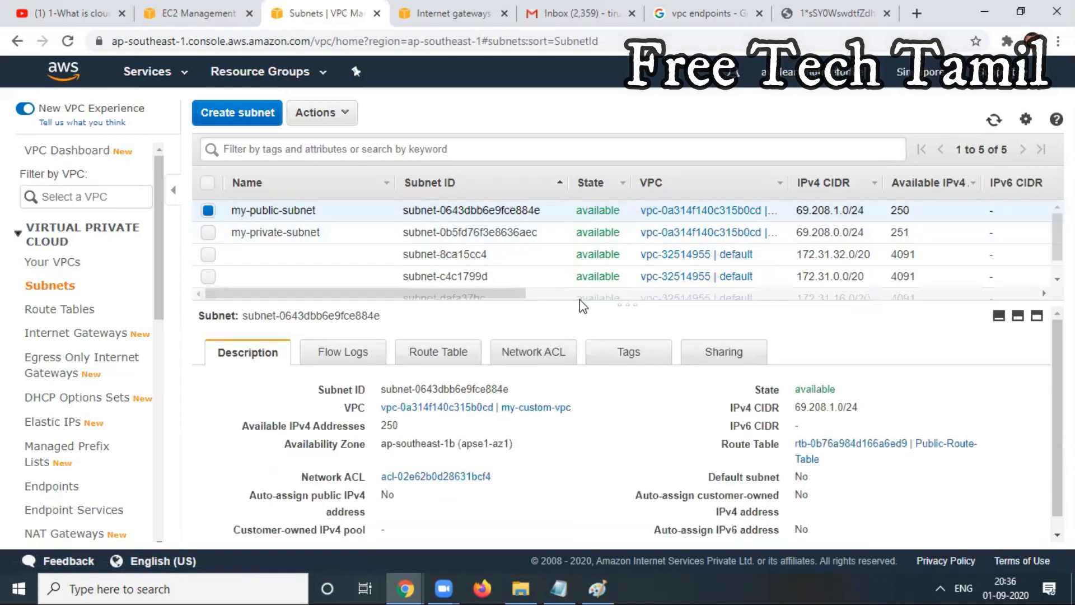
pyautogui.click(457, 363)
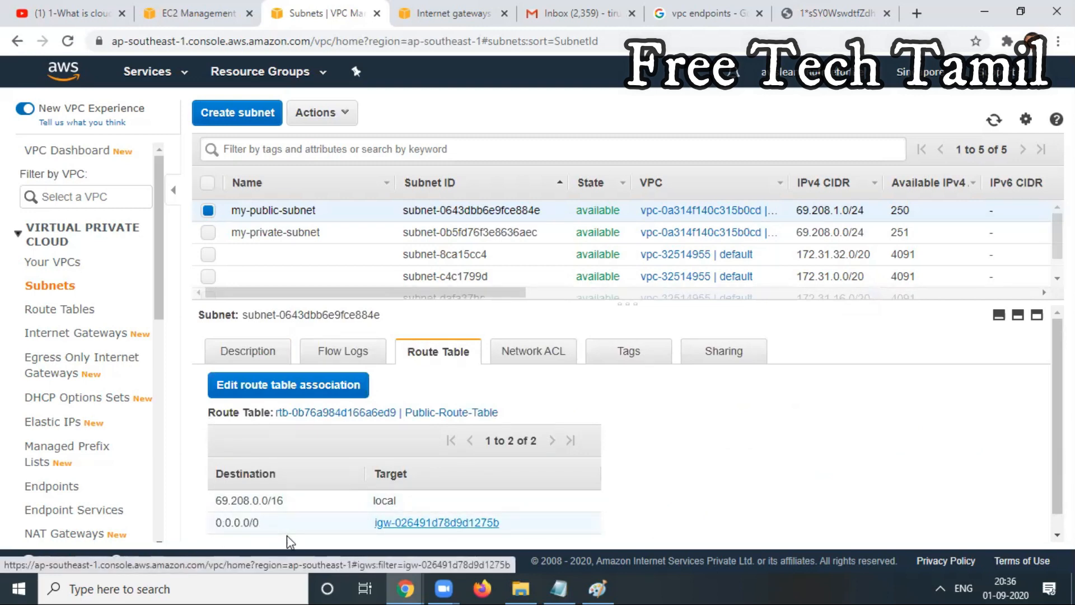
pyautogui.click(288, 539)
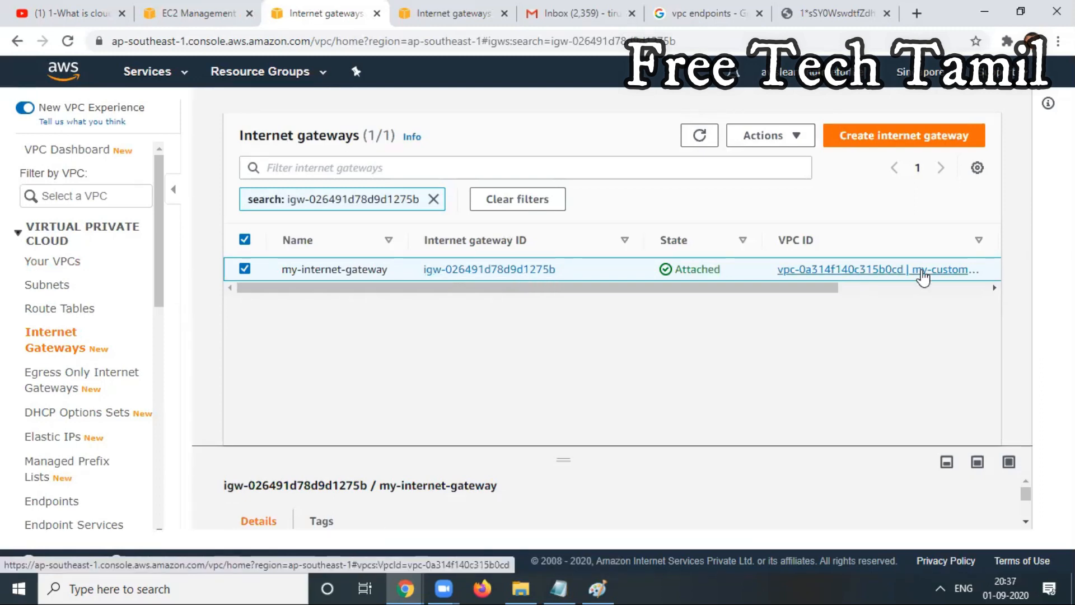
# Return to the EC2 instances list to view the details of the customvpc-server instance.
pyautogui.click(186, 23)
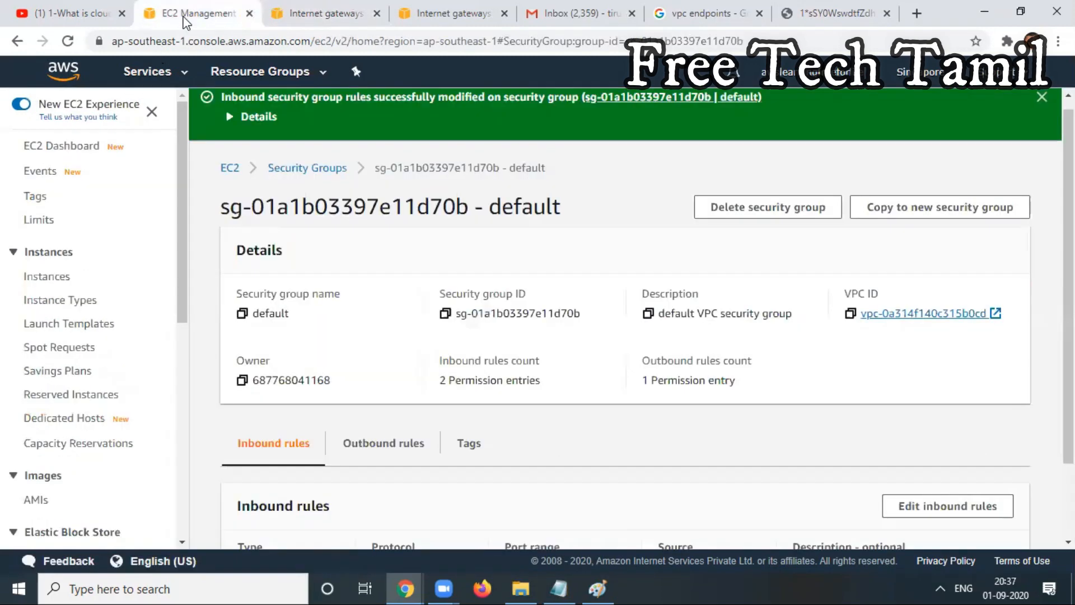
pyautogui.click(229, 168)
pyautogui.click(299, 285)
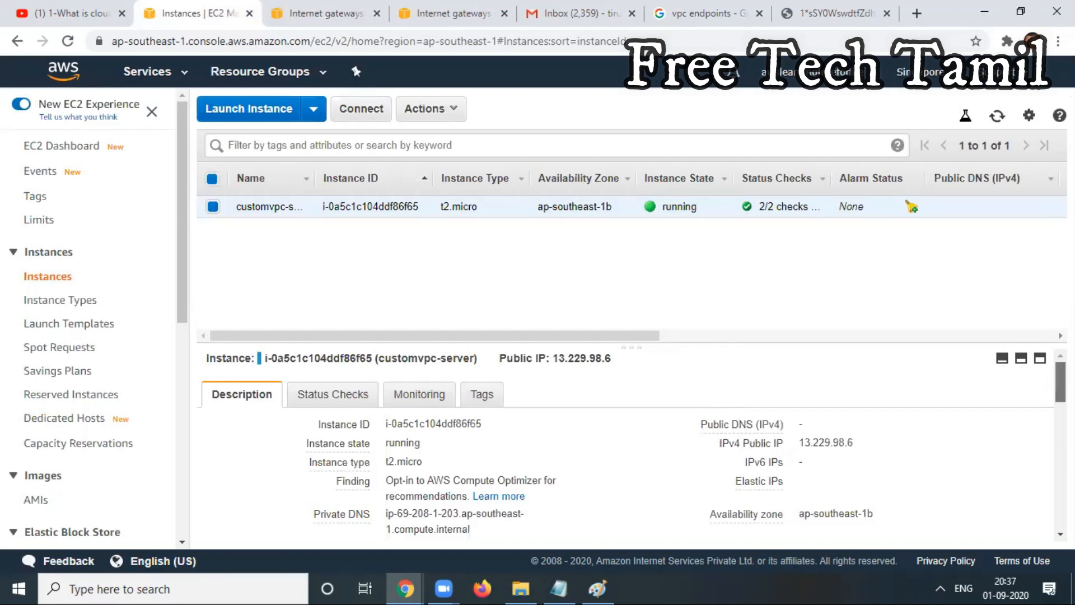
# Examine the network, security group and launch settings in the customvpc-server instance's description.
pyautogui.scroll(-2, 632, 446)
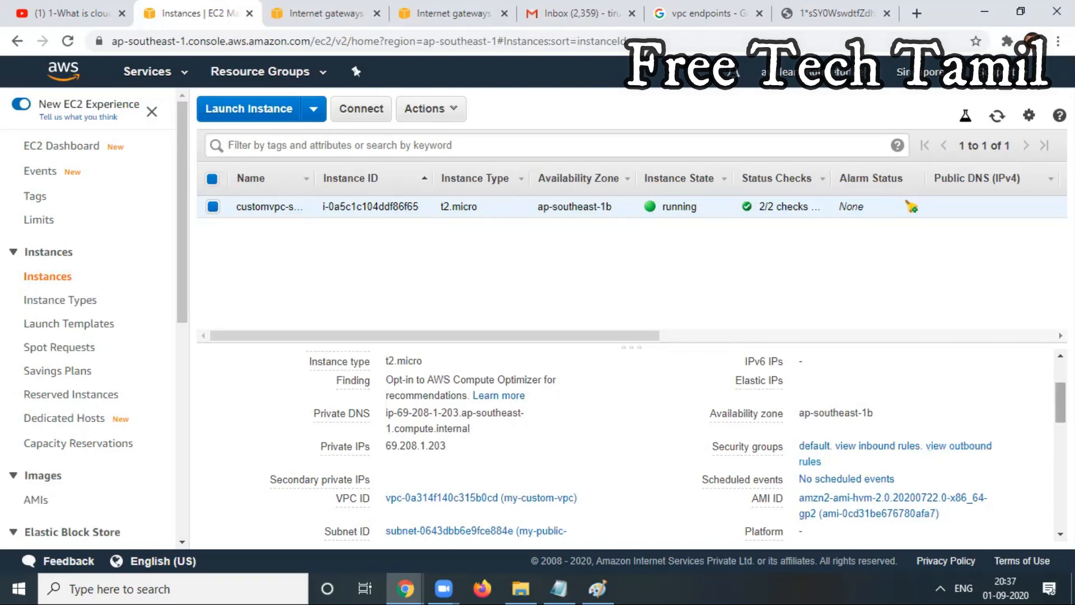
pyautogui.scroll(-1, 1060, 403)
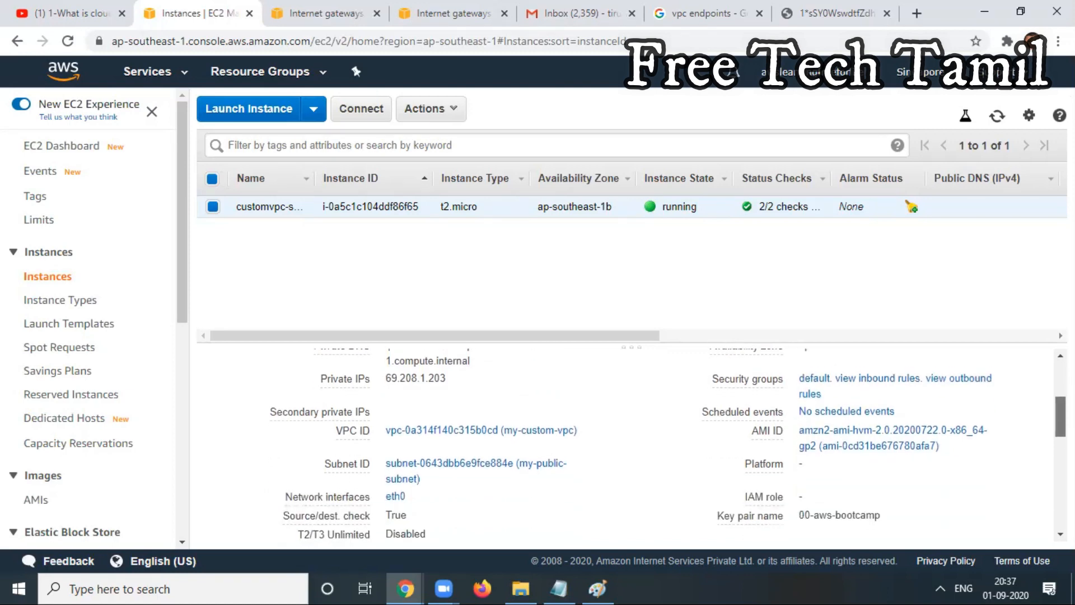
pyautogui.scroll(-1, 669, 444)
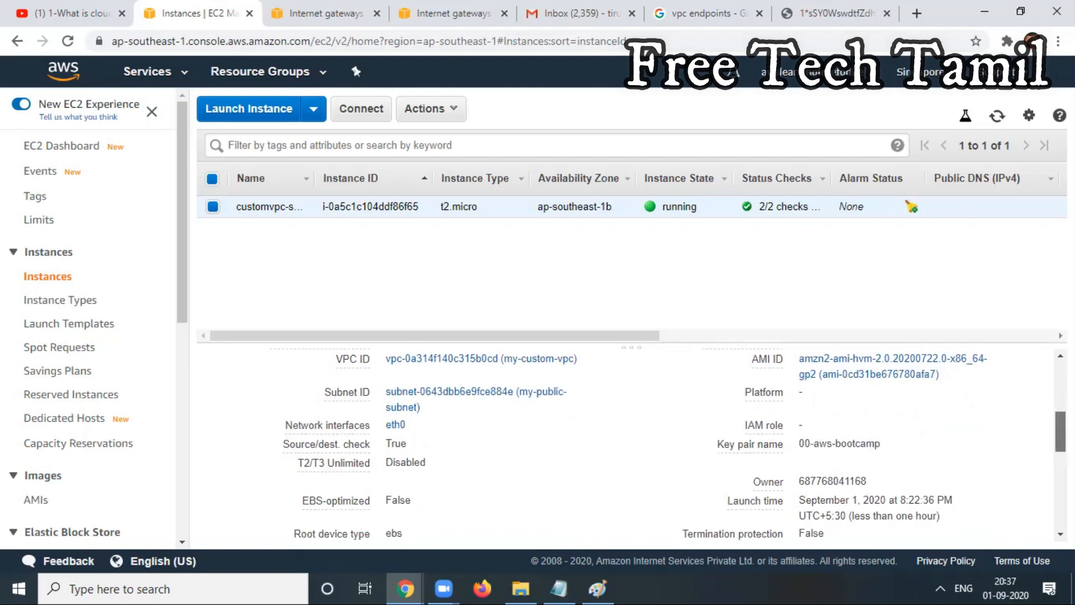
pyautogui.scroll(-2, 674, 447)
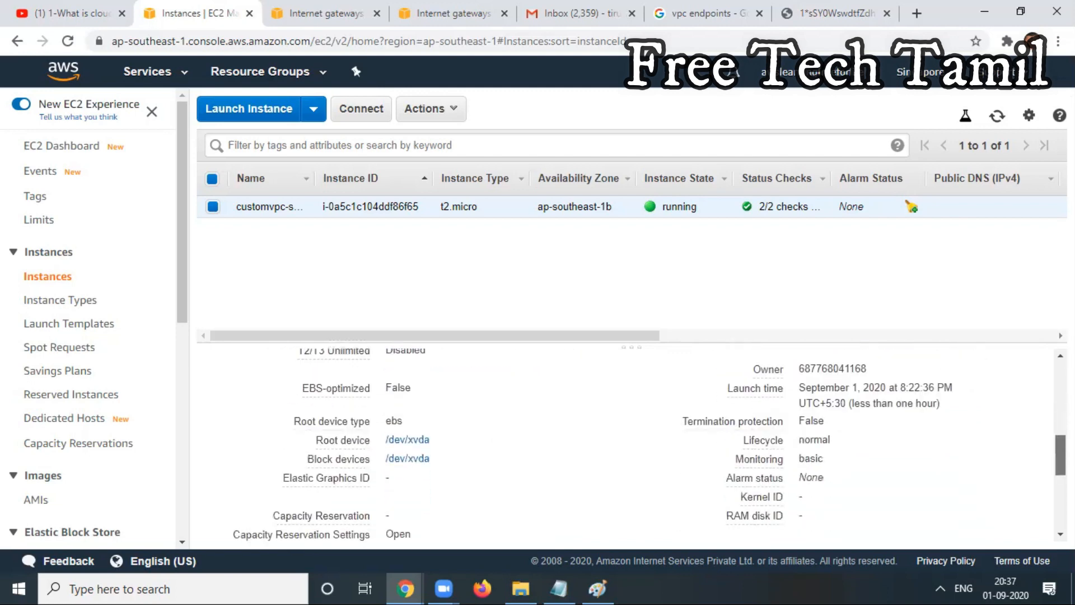
pyautogui.scroll(5, 627, 443)
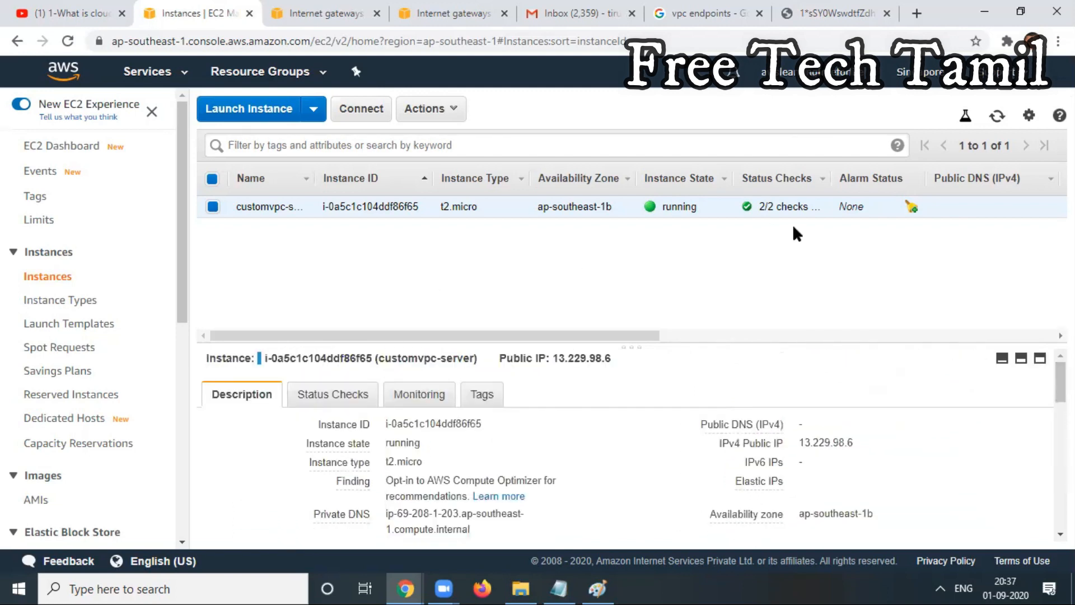
pyautogui.click(850, 17)
pyautogui.click(208, 16)
pyautogui.click(355, 14)
pyautogui.click(447, 14)
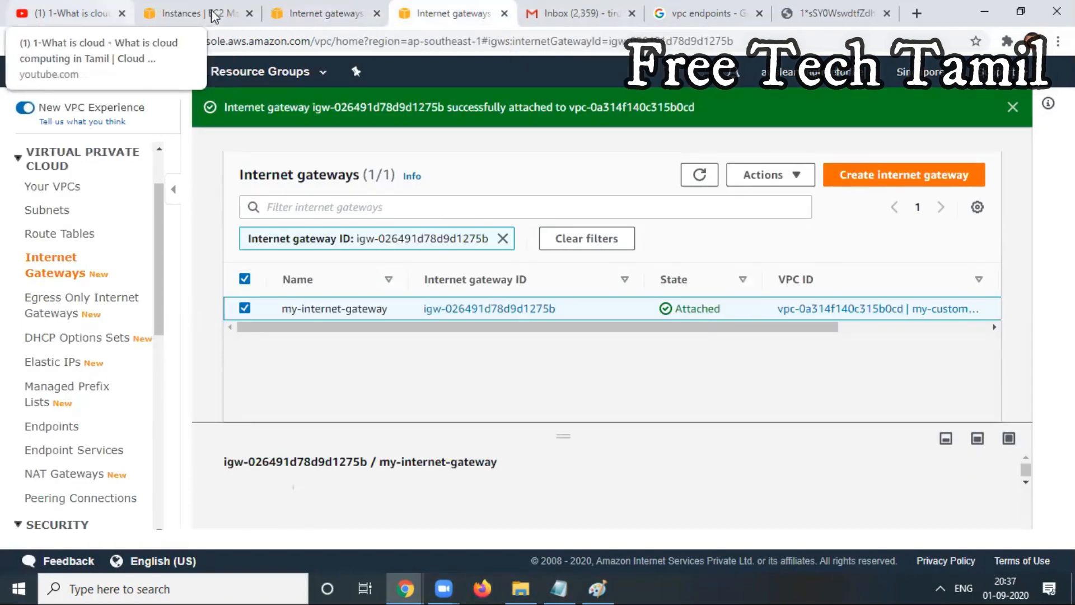
pyautogui.click(707, 14)
pyautogui.click(197, 14)
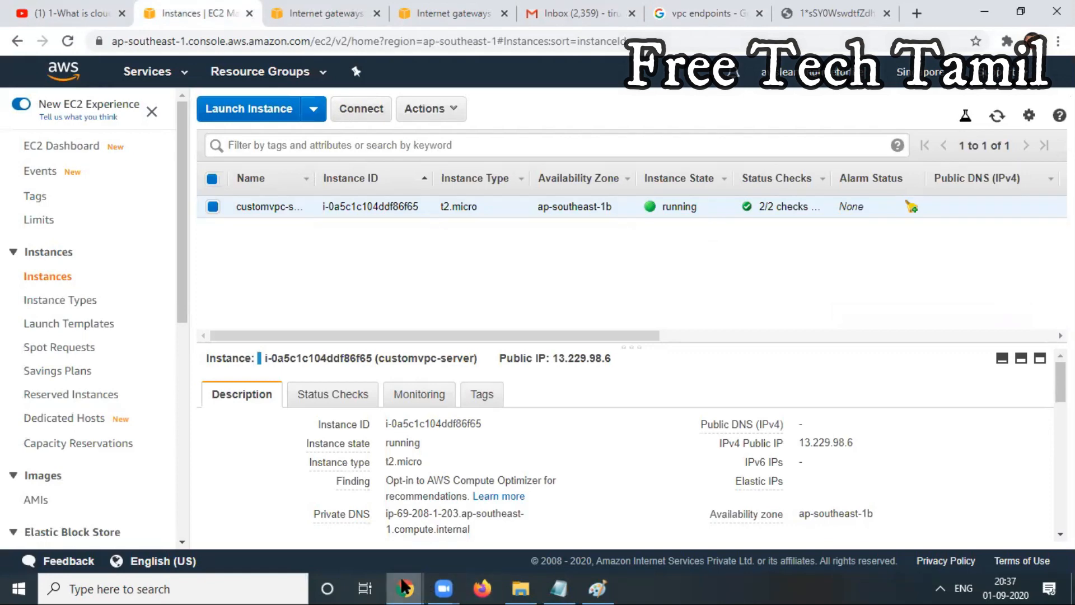
# Switch to the customvpc-server EC2 Instance Connect terminal, and start and enable the httpd service with systemctl.
pyautogui.moveTo(406, 588)
pyautogui.click(502, 527)
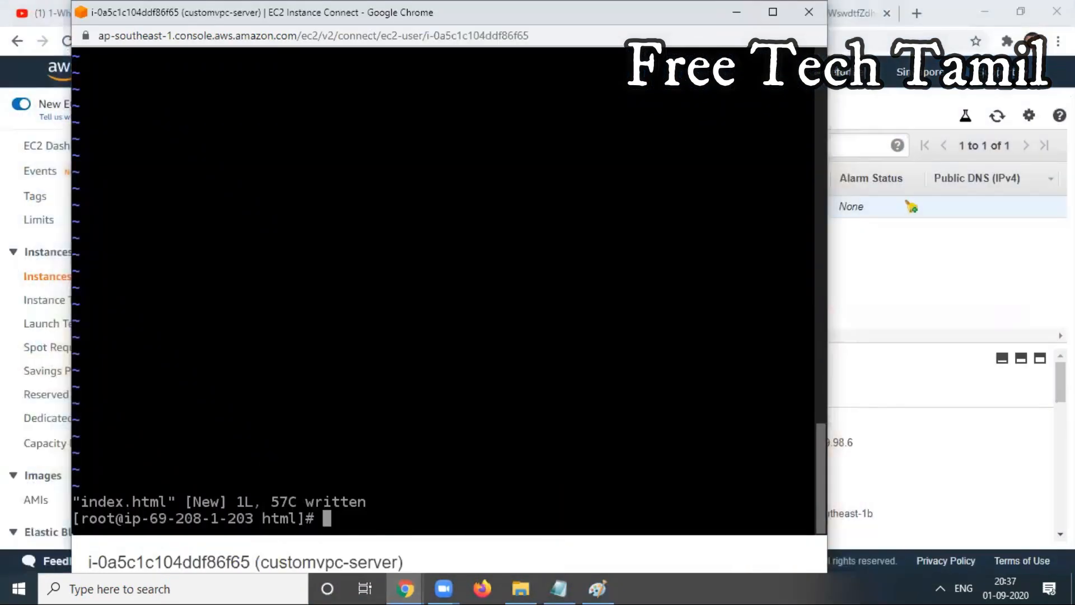
pyautogui.write('systemctl ')
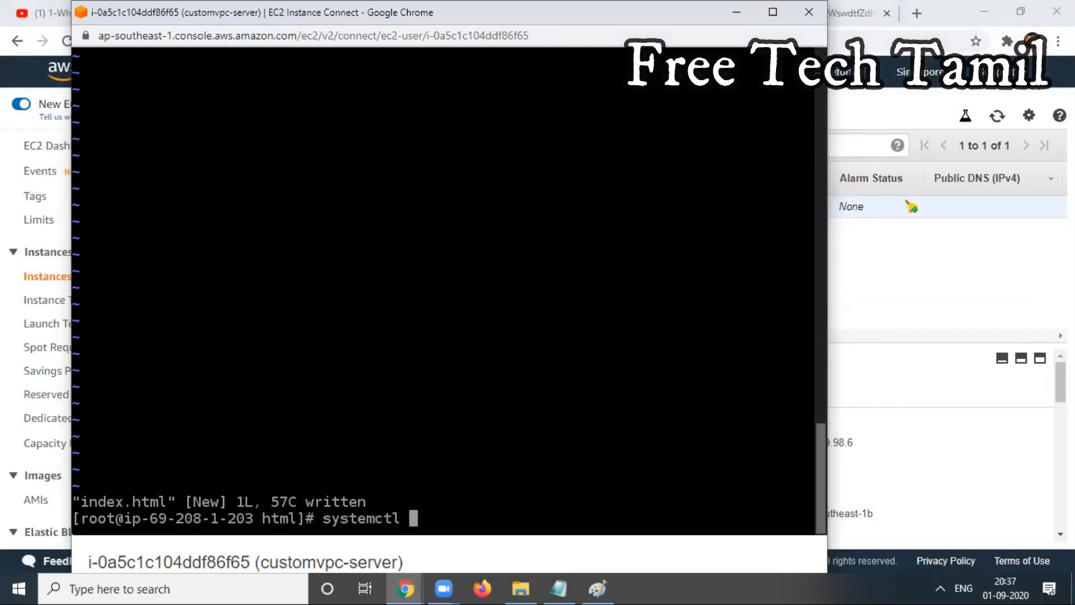
pyautogui.write('st')
pyautogui.write('art h')
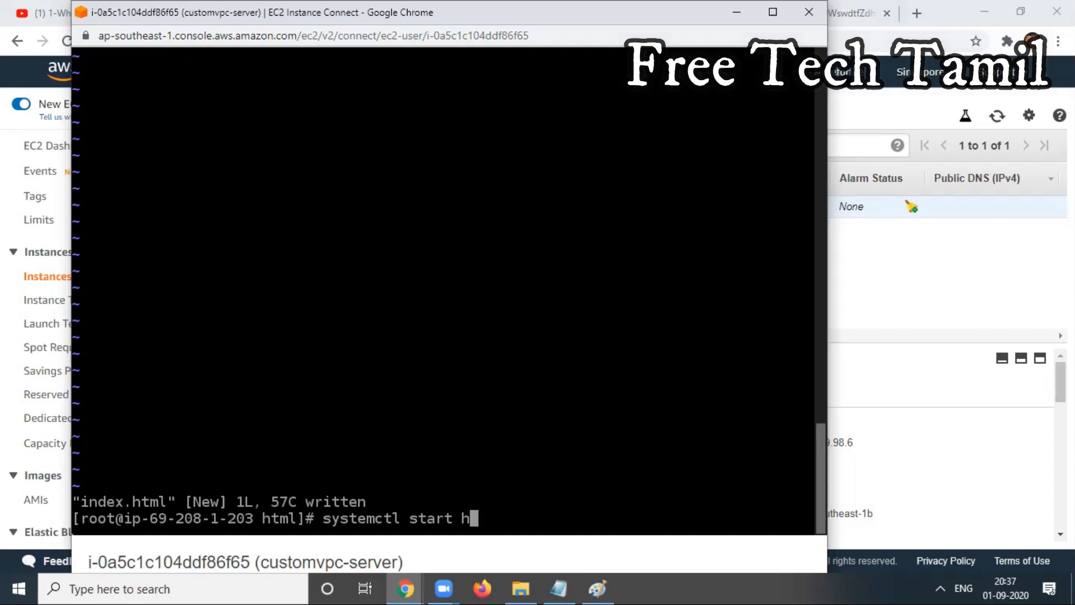
pyautogui.write('ttpd')
pyautogui.press('Return')
pyautogui.write('systemctl enable httpd')
pyautogui.press('Return')
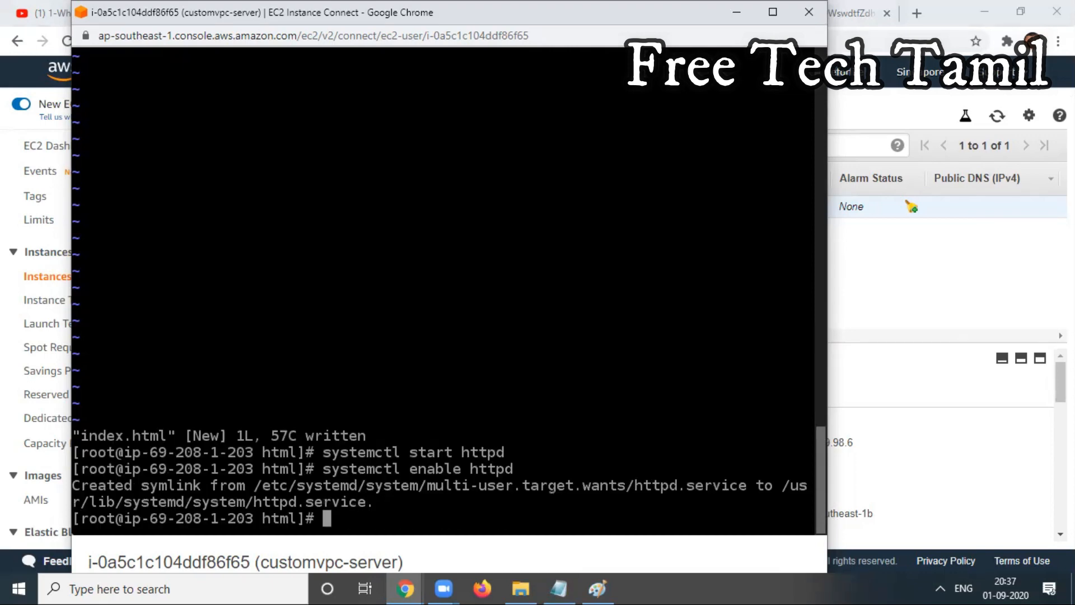
# Return to the main browser window and open a new tab for retesting the instance's web page.
pyautogui.click(847, 14)
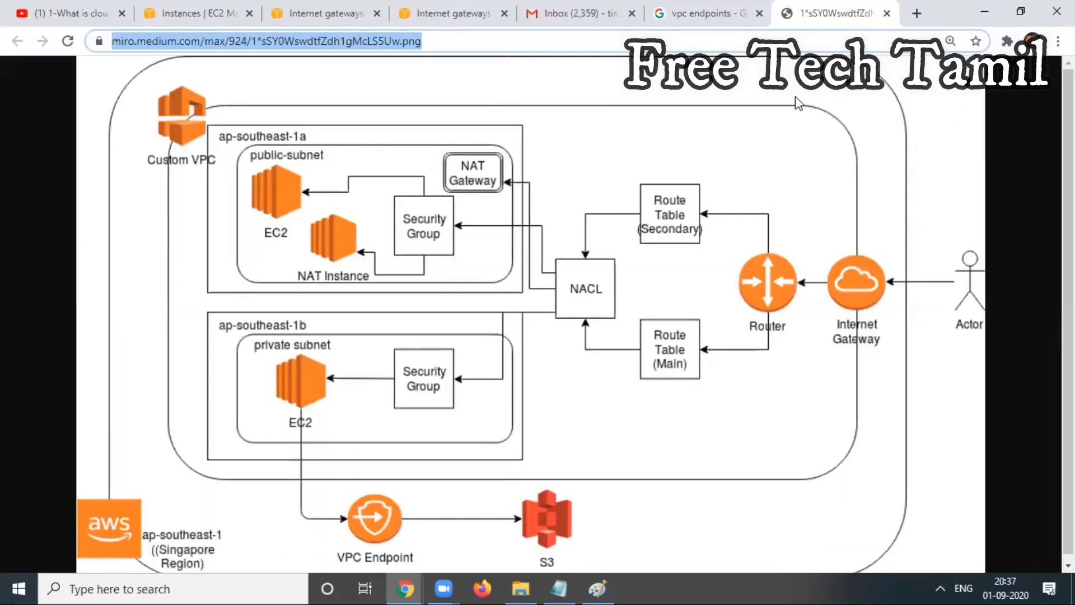
pyautogui.click(917, 14)
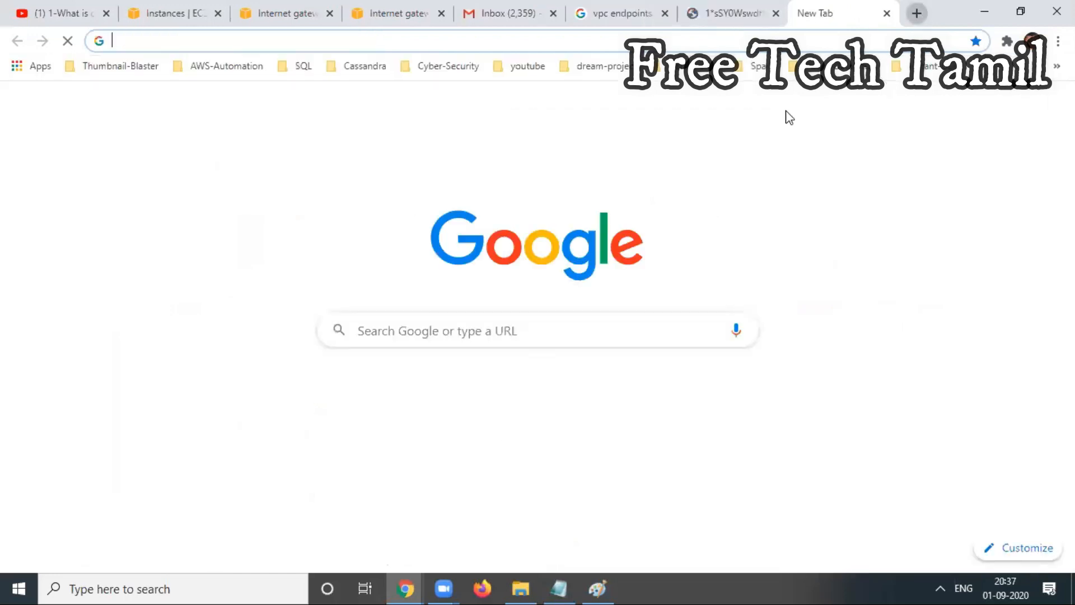
# Load the public instance's web page at 13.229.98.6.
pyautogui.write('13.229.98.6')
pyautogui.press('Return')
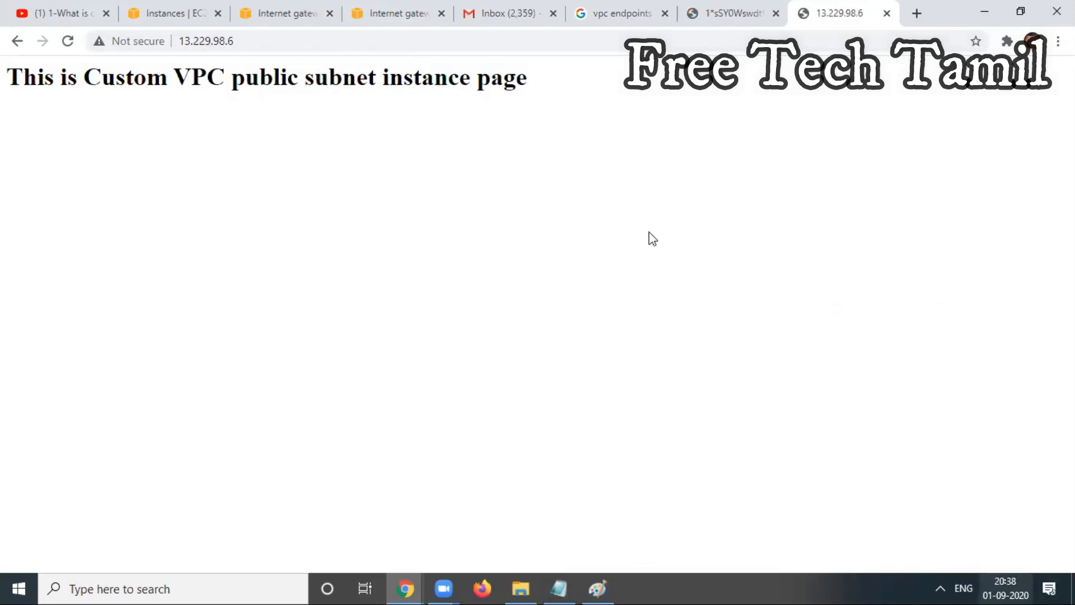
# Return to the AWS console and open the list of running EC2 instances from the EC2 dashboard.
pyautogui.click(164, 13)
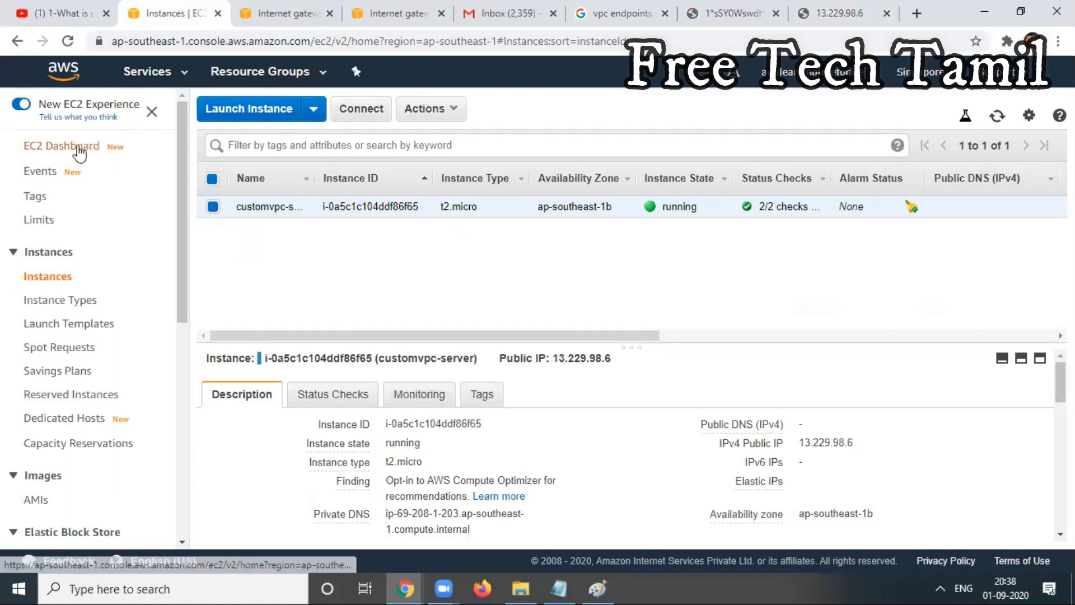
pyautogui.click(139, 76)
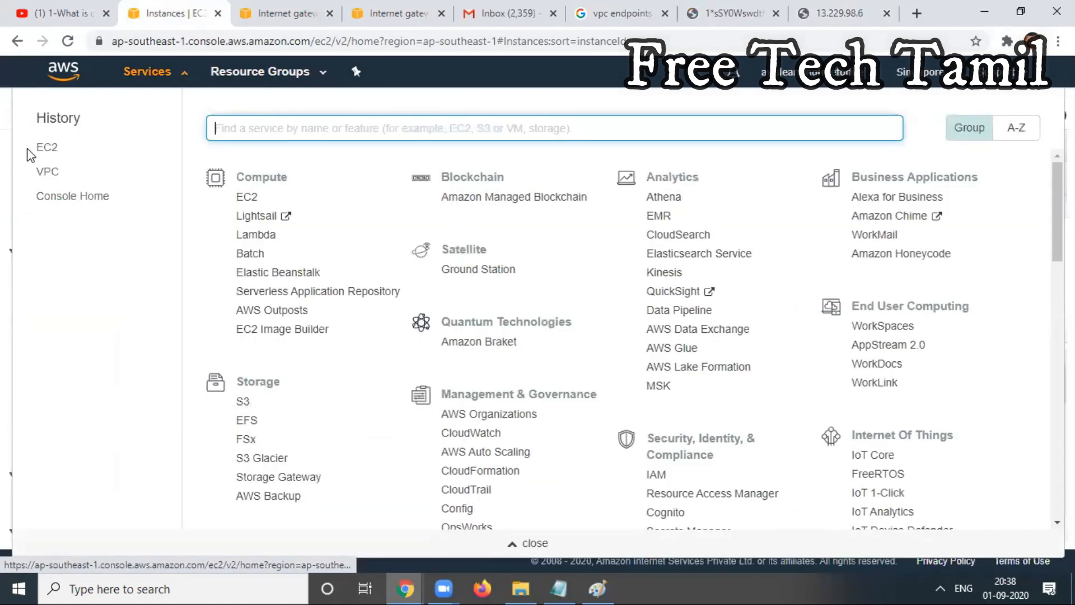
pyautogui.click(44, 147)
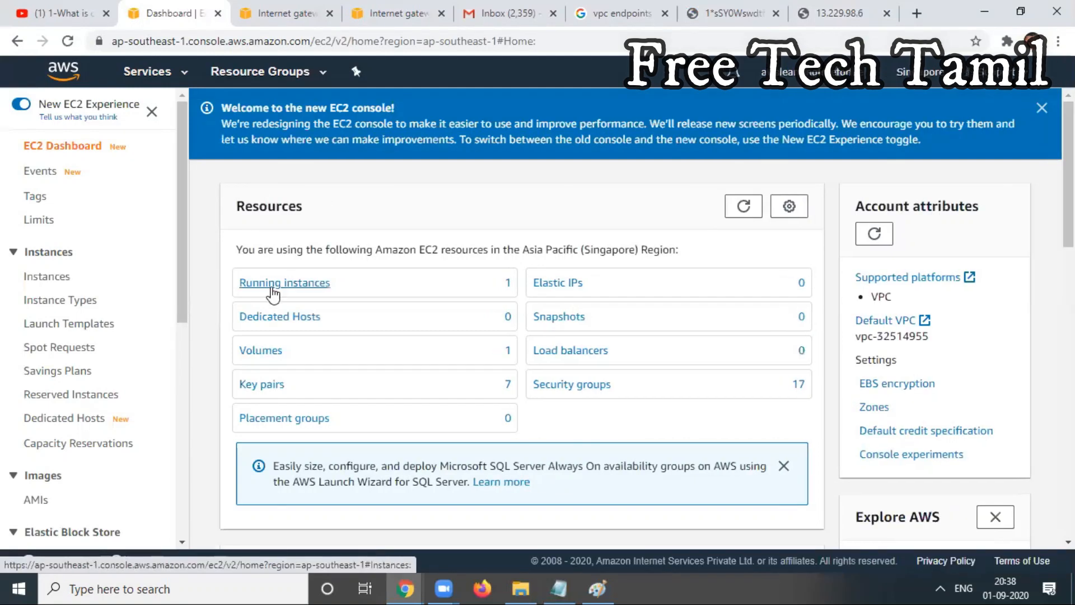
pyautogui.click(273, 285)
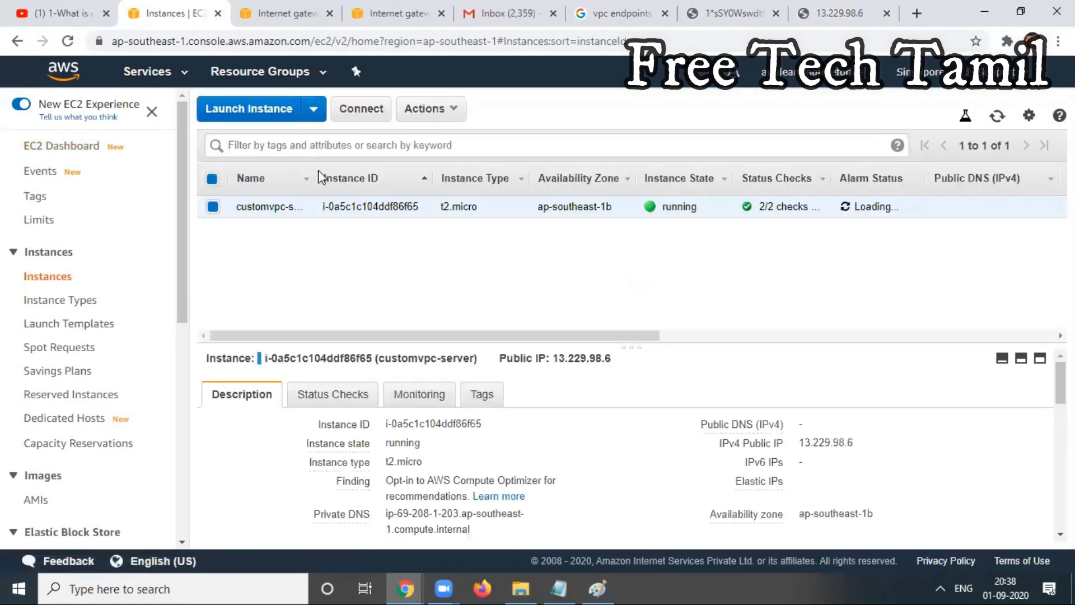
# Switch to the Paint network diagram and draw a black rectangle about 82 × 74 px inside the empty lower subnet box.
pyautogui.click(597, 588)
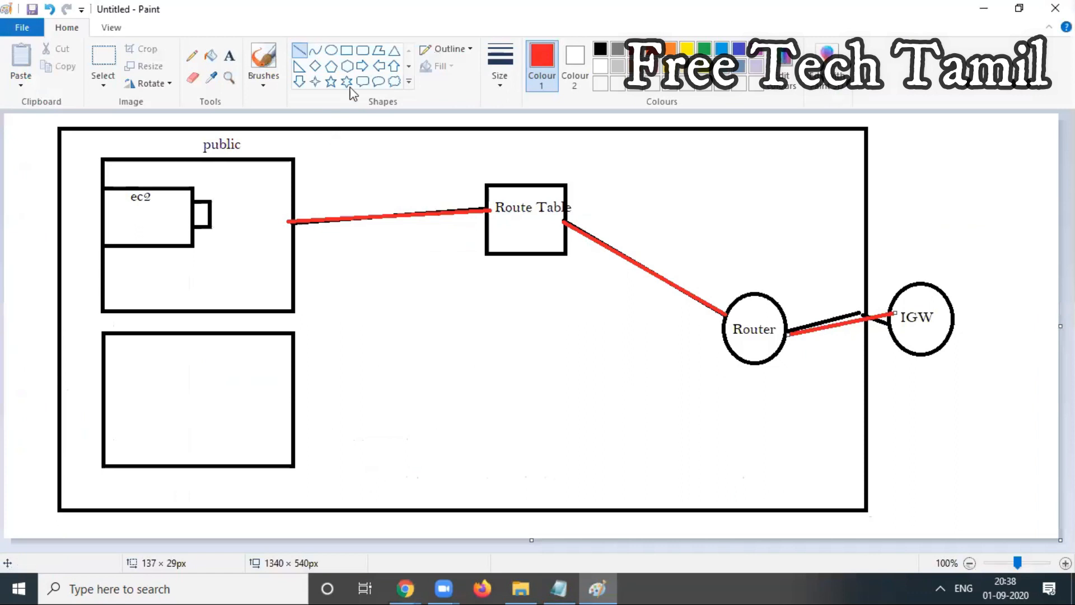
pyautogui.click(347, 50)
pyautogui.moveTo(110, 406); pyautogui.dragTo(179, 455)
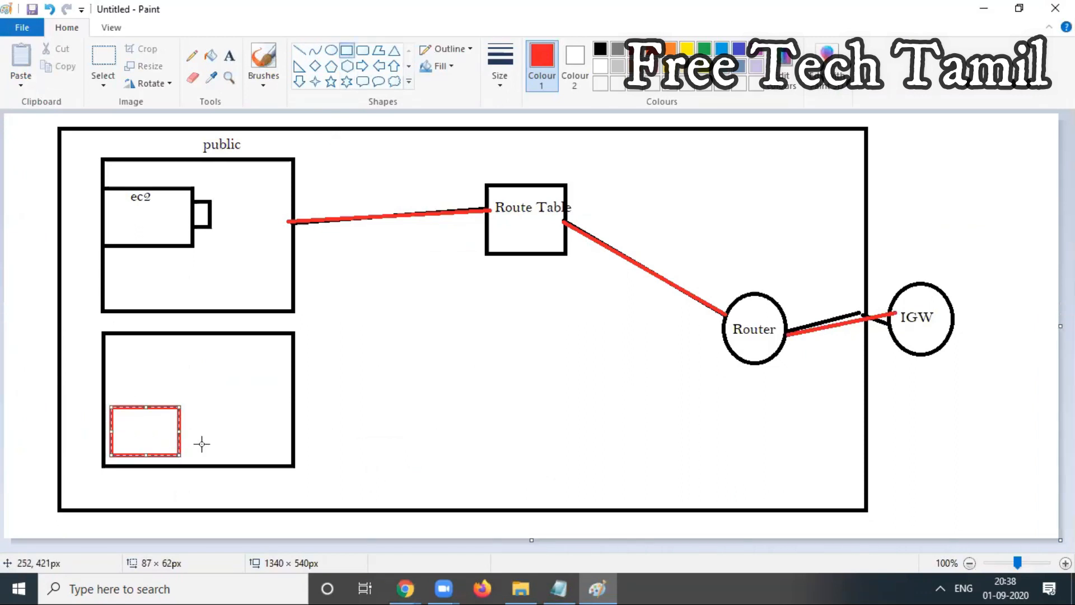
pyautogui.hotkey('ctrl', 'z')
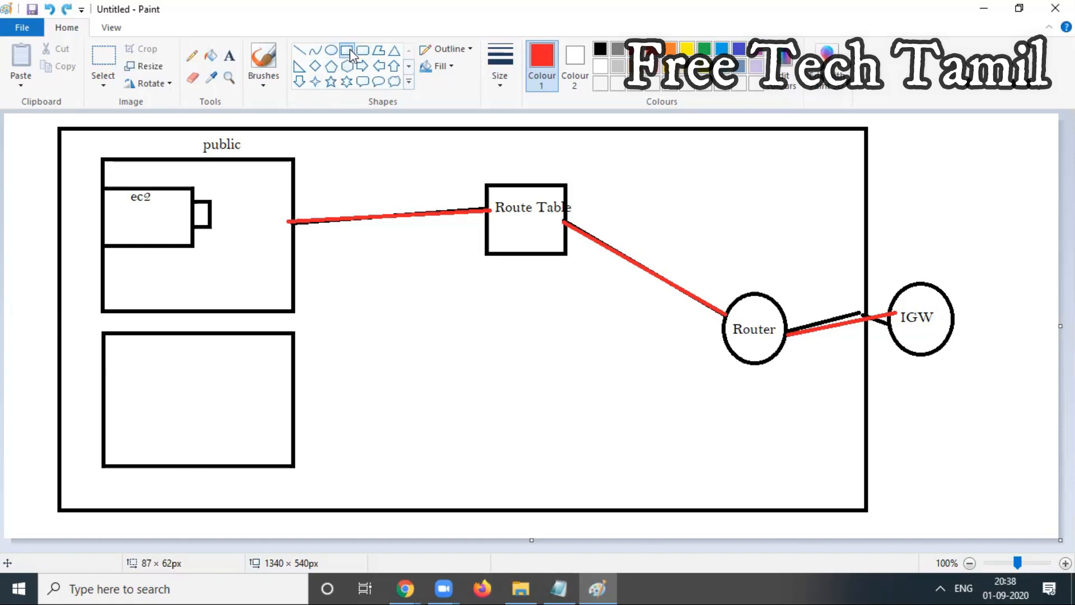
pyautogui.click(602, 49)
pyautogui.moveTo(122, 396); pyautogui.dragTo(188, 454)
# Label the lower subnet box "private" just above its upper edge and return to the EC2 console.
pyautogui.click(229, 56)
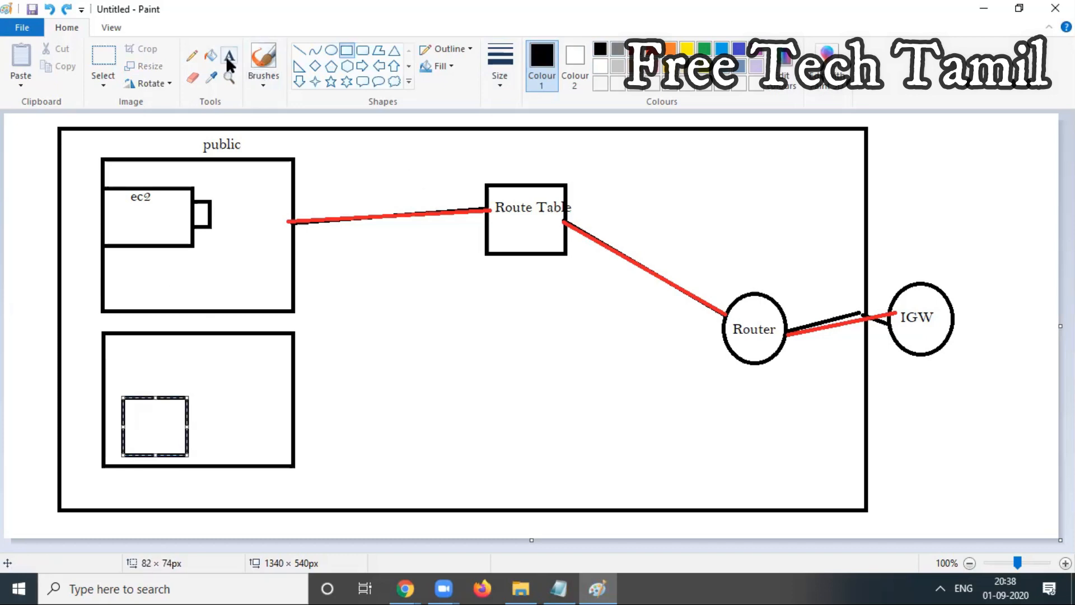
pyautogui.click(239, 326)
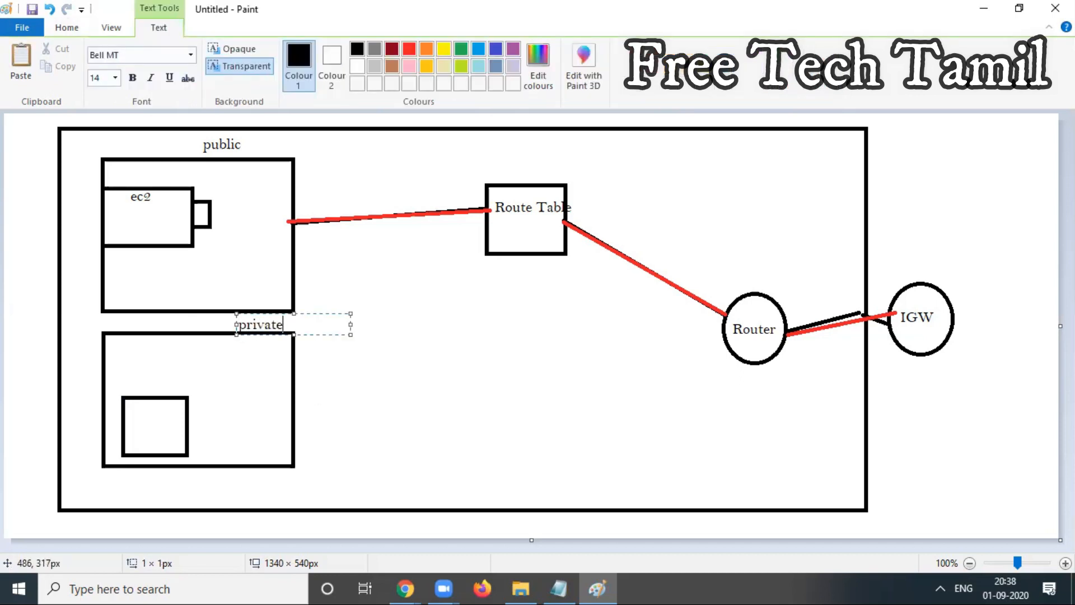
pyautogui.click(984, 9)
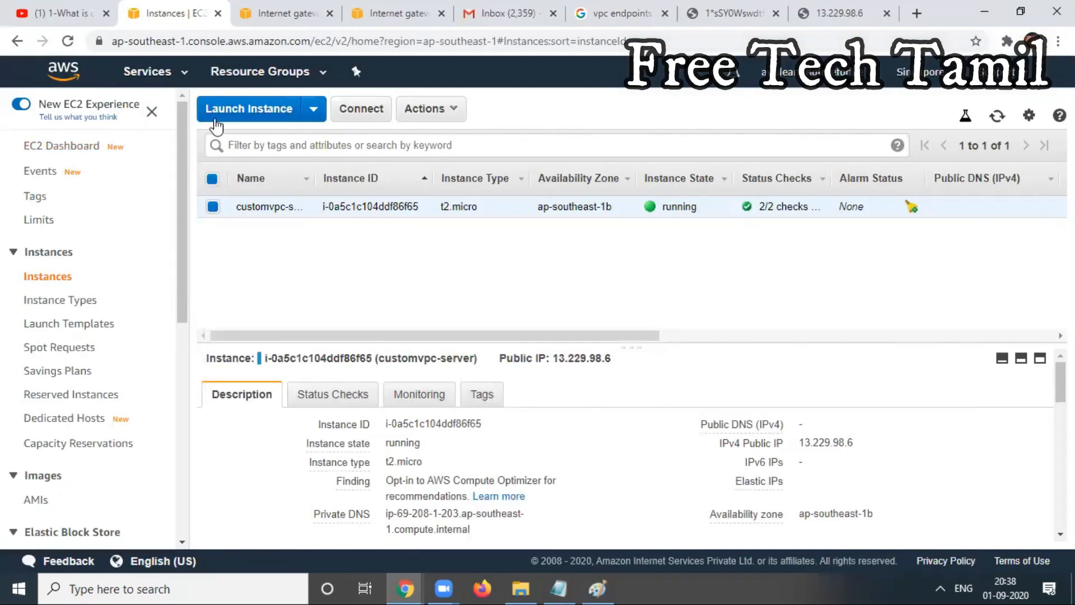
# Start launching a new instance from the 64-bit (x86) Amazon Linux 2 AMI with the t2.micro instance type.
pyautogui.click(251, 111)
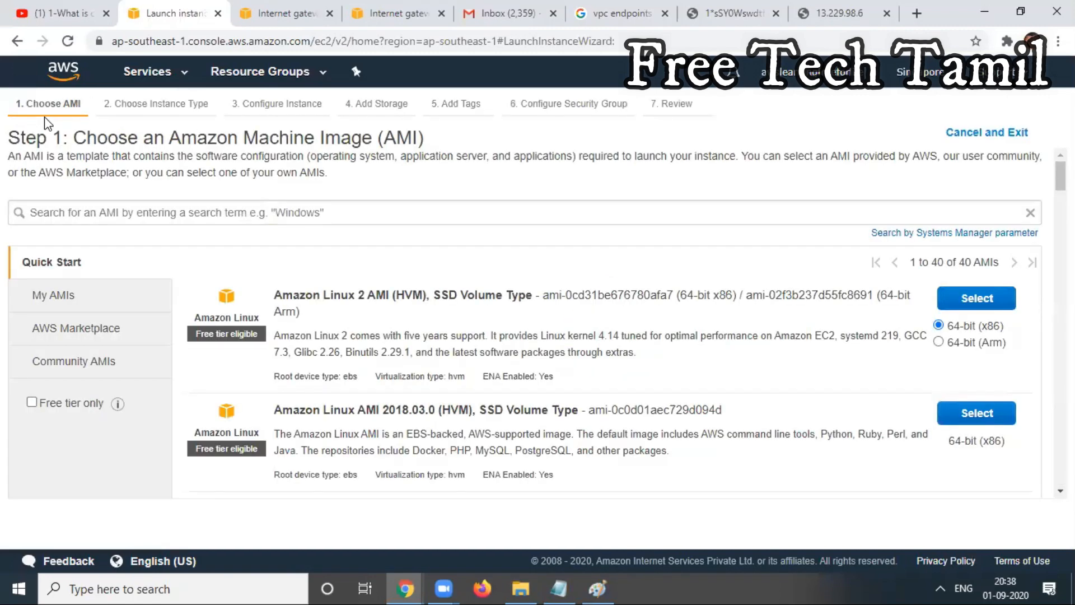
pyautogui.click(994, 304)
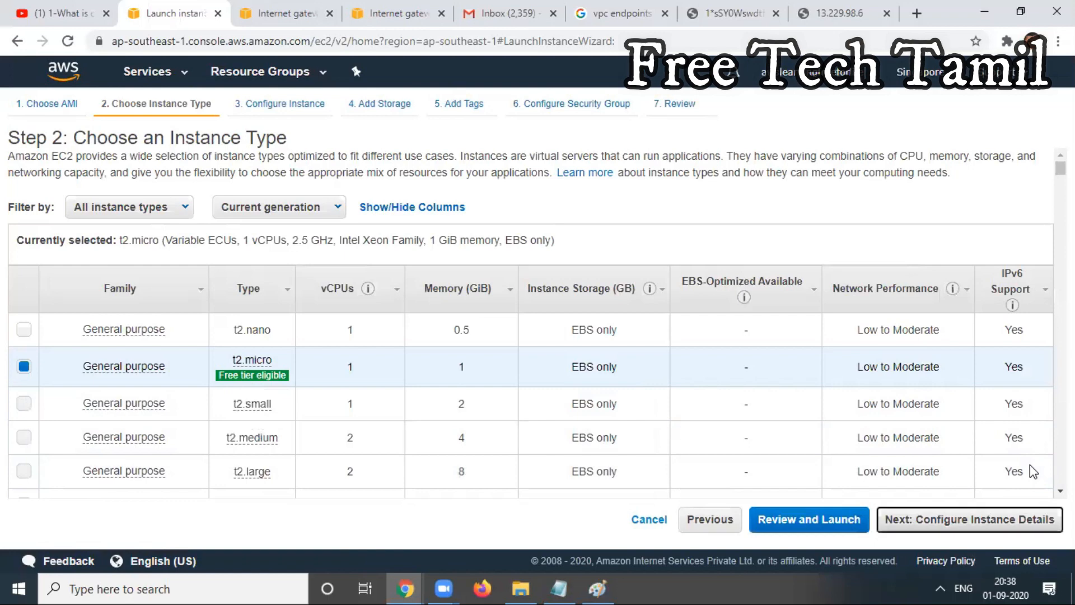
pyautogui.click(1025, 520)
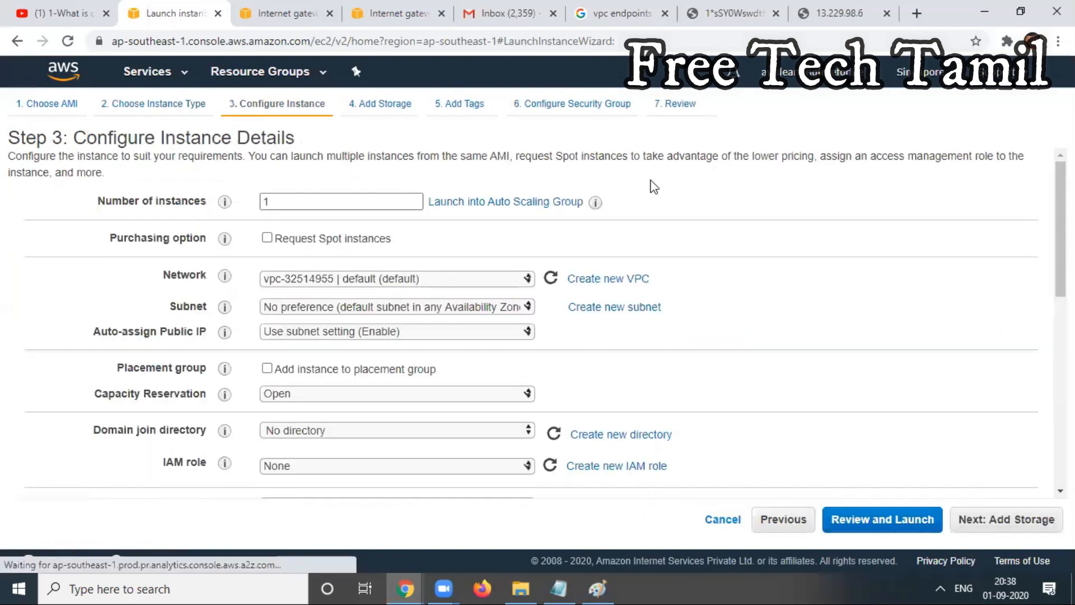
# Place the instance in my-custom-vpc and my-private-subnet, with auto-assign public IP set to Enable.
pyautogui.click(406, 285)
pyautogui.click(417, 295)
pyautogui.click(456, 312)
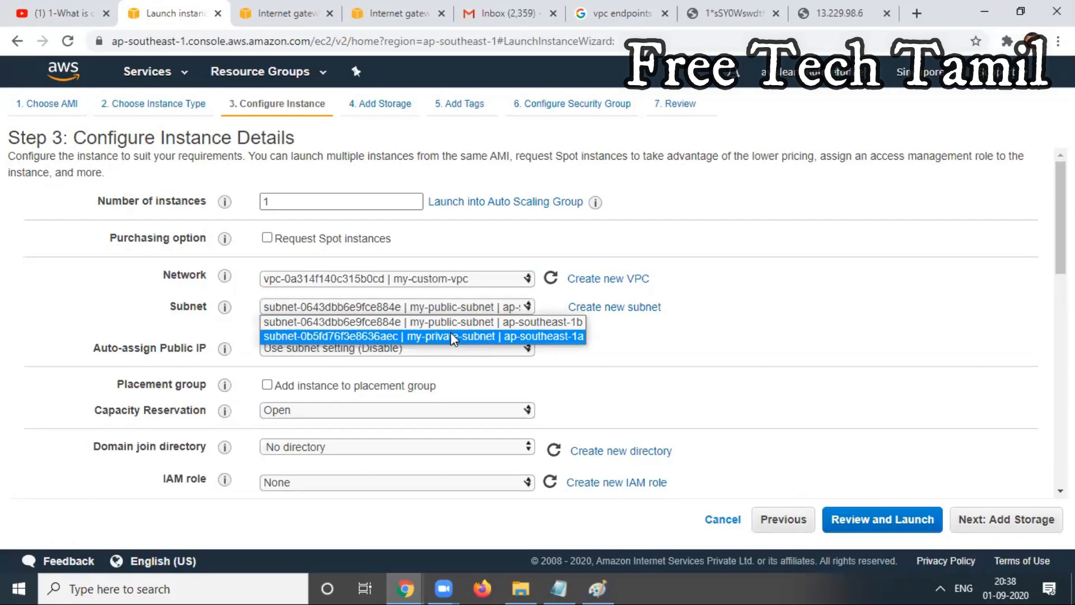
pyautogui.click(451, 335)
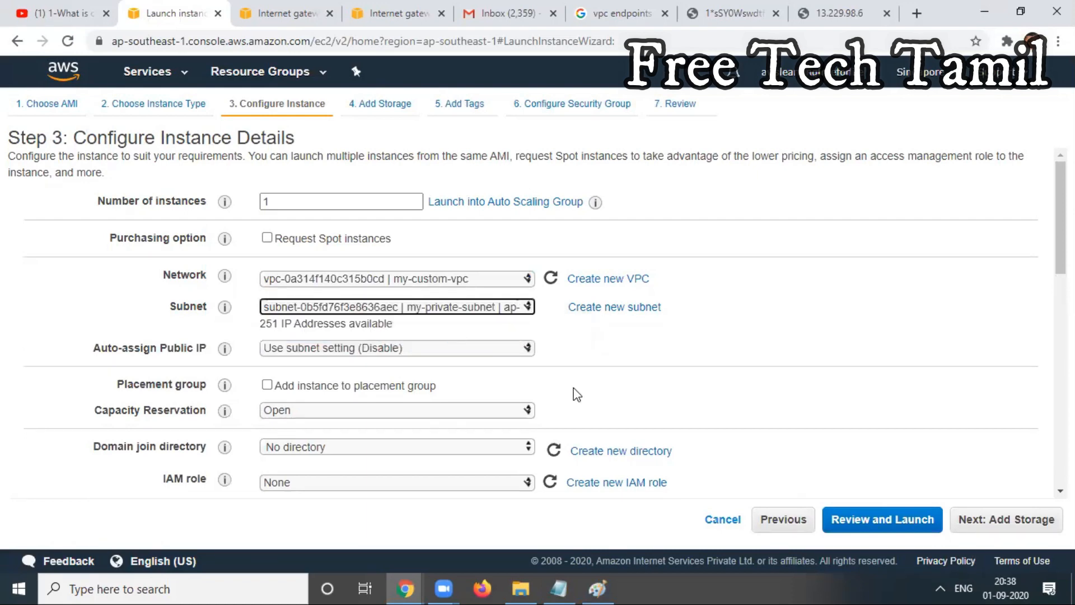
pyautogui.click(405, 347)
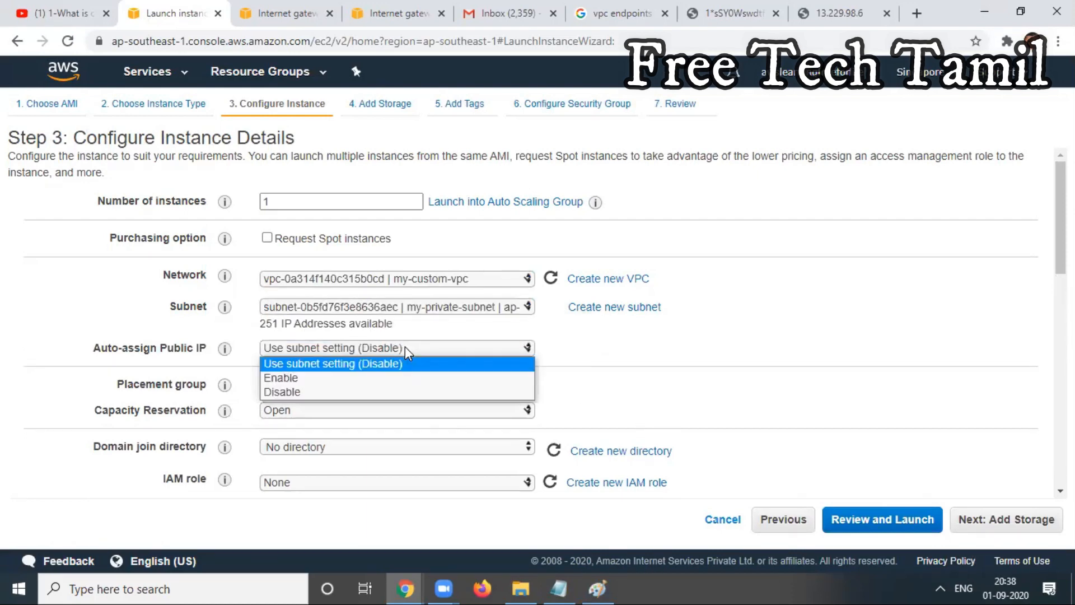
pyautogui.click(406, 376)
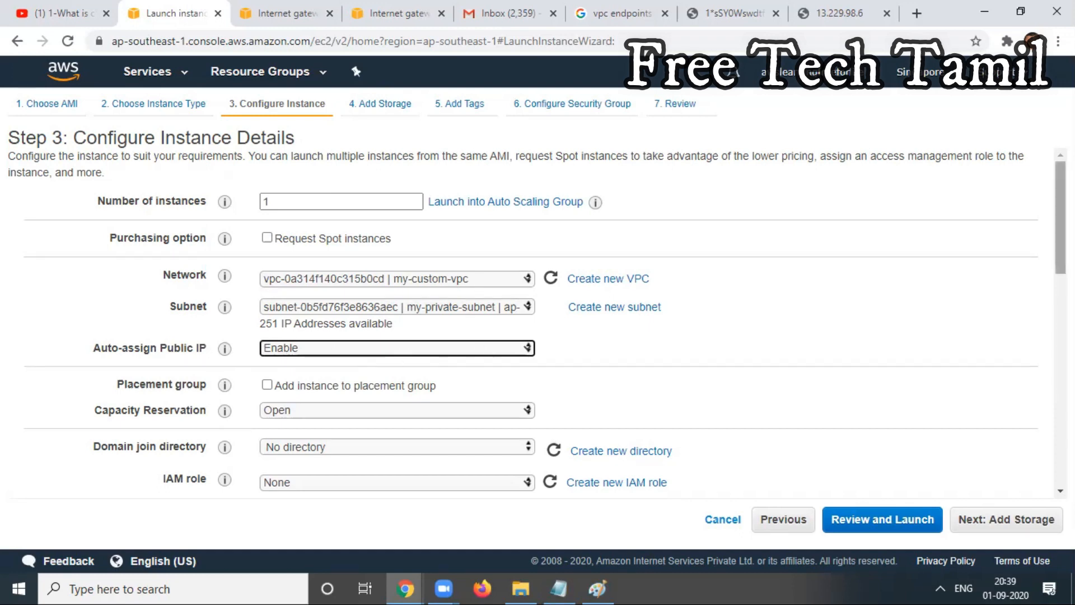
pyautogui.scroll(-6, 1061, 224)
pyautogui.scroll(-3, 532, 319)
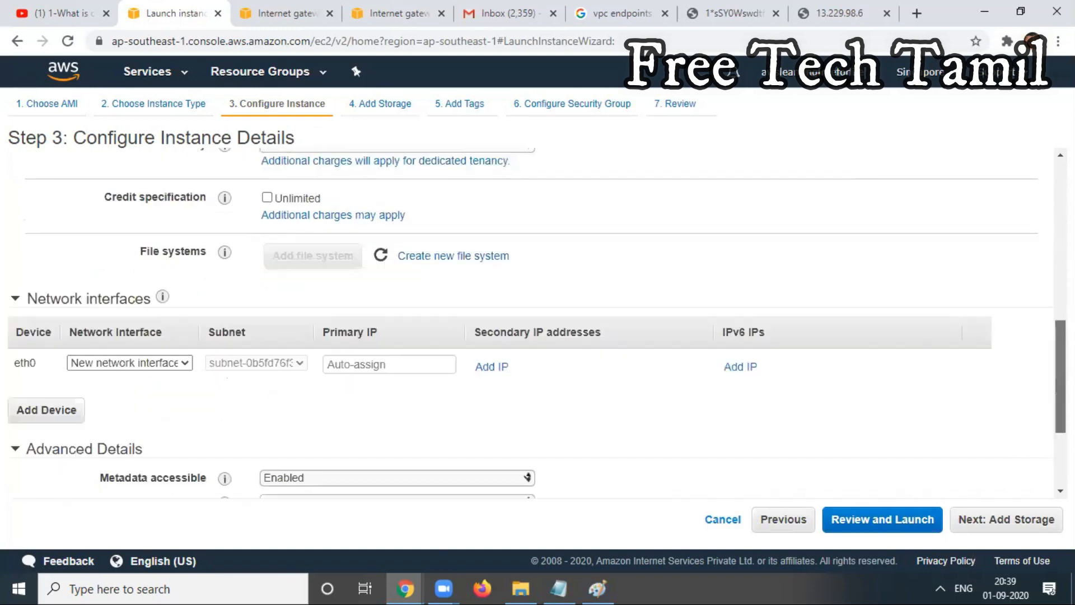
# Check the setup notes in Notepad and accept the remaining instance details and the default storage settings.
pyautogui.click(559, 588)
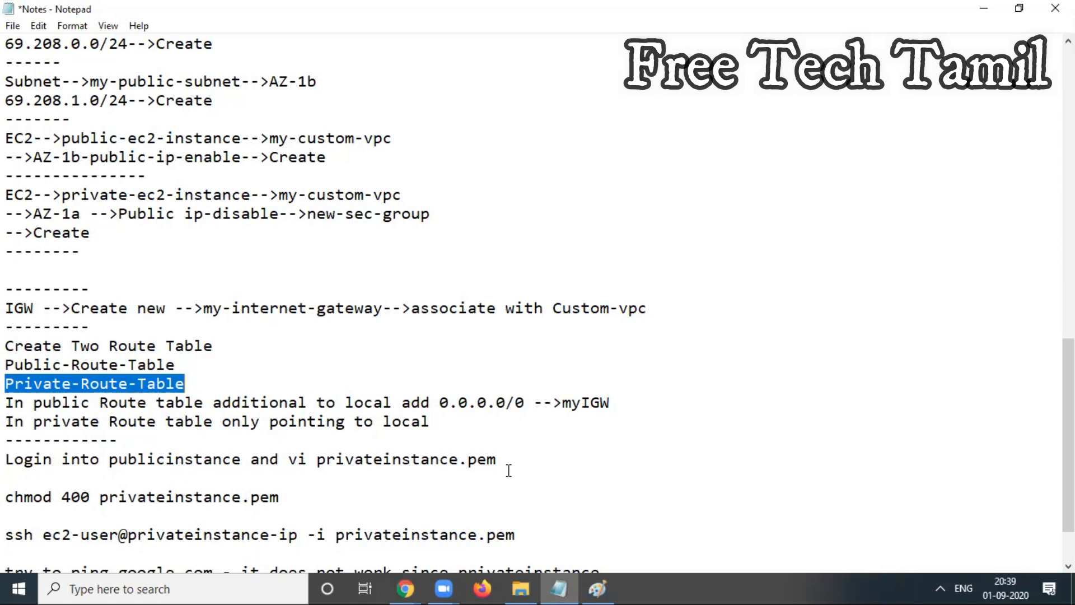
pyautogui.click(984, 8)
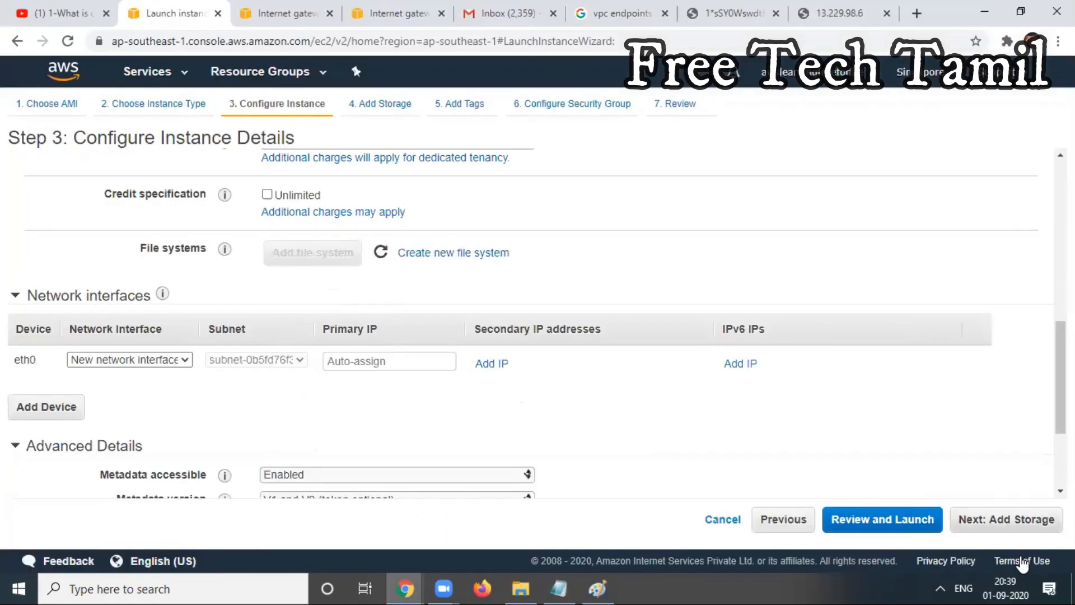
pyautogui.click(1007, 519)
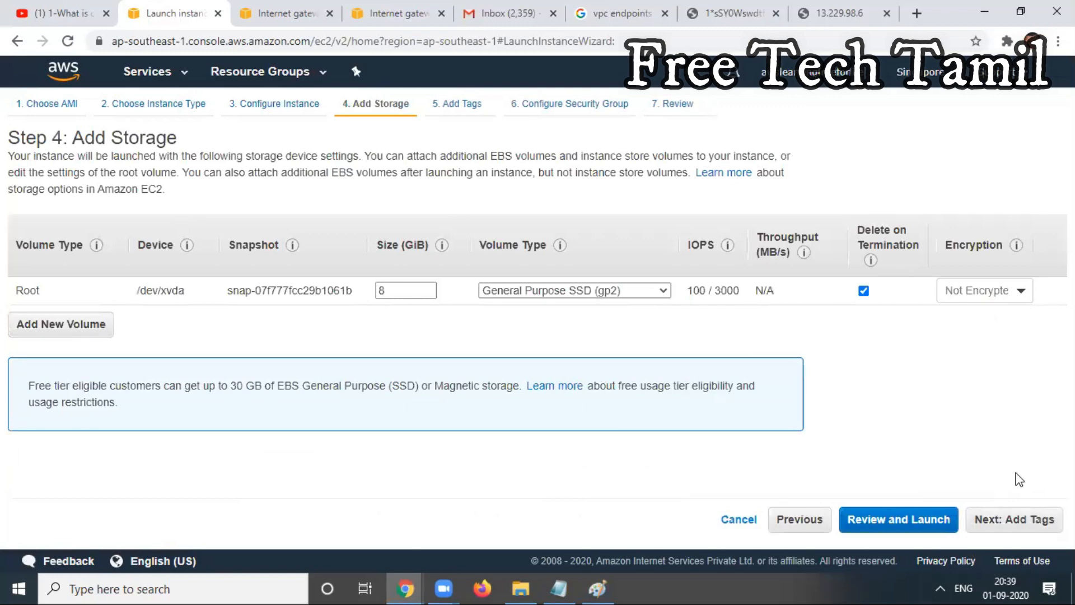
pyautogui.click(1015, 519)
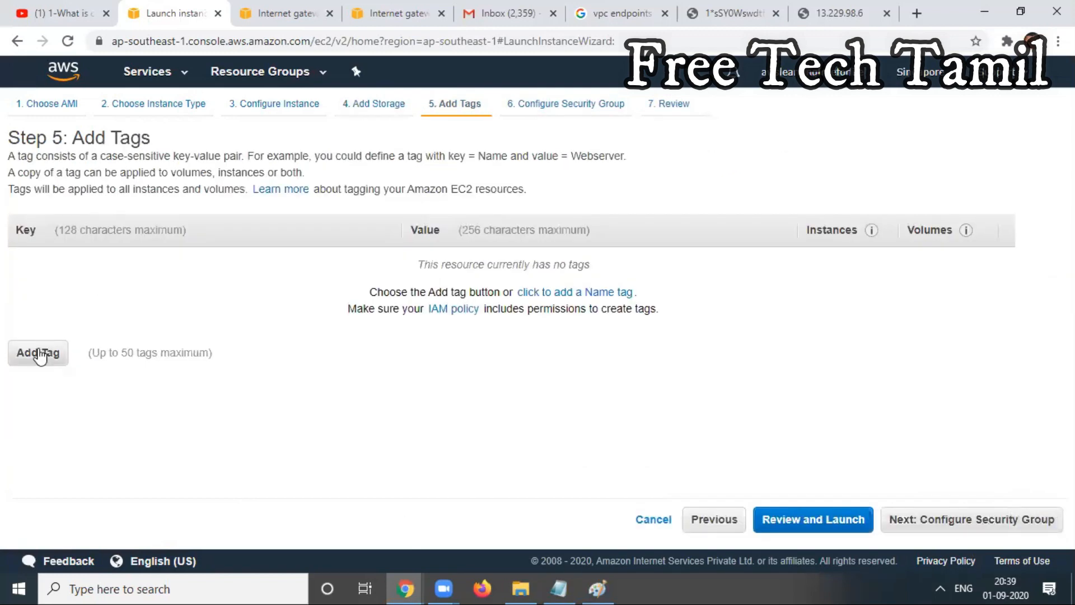
# Add a tag with the key Name and the value customvpv-DB to the instance.
pyautogui.click(39, 354)
pyautogui.write('Name')
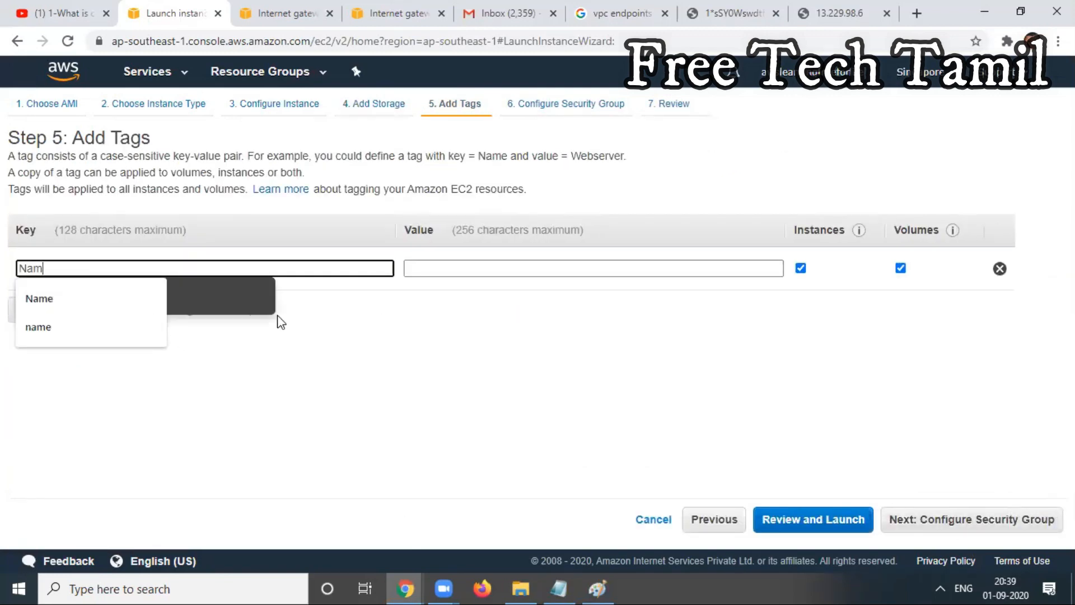
pyautogui.press('Tab')
pyautogui.write('cust')
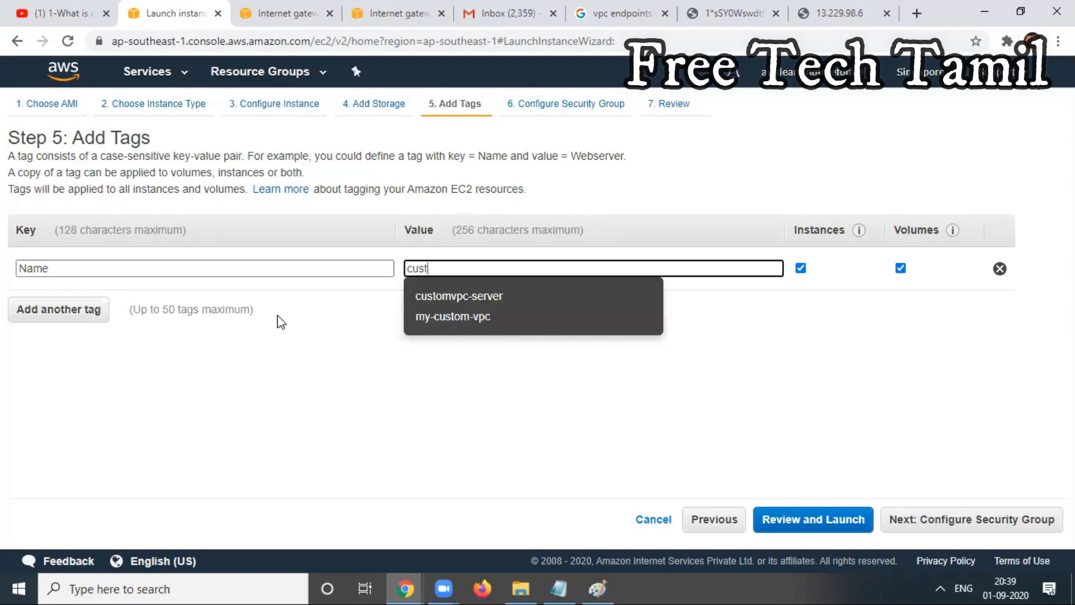
pyautogui.write('omvop')
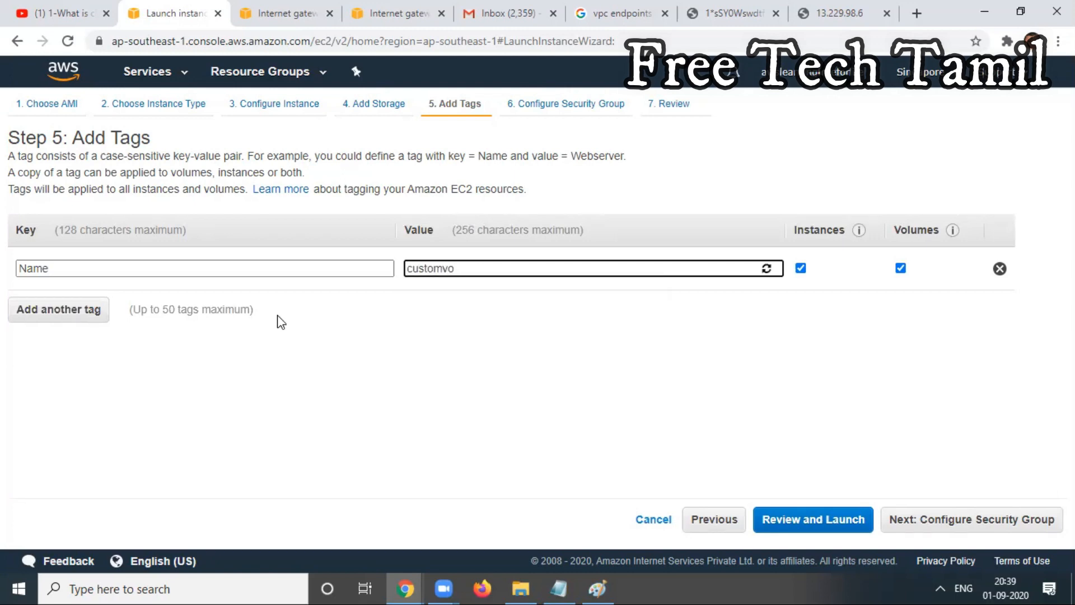
pyautogui.press('BackSpace')
pyautogui.write('pv-DB')
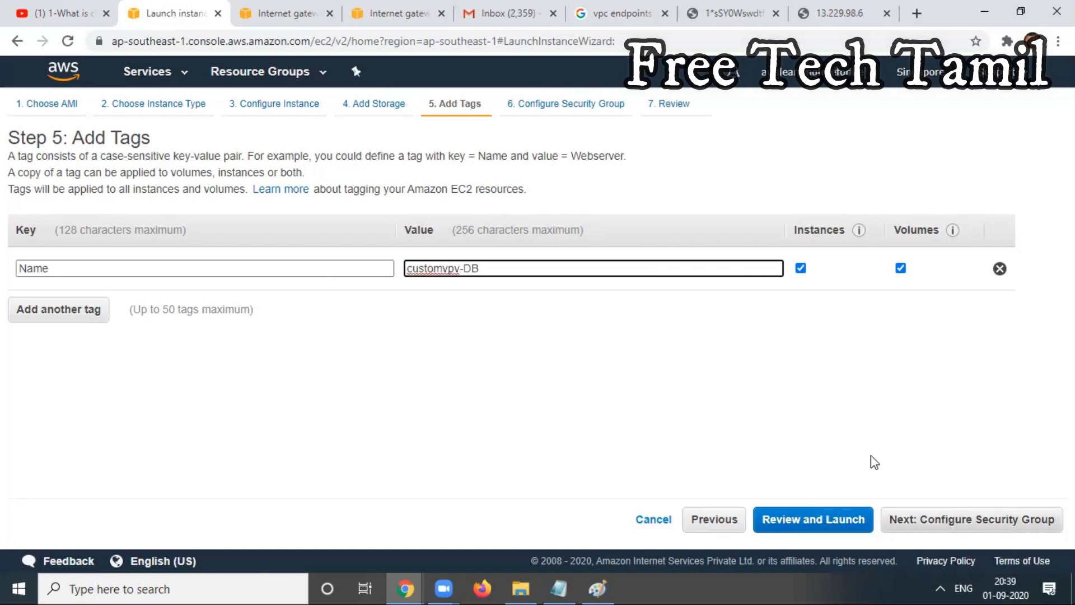
# Assign the existing default security group to the instance.
pyautogui.click(952, 519)
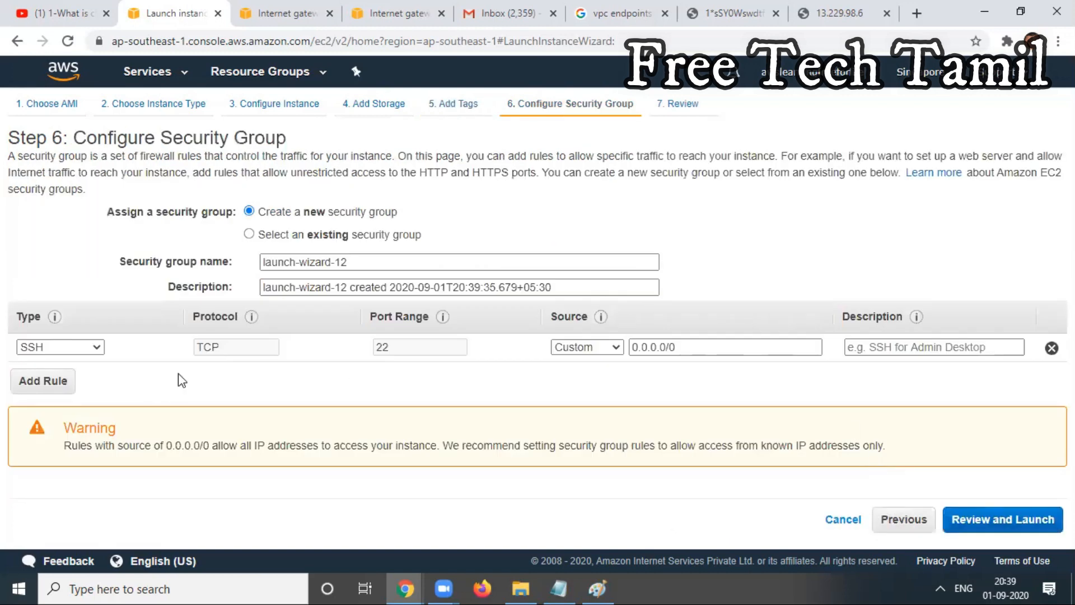
pyautogui.click(318, 237)
pyautogui.click(25, 300)
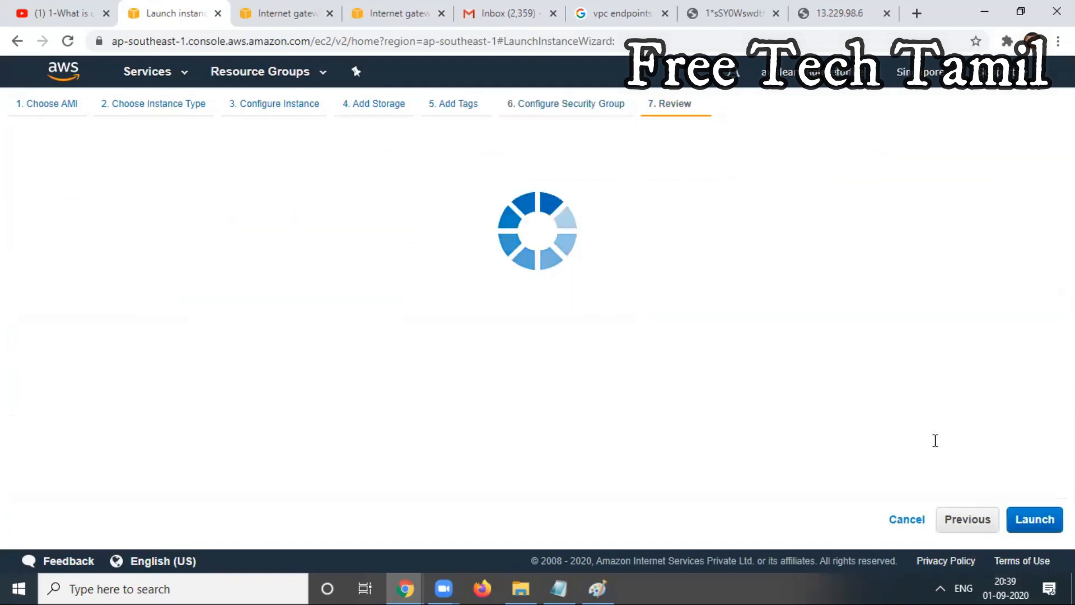
# Launch the instance with the existing key pair 00-aws-bootcamp, acknowledging access to its private key file, and view the instances list.
pyautogui.click(1035, 519)
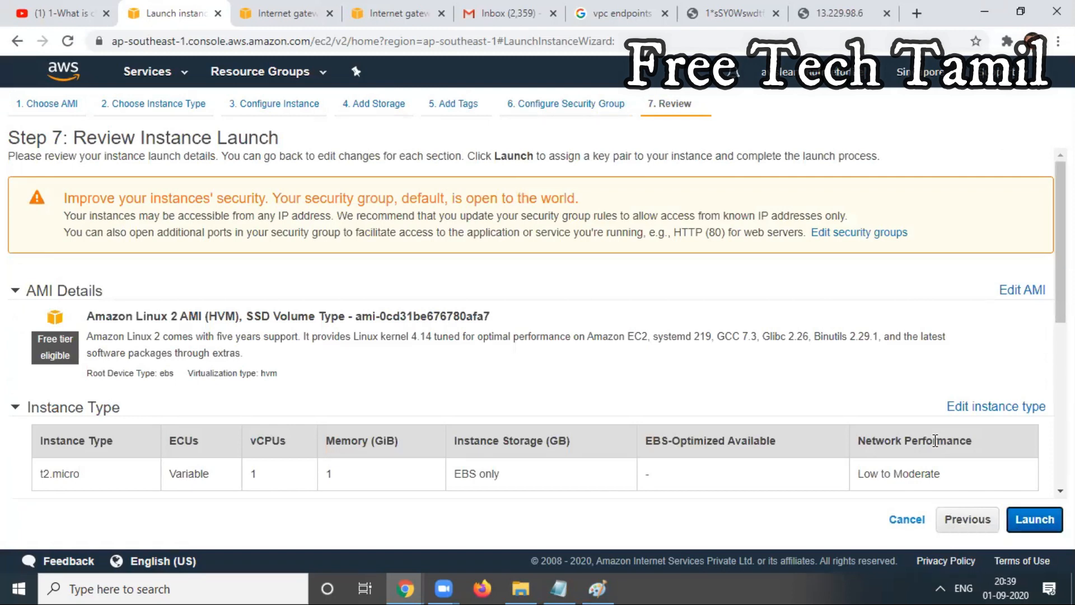
pyautogui.click(309, 397)
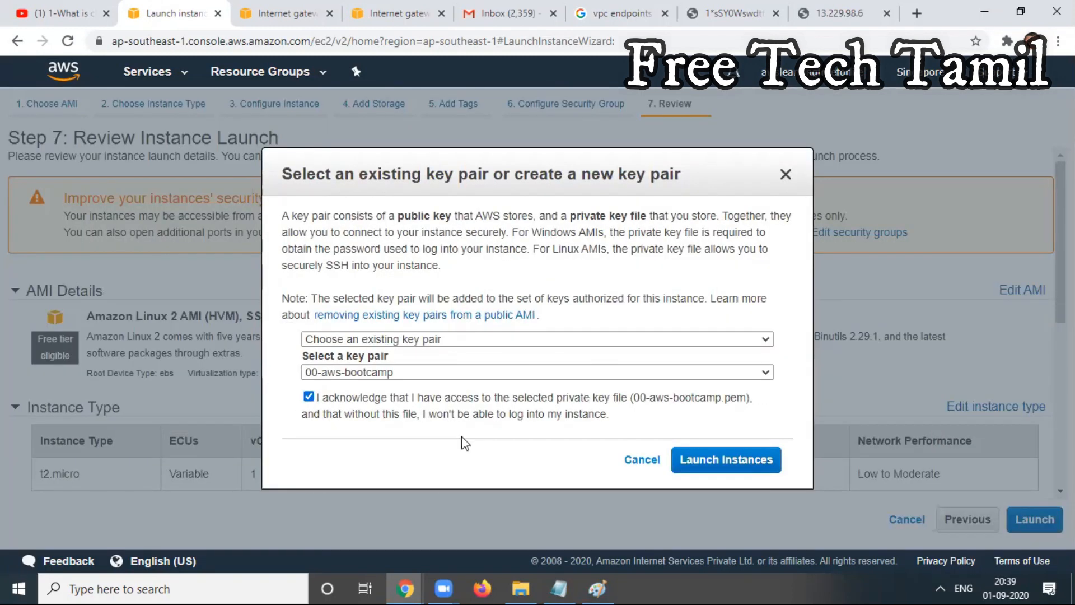
pyautogui.click(740, 469)
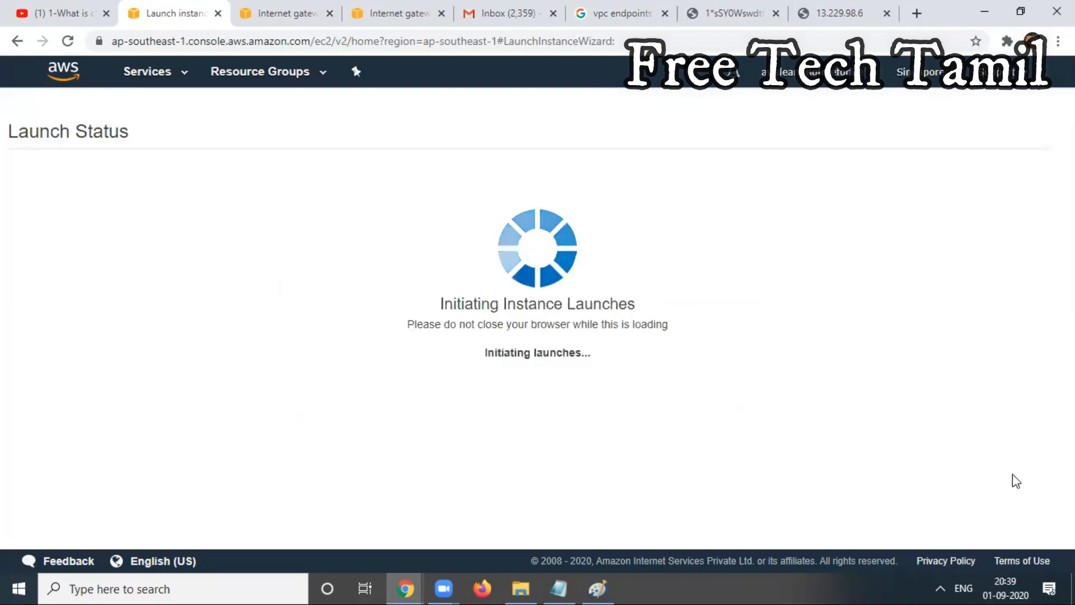
pyautogui.scroll(-2, 536, 347)
pyautogui.click(1000, 525)
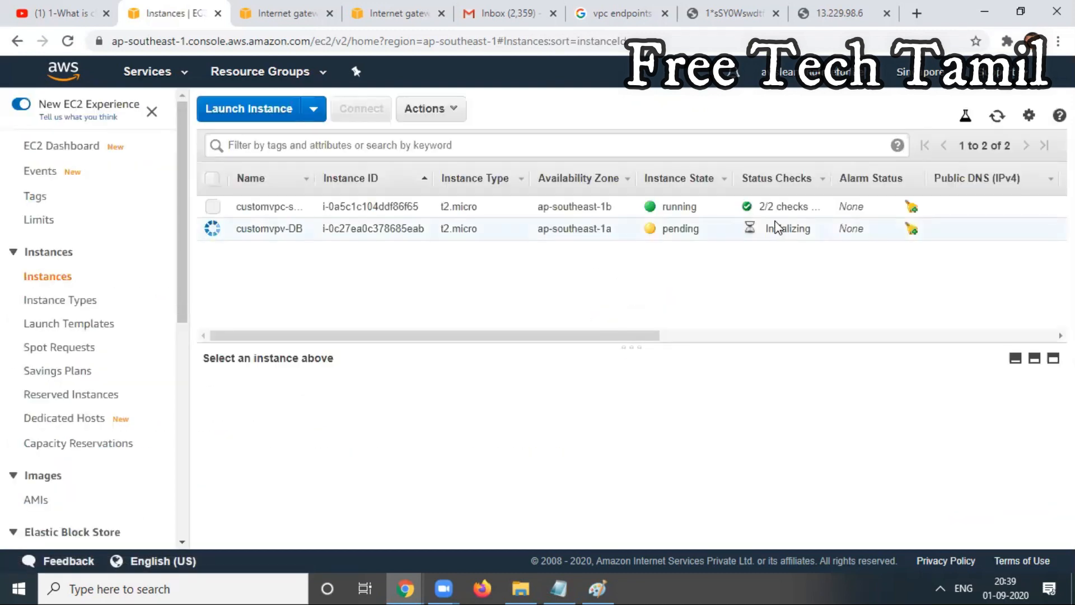
# Switch to the Paint diagram and draw a black line about 891 px long from the private subnet box to outside the VPC boundary.
pyautogui.click(598, 589)
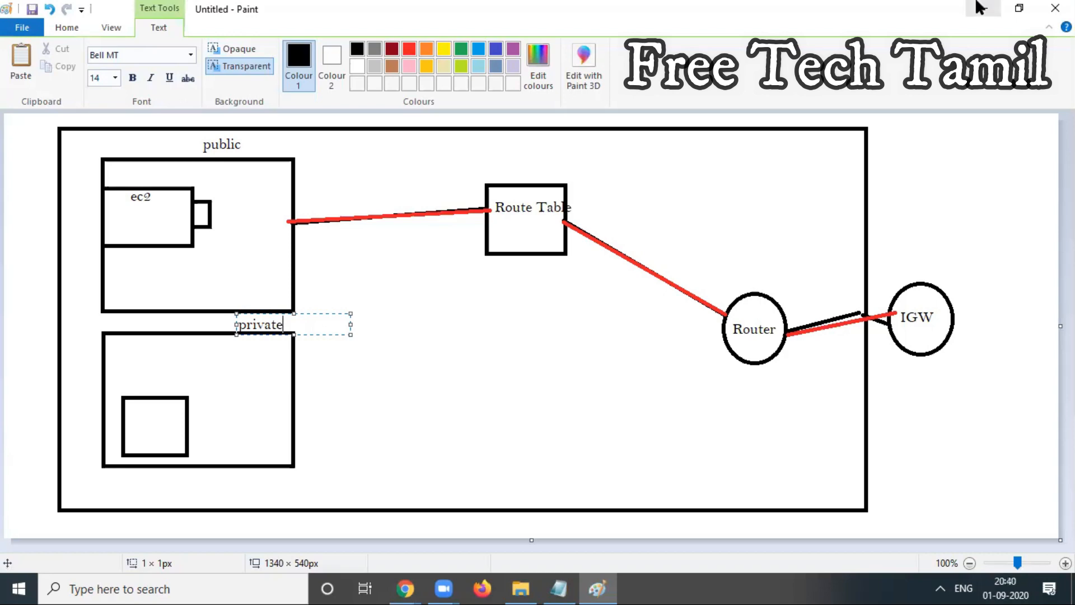
pyautogui.click(77, 32)
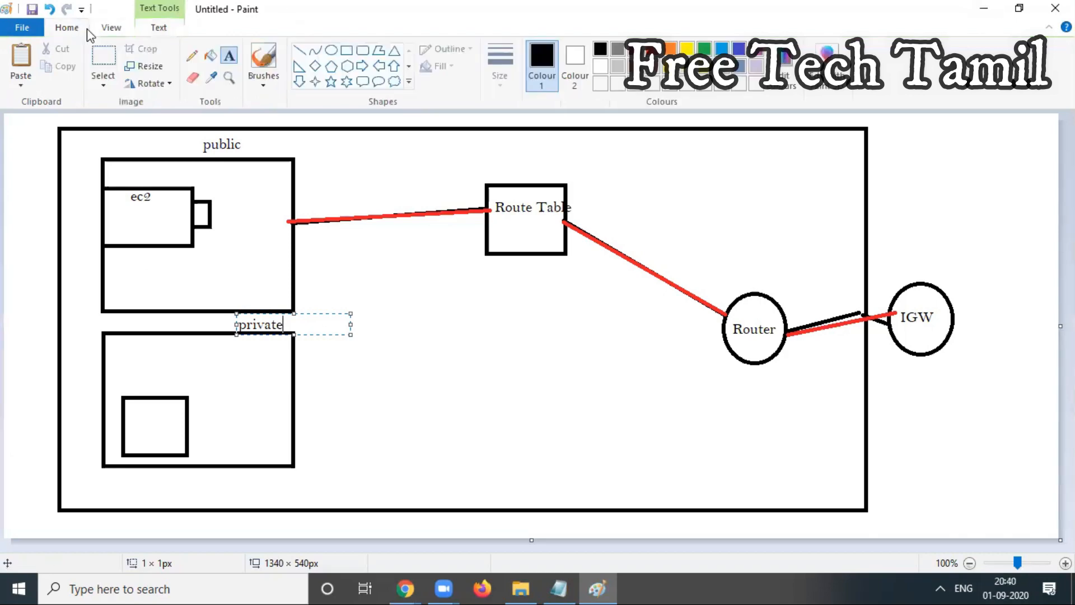
pyautogui.click(982, 12)
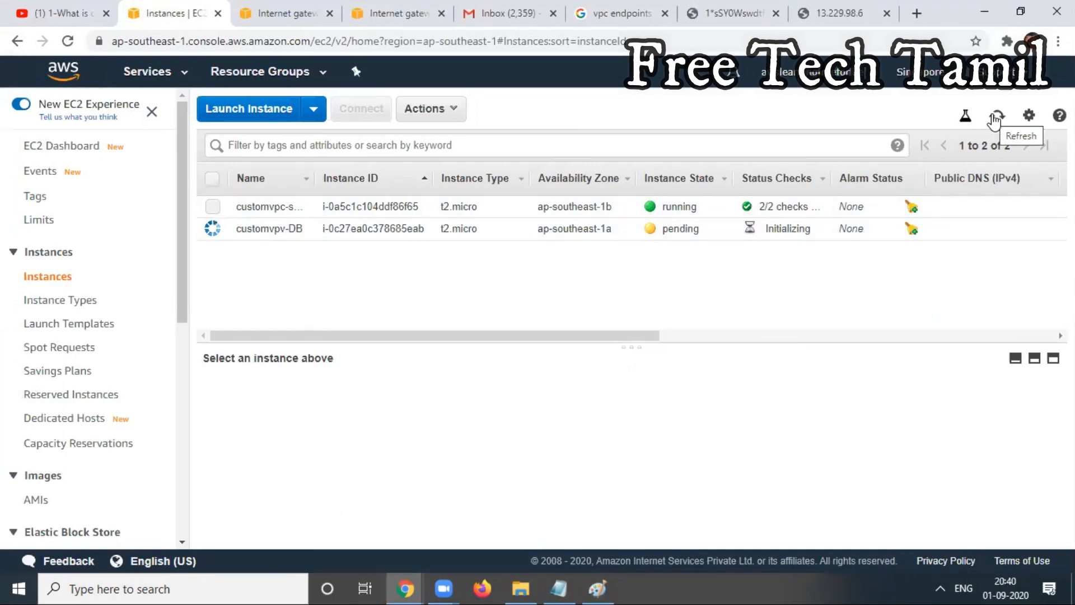
pyautogui.click(598, 585)
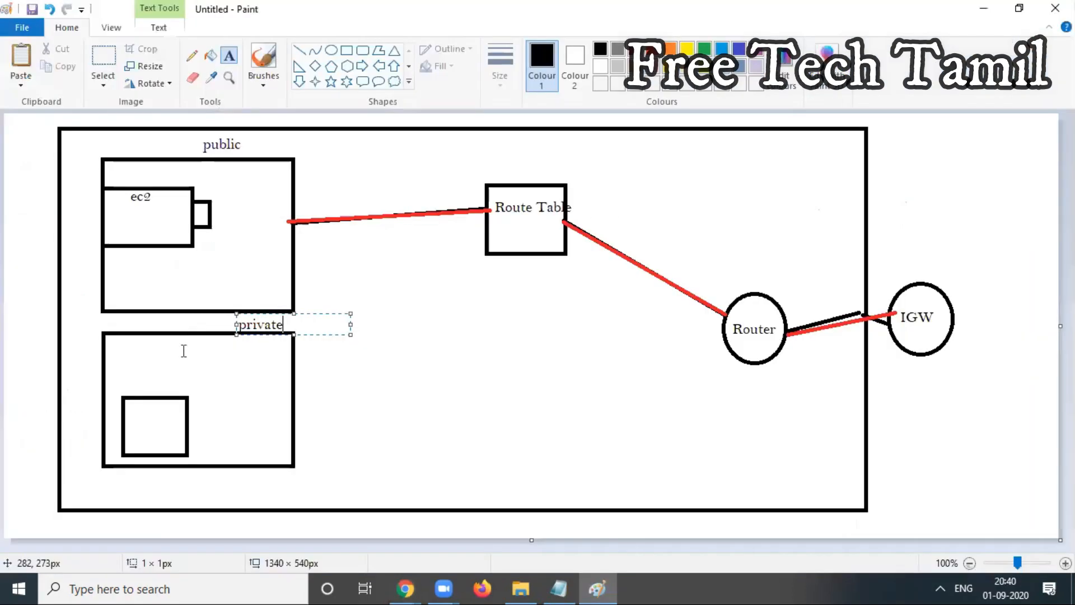
pyautogui.click(298, 52)
pyautogui.moveTo(250, 453); pyautogui.dragTo(950, 483)
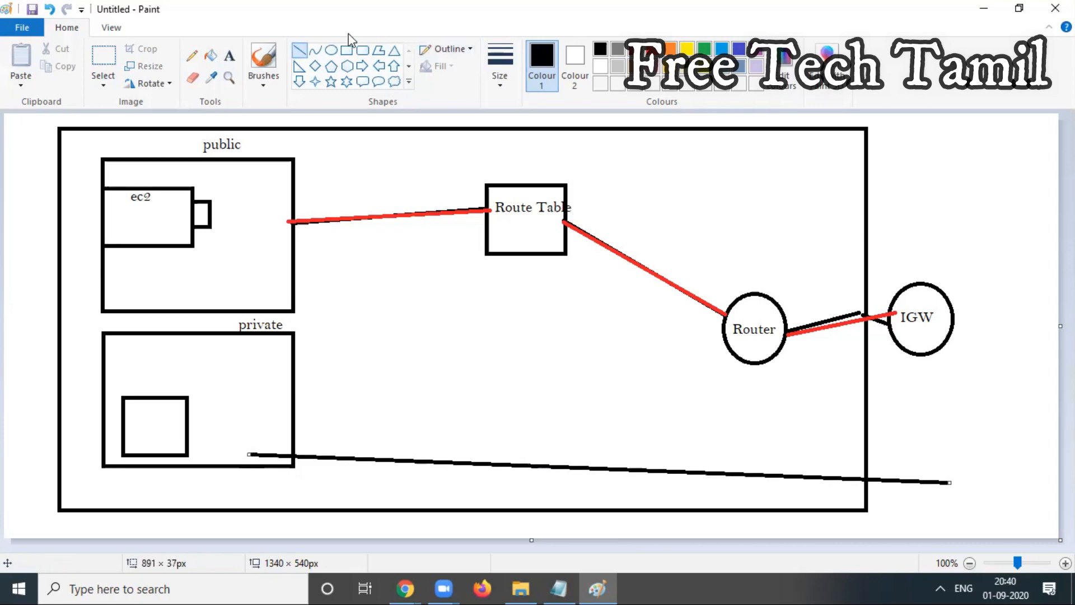
# Draw a rectangle about 104 × 79 px at the line's outer end and label it "Ss" inside.
pyautogui.click(347, 50)
pyautogui.moveTo(957, 448); pyautogui.dragTo(1040, 510)
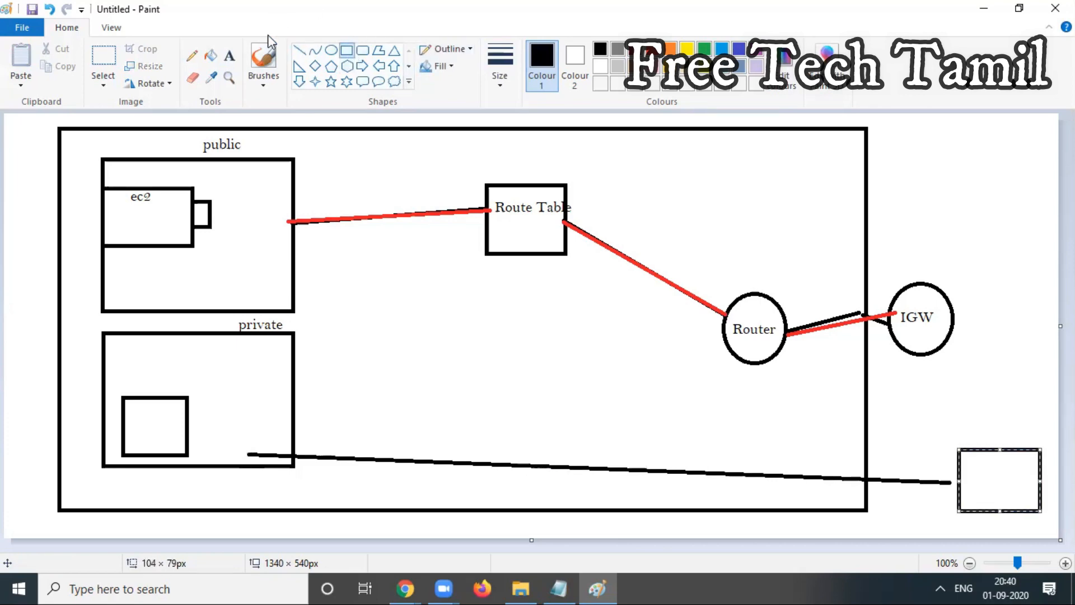
pyautogui.click(230, 57)
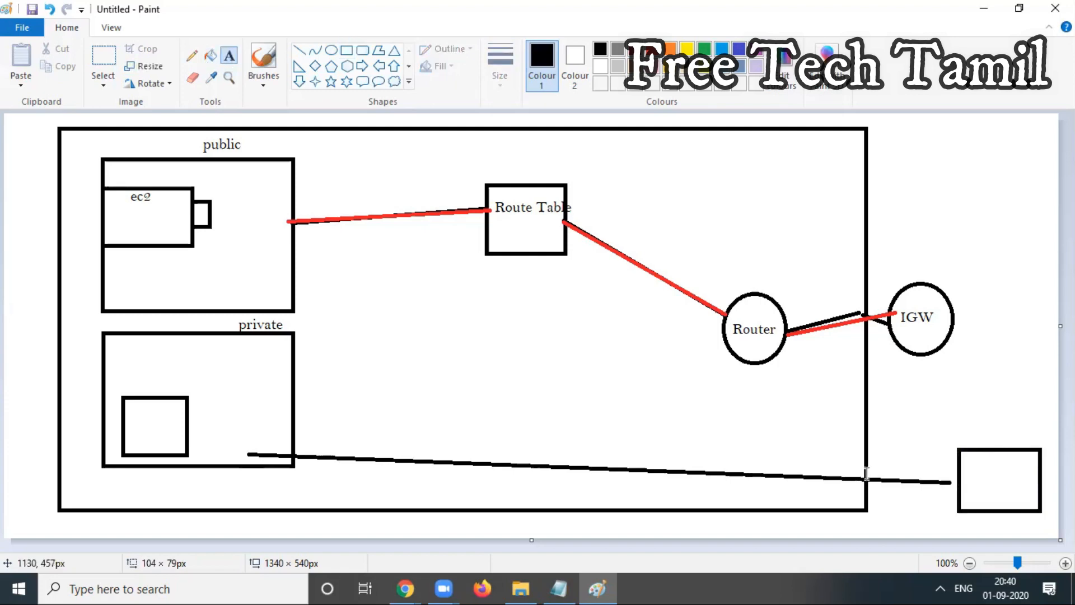
pyautogui.click(972, 468)
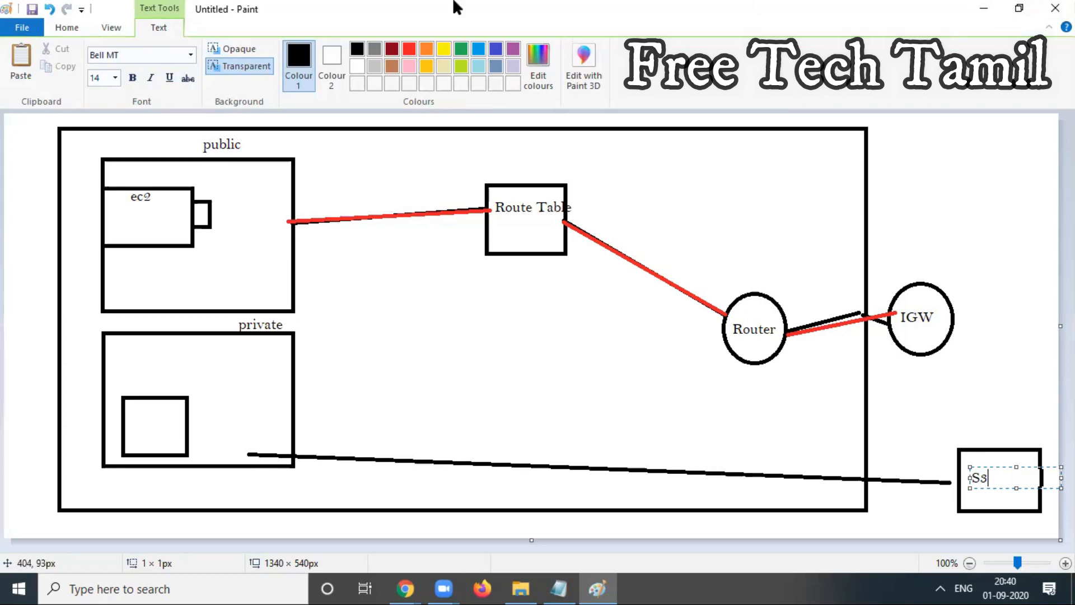
# Return to the EC2 console, refresh the instances list and examine the customvpv-DB instance's description, including its IP settings.
pyautogui.click(984, 8)
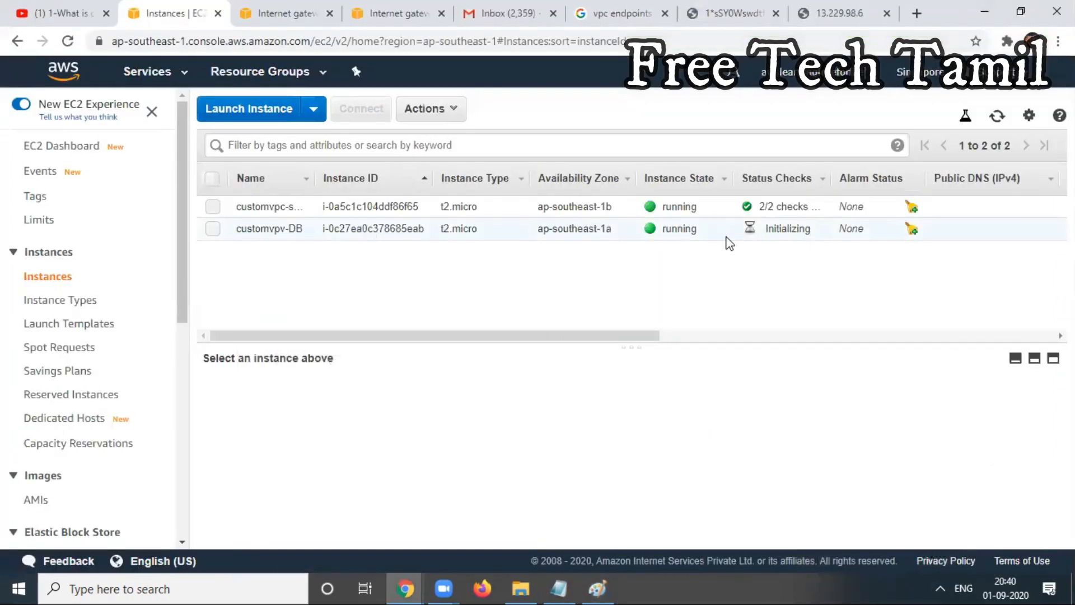
pyautogui.click(997, 116)
pyautogui.click(213, 229)
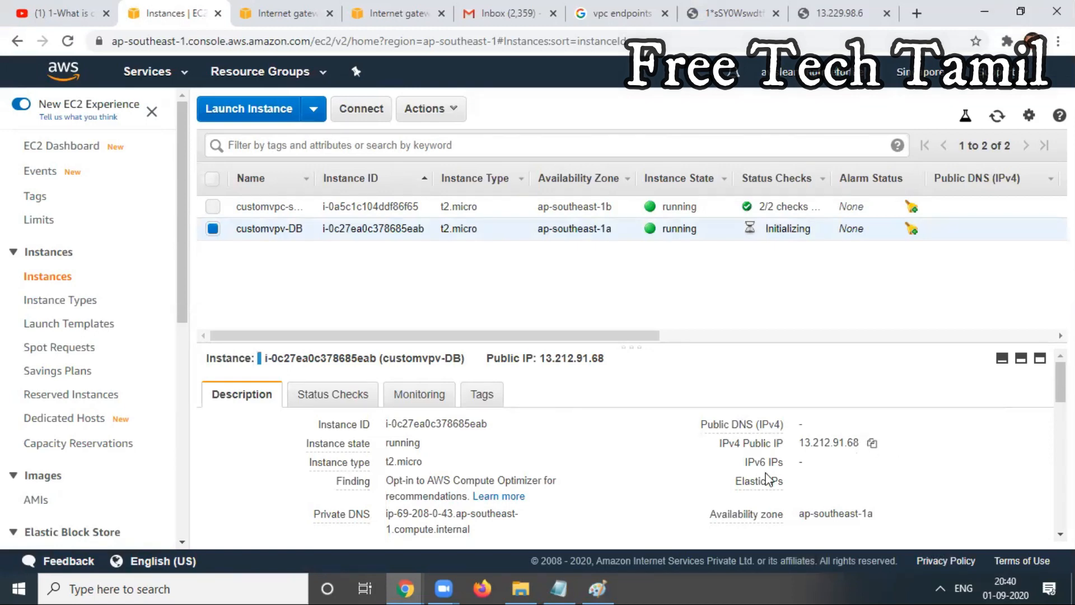
pyautogui.moveTo(1061, 382)
pyautogui.mouseDown()
pyautogui.moveTo(1061, 410)
pyautogui.moveTo(1061, 386)
pyautogui.mouseUp()
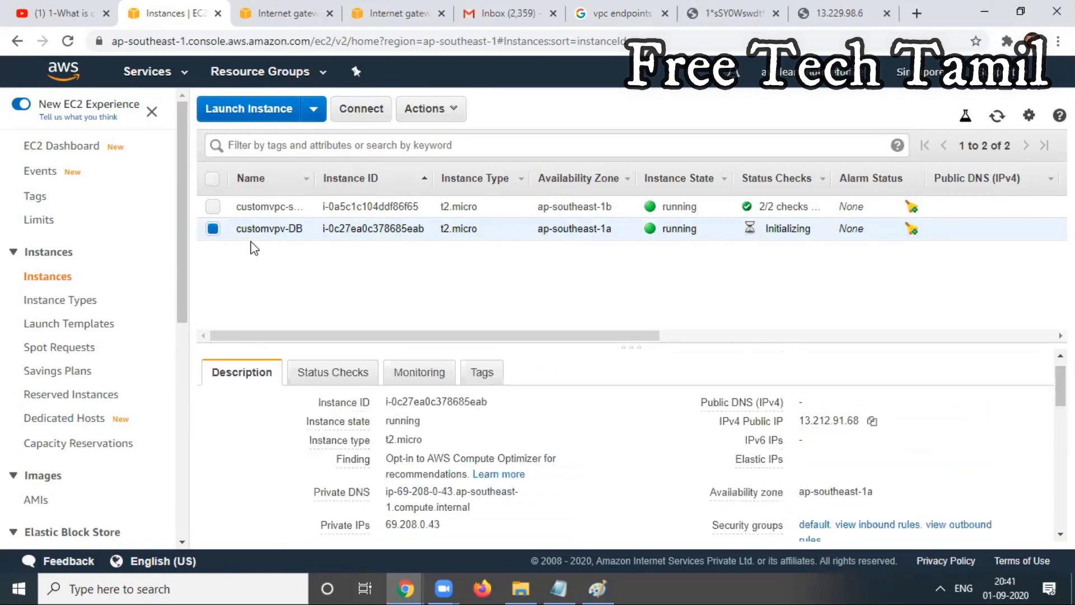
# Terminate the customvpv-DB instance and confirm the termination.
pyautogui.click(421, 112)
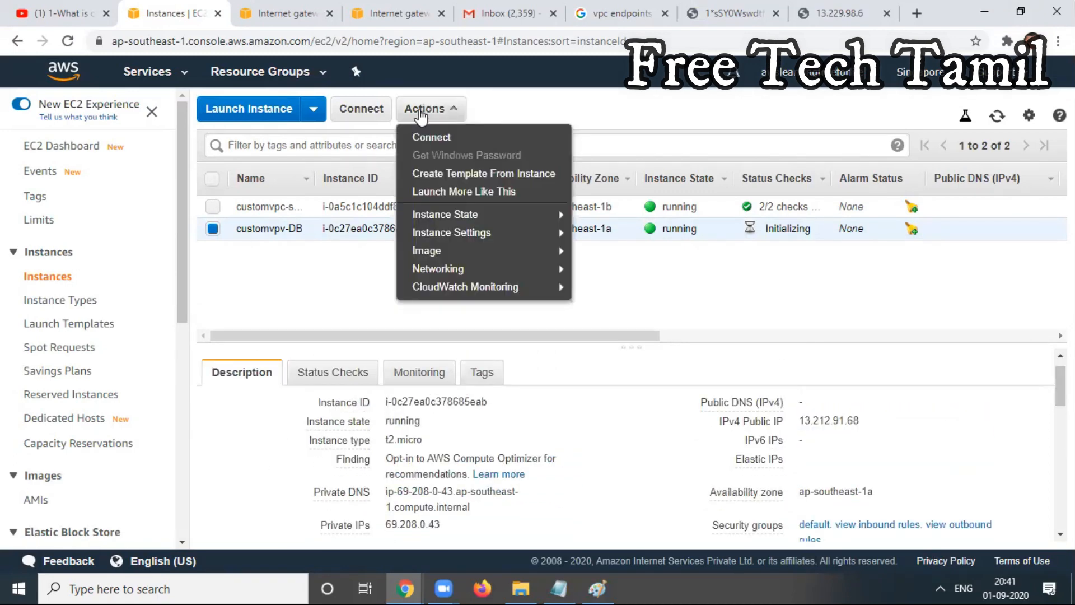
pyautogui.moveTo(446, 216)
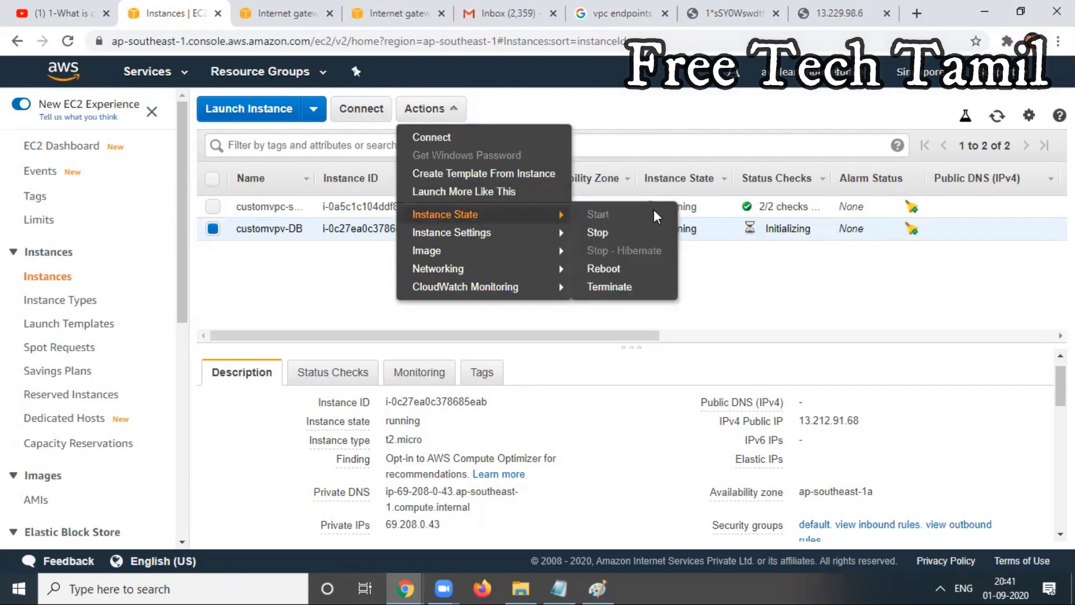
pyautogui.click(610, 288)
pyautogui.click(860, 431)
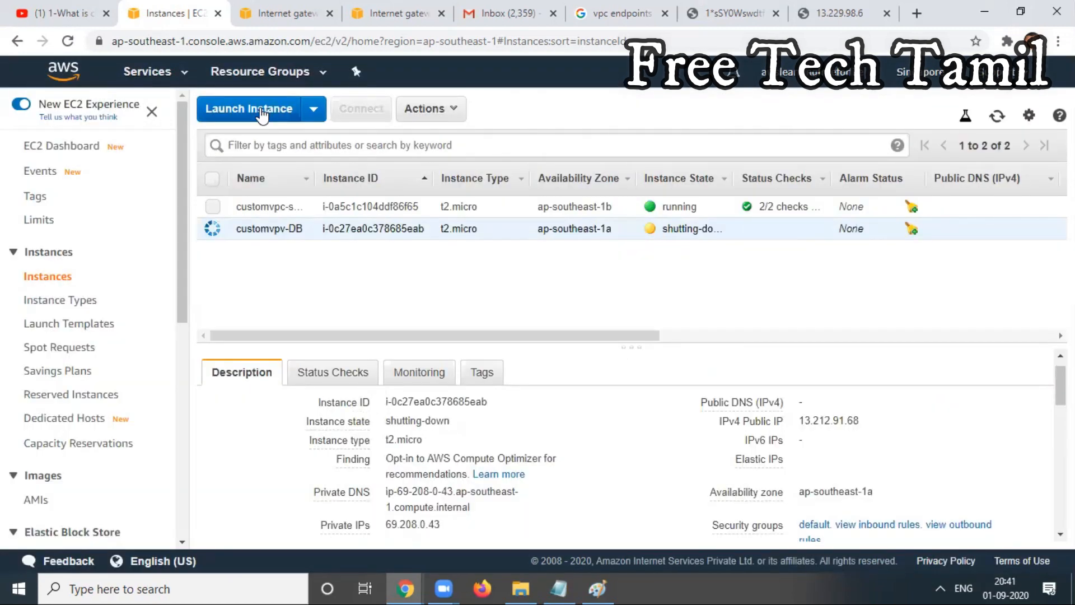
# Configure a new t2.micro Amazon Linux 2 instance in my-custom-vpc with the my-private-subnet subnet, keeping the remaining details and storage at their defaults.
pyautogui.click(261, 112)
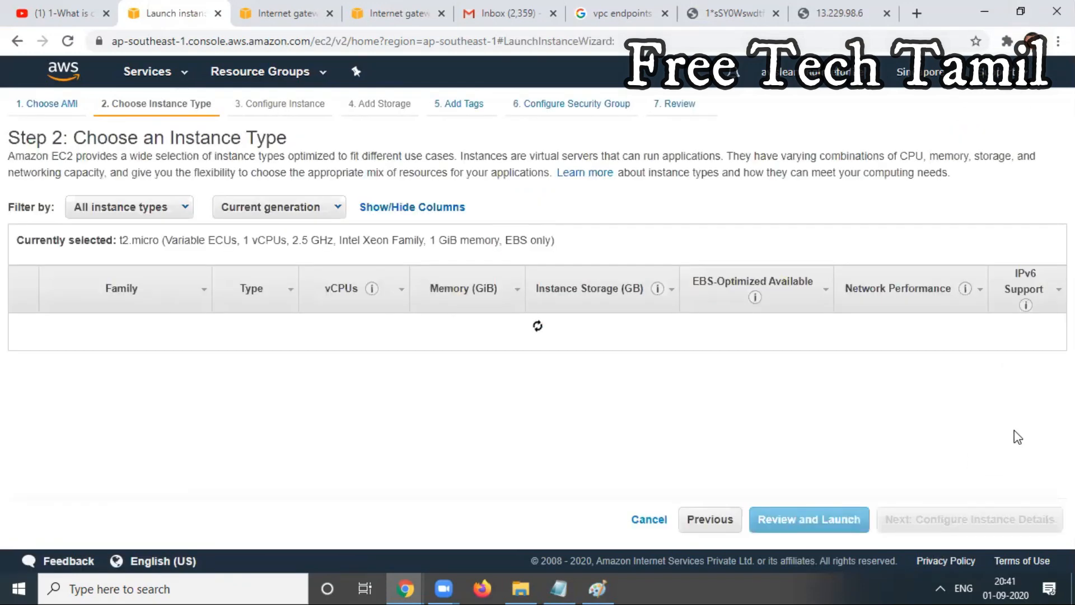
pyautogui.click(1003, 519)
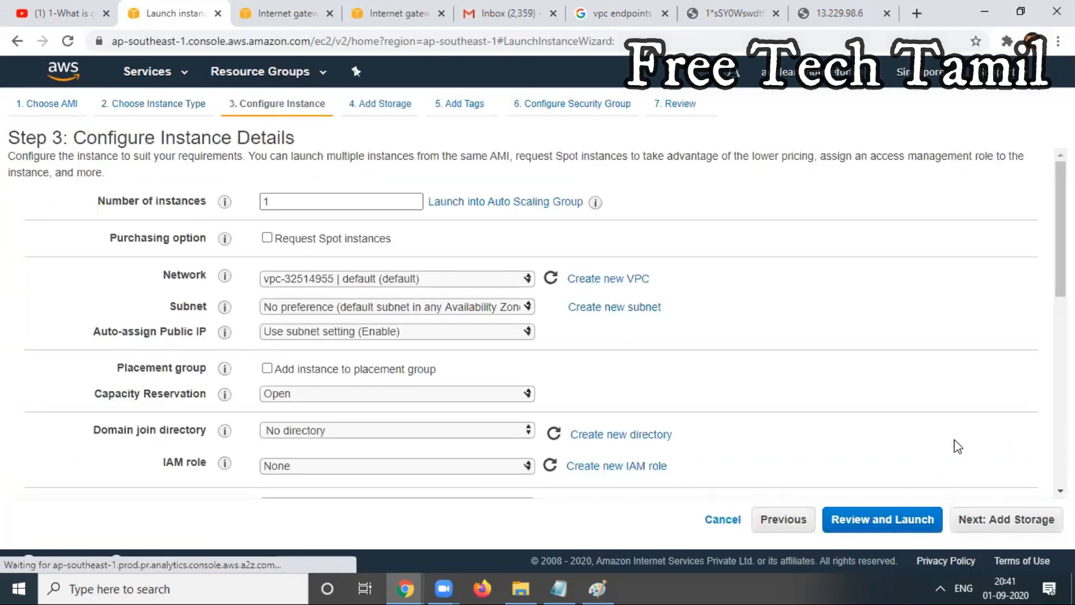
pyautogui.click(400, 284)
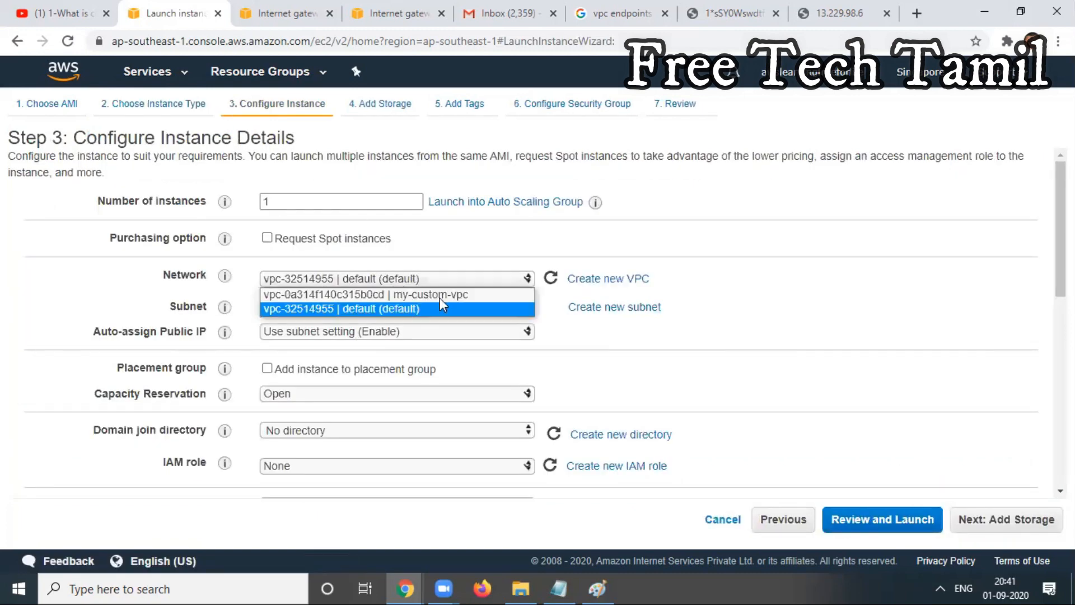
pyautogui.click(404, 292)
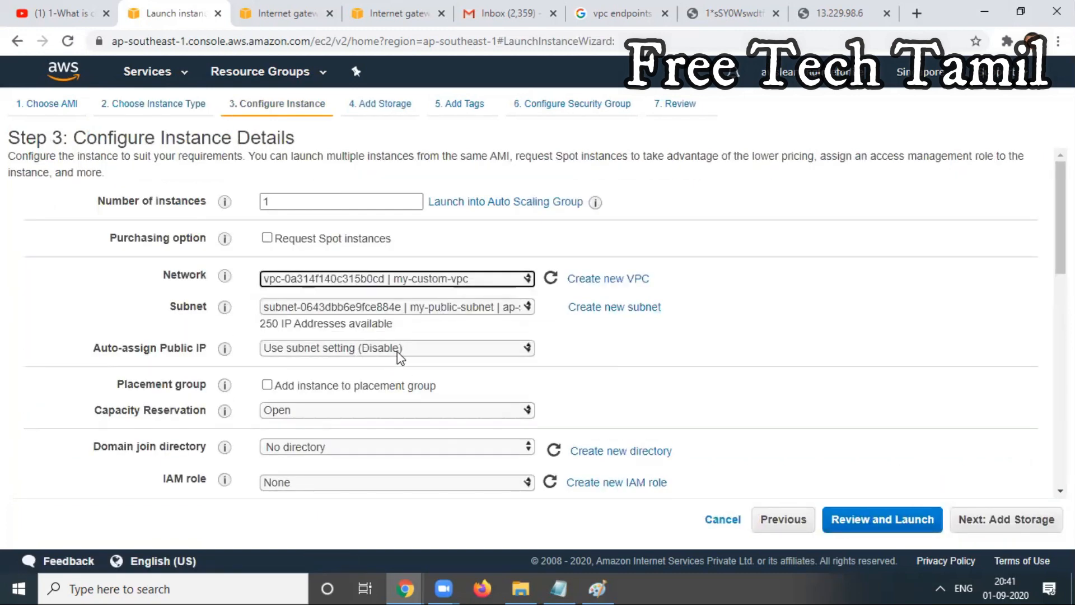
pyautogui.click(476, 307)
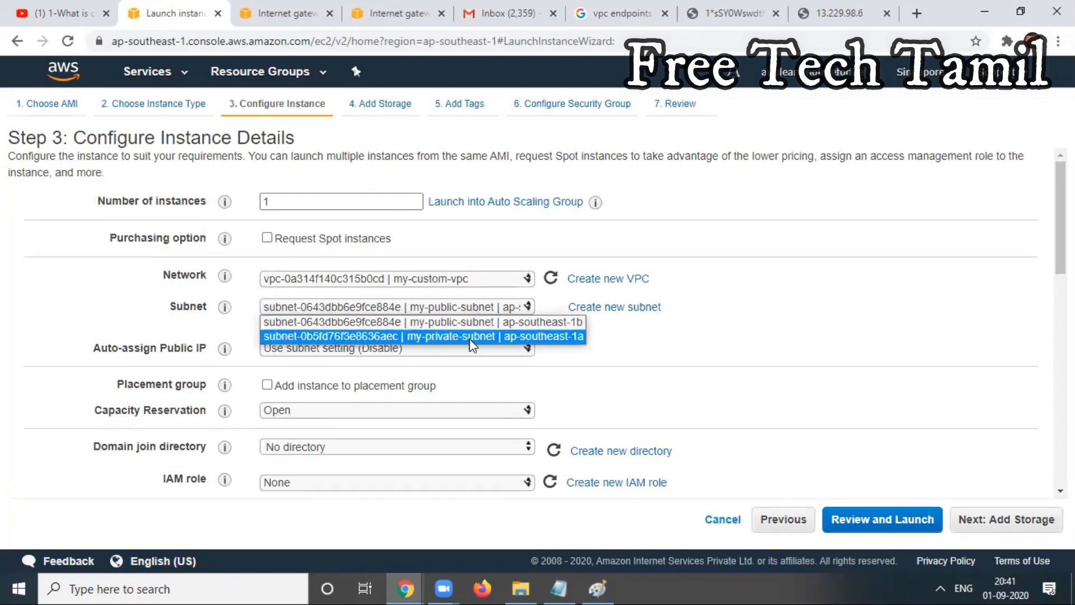
pyautogui.click(468, 336)
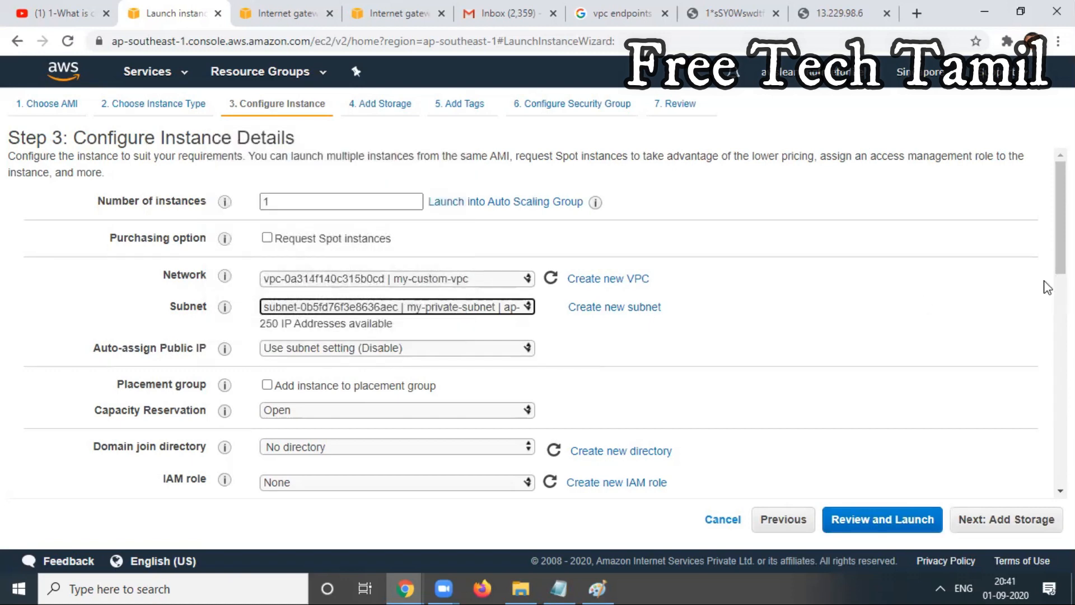
pyautogui.moveTo(1061, 246); pyautogui.dragTo(1045, 315)
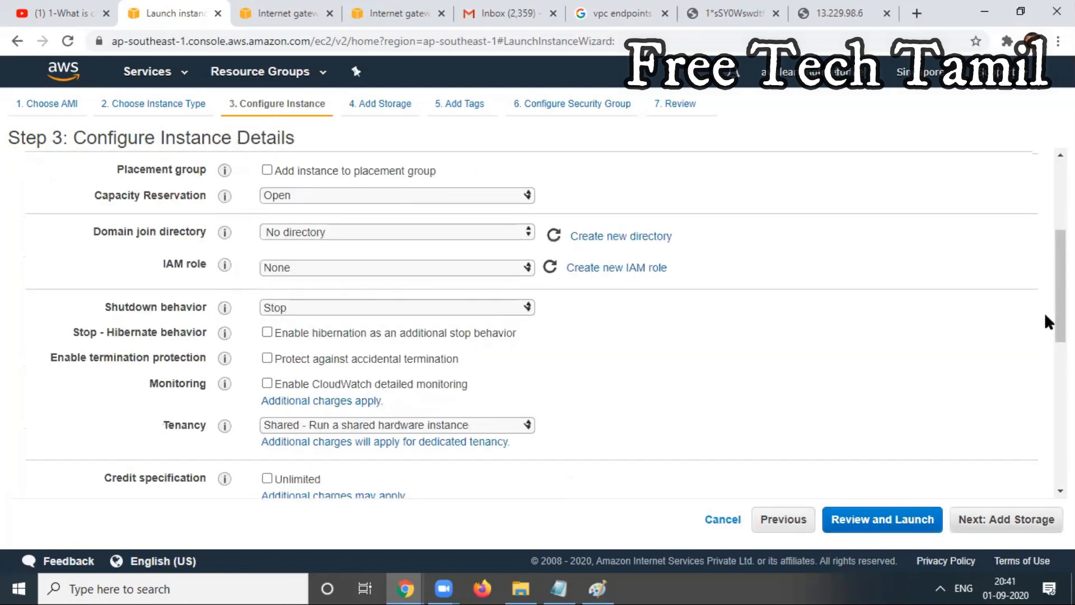
pyautogui.click(1006, 520)
pyautogui.click(1015, 520)
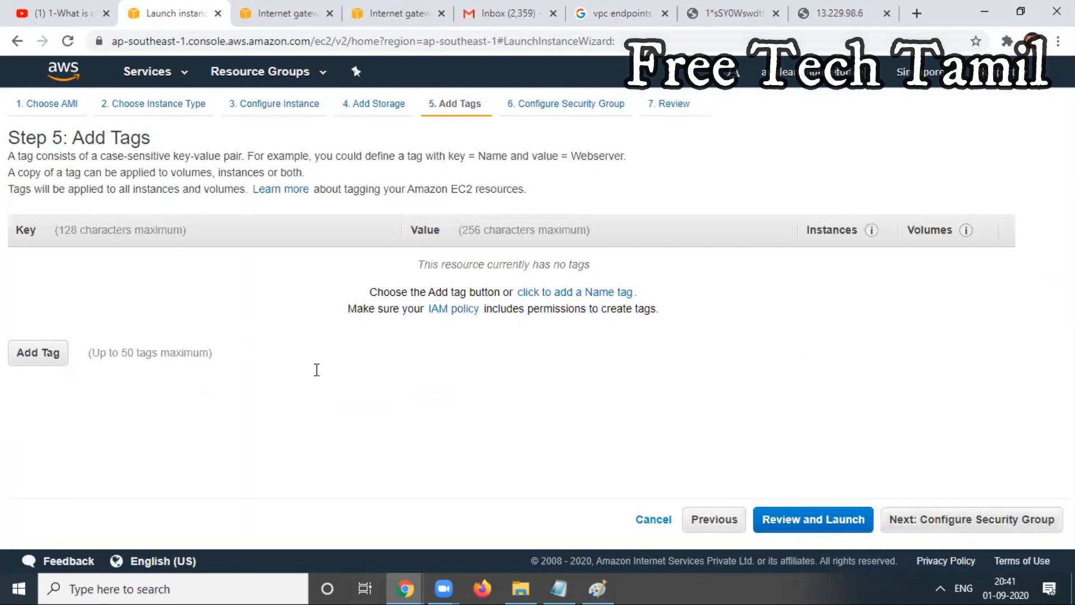
# Add a tag with the key Name and the value customvpc-DB, and continue to the security group settings.
pyautogui.click(22, 370)
pyautogui.write('Name')
pyautogui.press('Tab')
pyautogui.write('cu')
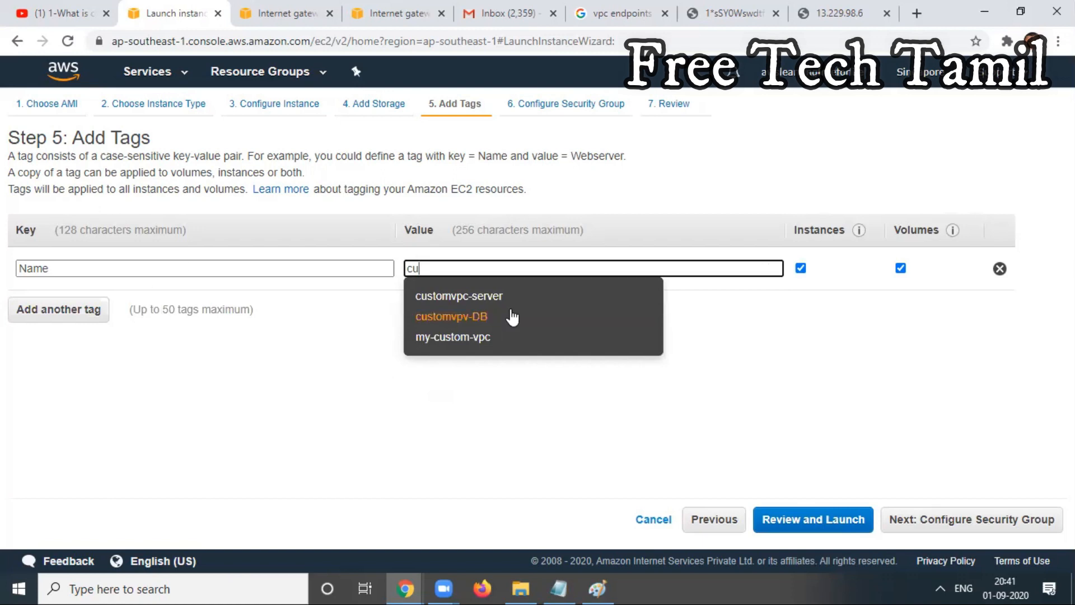
pyautogui.click(478, 316)
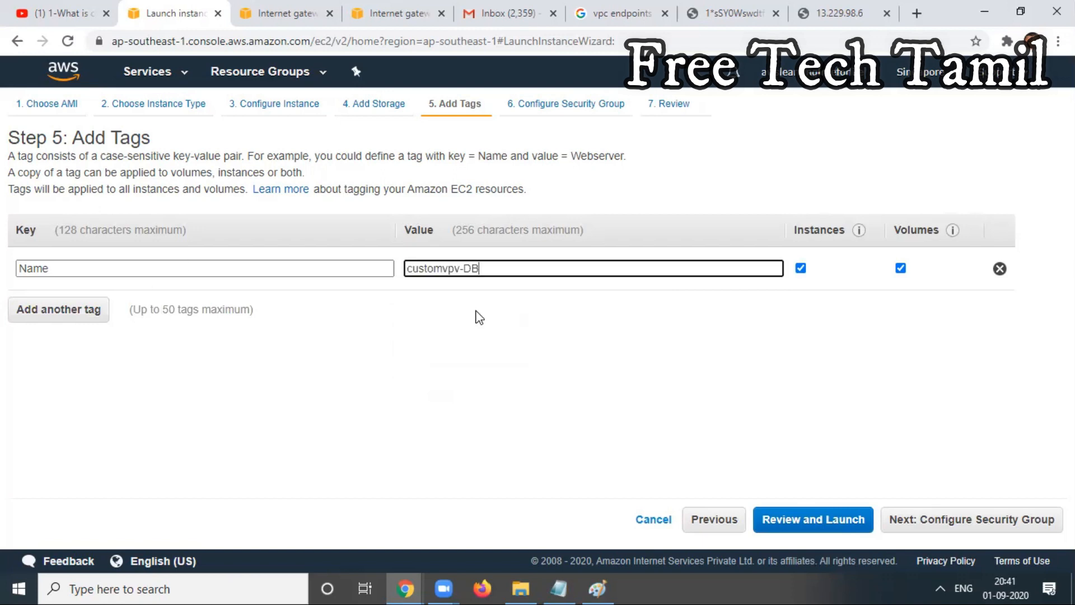
pyautogui.click(459, 268)
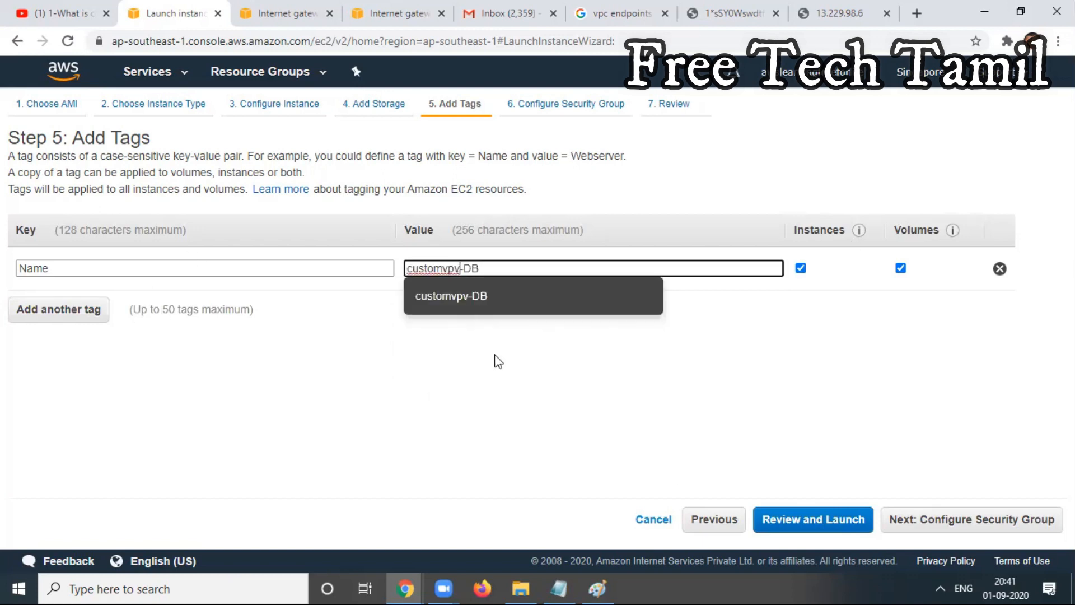
pyautogui.press('BackSpace')
pyautogui.write('c')
pyautogui.click(961, 519)
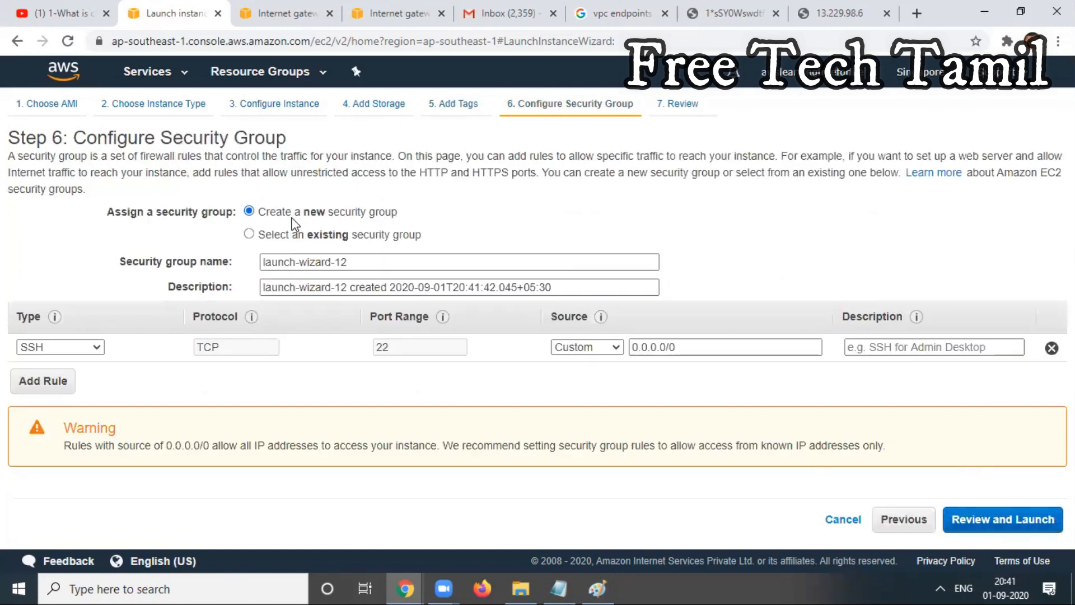
# Assign the existing default VPC security group to the instance and proceed to the launch review.
pyautogui.click(306, 234)
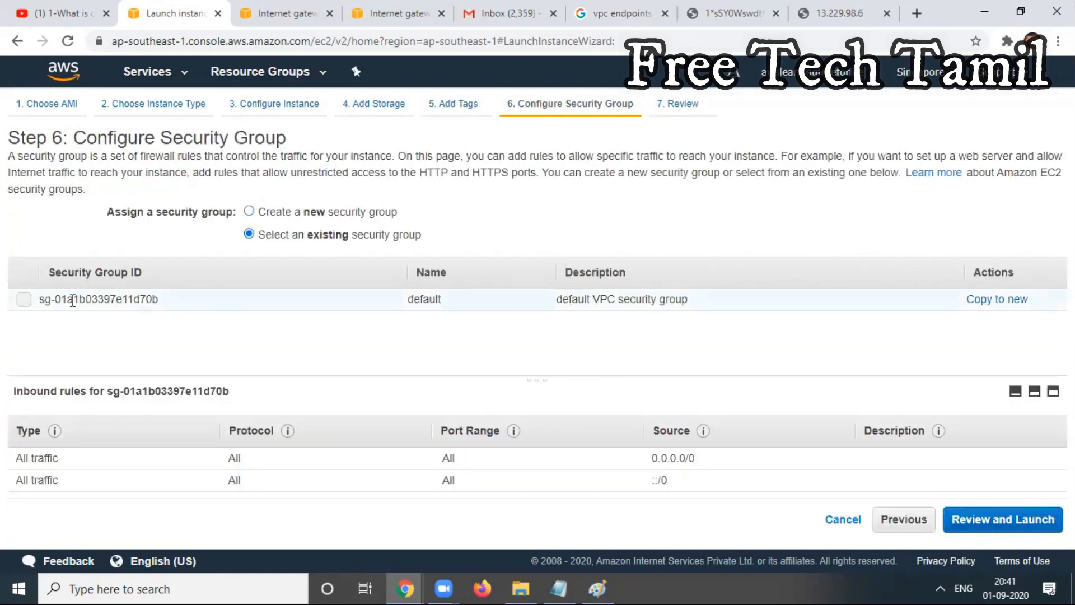
pyautogui.click(26, 302)
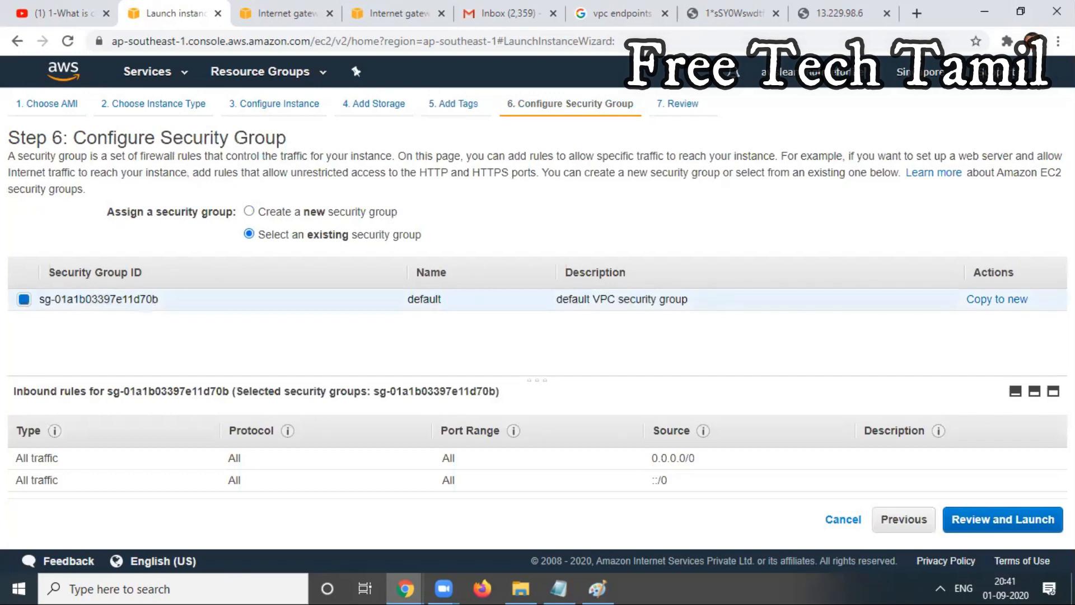
pyautogui.click(1037, 520)
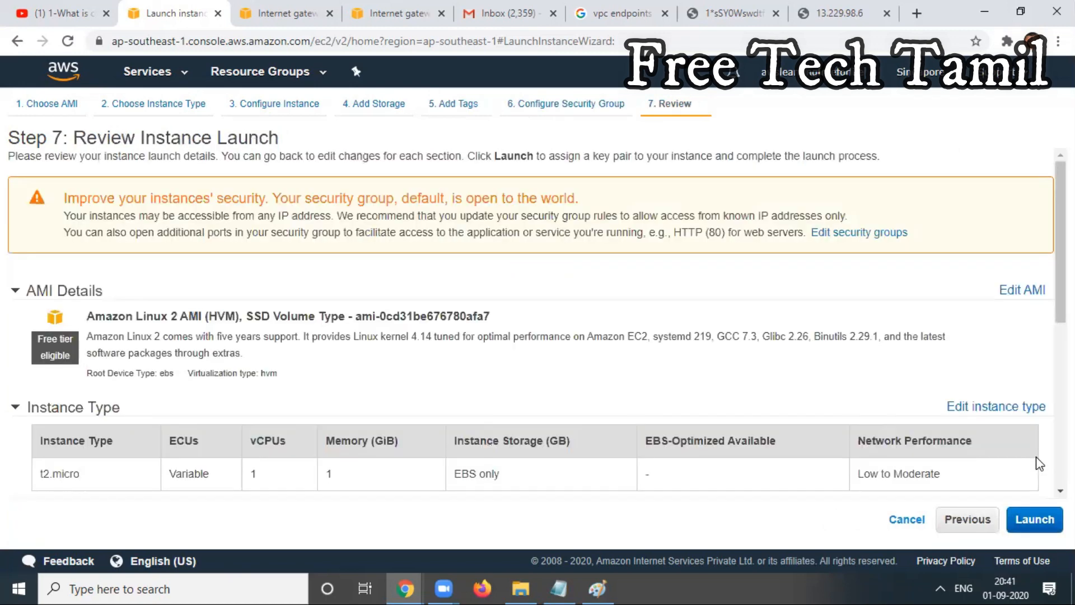
# Launch the instance with the existing key pair 00-aws-bootcamp, acknowledging access to its private key file.
pyautogui.click(1036, 520)
pyautogui.click(309, 397)
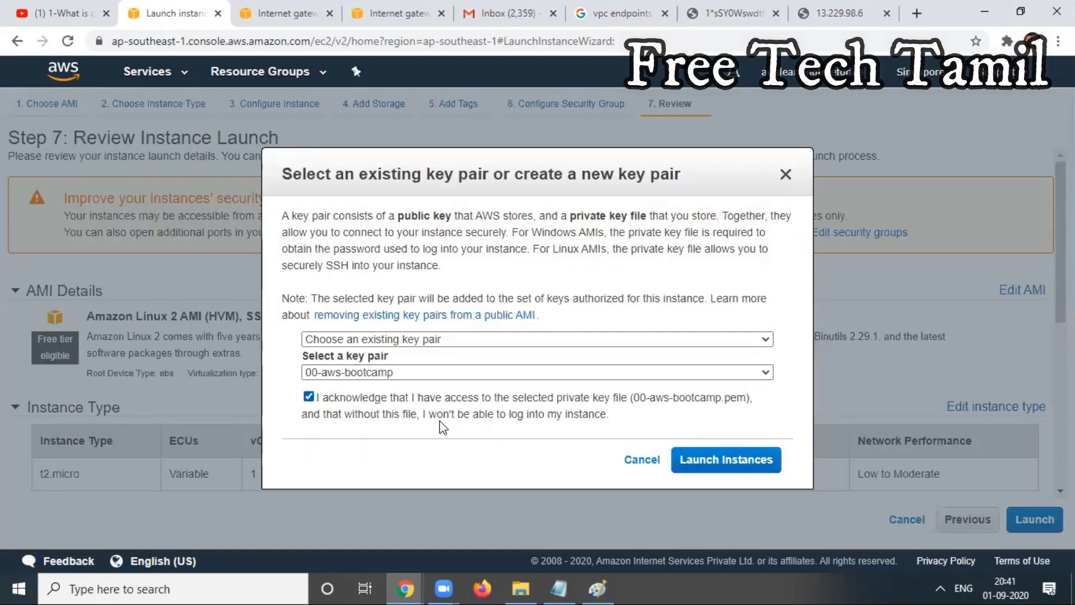
pyautogui.click(763, 463)
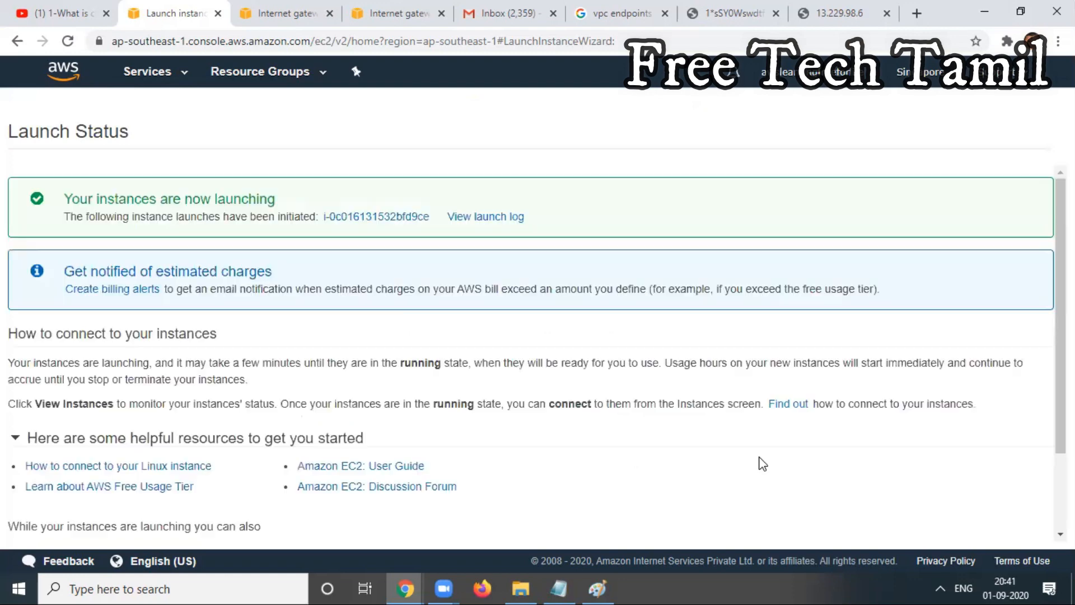
# View the instances list, refresh it and open the description of the customvpc-DB instance.
pyautogui.moveTo(1061, 387); pyautogui.dragTo(1061, 468)
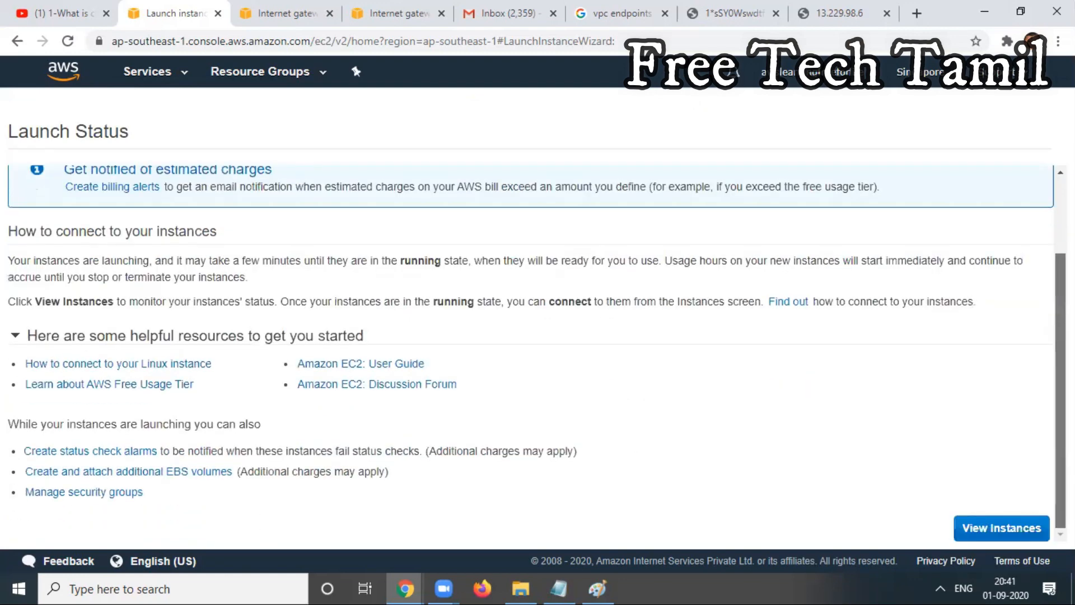
pyautogui.click(1002, 528)
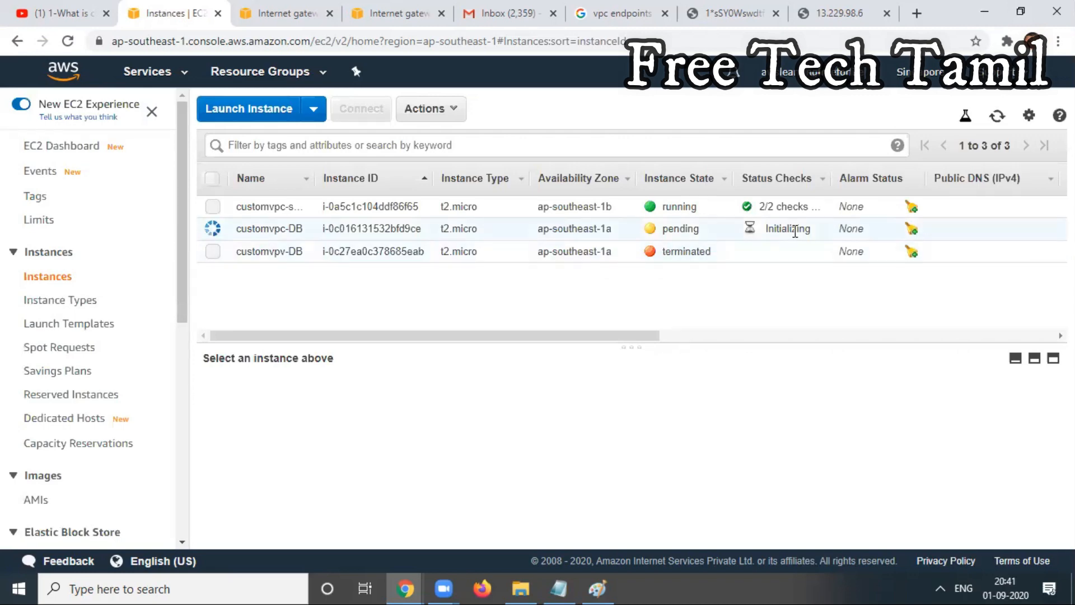
pyautogui.click(998, 118)
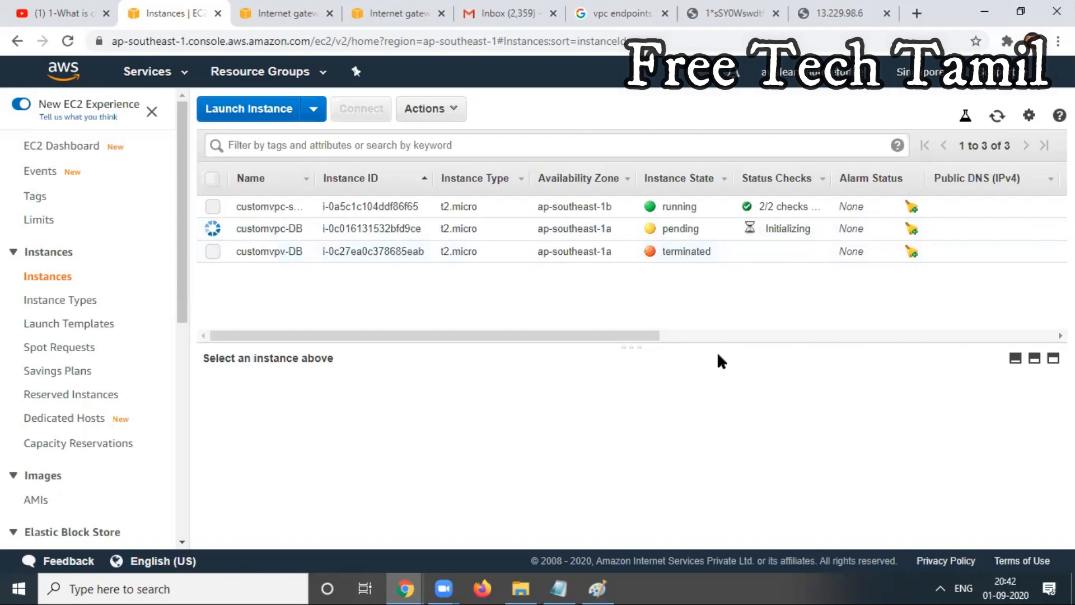
pyautogui.click(252, 226)
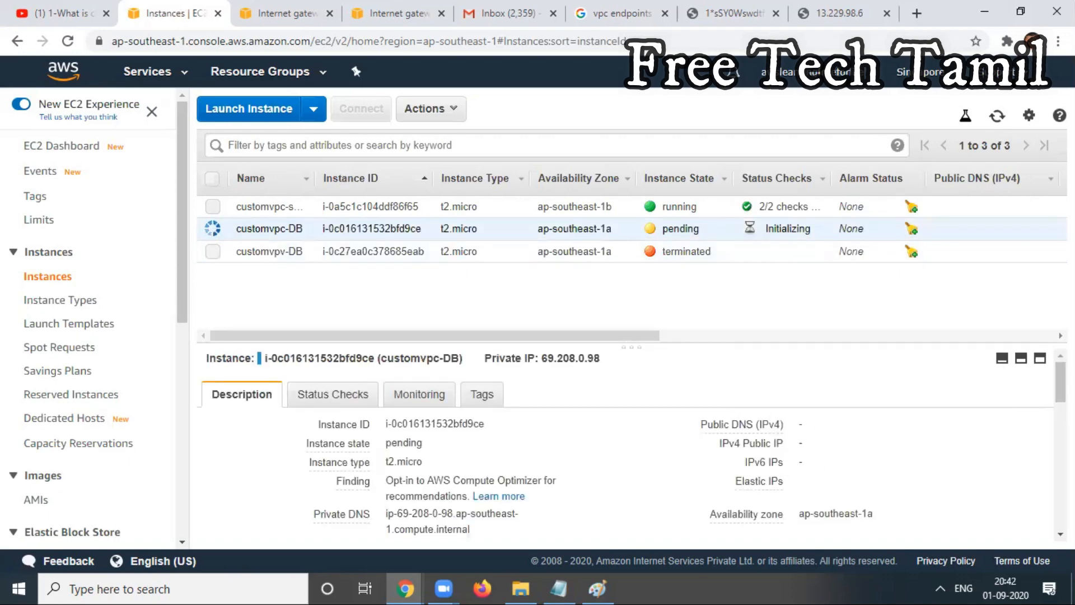
# Copy the private IP address of the customvpc-DB instance from its description.
pyautogui.scroll(-1, 459, 469)
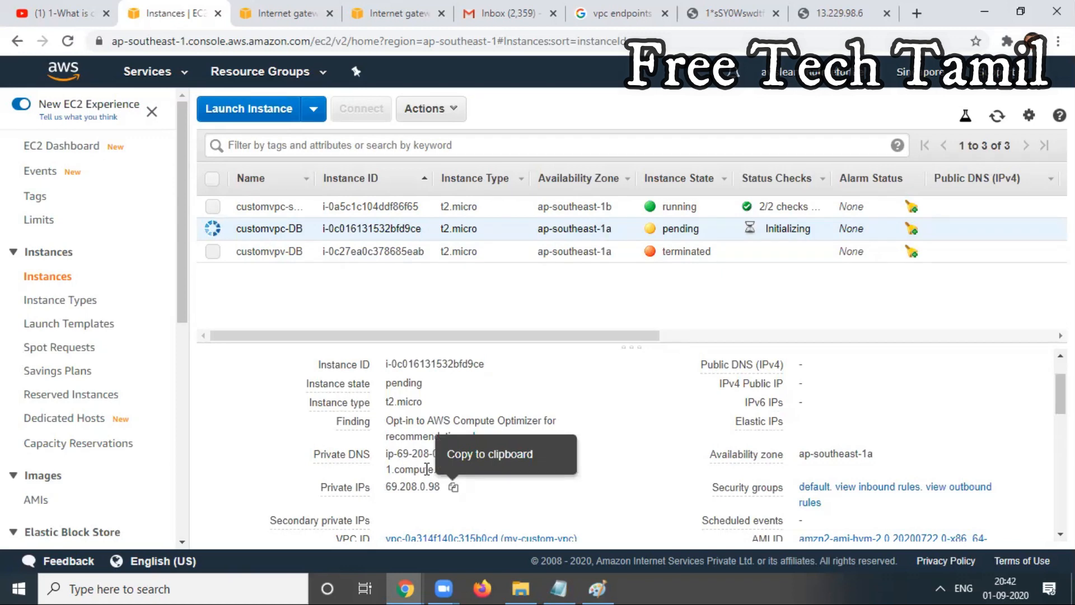
pyautogui.click(454, 488)
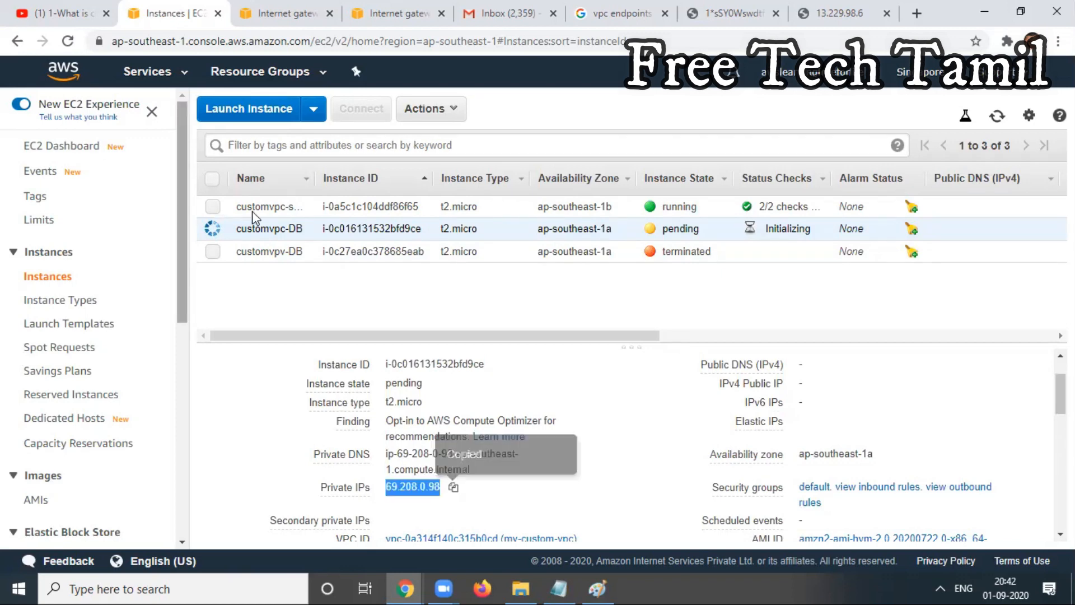
# Switch to Paint and draw a black line about 100 px long from the public subnet box into the private subnet box.
pyautogui.click(598, 588)
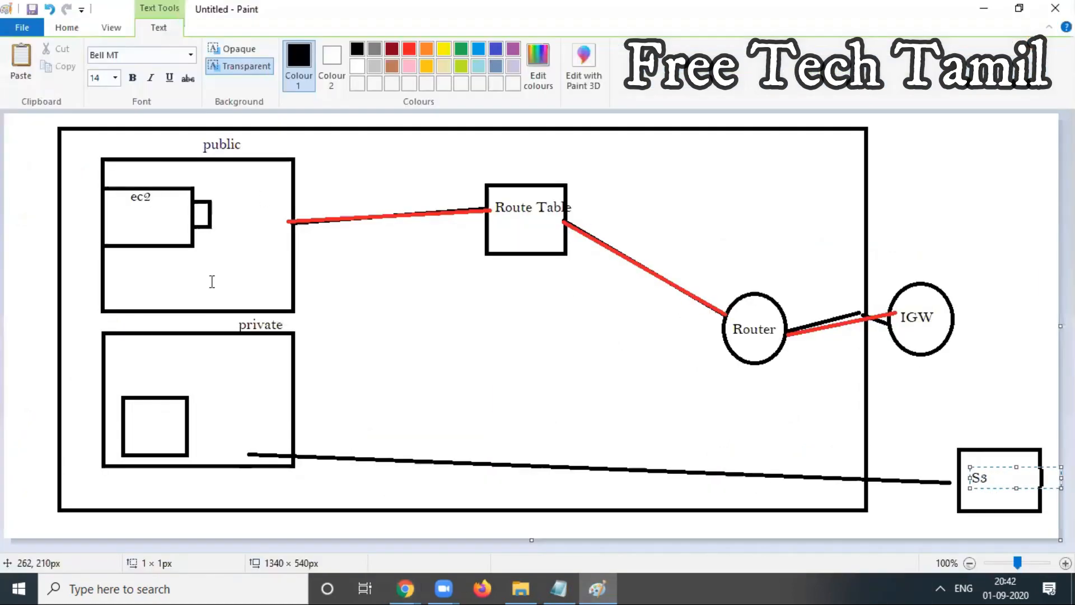
pyautogui.click(66, 27)
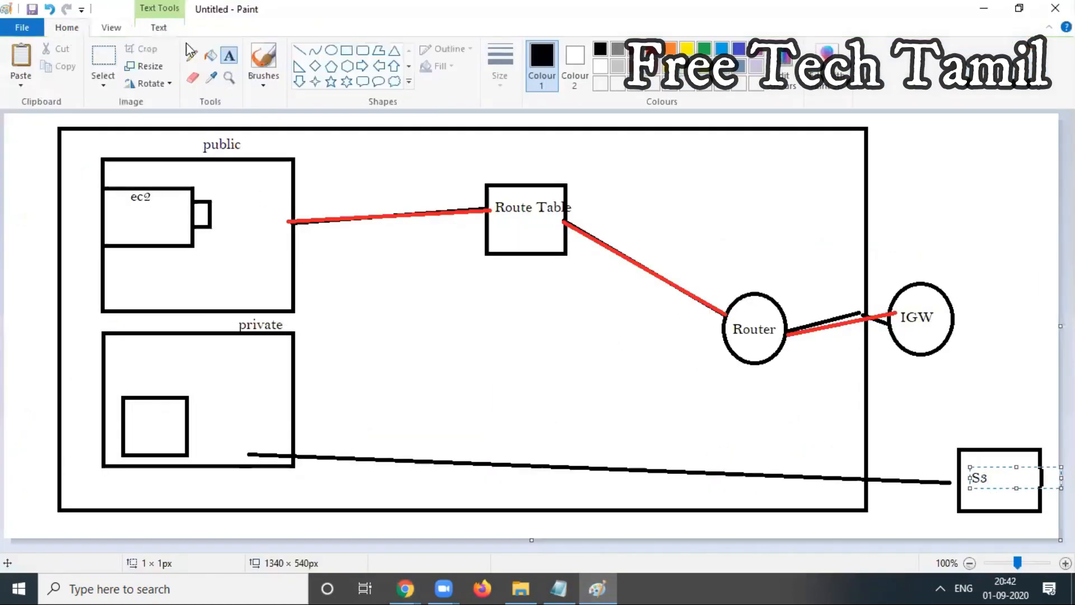
pyautogui.click(300, 51)
pyautogui.moveTo(211, 294); pyautogui.dragTo(206, 372)
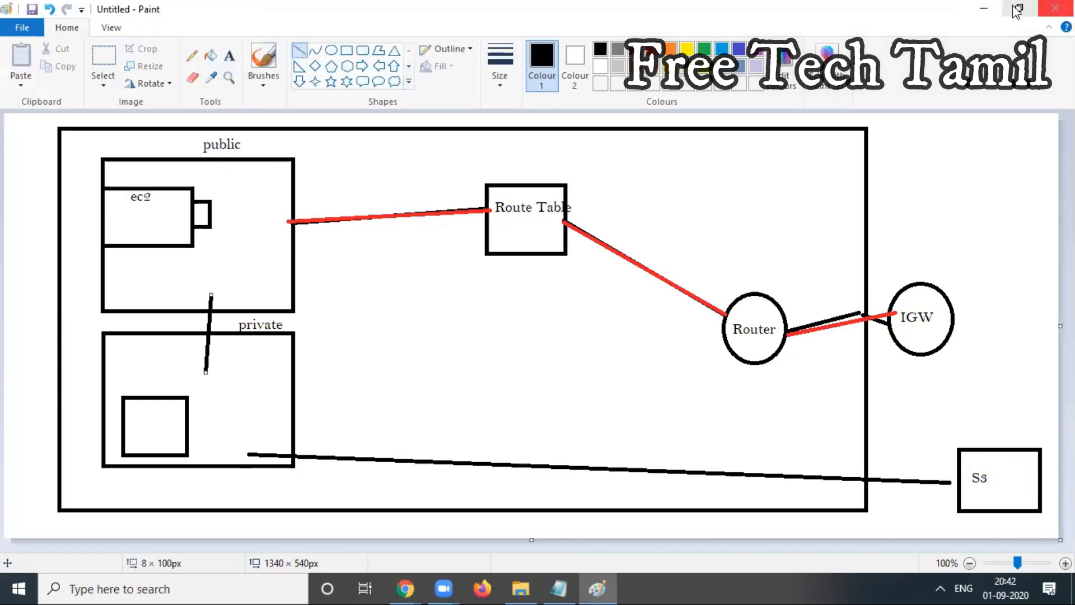
pyautogui.click(984, 7)
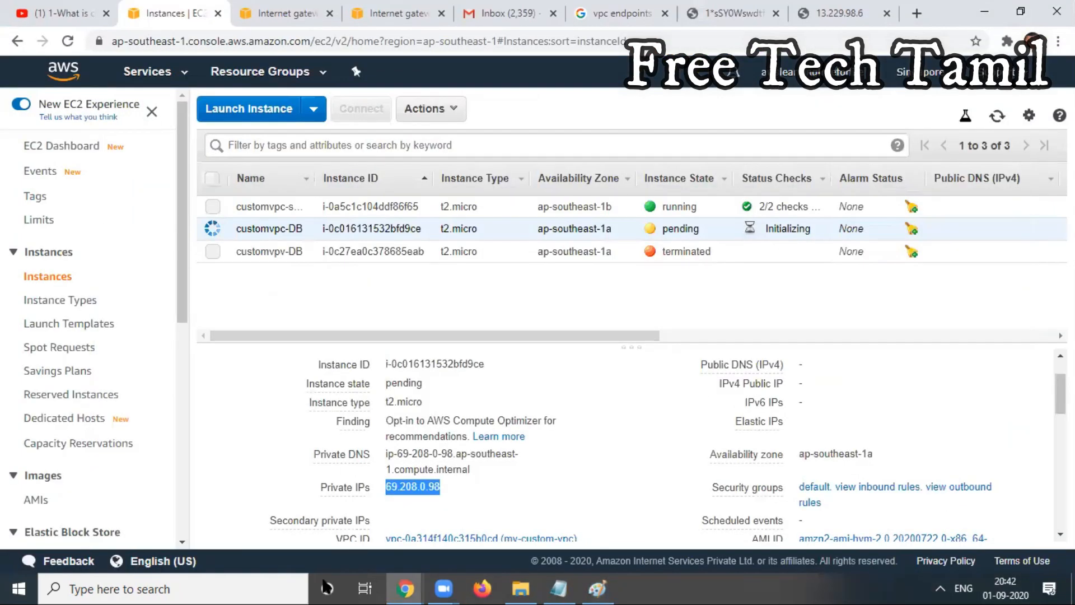
# Switch to the customvpc-server EC2 Instance Connect terminal and clear its screen.
pyautogui.click(414, 577)
pyautogui.click(509, 511)
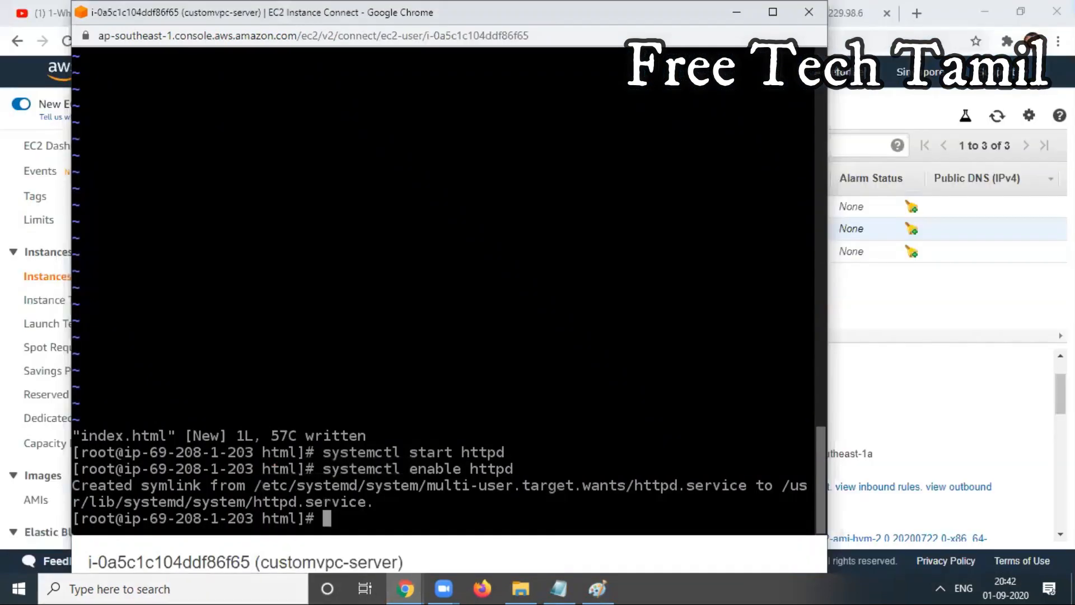
pyautogui.write('clear')
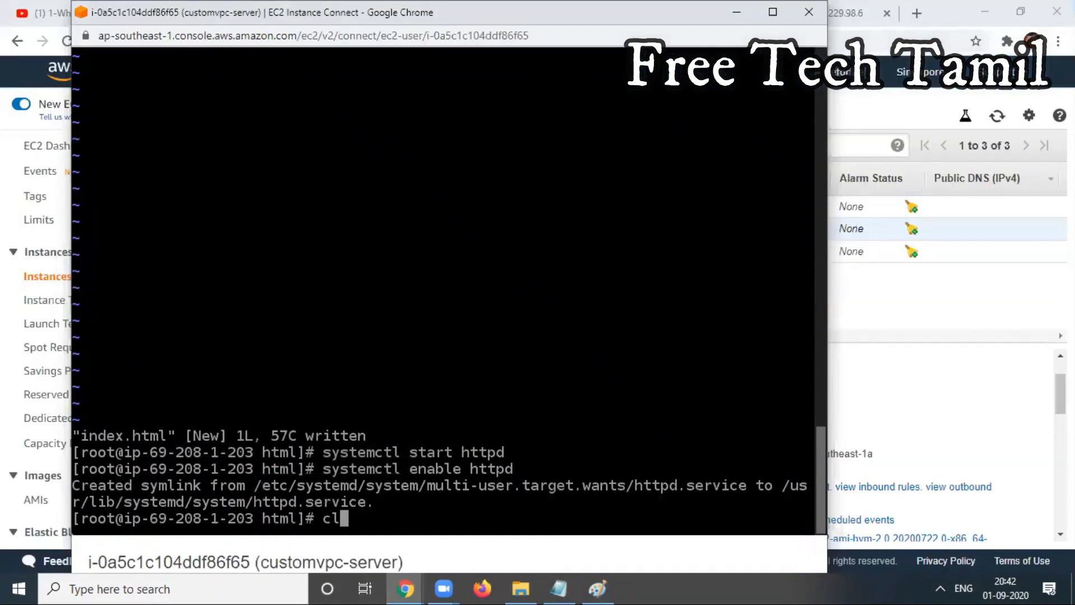
pyautogui.press('Return')
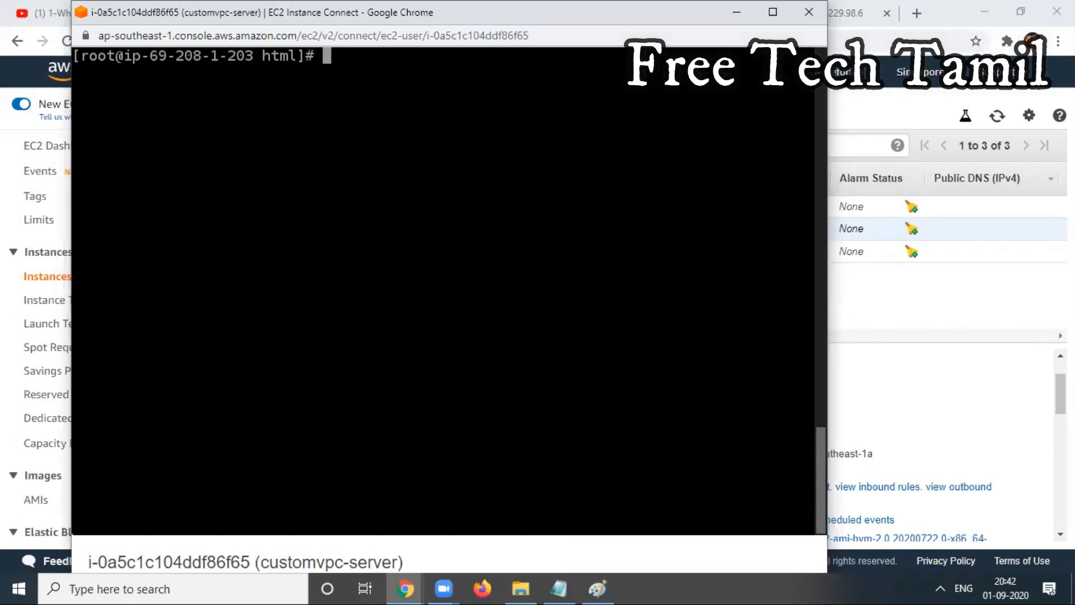
# Discard the started ssh command and enter vi sdf without running it in the customvpc-server terminal.
pyautogui.write('ssh')
pyautogui.press('BackSpace')
pyautogui.press('BackSpace')
pyautogui.press('BackSpace')
pyautogui.write('vi')
pyautogui.moveTo(451, 587)
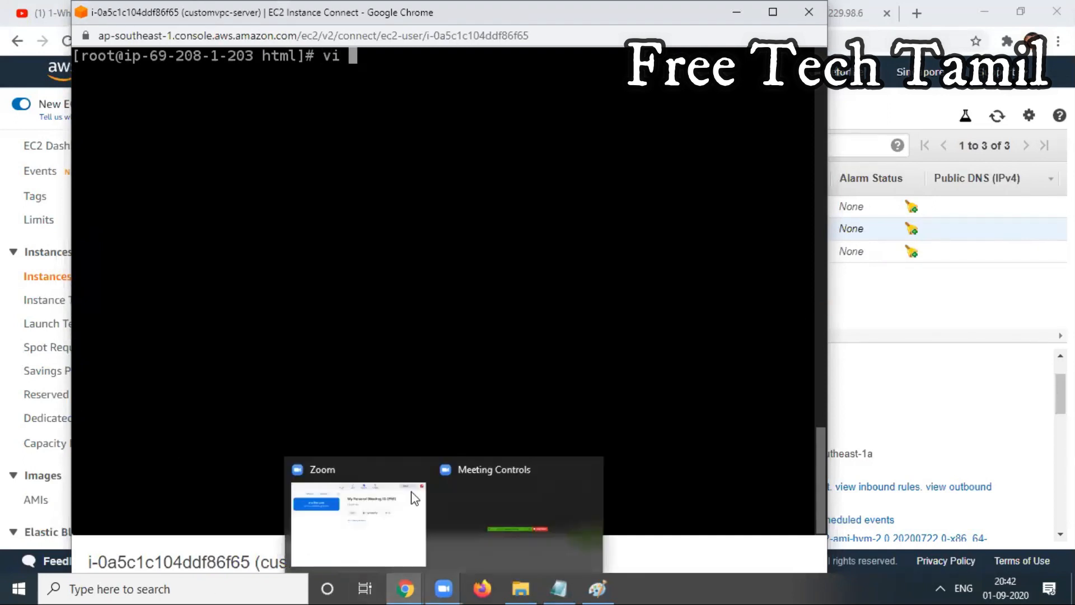
pyautogui.write('sdf')
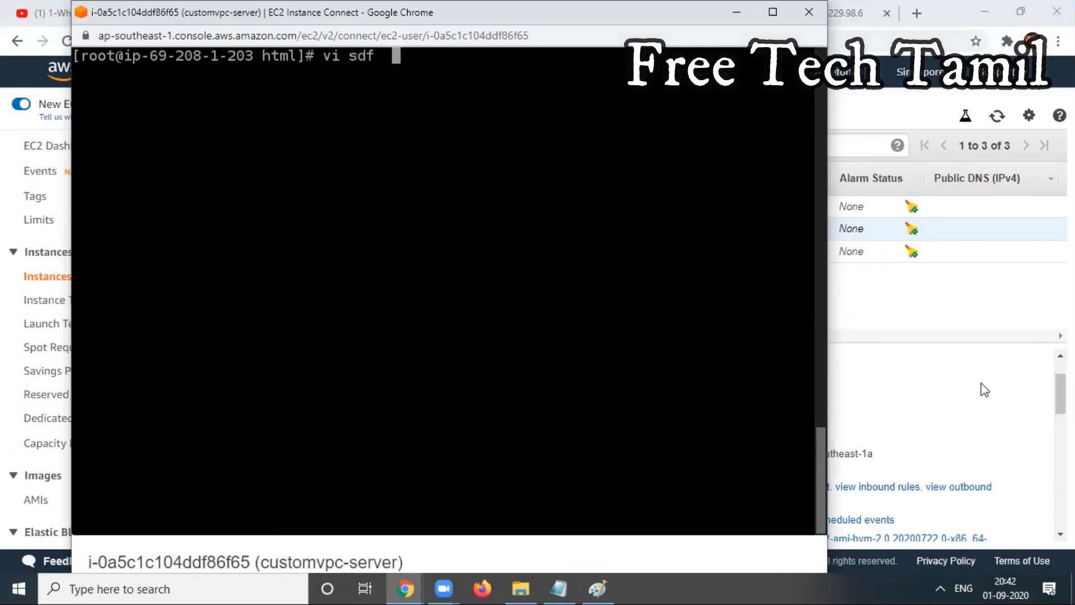
pyautogui.click(987, 360)
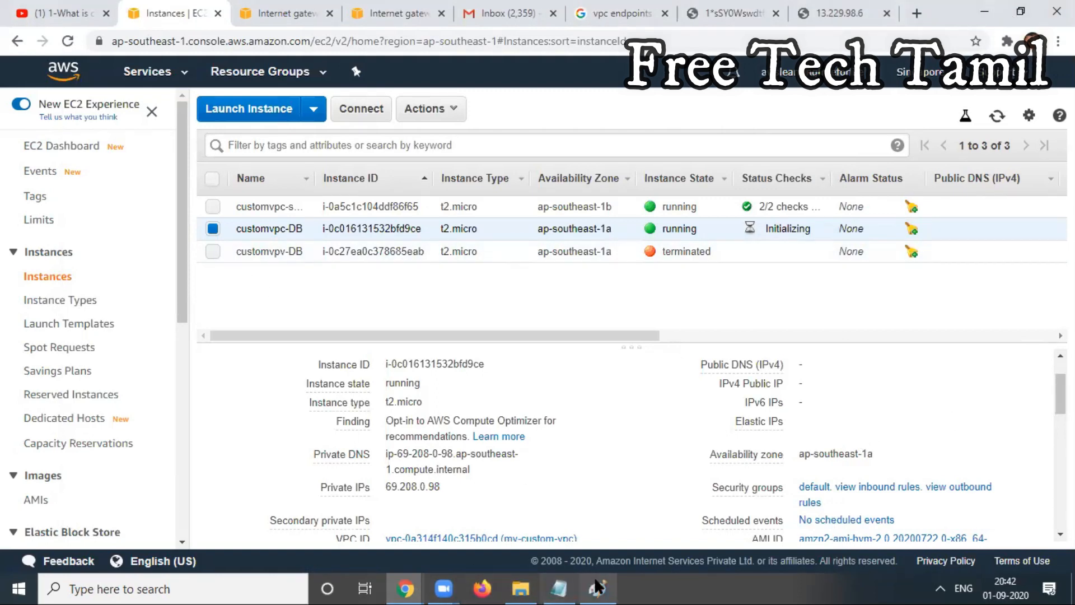
# Switch to Notepad and copy the private EC2 instance lines, starting from "instance-->my-custom-vpc", from the Notes file.
pyautogui.click(557, 586)
pyautogui.moveTo(175, 195); pyautogui.dragTo(373, 214)
pyautogui.rightClick(302, 196)
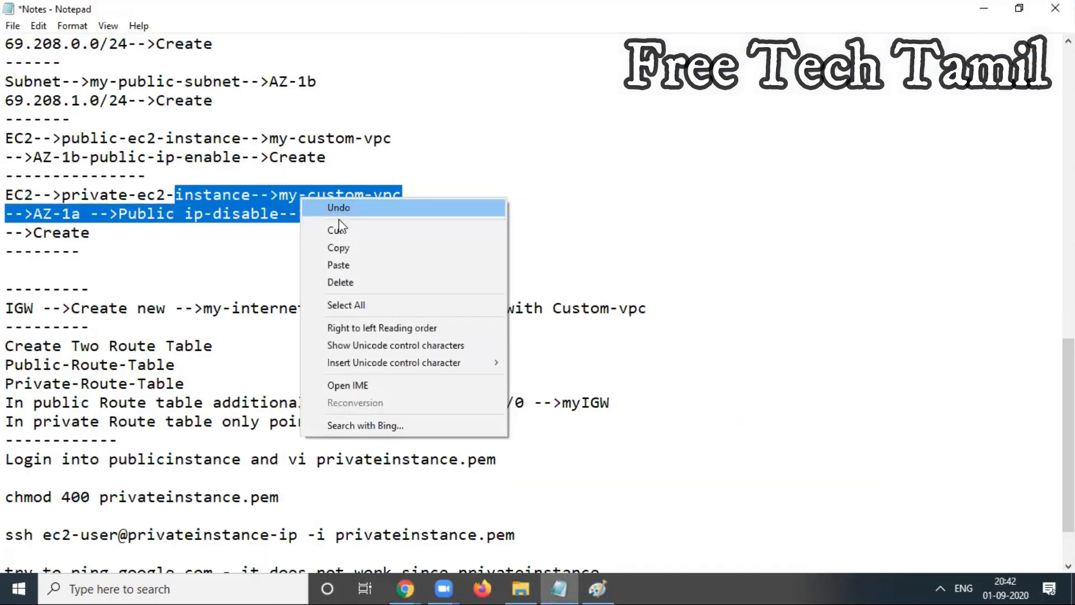
pyautogui.click(351, 246)
pyautogui.click(991, 12)
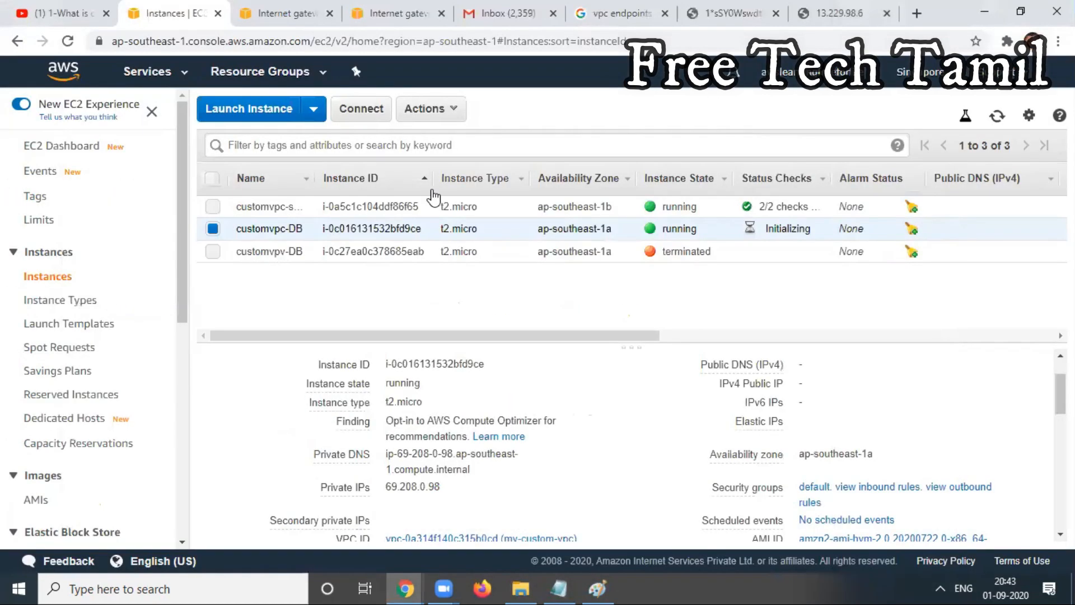
# Try pasting the copied note lines after vi sdf in the customvpc-server terminal.
pyautogui.moveTo(406, 588)
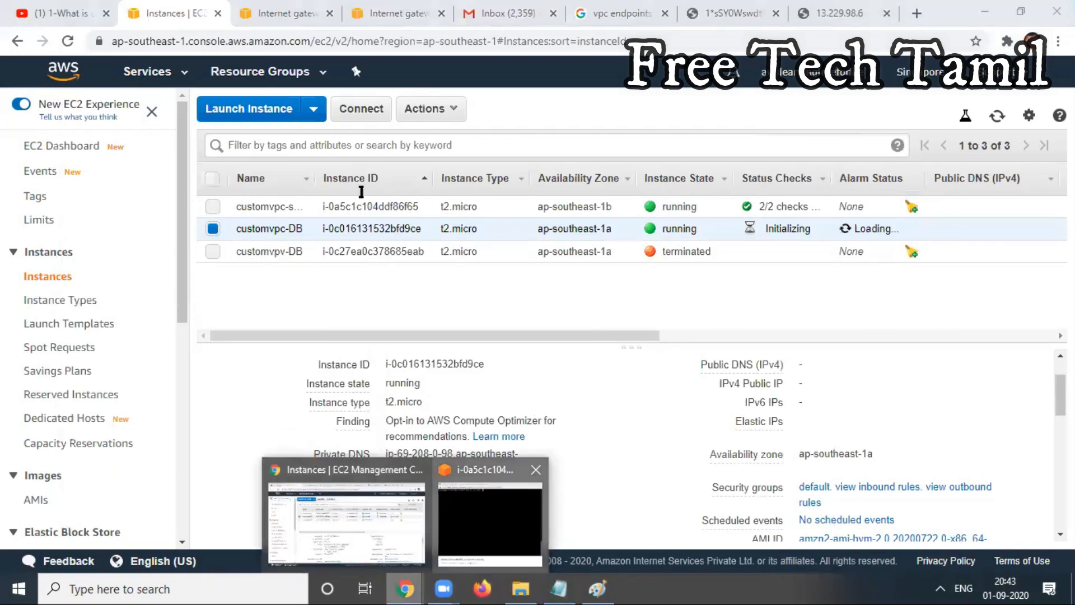
pyautogui.click(457, 516)
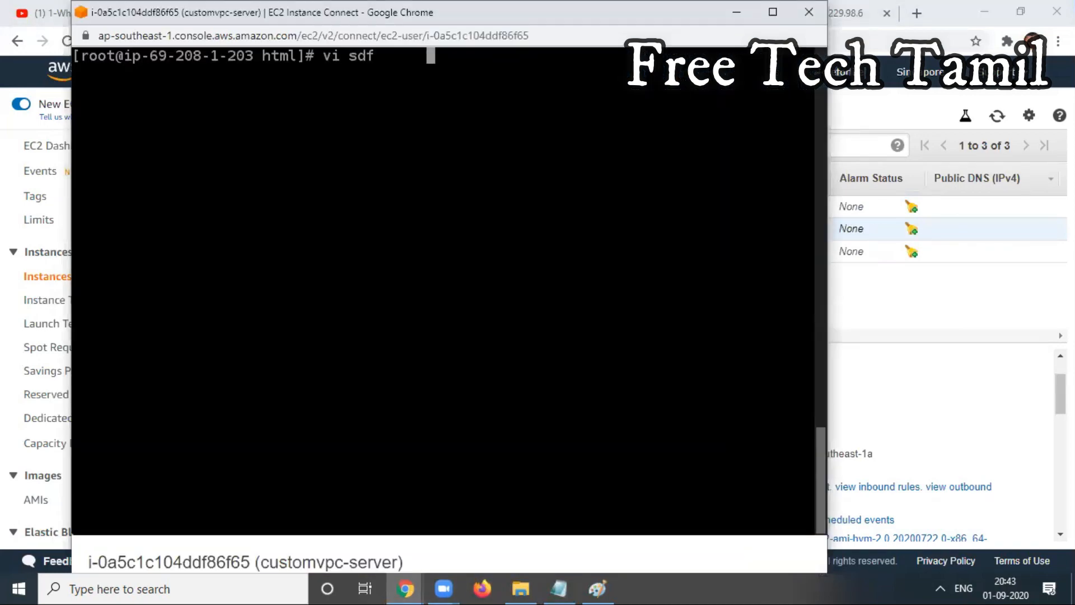
pyautogui.hotkey('ctrl', 'v')
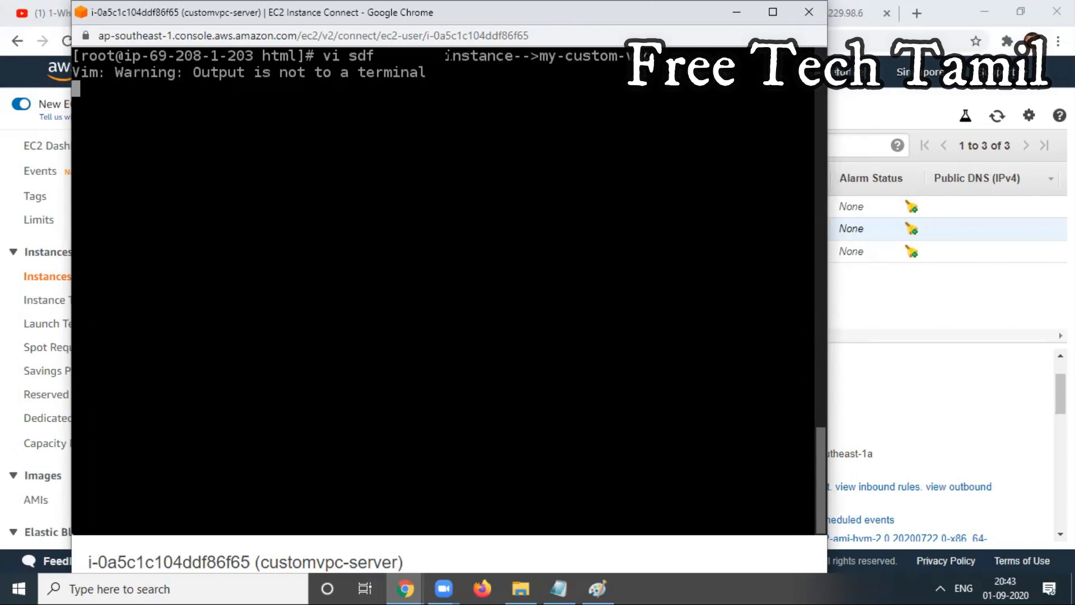
# Review the earlier output of the customvpc-server browser terminal and close that session.
pyautogui.moveTo(445, 56); pyautogui.dragTo(579, 169)
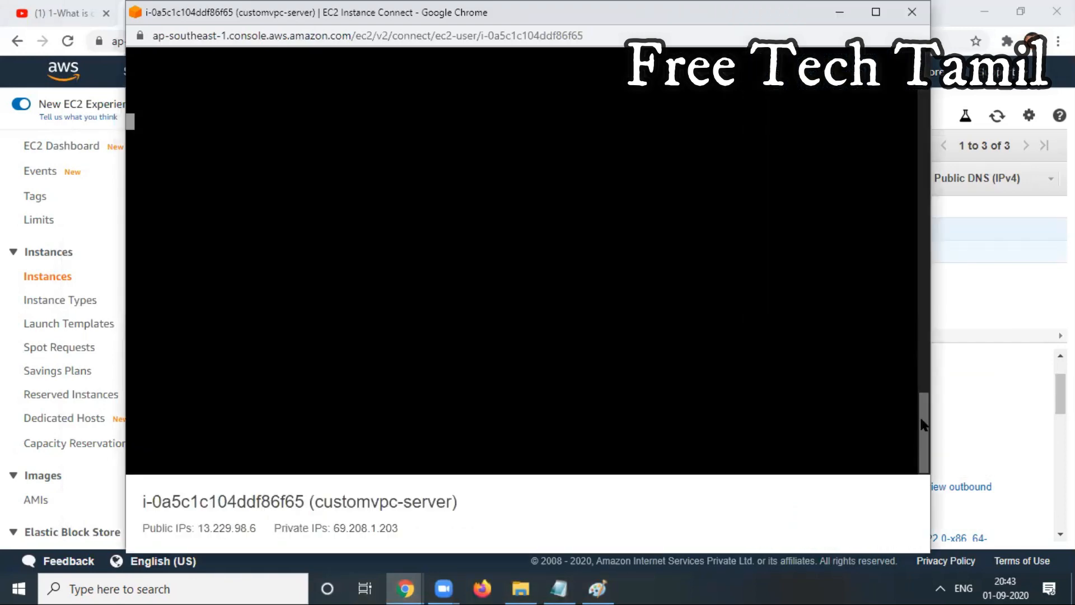
pyautogui.moveTo(925, 425); pyautogui.dragTo(921, 392)
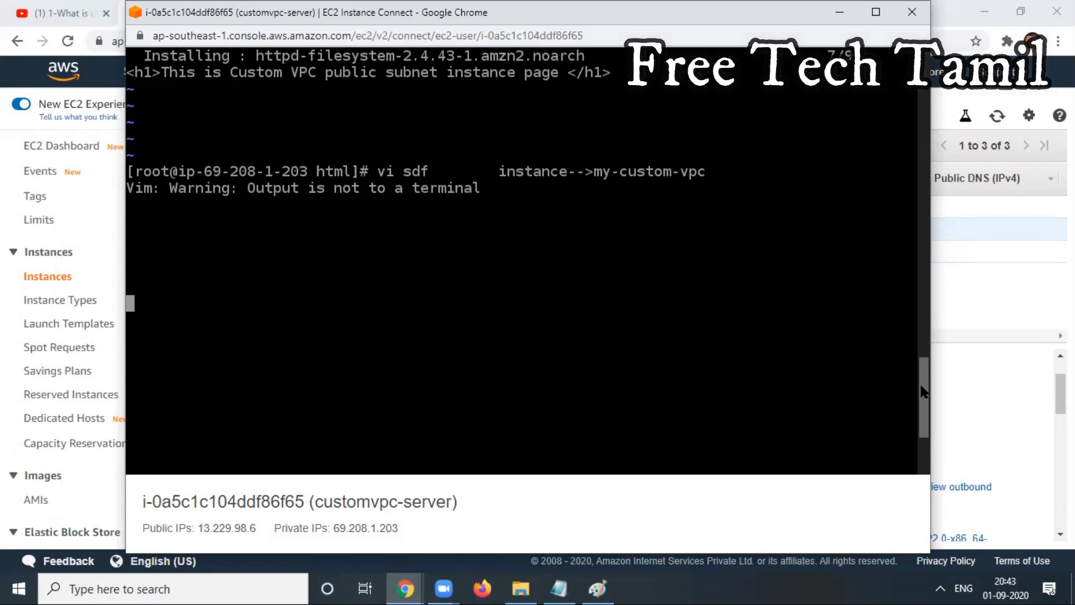
pyautogui.moveTo(924, 412); pyautogui.dragTo(926, 453)
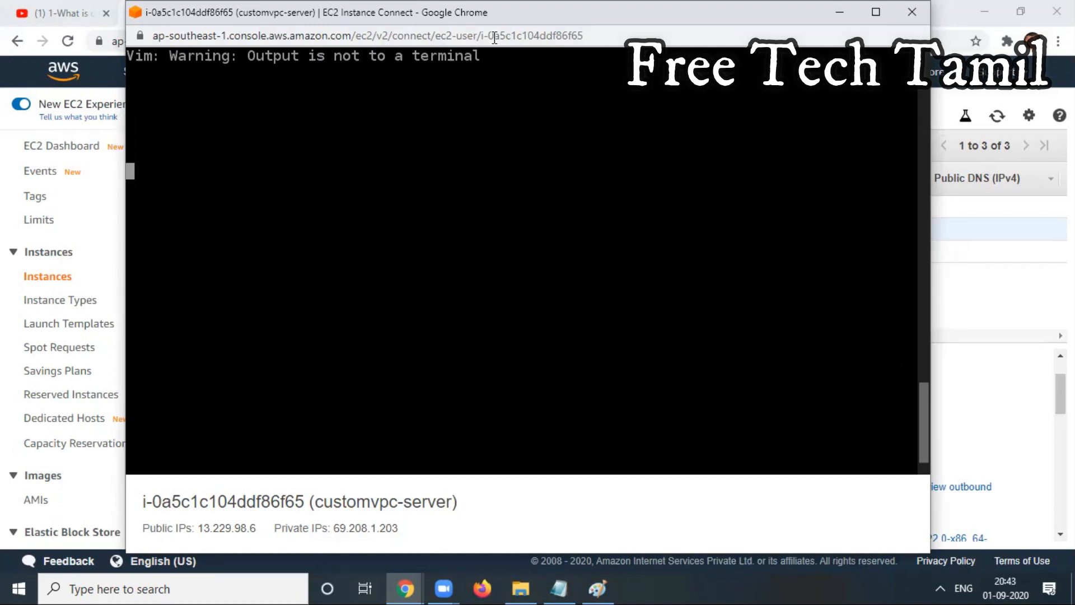
pyautogui.click(911, 14)
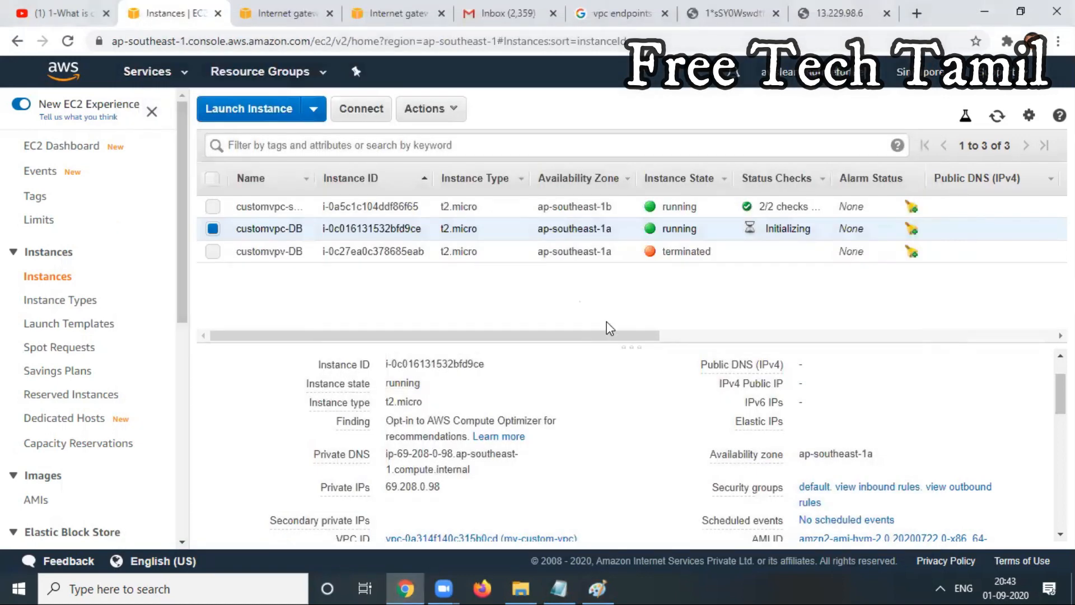
# Select only the customvpc-server instance and copy its IPv4 public IP.
pyautogui.click(213, 206)
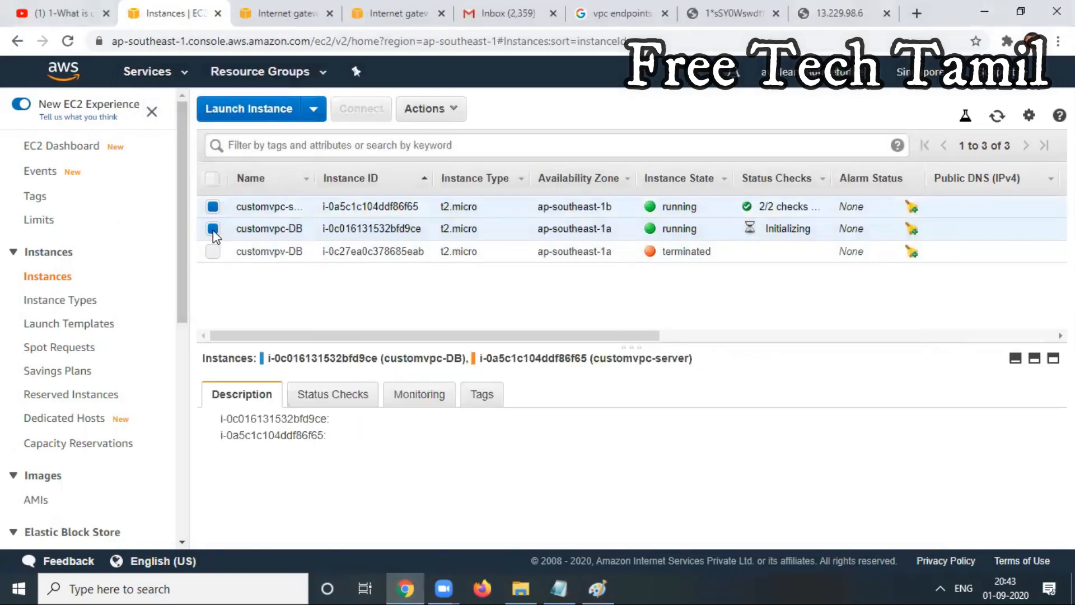
pyautogui.click(213, 228)
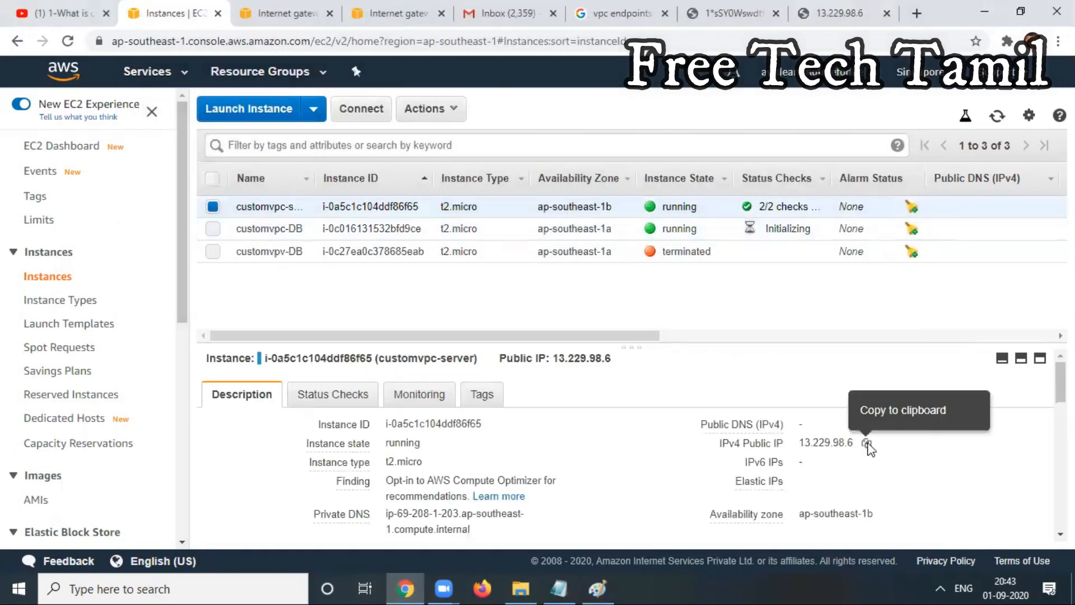
pyautogui.click(867, 443)
pyautogui.click(984, 12)
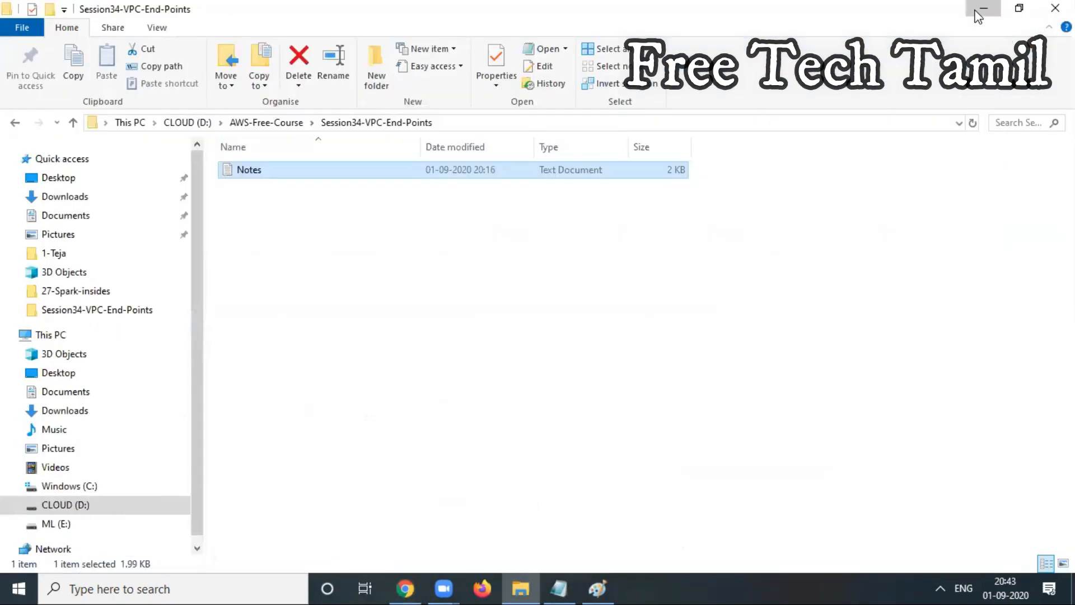
pyautogui.click(978, 10)
pyautogui.doubleClick(679, 27)
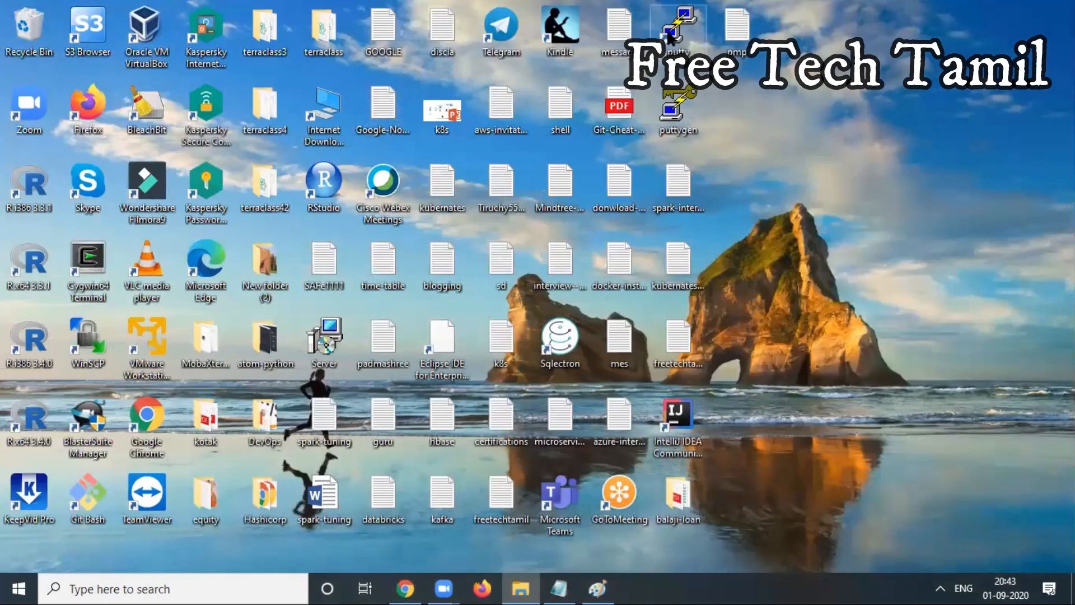
pyautogui.write('ec2-use')
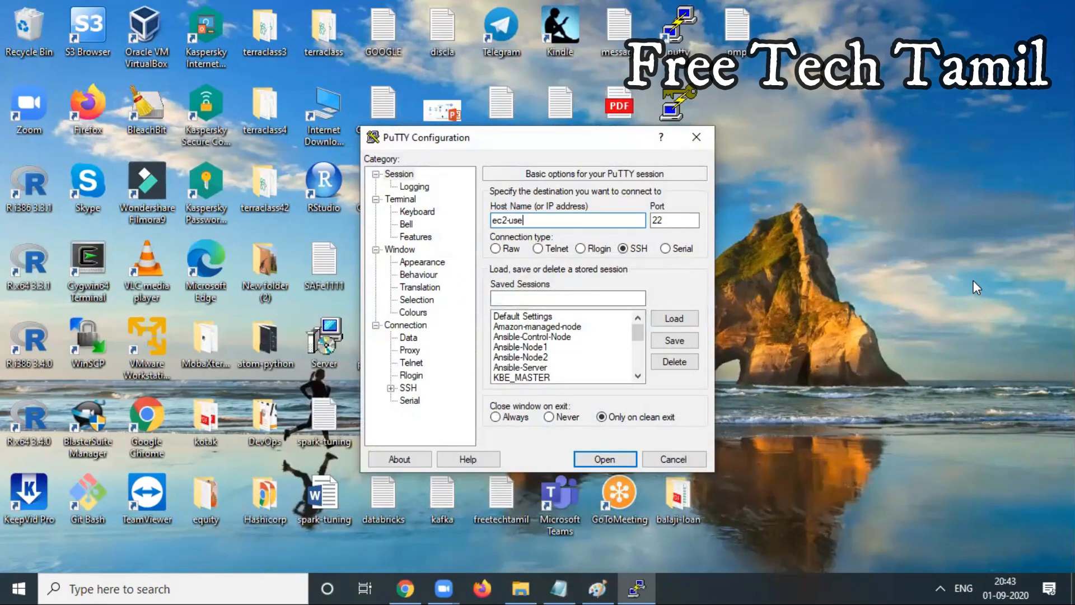
pyautogui.write('r@')
pyautogui.hotkey('ctrl', 'v')
# Set the PuTTY private key file for SSH authentication to 00-aws-bootcamp from the Downloads folder.
pyautogui.click(391, 388)
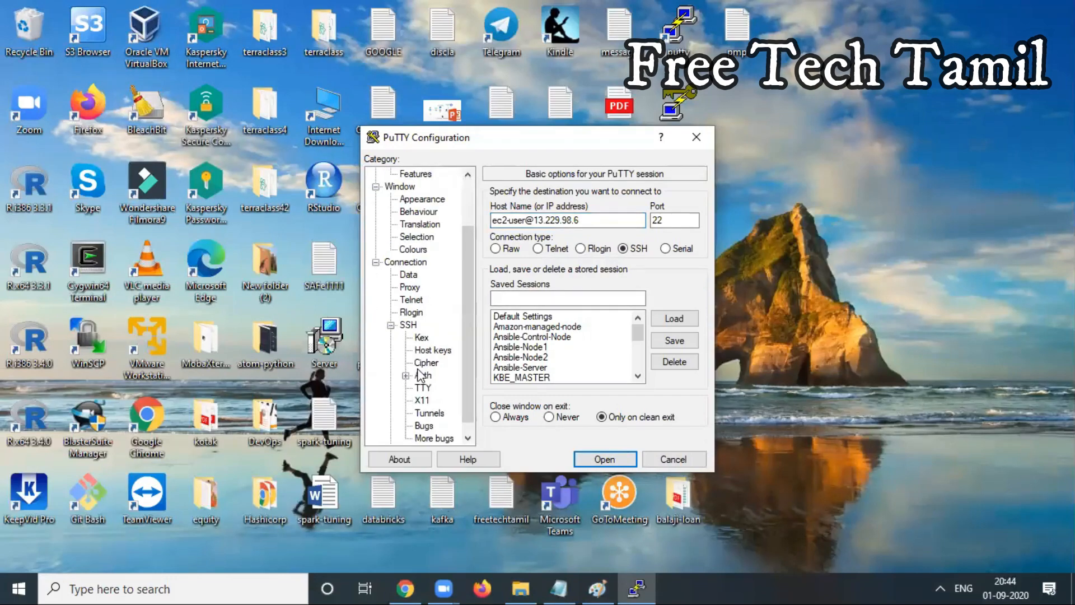
pyautogui.click(426, 363)
pyautogui.click(423, 376)
pyautogui.click(668, 353)
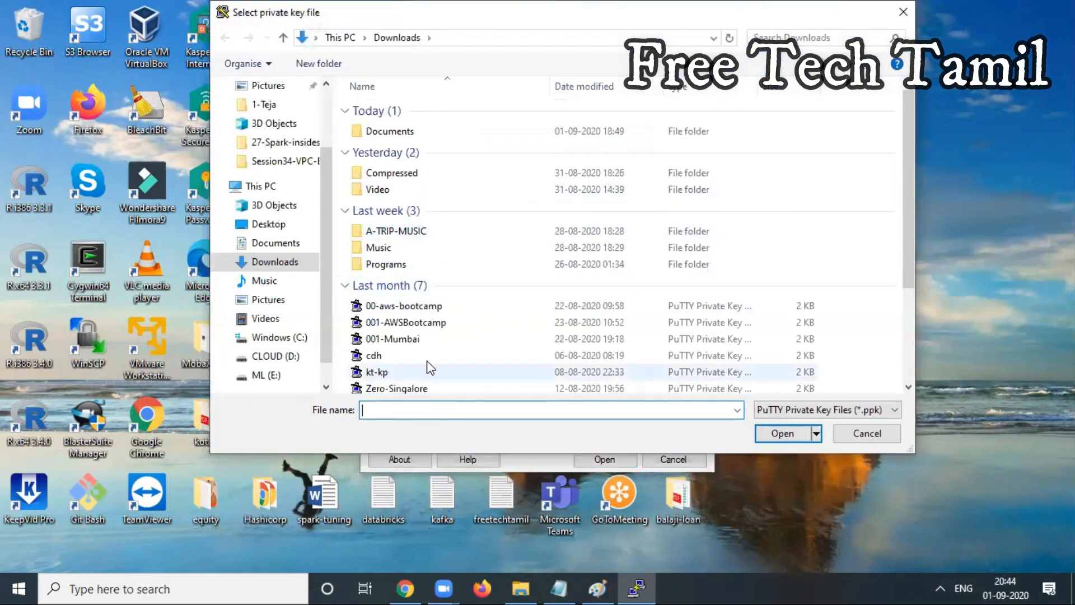
pyautogui.click(421, 307)
pyautogui.click(784, 435)
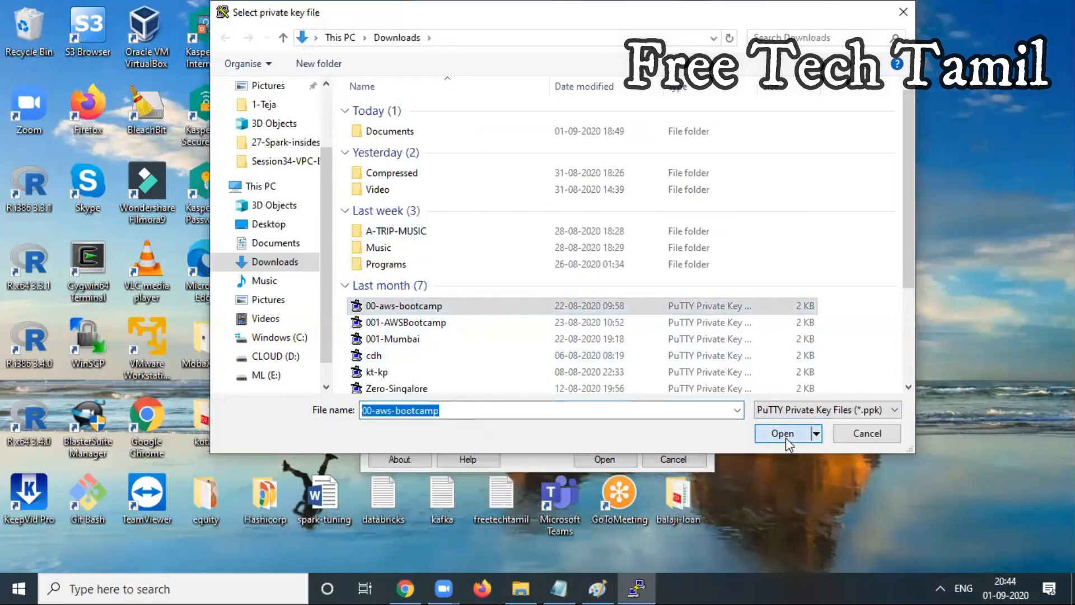
# Recheck the host name and key file settings, open the SSH session and trust the server's host key.
pyautogui.scroll(2, 459, 180)
pyautogui.click(399, 173)
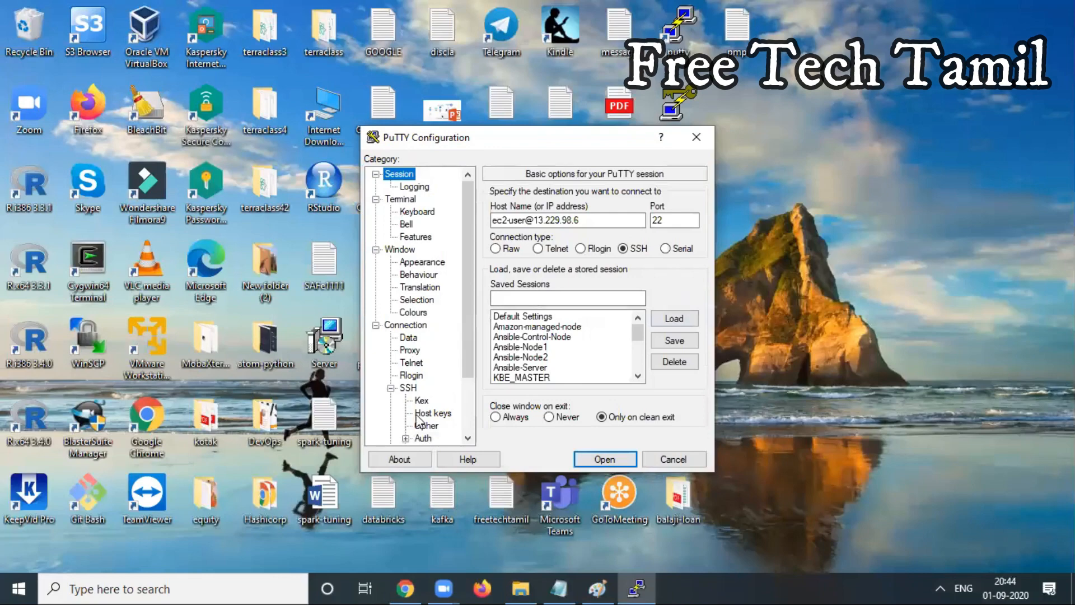
pyautogui.click(423, 438)
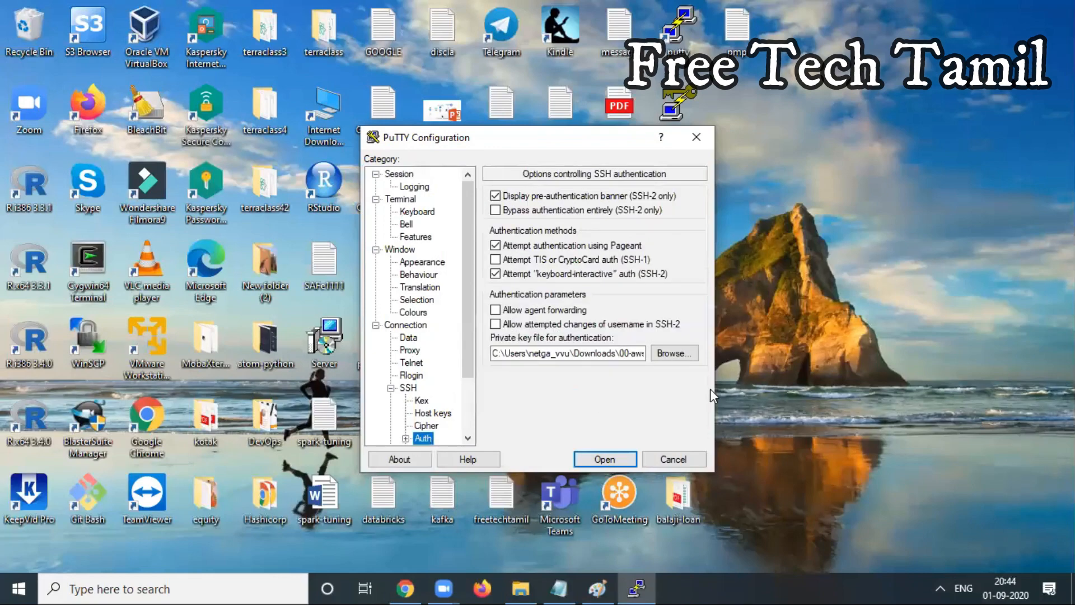
pyautogui.click(401, 175)
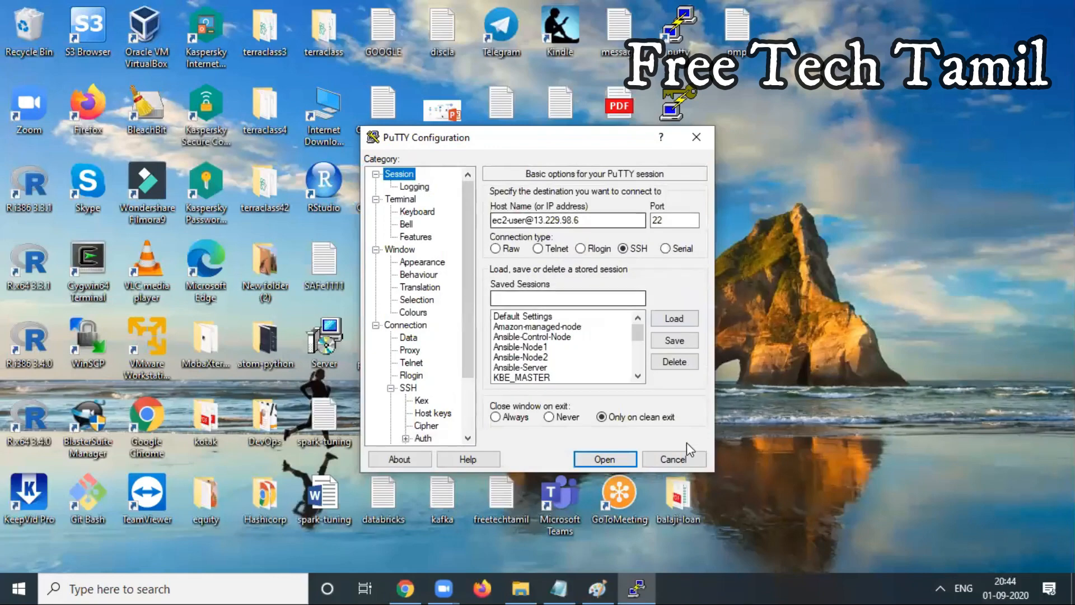
pyautogui.click(608, 465)
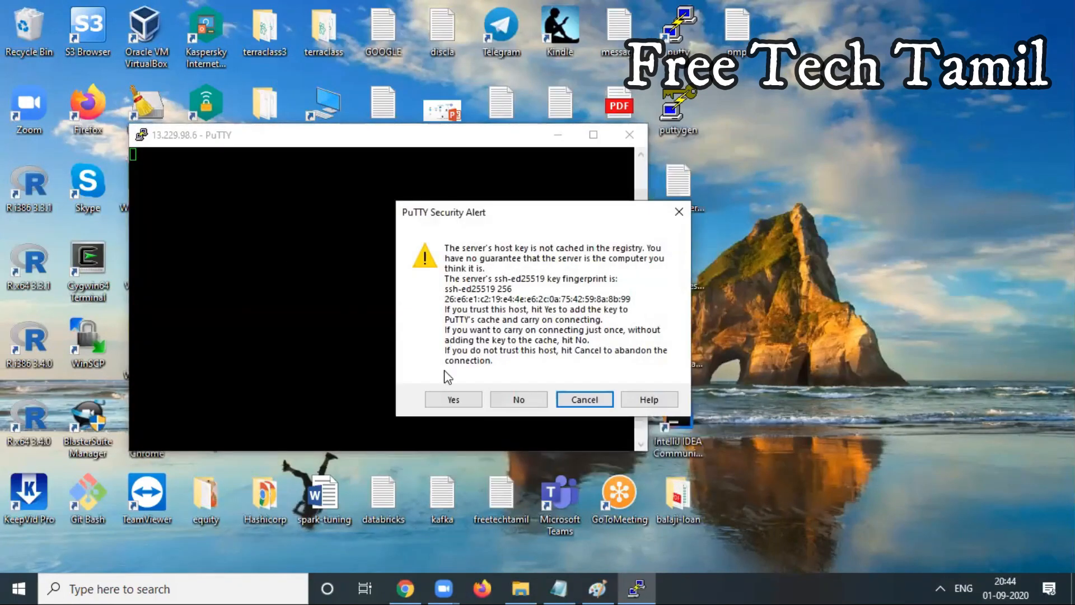
pyautogui.click(454, 399)
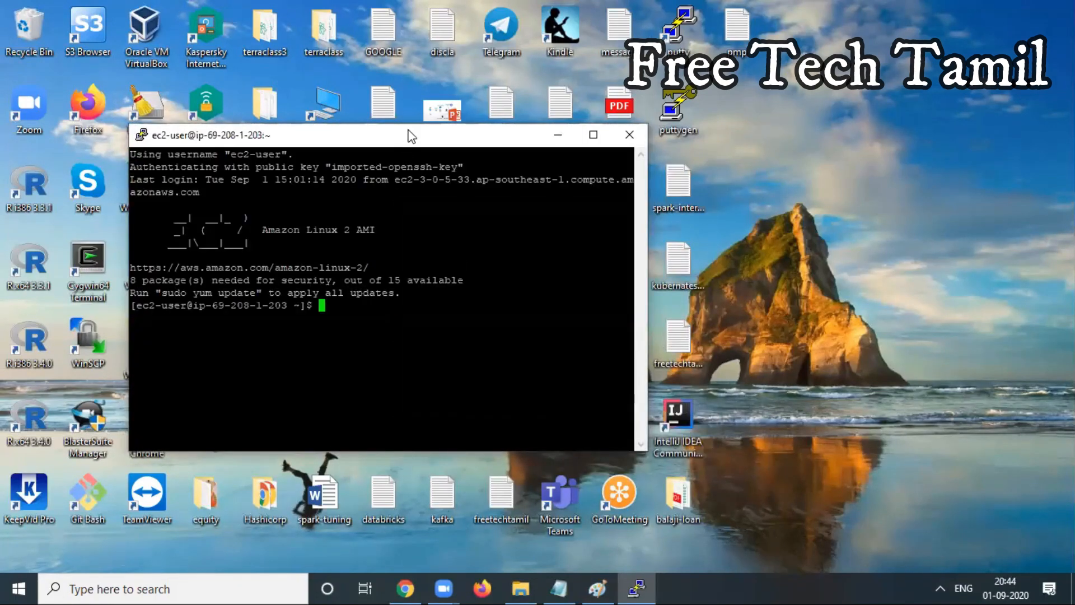
pyautogui.rightClick(412, 136)
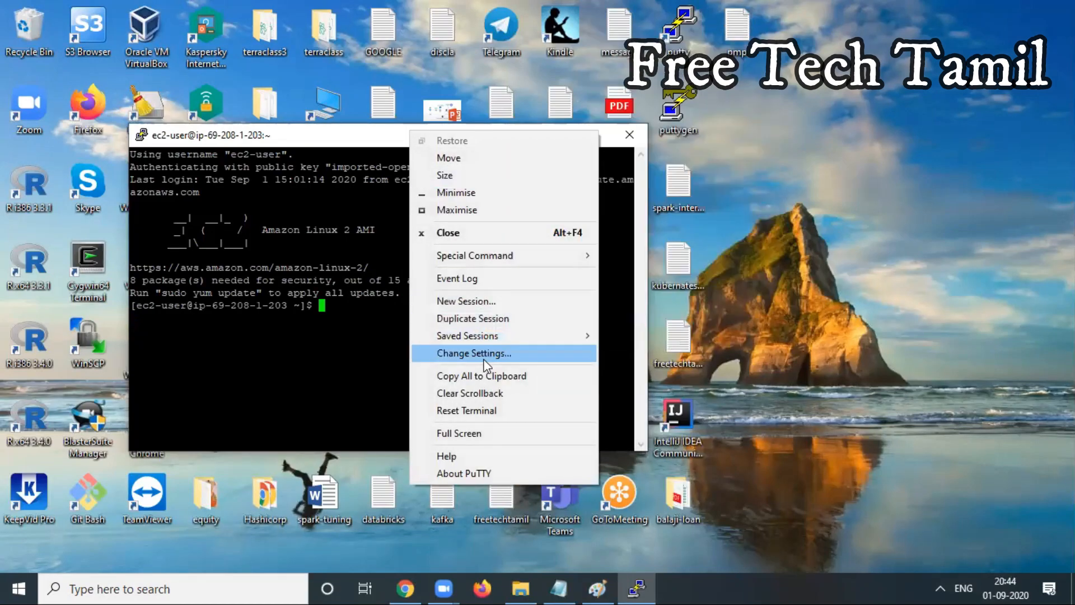
pyautogui.click(485, 354)
pyautogui.click(432, 262)
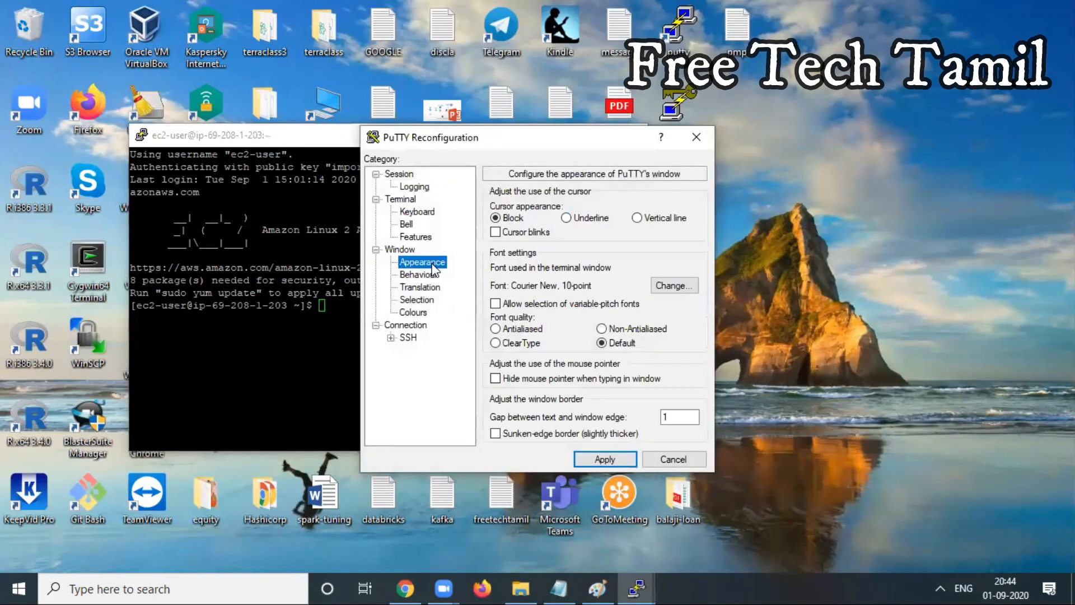
pyautogui.click(689, 288)
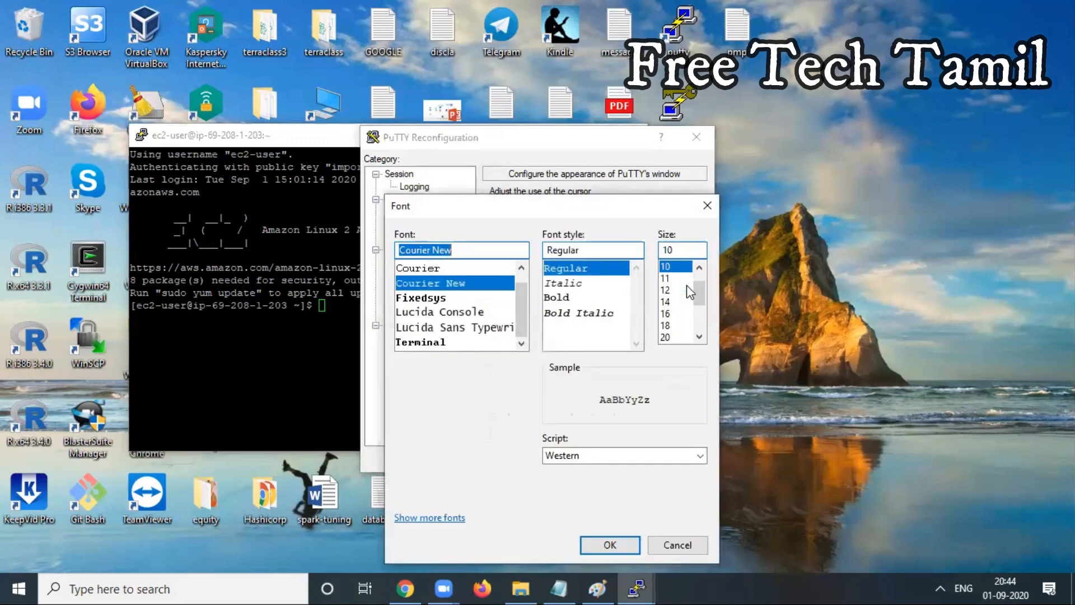
pyautogui.click(553, 297)
pyautogui.click(665, 302)
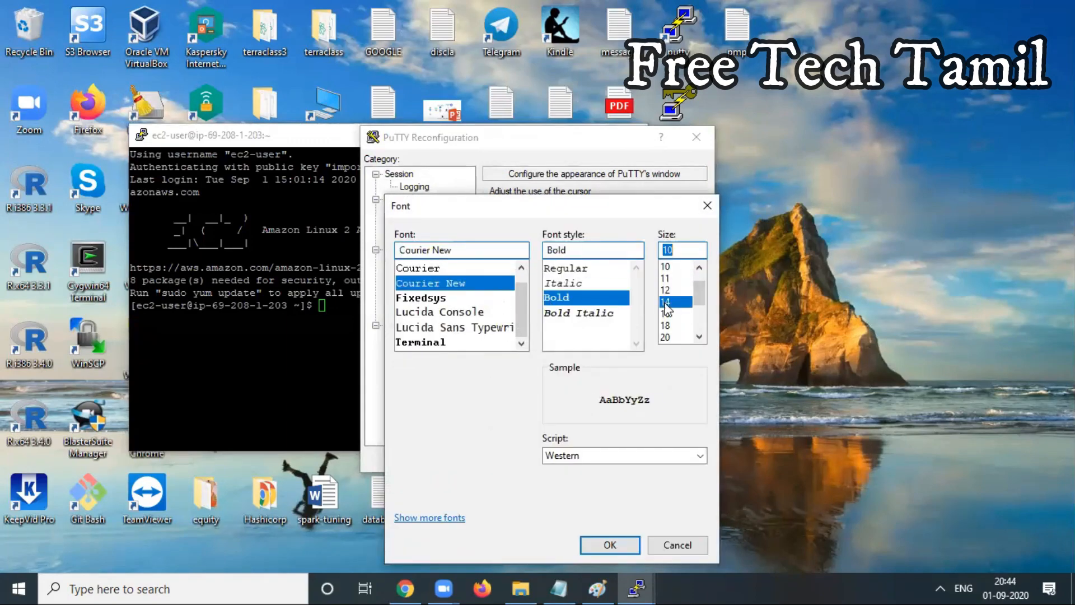
pyautogui.click(638, 552)
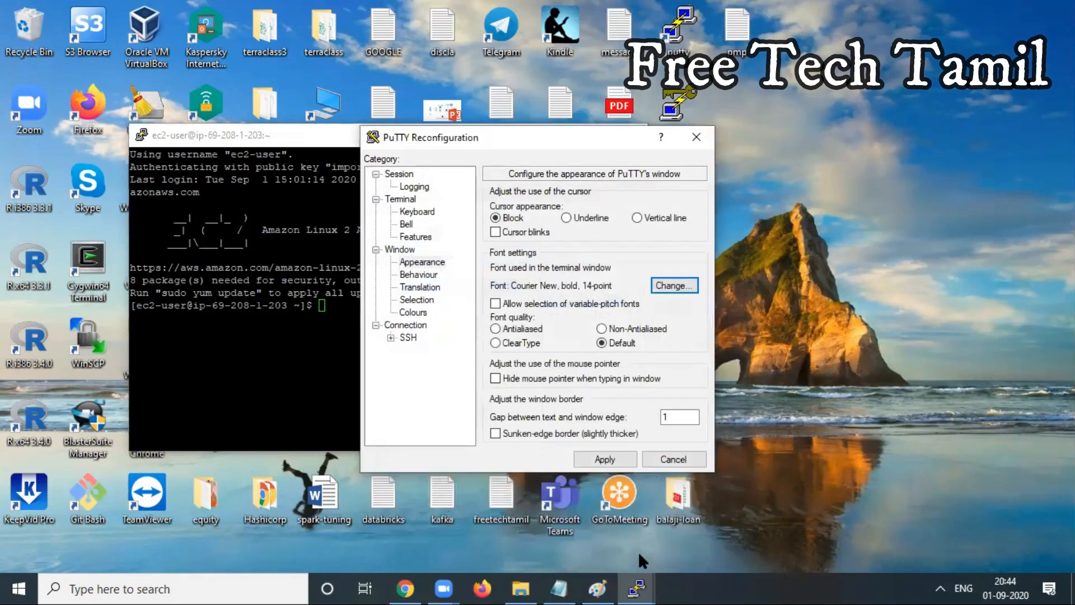
pyautogui.click(695, 138)
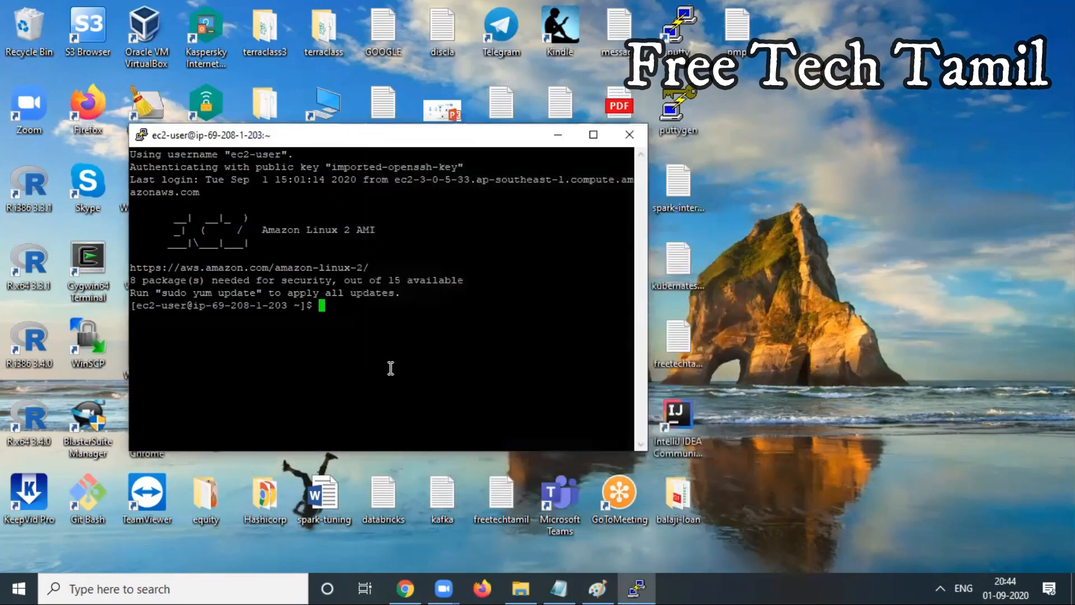
# Set the PuTTY terminal font to Courier New, bold, 14-point, apply it and move the terminal window higher on the desktop.
pyautogui.rightClick(381, 136)
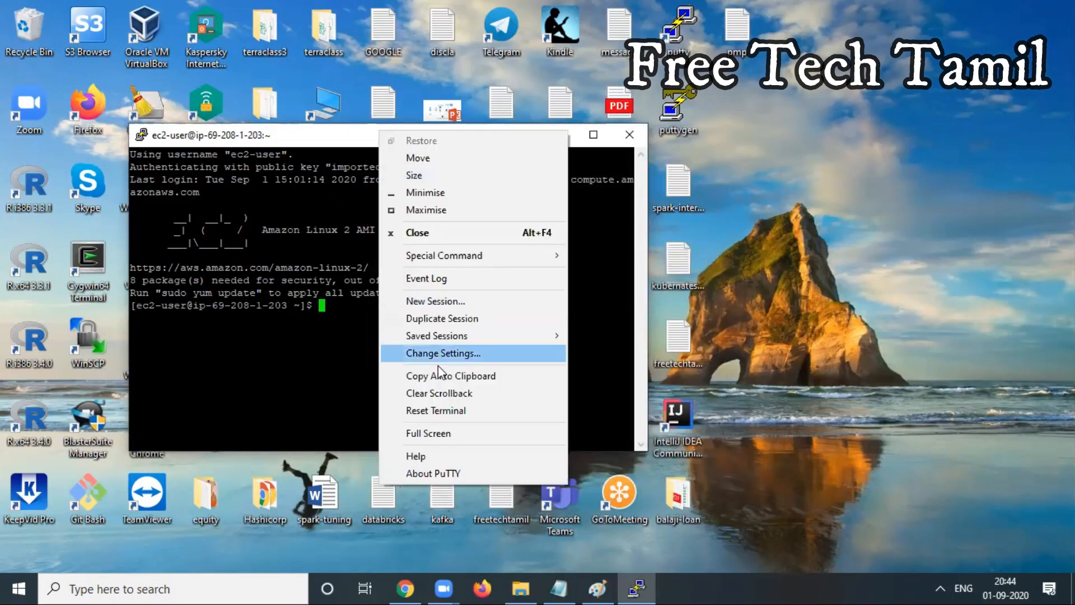
pyautogui.click(444, 354)
pyautogui.click(438, 265)
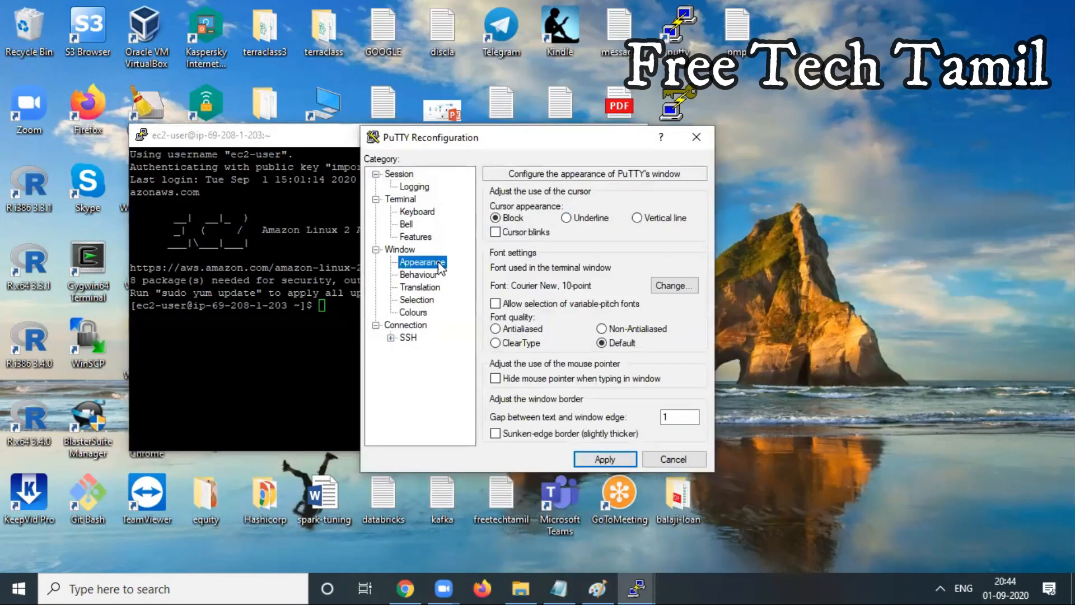
pyautogui.click(671, 286)
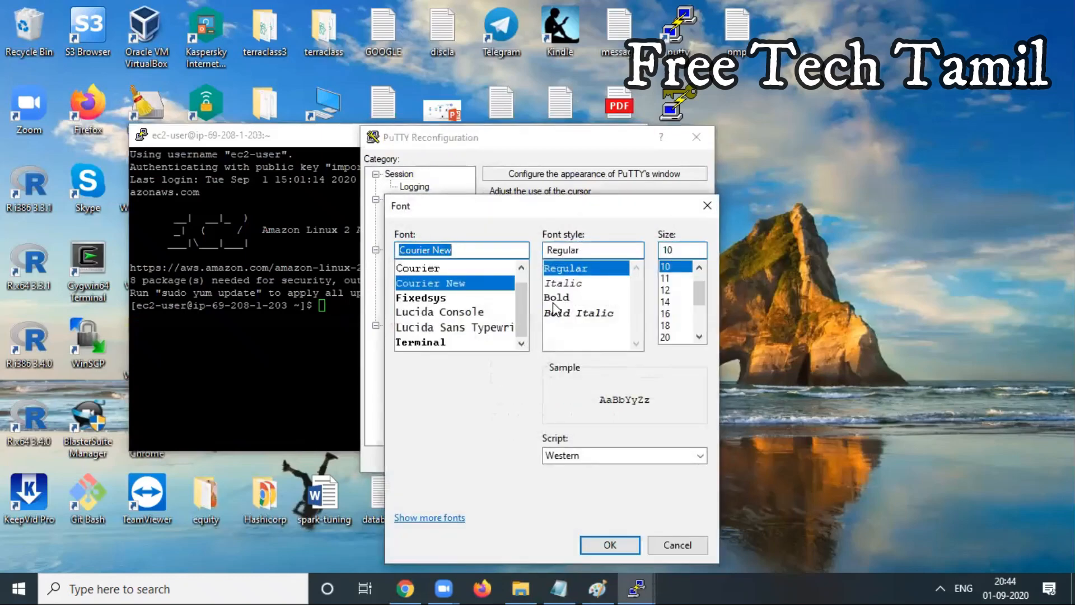
pyautogui.click(556, 297)
pyautogui.click(680, 302)
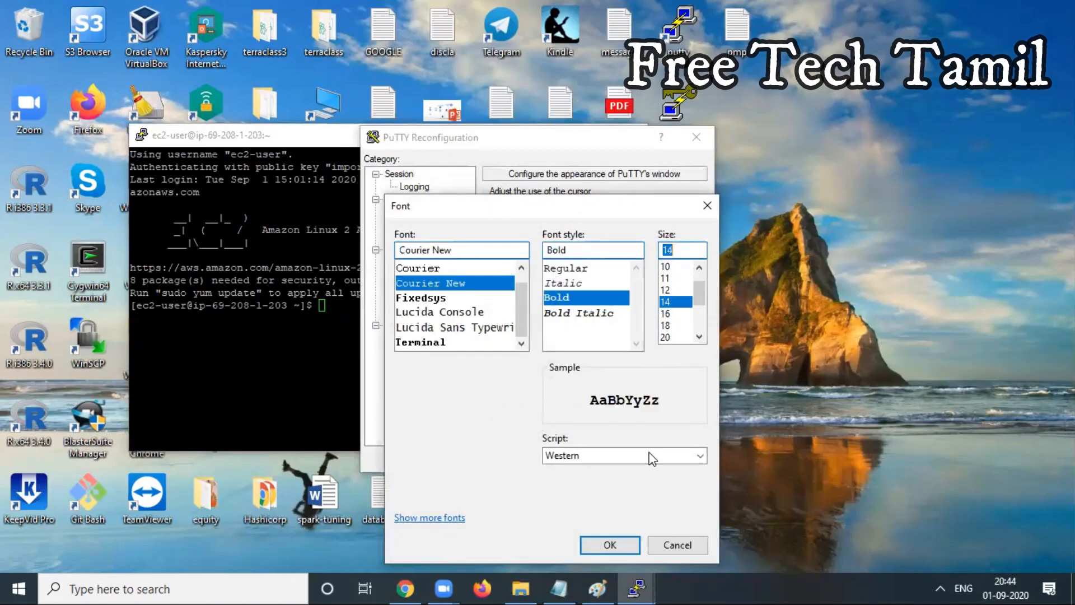
pyautogui.moveTo(578, 149); pyautogui.dragTo(595, 108)
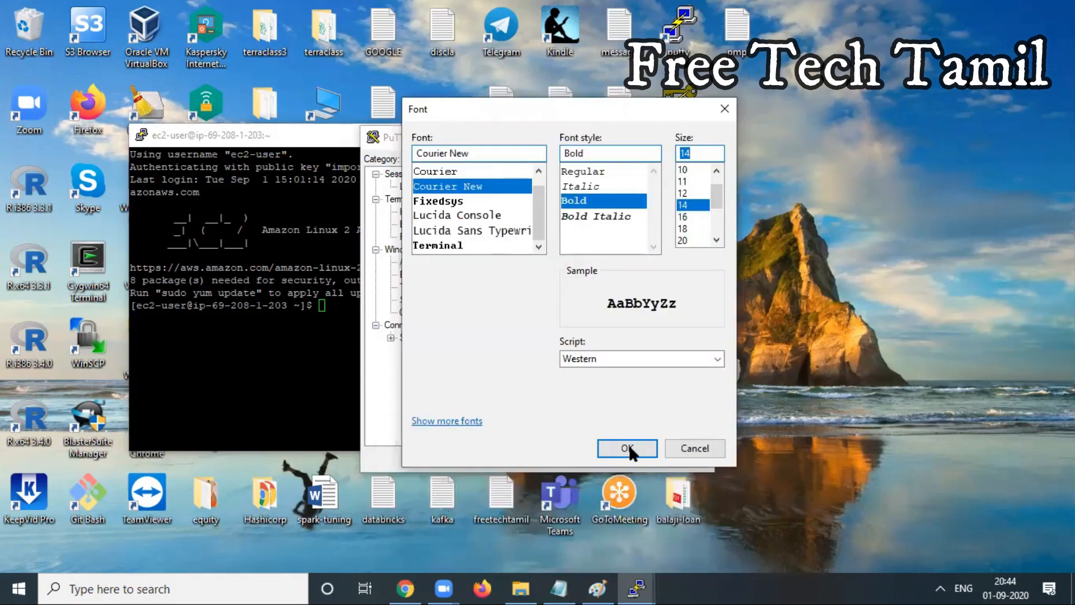
pyautogui.click(627, 455)
pyautogui.click(611, 456)
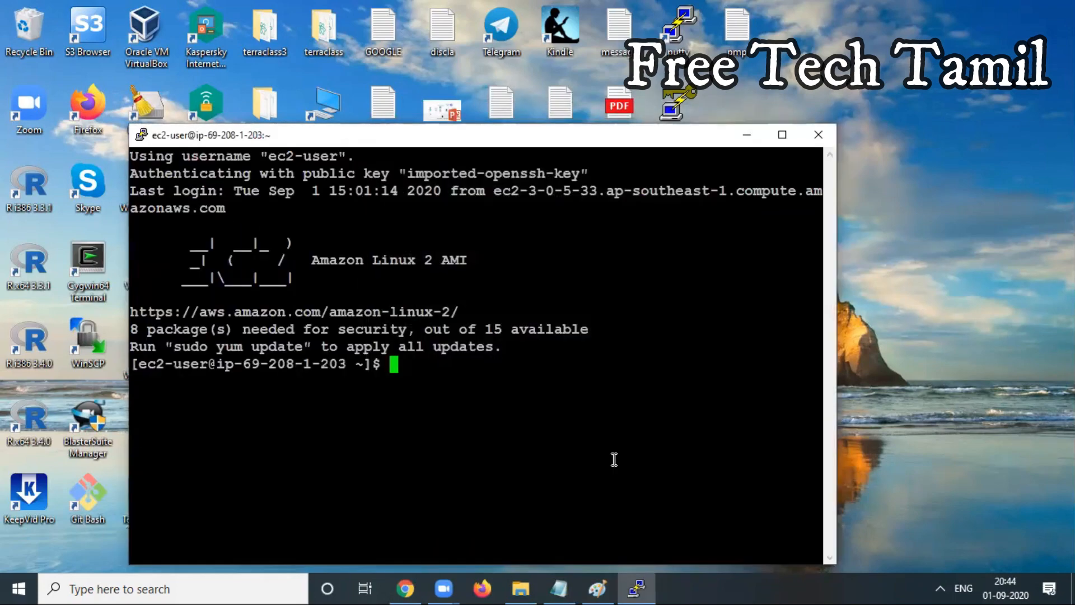
pyautogui.moveTo(517, 129); pyautogui.dragTo(522, 37)
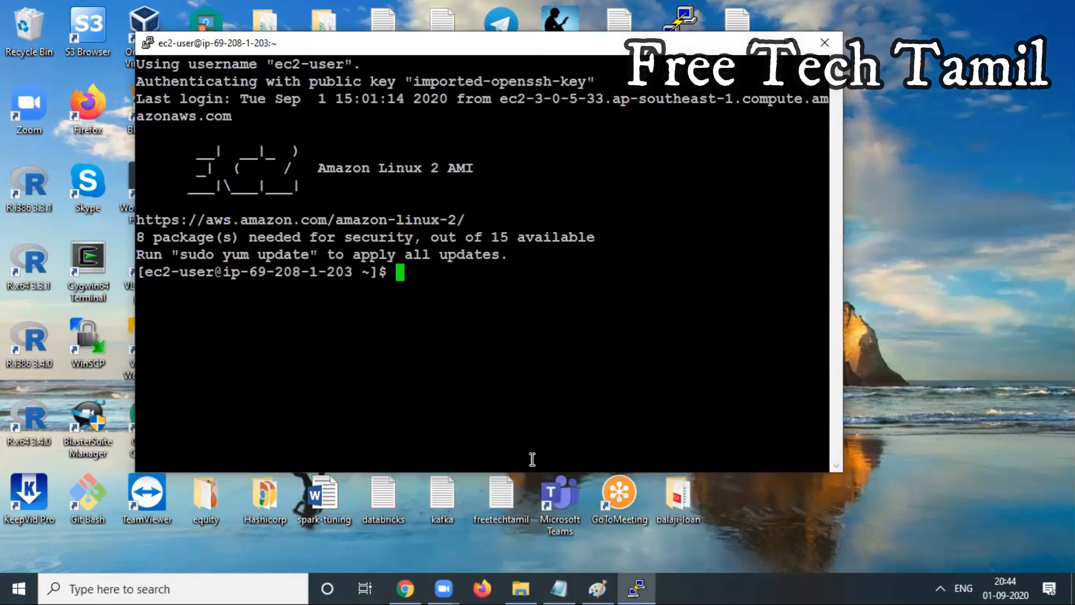
# Switch to the root user with sudo su and begin a vi command at the root prompt.
pyautogui.write('sudo su')
pyautogui.press('Return')
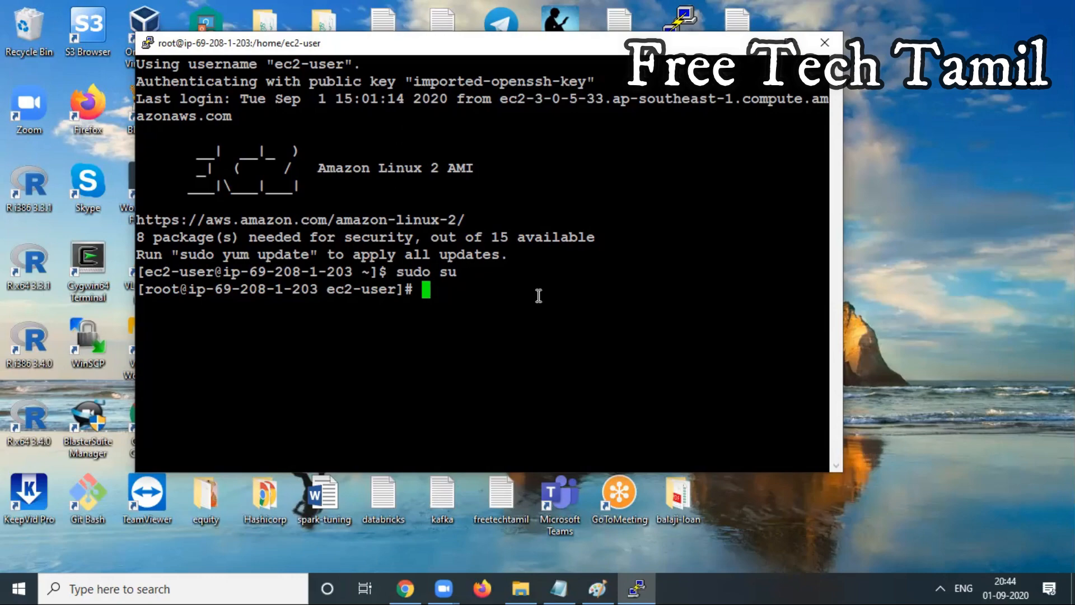
pyautogui.write('vi')
# Switch to File Explorer, open the Downloads folder and show its files in the Details layout.
pyautogui.click(522, 587)
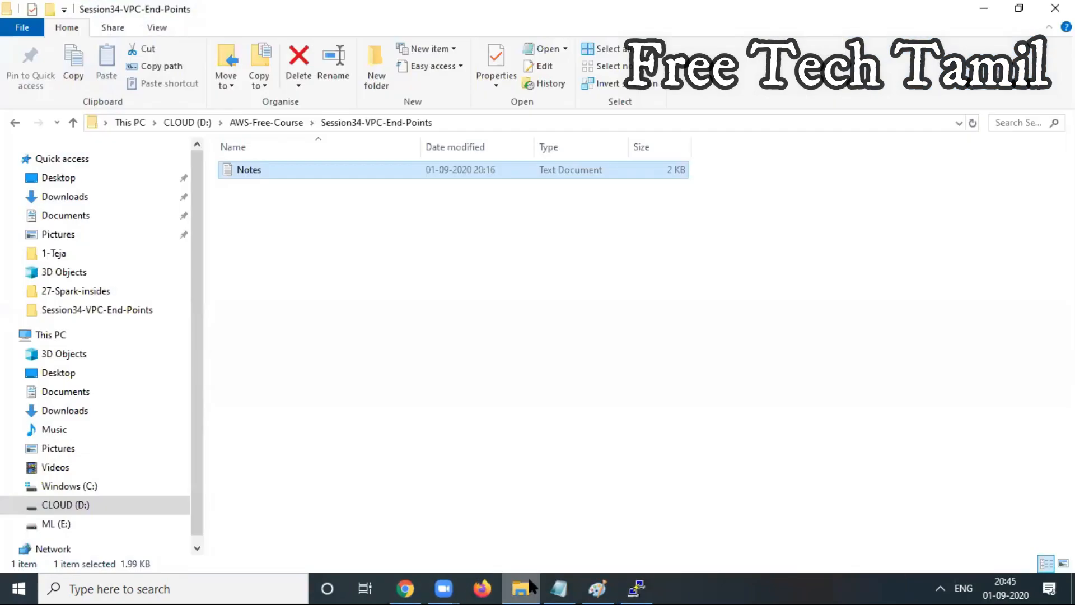
pyautogui.click(70, 199)
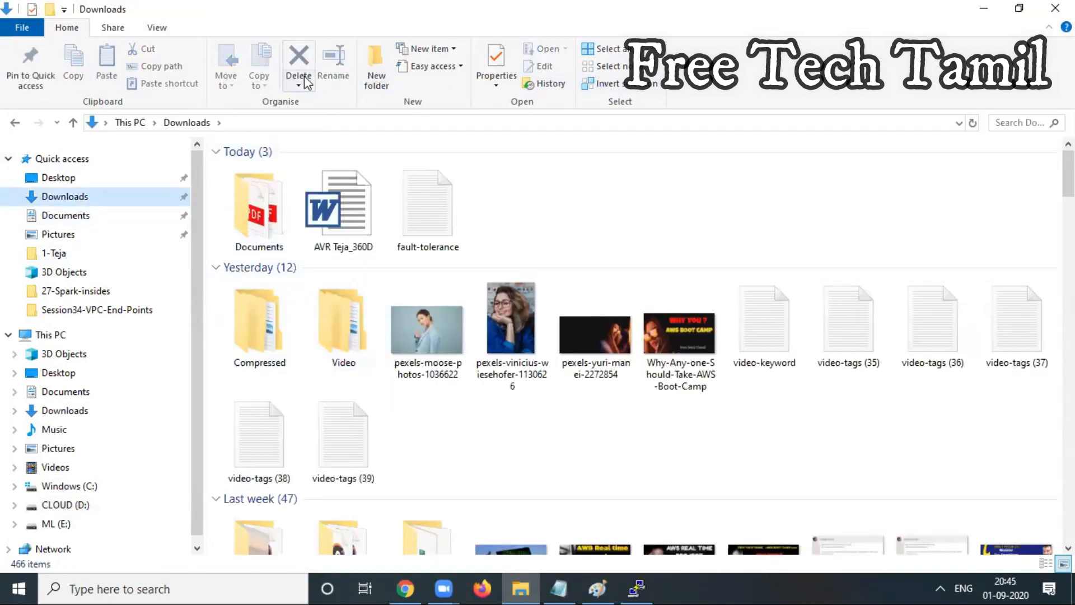
pyautogui.click(157, 29)
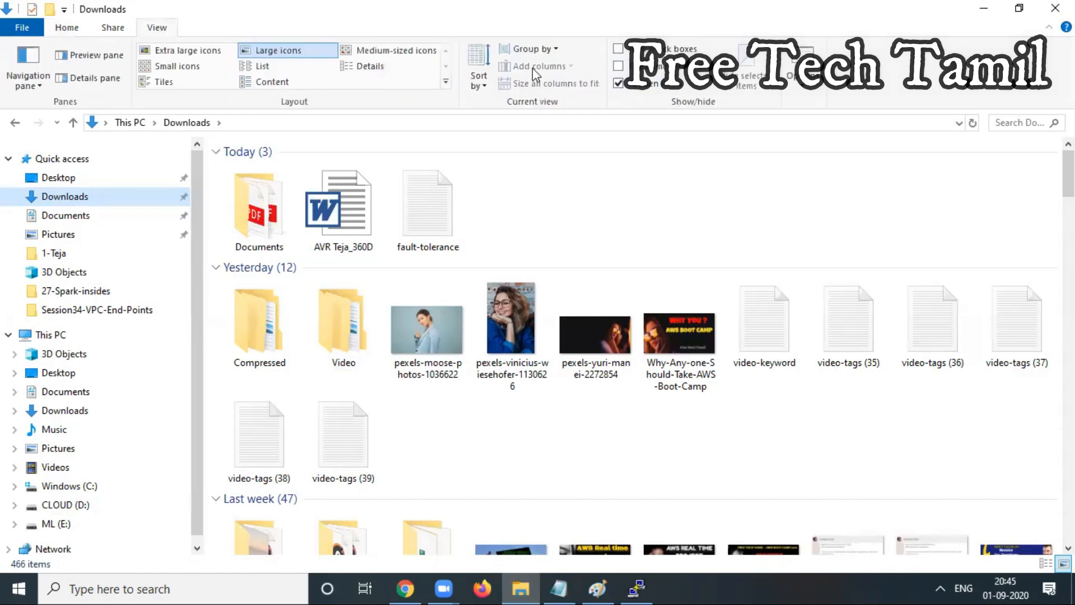
pyautogui.click(368, 66)
# Find the 00-aws-bootcamp PEM file in Downloads, open it in Notepad++ and minimise the File Explorer window.
pyautogui.click(273, 331)
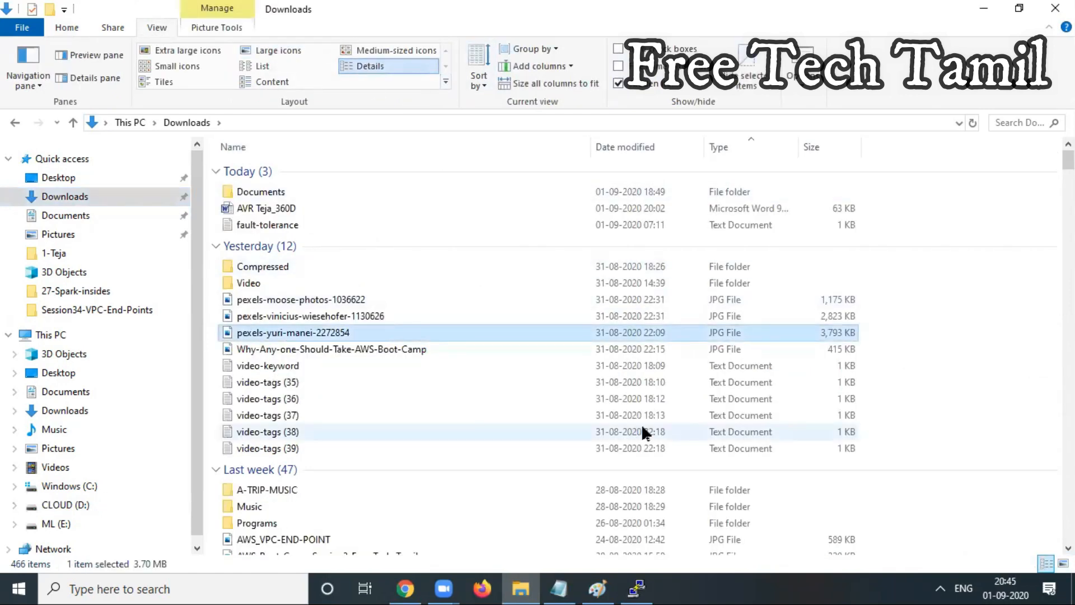
pyautogui.press('0')
pyautogui.press('0')
pyautogui.press('0')
pyautogui.press('0')
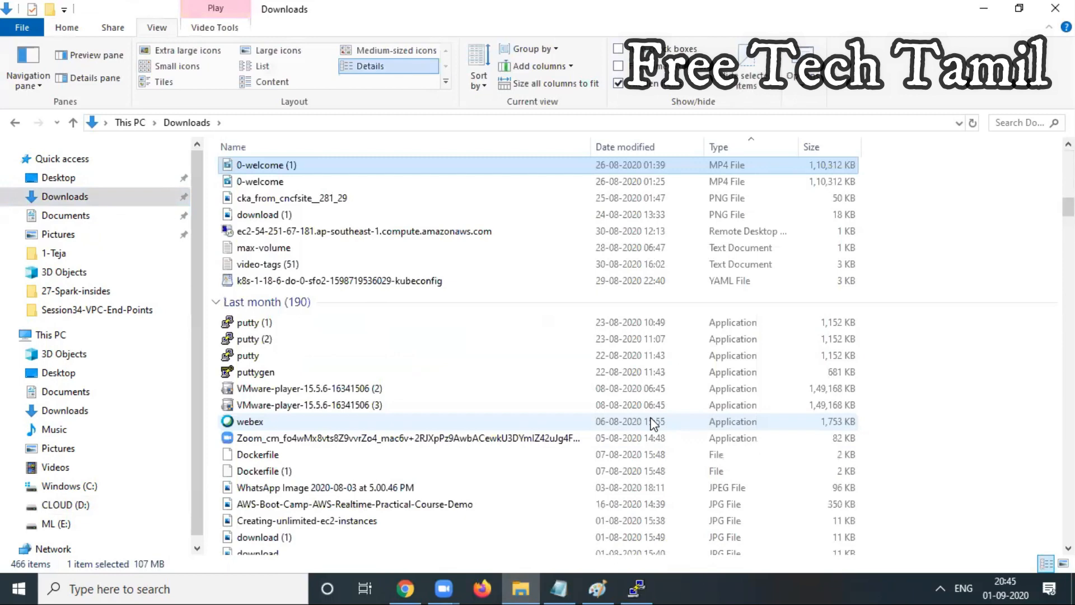
pyautogui.press('0')
pyautogui.press('0')
pyautogui.press('0')
pyautogui.press('0')
pyautogui.press('0')
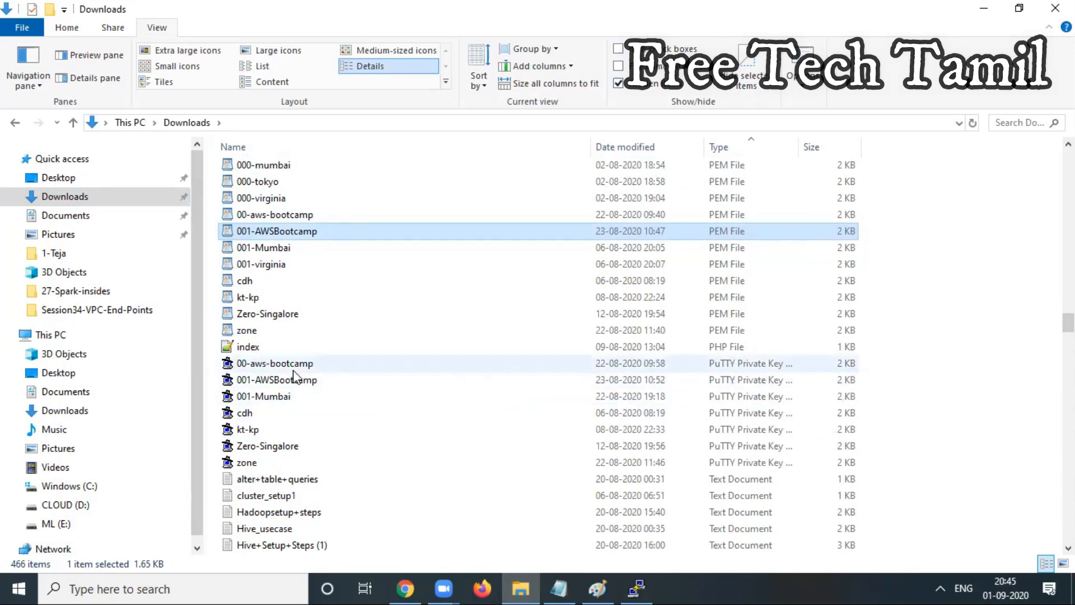
pyautogui.click(276, 214)
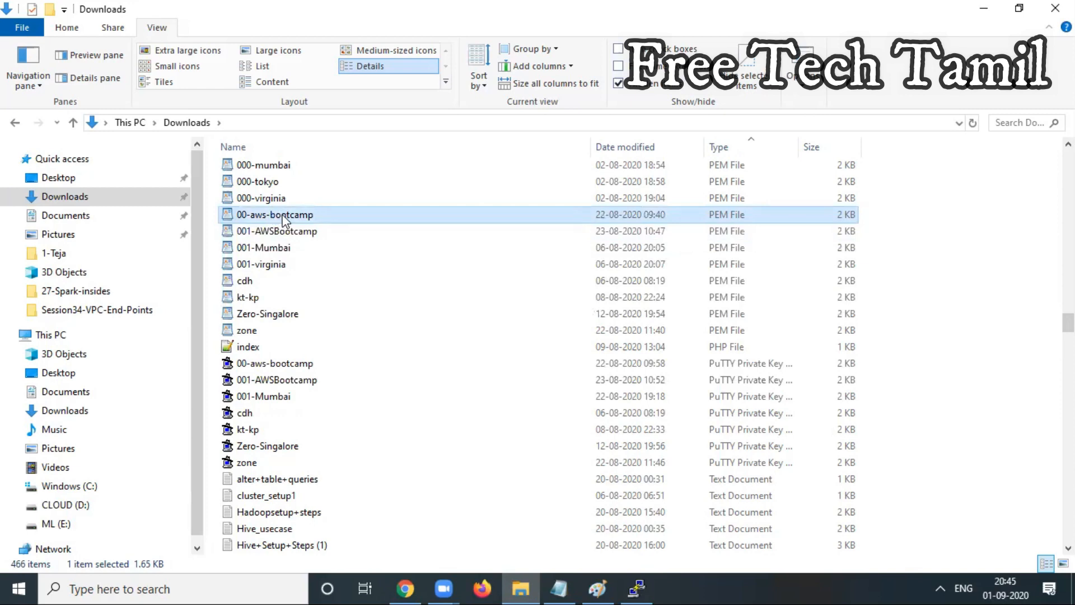
pyautogui.rightClick(276, 214)
pyautogui.click(327, 209)
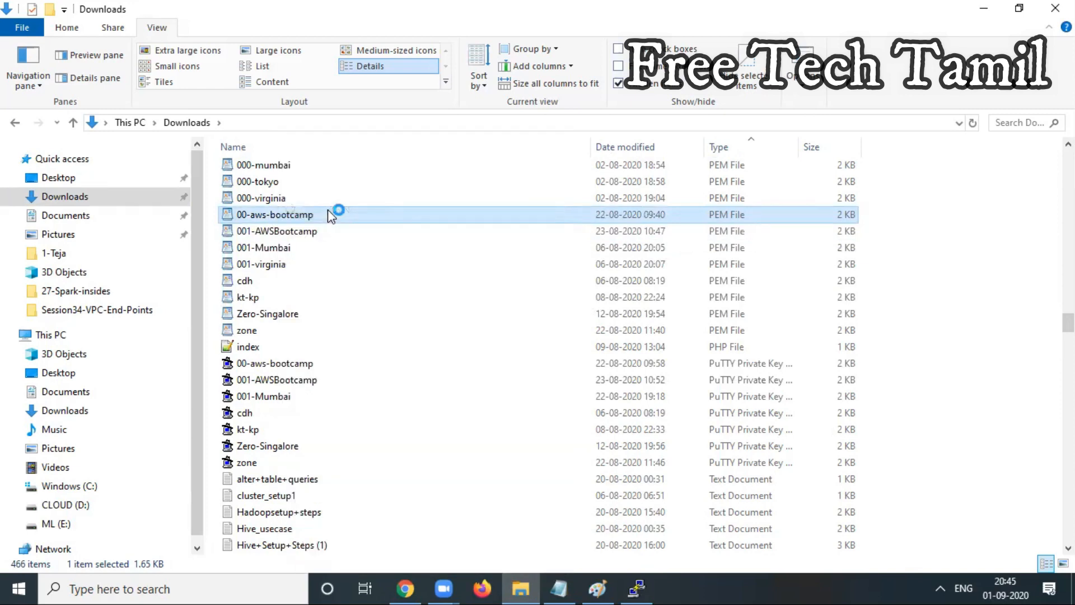
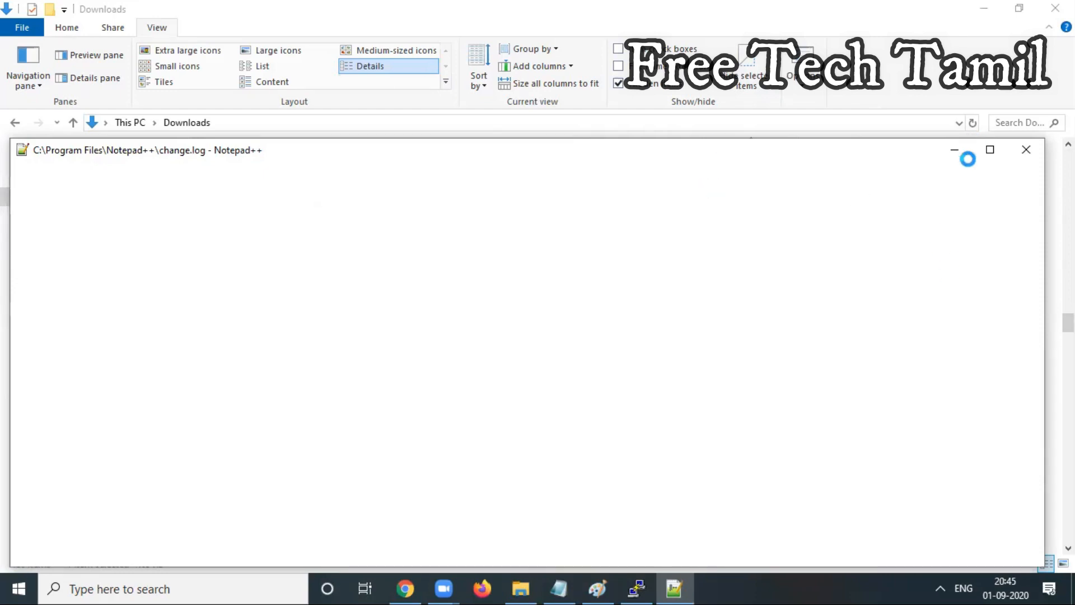
pyautogui.click(992, 12)
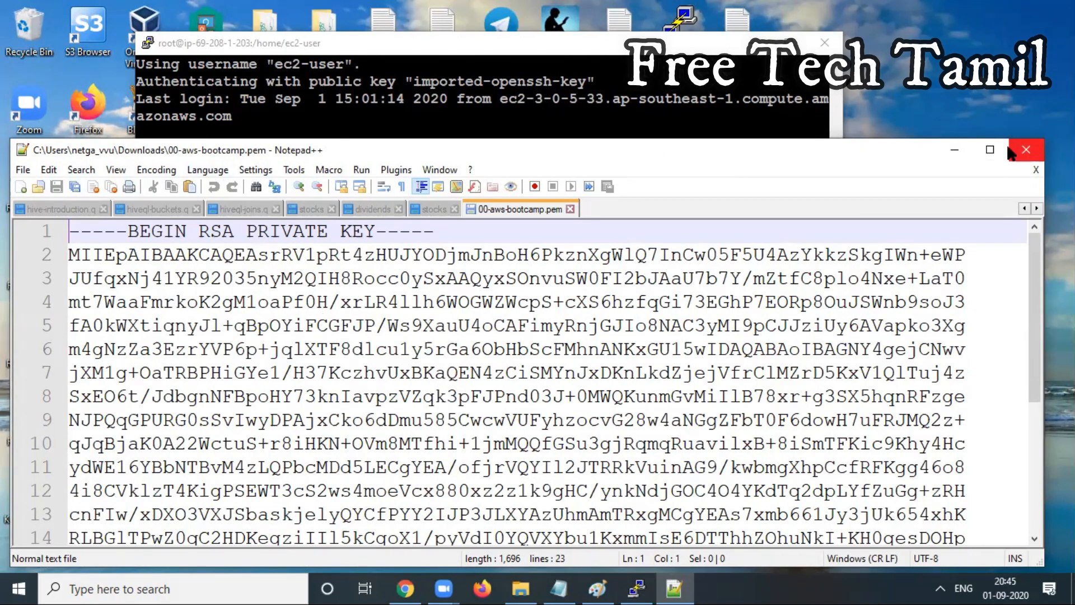
# Maximise Notepad++, copy the entire private key text including its BEGIN and END lines, and return to the PuTTY terminal.
pyautogui.click(987, 150)
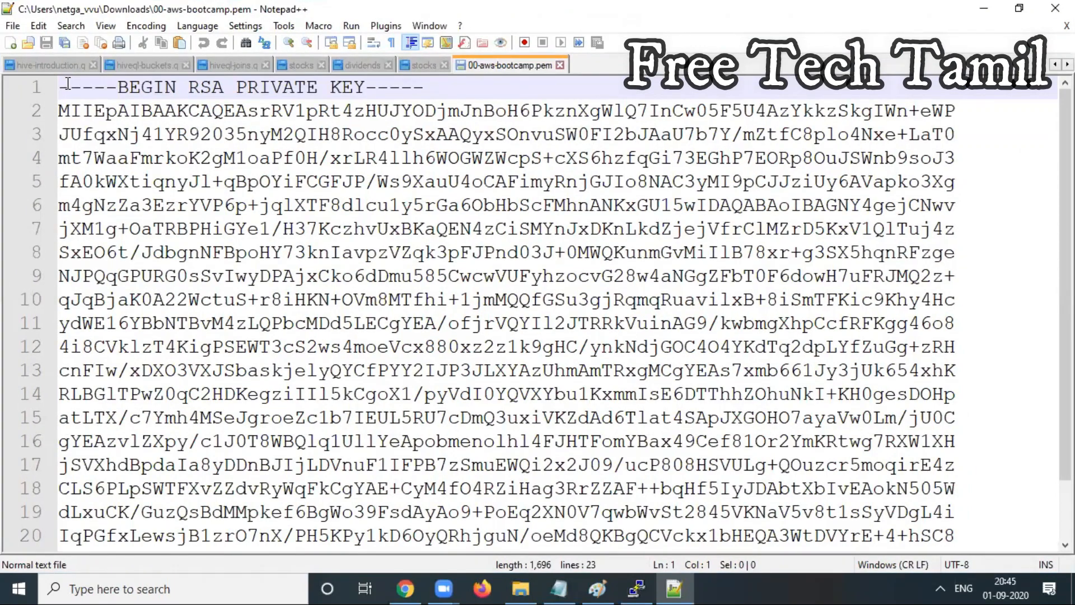
pyautogui.moveTo(76, 97); pyautogui.dragTo(400, 552)
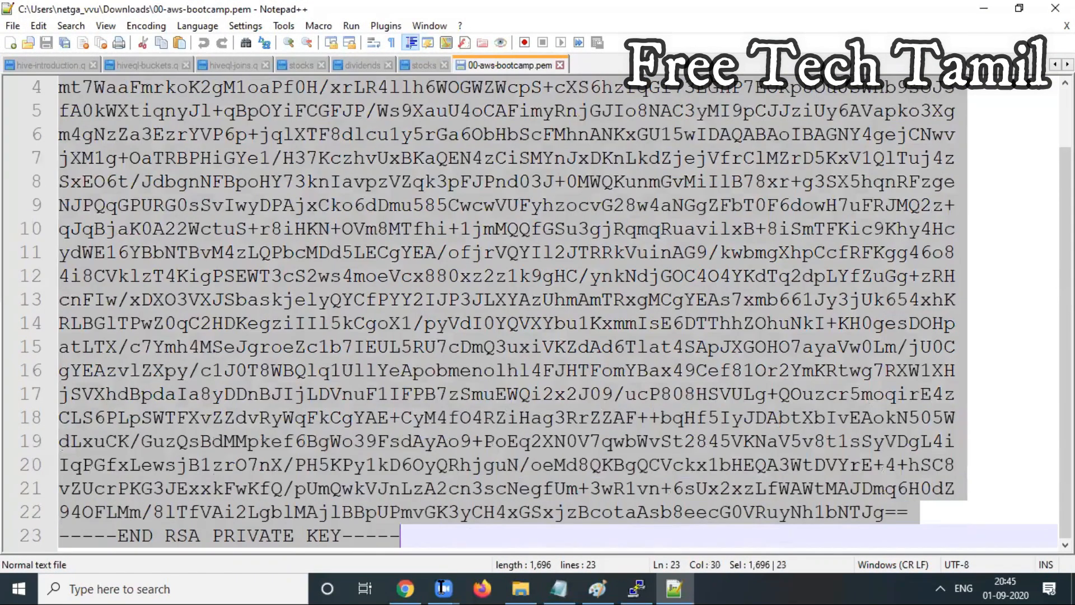
pyautogui.rightClick(340, 210)
pyautogui.click(386, 241)
pyautogui.click(994, 9)
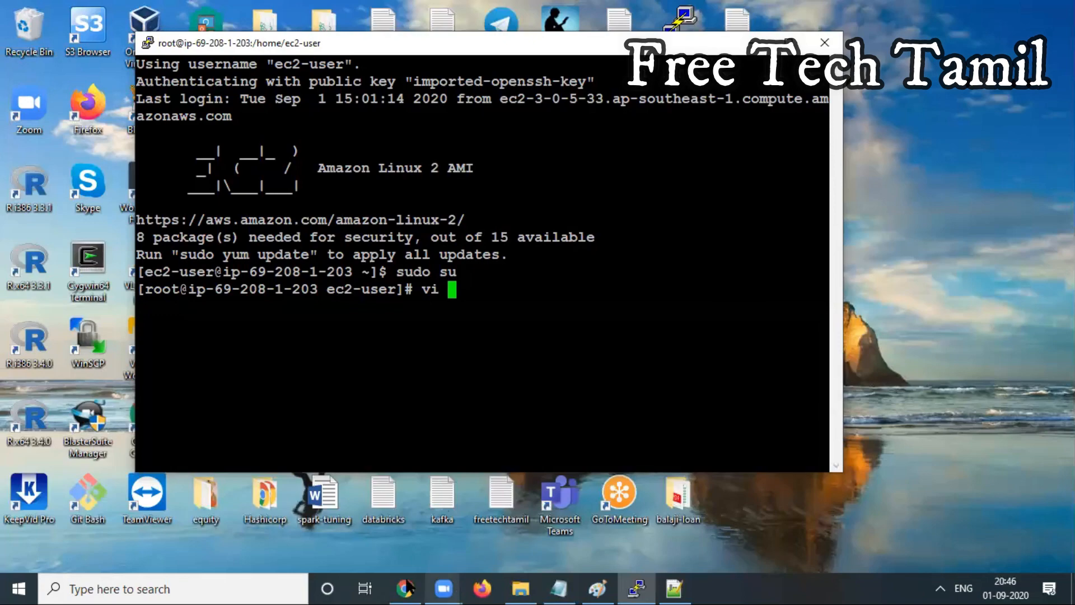
# Check the PEM file's name in Downloads and complete the terminal command as vi 00-aws-bootcamp.pem to open the new file.
pyautogui.click(520, 588)
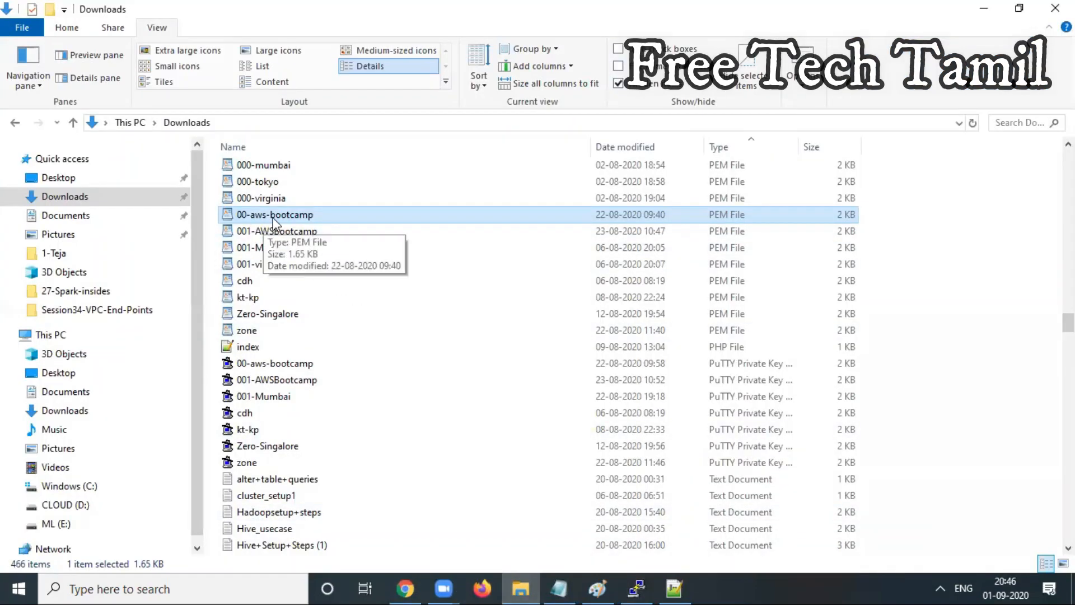
pyautogui.click(986, 8)
pyautogui.write('00')
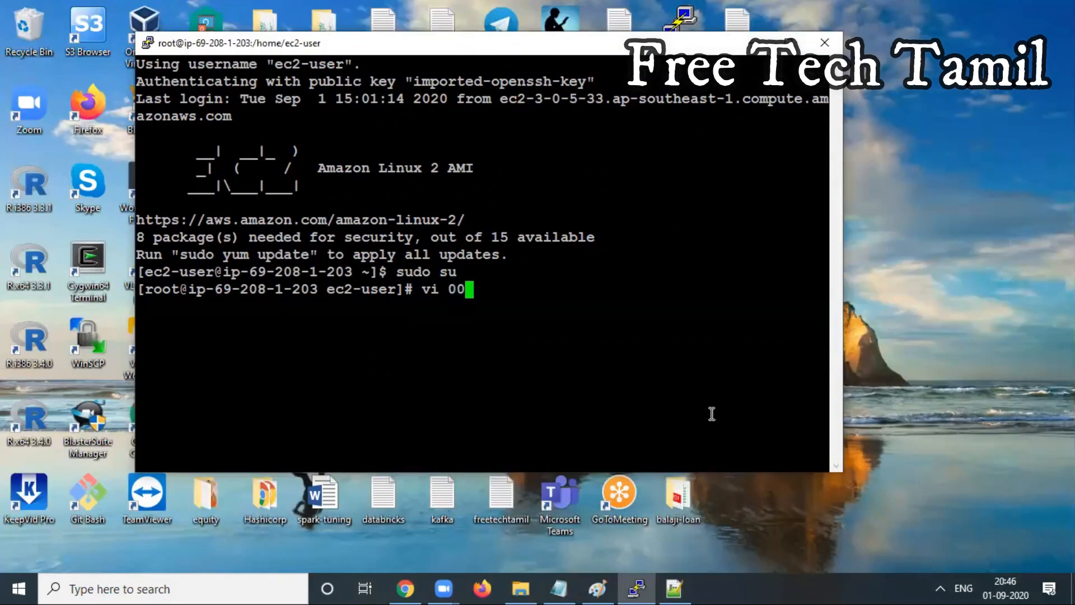
pyautogui.write('-aws-boot')
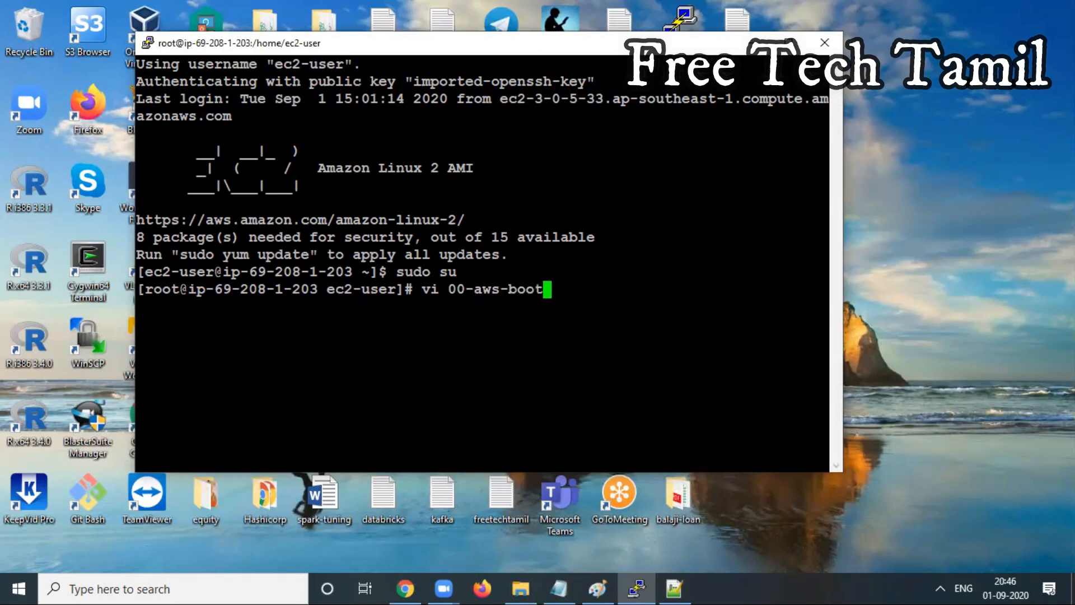
pyautogui.write('camp.pem')
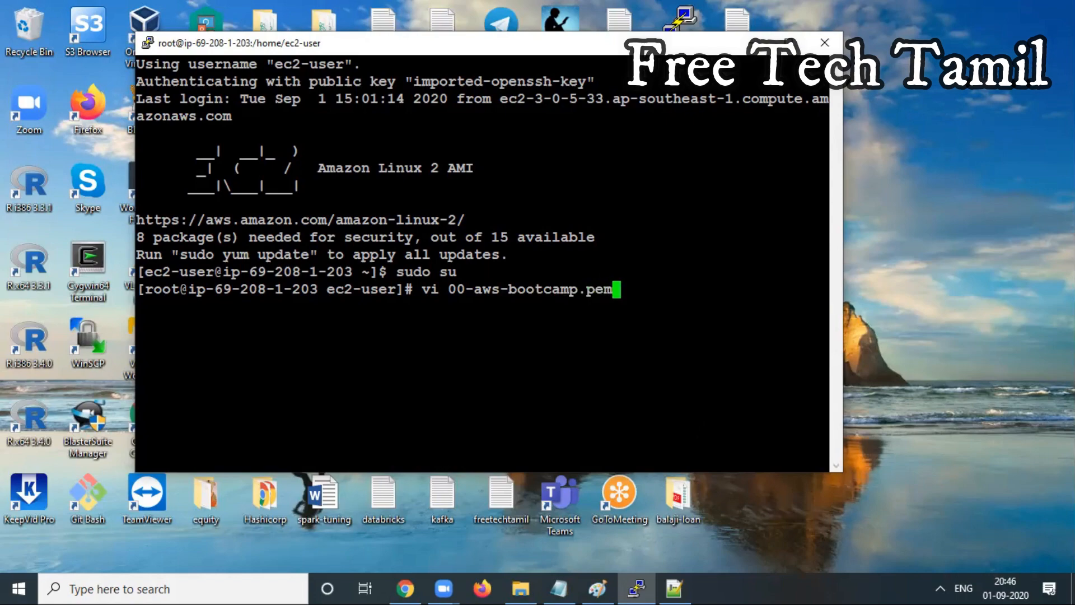
pyautogui.press('Return')
# Insert the copied RSA private key into the file in vi, then save and quit with :wq!
pyautogui.press('i')
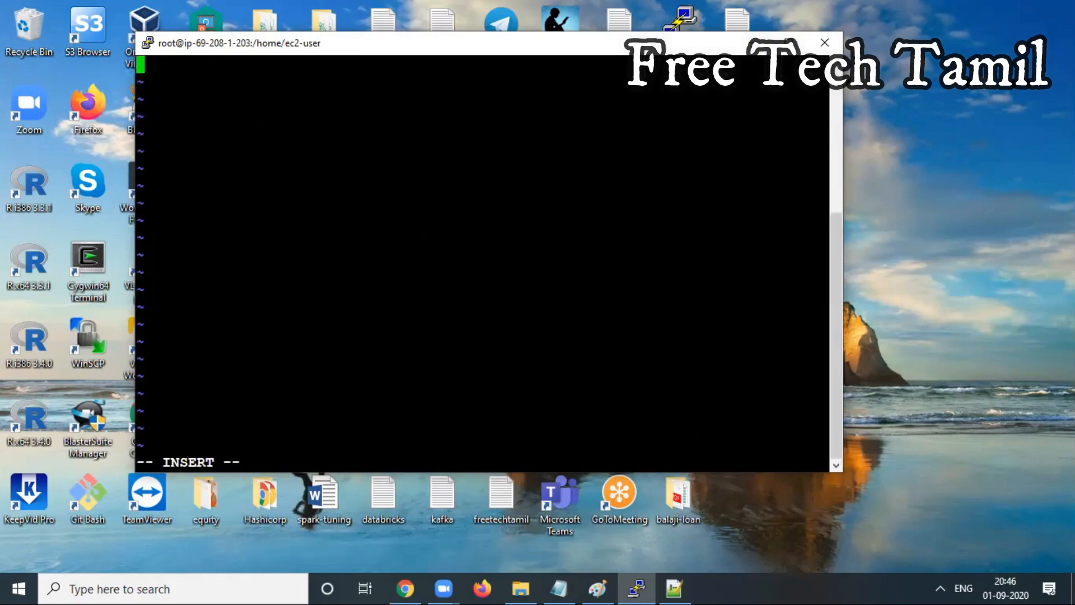
pyautogui.rightClick(629, 288)
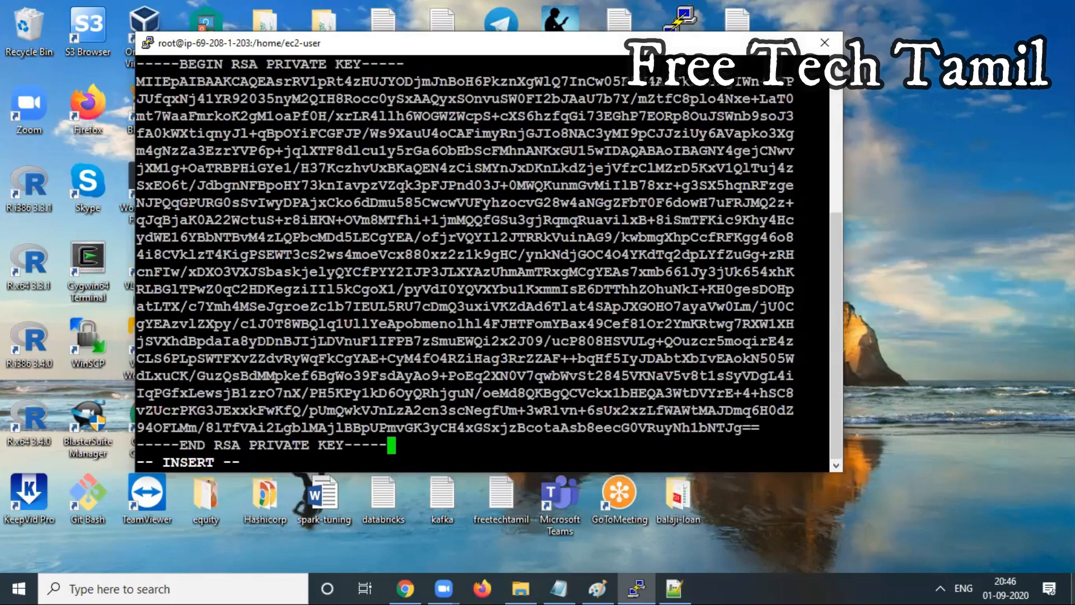
pyautogui.press('Escape')
pyautogui.write(':wq!')
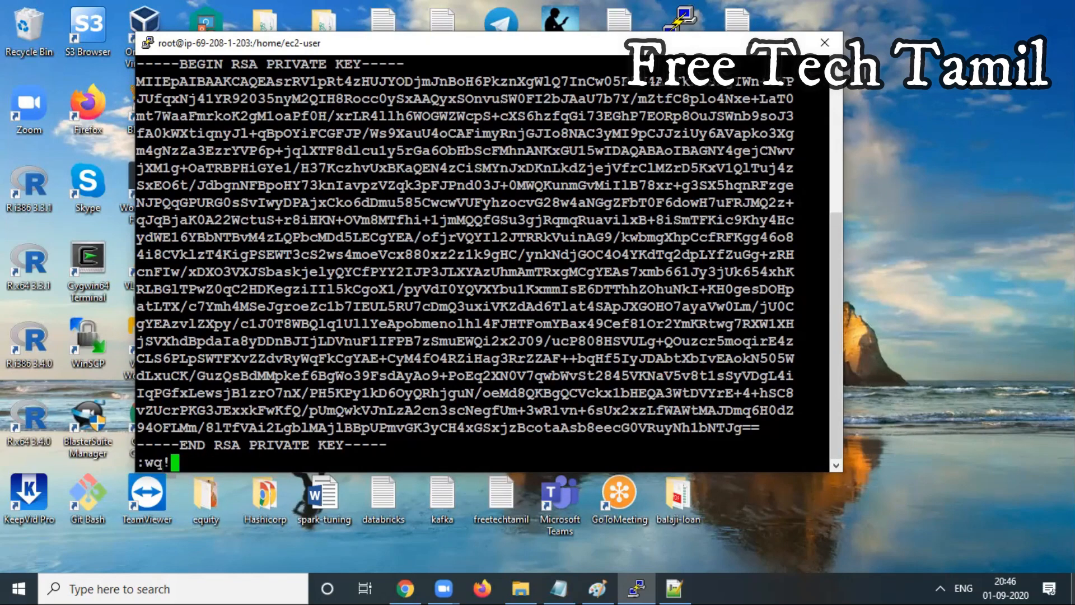
pyautogui.press('Return')
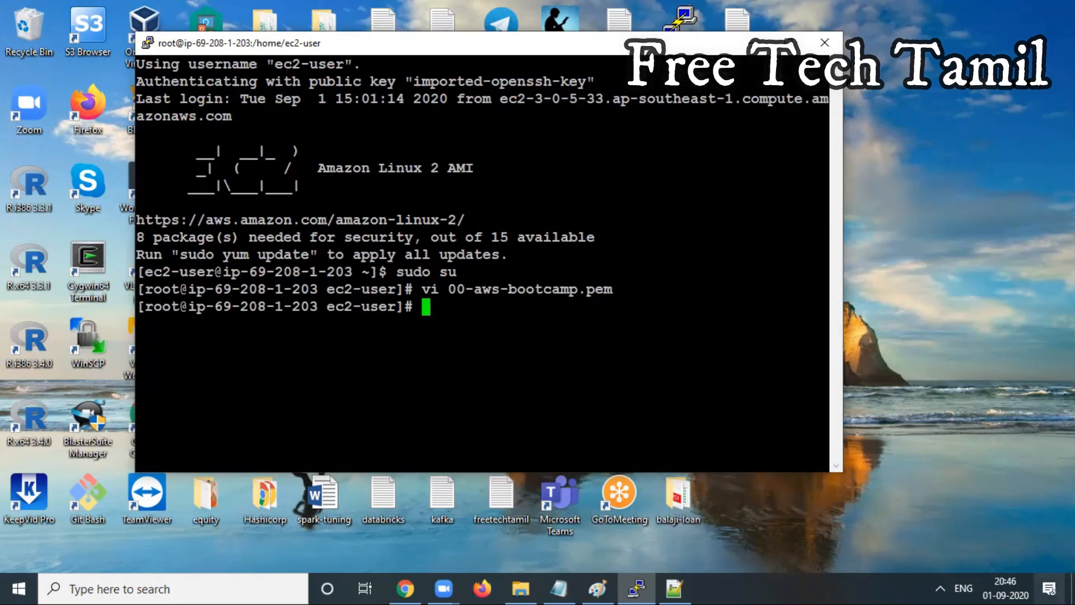
# List the files in the ec2-user folder and begin the remote command as scp ec2-user@.
pyautogui.write('ls')
pyautogui.press('Return')
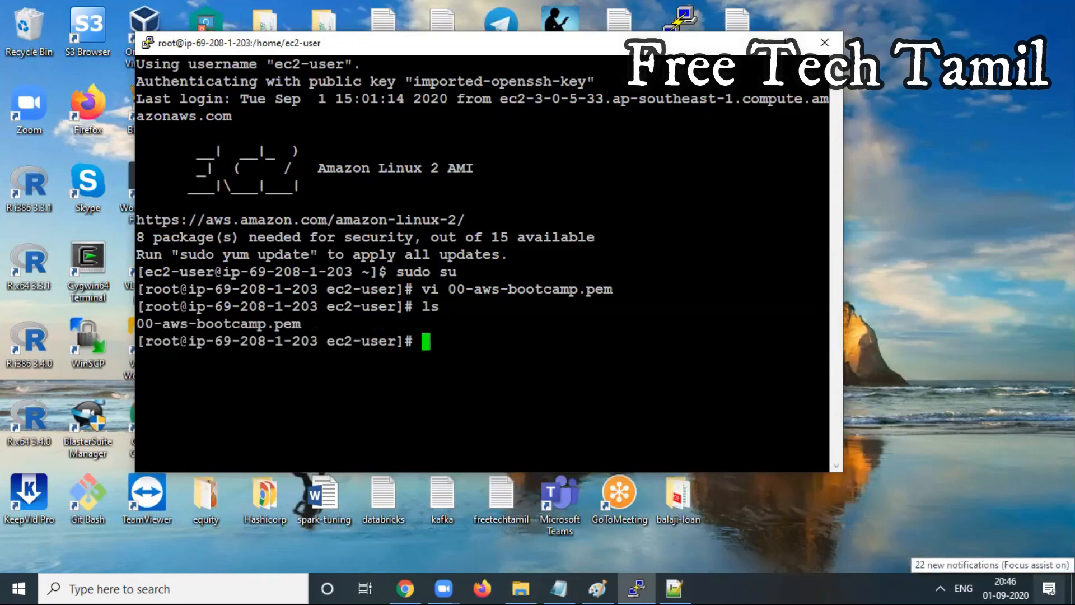
pyautogui.write('sc')
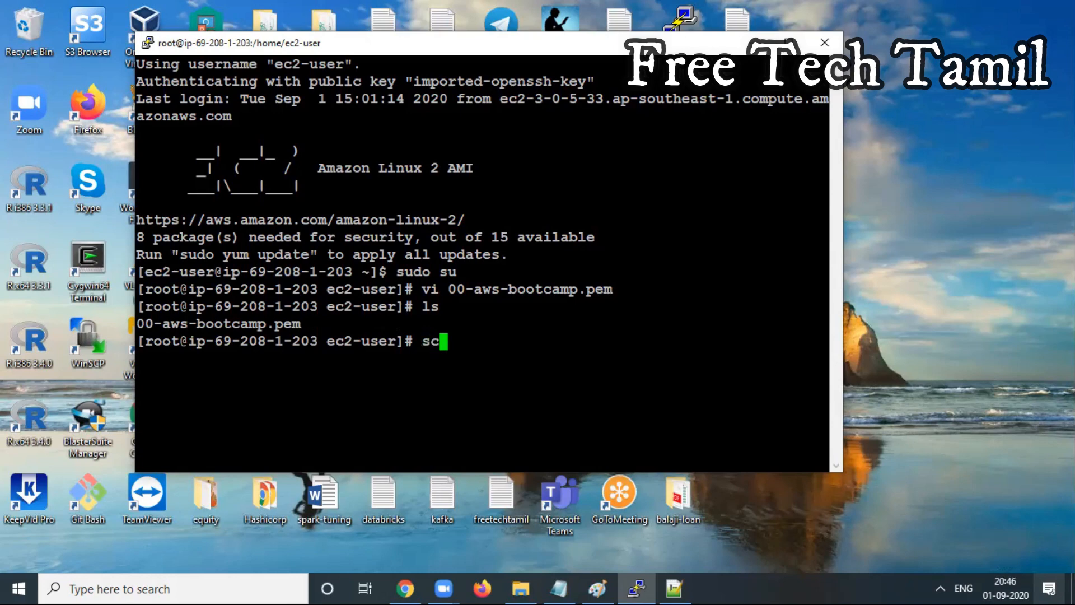
pyautogui.write('p ec2-user')
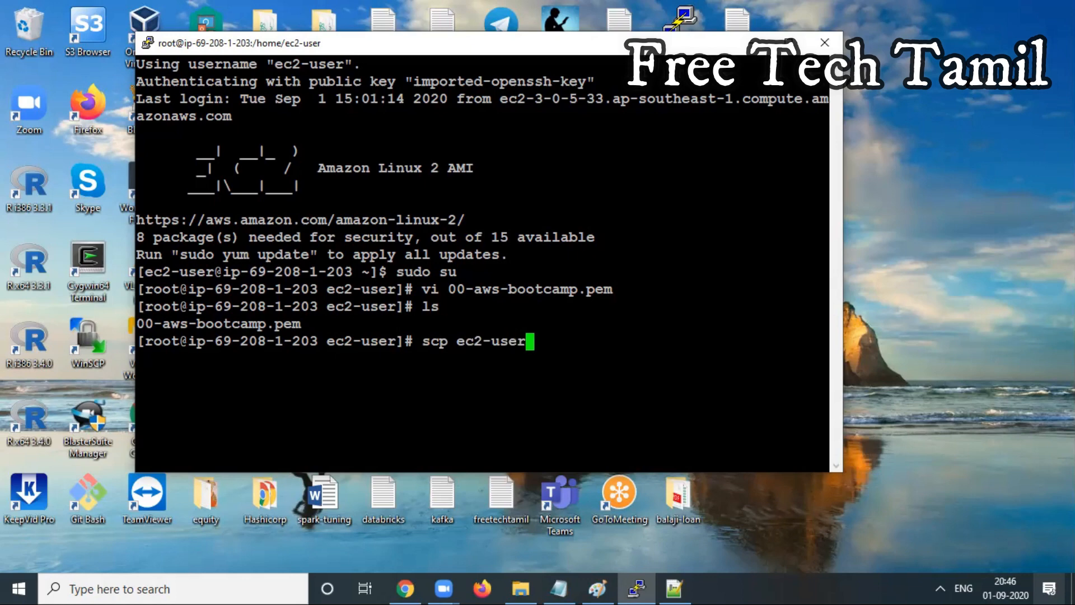
pyautogui.write('@')
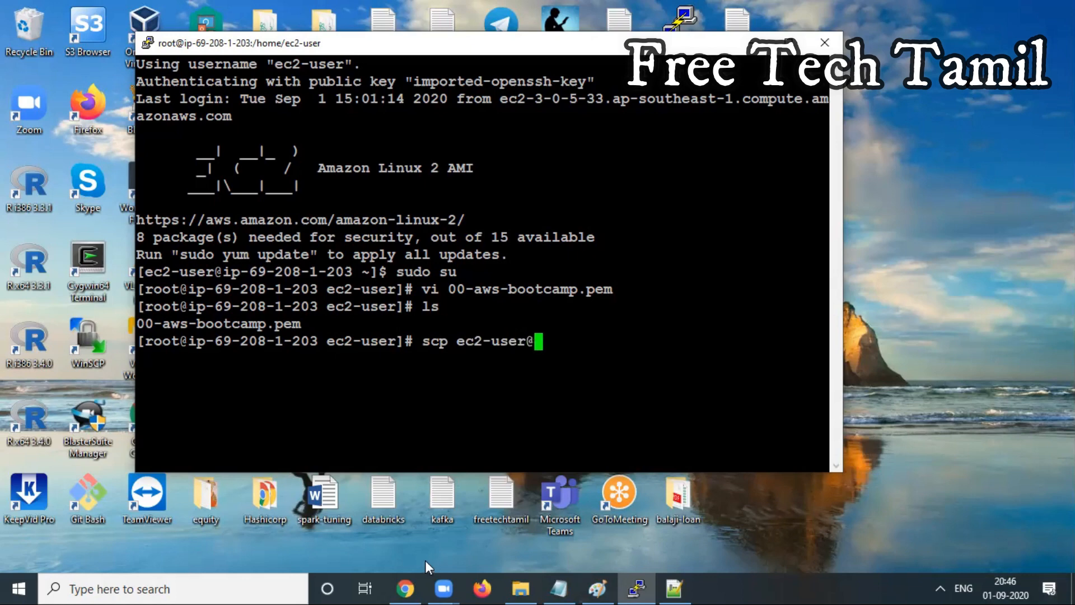
# Switch to Chrome, copy the customvpc-DB instance's private IP 69.208.0.98, and append it to the scp command in the PuTTY terminal.
pyautogui.click(405, 589)
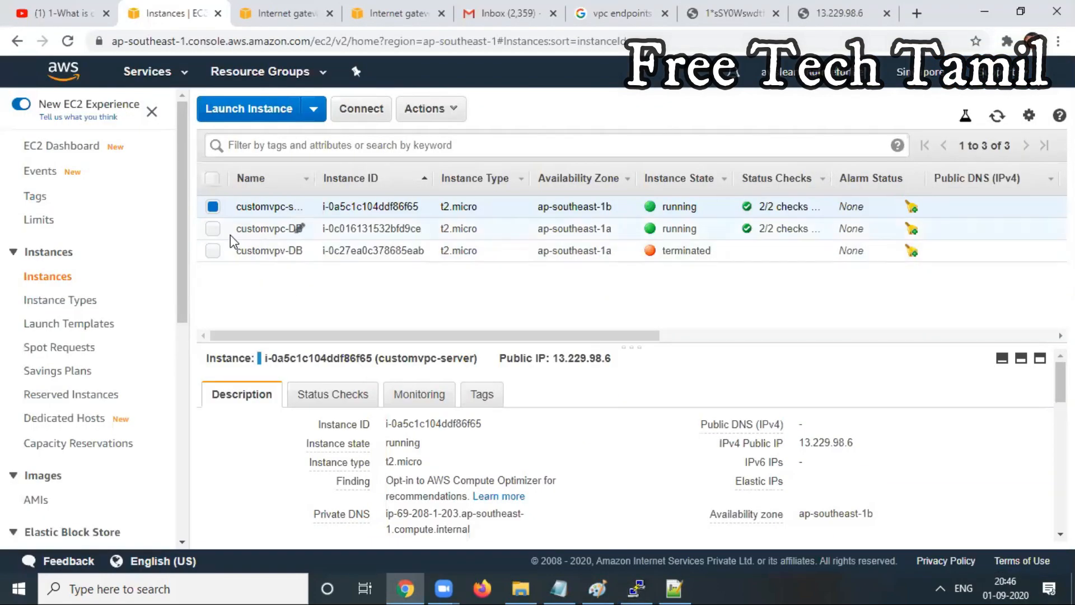
pyautogui.click(213, 207)
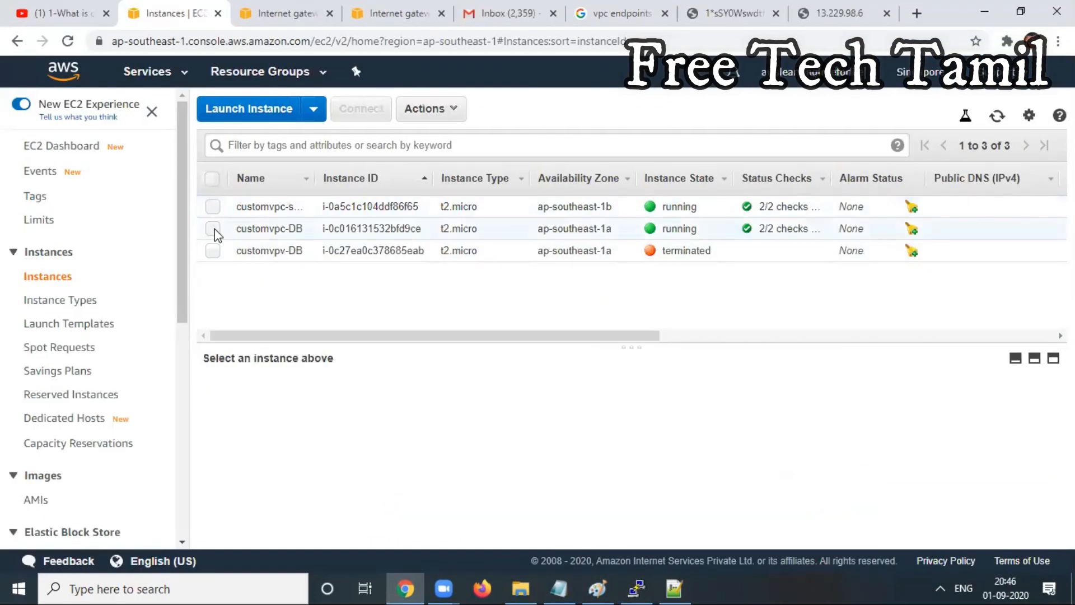
pyautogui.click(213, 230)
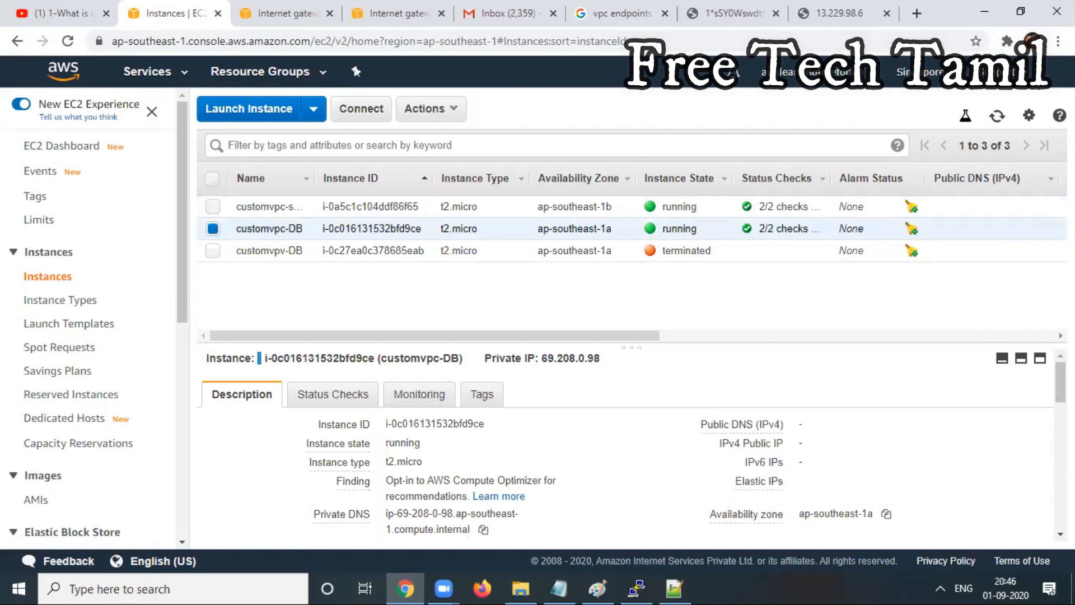
pyautogui.scroll(-3, 458, 431)
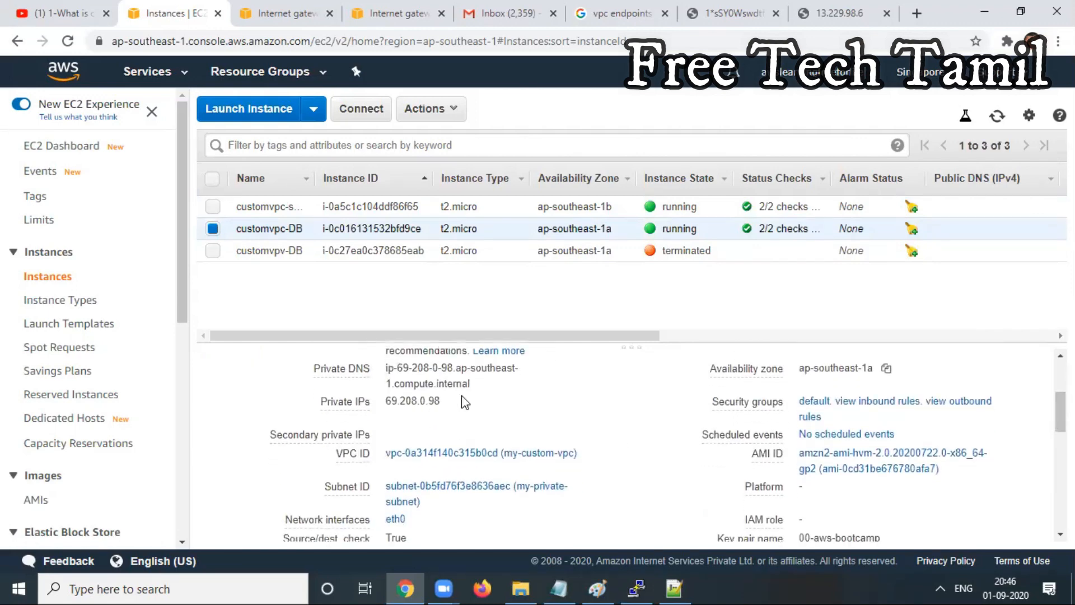
pyautogui.click(454, 403)
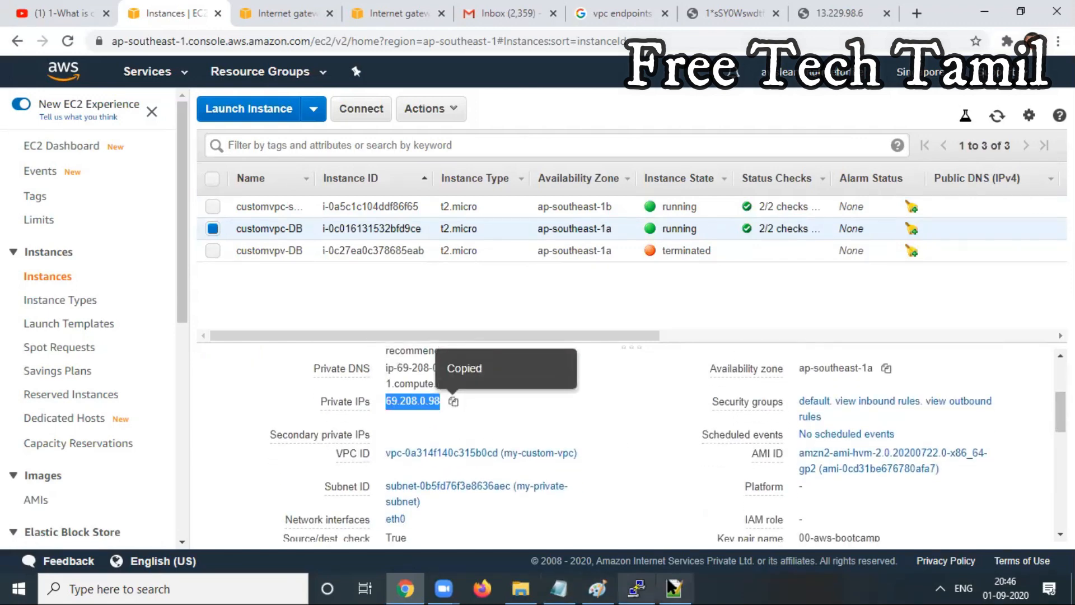
pyautogui.click(636, 588)
pyautogui.rightClick(609, 367)
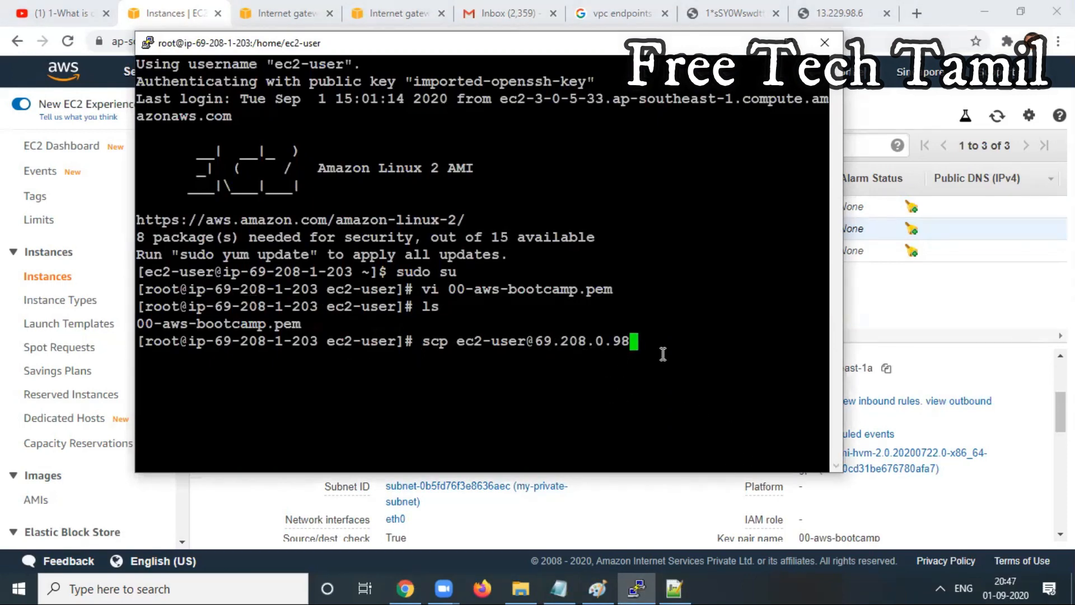
# Complete the scp command with -i 00-aws-bootcamp.pem as the identity file and run it.
pyautogui.write('-i 00-aws-bootcamp.pem')
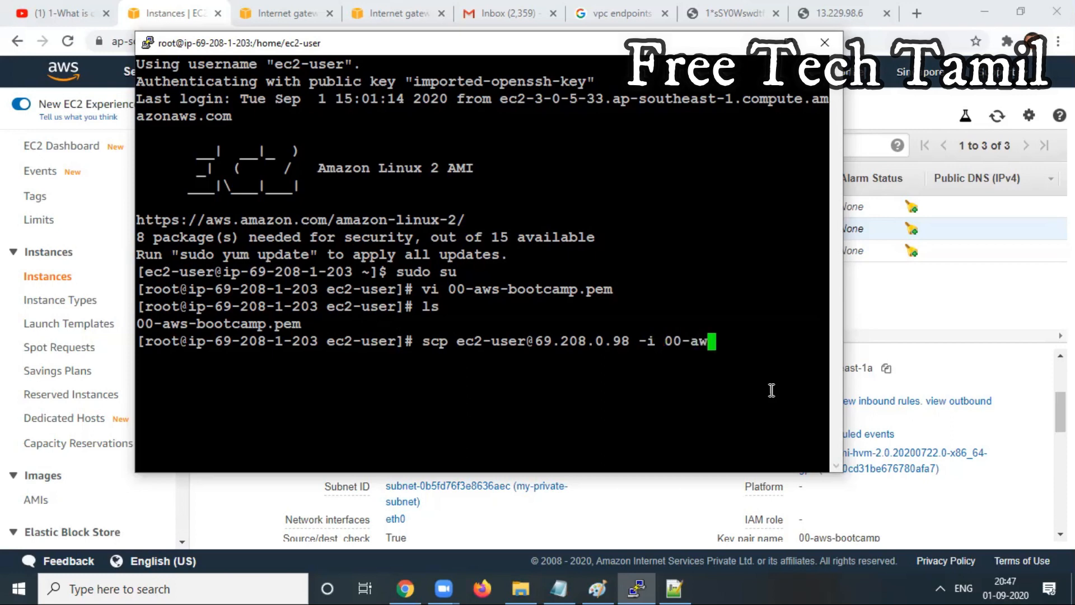
pyautogui.press('Tab')
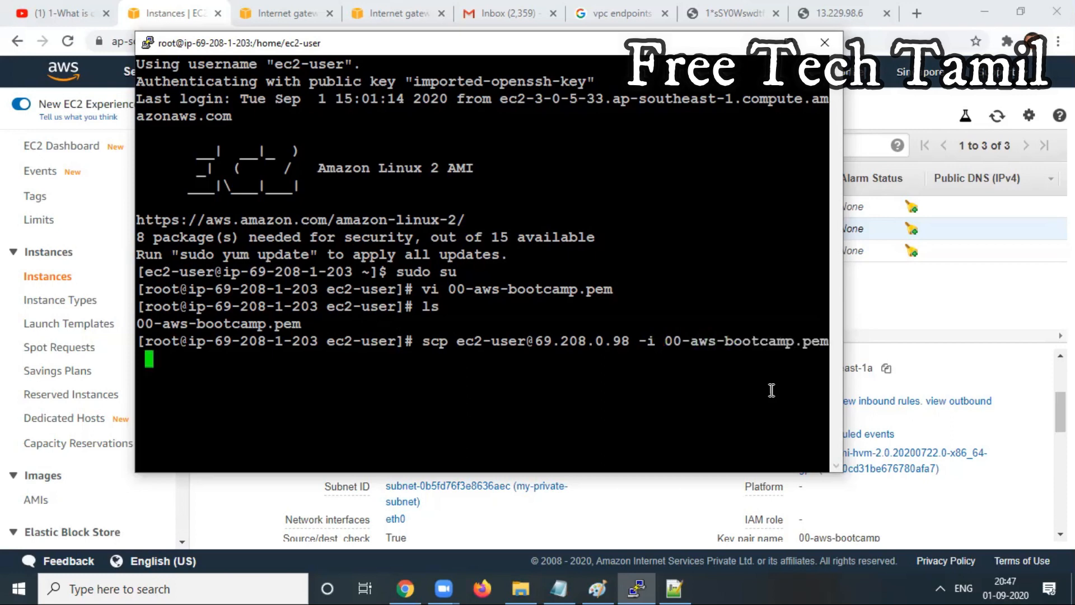
pyautogui.press('Return')
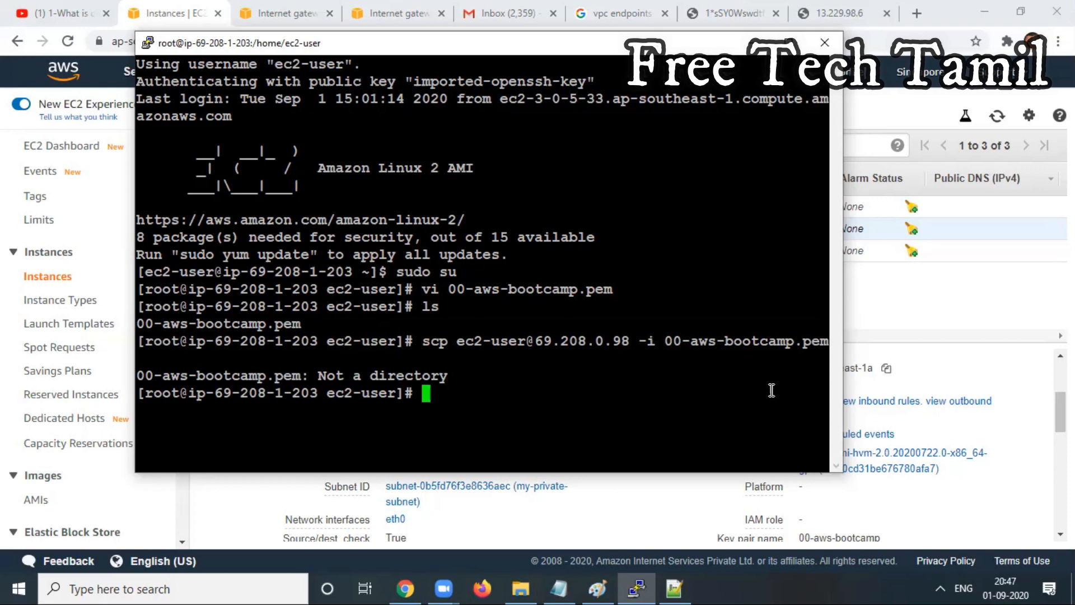
# List the folder with ls and ls -lrt, and set permissions on 00-aws-bootcamp.pem with chmod 755.
pyautogui.write('ls')
pyautogui.press('Return')
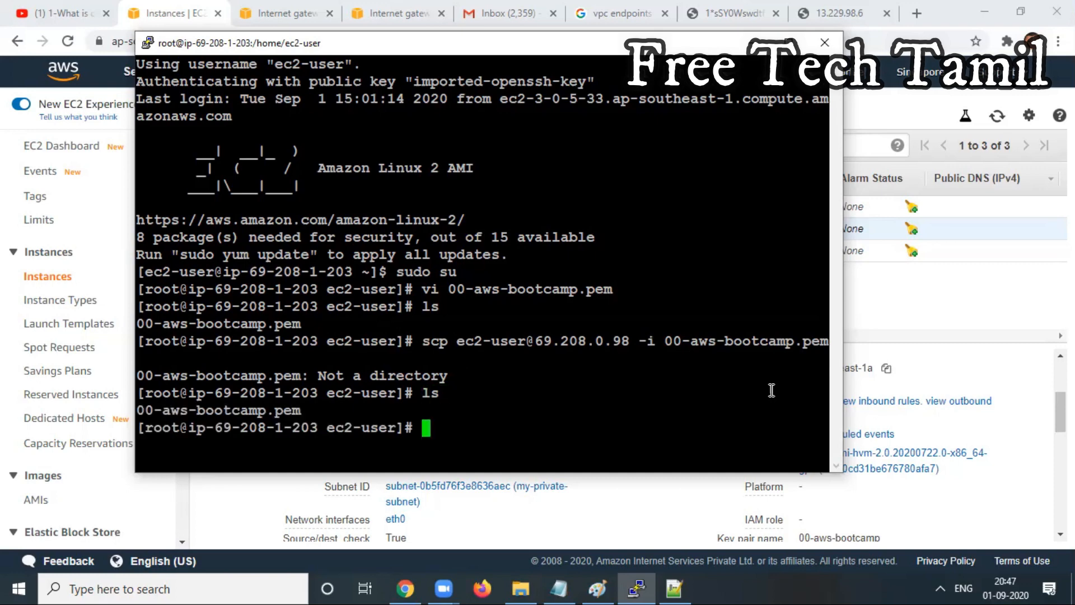
pyautogui.write('ls -lrt')
pyautogui.press('Return')
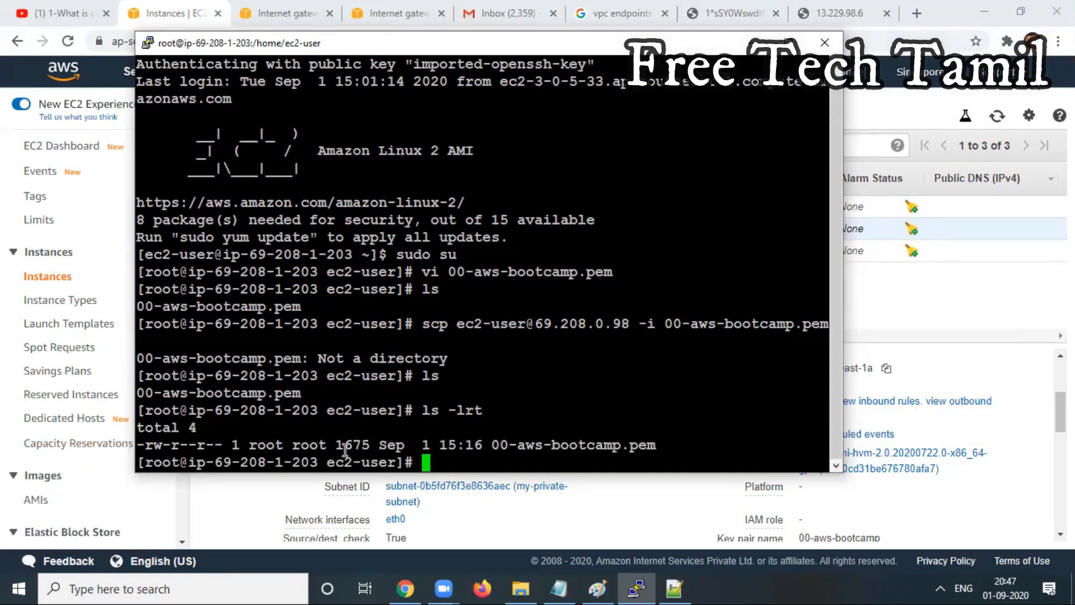
pyautogui.write('chmod 755')
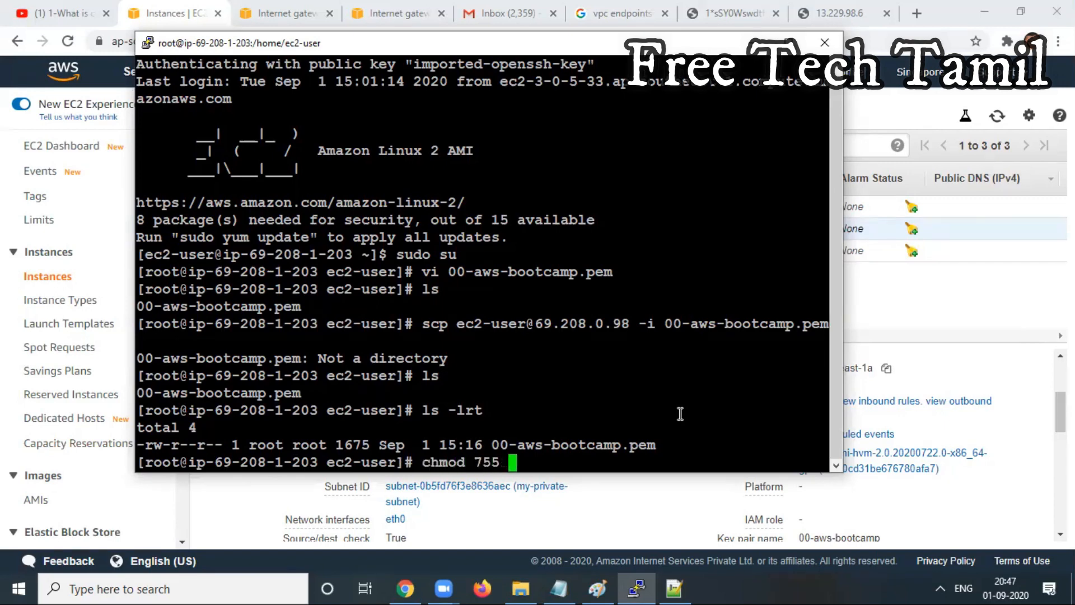
pyautogui.write(' 00')
pyautogui.press('Tab')
pyautogui.press('Return')
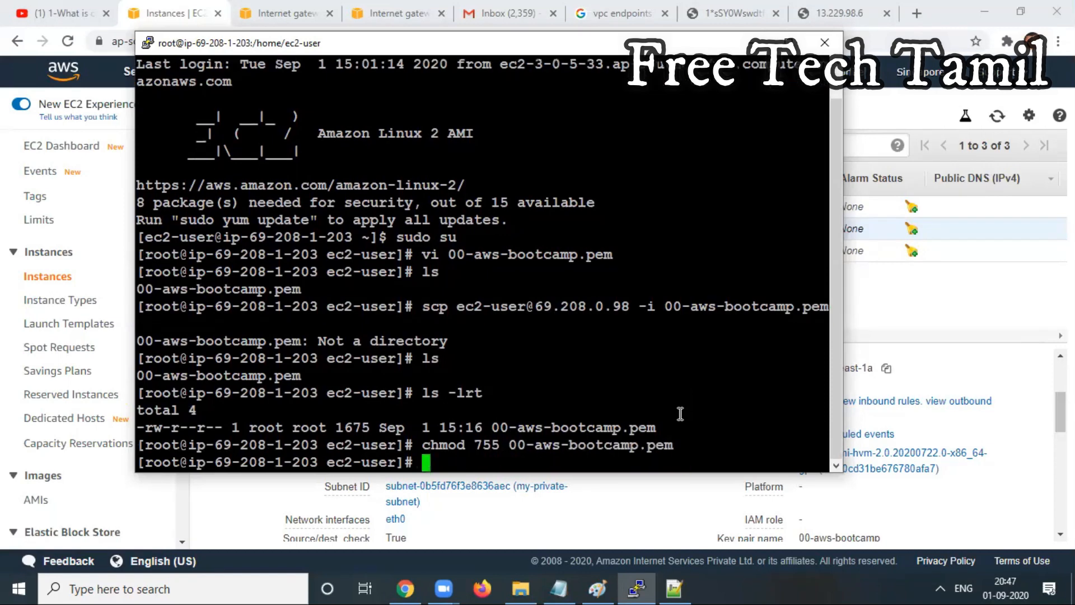
# List the file permissions with ls -lrt and run the earlier scp command against 69.208.0.98 again.
pyautogui.write('ls -lrt')
pyautogui.press('Return')
pyautogui.press('Up')
pyautogui.press('Up')
pyautogui.press('Down')
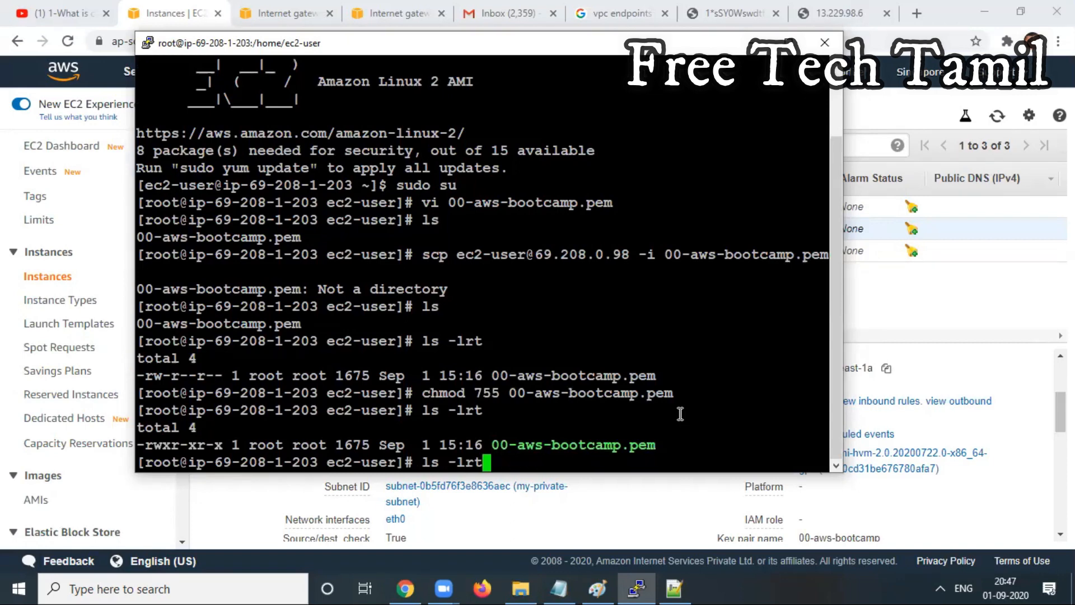
pyautogui.press('Up')
pyautogui.press('Up')
pyautogui.press('Up')
pyautogui.press('Up')
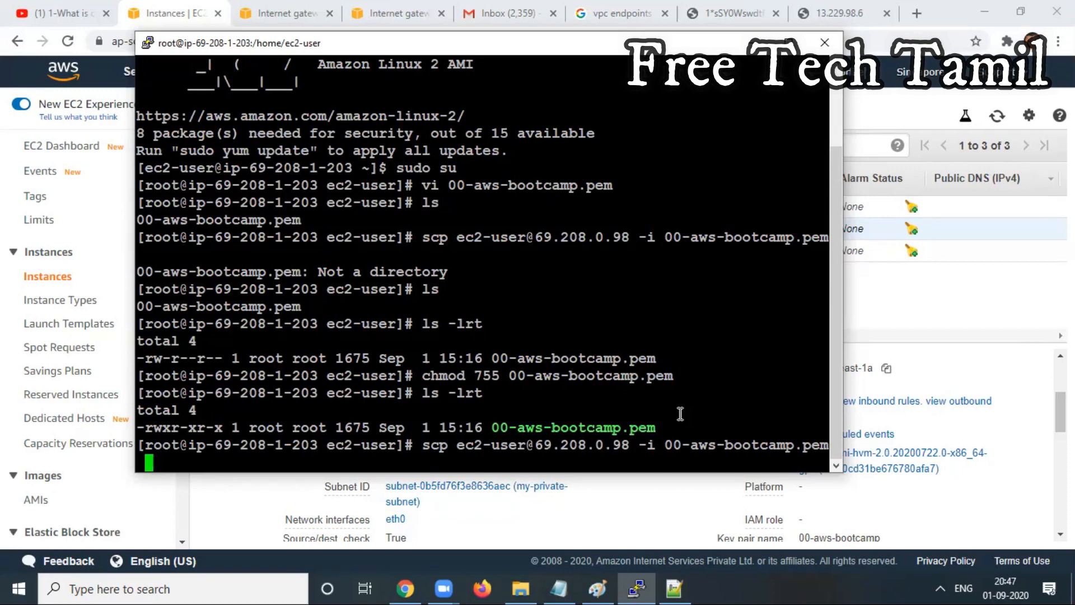
pyautogui.press('Return')
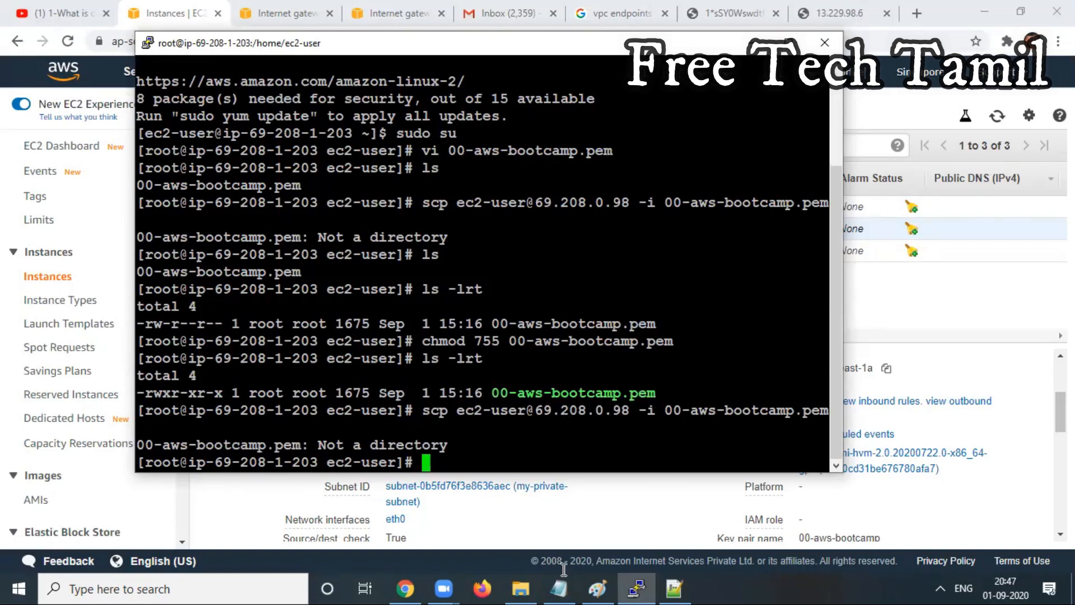
# Consult the private-instance login commands in the Notepad notes and run chmod 400 on 00-aws-bootcamp.pem in the terminal.
pyautogui.click(558, 587)
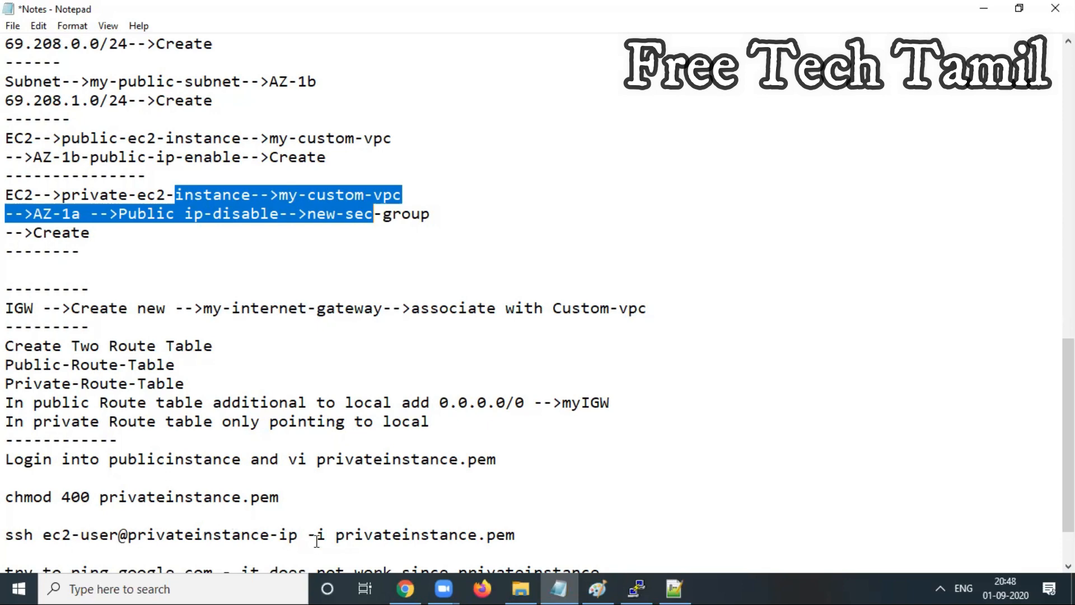
pyautogui.click(344, 536)
pyautogui.press('Down')
pyautogui.click(984, 8)
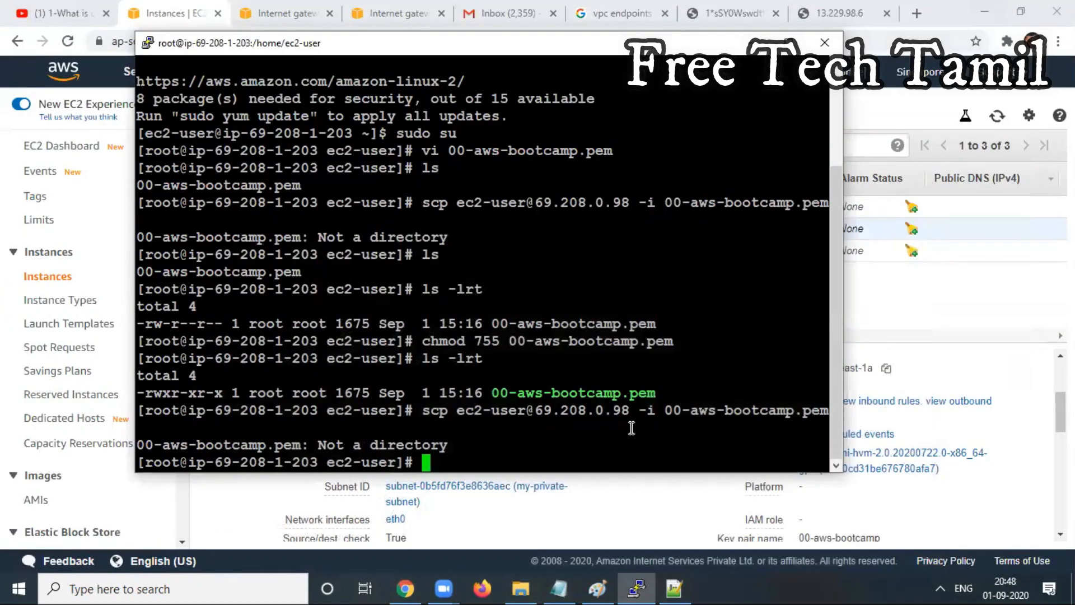
pyautogui.write('chmo')
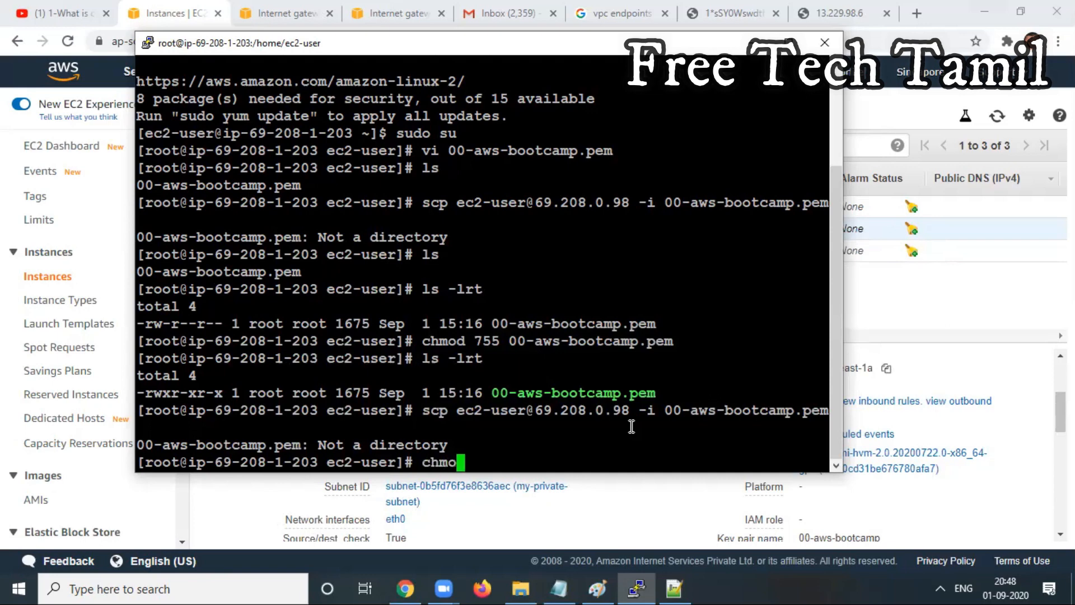
pyautogui.write('d 400 00')
pyautogui.press('Tab')
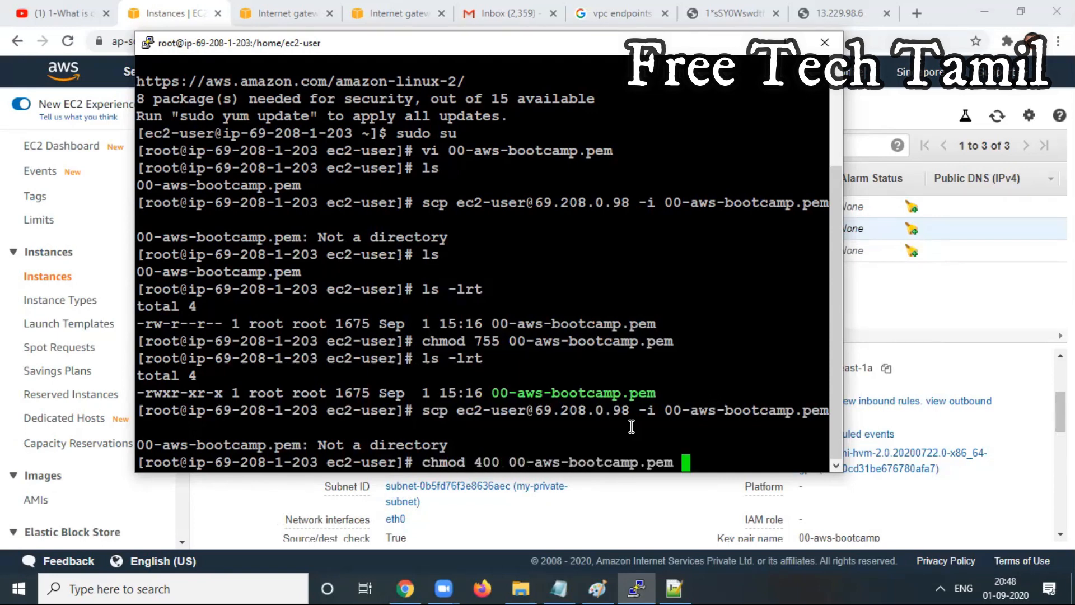
pyautogui.press('BackSpace')
pyautogui.press('Return')
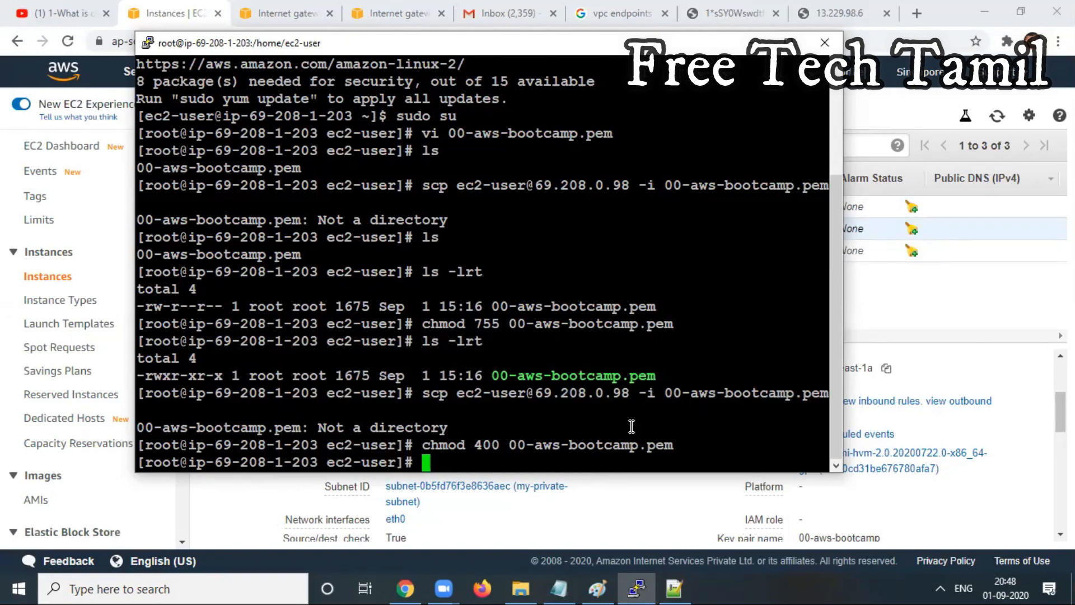
# Recall the scp command, compare it with the Notepad notes, and change scp to ssh in it.
pyautogui.press('Up')
pyautogui.press('Up')
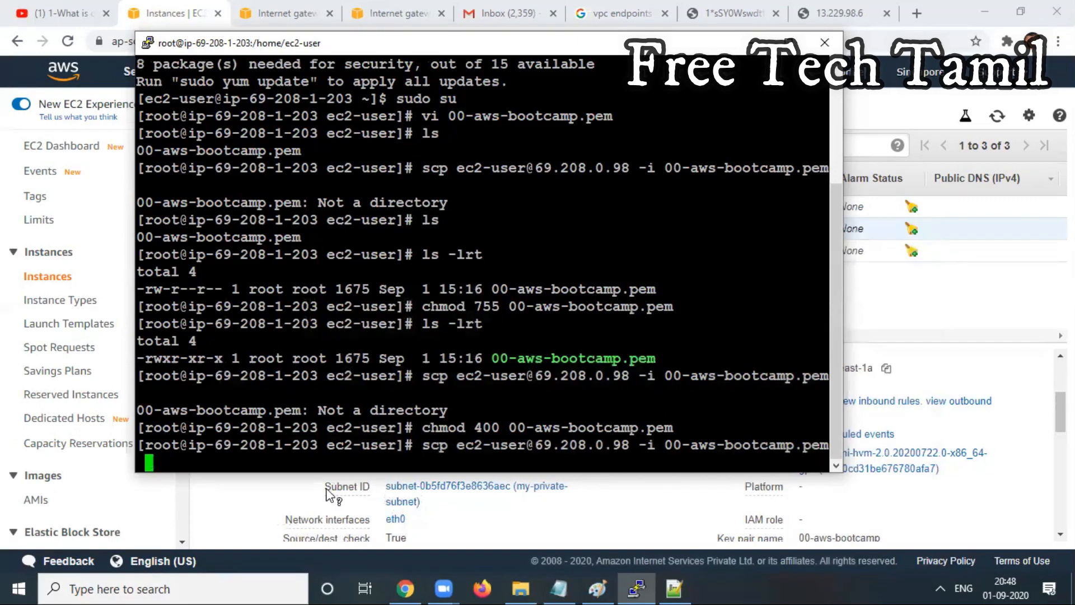
pyautogui.click(560, 588)
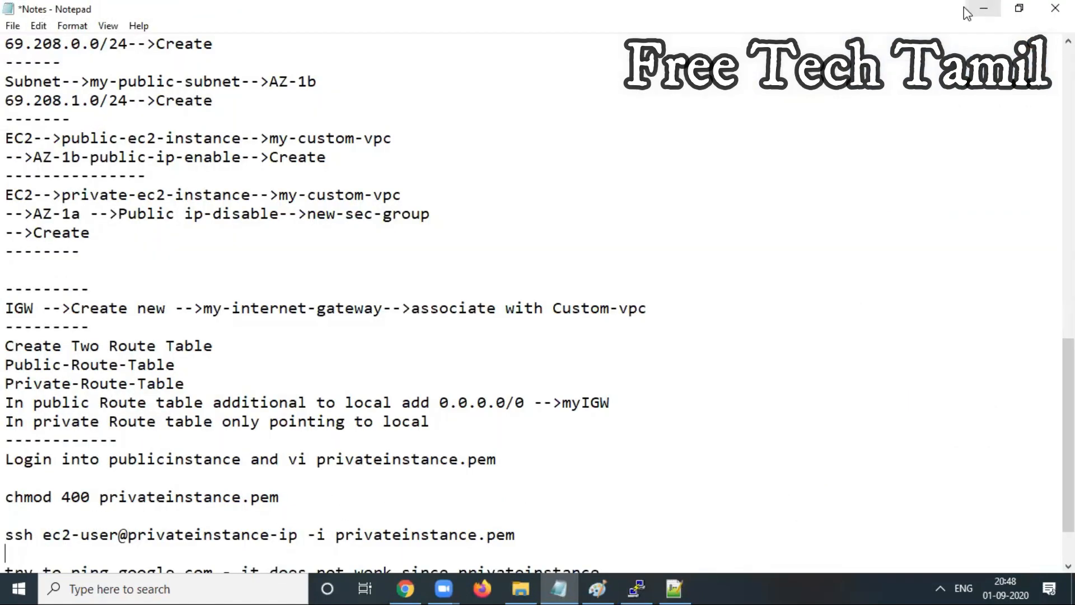
pyautogui.click(984, 9)
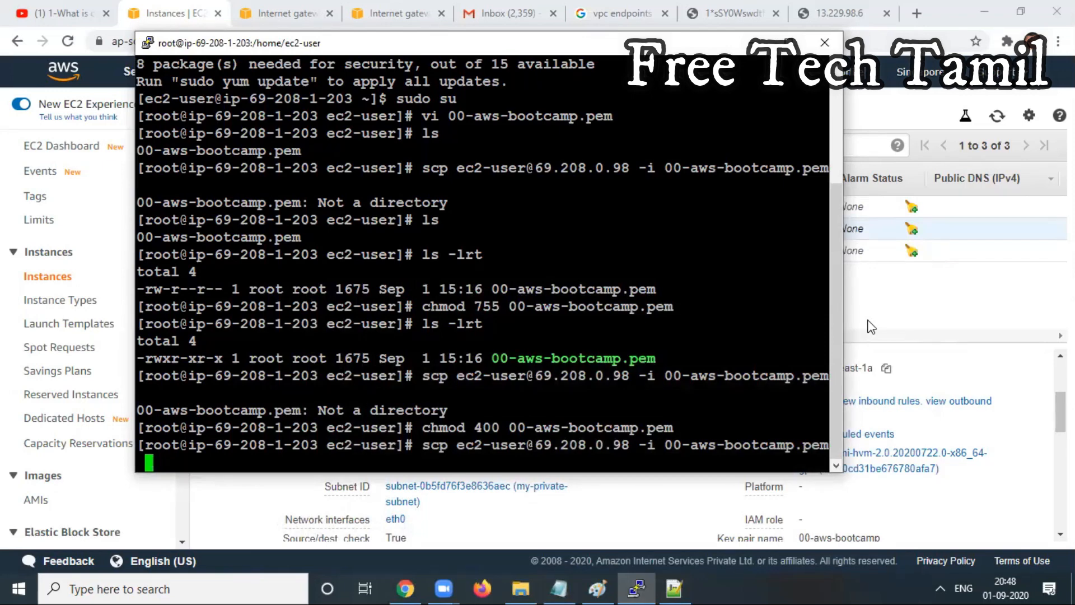
pyautogui.press('Left')
pyautogui.press('Left')
pyautogui.press('Left')
pyautogui.press('Left')
pyautogui.press('Left')
pyautogui.press('Left')
pyautogui.press('Left')
pyautogui.press('Left')
pyautogui.press('Left')
pyautogui.press('Left')
pyautogui.press('Left')
pyautogui.press('Left')
pyautogui.press('Left')
pyautogui.press('Left')
pyautogui.press('Left')
pyautogui.press('Left')
pyautogui.press('Left')
pyautogui.press('Left')
pyautogui.press('Left')
pyautogui.press('Left')
pyautogui.press('Left')
pyautogui.press('Left')
pyautogui.press('Left')
pyautogui.press('Left')
pyautogui.press('Left')
pyautogui.press('Left')
pyautogui.press('Left')
pyautogui.press('Delete')
pyautogui.press('BackSpace')
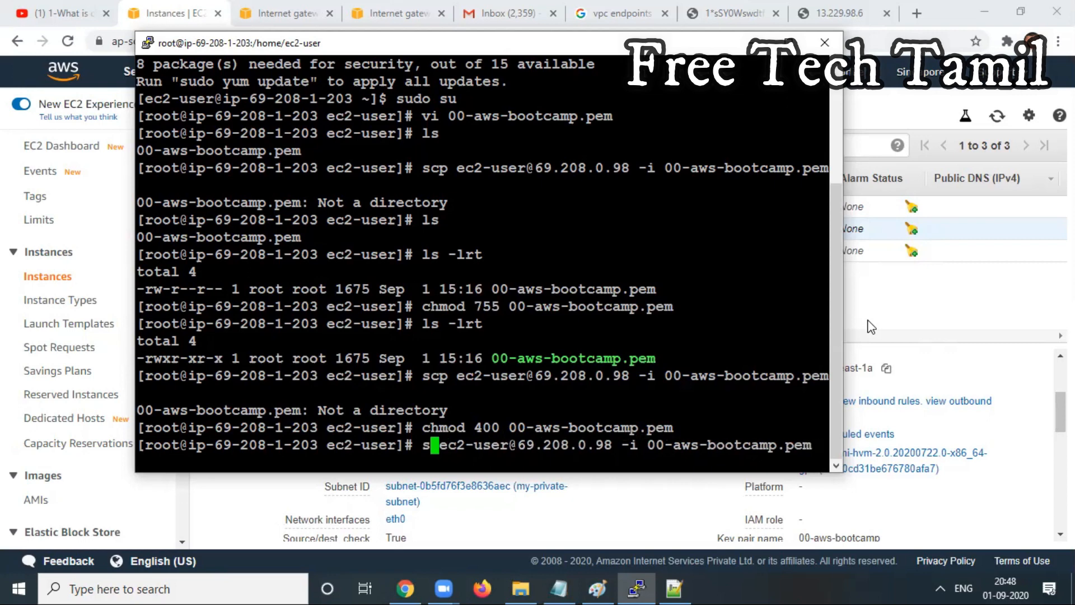
pyautogui.write('sh')
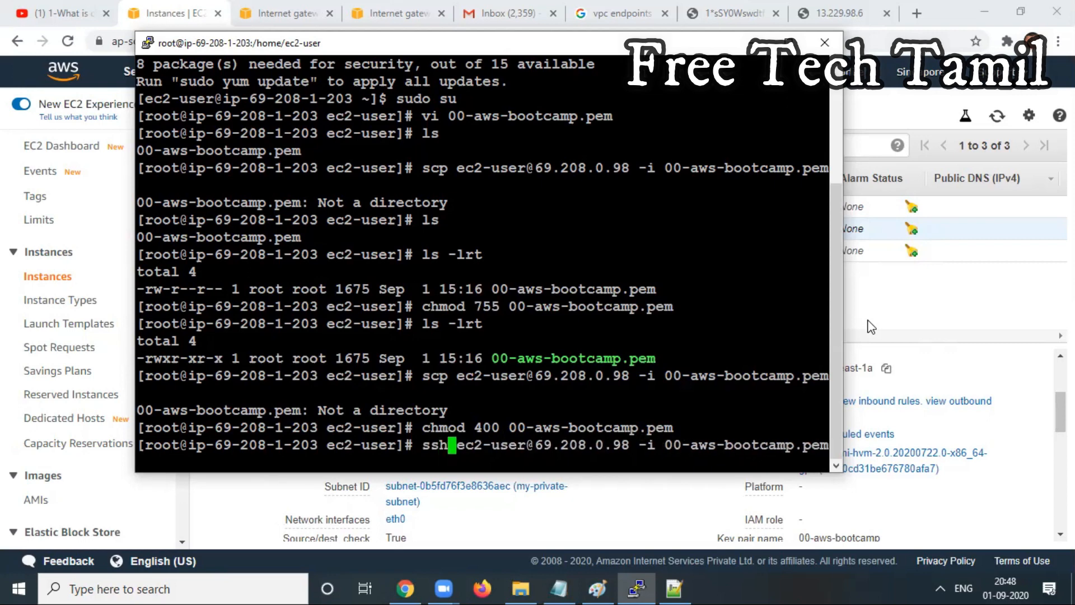
pyautogui.press('Right')
pyautogui.press('Right')
pyautogui.press('Right')
pyautogui.press('Right')
pyautogui.press('Right')
pyautogui.press('Right')
pyautogui.press('Right')
pyautogui.press('Right')
pyautogui.press('Right')
pyautogui.press('Right')
pyautogui.press('Right')
pyautogui.press('Right')
pyautogui.press('Right')
pyautogui.press('Right')
pyautogui.press('Right')
pyautogui.press('Right')
pyautogui.press('Right')
pyautogui.press('Right')
pyautogui.press('Right')
pyautogui.press('Right')
pyautogui.press('Return')
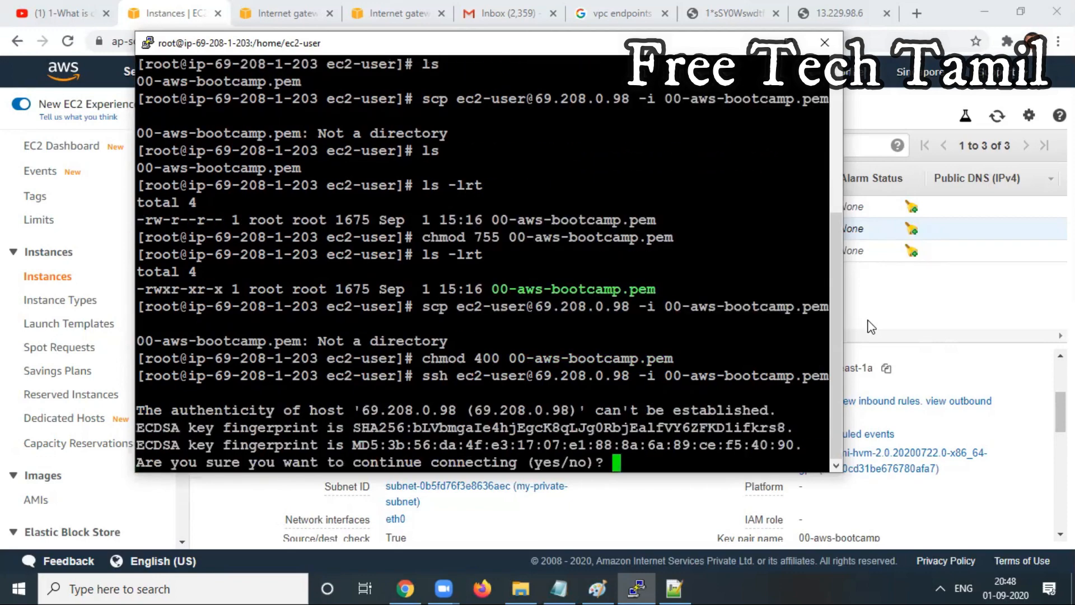
pyautogui.write('yes')
pyautogui.press('Return')
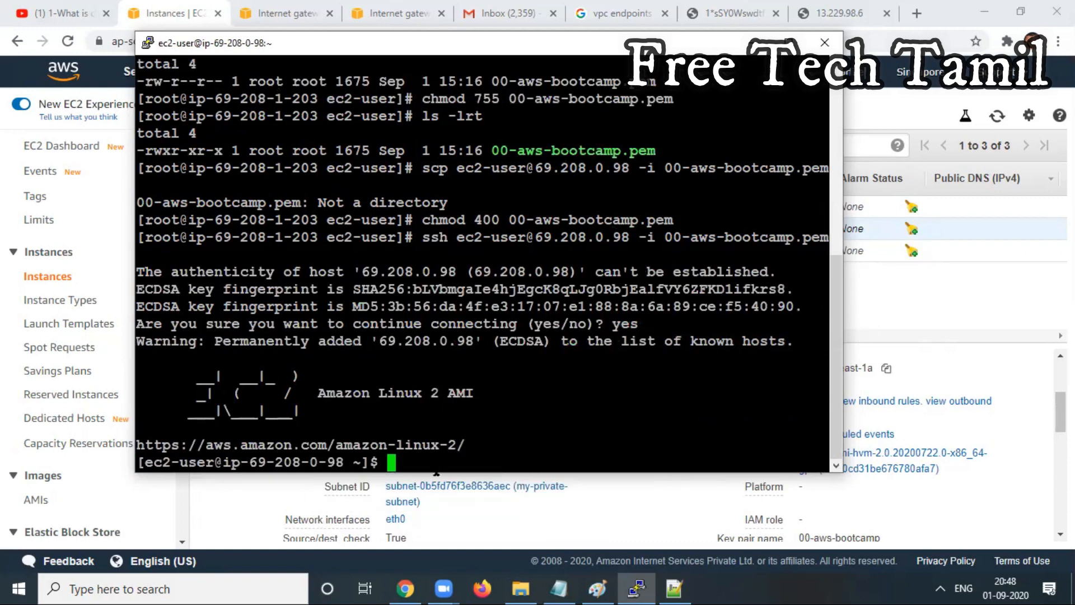
# Replace the partly entered yum install command with yum update and run it on the private instance.
pyautogui.write('yum install ')
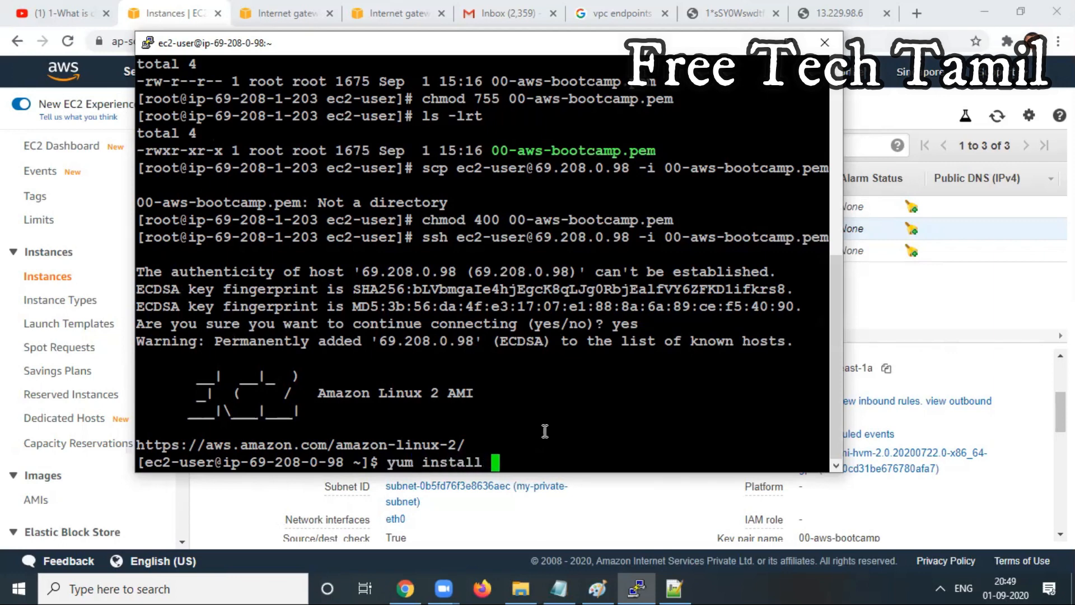
pyautogui.write('my')
pyautogui.press('BackSpace')
pyautogui.press('BackSpace')
pyautogui.press('BackSpace')
pyautogui.press('BackSpace')
pyautogui.press('BackSpace')
pyautogui.write('ll up')
pyautogui.press('BackSpace')
pyautogui.press('BackSpace')
pyautogui.press('BackSpace')
pyautogui.press('BackSpace')
pyautogui.press('BackSpace')
pyautogui.press('BackSpace')
pyautogui.press('BackSpace')
pyautogui.press('BackSpace')
pyautogui.press('BackSpace')
pyautogui.press('BackSpace')
pyautogui.write('update')
pyautogui.press('Return')
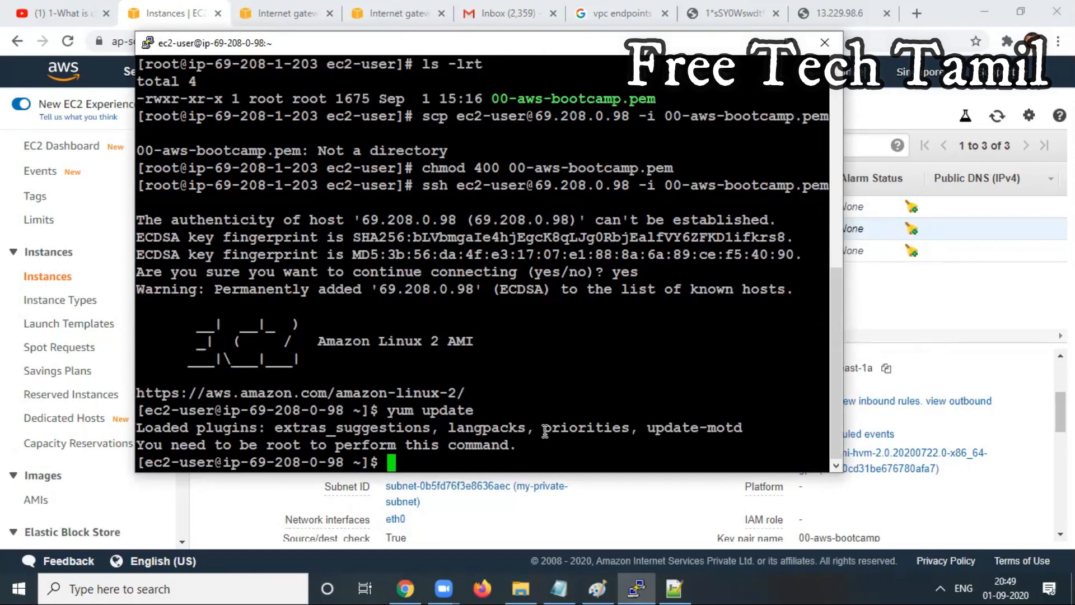
# Try to install MySQL on the private instance by running yum install mysql.
pyautogui.write('yum ins')
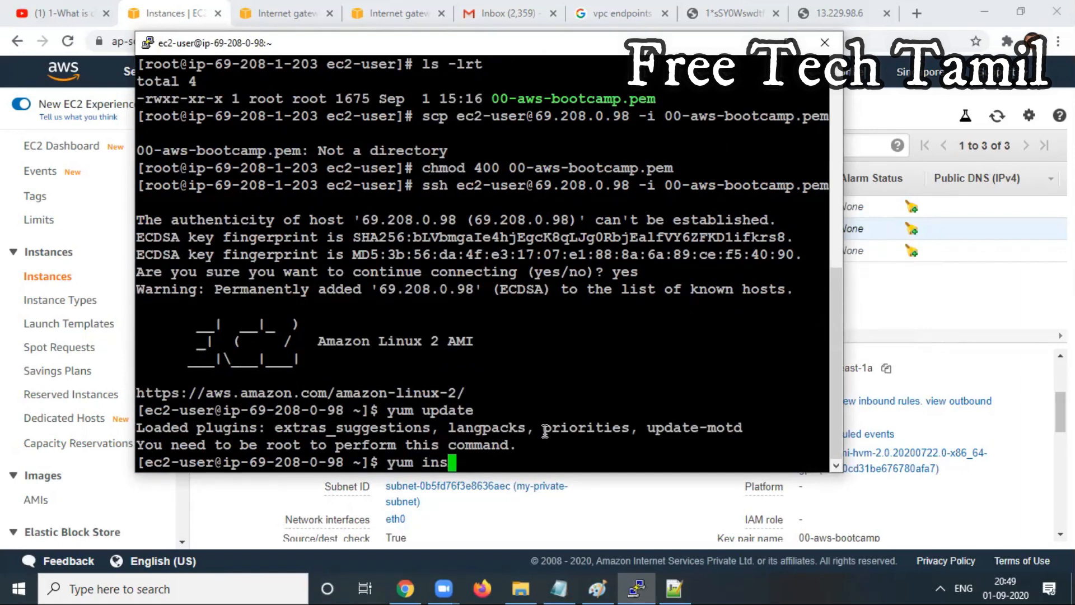
pyautogui.write('tall mysql')
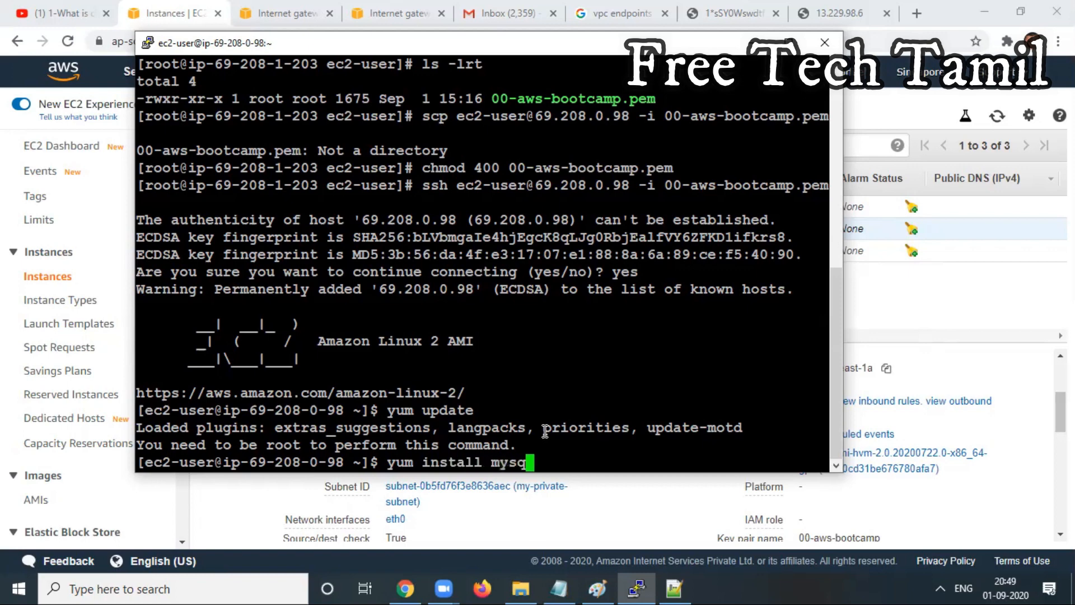
pyautogui.press('Return')
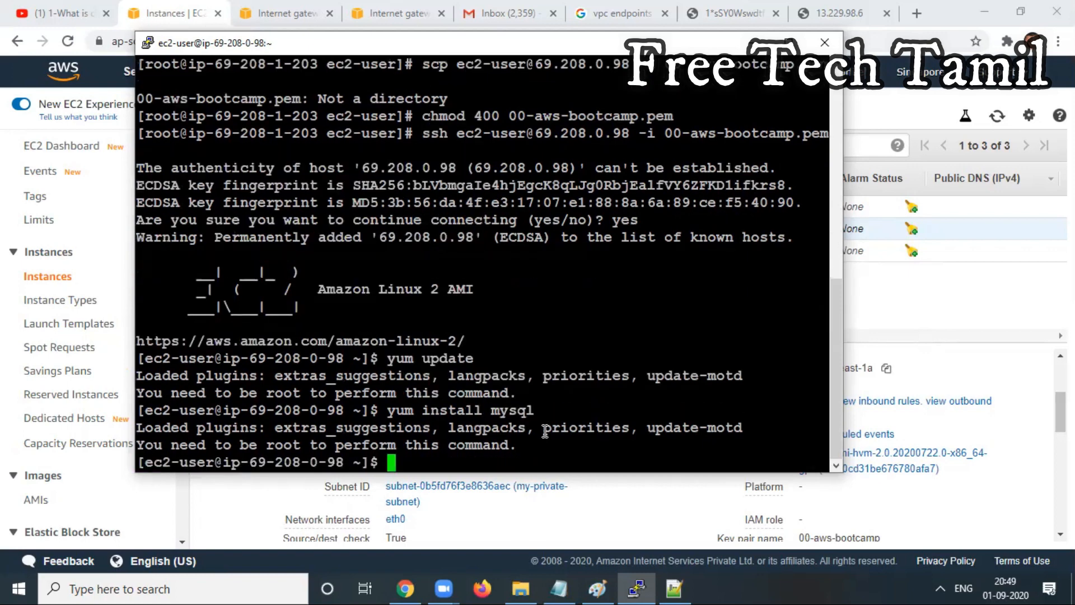
# Switch to the root account with sudo su and run yum install update on the private instance.
pyautogui.write('sudo su')
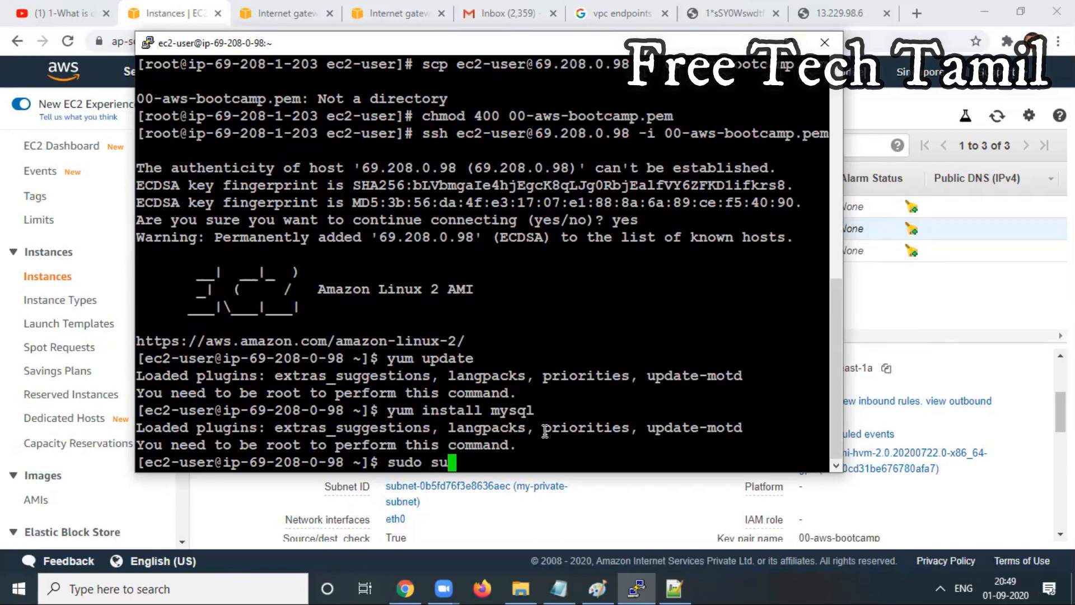
pyautogui.press('Return')
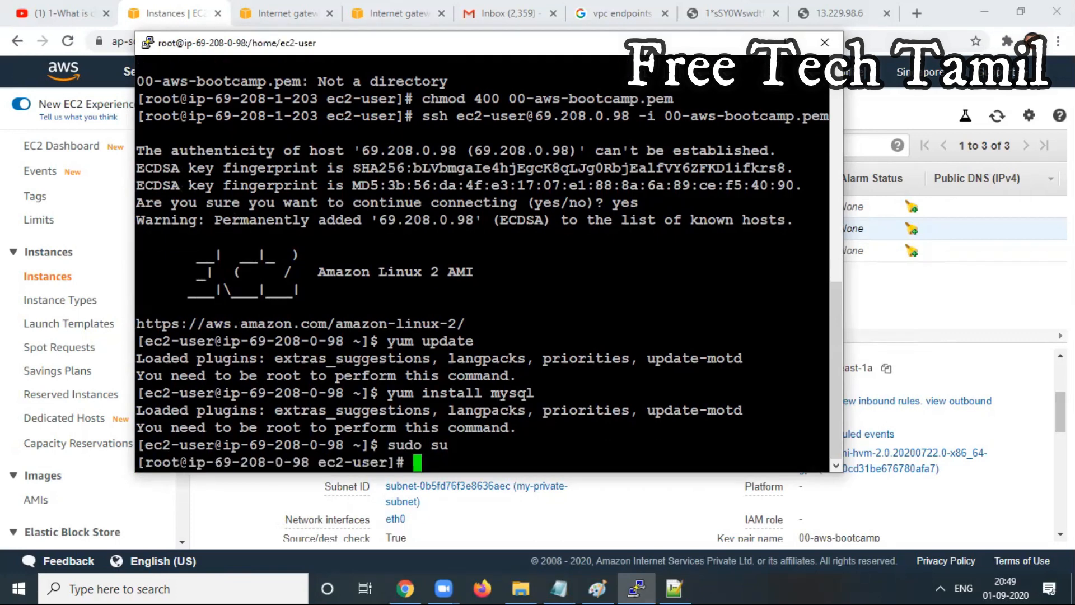
pyautogui.write('yum install update')
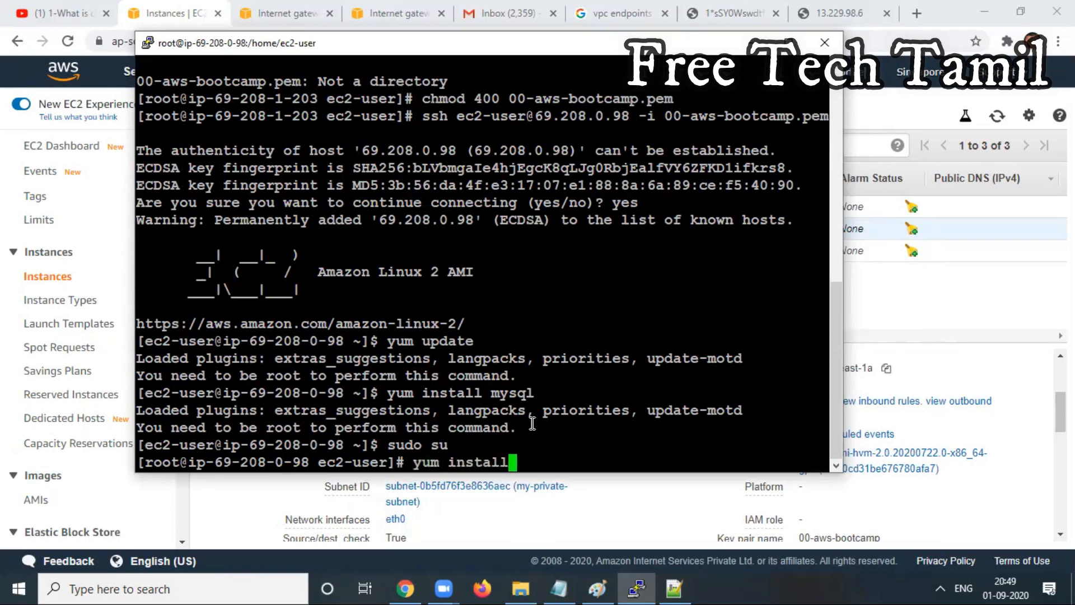
pyautogui.press('Return')
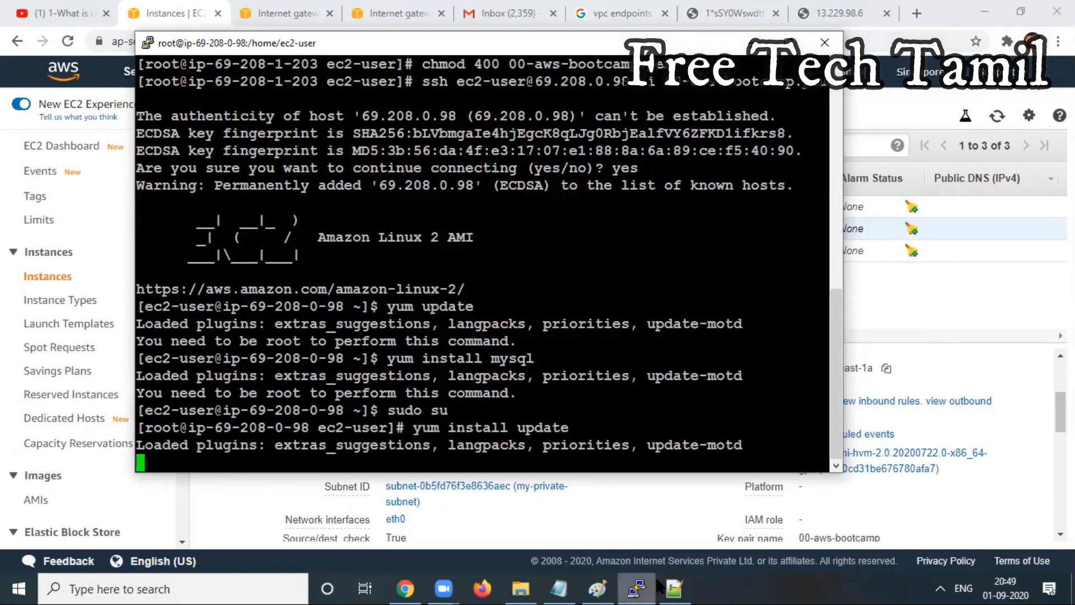
# Switch to the Paint diagram, draw a small rectangle inside the public subnet box and label it NAT.
pyautogui.click(597, 588)
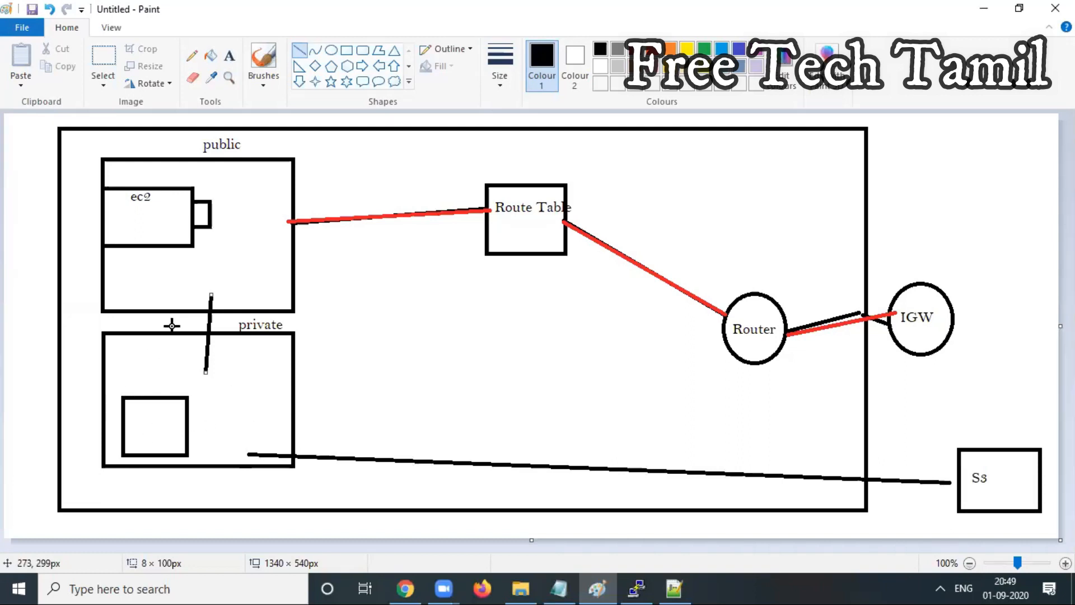
pyautogui.click(347, 50)
pyautogui.moveTo(244, 238); pyautogui.dragTo(277, 277)
pyautogui.click(420, 295)
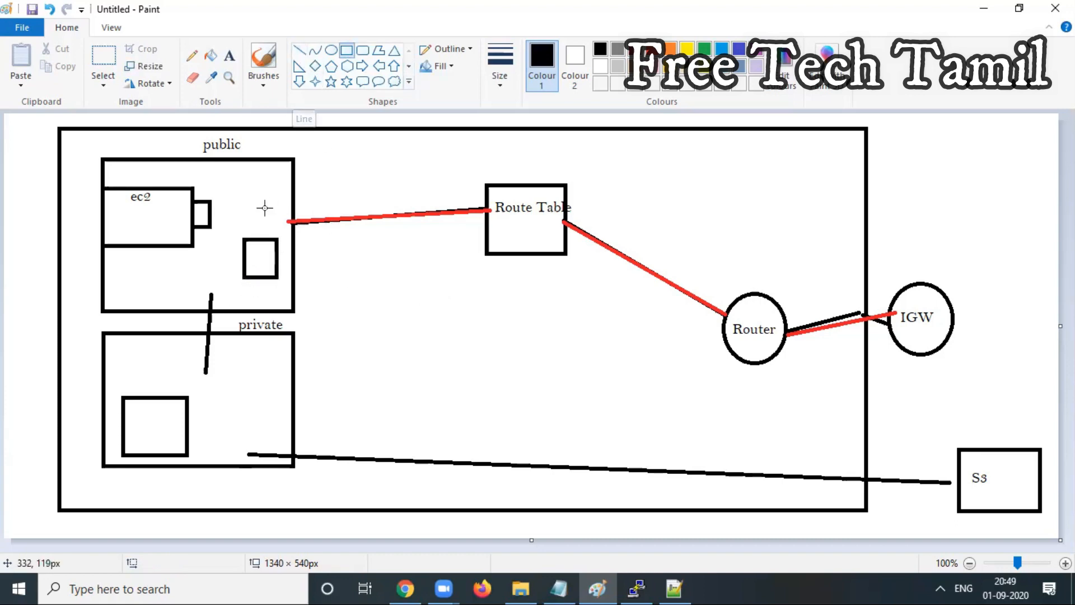
pyautogui.click(229, 56)
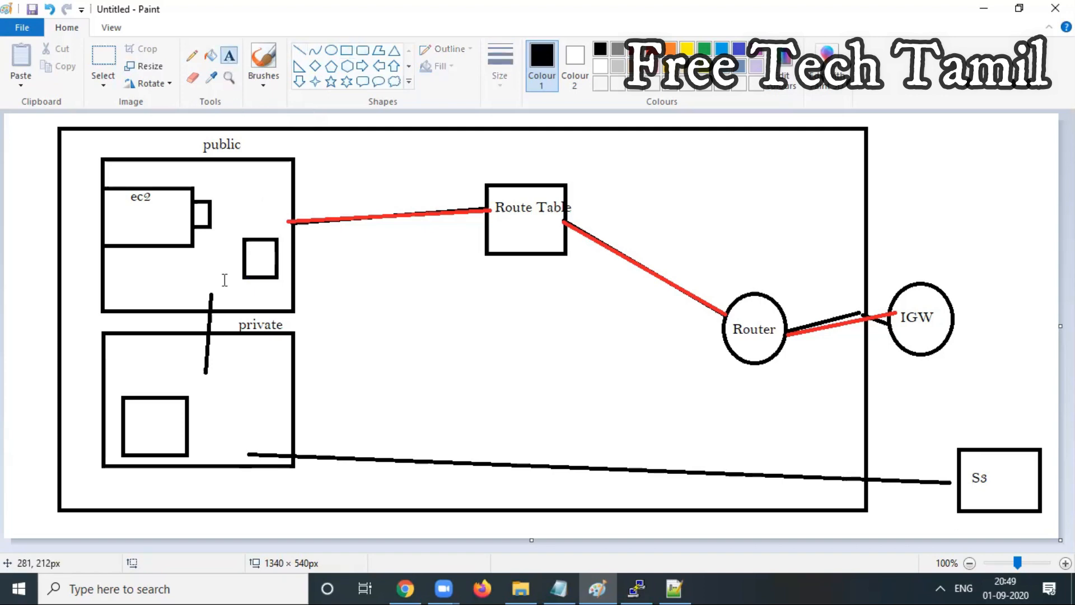
pyautogui.click(246, 250)
pyautogui.write('NAT')
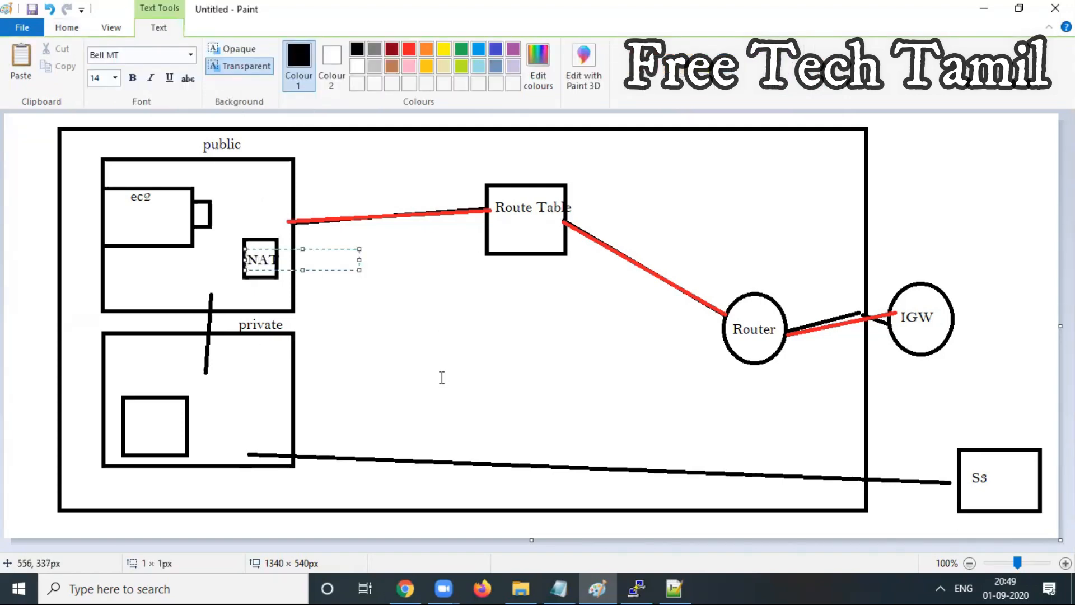
pyautogui.click(442, 375)
# Draw lines from the NAT box to the Route Table connection, about 38 × 27 px, and to the private subnet's inner box, about 106 × 145 px.
pyautogui.click(301, 50)
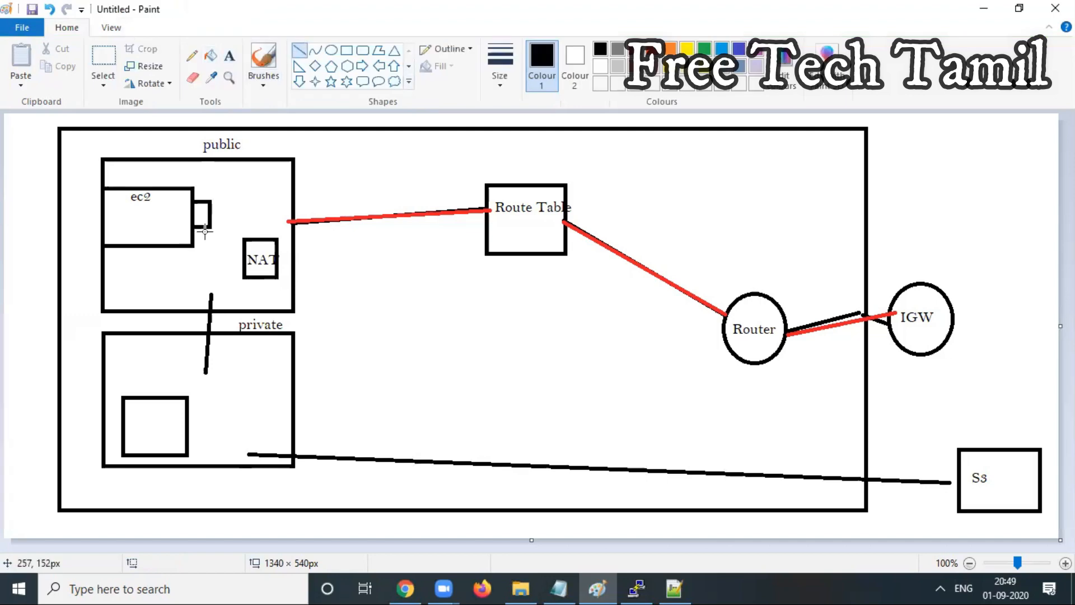
pyautogui.moveTo(189, 235); pyautogui.dragTo(241, 265)
pyautogui.hotkey('ctrl', 'z')
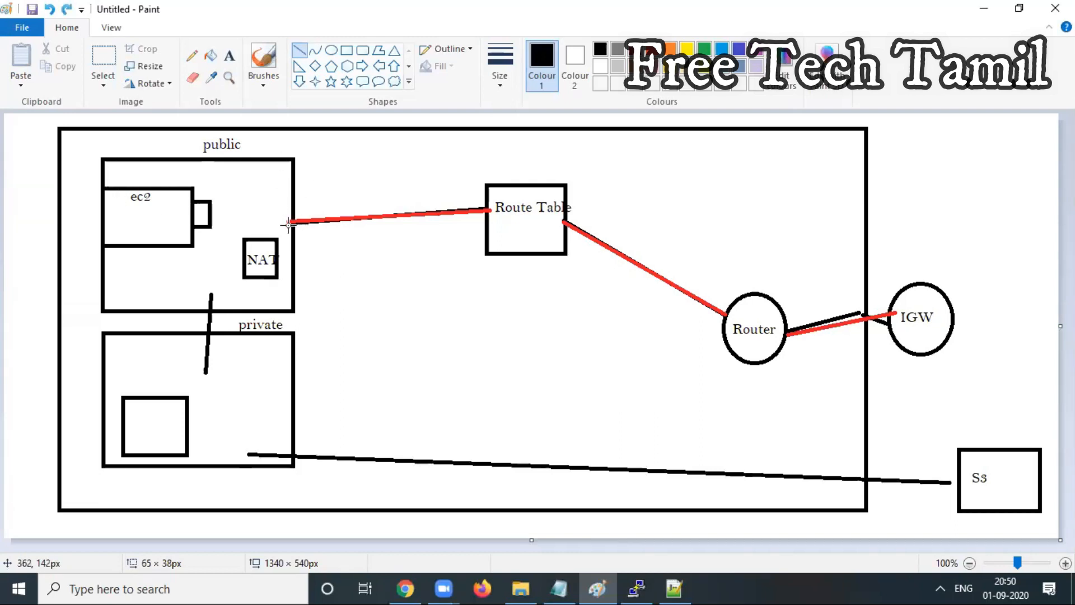
pyautogui.moveTo(290, 221); pyautogui.dragTo(262, 240)
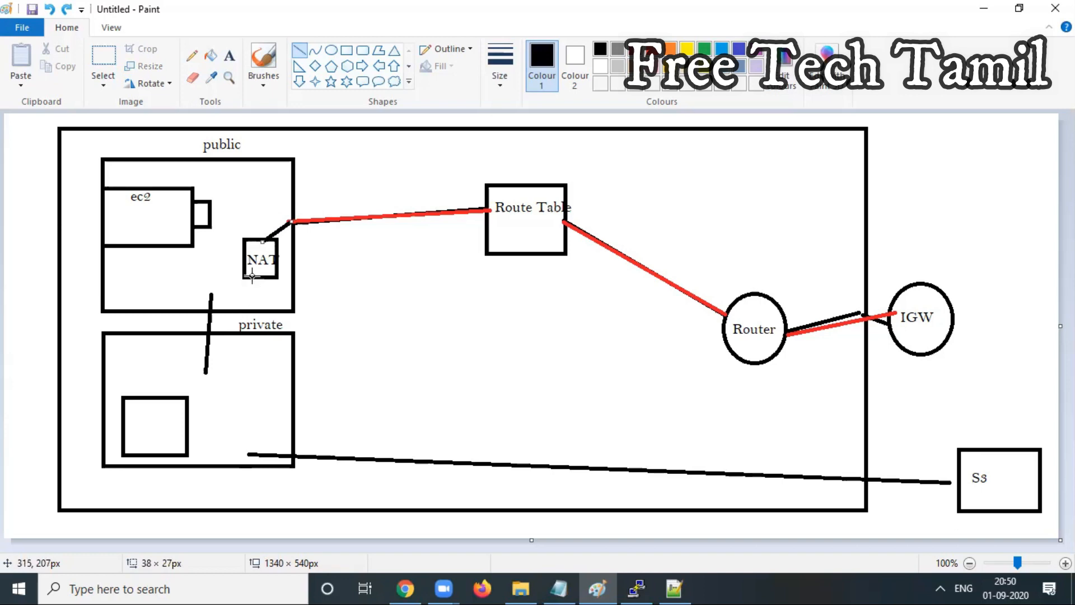
pyautogui.moveTo(251, 279); pyautogui.dragTo(251, 280)
pyautogui.moveTo(225, 305); pyautogui.dragTo(168, 392)
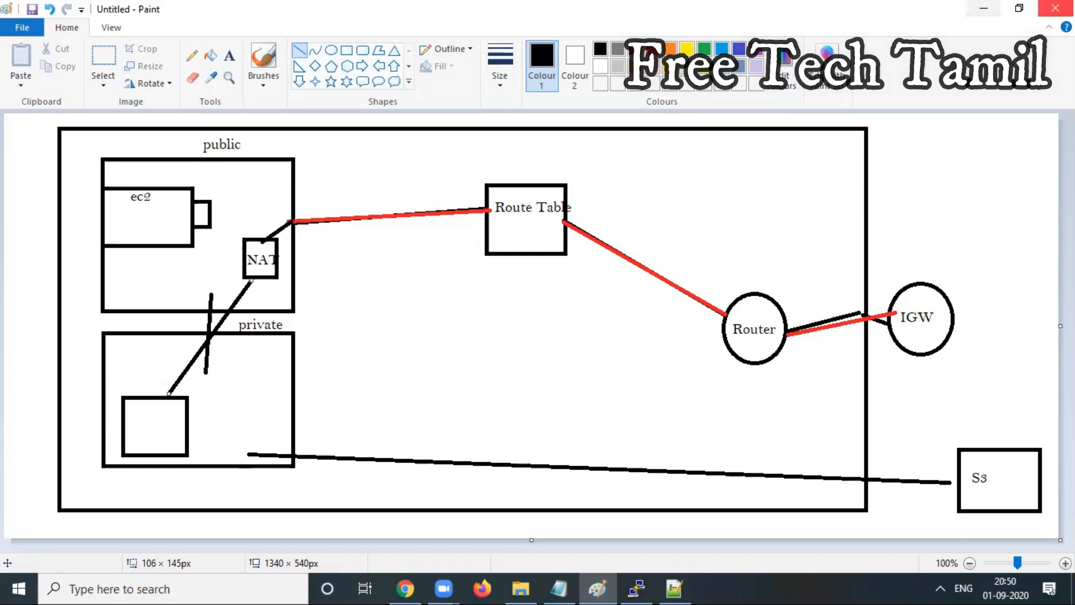
pyautogui.click(985, 9)
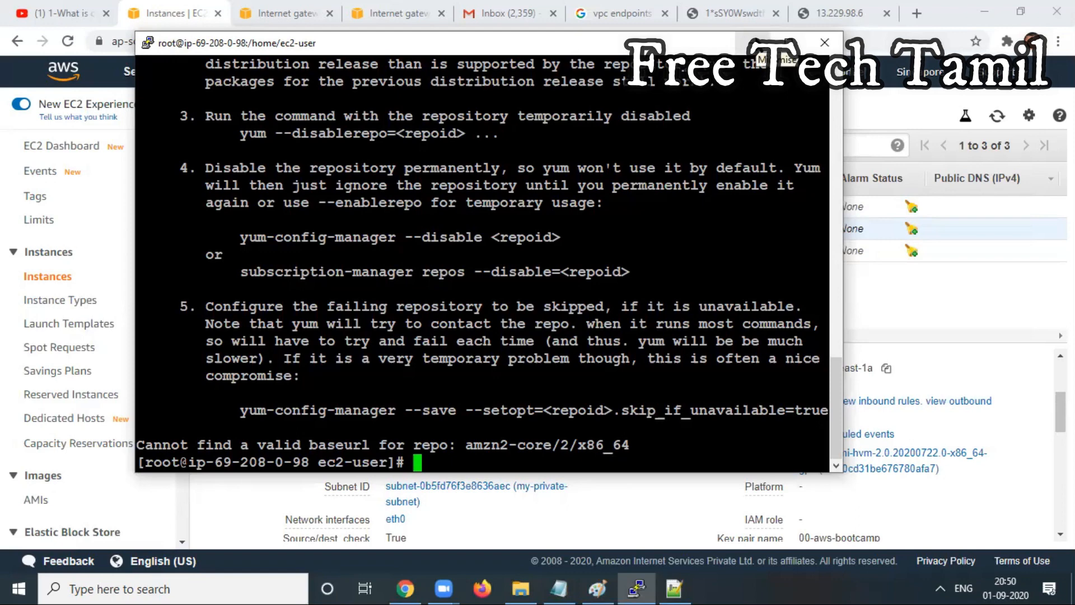
# Switch to the VPC console in Chrome and open the creation form for a new NAT gateway.
pyautogui.click(754, 43)
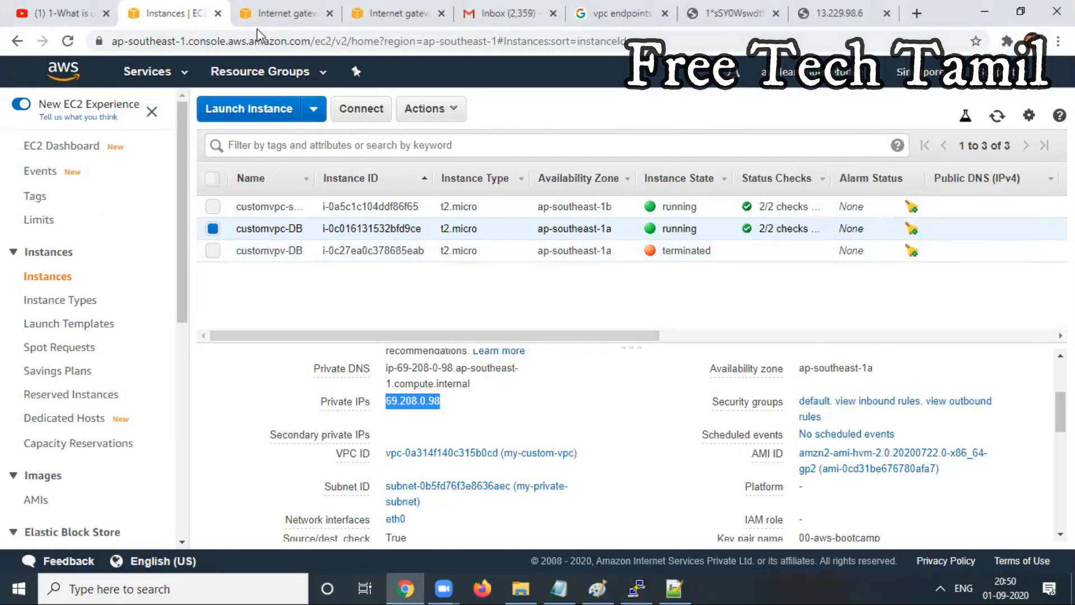
pyautogui.click(286, 13)
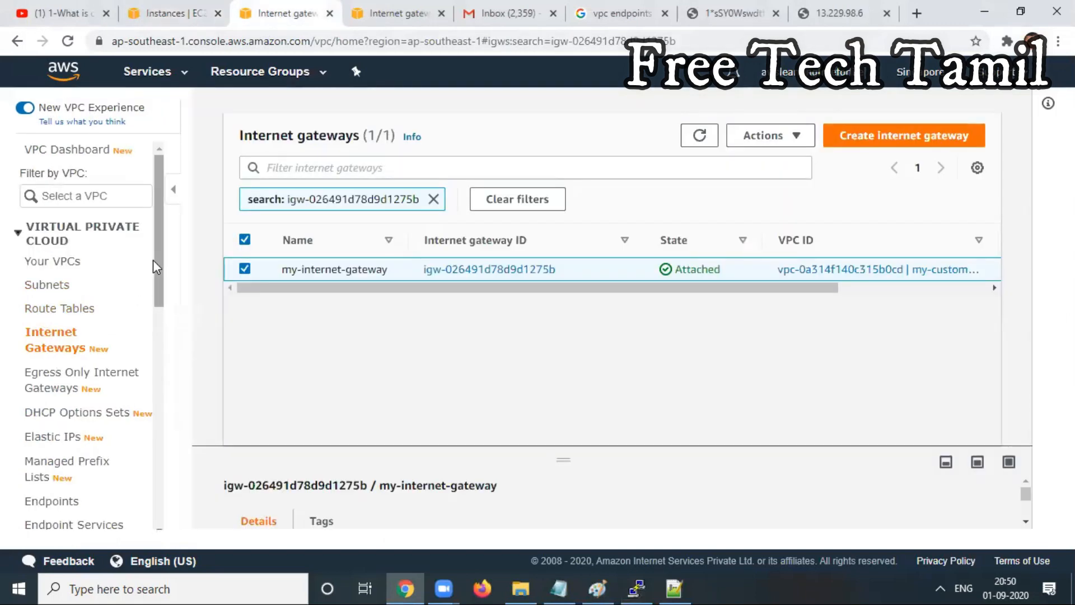
pyautogui.moveTo(161, 263); pyautogui.dragTo(163, 317)
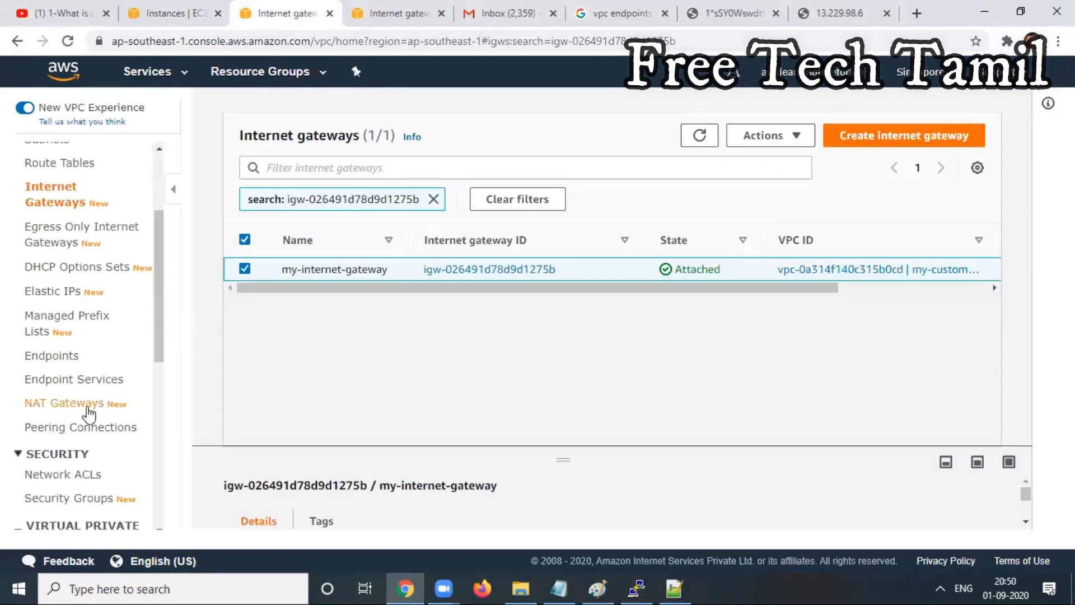
pyautogui.click(65, 406)
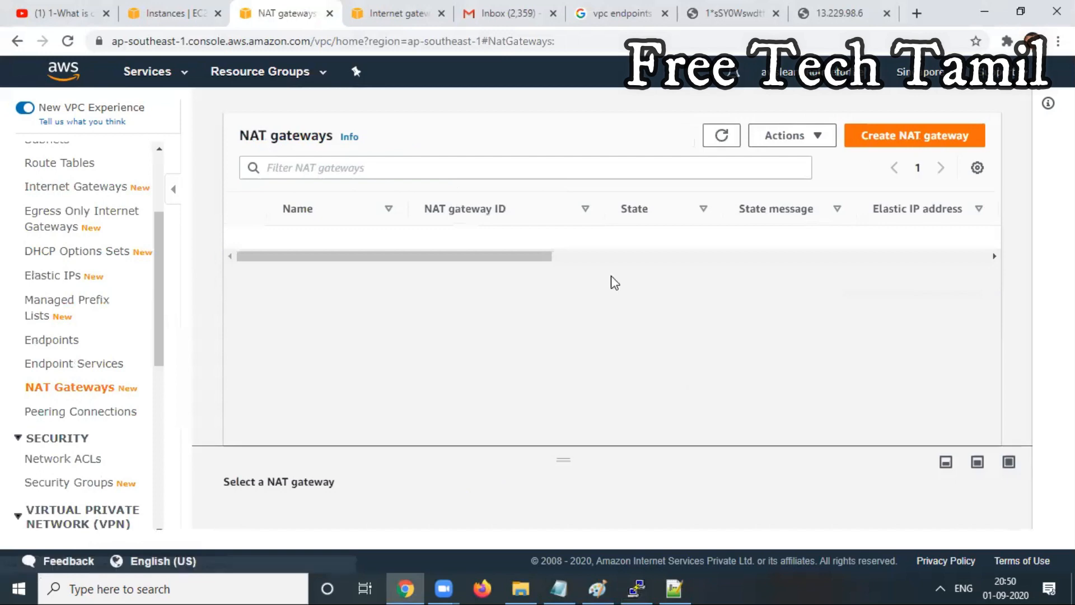
pyautogui.click(932, 145)
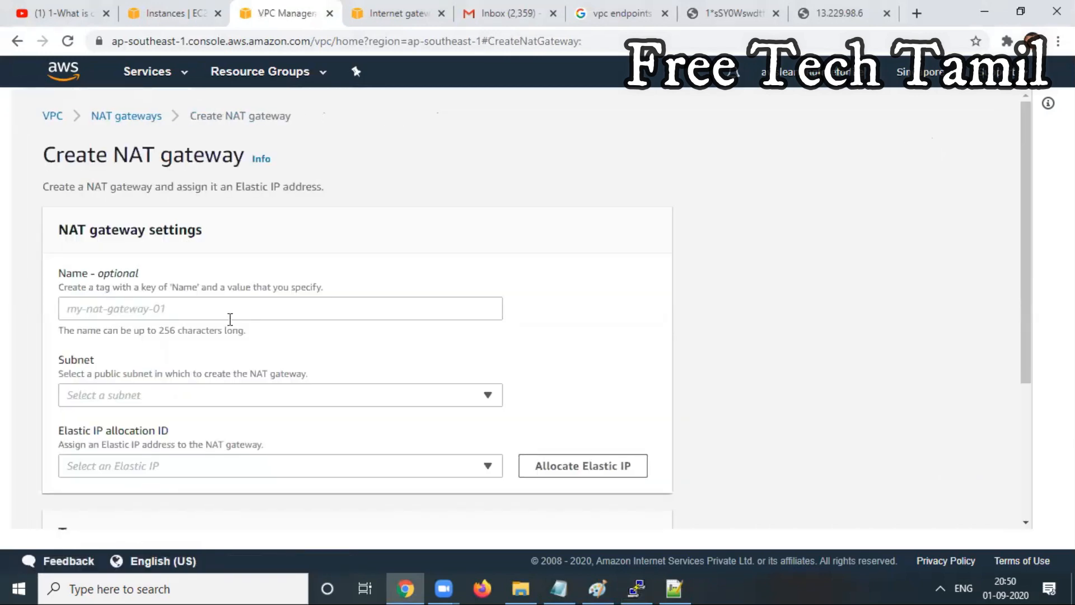
# Name the new NAT gateway nat-gateway and set its subnet to my-public-subnet.
pyautogui.click(209, 316)
pyautogui.write('nat-gateway')
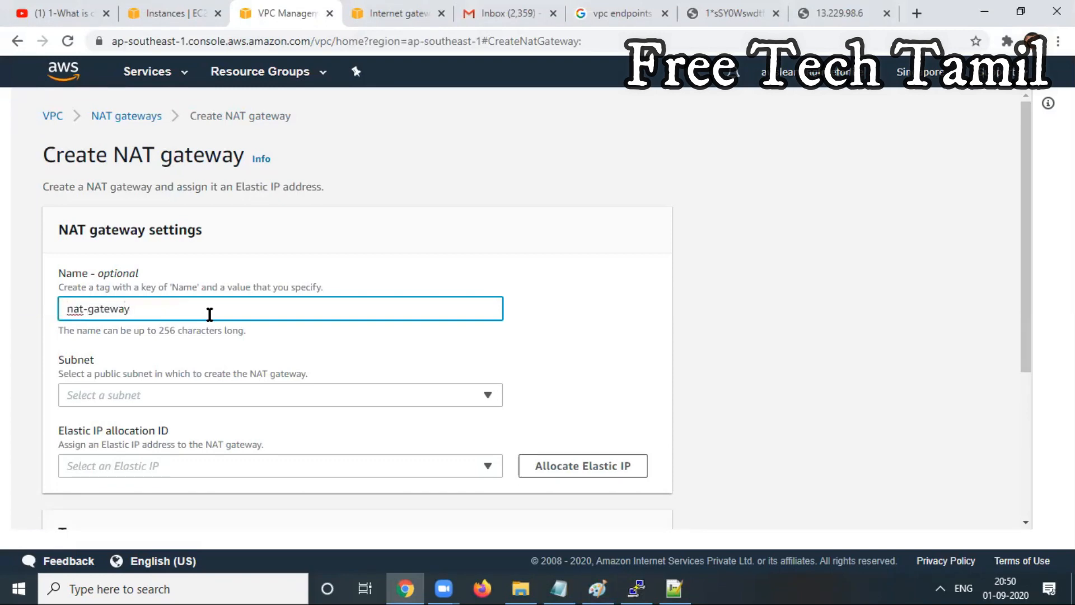
pyautogui.click(251, 396)
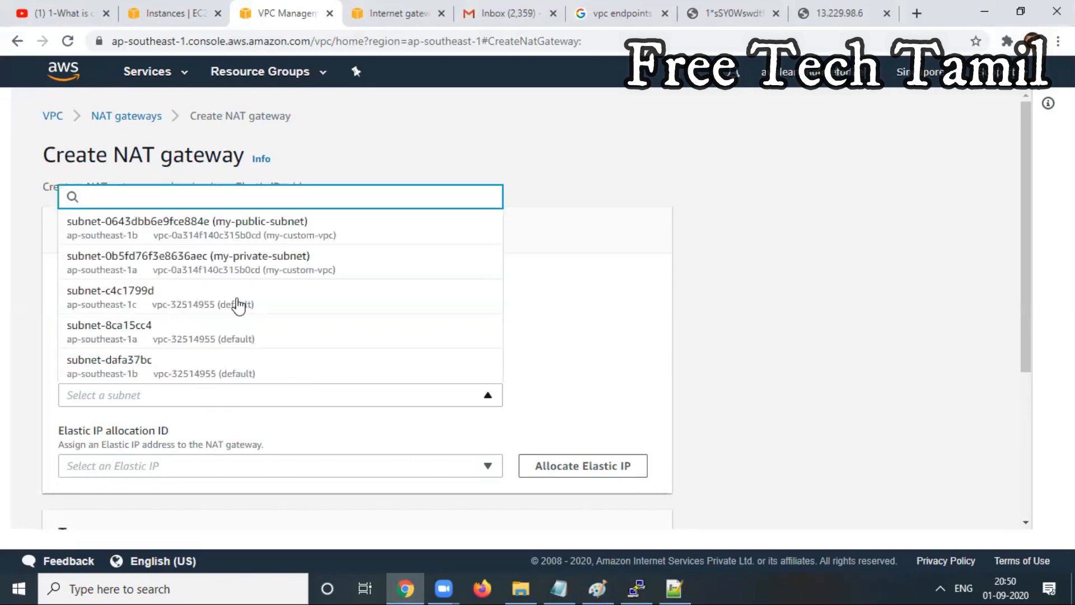
pyautogui.click(301, 240)
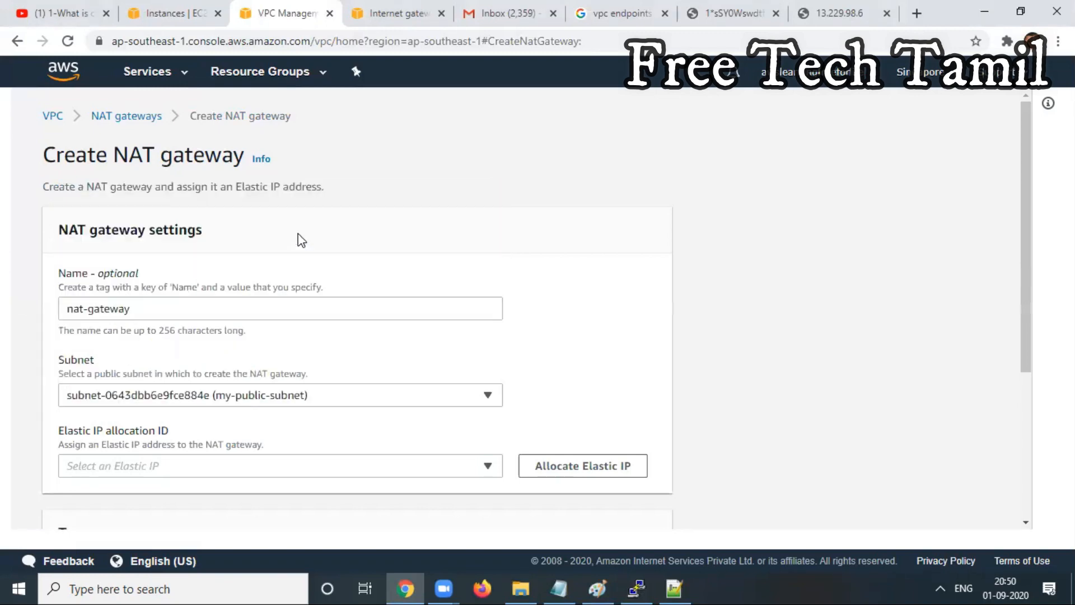
# Allocate a new Elastic IP for the gateway, create the NAT gateway and look over its details.
pyautogui.click(605, 474)
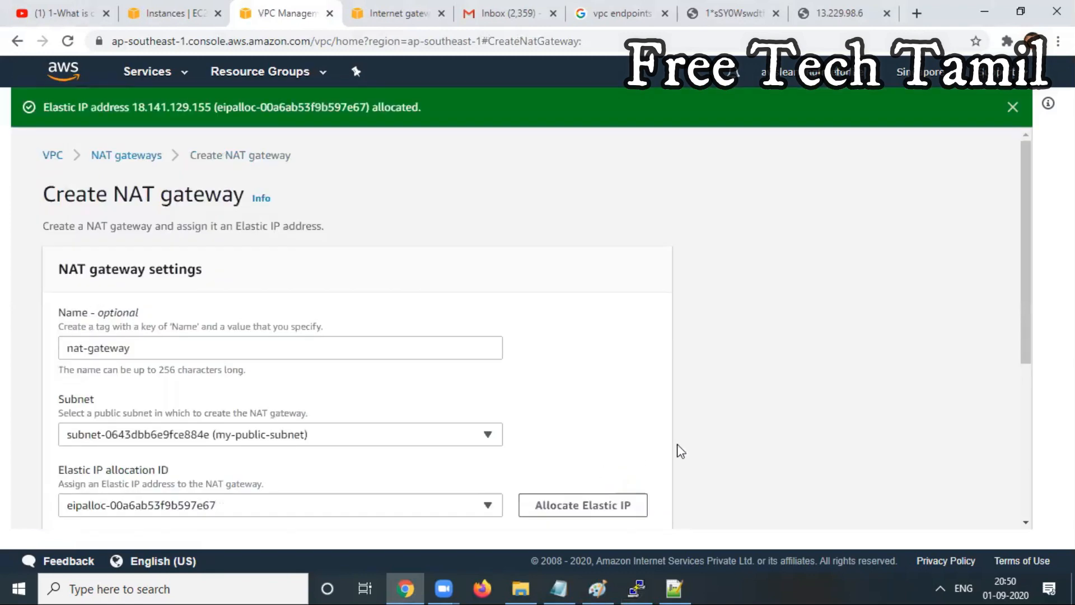
pyautogui.scroll(-1, 1013, 392)
pyautogui.scroll(-5, 1012, 389)
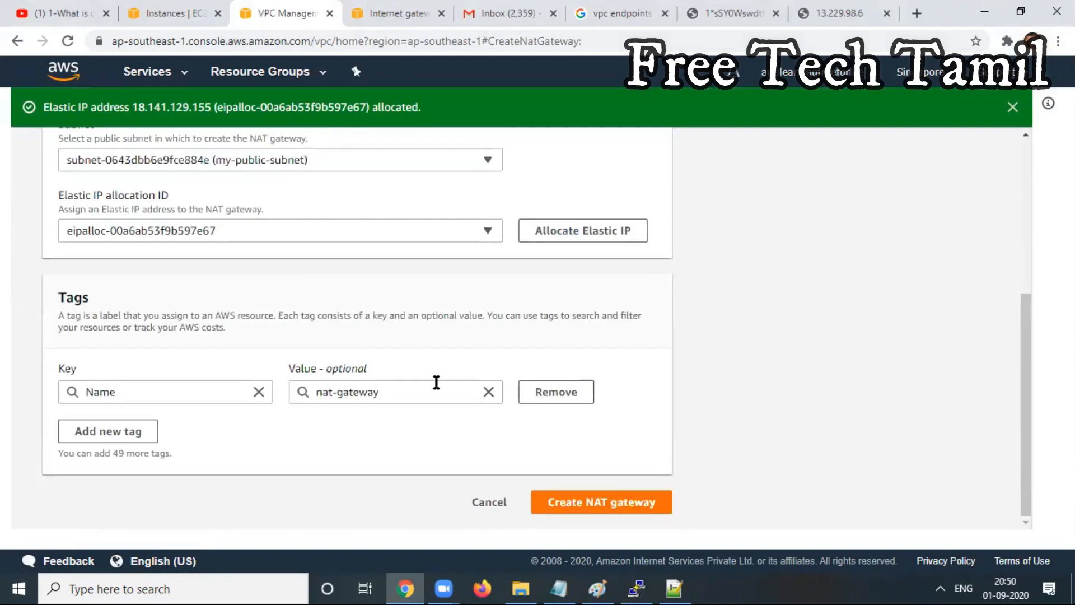
pyautogui.click(560, 500)
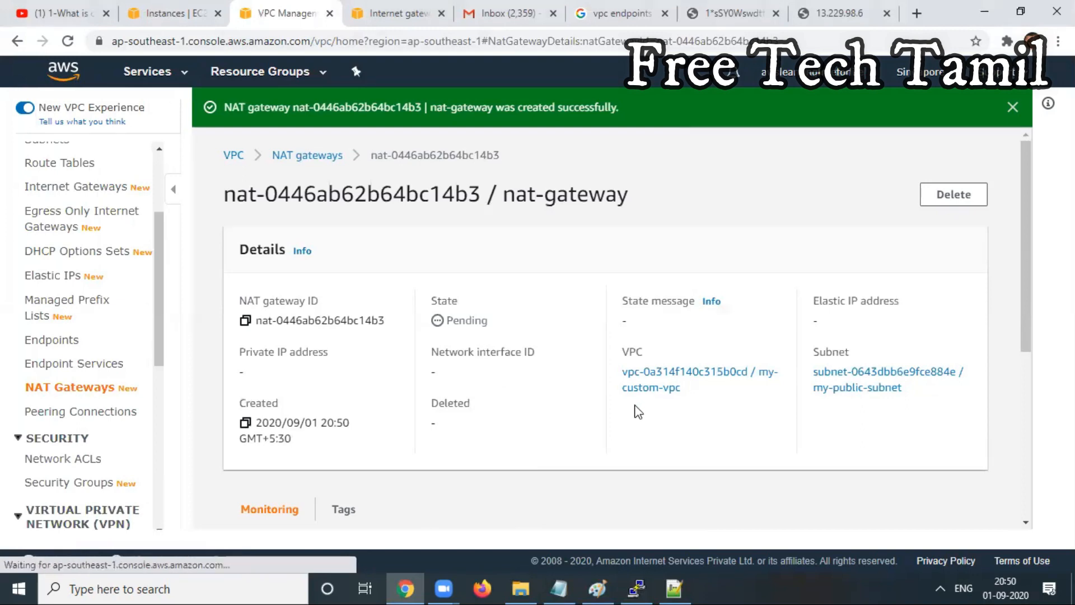
pyautogui.scroll(-5, 778, 439)
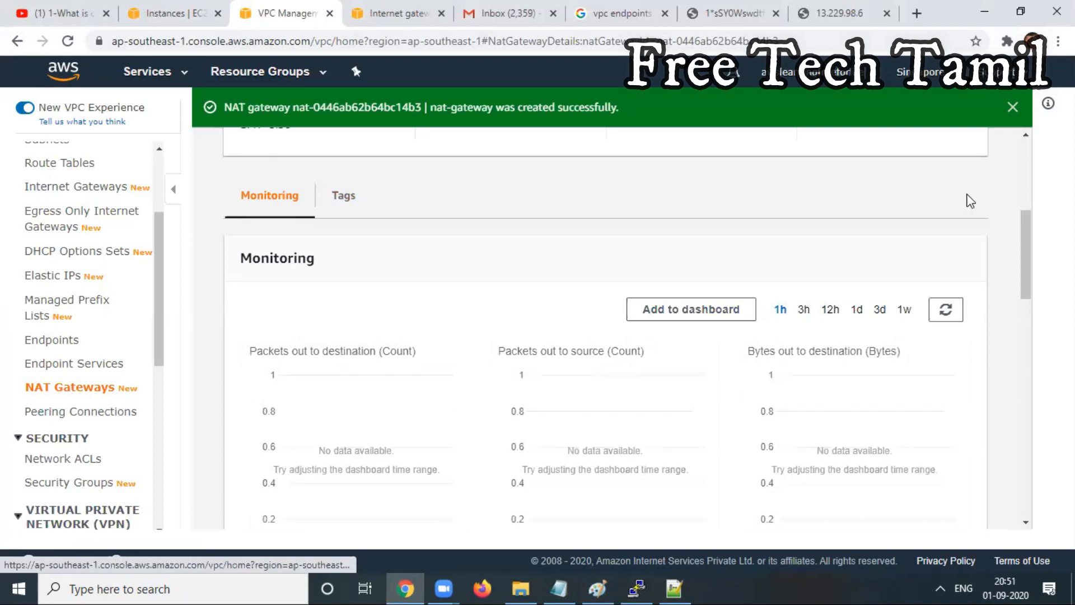
pyautogui.moveTo(1023, 250); pyautogui.dragTo(1025, 182)
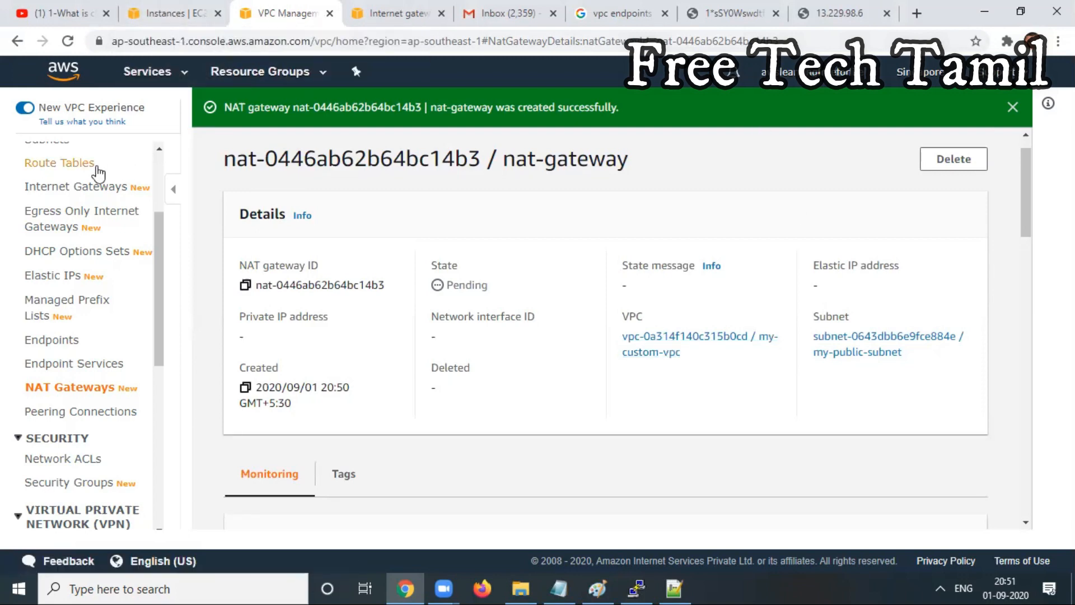
# Open the VPC's route tables and show the routes of the public route table.
pyautogui.click(76, 173)
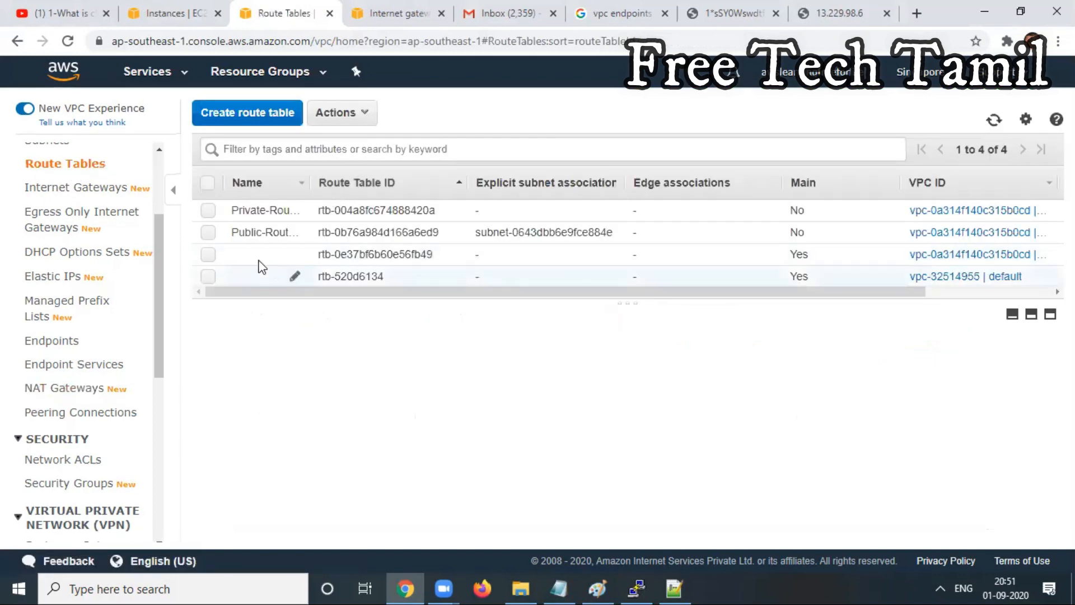
pyautogui.click(205, 233)
pyautogui.click(344, 359)
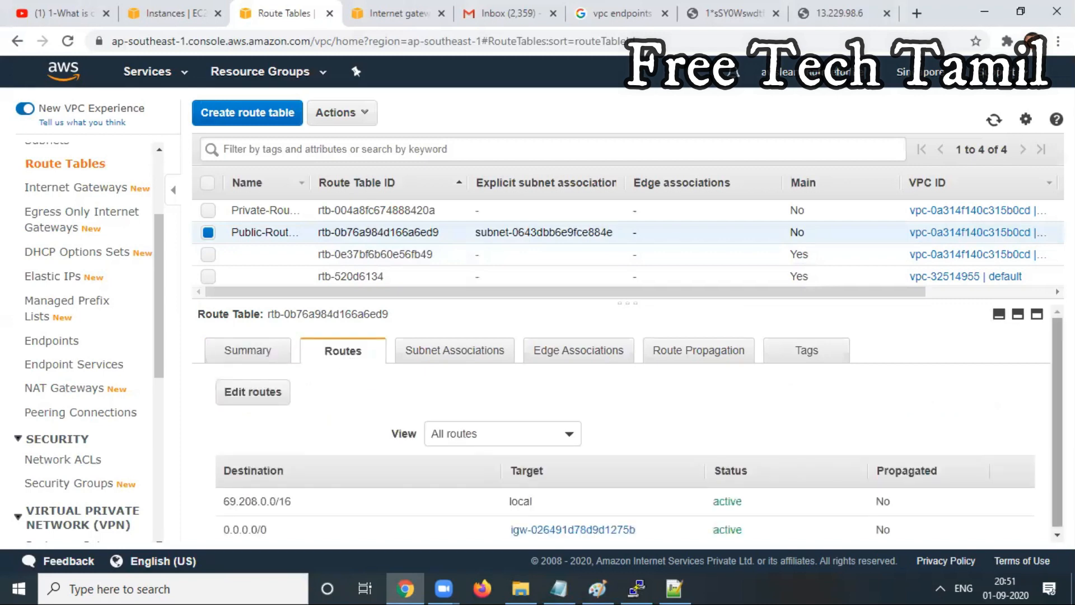
# Try to save an additional 0.0.0.0/0 route targeting nat-gateway in the public route table, and remove the added row.
pyautogui.click(259, 393)
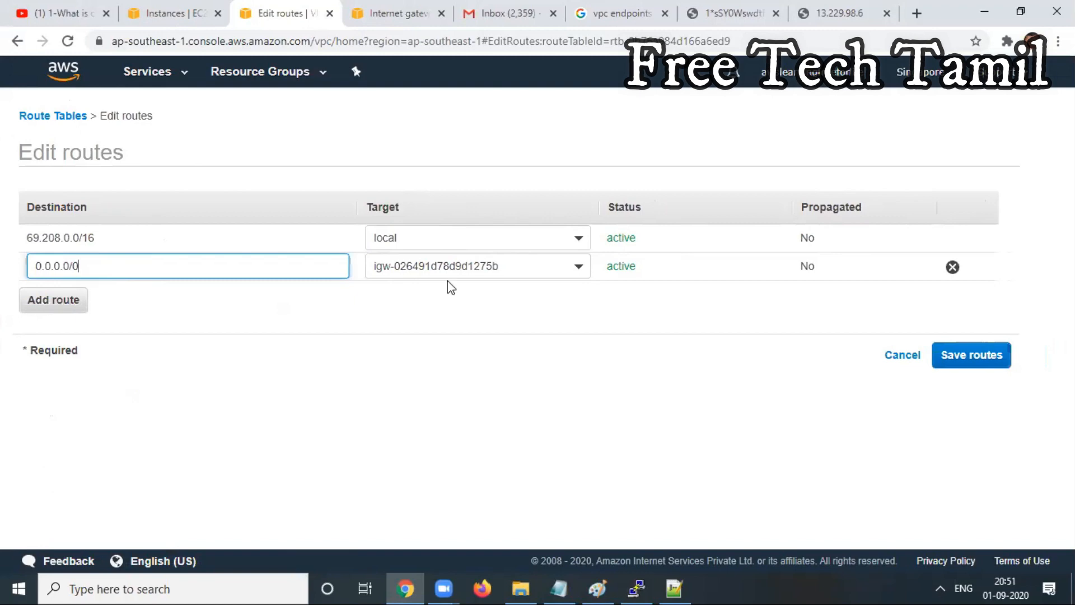
pyautogui.click(62, 305)
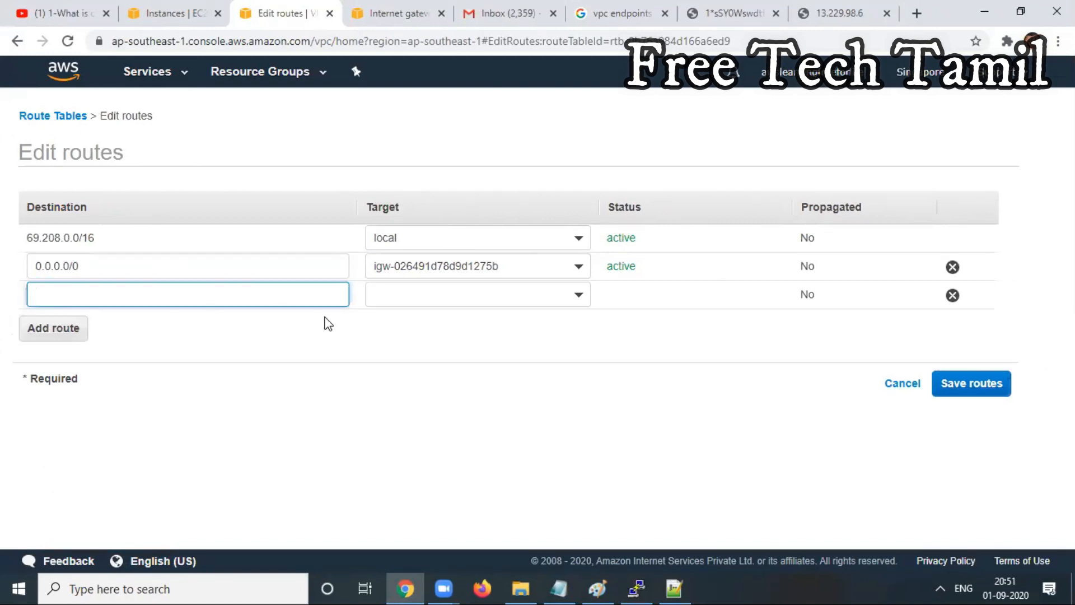
pyautogui.write('0.0.0.0/0')
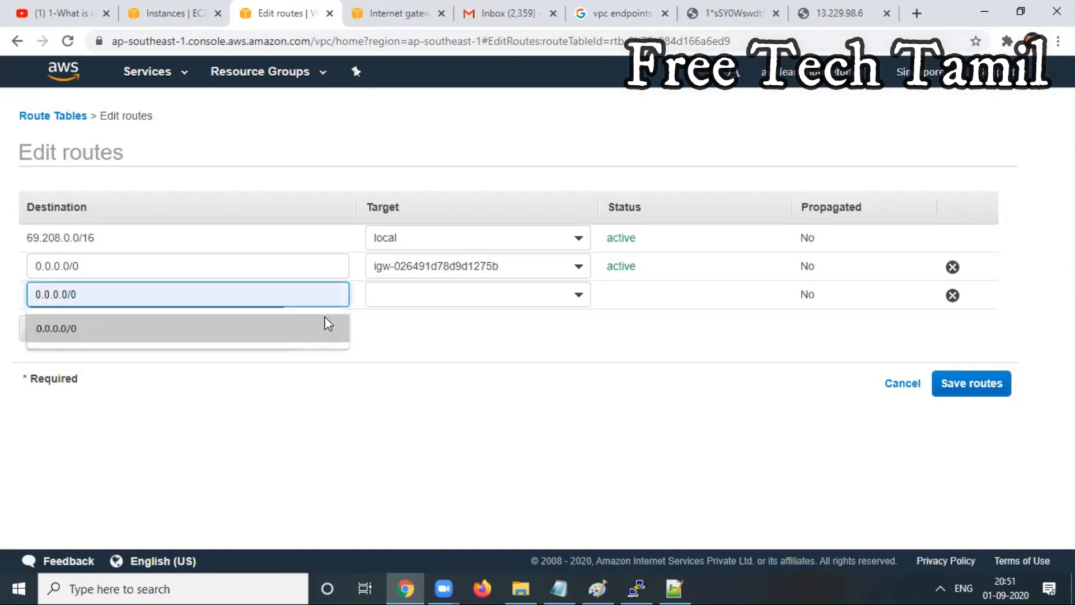
pyautogui.click(125, 336)
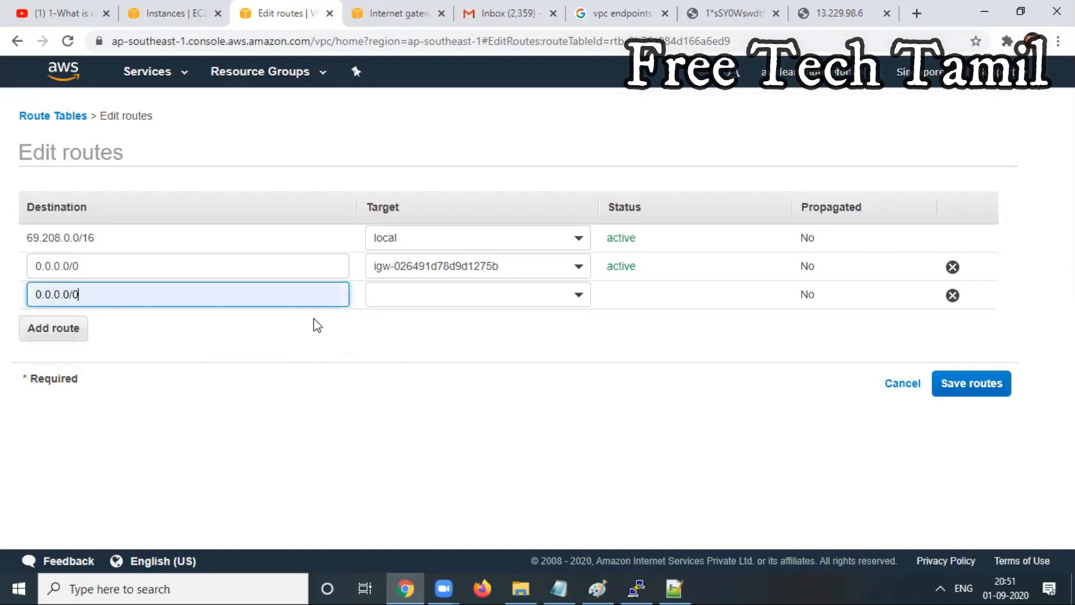
pyautogui.click(579, 297)
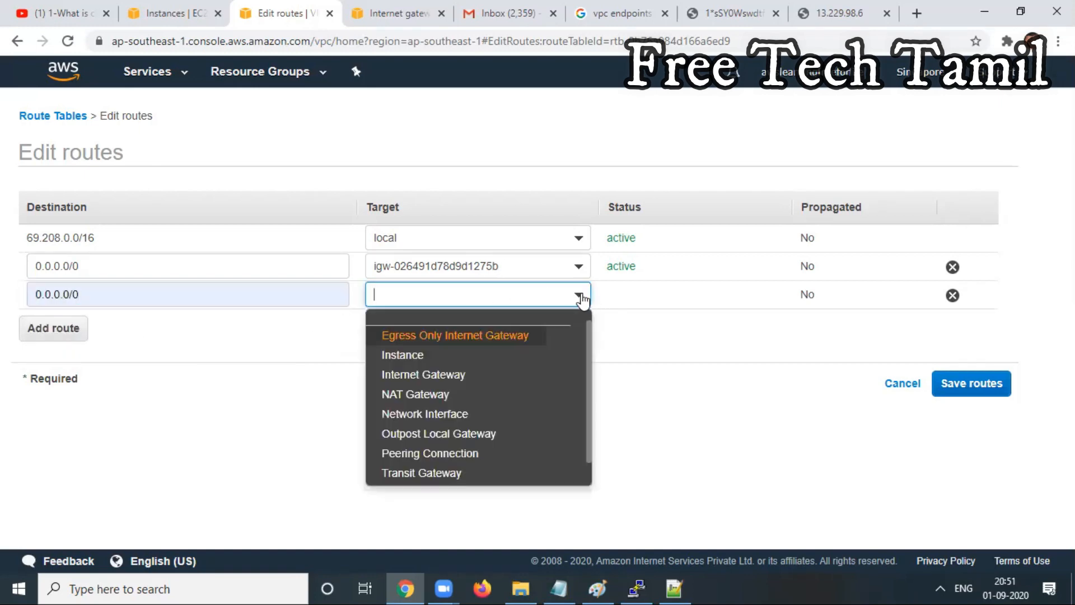
pyautogui.click(449, 394)
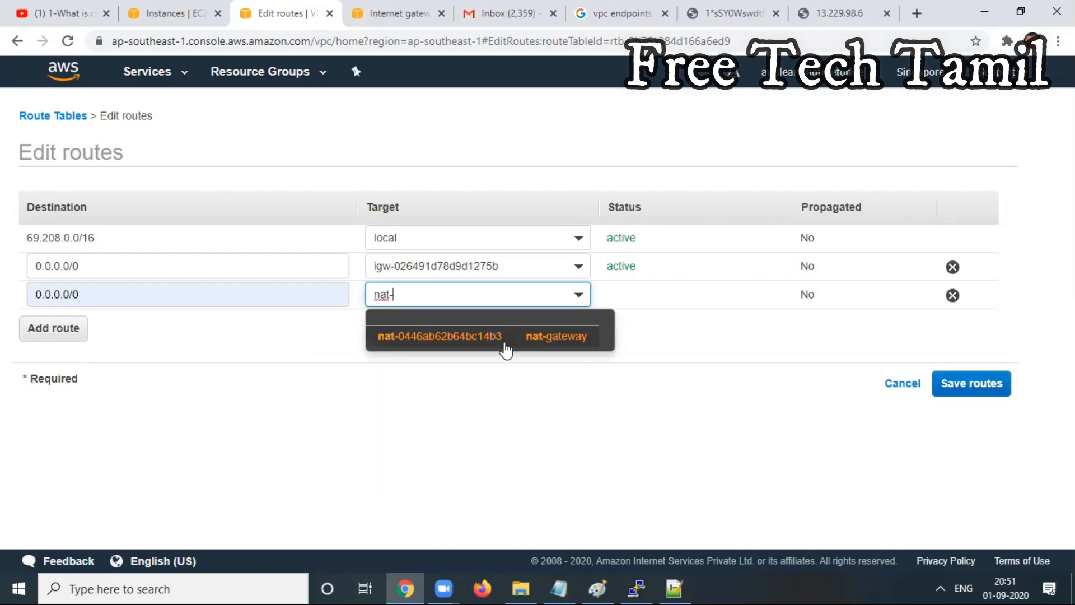
pyautogui.click(579, 348)
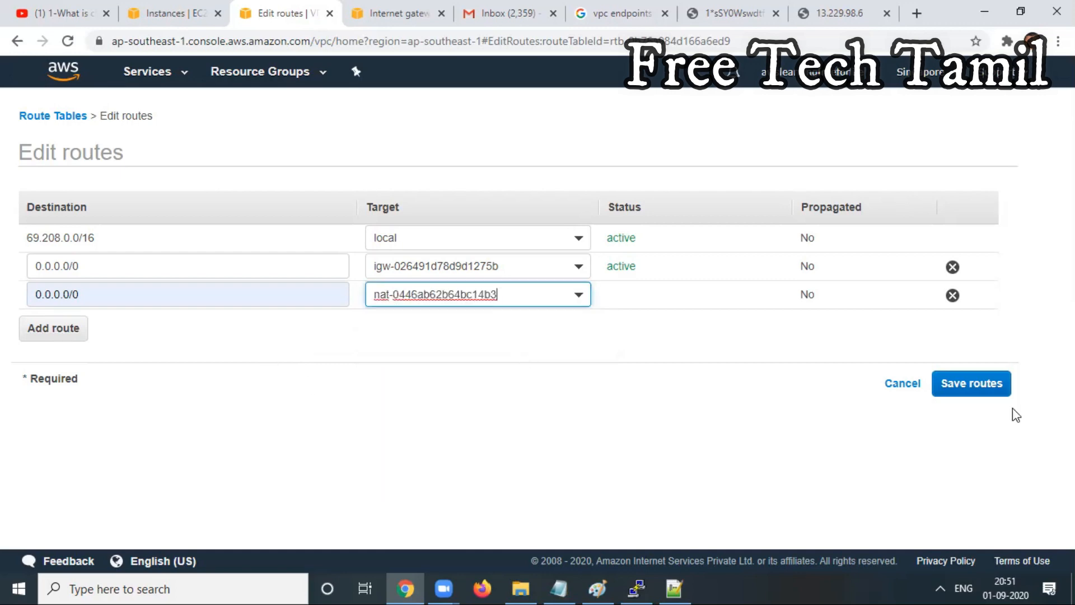
pyautogui.click(984, 391)
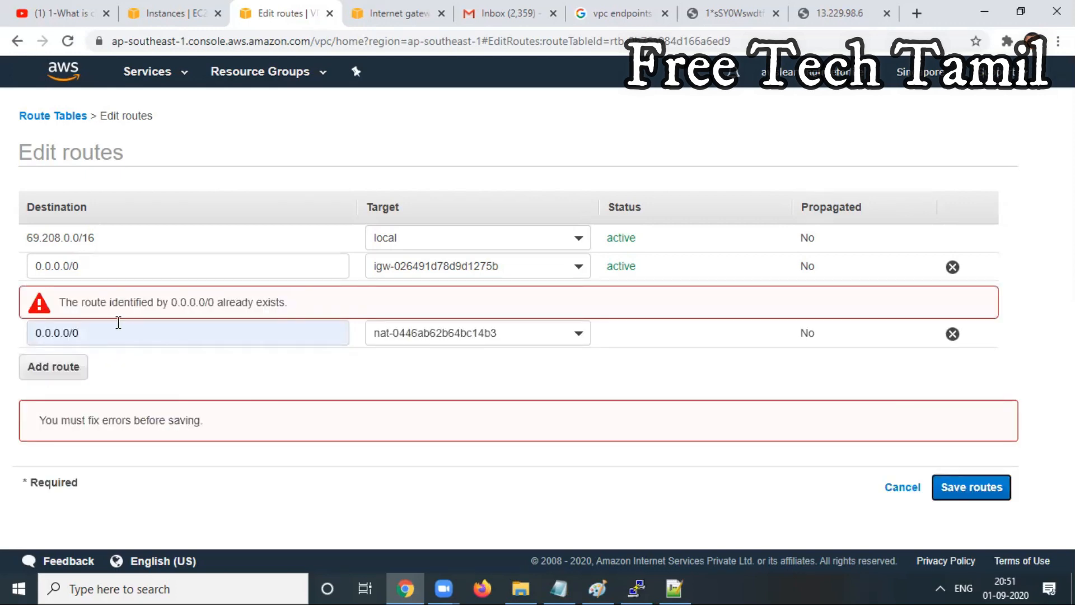
pyautogui.click(953, 335)
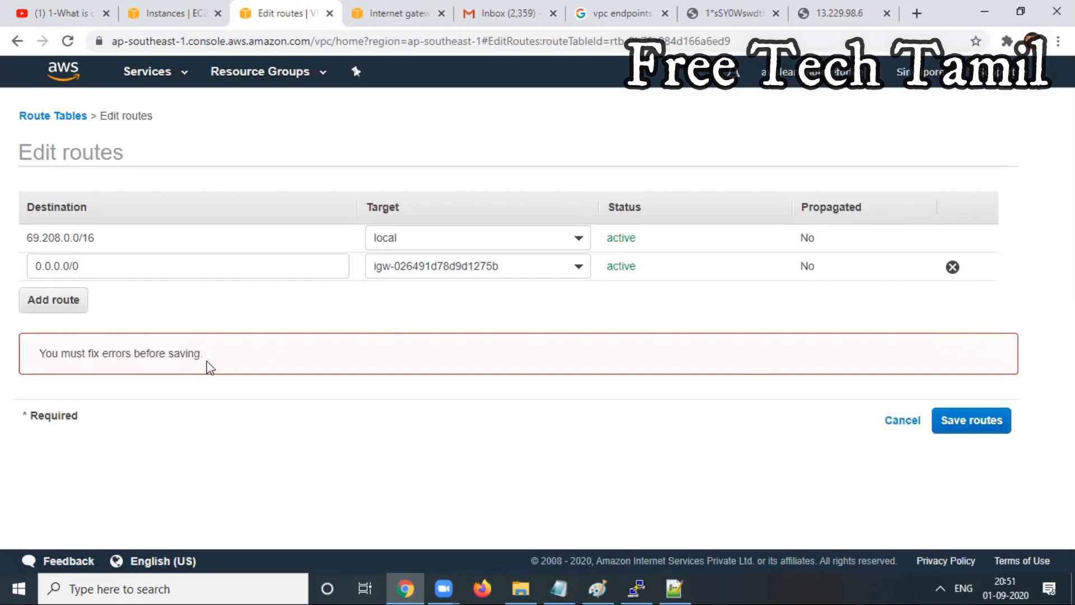
# Clear the target of the public route table's 0.0.0.0/0 route, reselect my-internet-gateway and save the routes.
pyautogui.click(579, 267)
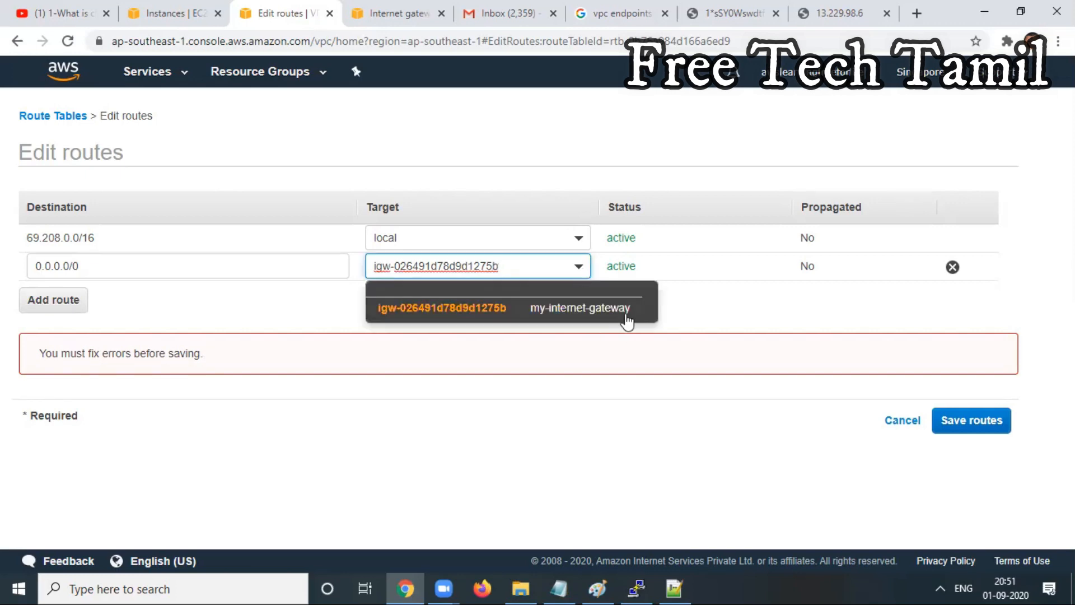
pyautogui.click(345, 420)
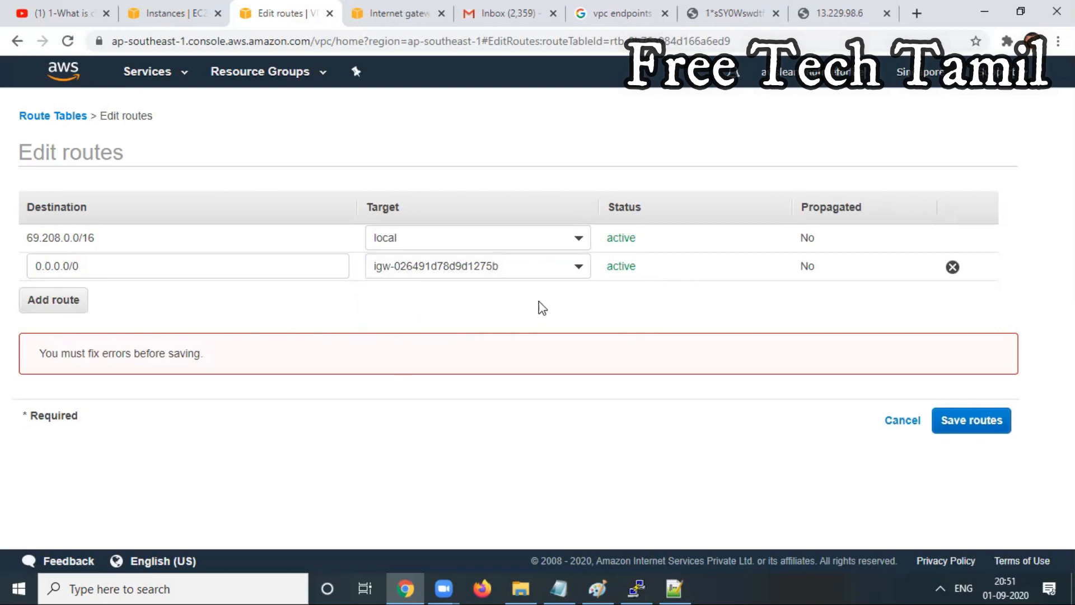
pyautogui.click(579, 270)
pyautogui.click(515, 309)
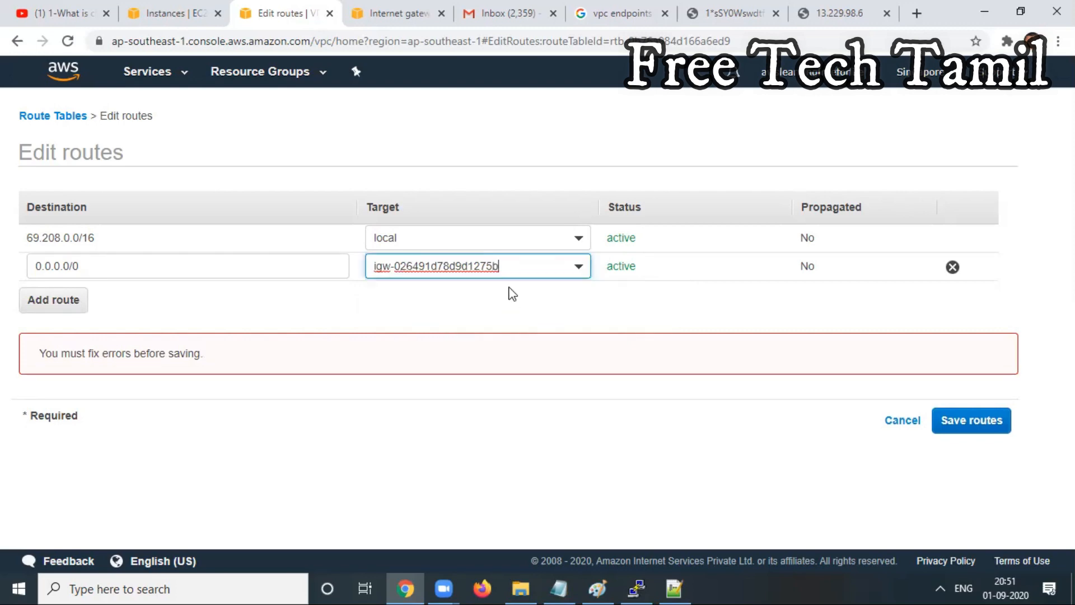
pyautogui.press('BackSpace')
pyautogui.press('BackSpace')
pyautogui.press('BackSpace')
pyautogui.press('BackSpace')
pyautogui.press('BackSpace')
pyautogui.press('BackSpace')
pyautogui.press('BackSpace')
pyautogui.press('BackSpace')
pyautogui.press('BackSpace')
pyautogui.press('BackSpace')
pyautogui.press('BackSpace')
pyautogui.press('BackSpace')
pyautogui.press('BackSpace')
pyautogui.press('BackSpace')
pyautogui.press('BackSpace')
pyautogui.press('BackSpace')
pyautogui.press('BackSpace')
pyautogui.press('BackSpace')
pyautogui.press('BackSpace')
pyautogui.press('BackSpace')
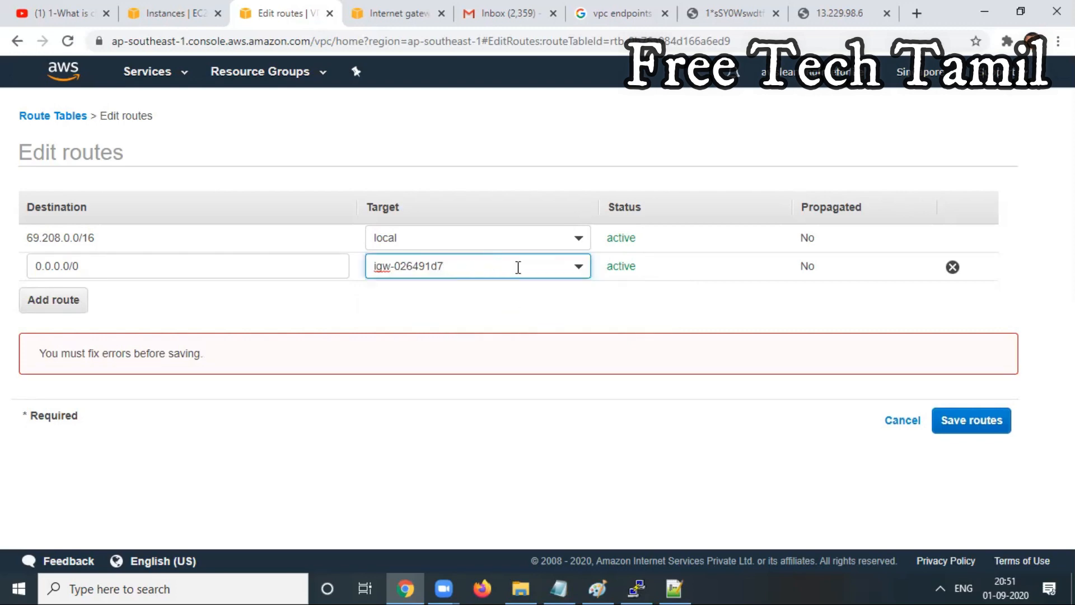
pyautogui.click(518, 267)
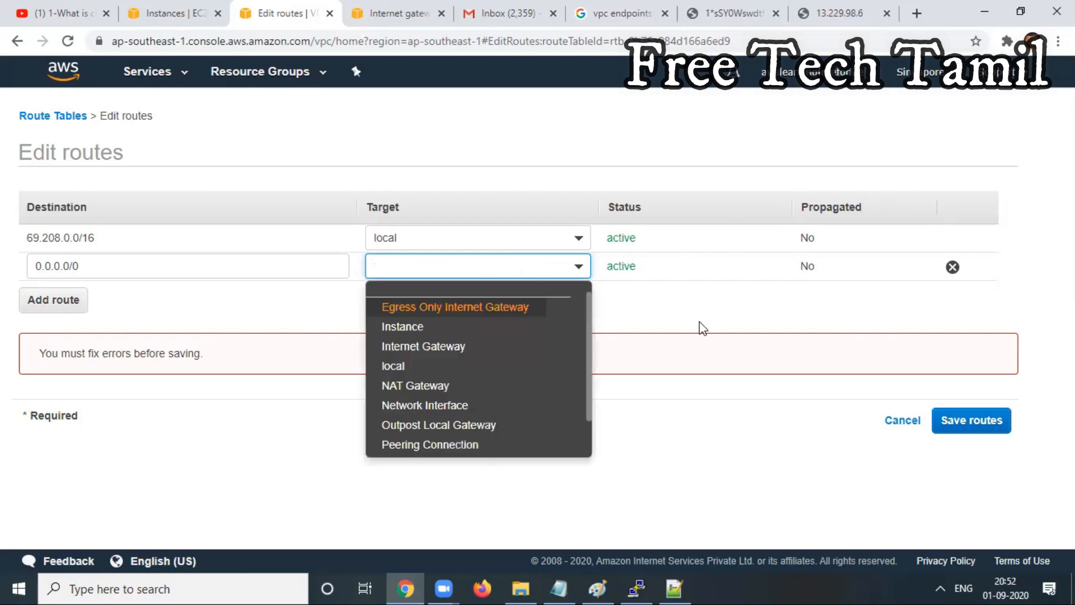
pyautogui.click(174, 301)
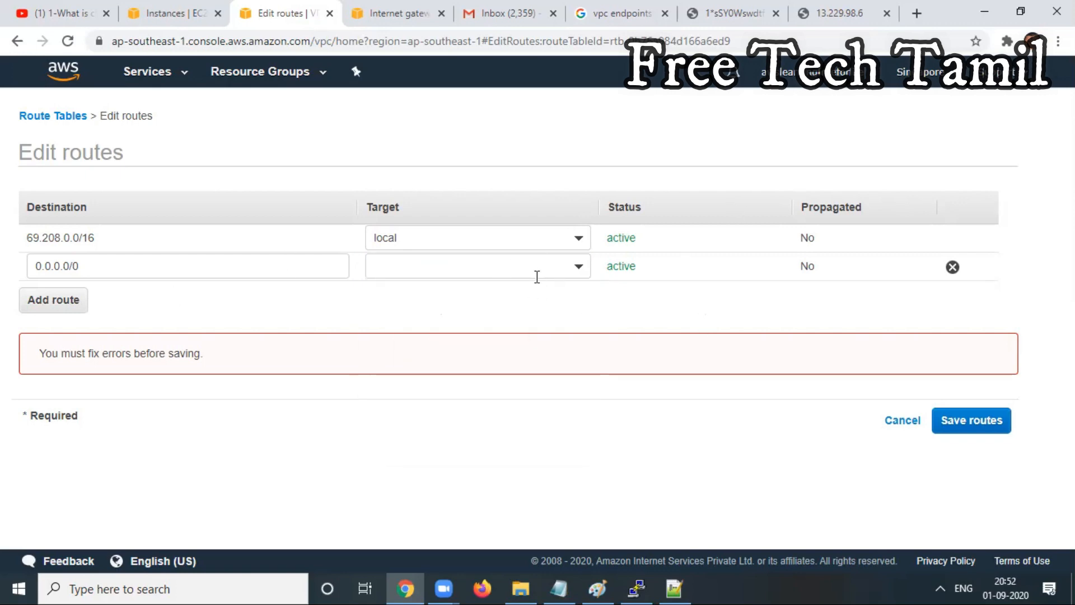
pyautogui.click(577, 268)
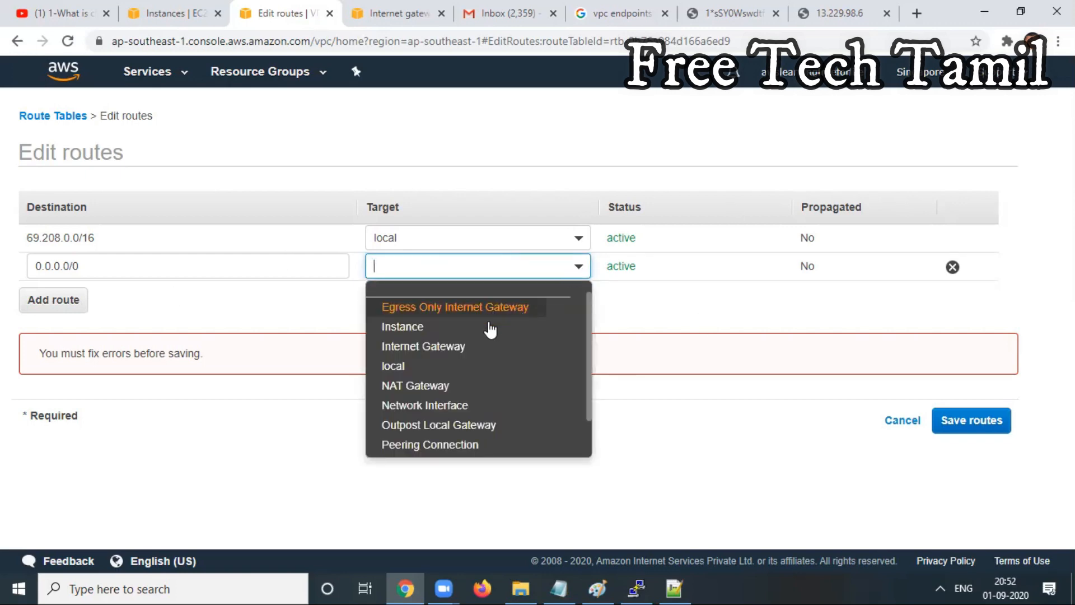
pyautogui.click(451, 347)
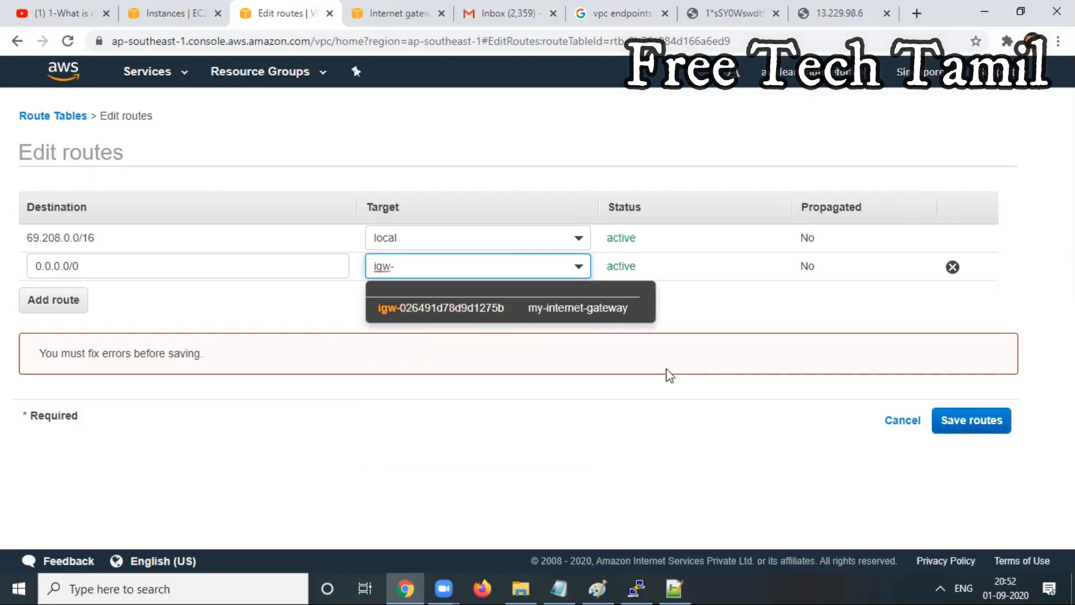
pyautogui.click(601, 308)
pyautogui.click(982, 428)
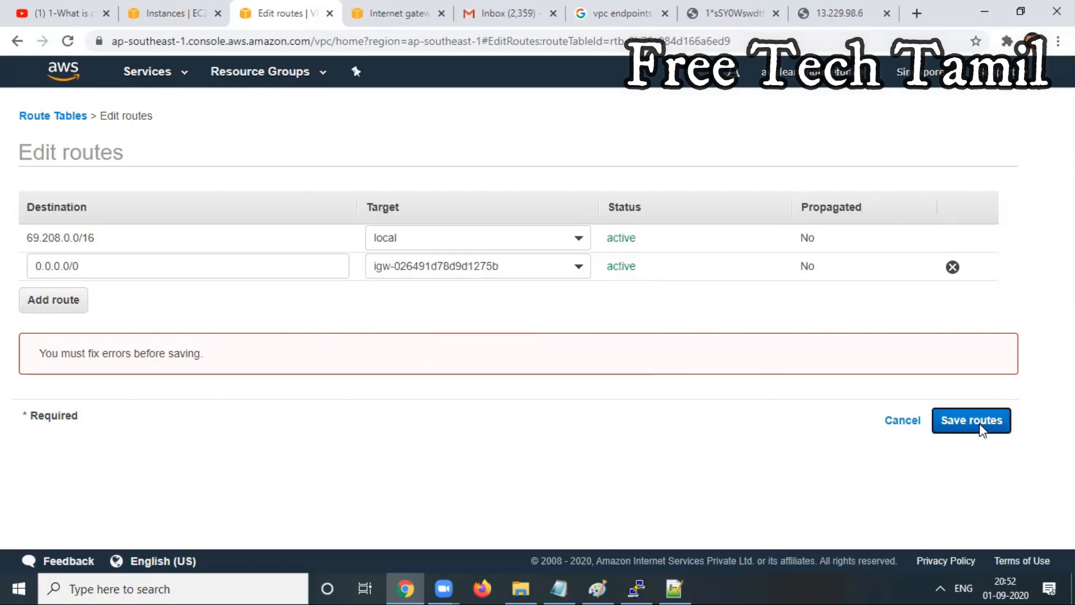
pyautogui.click(735, 251)
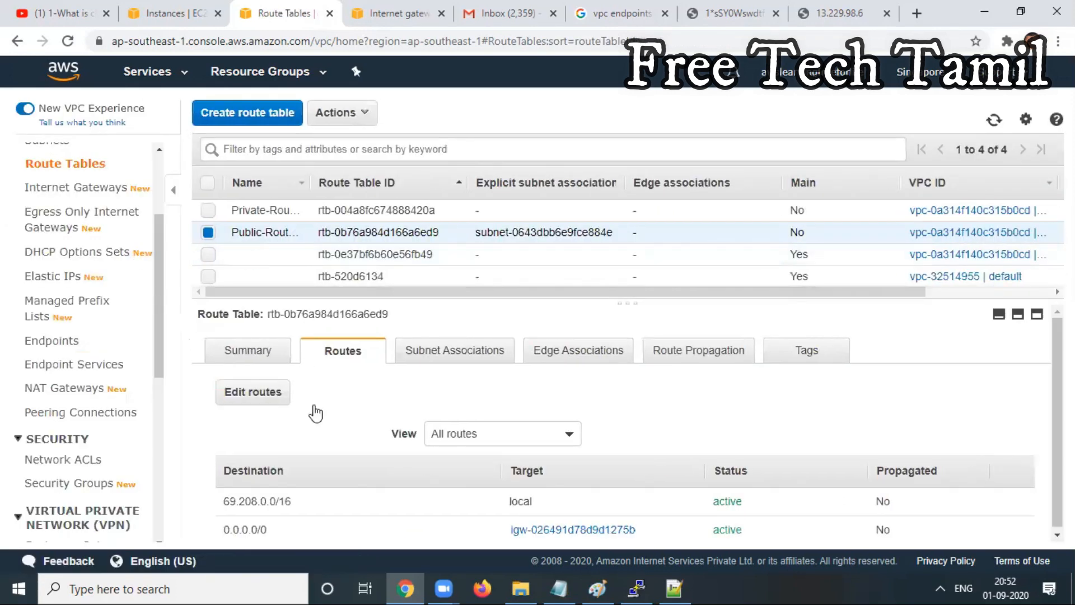
# Associate Private-Route-Table with the private subnet 69.208.0.0/24 and save the association.
pyautogui.click(208, 211)
pyautogui.click(208, 232)
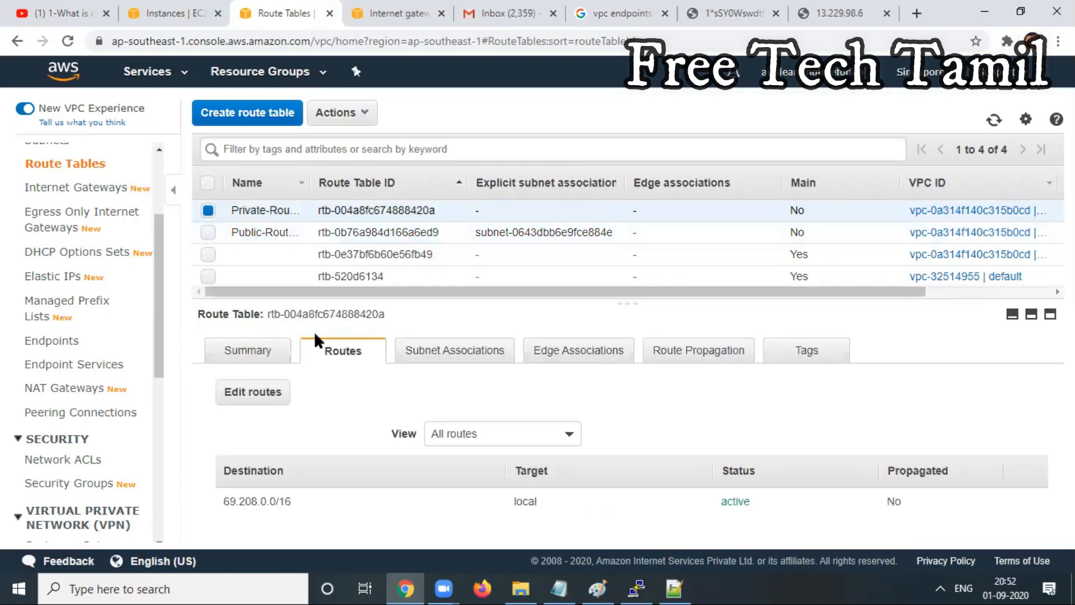
pyautogui.click(457, 354)
pyautogui.click(284, 386)
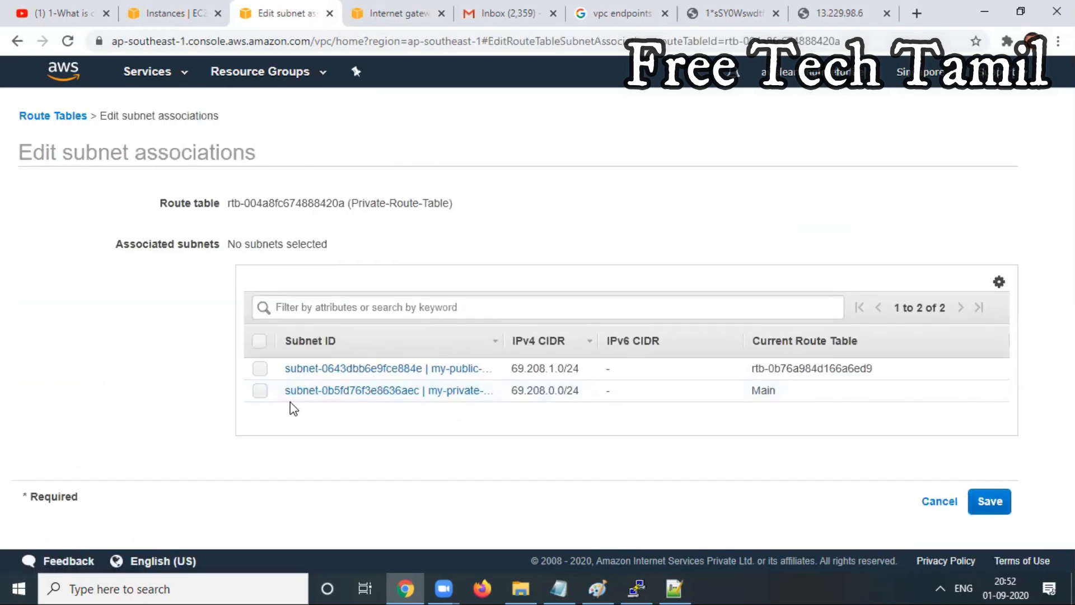
pyautogui.click(260, 391)
pyautogui.click(988, 508)
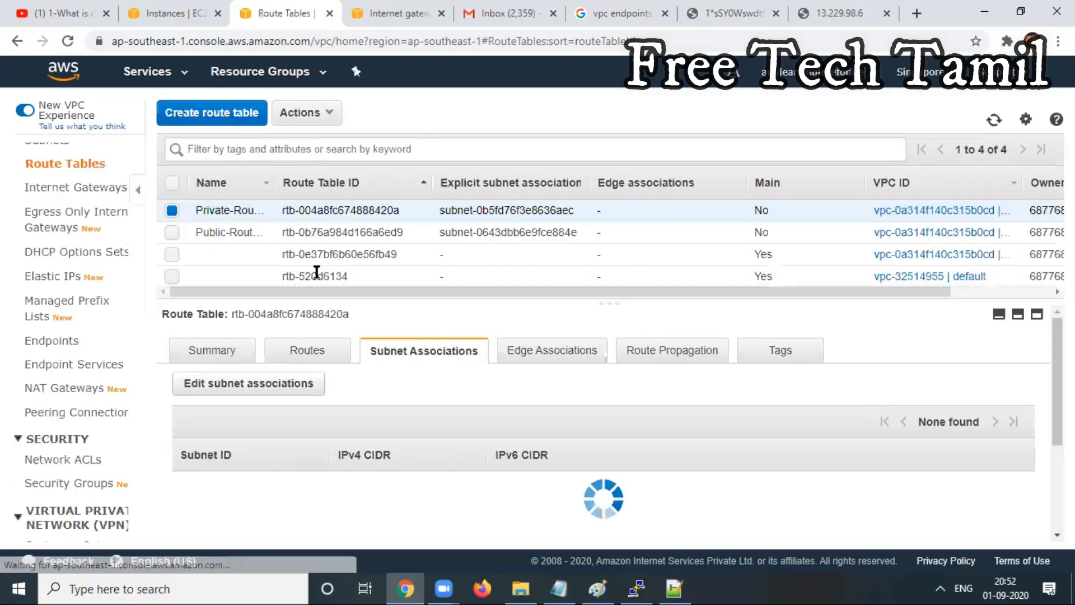
# Add a route to Private-Route-Table with destination 0.0.0.0/0 and target nat-gateway, and save the routes.
pyautogui.click(344, 353)
pyautogui.click(249, 392)
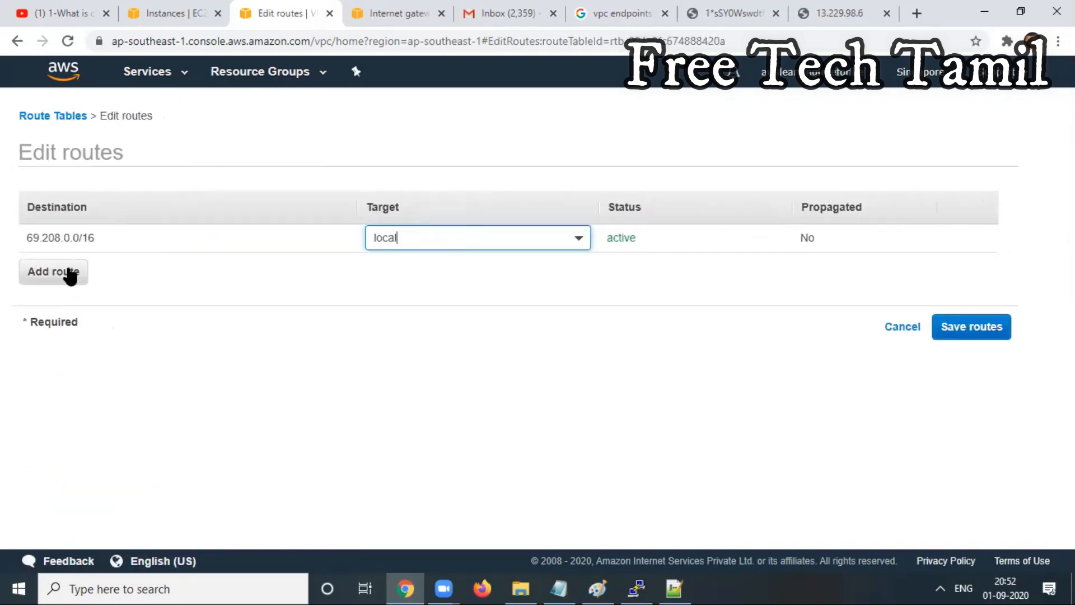
pyautogui.click(70, 272)
pyautogui.write('0')
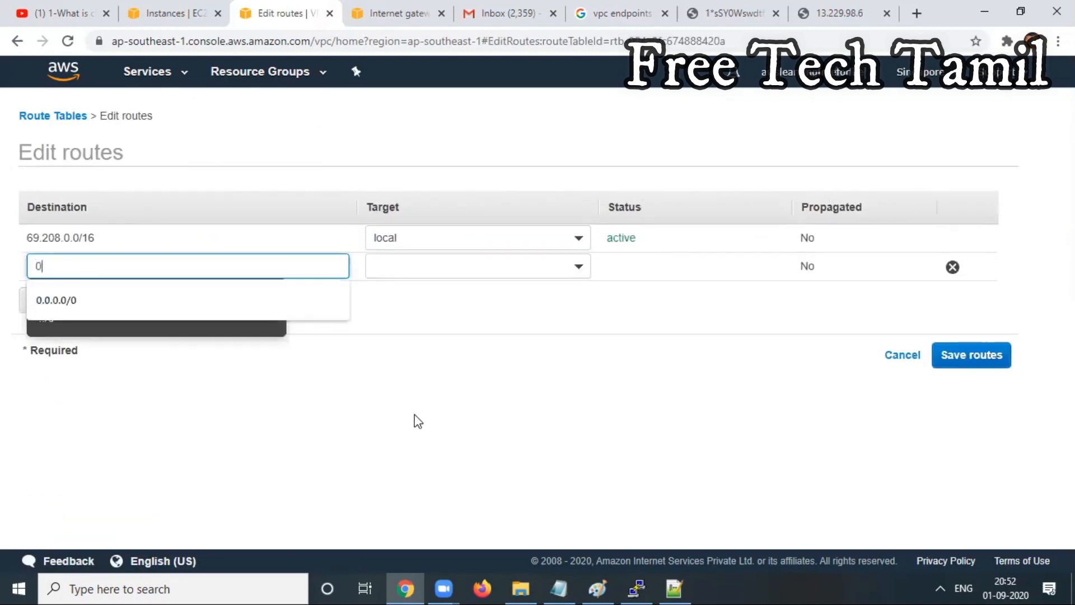
pyautogui.write('.0.0.0/0')
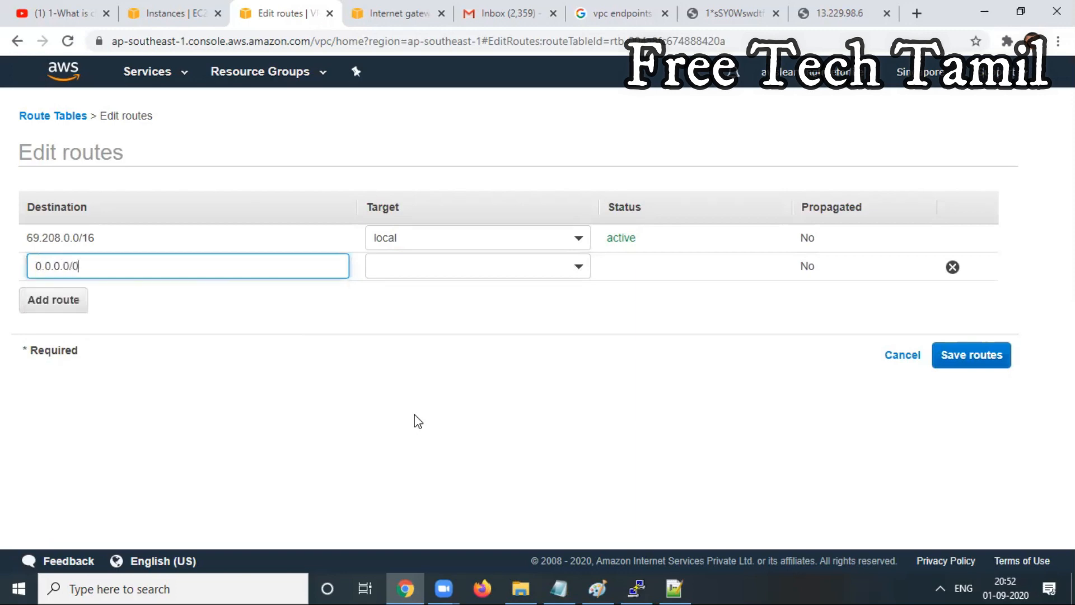
pyautogui.click(578, 267)
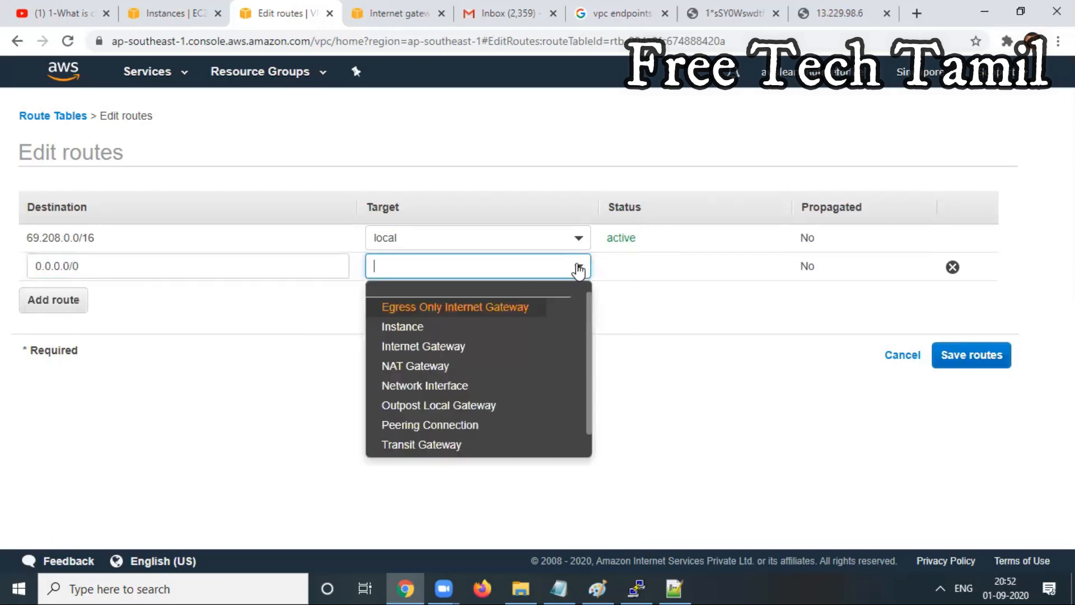
pyautogui.click(457, 367)
pyautogui.click(564, 309)
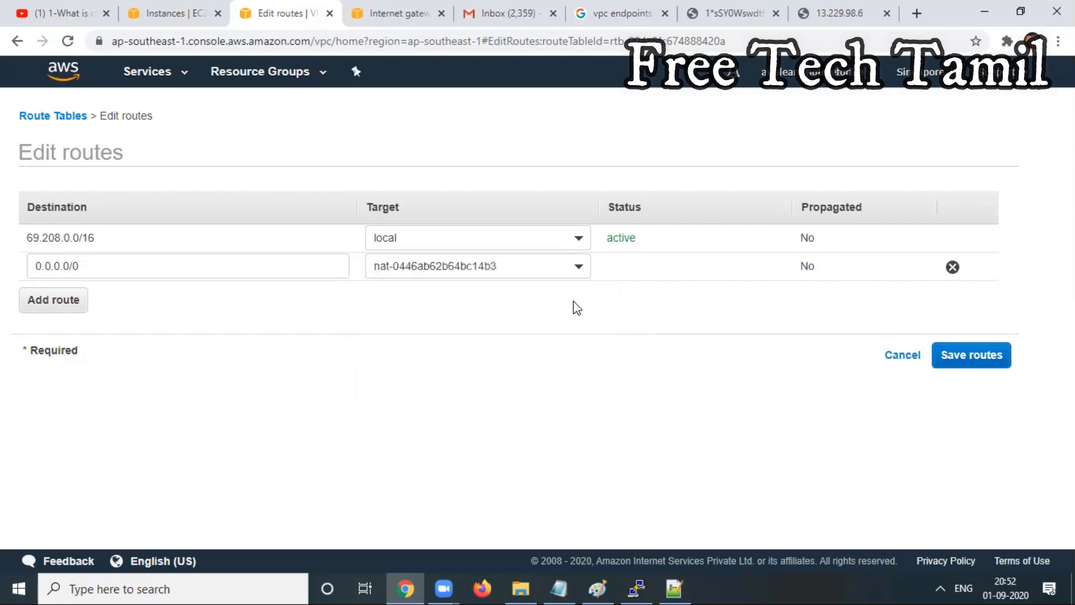
pyautogui.click(985, 359)
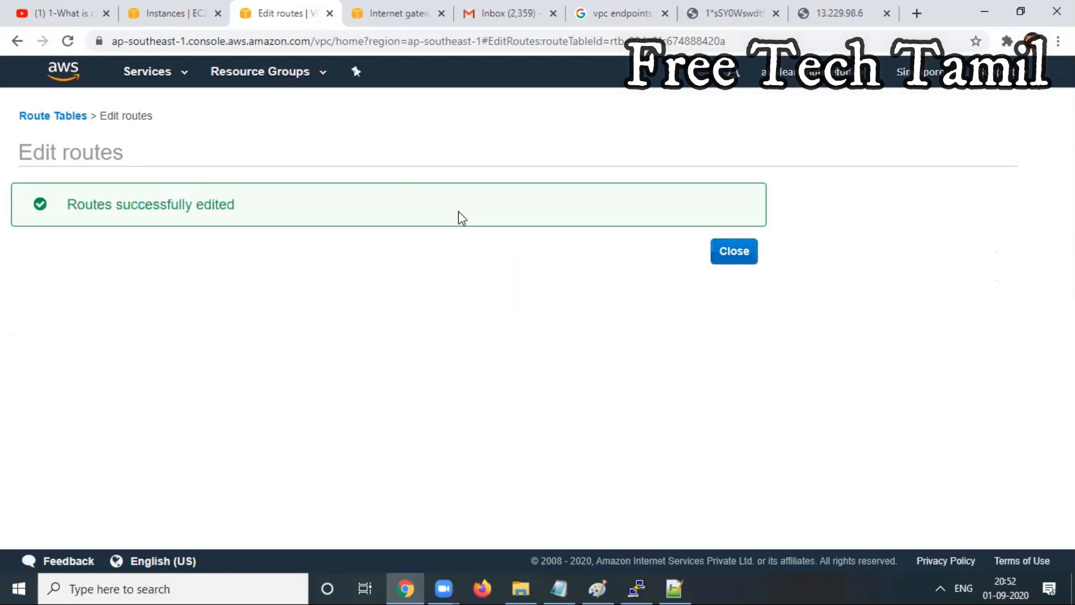
# Switch to the PuTTY session of the private database instance and run yum install update.
pyautogui.click(637, 588)
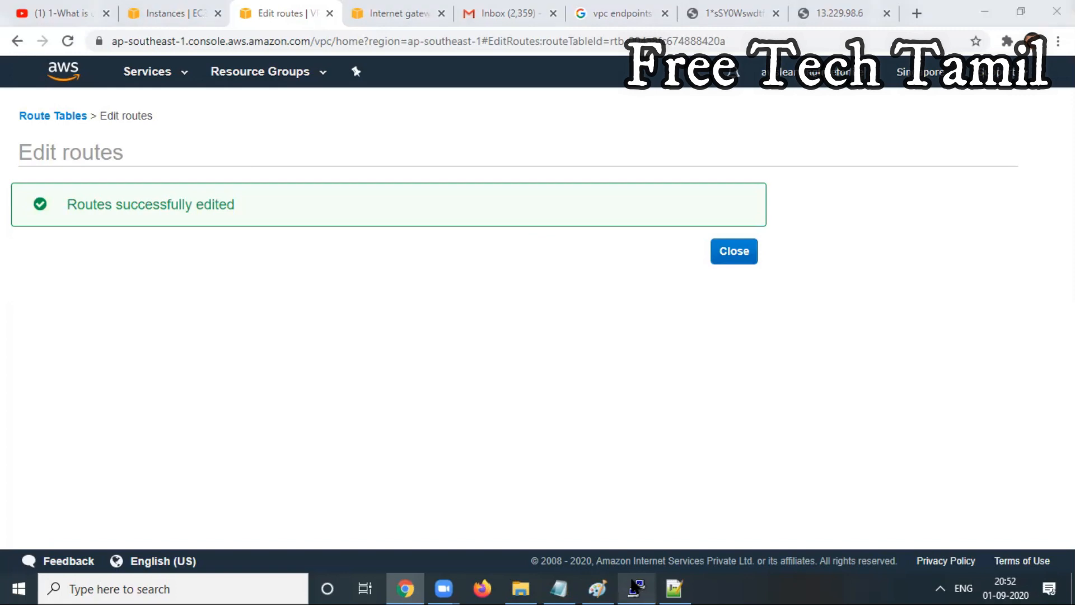
pyautogui.write('yum install update')
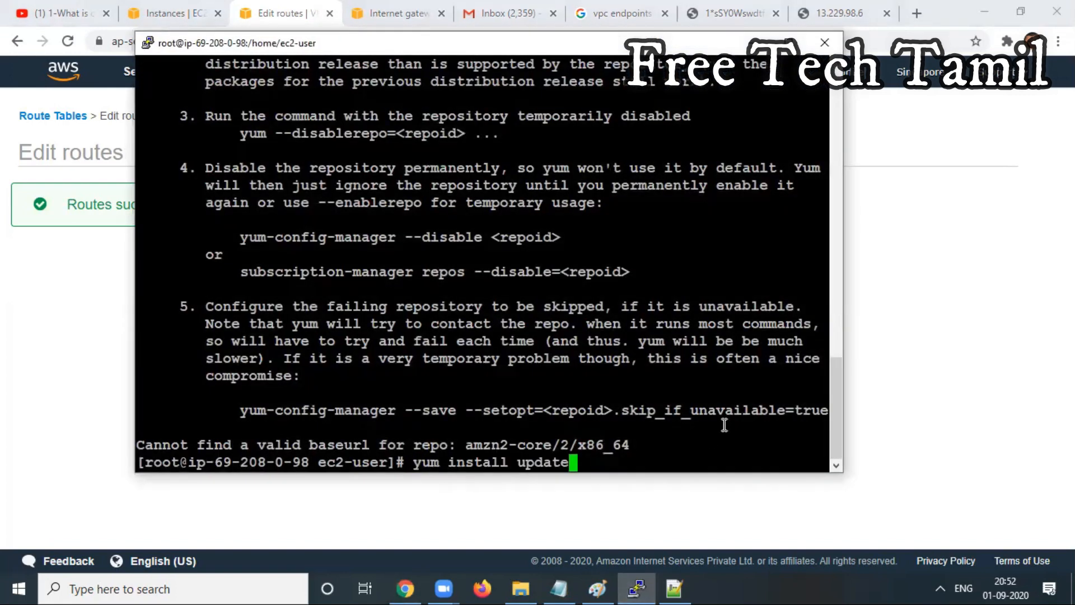
pyautogui.press('Return')
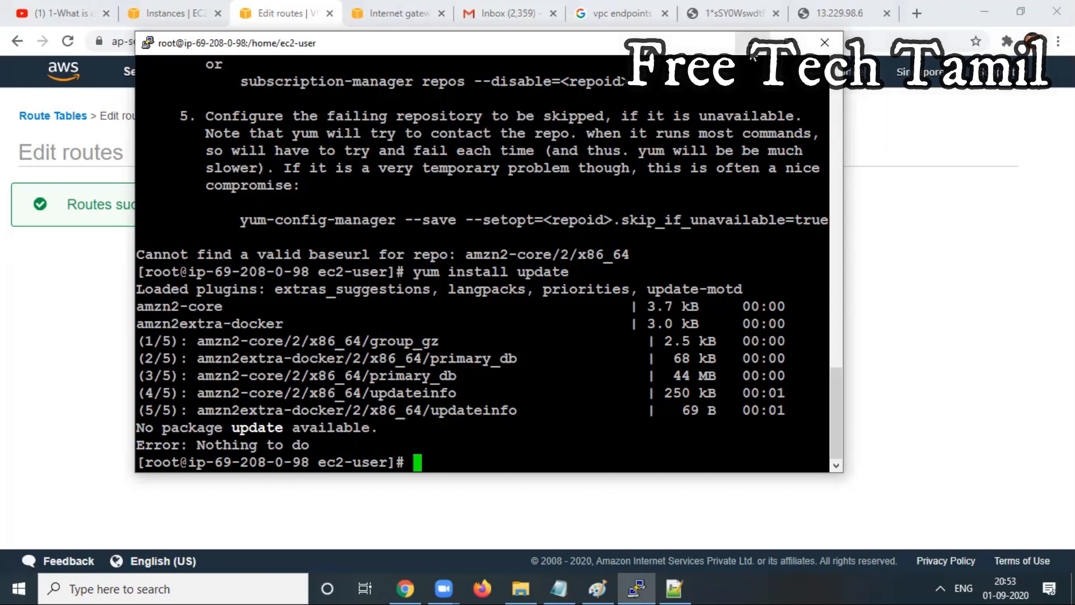
# Return to the AWS console, open its list of services, and examine the VPC network diagram in Paint.
pyautogui.click(756, 43)
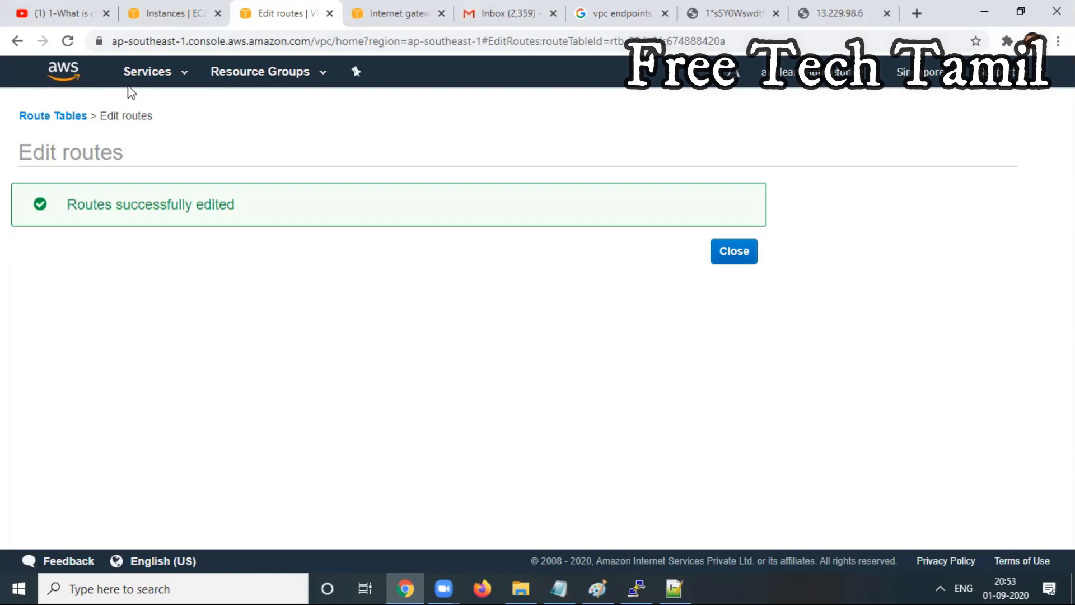
pyautogui.click(139, 74)
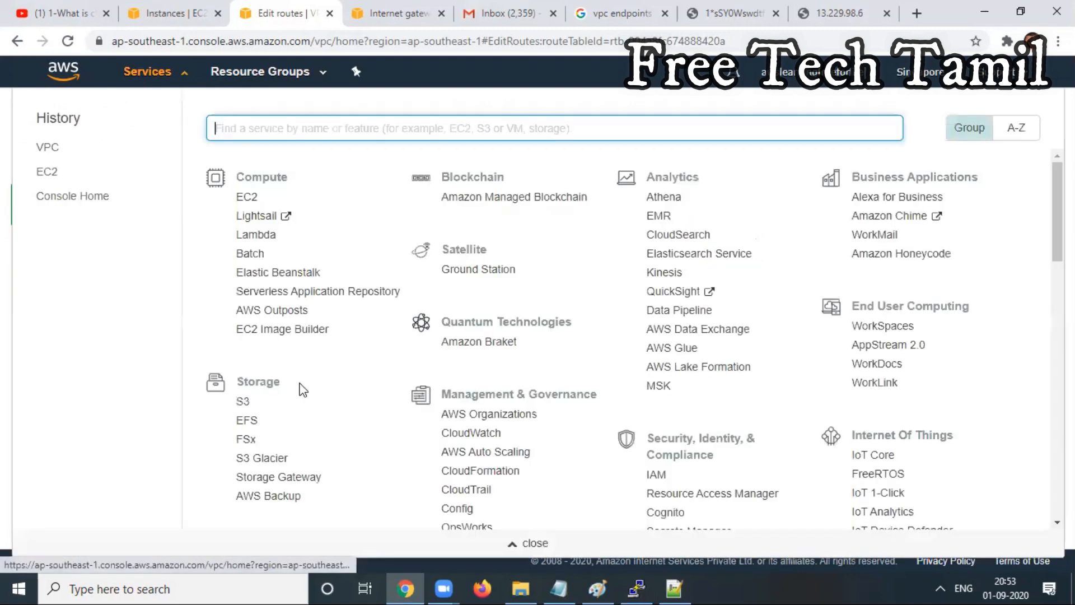
pyautogui.click(598, 589)
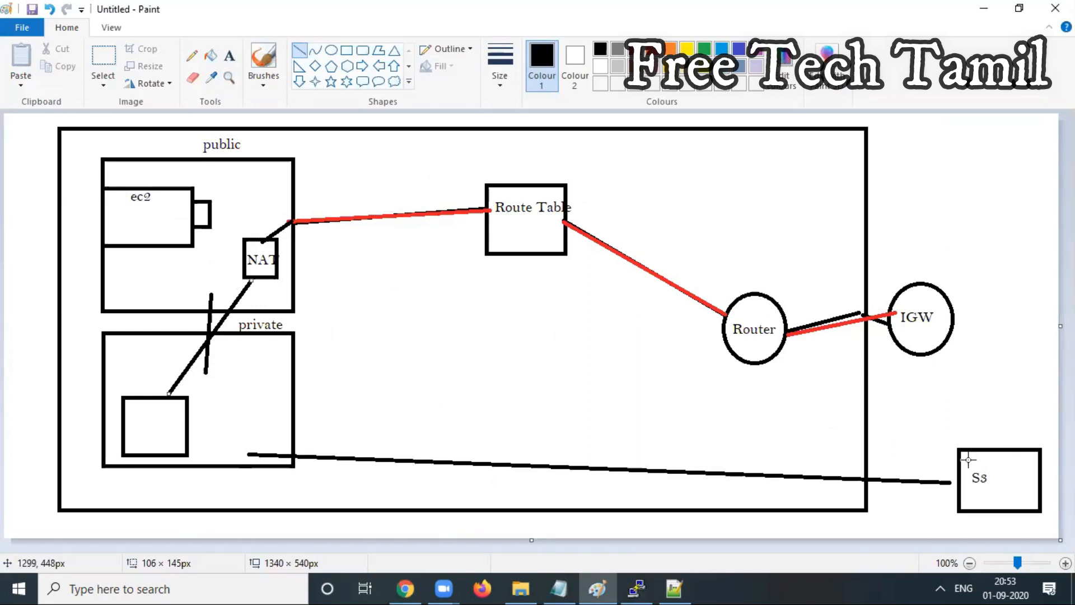
pyautogui.click(985, 9)
# Switch to the PuTTY session of the private database instance and run aws s3 ls.
pyautogui.click(639, 588)
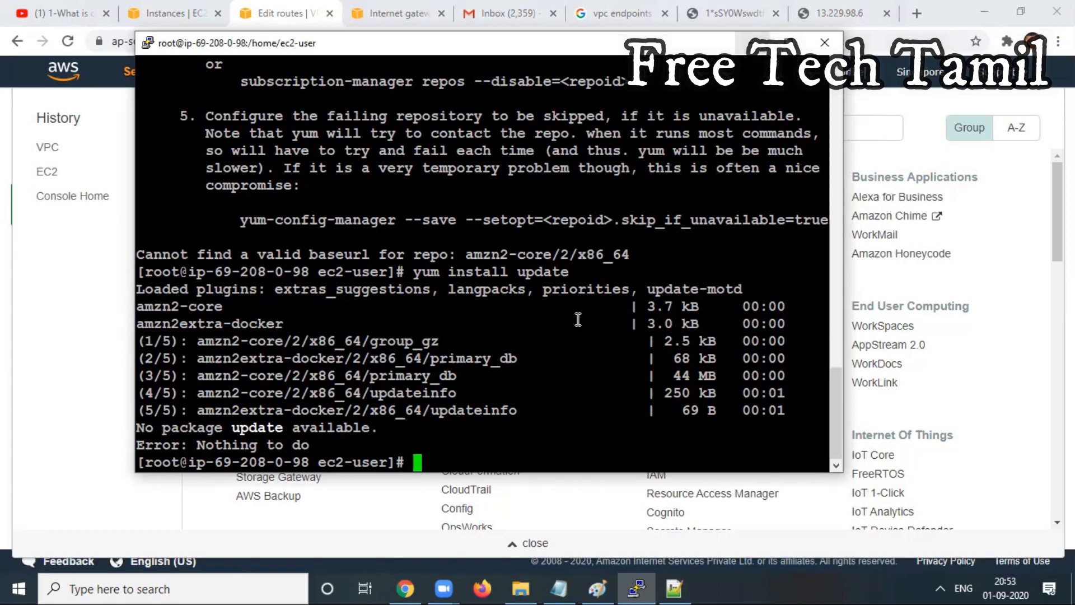
pyautogui.write('aws')
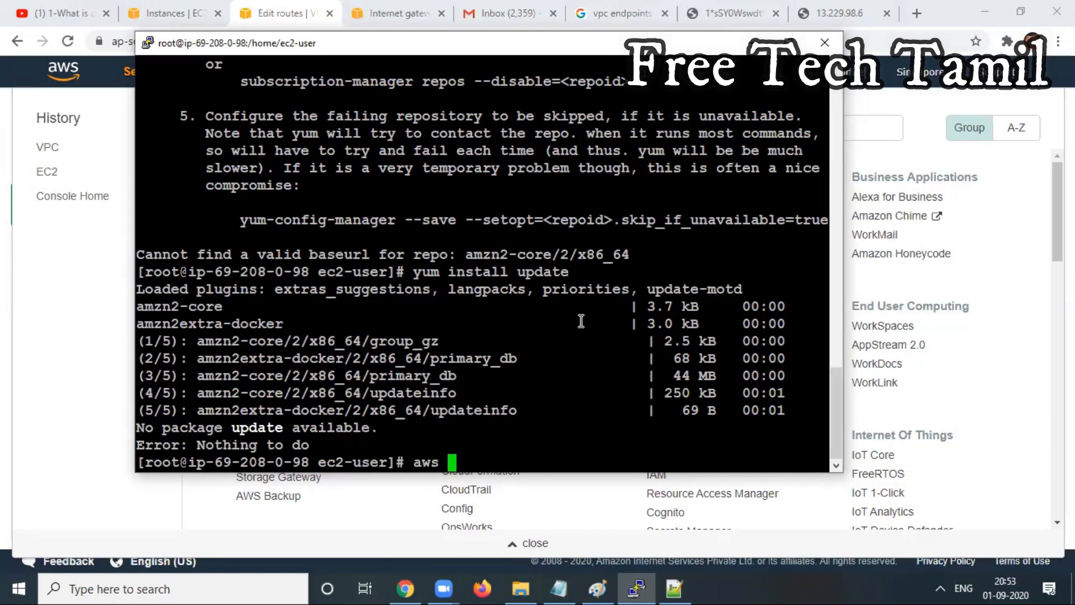
pyautogui.write(' s3 ls')
pyautogui.press('Return')
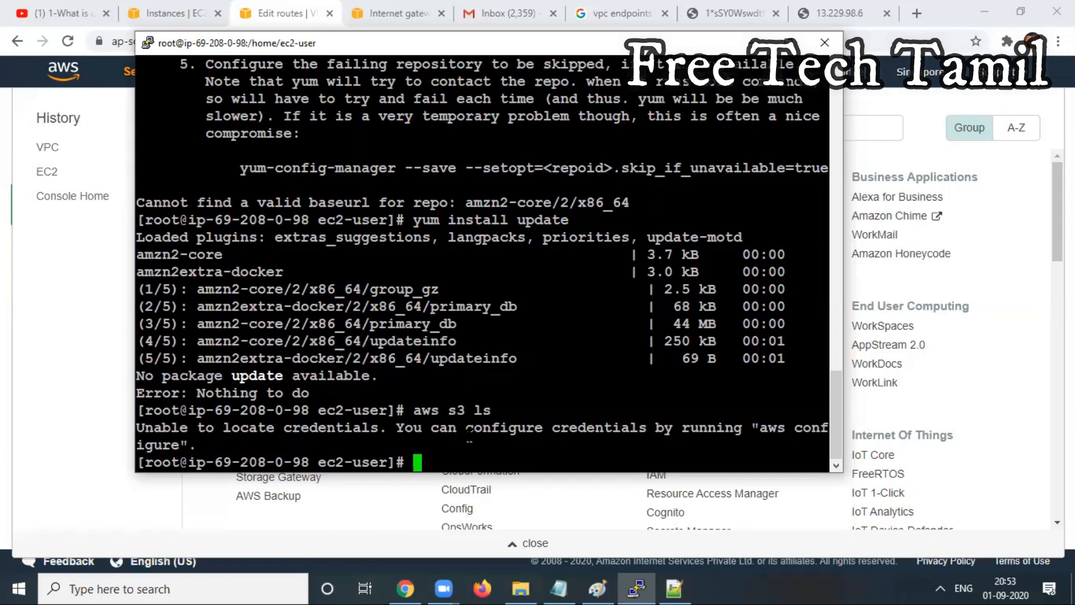
# Switch back to the AWS console, find the IAM service and open its Roles list.
pyautogui.click(754, 42)
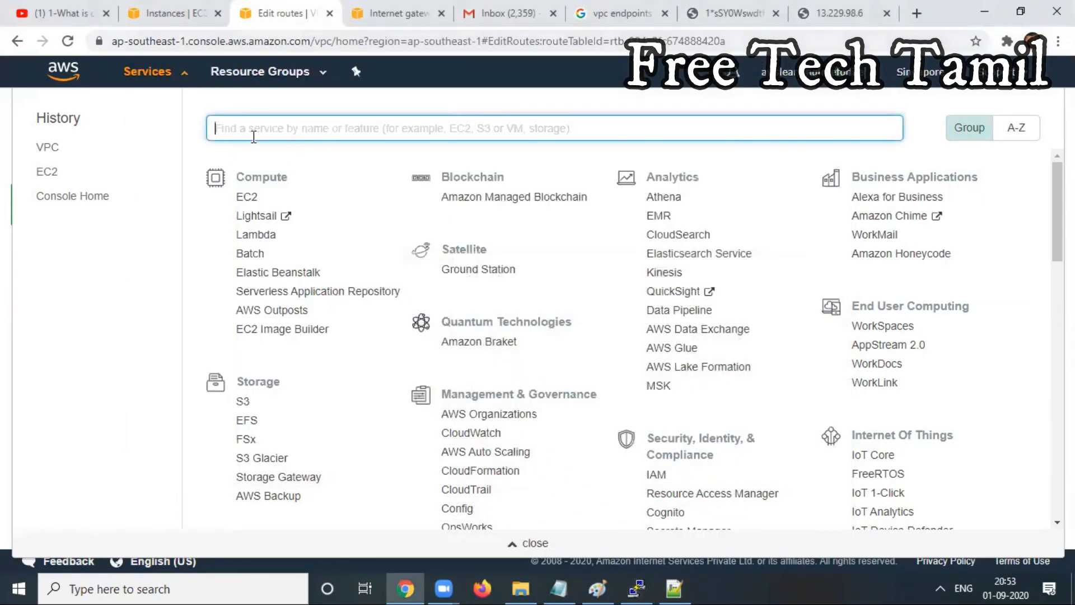
pyautogui.write('IAM')
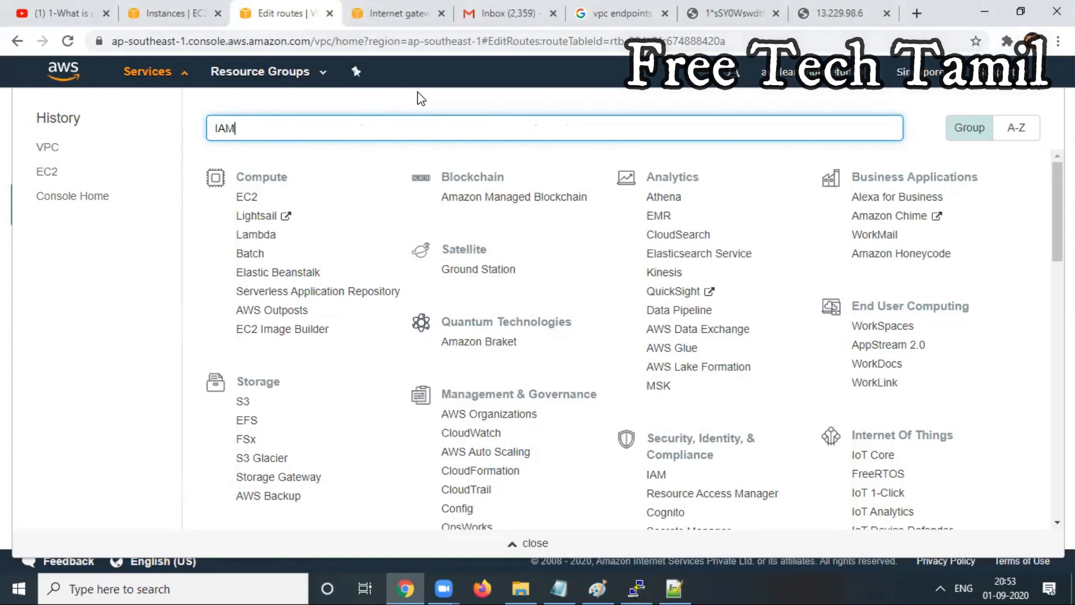
pyautogui.press('Return')
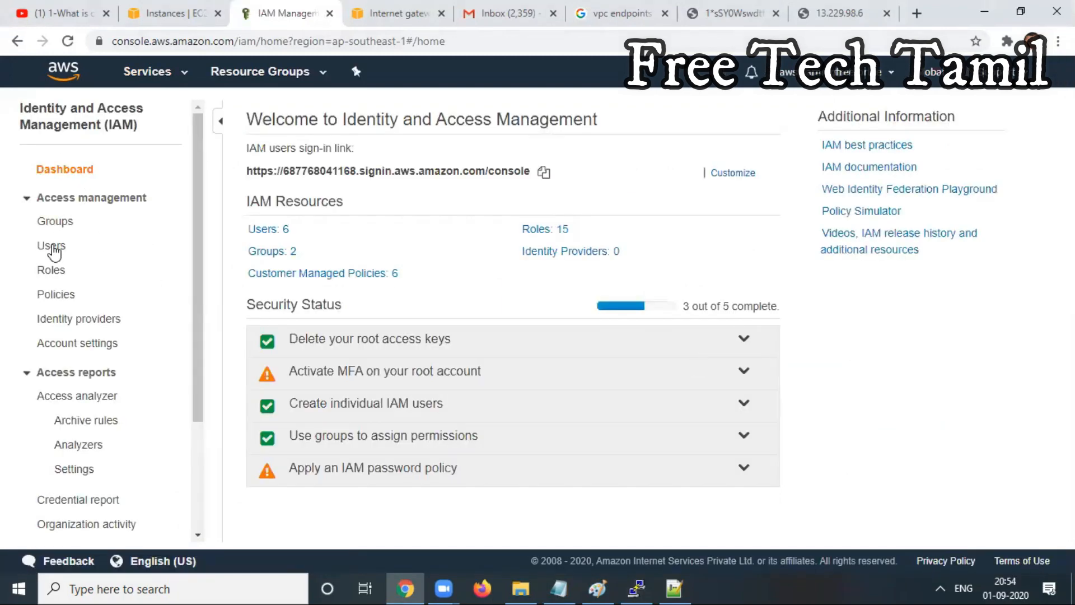
pyautogui.click(50, 270)
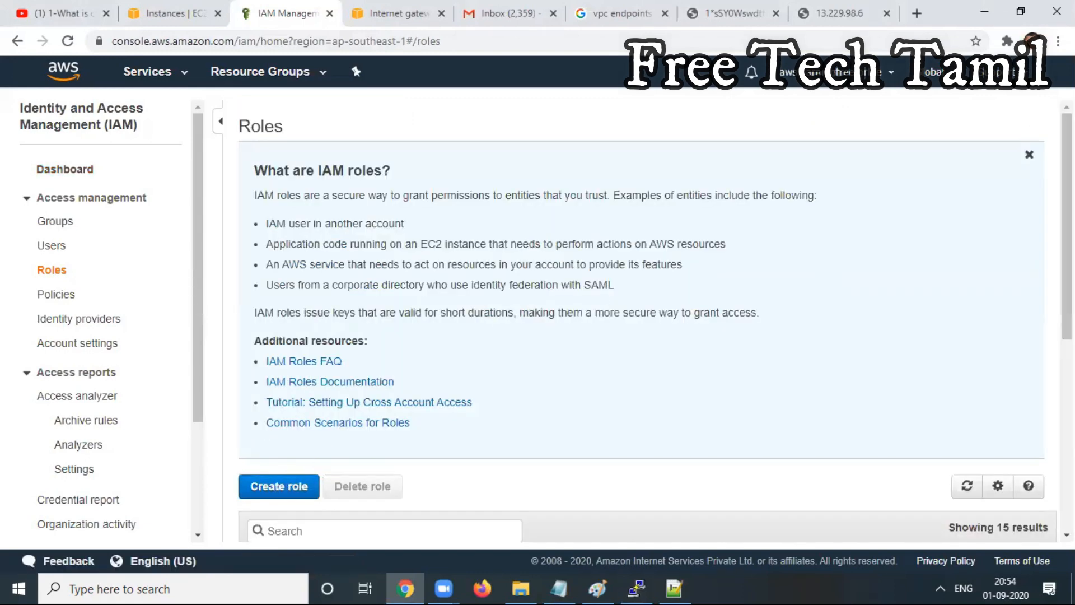
pyautogui.scroll(-5, 297, 168)
# Create a new role for an AWS service with EC2 as the use case, and continue to its permissions.
pyautogui.click(271, 173)
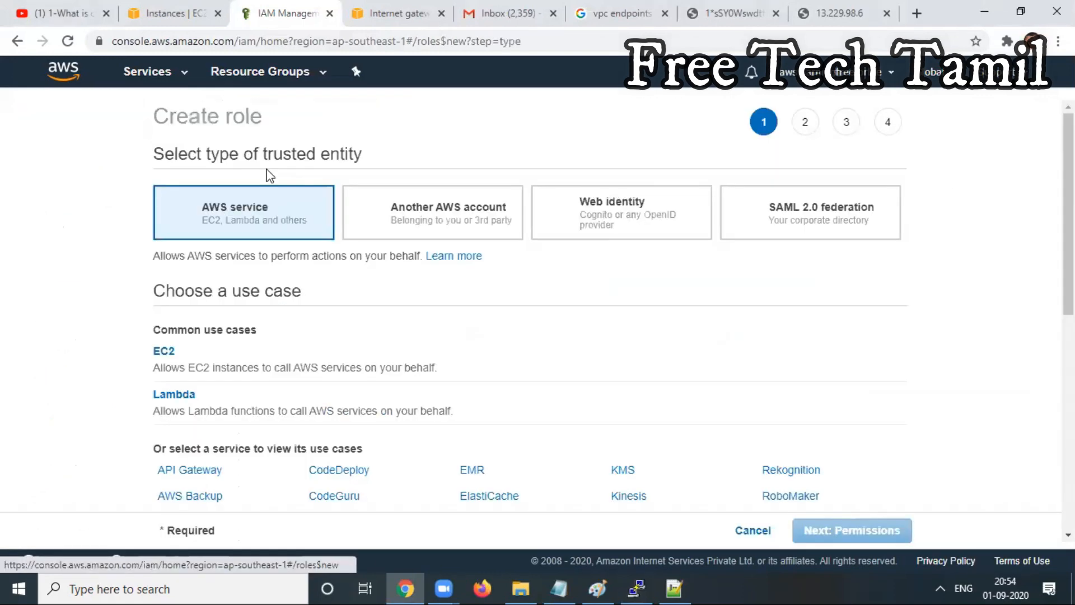
pyautogui.click(177, 365)
pyautogui.scroll(-5, 177, 366)
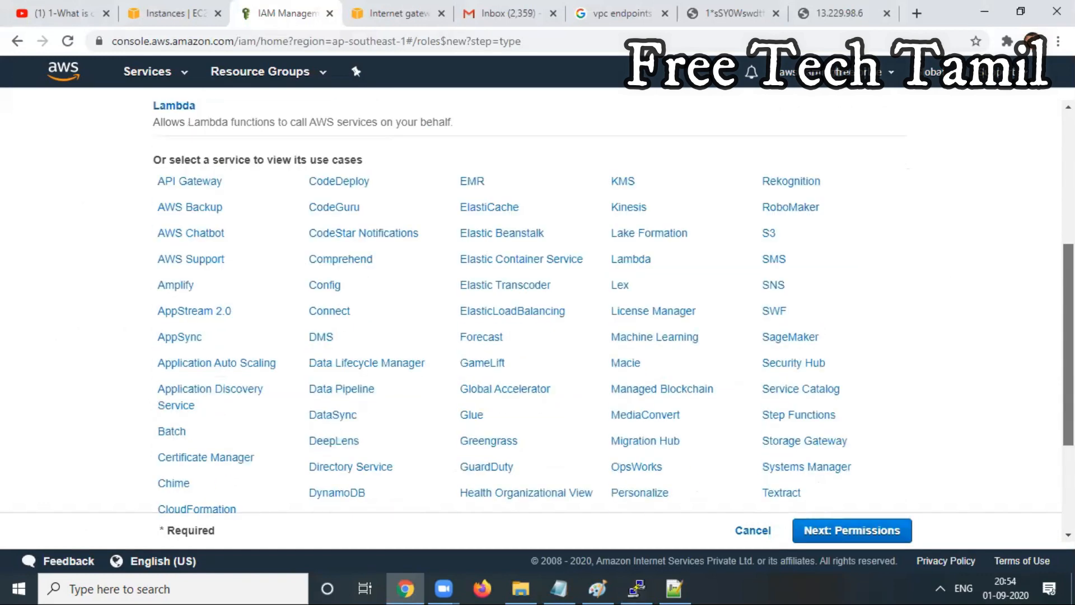
pyautogui.scroll(-2, 530, 307)
pyautogui.click(852, 531)
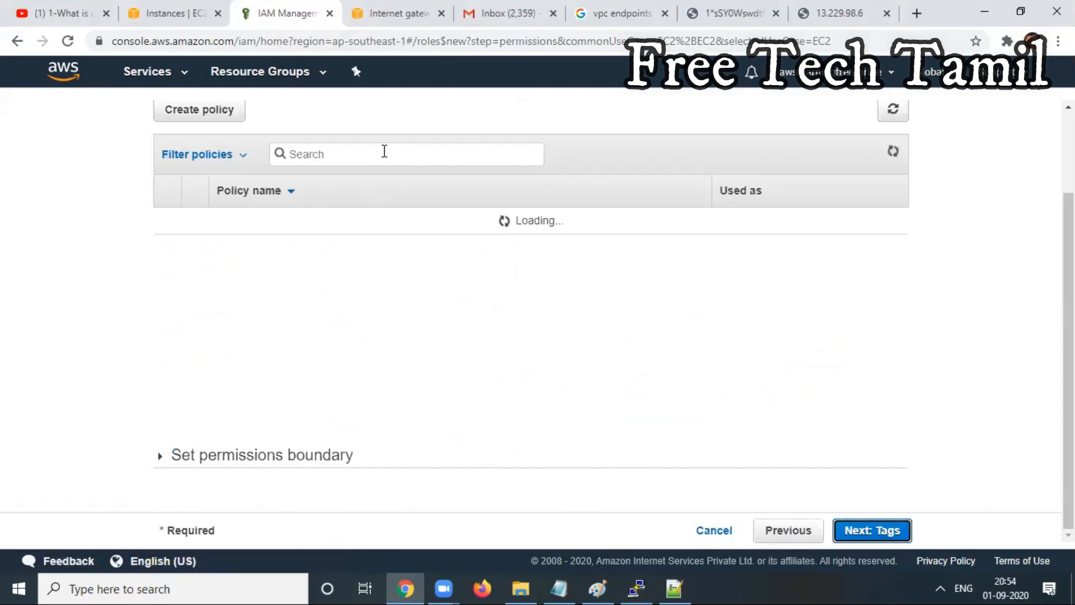
# Search the policies for S3, attach AmazonS3FullAccess to the new role, and continue to its tags.
pyautogui.click(383, 150)
pyautogui.write('S3')
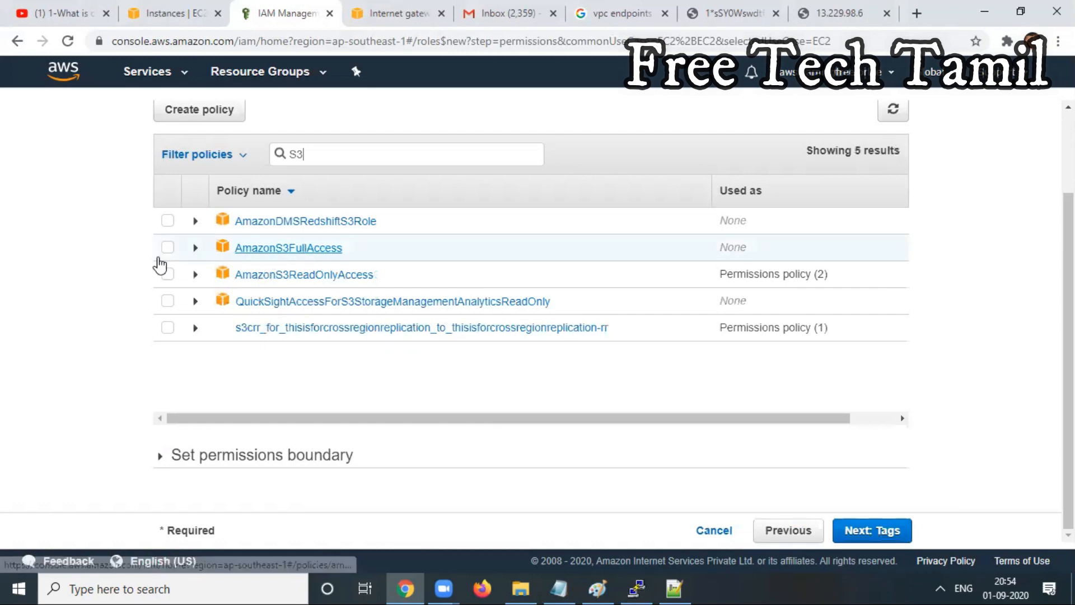
pyautogui.click(168, 247)
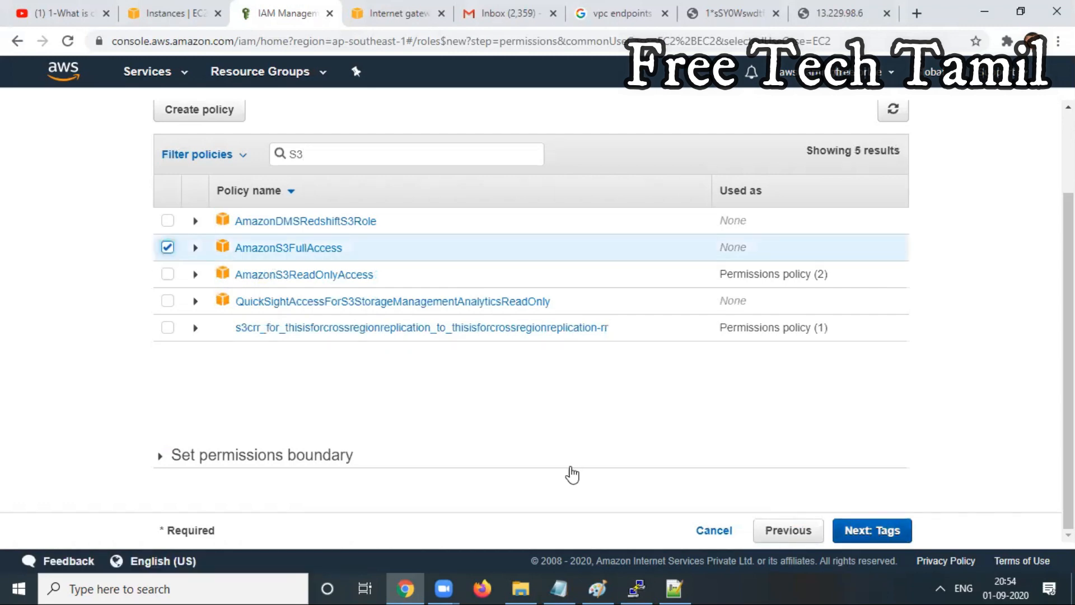
pyautogui.click(872, 530)
# Add a tag with key Name and value S3-Full-Access to the role and proceed to the review.
pyautogui.write('Name')
pyautogui.press('Tab')
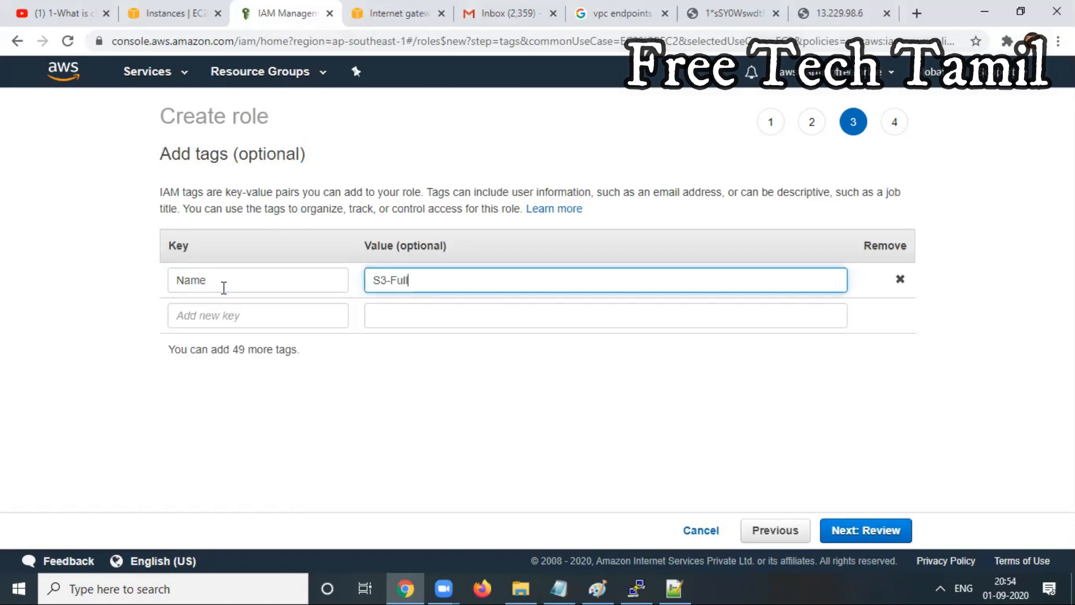
pyautogui.write('S3-Full-Access')
pyautogui.press('Return')
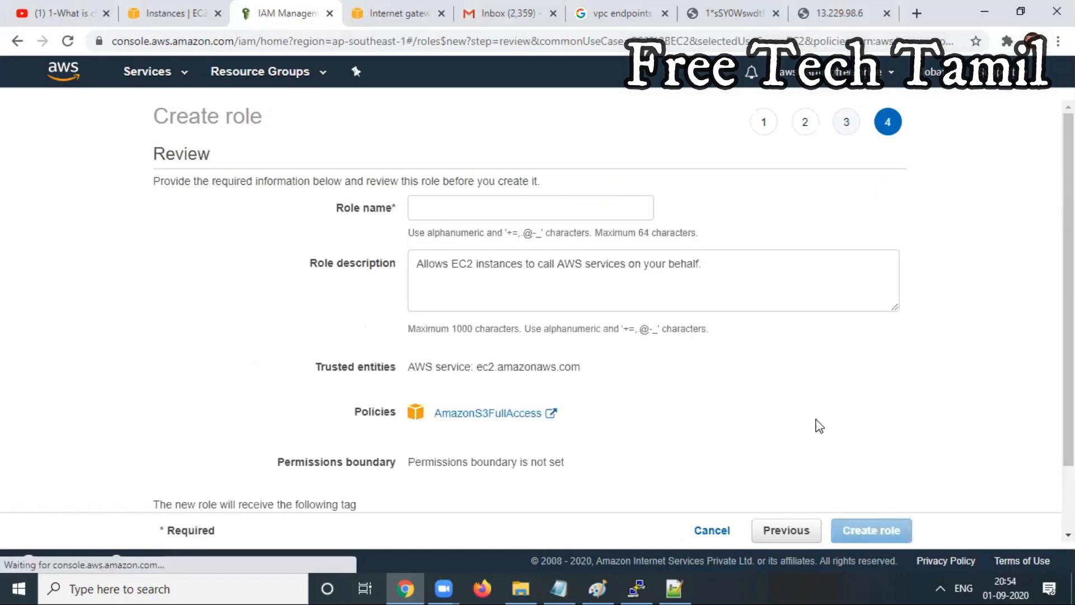
# Name the role S3-Full-Access, create it, and return to the EC2 Instances page.
pyautogui.click(421, 200)
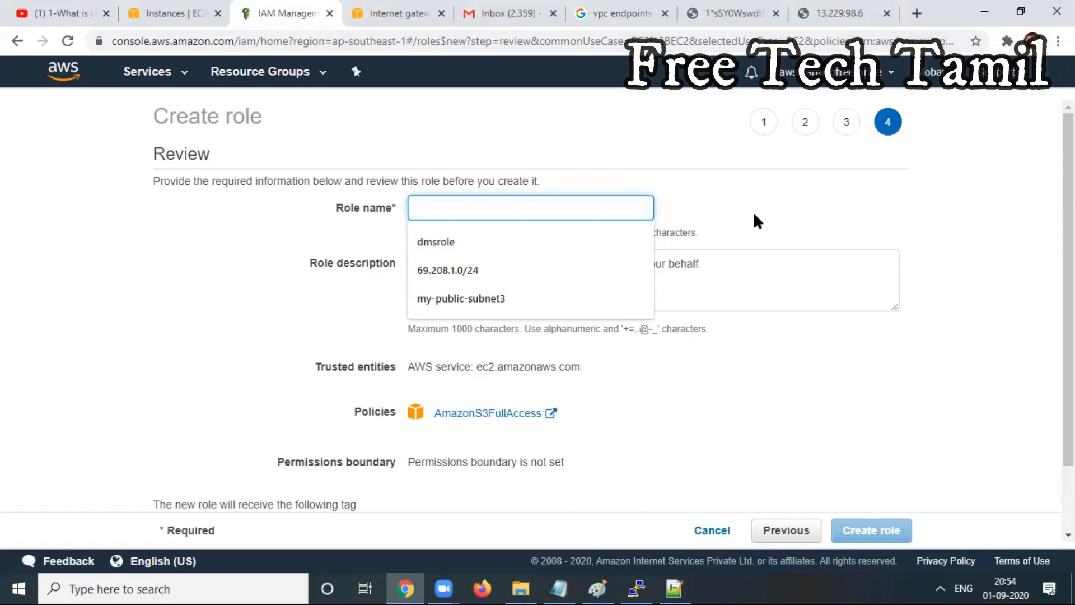
pyautogui.write('S3-Full-Access')
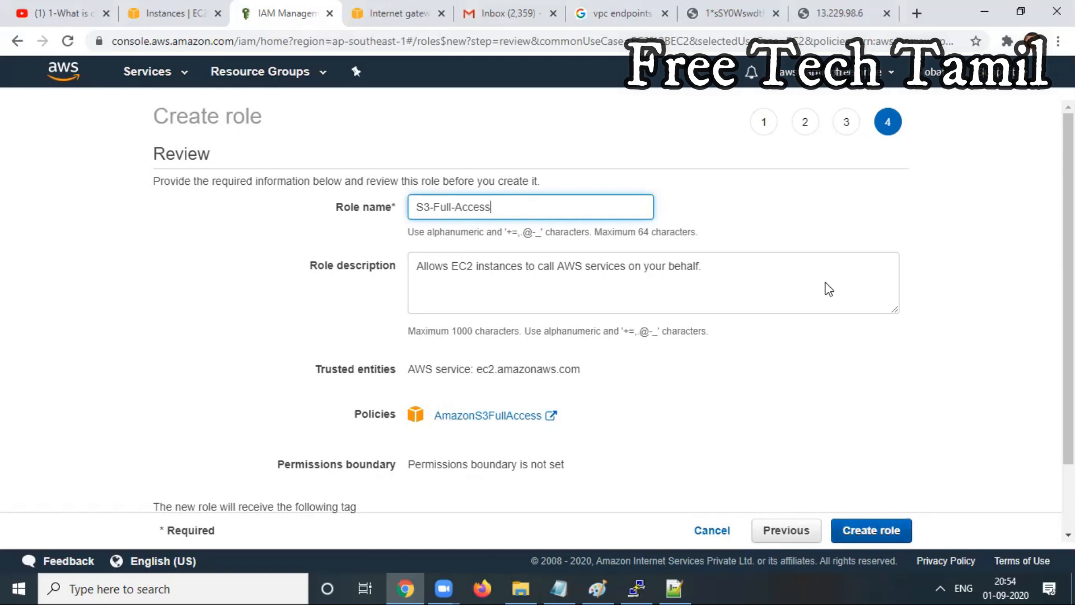
pyautogui.press('Return')
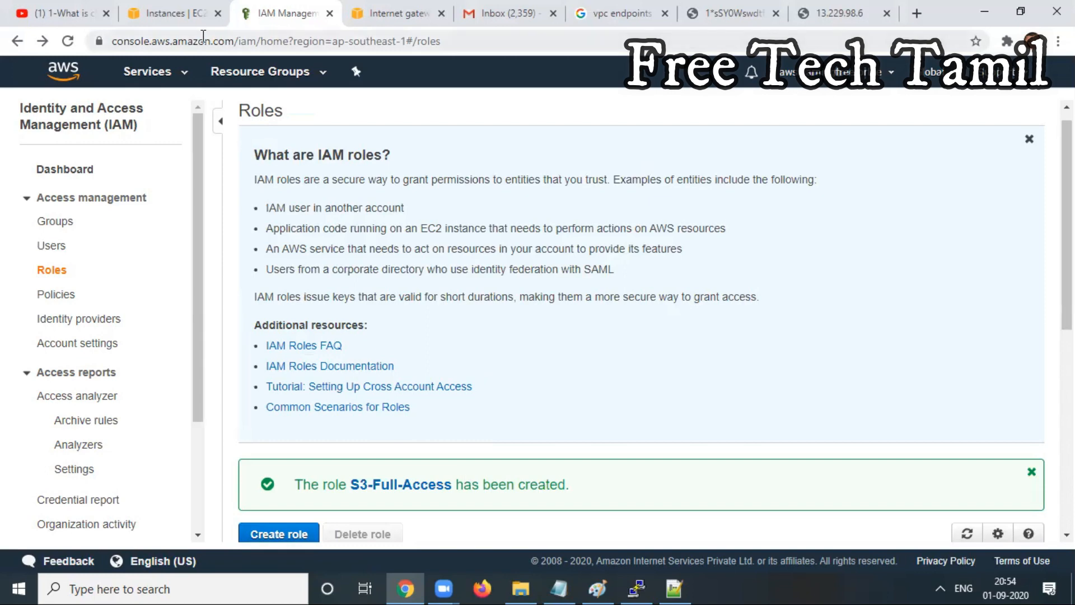
pyautogui.click(160, 11)
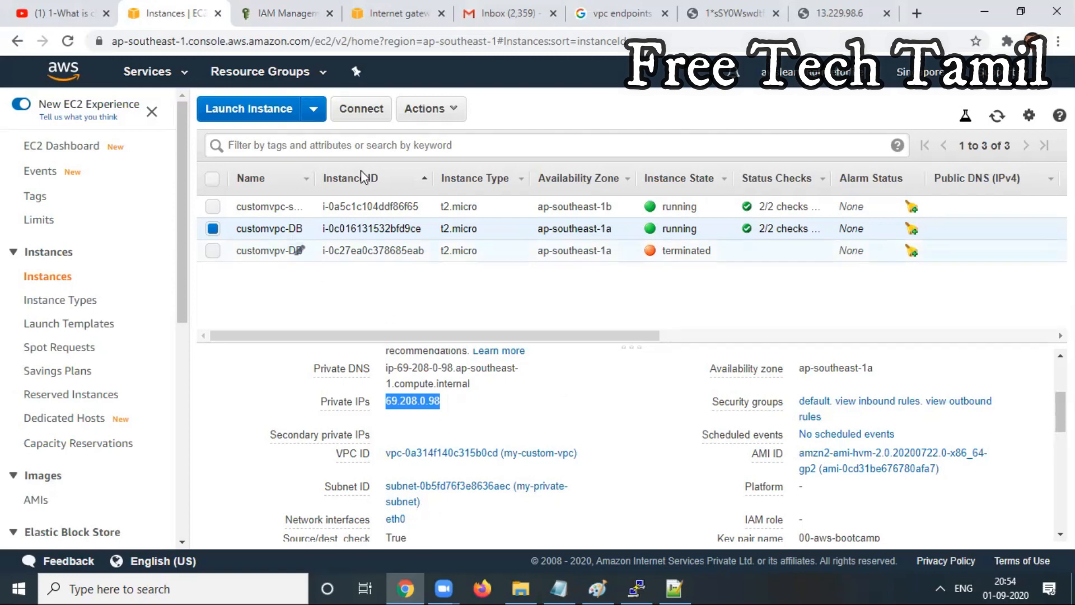
pyautogui.click(421, 111)
pyautogui.moveTo(444, 217)
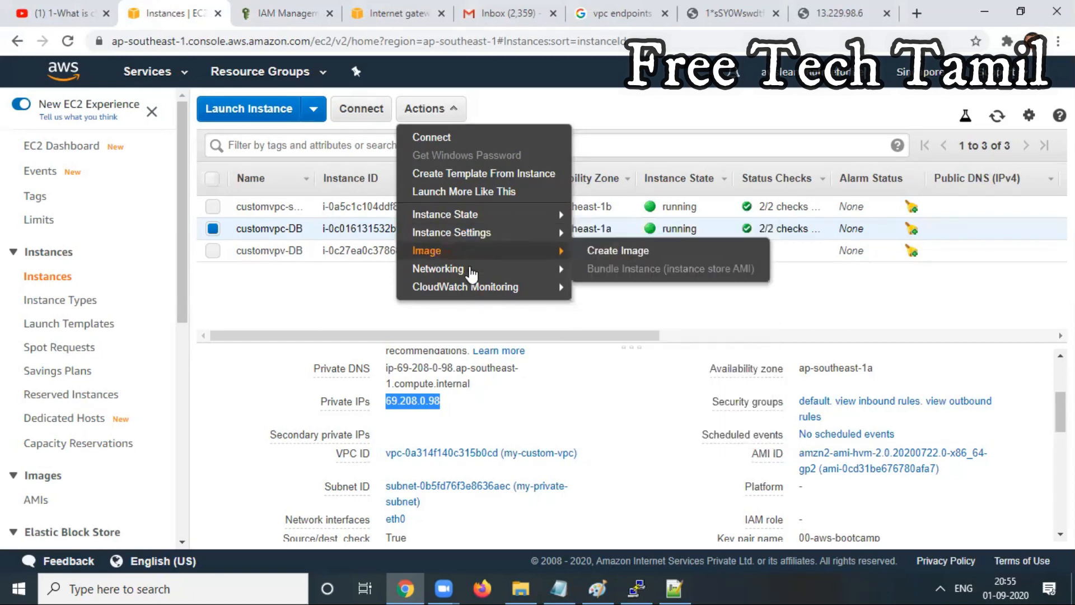
pyautogui.moveTo(469, 274)
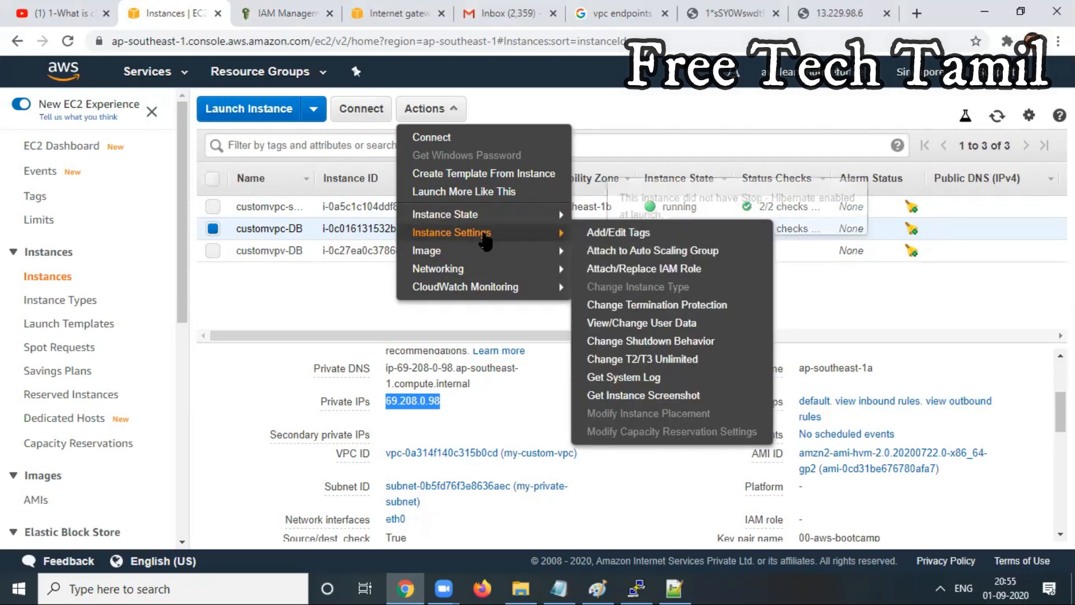
pyautogui.click(667, 275)
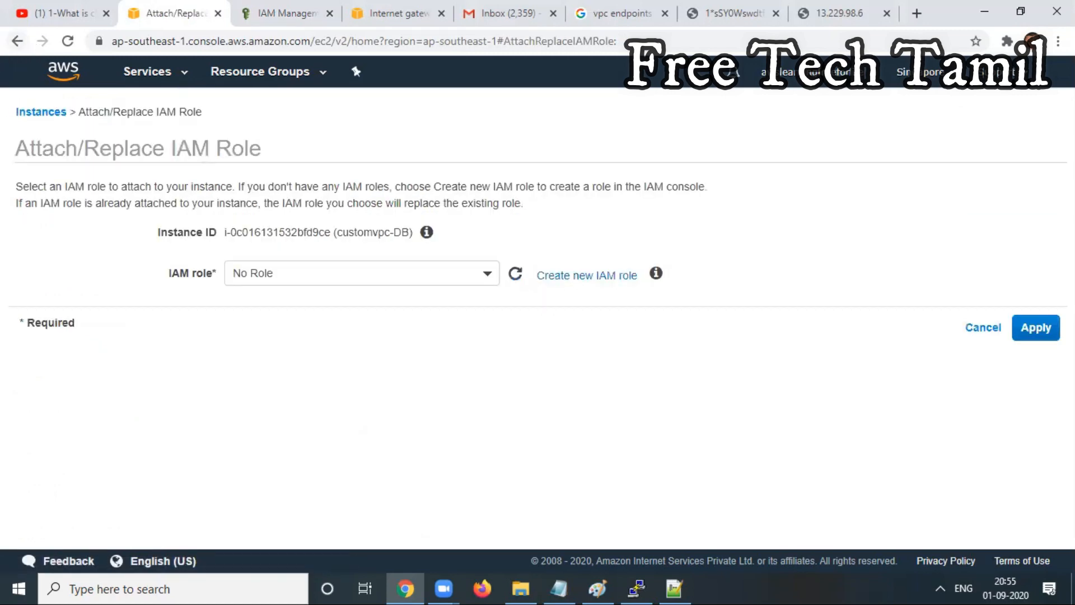
pyautogui.click(983, 329)
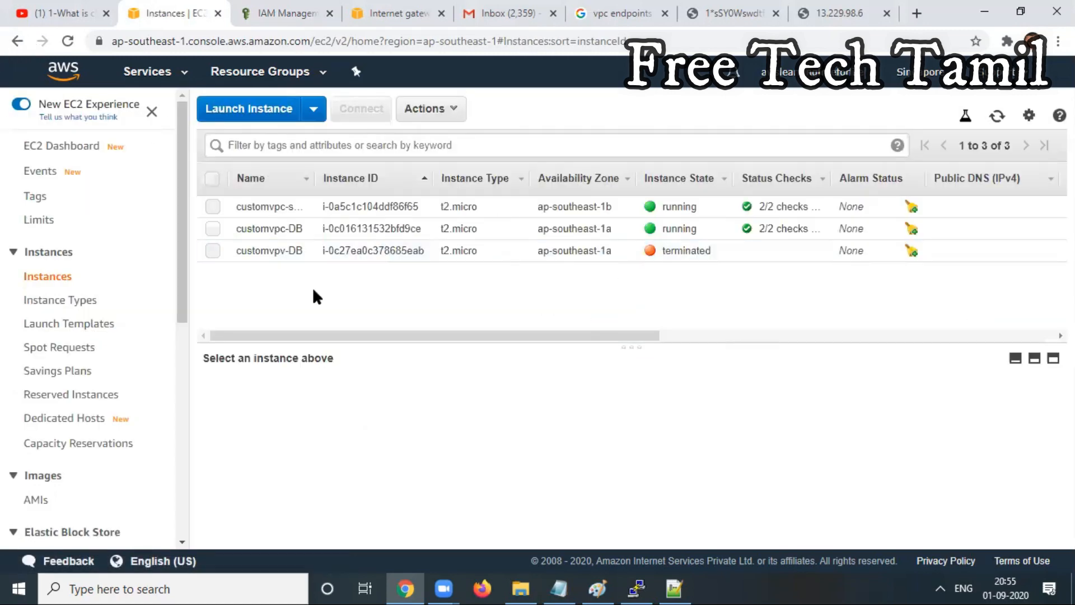
# Select the customvpc-DB instance and examine its description for the assigned IAM role.
pyautogui.click(213, 228)
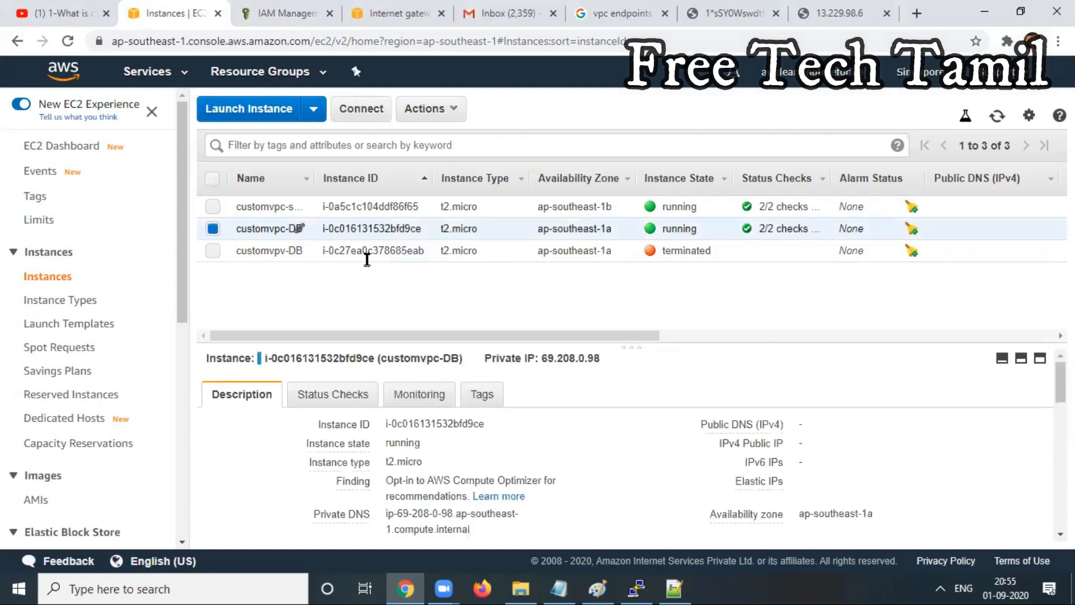
pyautogui.scroll(-3, 633, 442)
pyautogui.scroll(-3, 633, 442)
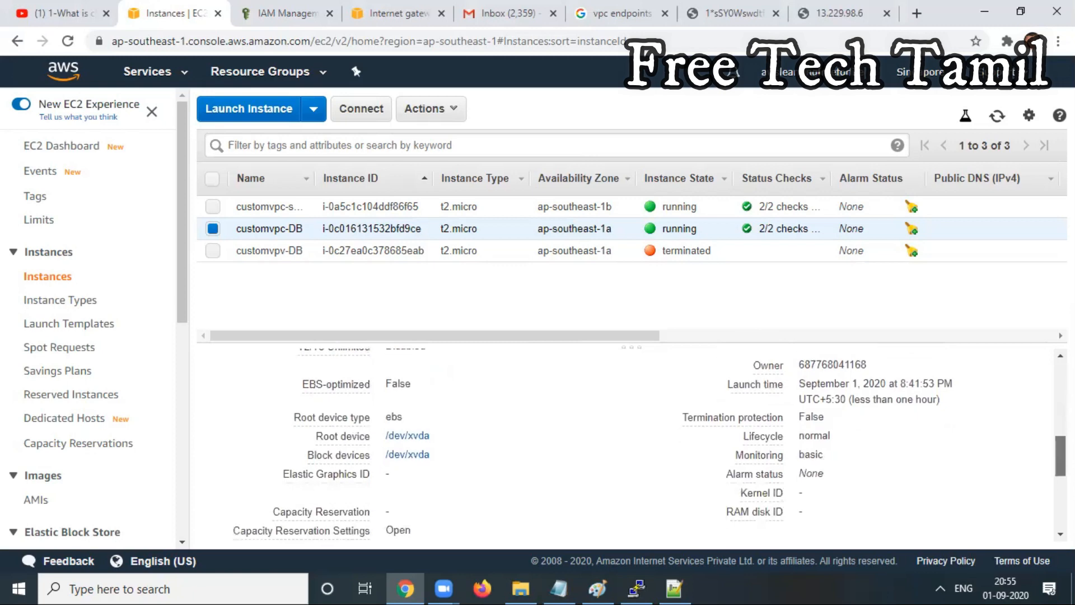
pyautogui.scroll(-3, 633, 443)
pyautogui.scroll(4, 633, 442)
pyautogui.scroll(3, 633, 443)
pyautogui.scroll(4, 633, 443)
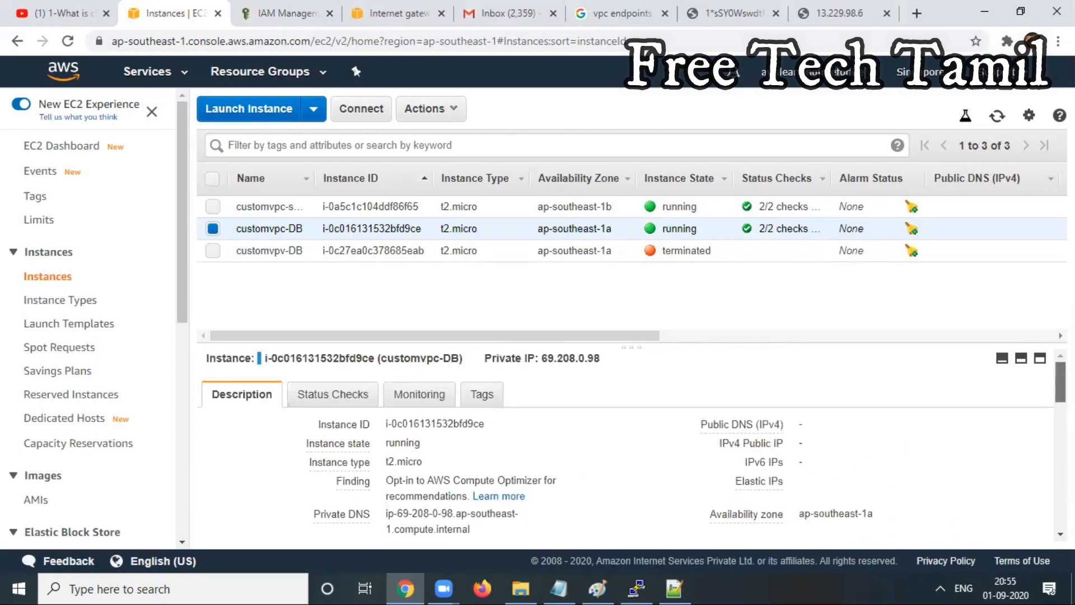
pyautogui.scroll(-3, 632, 447)
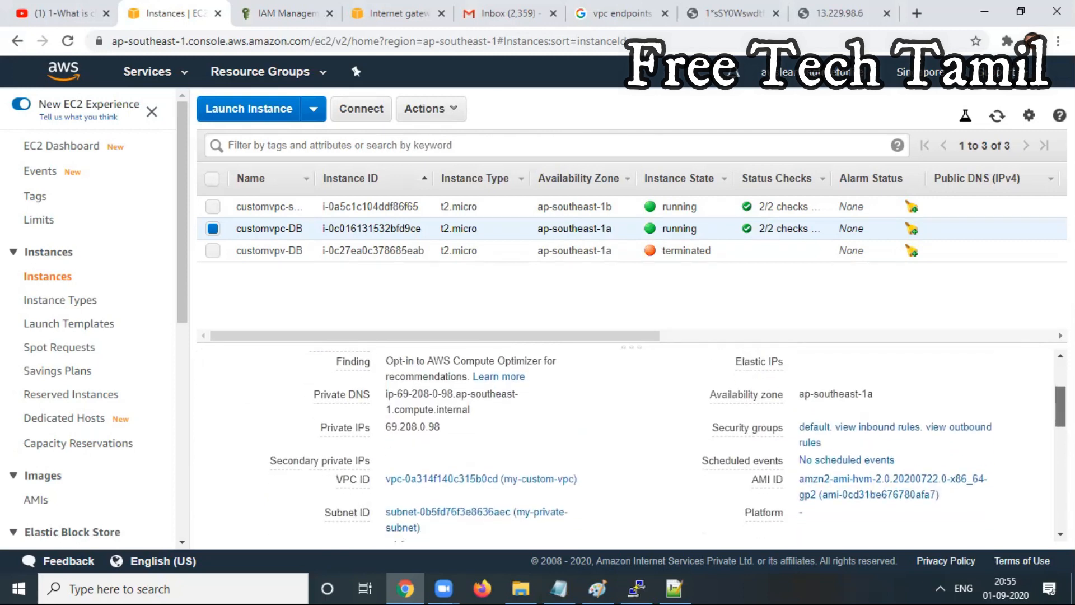
pyautogui.scroll(-1, 1002, 436)
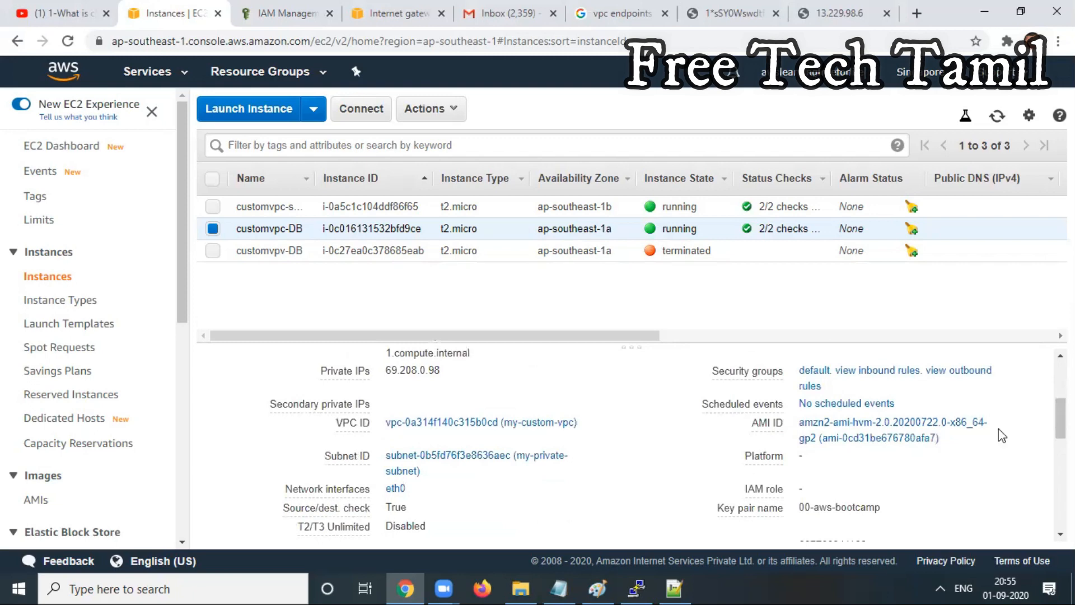
pyautogui.moveTo(747, 489); pyautogui.dragTo(784, 489)
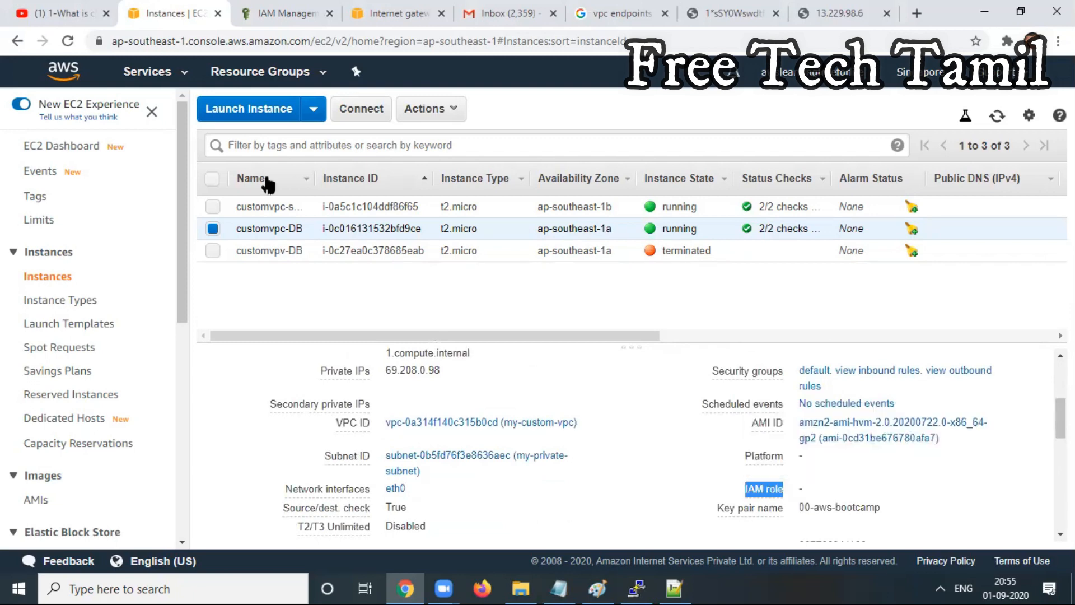
# Attach the S3-Full-Access IAM role to the customvpc-DB instance, then reselect that instance in the list.
pyautogui.click(430, 113)
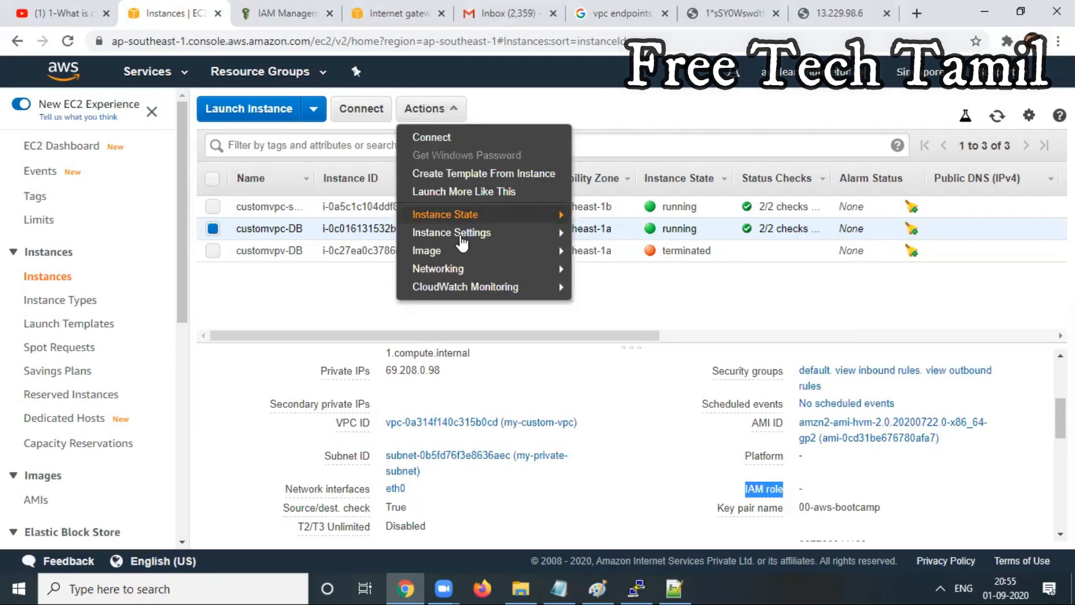
pyautogui.moveTo(464, 234)
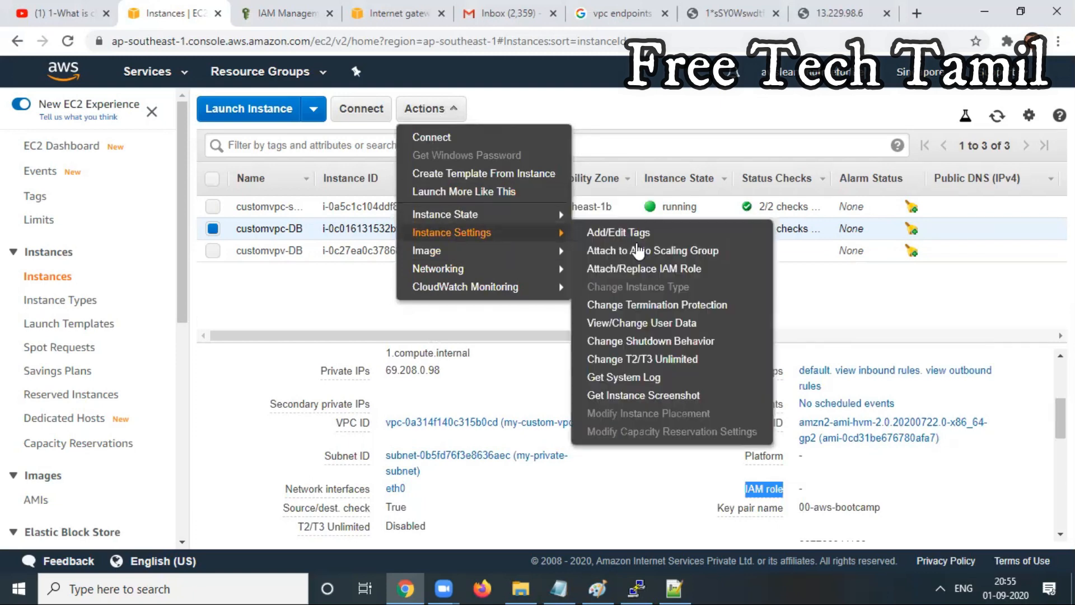
pyautogui.click(632, 271)
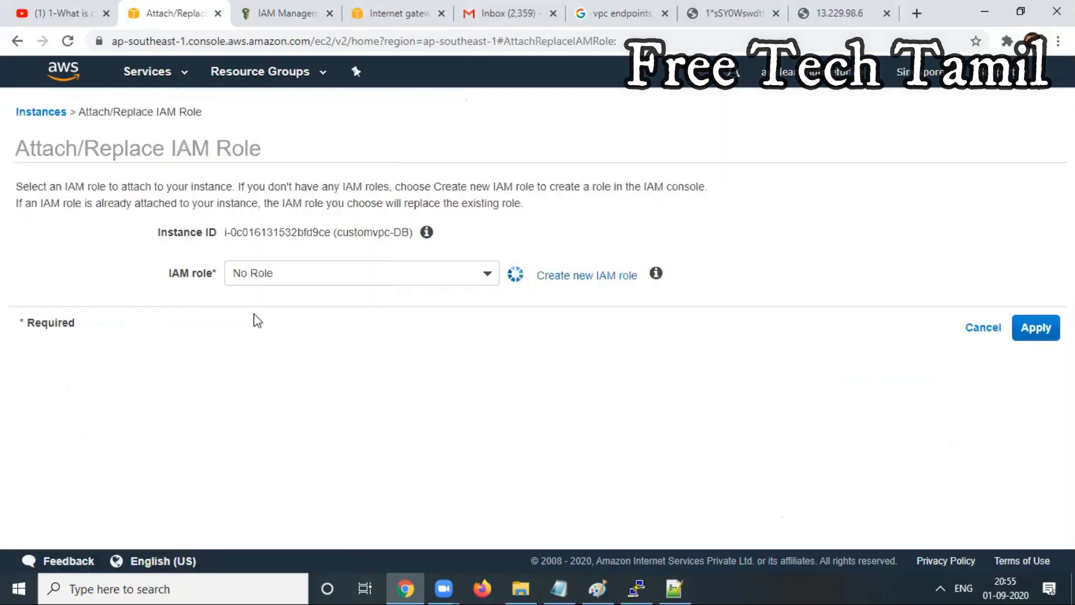
pyautogui.click(304, 274)
pyautogui.click(280, 377)
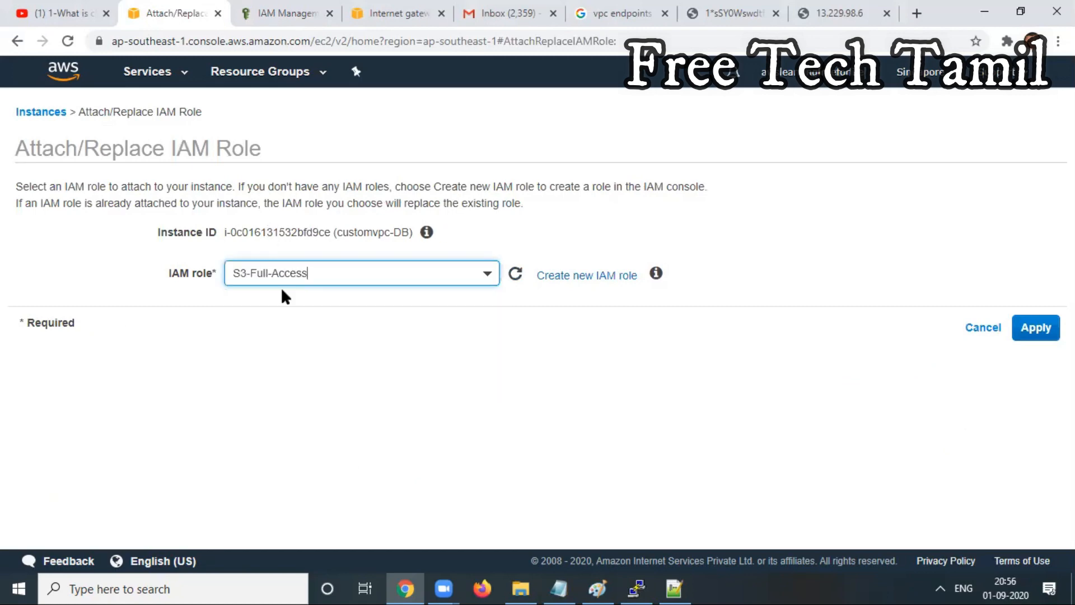
pyautogui.click(1036, 328)
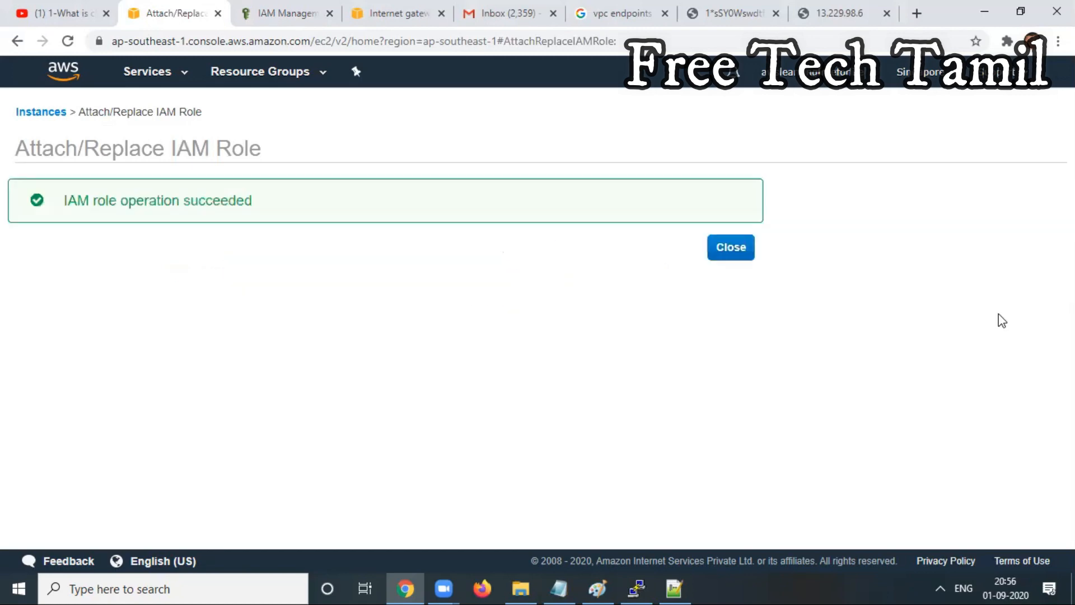
pyautogui.click(725, 250)
pyautogui.click(213, 231)
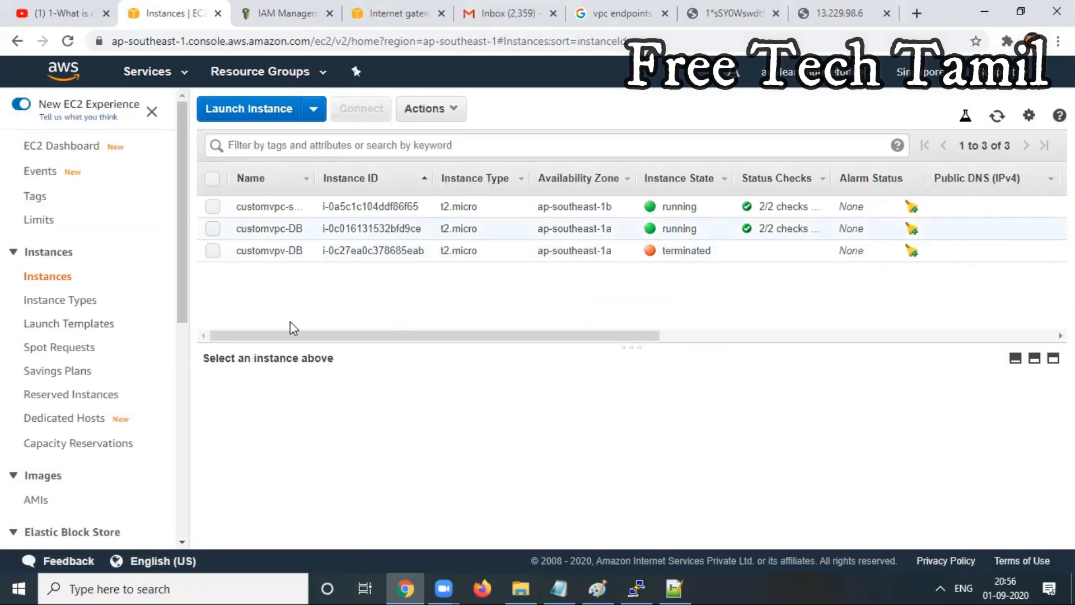
# Switch to the PuTTY session on the private instance and rerun aws s3 ls.
pyautogui.click(635, 587)
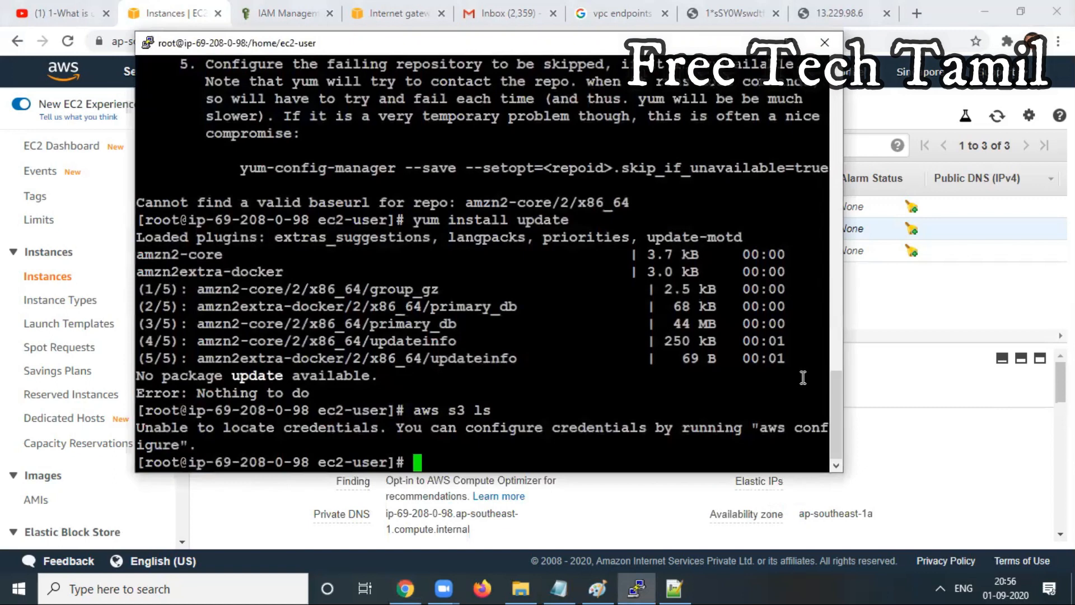
pyautogui.press('Up')
pyautogui.press('Return')
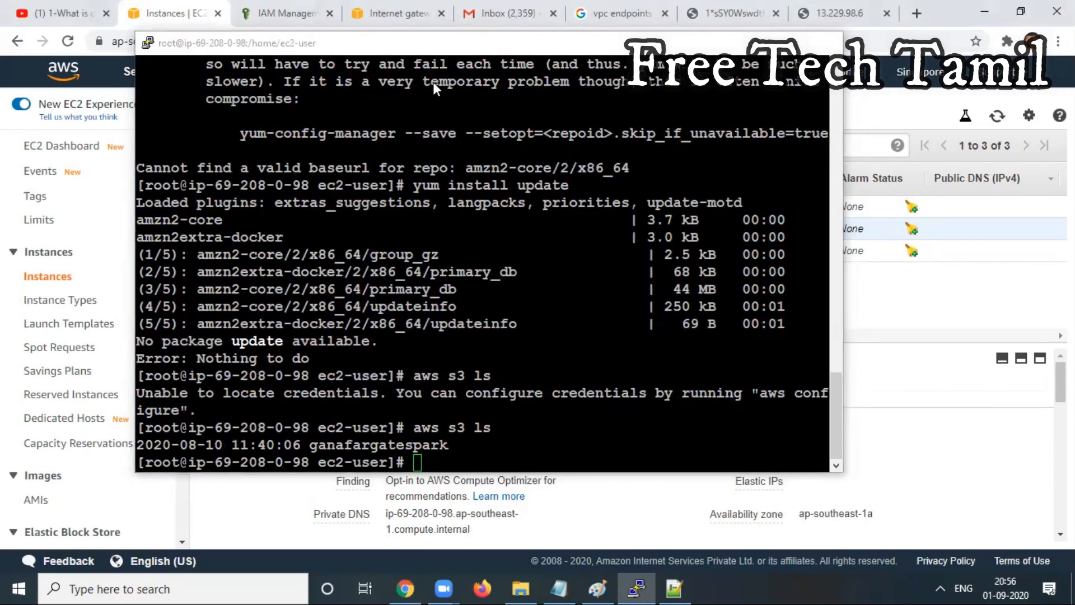
# Return to the AWS console in the browser and open the S3 service in a new tab.
pyautogui.click(112, 87)
pyautogui.rightClick(143, 71)
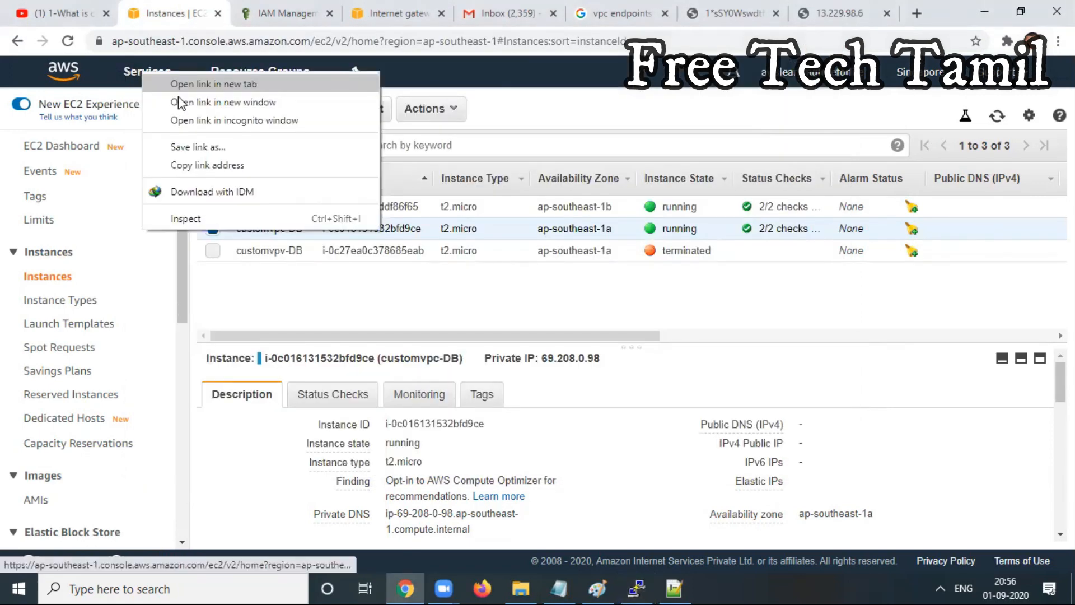
pyautogui.click(184, 85)
pyautogui.click(252, 13)
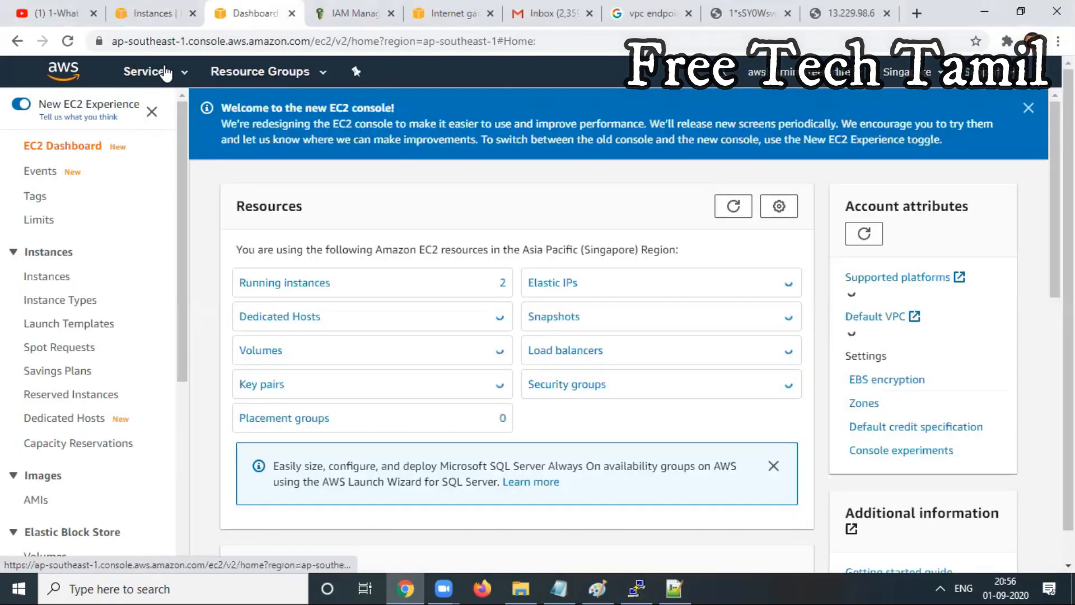
pyautogui.click(166, 77)
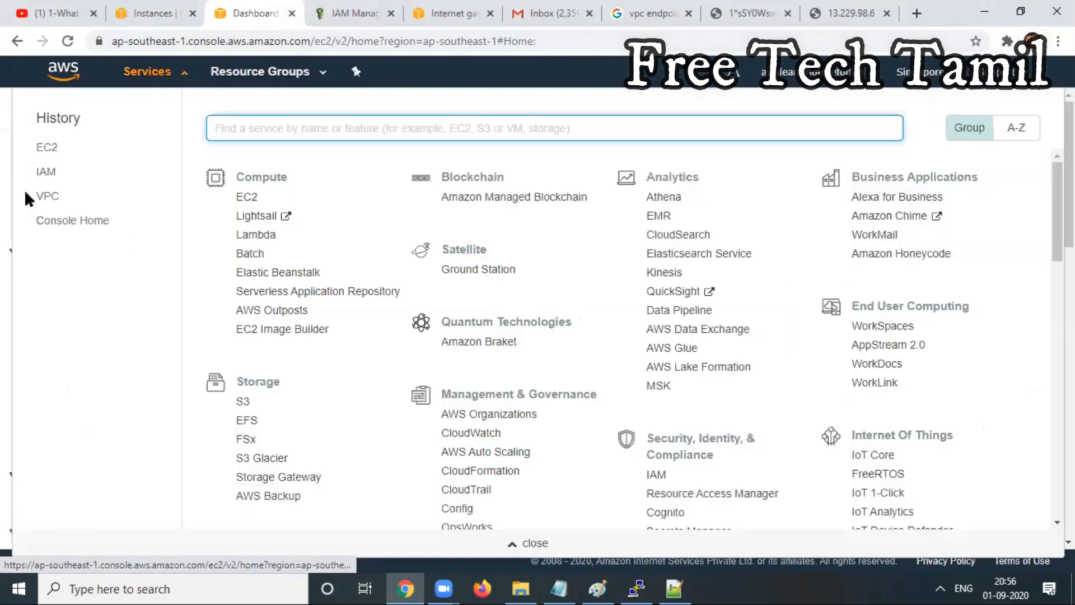
pyautogui.write('S3')
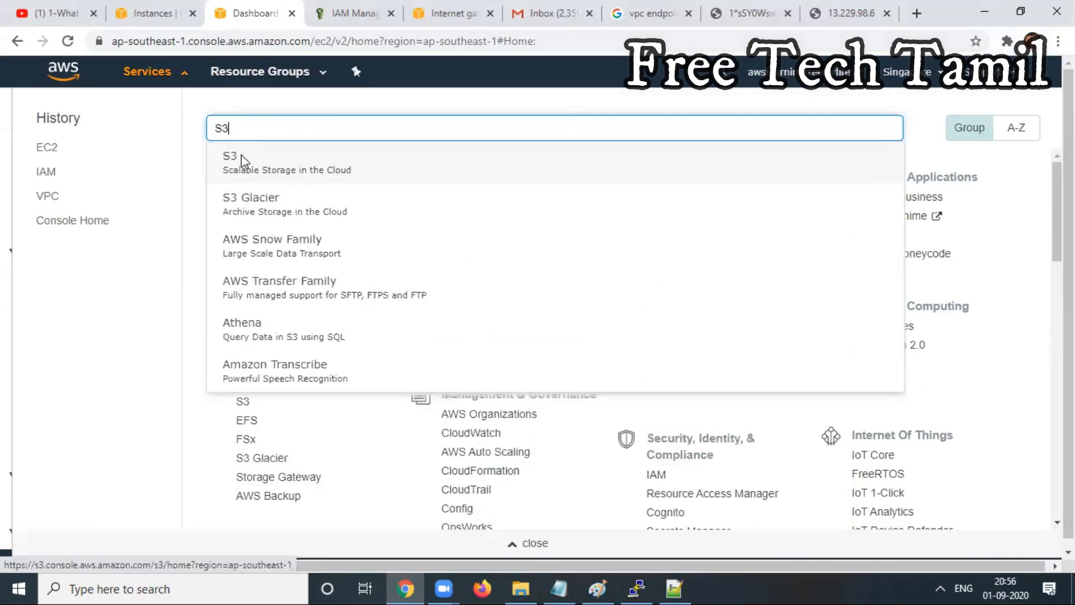
pyautogui.click(243, 161)
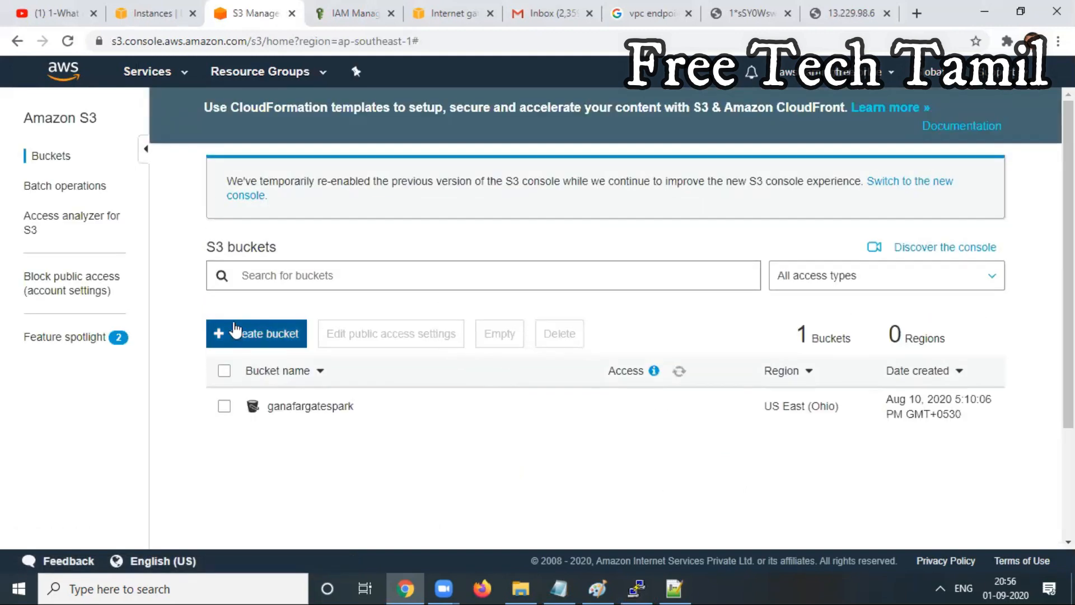
# Create an S3 bucket named freetechtamilaws in the Asia Pacific (Singapore) region.
pyautogui.click(263, 337)
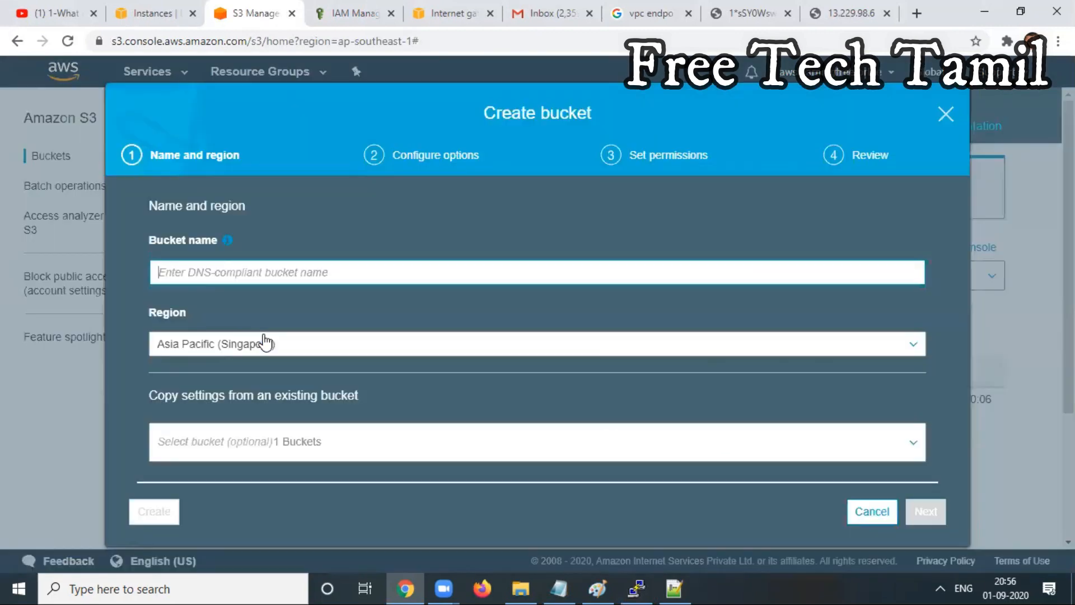
pyautogui.click(307, 275)
pyautogui.write('my')
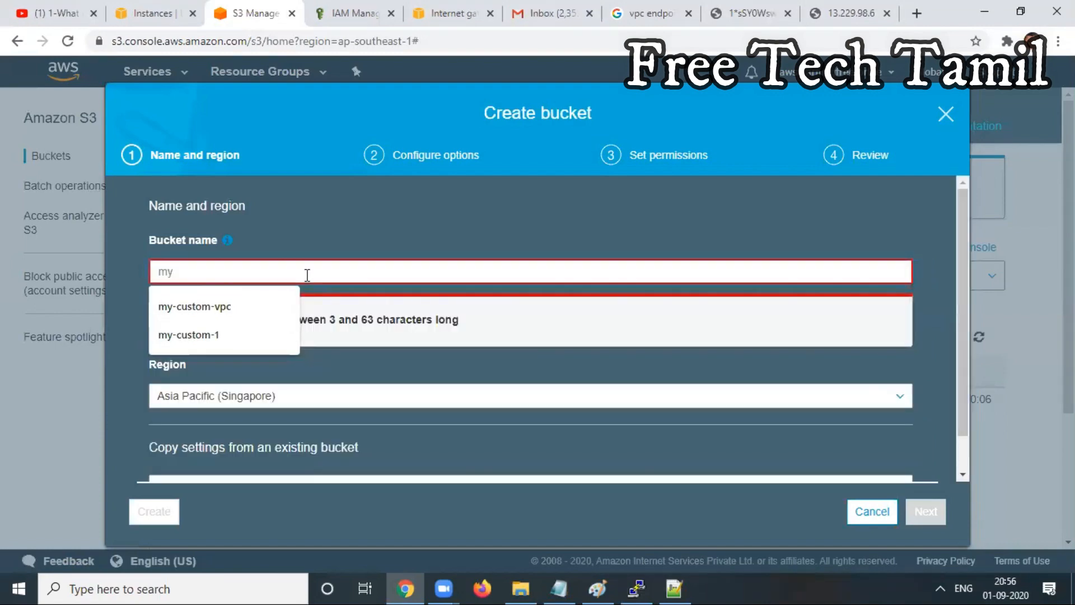
pyautogui.press('BackSpace')
pyautogui.press('BackSpace')
pyautogui.write('freet')
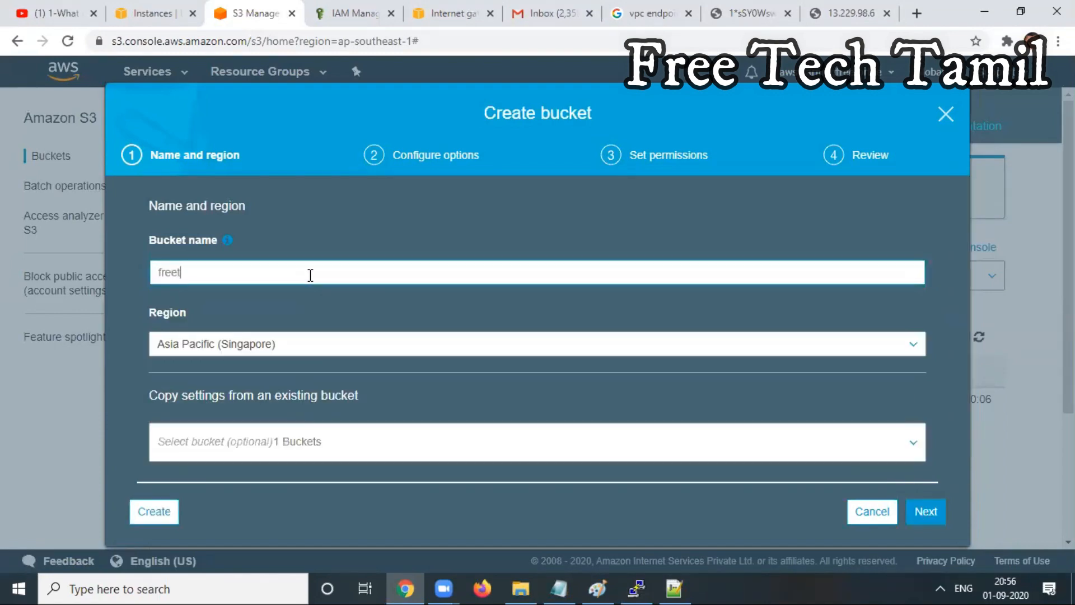
pyautogui.write('echtamilaws')
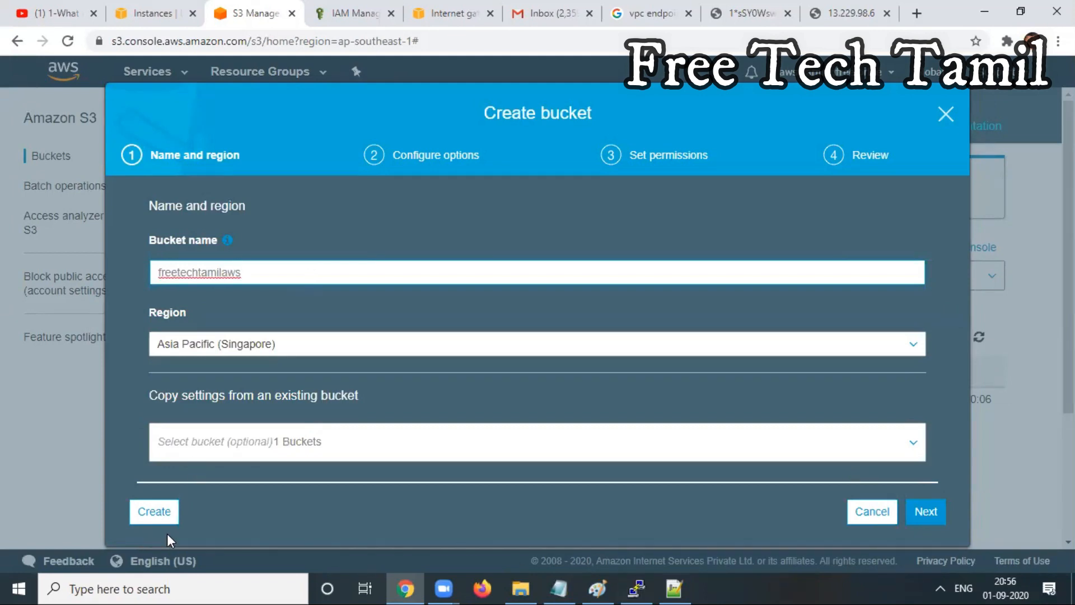
pyautogui.click(155, 514)
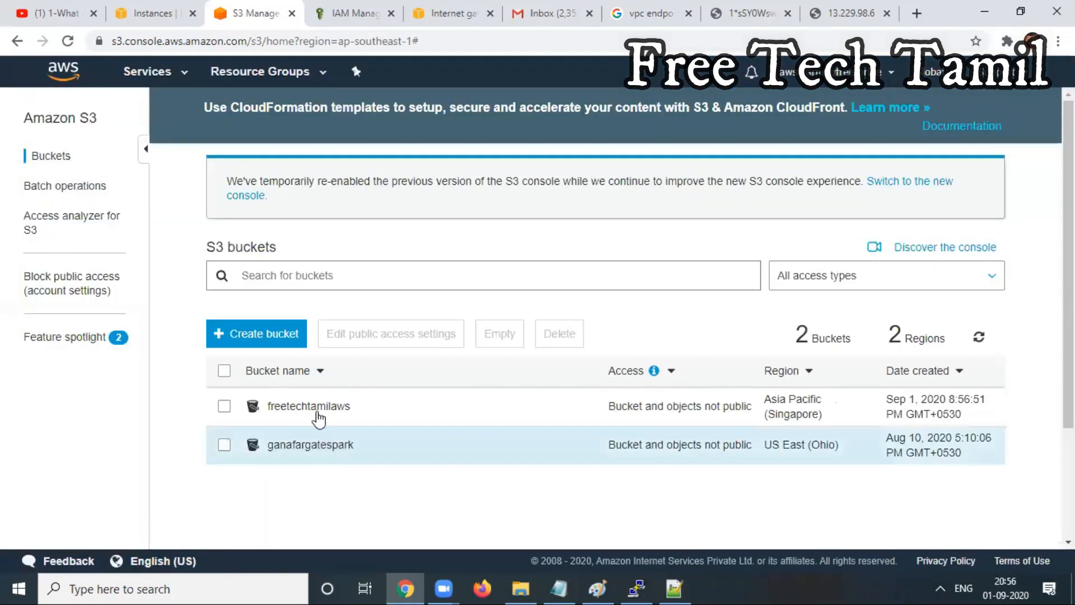
# Go back to the PuTTY session and run aws s3 ls again to check for the new bucket.
pyautogui.click(637, 588)
pyautogui.press('Up')
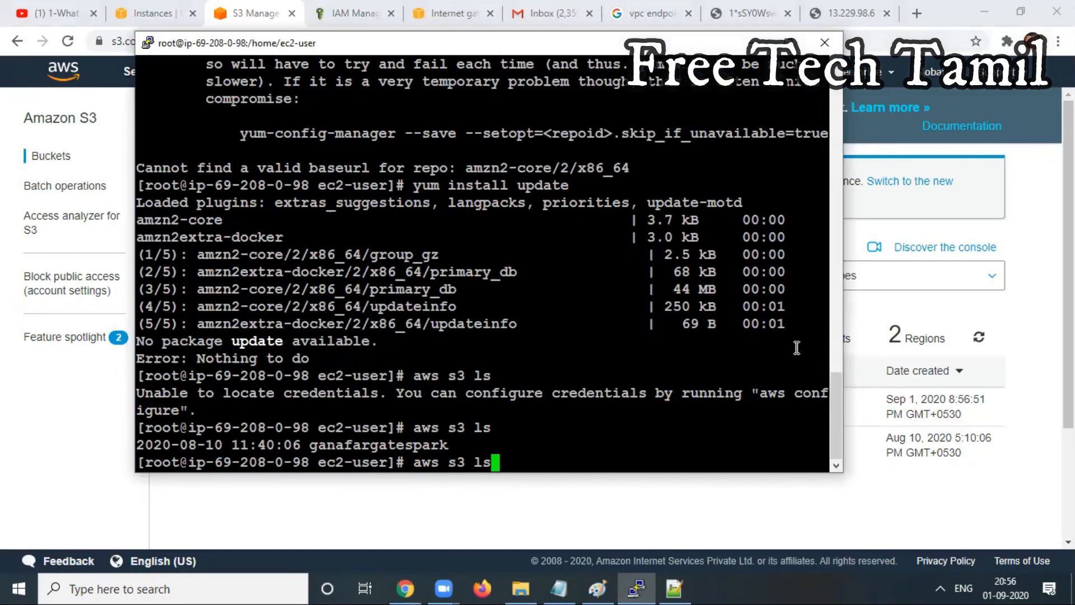
pyautogui.press('Return')
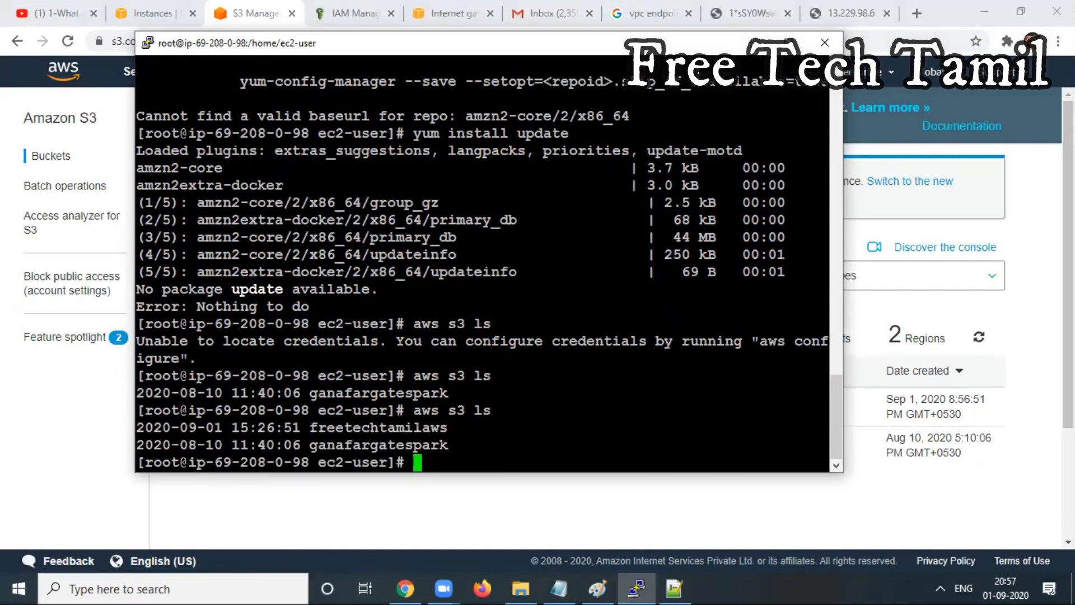
# Switch to the Notepad notes and correct the misspelled word after "Interface :" to "Provisions" under VPC Endpoints.
pyautogui.click(559, 588)
pyautogui.moveTo(1068, 437); pyautogui.dragTo(1068, 144)
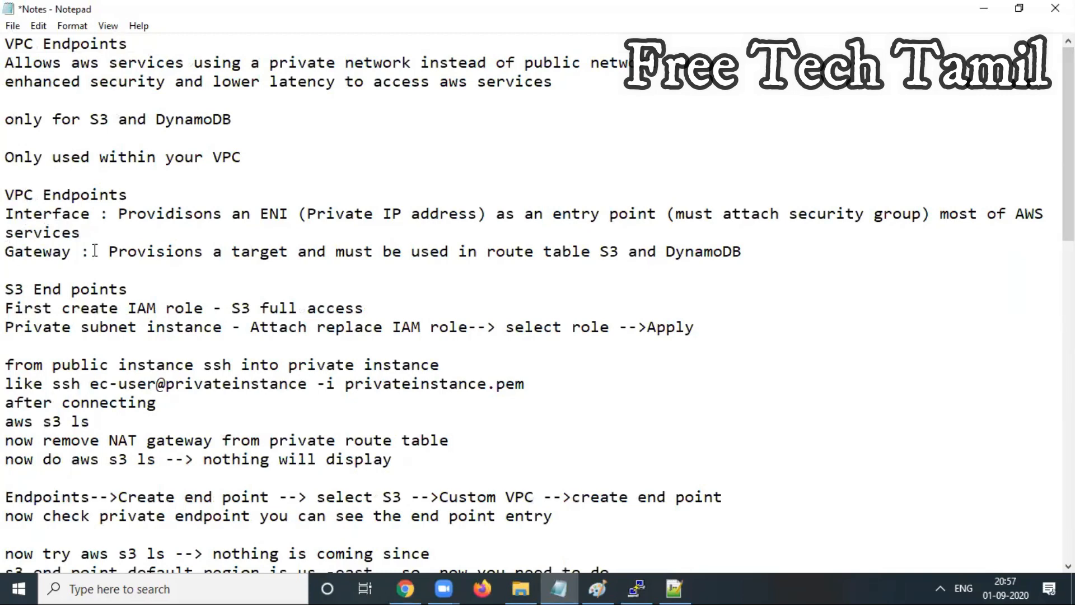
pyautogui.click(177, 214)
pyautogui.press('BackSpace')
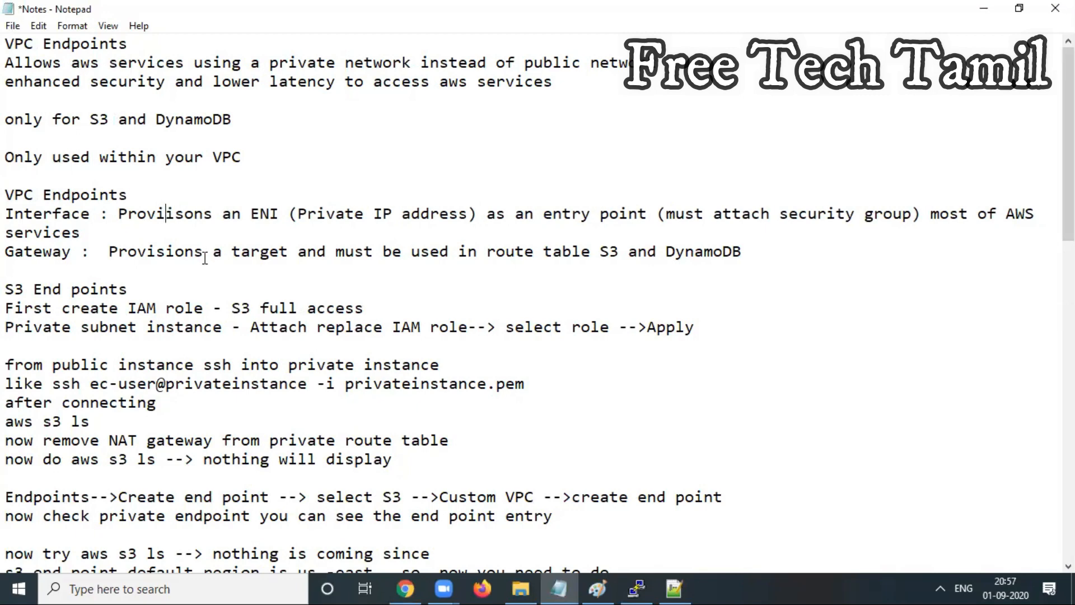
pyautogui.press('BackSpace')
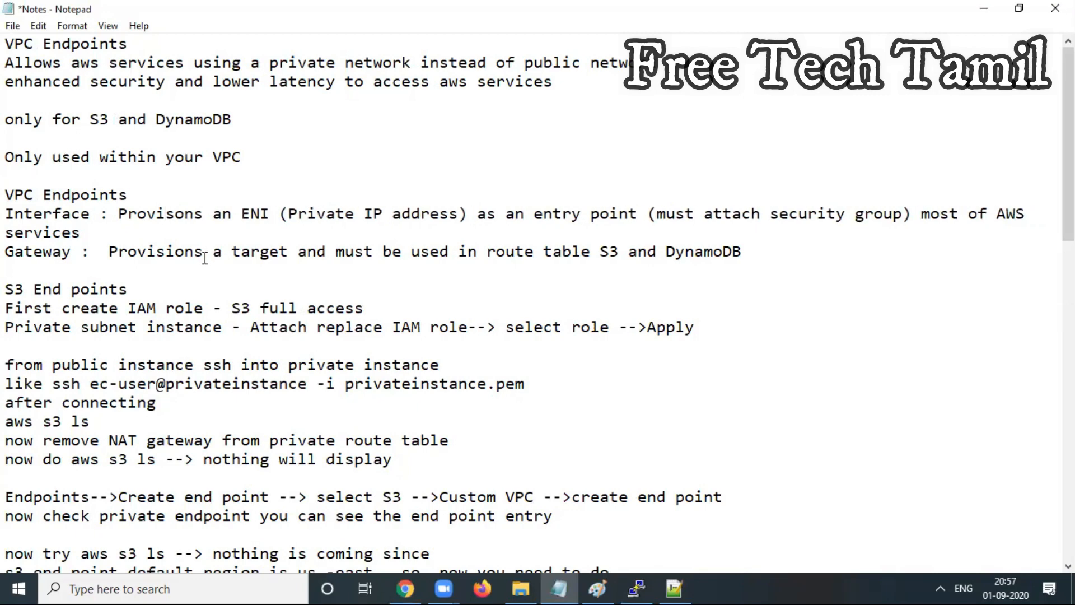
pyautogui.write('i')
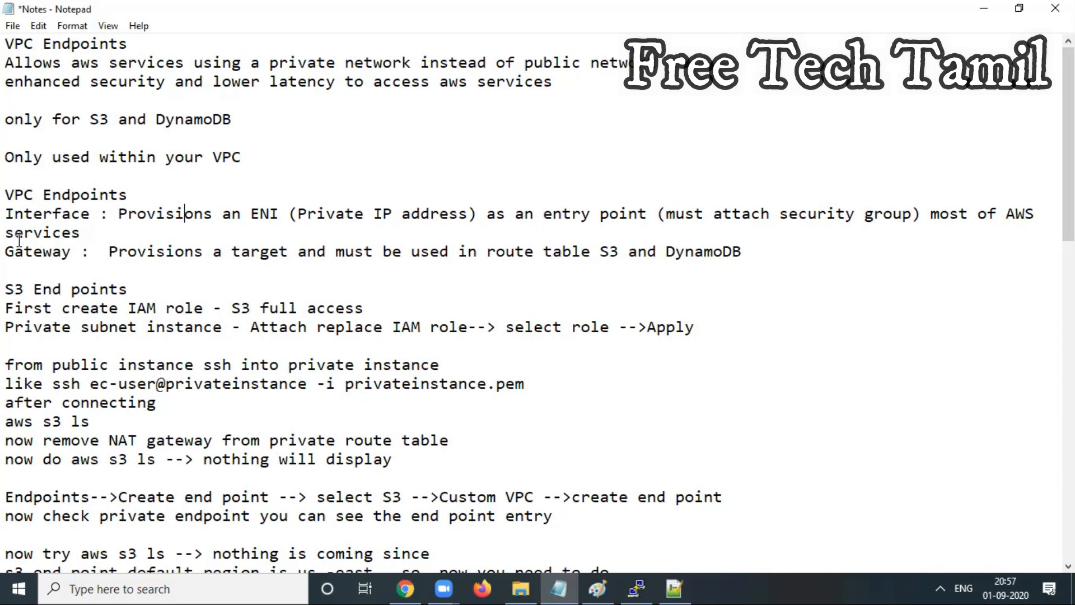
# Highlight and read the Interface and Gateway endpoint definitions in the notes.
pyautogui.moveTo(8, 214); pyautogui.dragTo(87, 227)
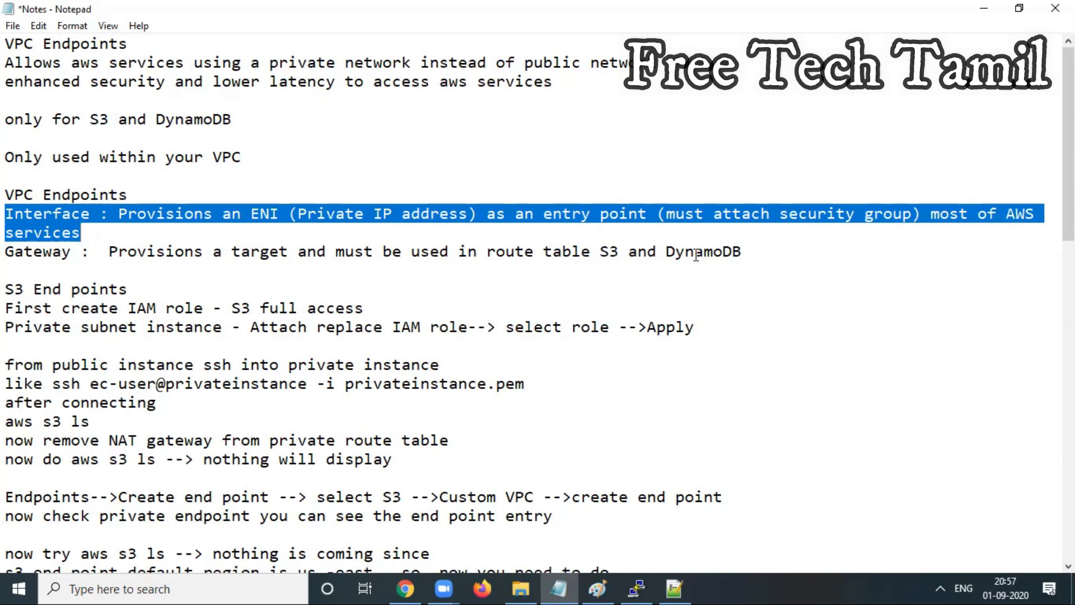
pyautogui.moveTo(743, 251); pyautogui.dragTo(8, 258)
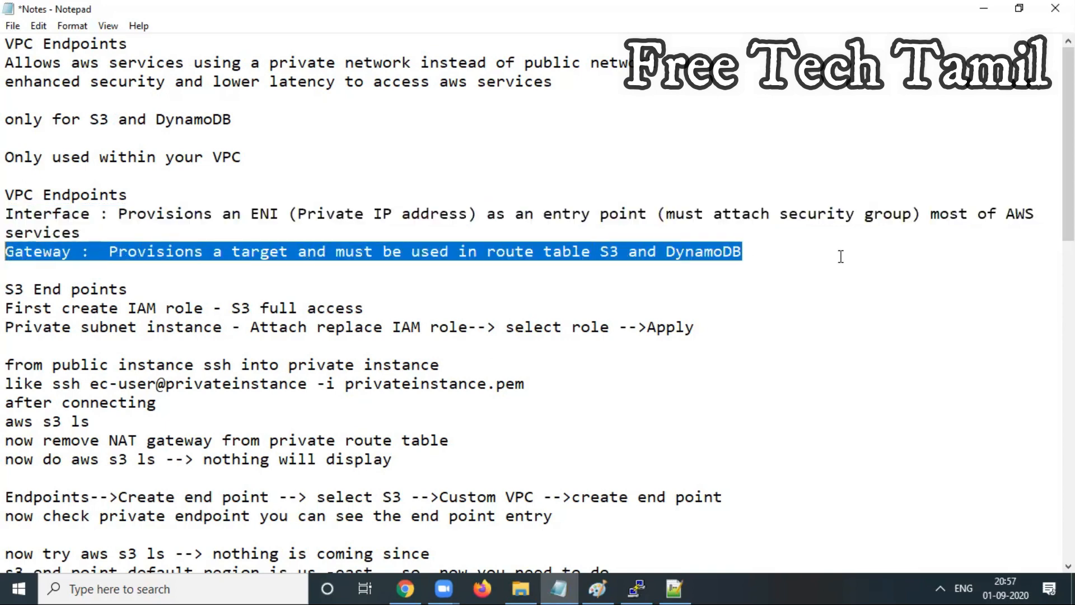
pyautogui.moveTo(8, 214); pyautogui.dragTo(787, 252)
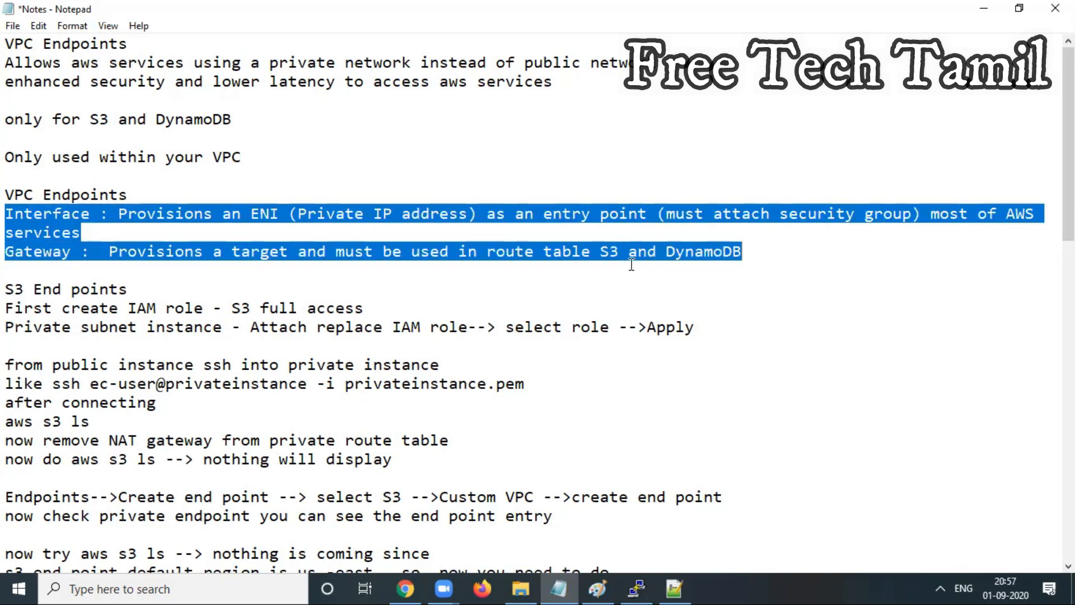
pyautogui.click(692, 258)
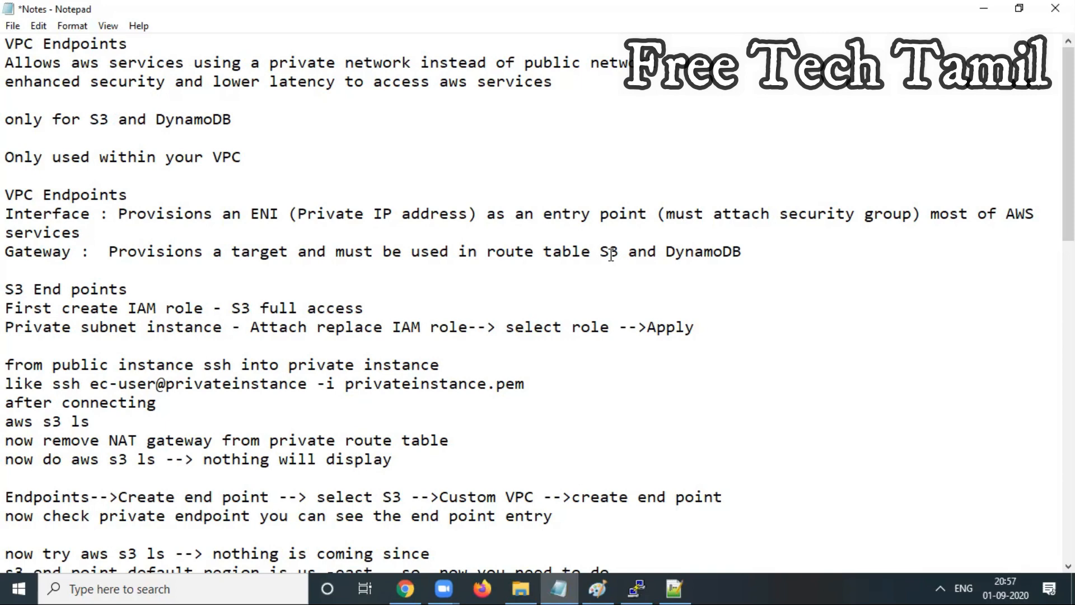
# Review the terminal's bucket listing, then highlight the notes line about removing the NAT gateway from the private route table.
pyautogui.click(647, 586)
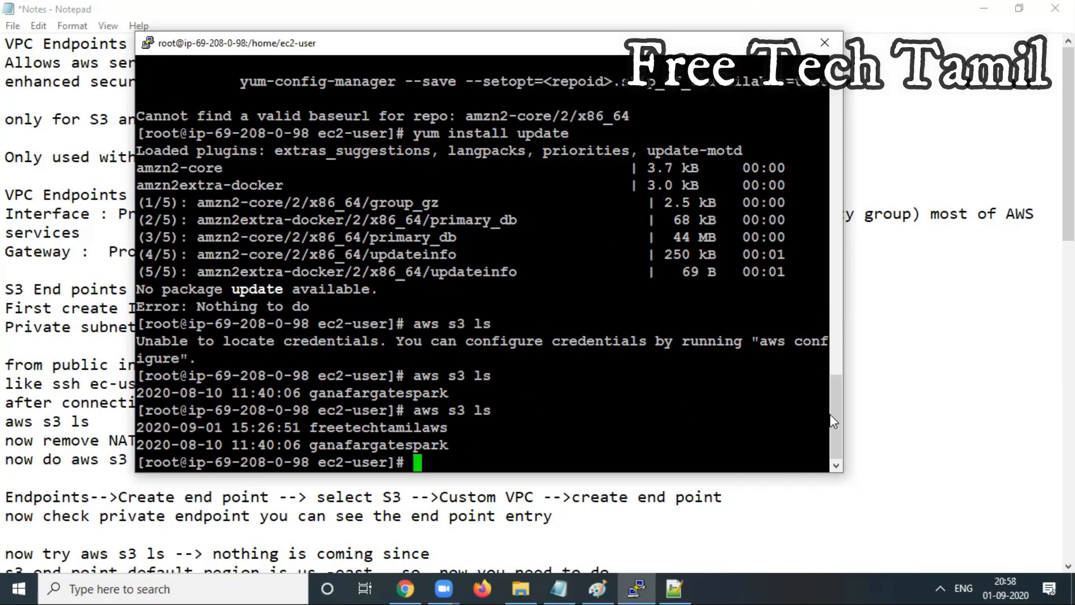
pyautogui.click(846, 398)
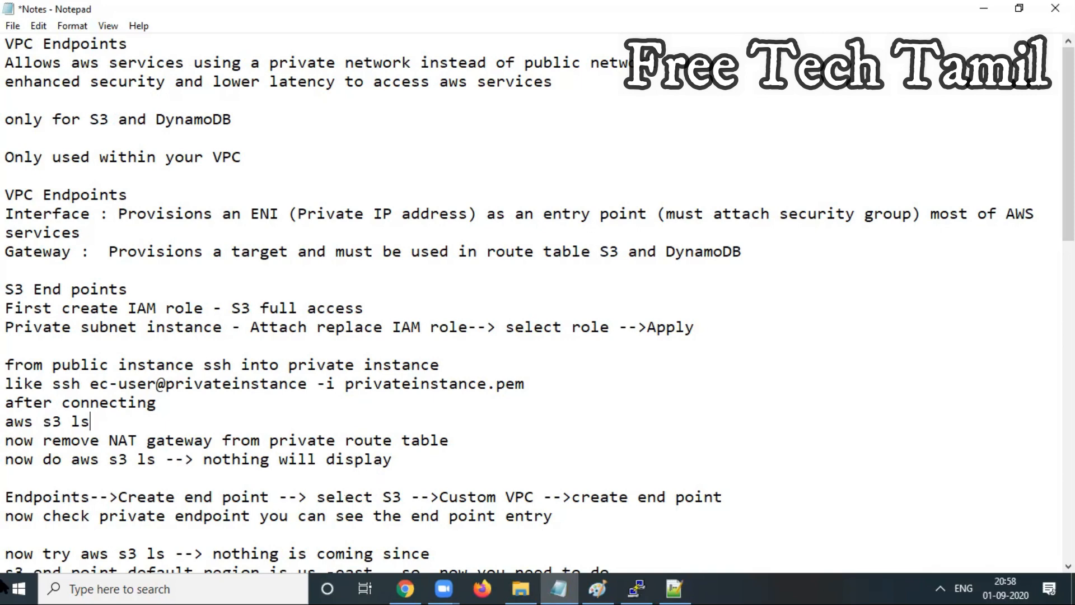
pyautogui.moveTo(9, 435); pyautogui.dragTo(474, 443)
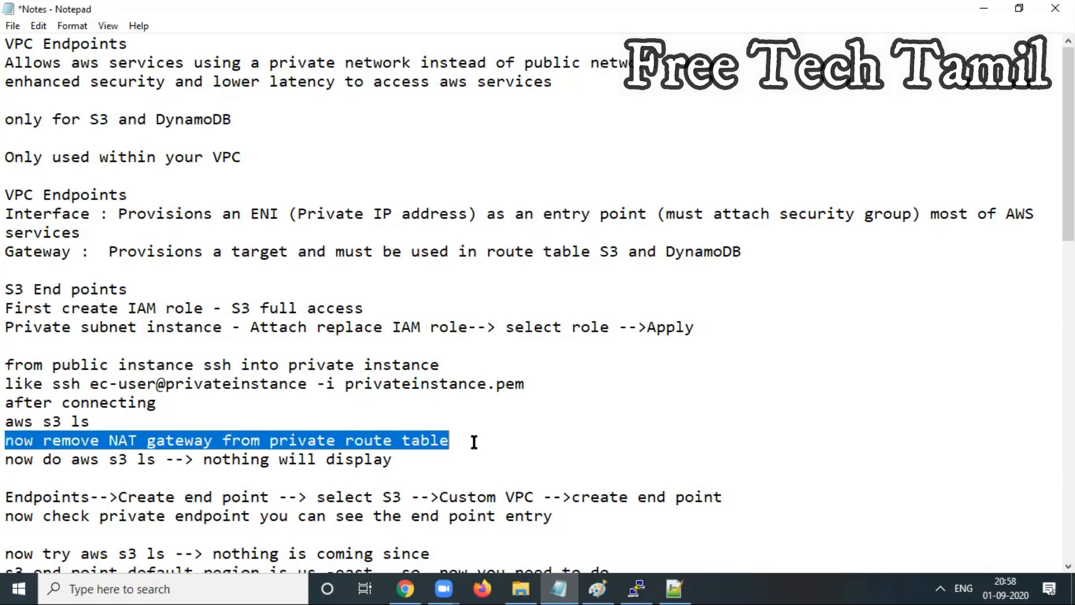
# Minimize the notes, return to the browser's VPC console tab and open the Route Tables list.
pyautogui.click(984, 8)
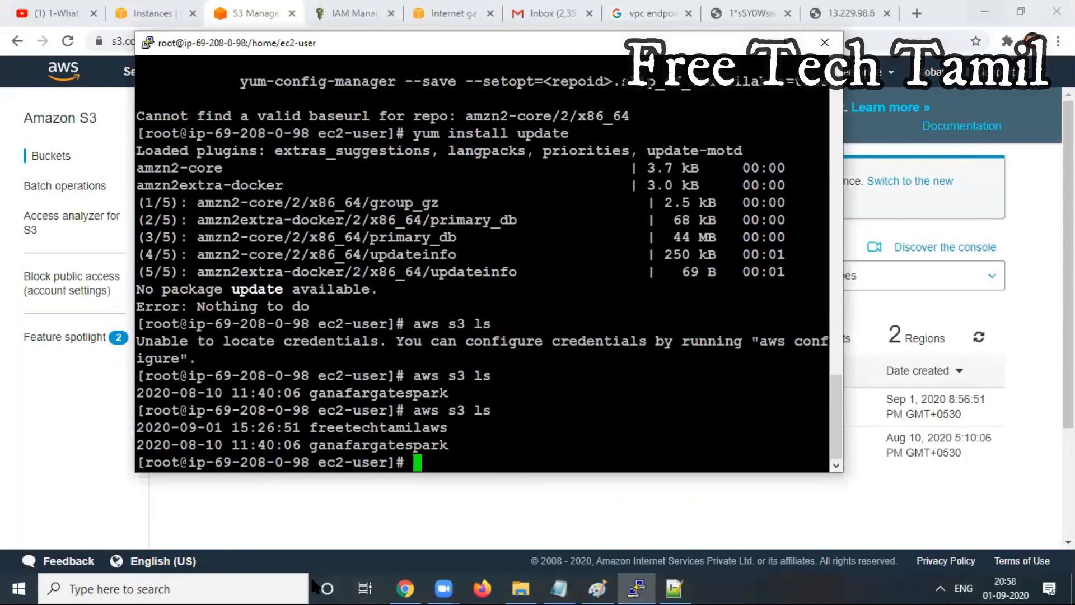
pyautogui.click(350, 543)
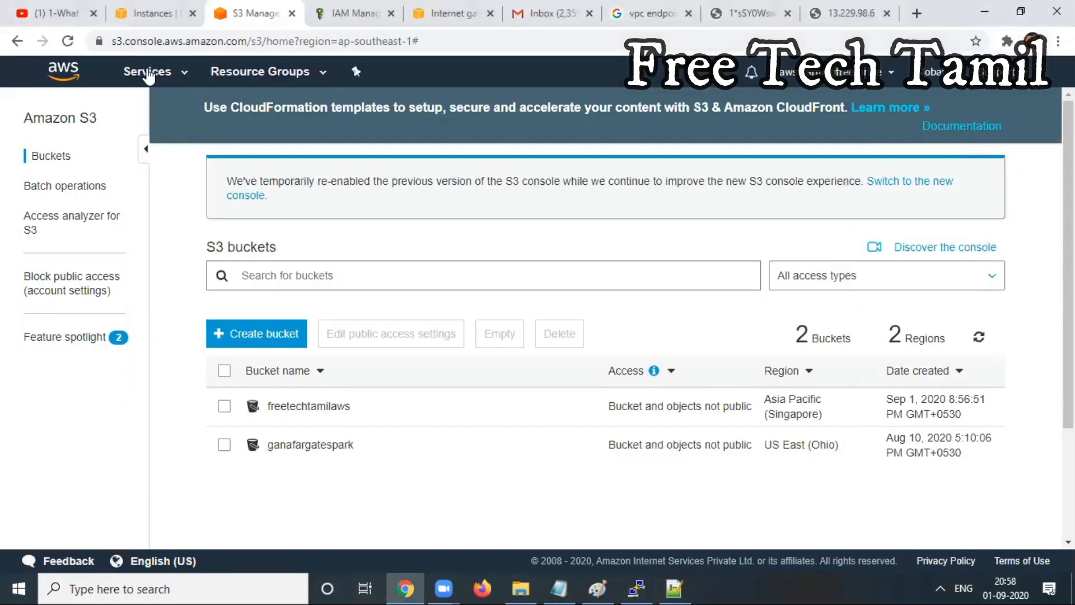
pyautogui.click(339, 11)
pyautogui.hotkey('ctrl', 'Tab')
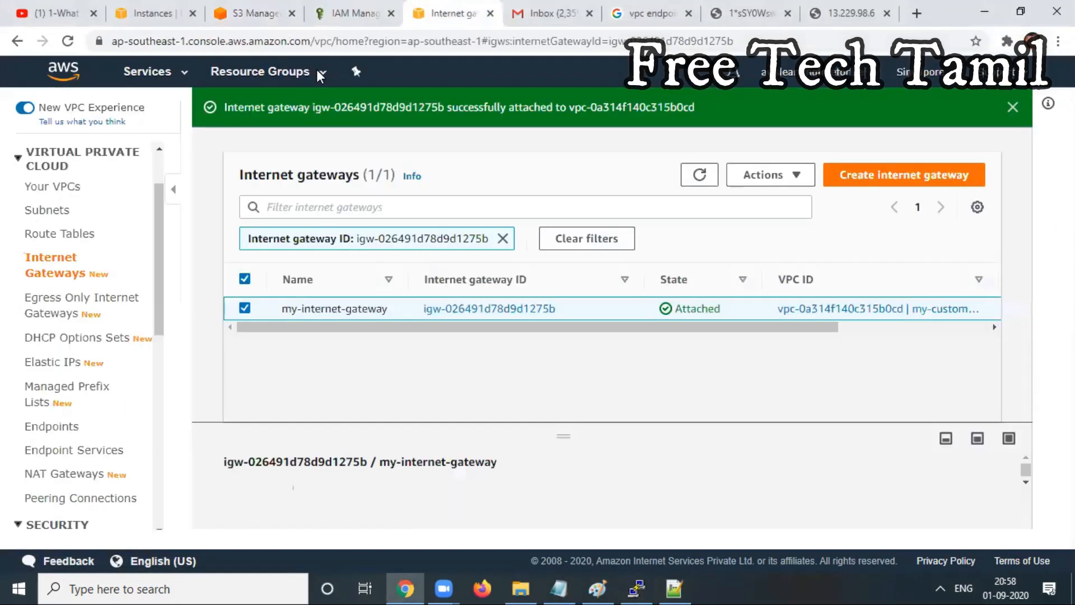
pyautogui.click(70, 235)
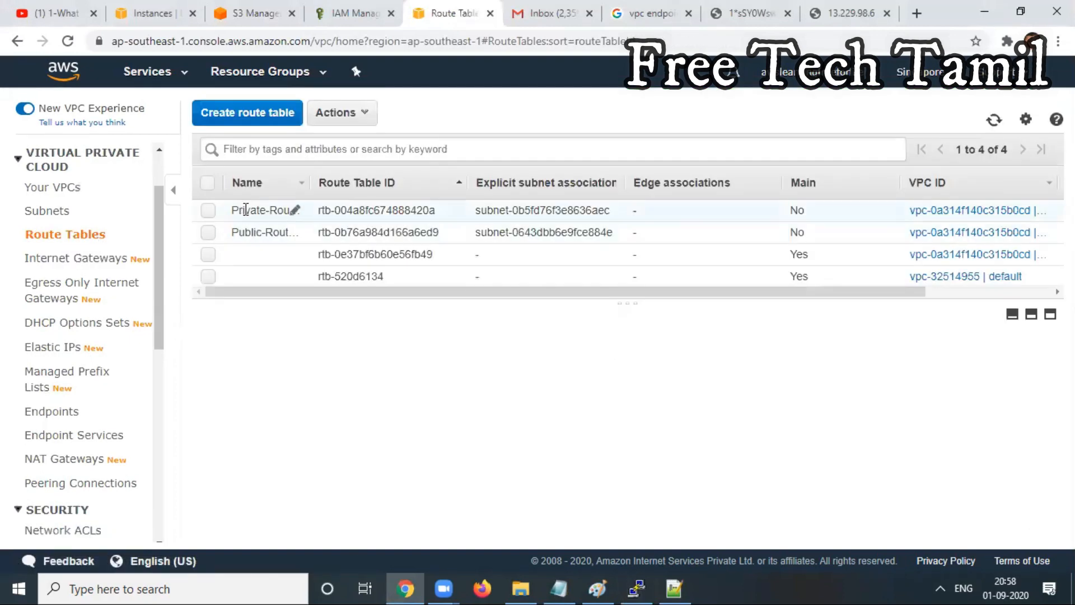
# Remove the 0.0.0.0/0 NAT gateway route from the private route table and save the routes.
pyautogui.click(208, 212)
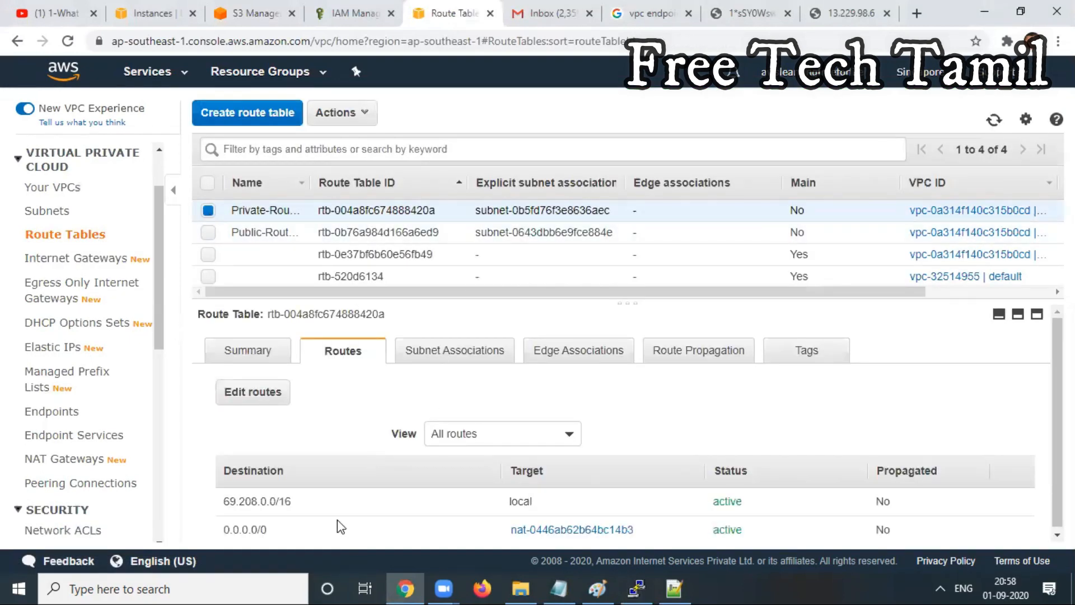
pyautogui.click(240, 390)
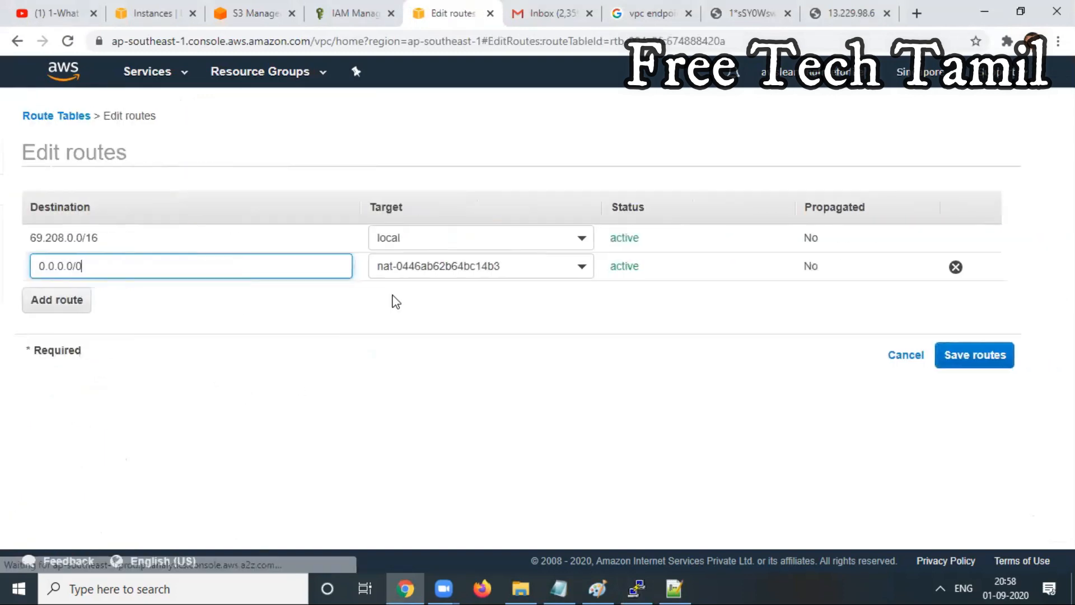
pyautogui.click(952, 271)
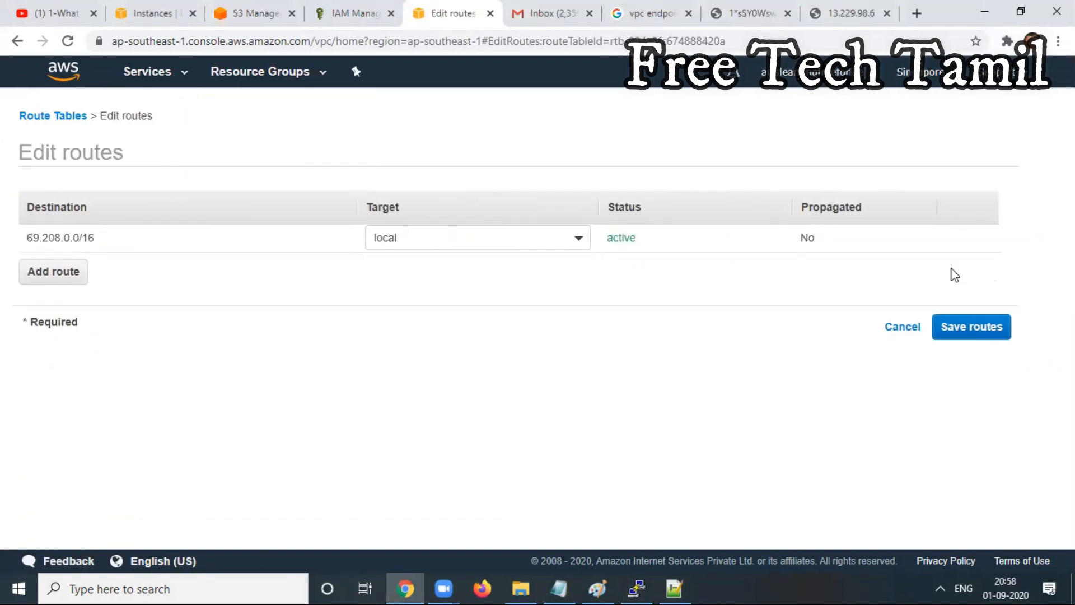
pyautogui.click(982, 335)
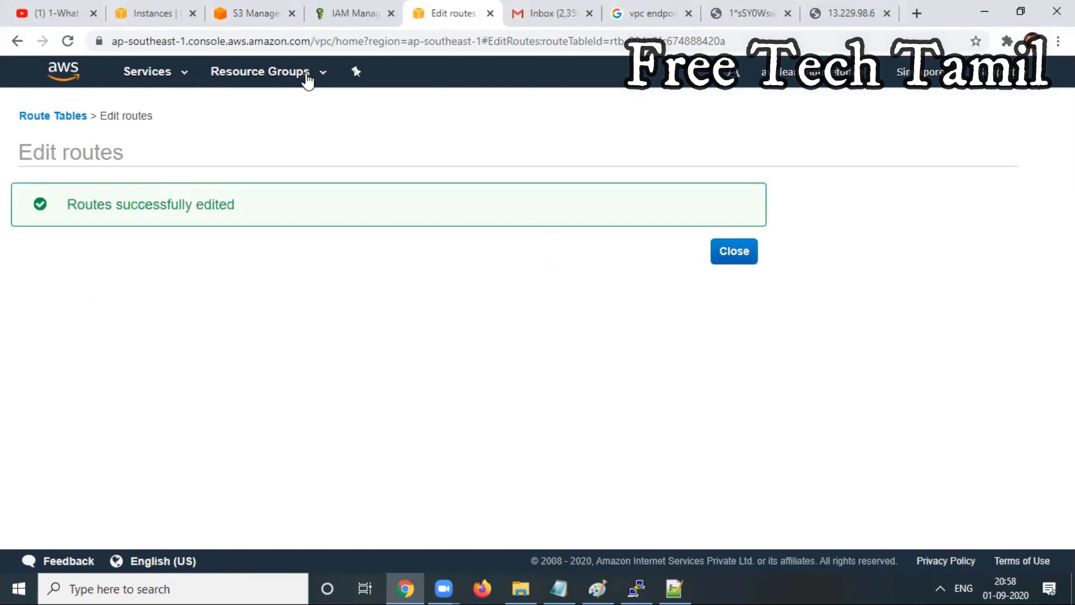
# Switch to the PuTTY terminal and rerun aws s3 ls on the private instance.
pyautogui.click(636, 588)
pyautogui.press('Up')
pyautogui.press('Return')
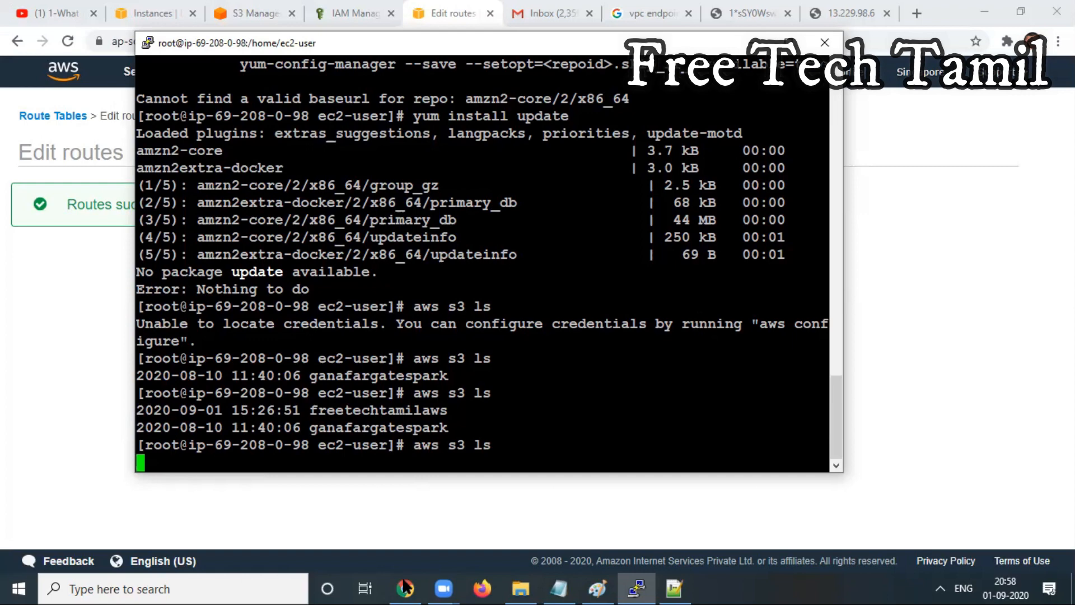
# Switch to the Paint diagram, erase the NAT box and part of its line to the private instance, and minimize Paint.
pyautogui.click(598, 586)
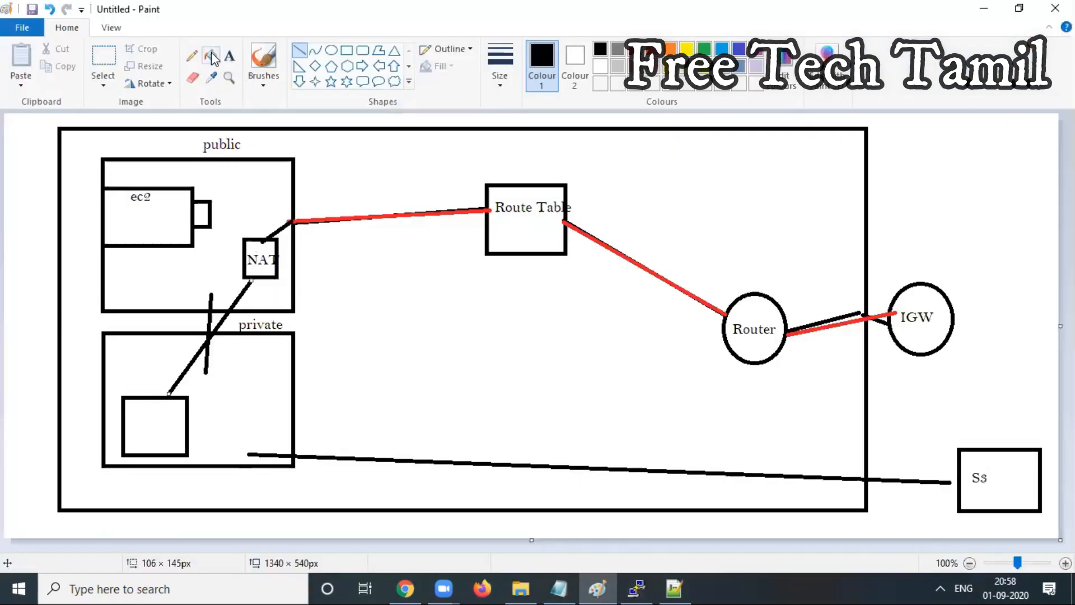
pyautogui.click(103, 56)
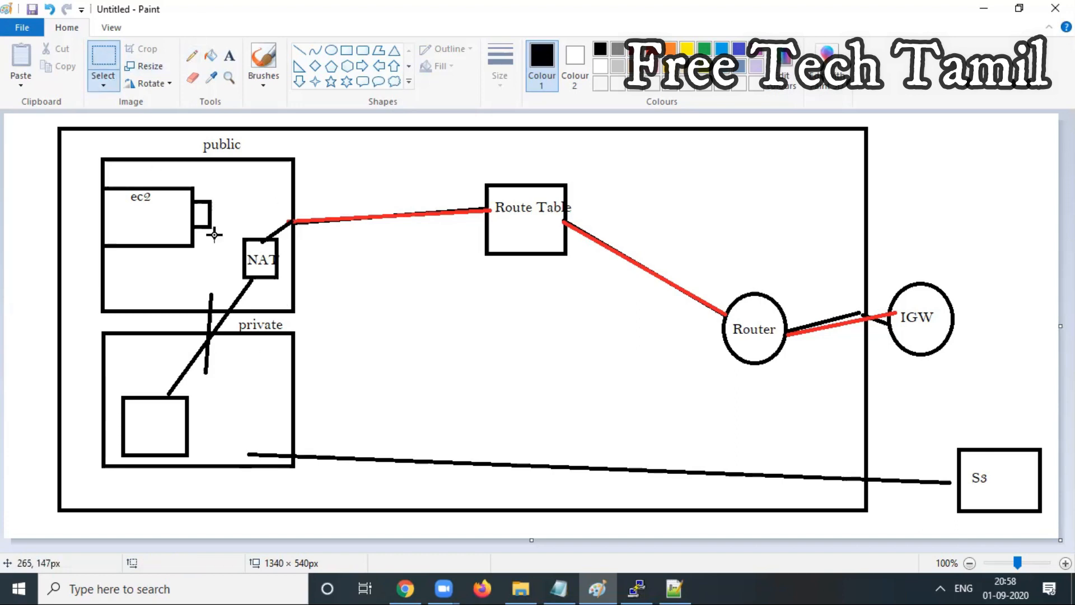
pyautogui.moveTo(220, 231); pyautogui.dragTo(288, 303)
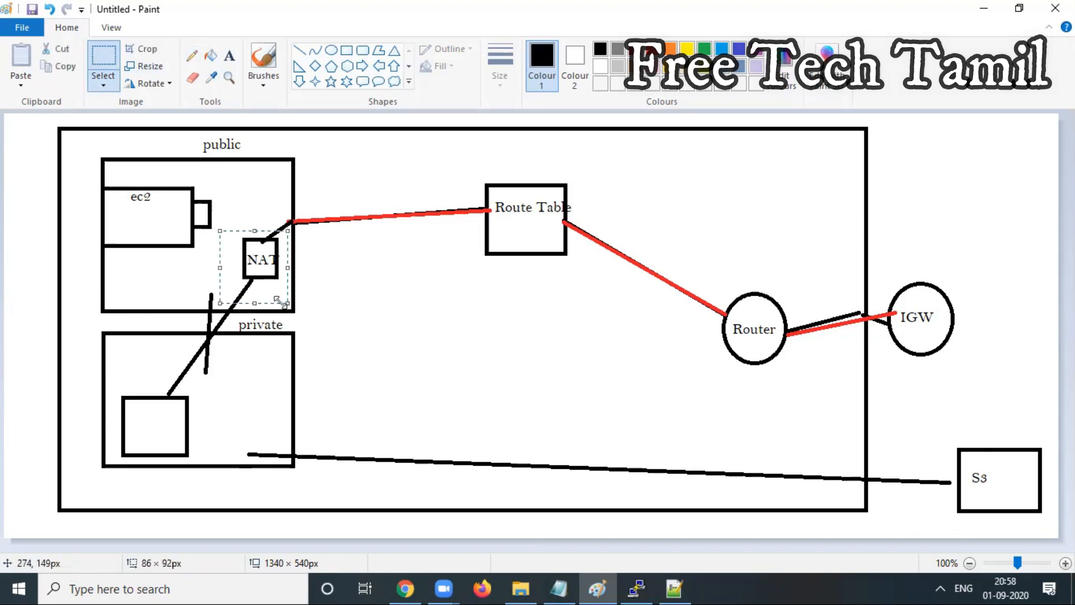
pyautogui.press('Delete')
pyautogui.moveTo(163, 354); pyautogui.dragTo(193, 387)
pyautogui.press('Delete')
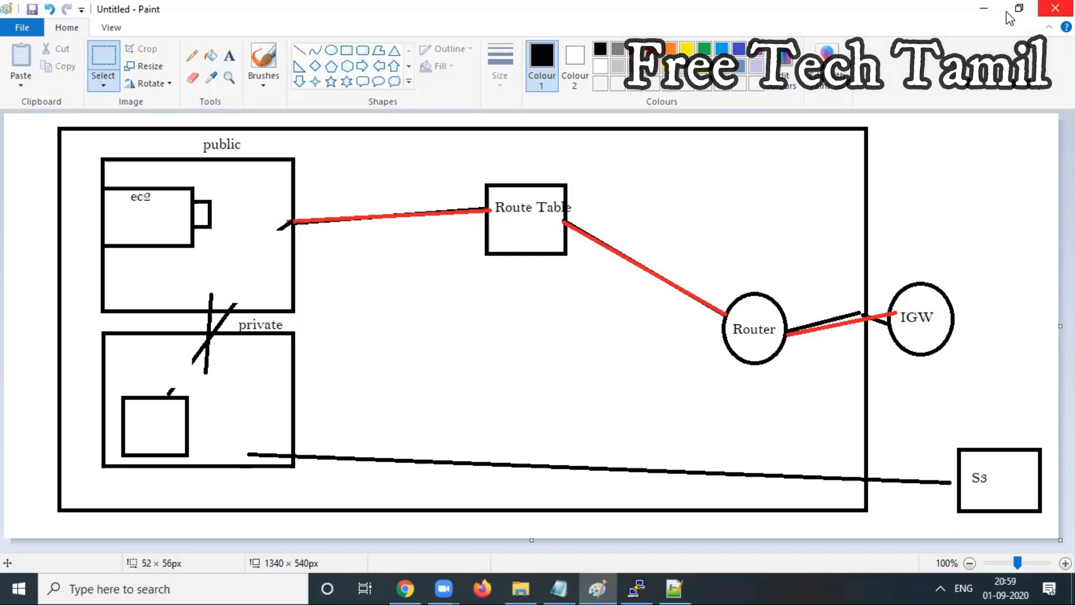
pyautogui.click(984, 8)
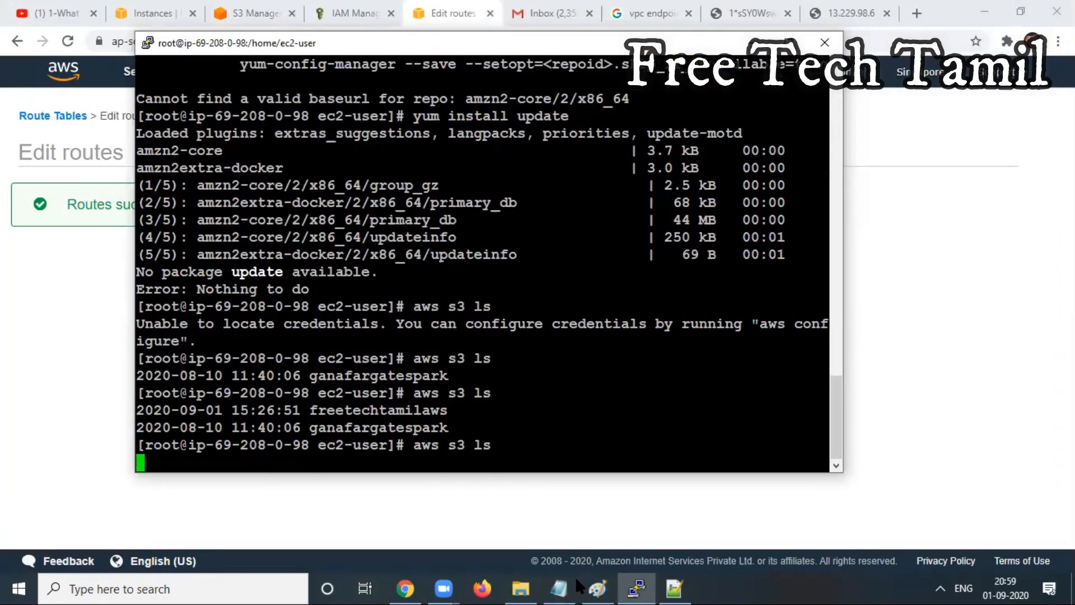
# Return to the browser's VPC console, close the route edit confirmation and start creating a new endpoint.
pyautogui.click(420, 587)
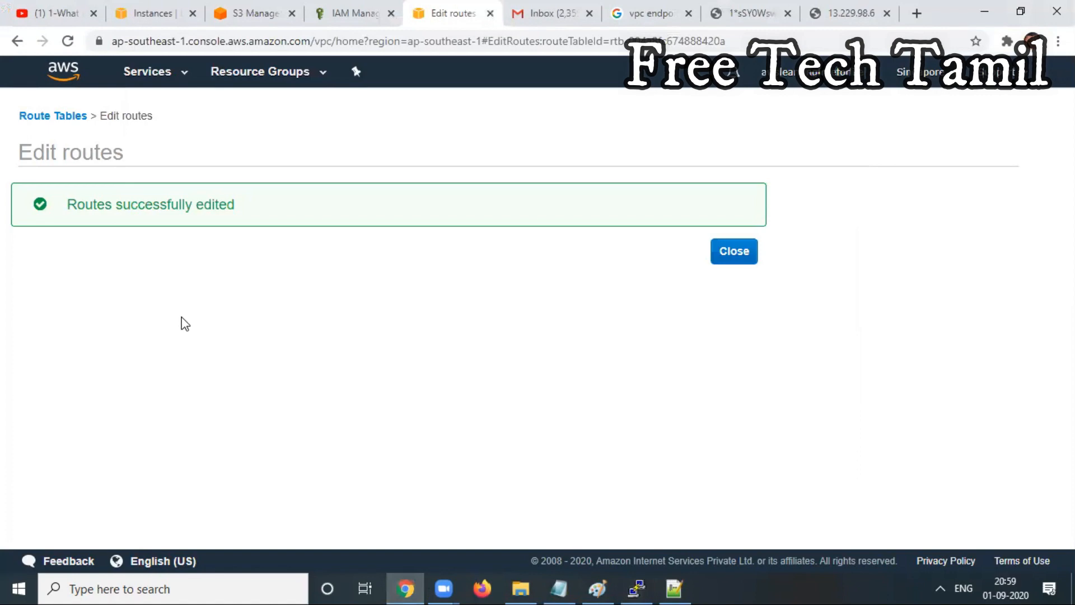
pyautogui.click(732, 253)
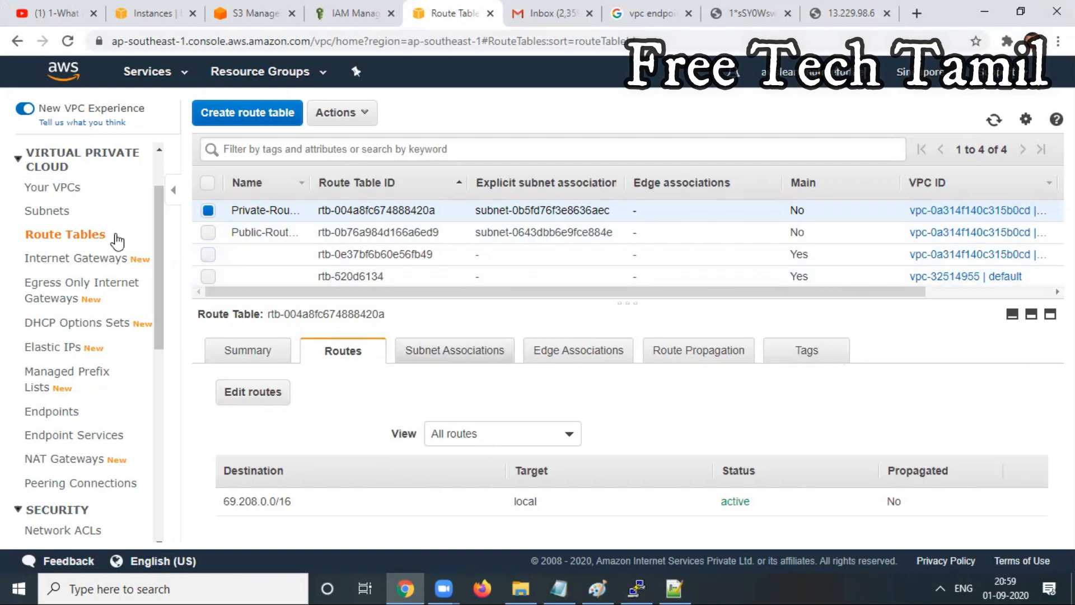
pyautogui.click(54, 415)
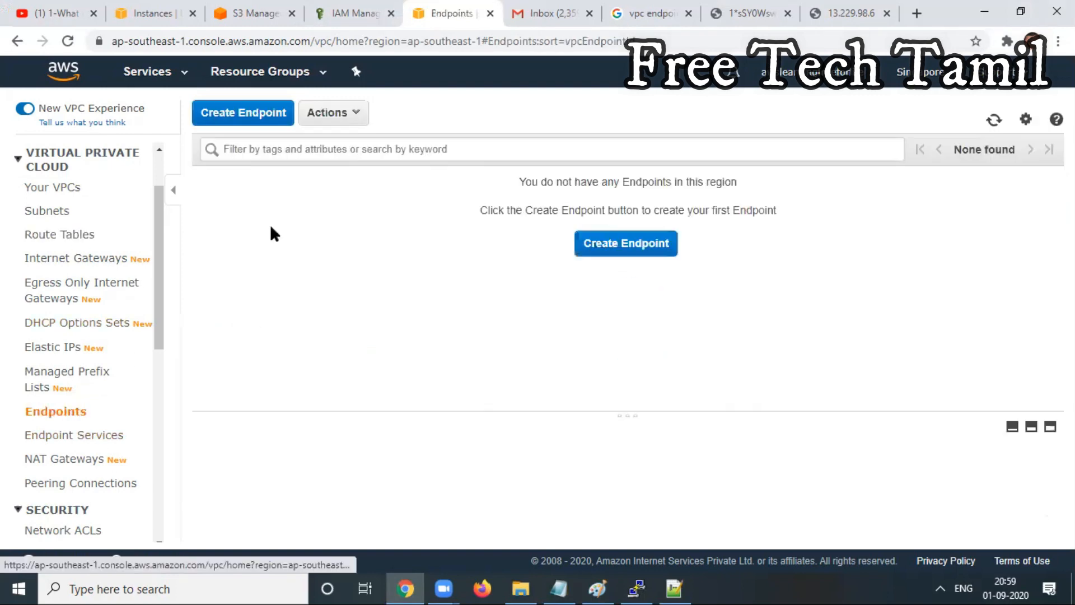
pyautogui.click(243, 114)
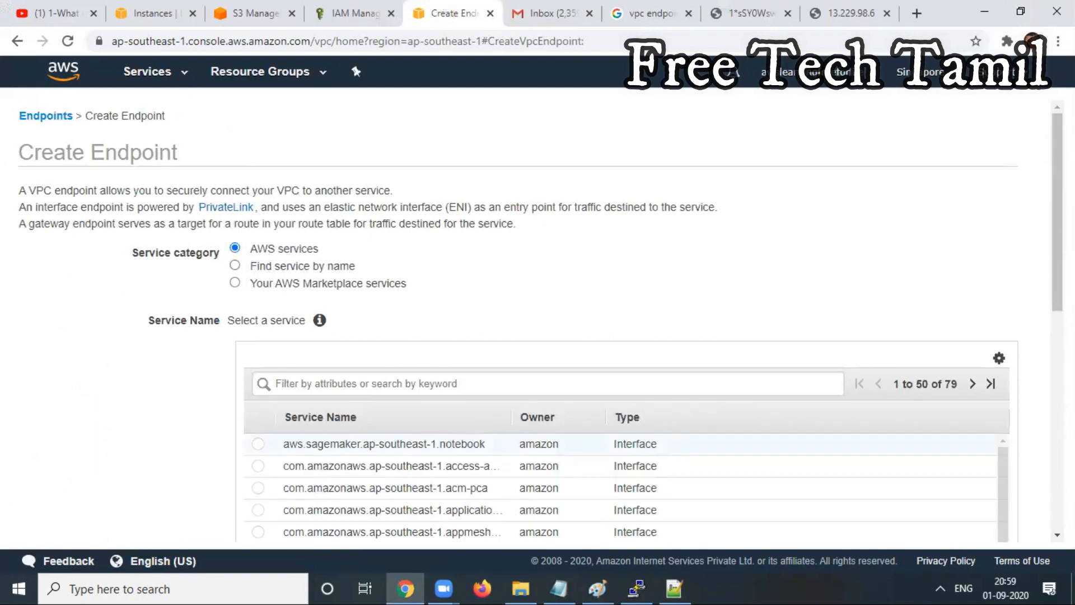
# Look through the endpoint service names and types, widening the Service Name column to show full names.
pyautogui.scroll(-5, 736, 232)
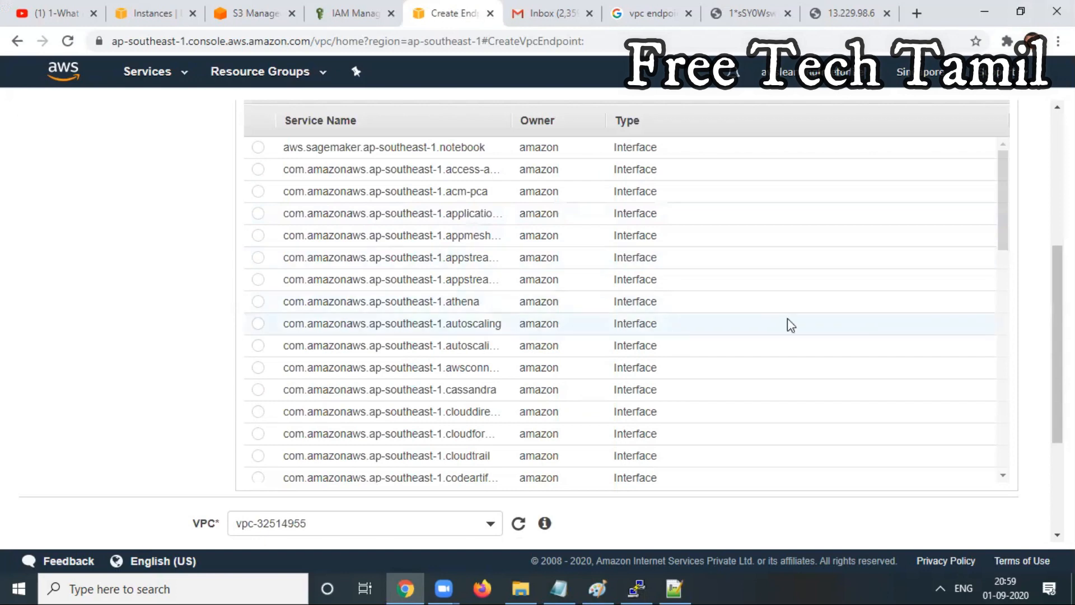
pyautogui.moveTo(1004, 173); pyautogui.dragTo(1000, 290)
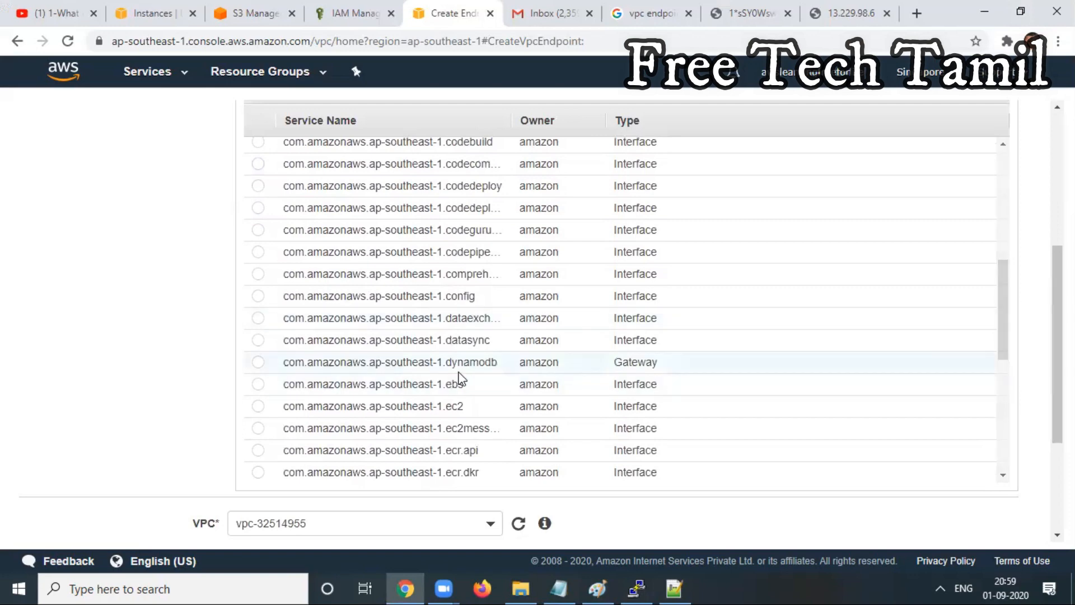
pyautogui.moveTo(1000, 320); pyautogui.dragTo(984, 437)
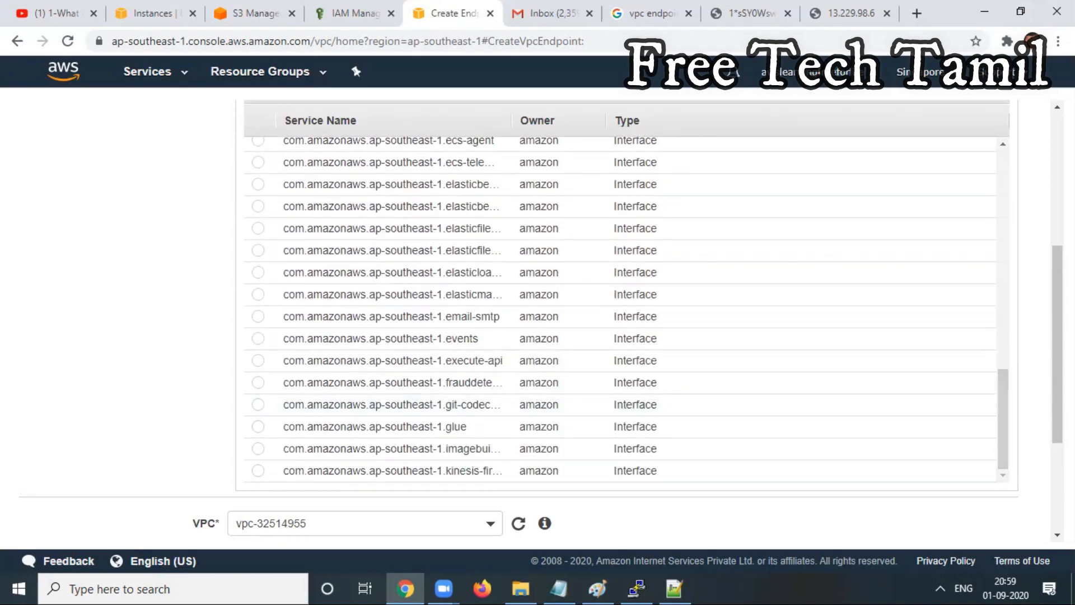
pyautogui.scroll(2, 1057, 336)
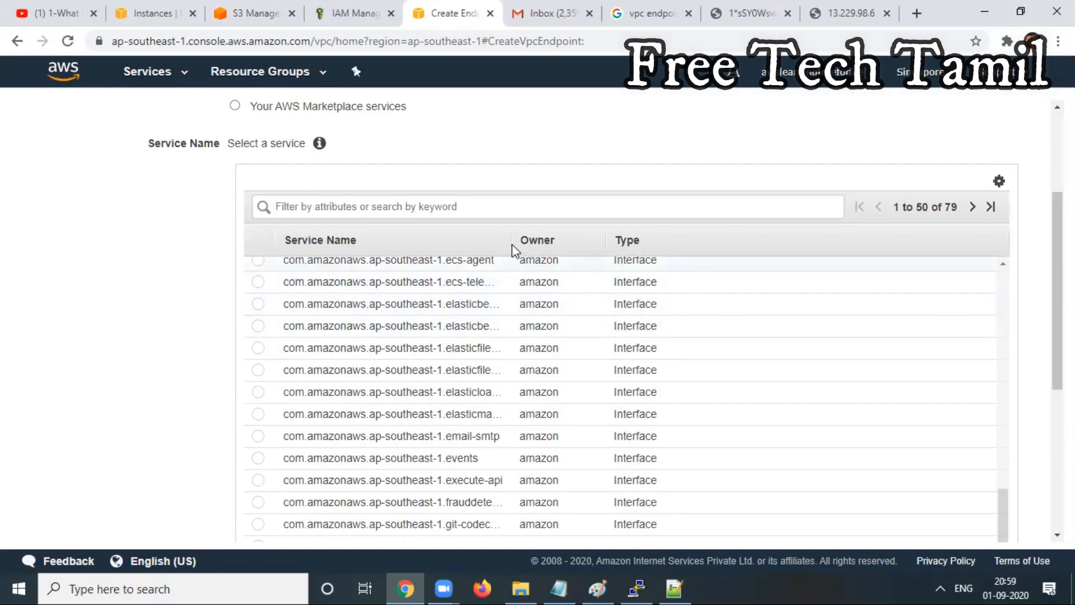
pyautogui.moveTo(511, 244); pyautogui.dragTo(605, 266)
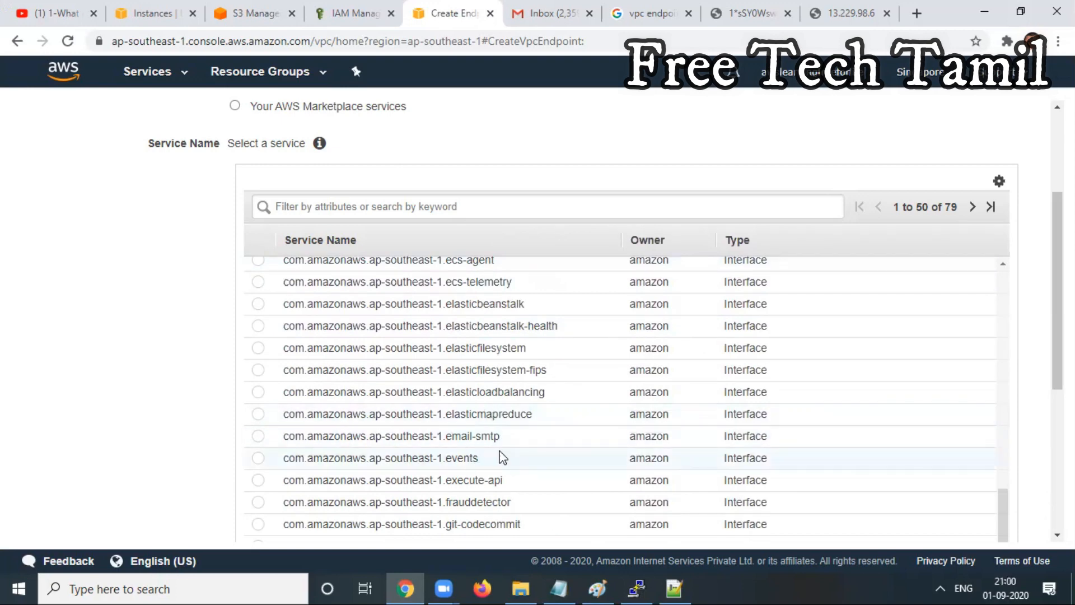
# Select the elasticmapreduce interface service and examine its VPC and subnet options without changing the VPC.
pyautogui.click(520, 417)
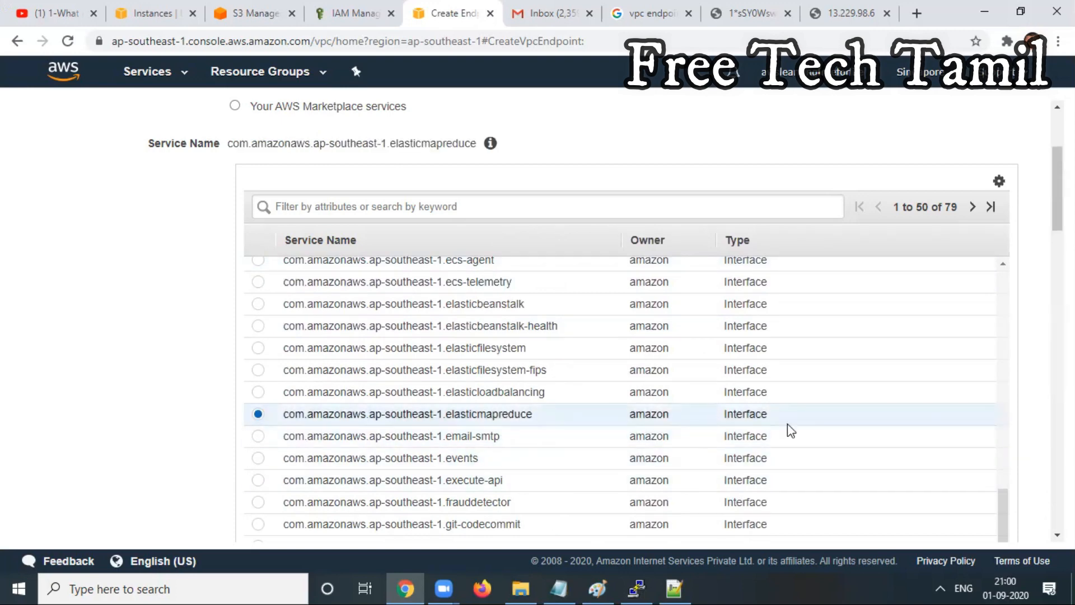
pyautogui.scroll(-5, 570, 415)
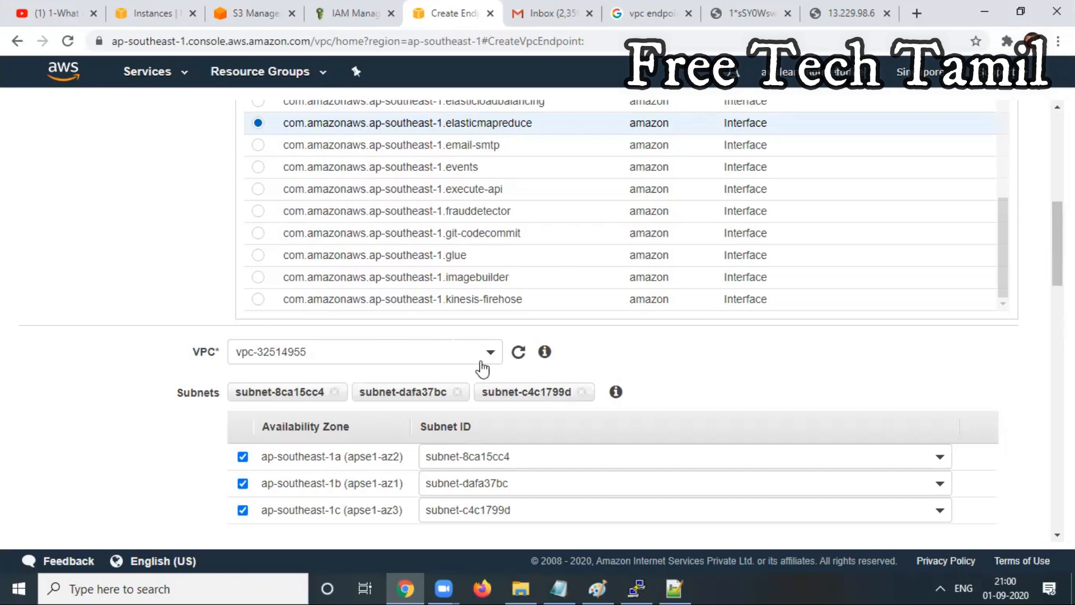
pyautogui.click(481, 352)
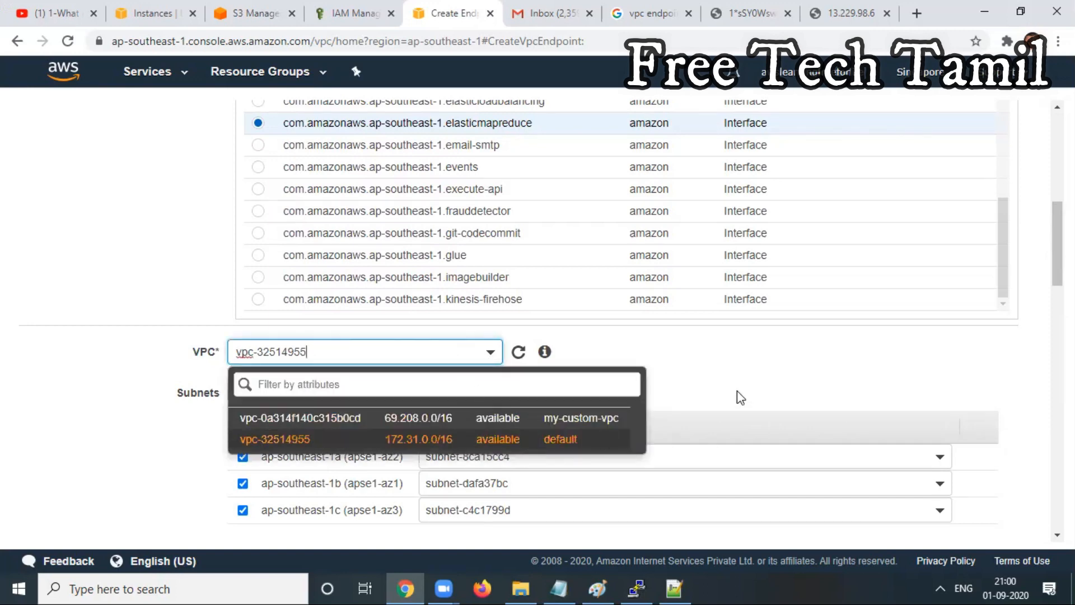
pyautogui.click(753, 391)
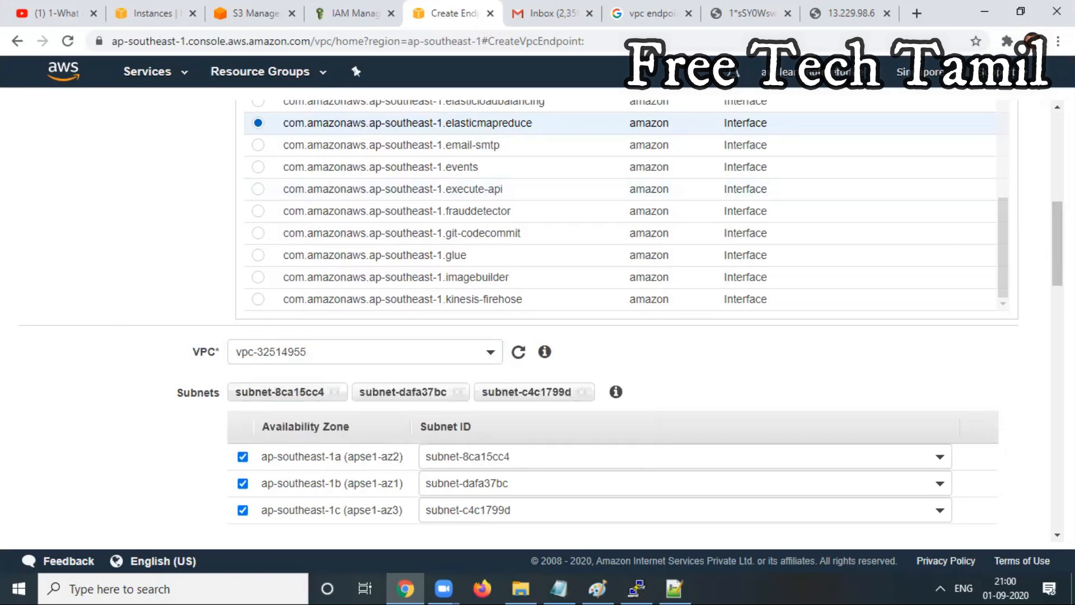
# Browse the endpoint service list again, comparing the Interface and Gateway types of services such as dynamodb and ec2.
pyautogui.scroll(7, 538, 313)
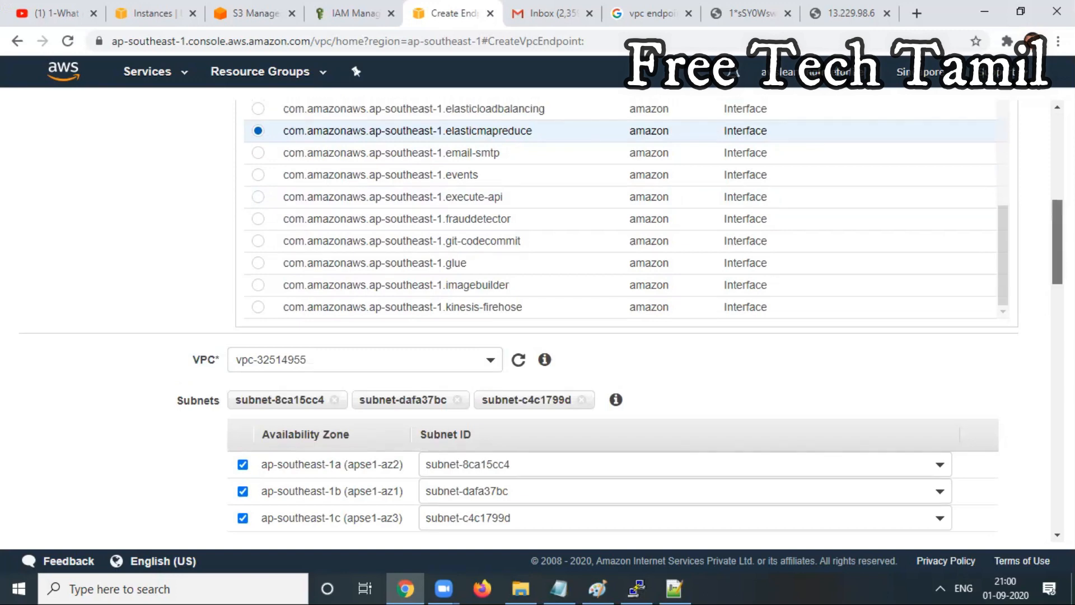
pyautogui.scroll(-4, 996, 435)
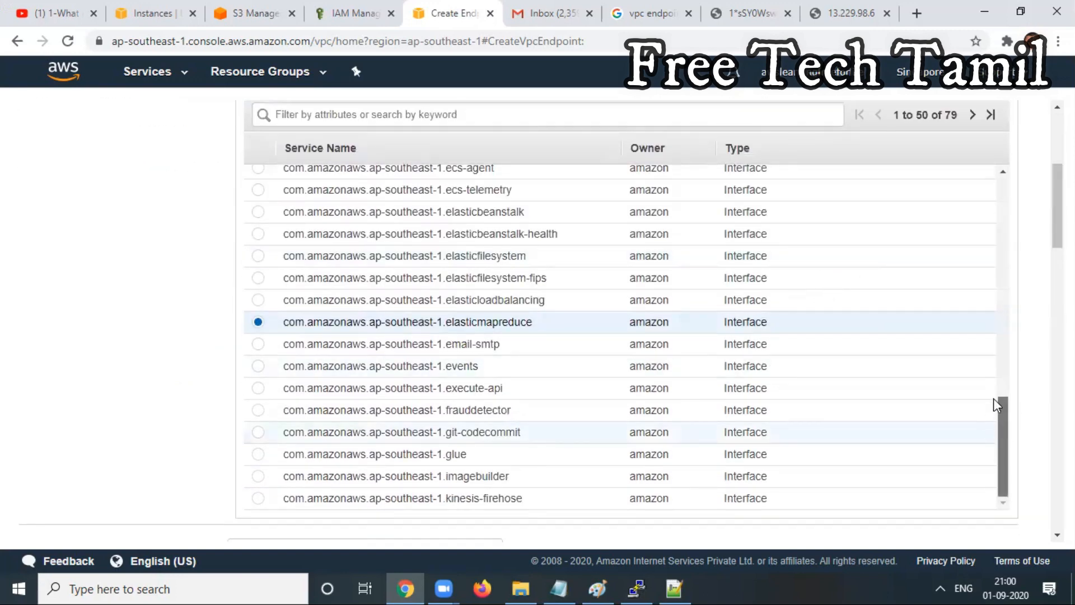
pyautogui.click(1007, 219)
pyautogui.moveTo(1006, 355); pyautogui.dragTo(1044, 353)
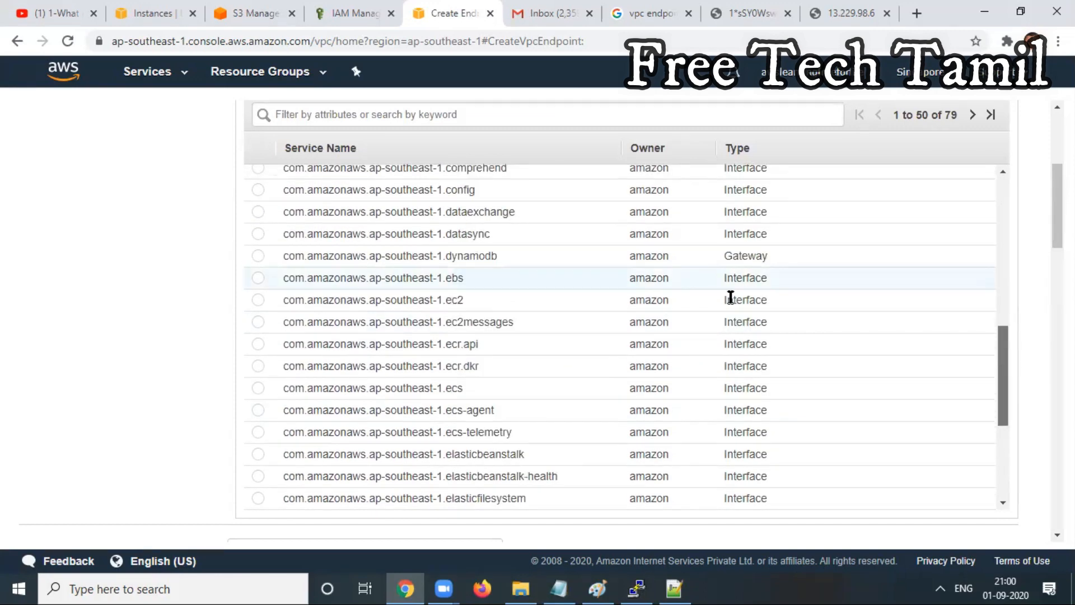
pyautogui.moveTo(731, 298); pyautogui.dragTo(470, 319)
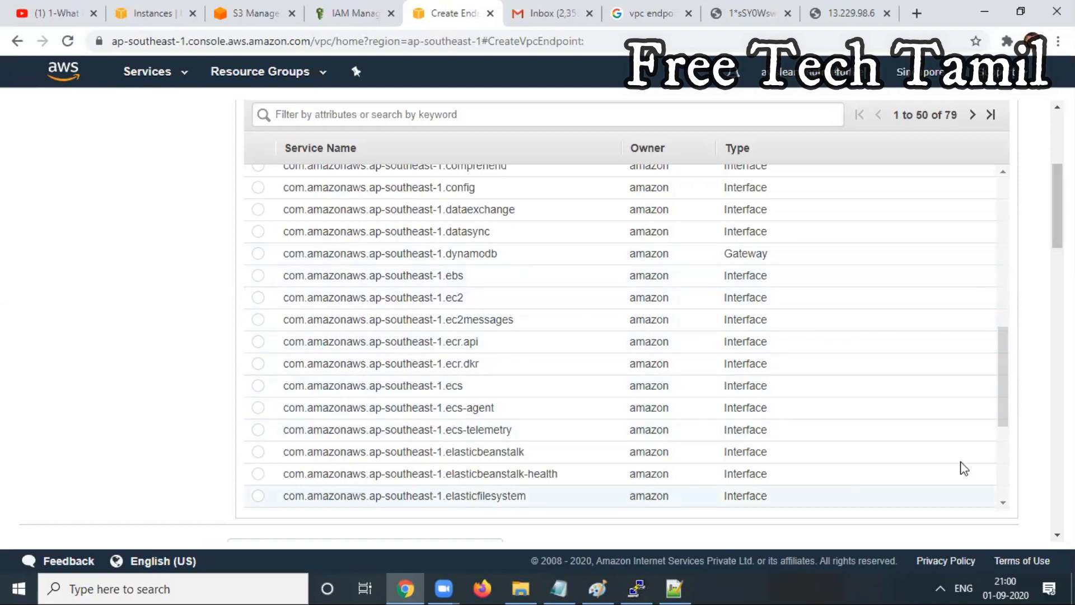
pyautogui.moveTo(1008, 408)
pyautogui.mouseDown()
pyautogui.moveTo(1010, 488)
pyautogui.moveTo(994, 401)
pyautogui.mouseUp()
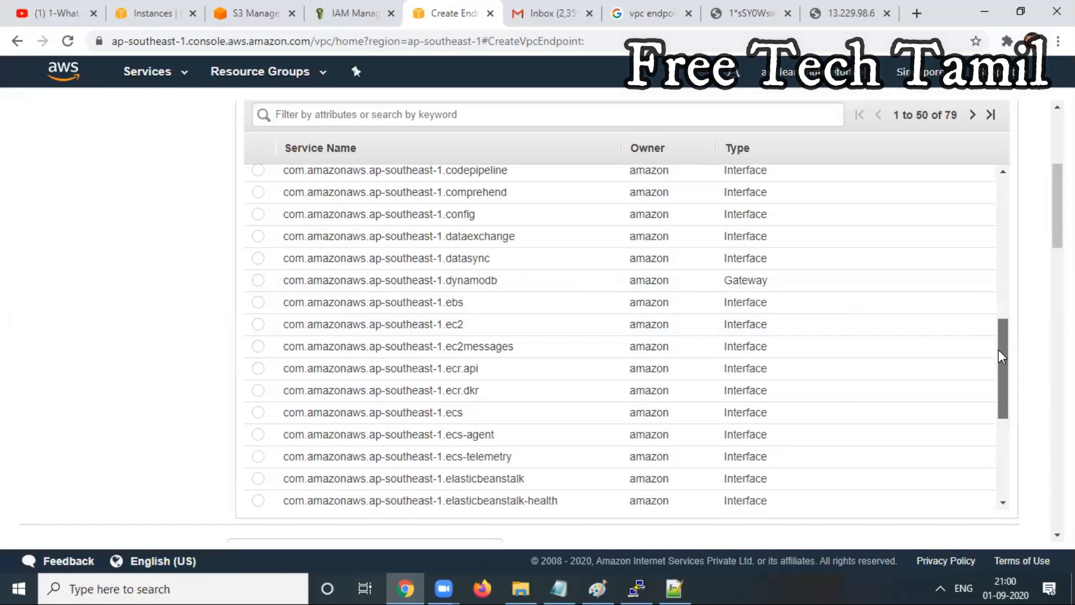
pyautogui.moveTo(1008, 355); pyautogui.dragTo(993, 167)
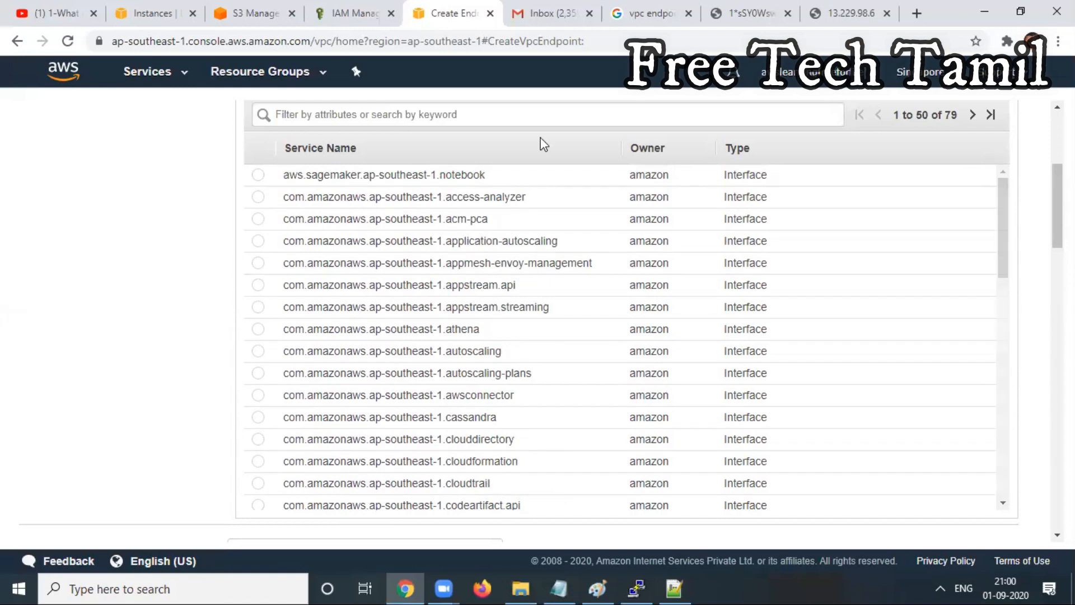
# Filter the endpoint services by s3 and select the com.amazonaws.ap-southeast-1.s3 gateway service.
pyautogui.click(498, 118)
pyautogui.write('s3')
pyautogui.press('Return')
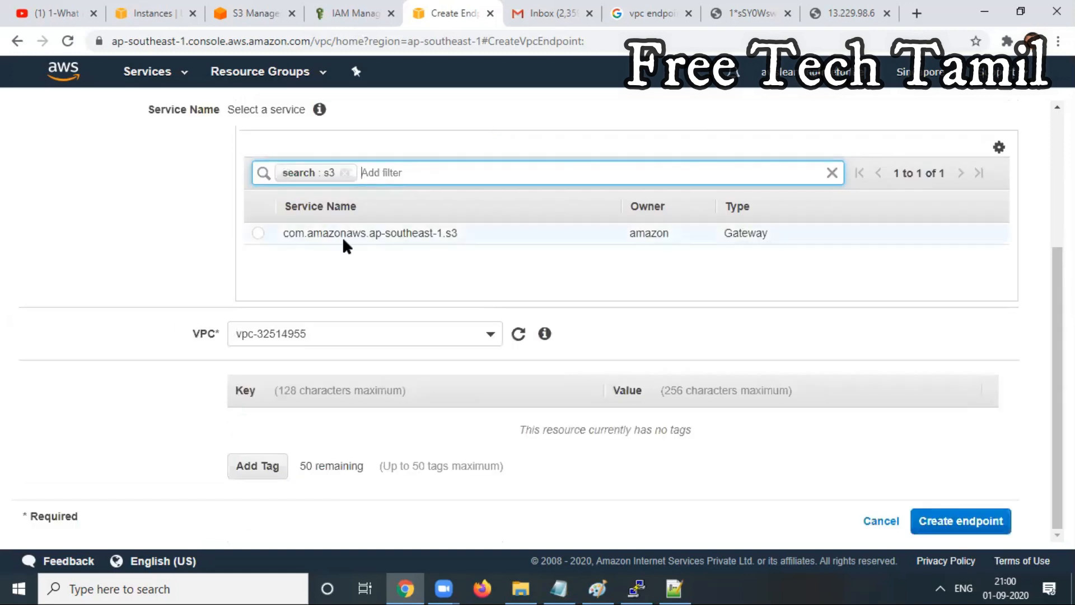
pyautogui.click(257, 234)
pyautogui.scroll(-4, 263, 239)
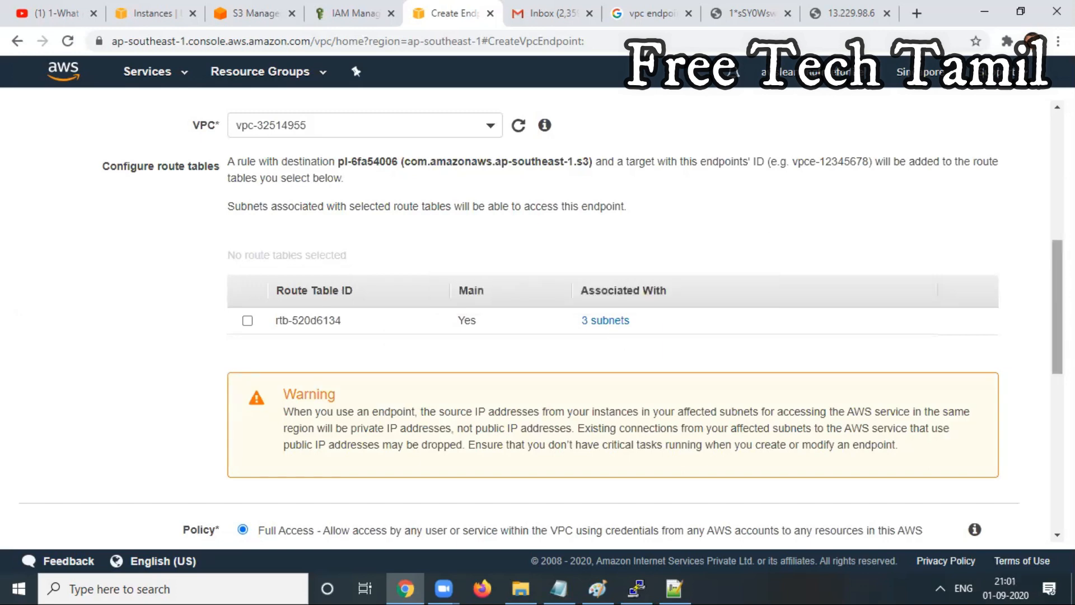
# Set the endpoint's VPC to my-custom-vpc and select the route table associated with my-private-subnet.
pyautogui.scroll(4, 1057, 314)
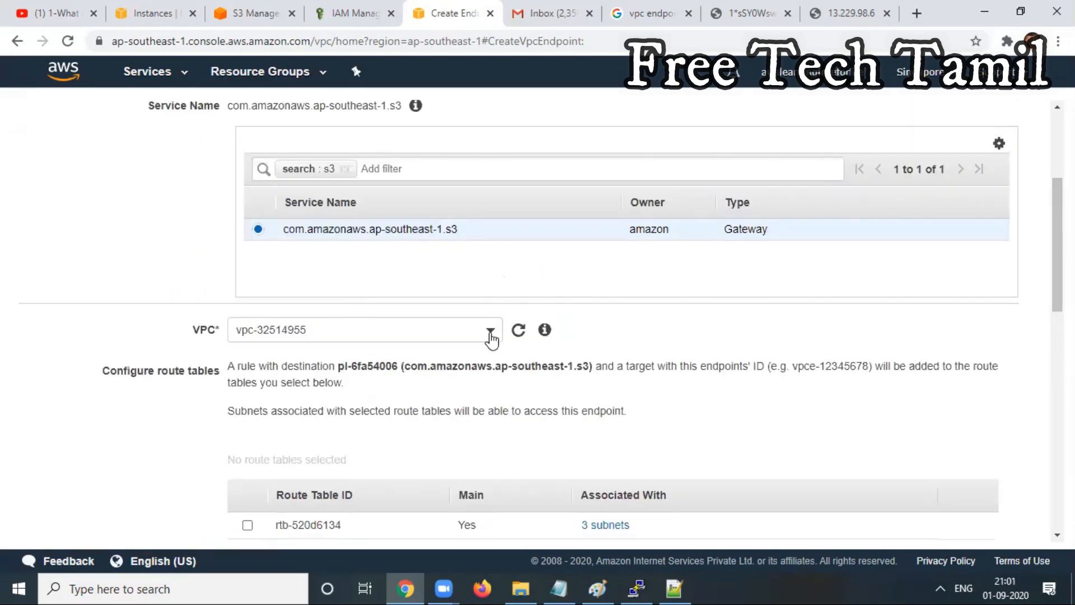
pyautogui.click(491, 335)
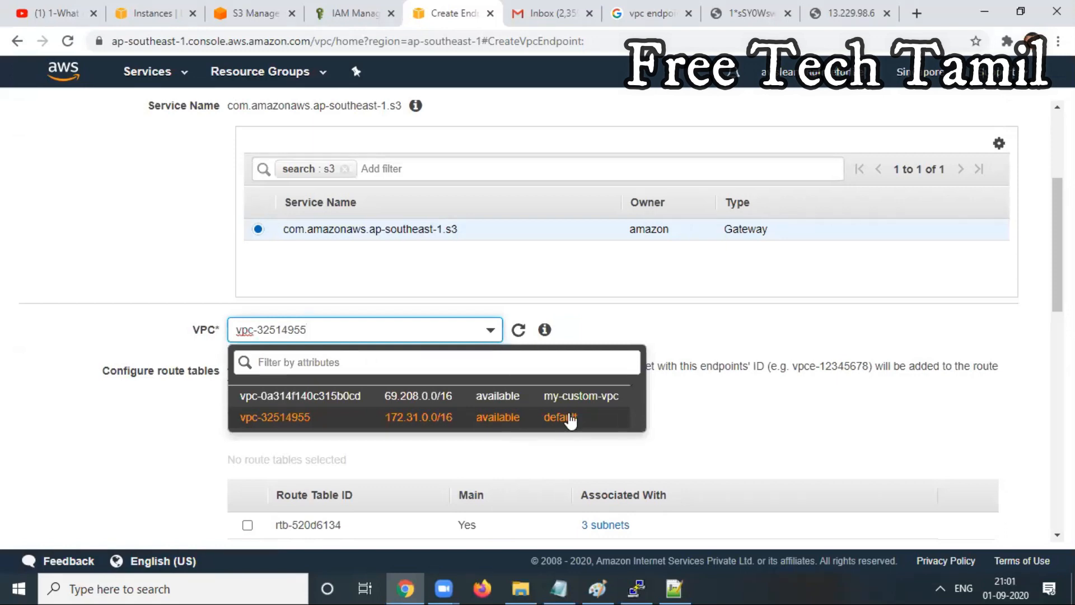
pyautogui.click(580, 398)
pyautogui.scroll(-5, 580, 400)
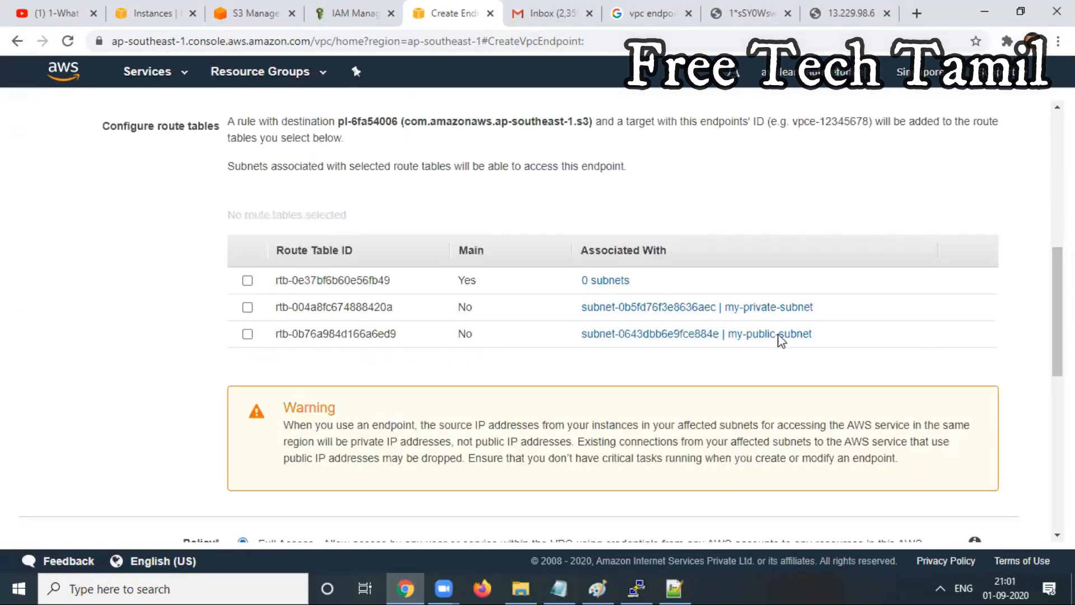
pyautogui.click(247, 307)
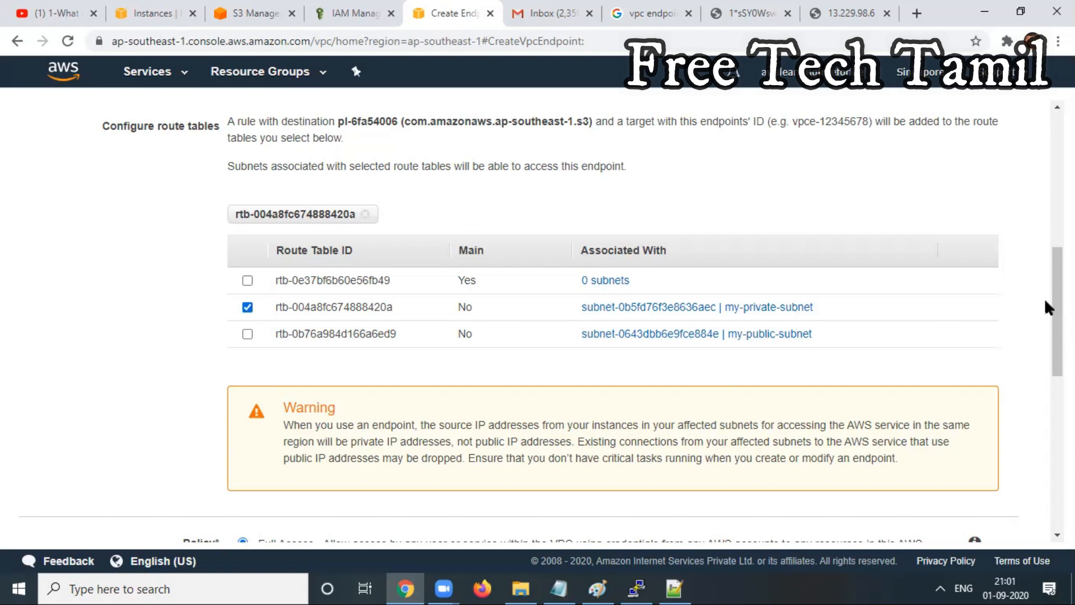
# Review the endpoint's Full Access policy and create the S3 gateway endpoint without tags.
pyautogui.scroll(-7, 1049, 308)
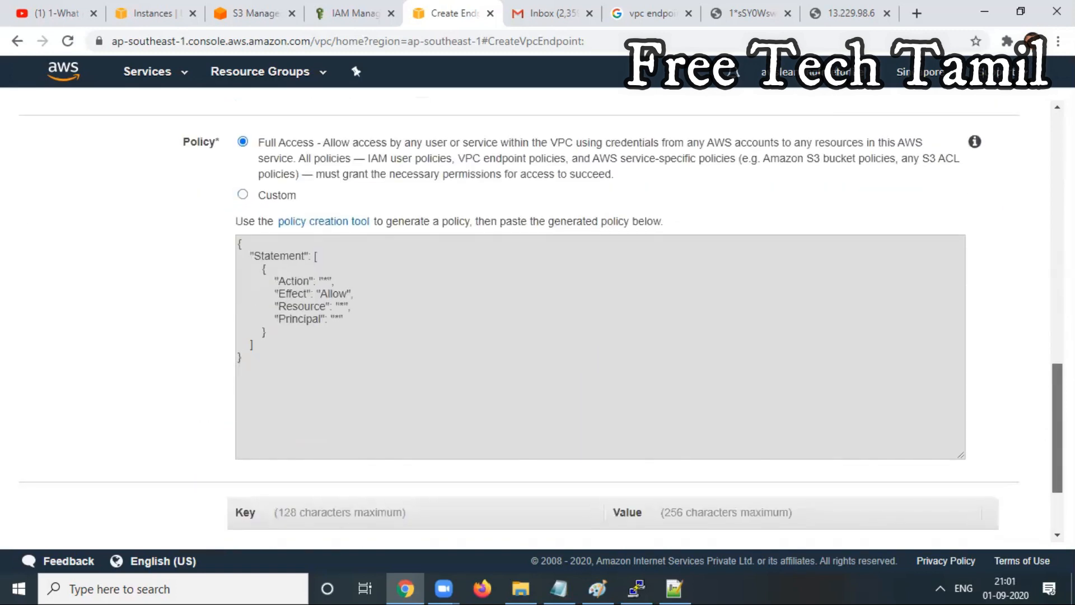
pyautogui.scroll(1, 868, 431)
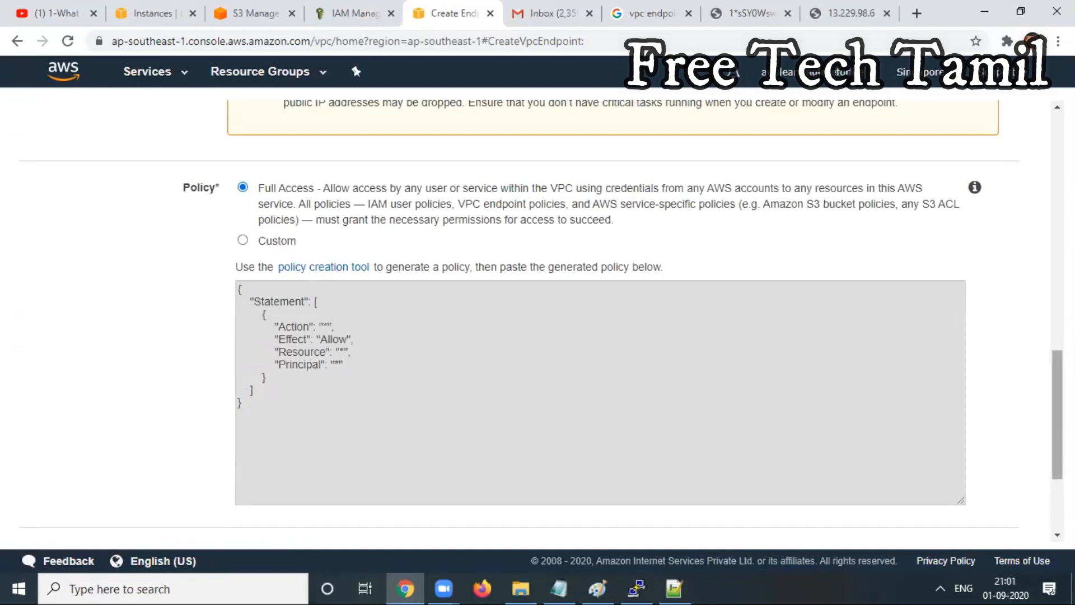
pyautogui.scroll(-3, 1057, 414)
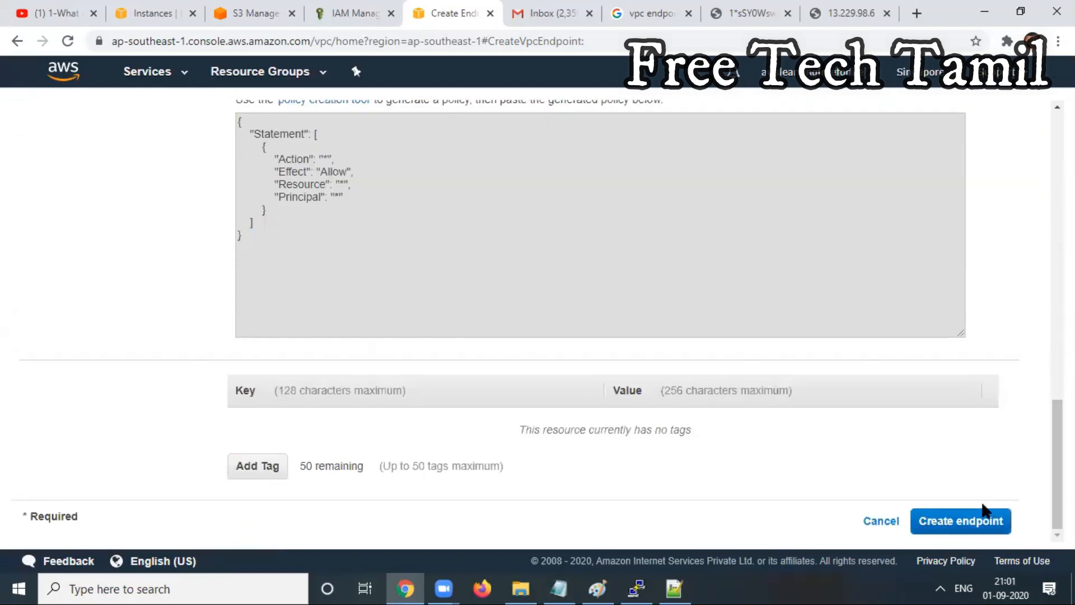
pyautogui.click(986, 510)
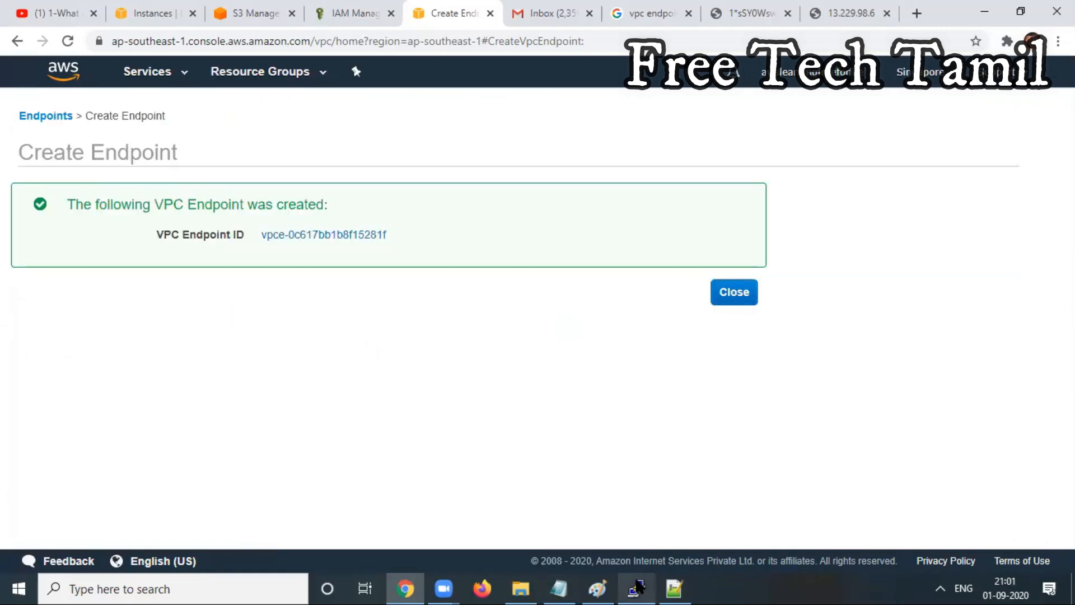
# Switch to the PuTTY terminal, interrupt the pending command, and try to list the S3 buckets again with aws s3 ls.
pyautogui.click(639, 586)
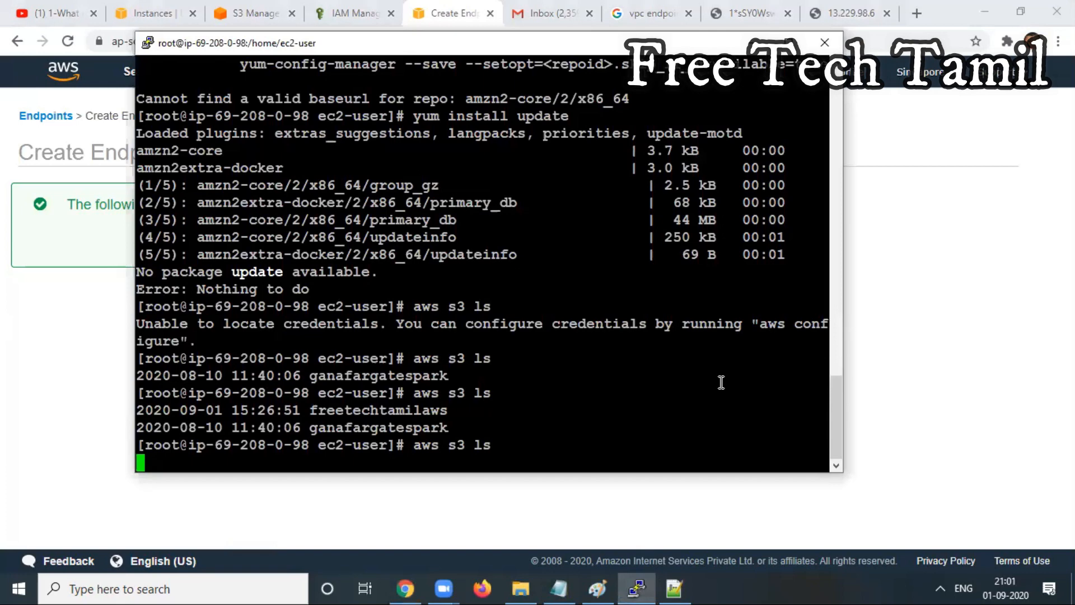
pyautogui.press('Return')
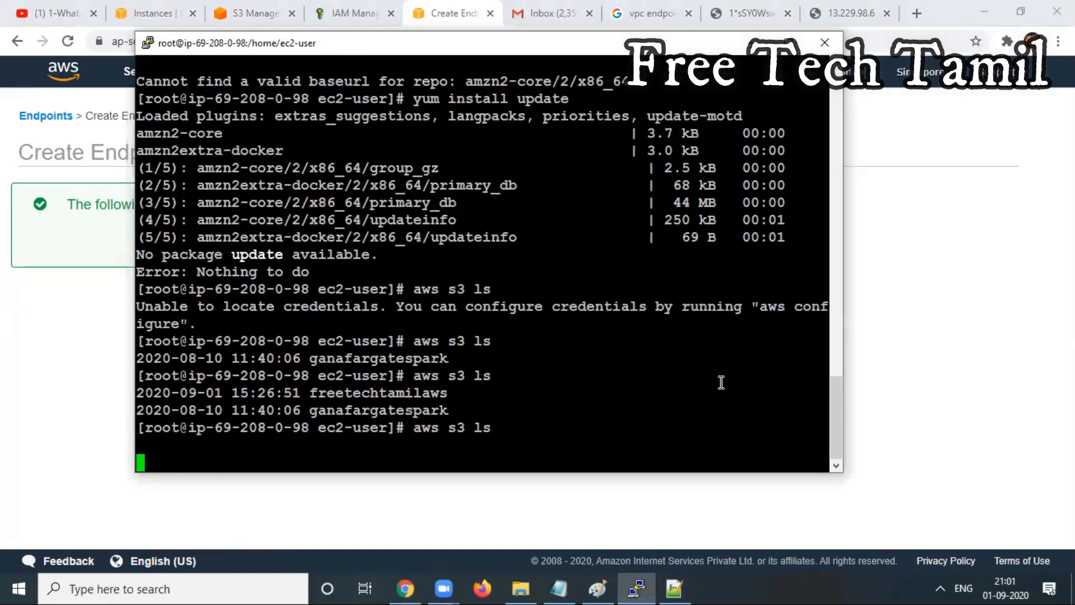
pyautogui.hotkey('ctrl', 'c')
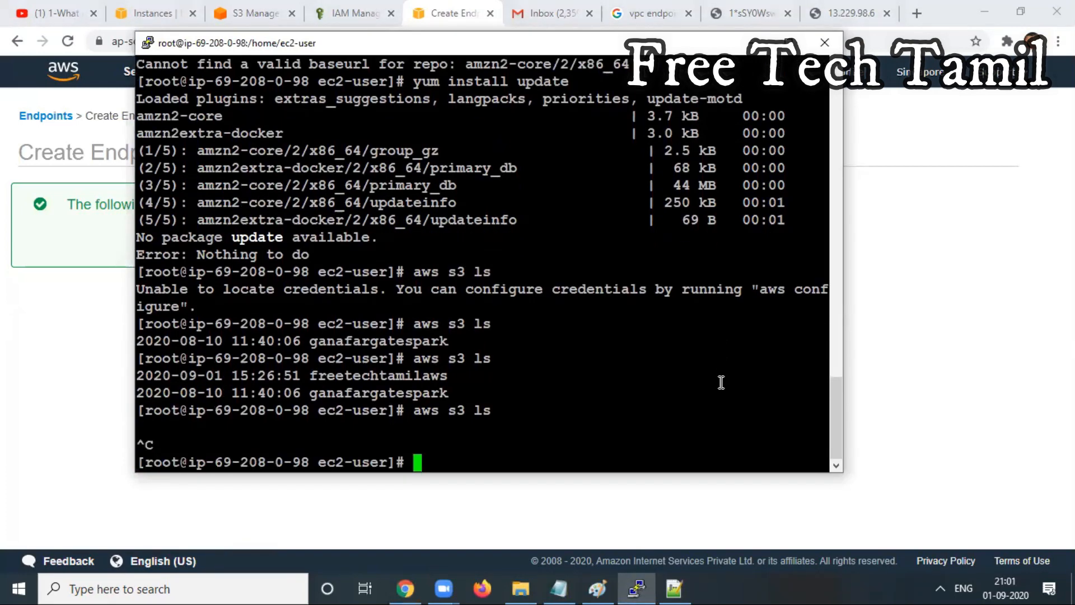
pyautogui.press('Up')
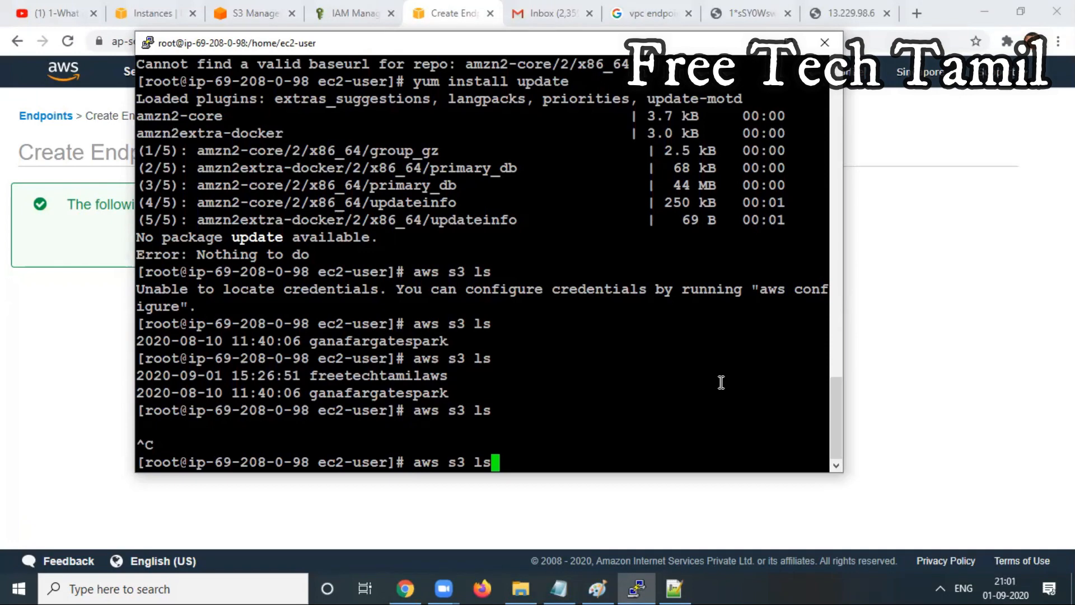
pyautogui.press('Return')
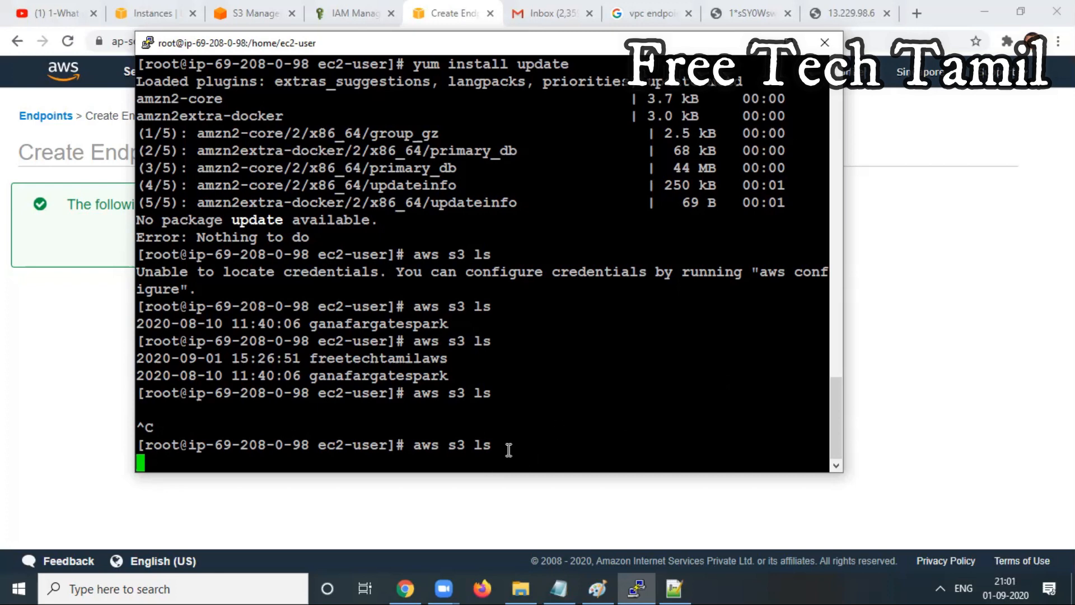
pyautogui.hotkey('ctrl', 'c')
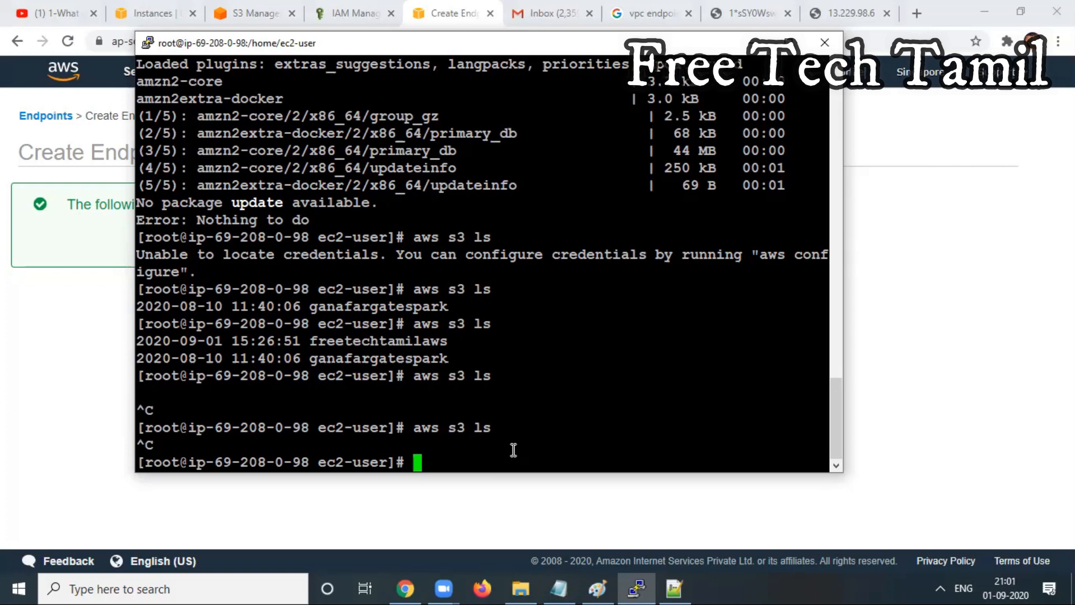
# Look up the Singapore region code in the AWS console and run aws s3 ls --region ap-southeast-1 in the PuTTY terminal.
pyautogui.click(938, 79)
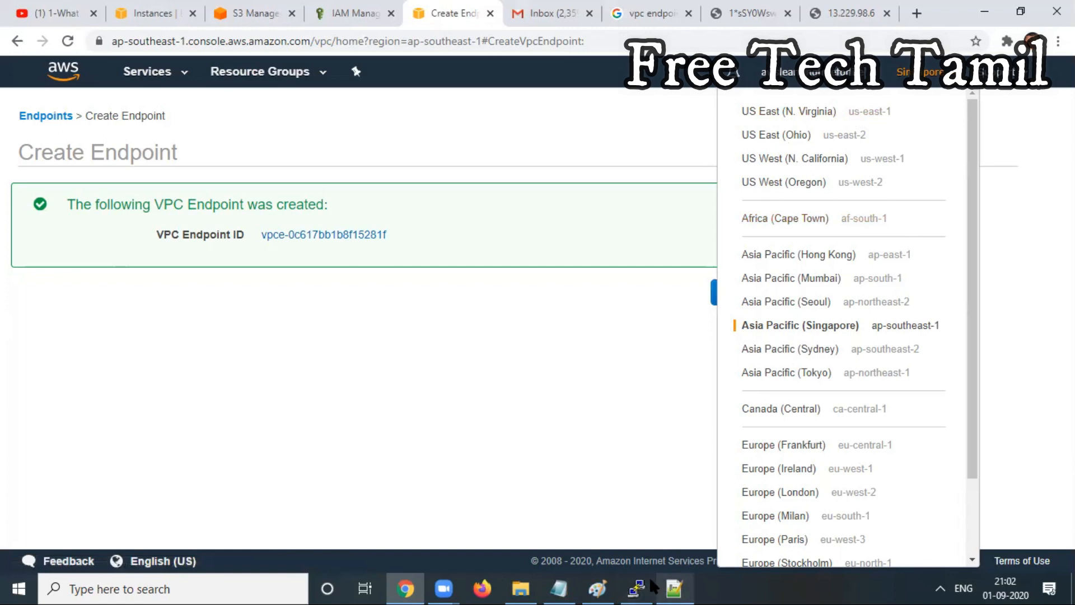
pyautogui.click(636, 588)
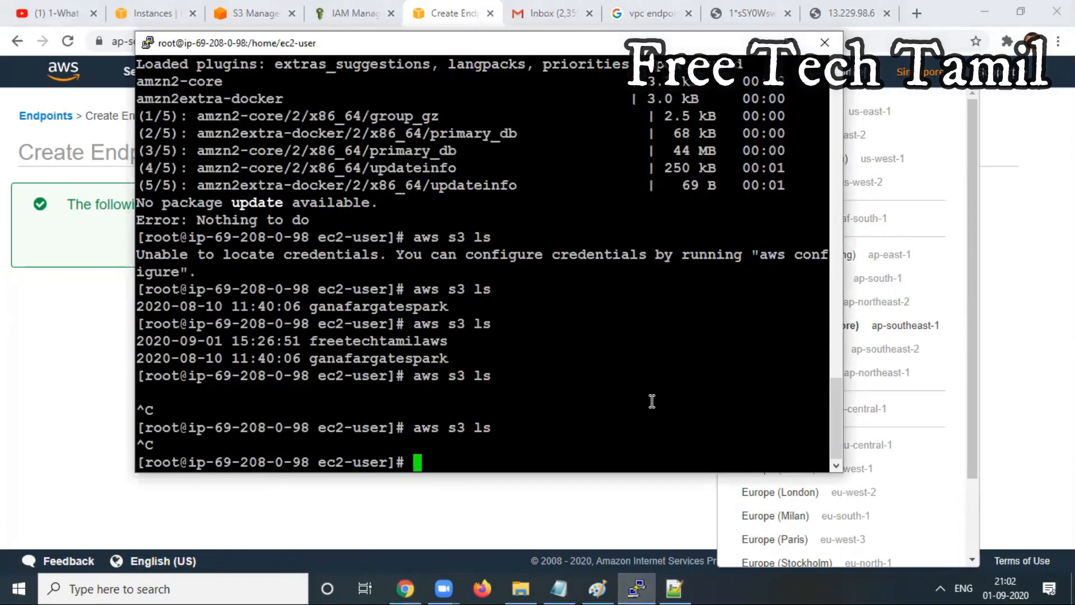
pyautogui.write('aws s3 ls ')
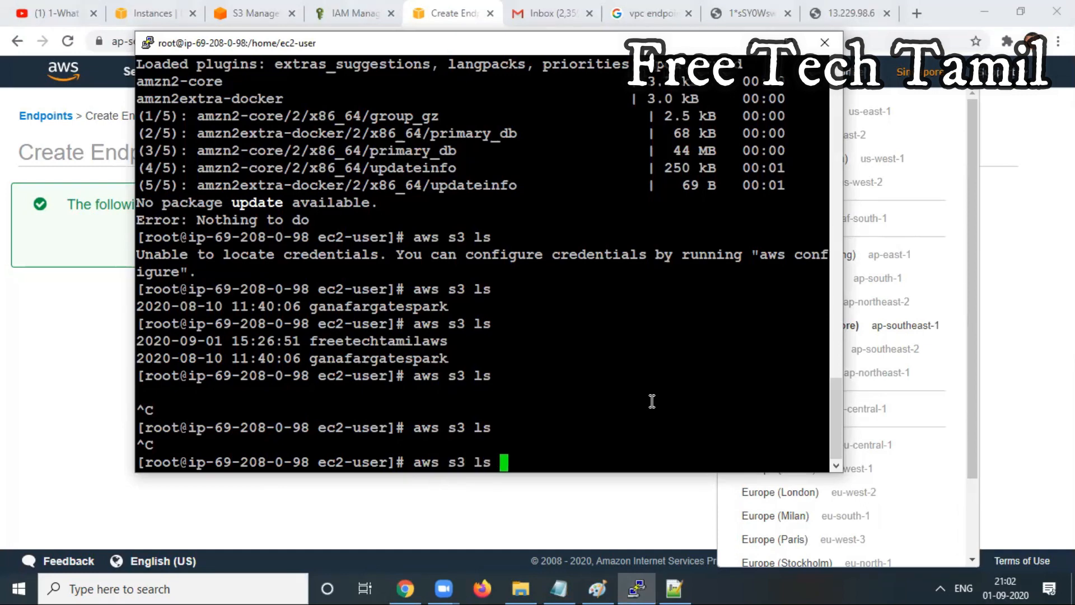
pyautogui.write('--region')
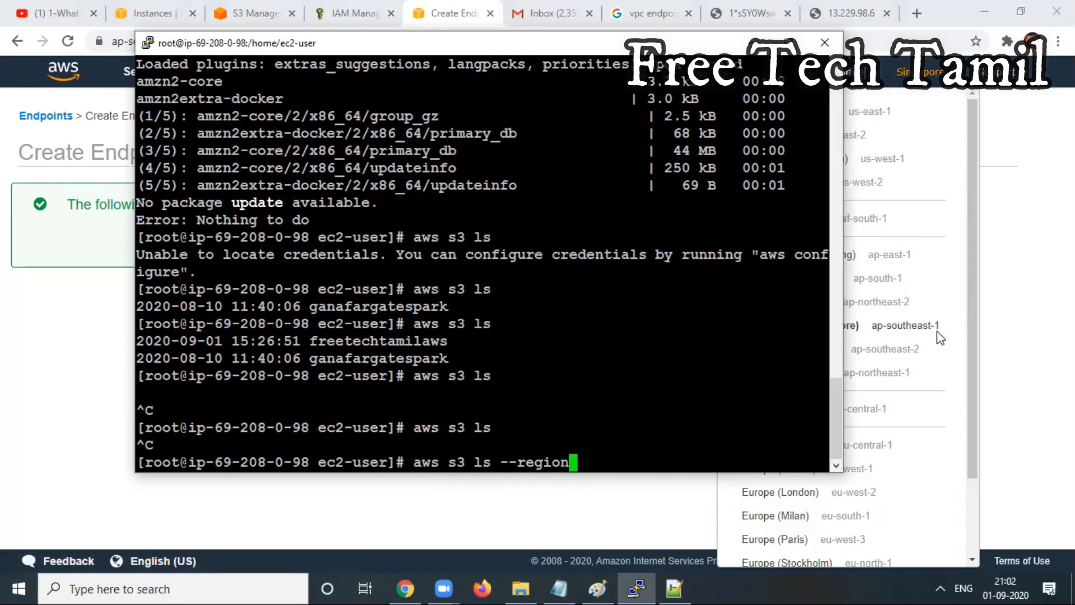
pyautogui.write('ap-southe')
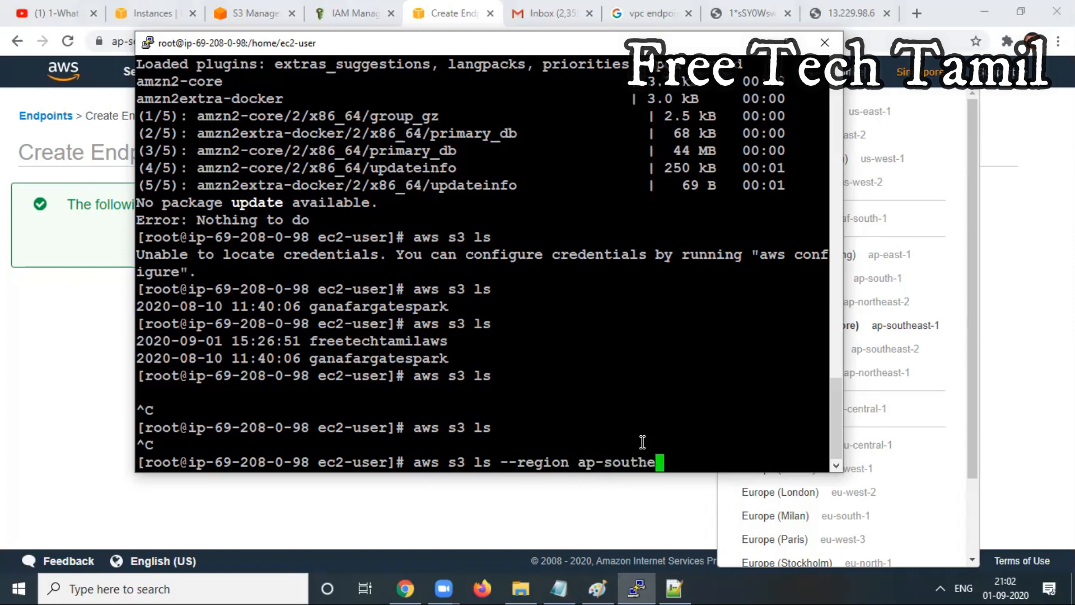
pyautogui.write('ast-1')
pyautogui.press('Return')
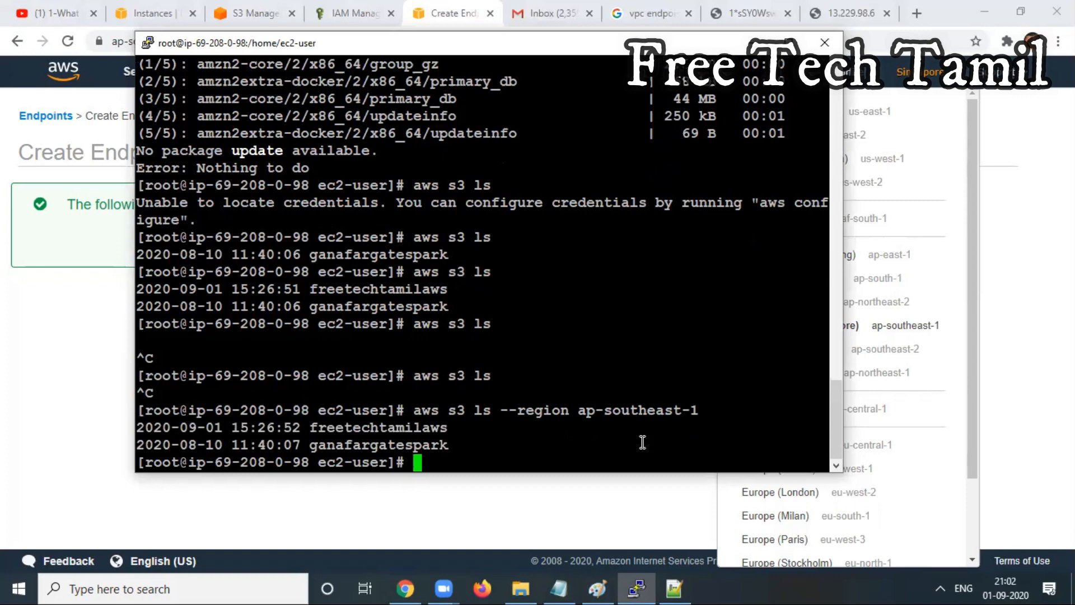
# Examine the bucket list returned by the region-specific command and its --region option.
pyautogui.moveTo(468, 441); pyautogui.dragTo(133, 428)
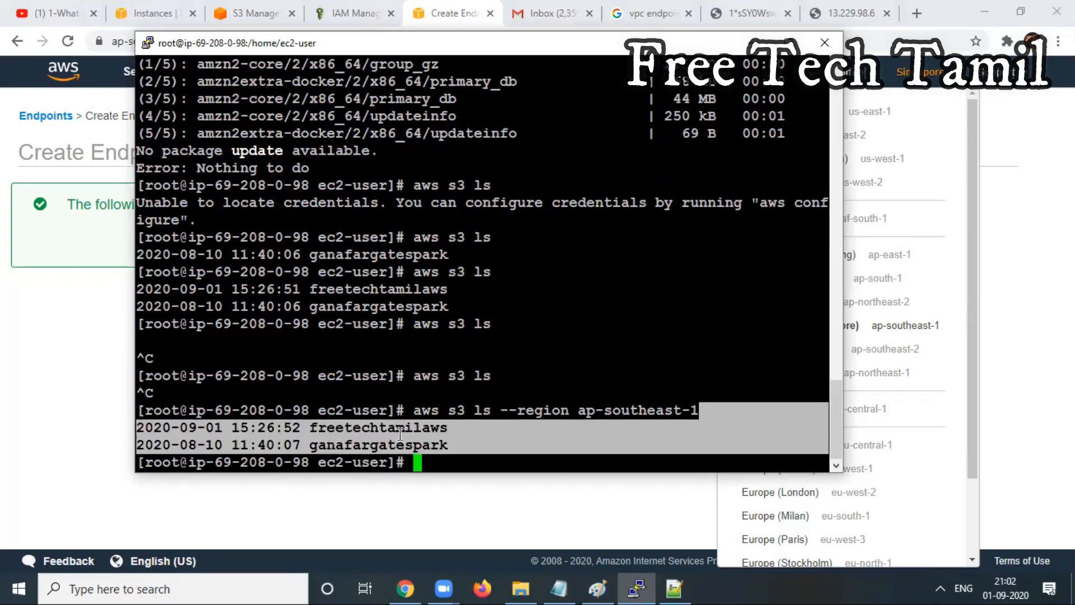
pyautogui.click(400, 434)
pyautogui.moveTo(451, 448); pyautogui.dragTo(497, 412)
pyautogui.click(499, 410)
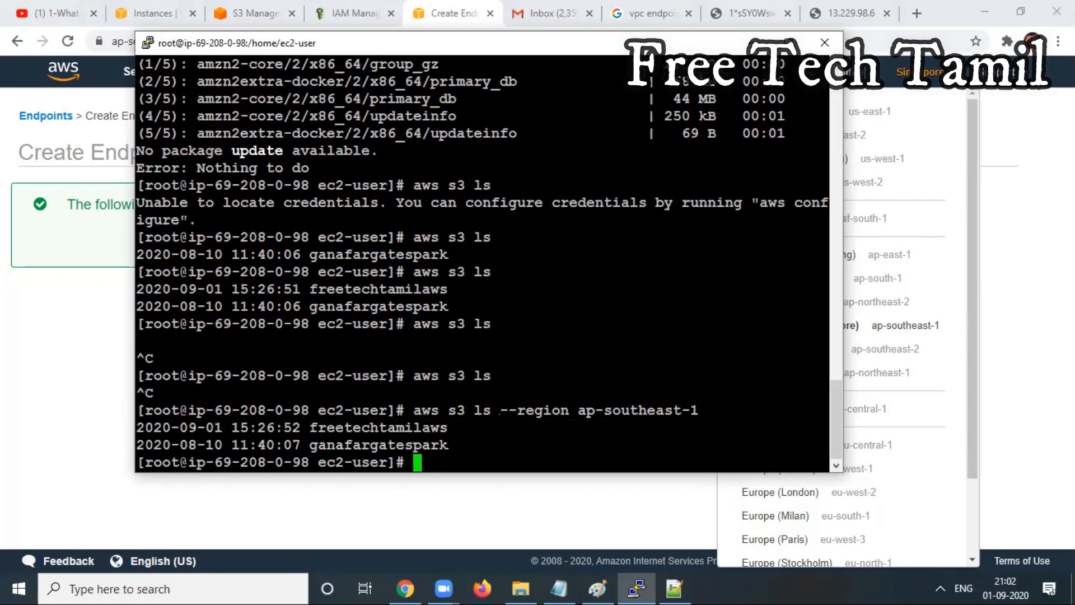
# Switch to Paint to view the VPC diagram linking the private subnet to S3, and return to the terminal.
pyautogui.click(597, 587)
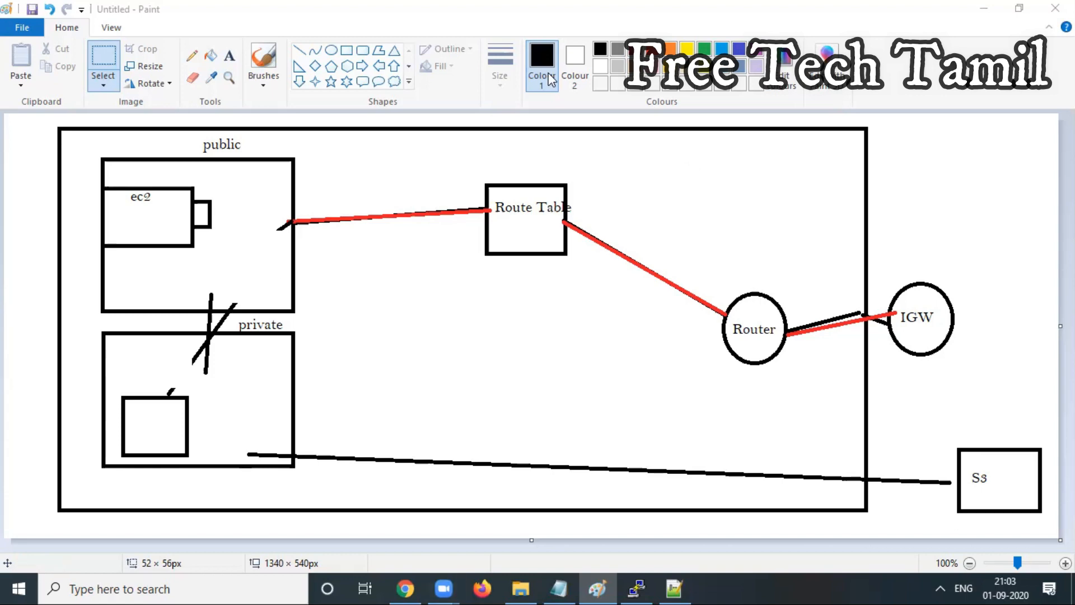
pyautogui.click(984, 9)
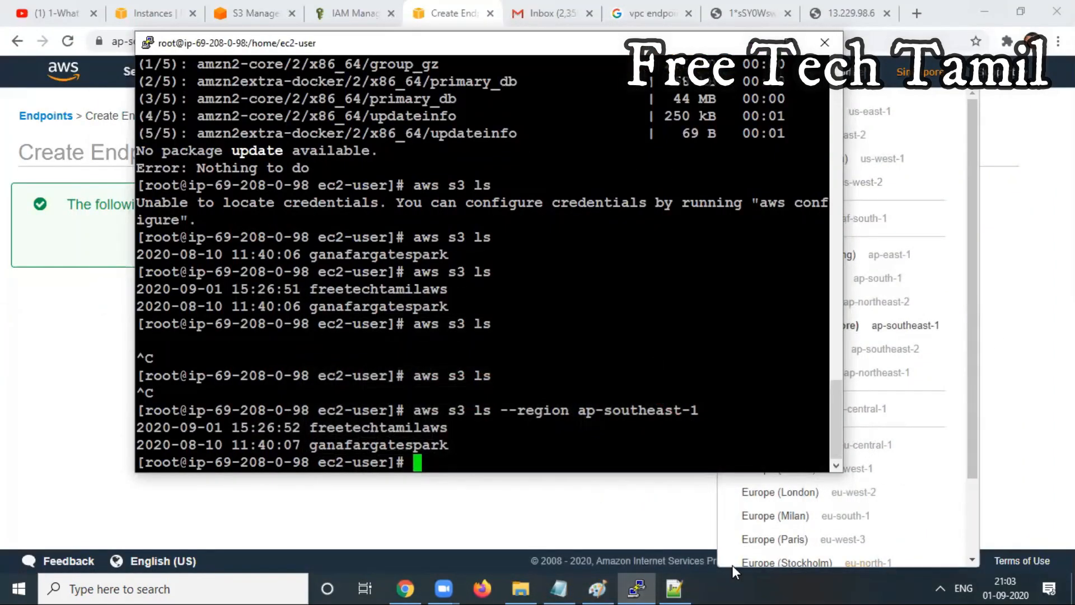
pyautogui.moveTo(637, 587)
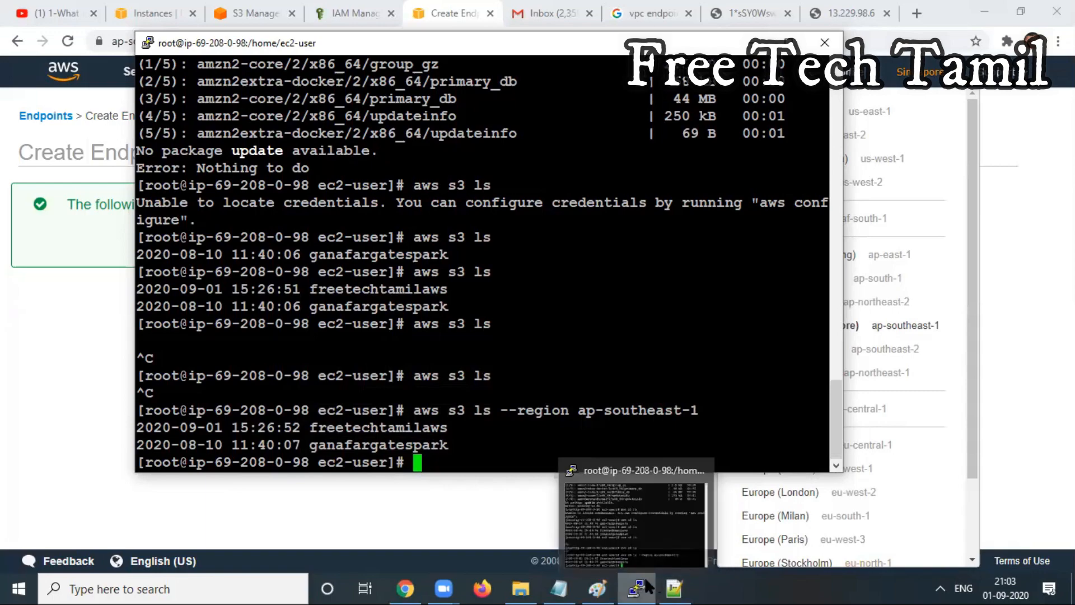